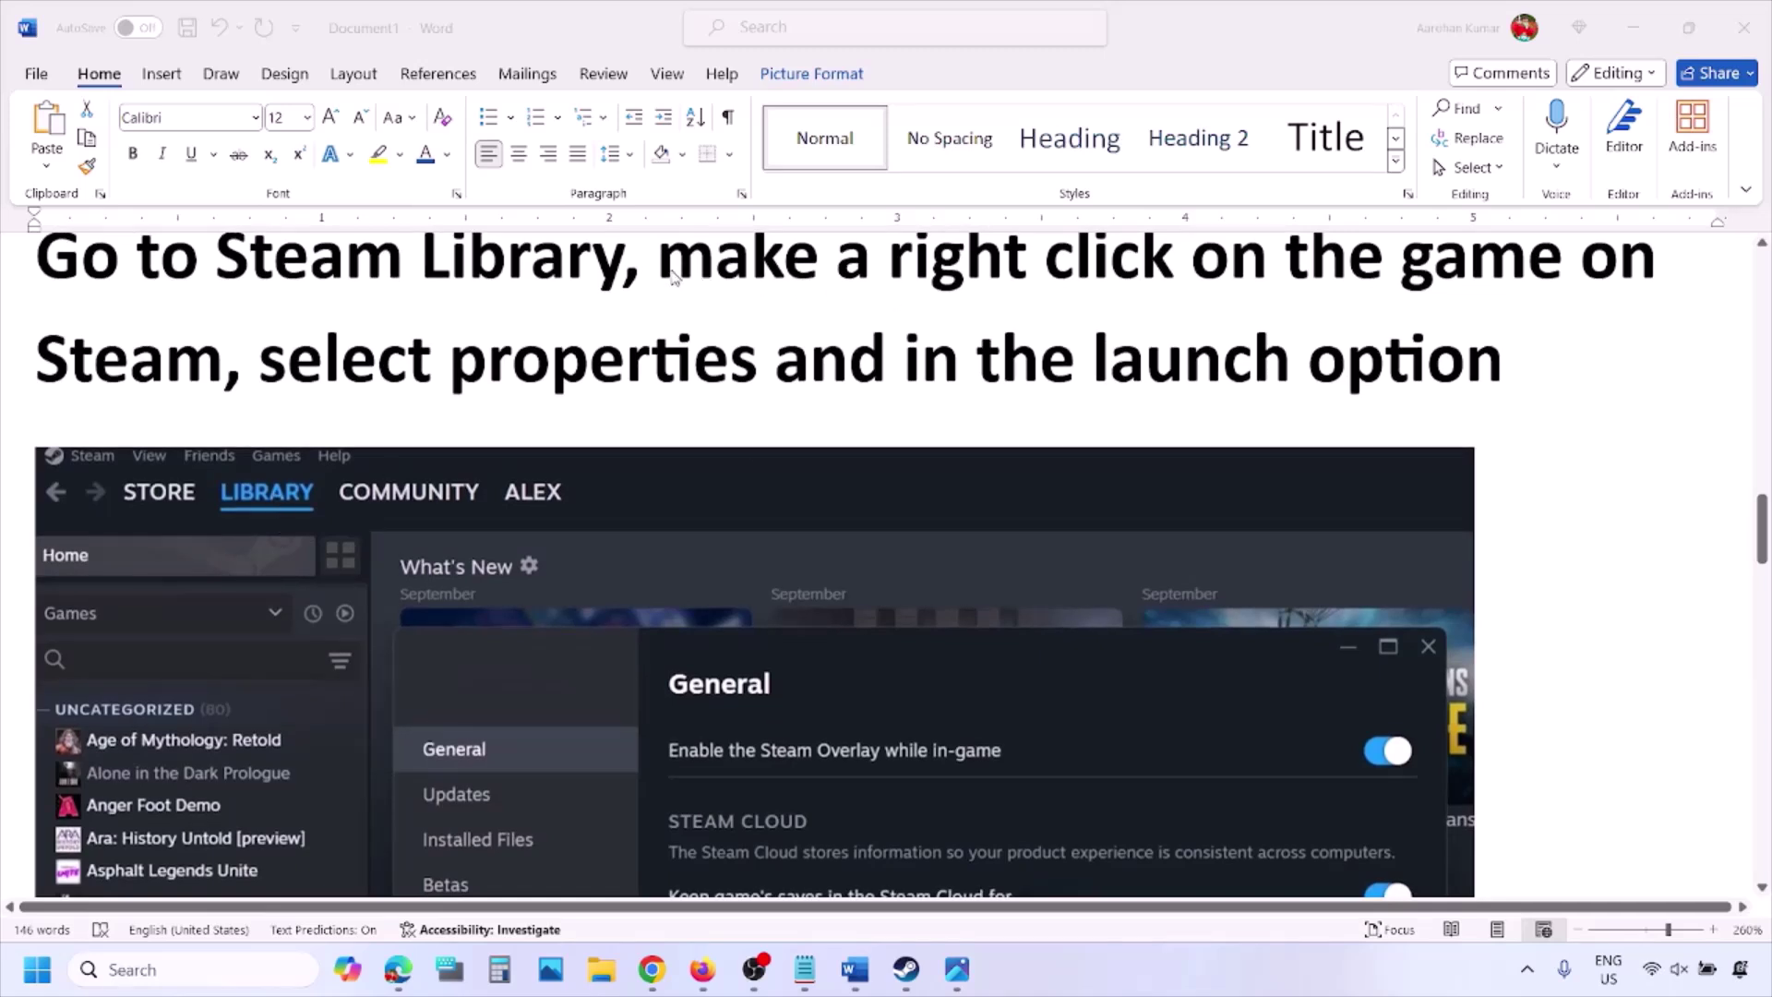
Switch to the Word document and highlight the phrases on opening the game's properties from the Steam library
key(alt+Tab)
drag(659, 266, 1578, 267)
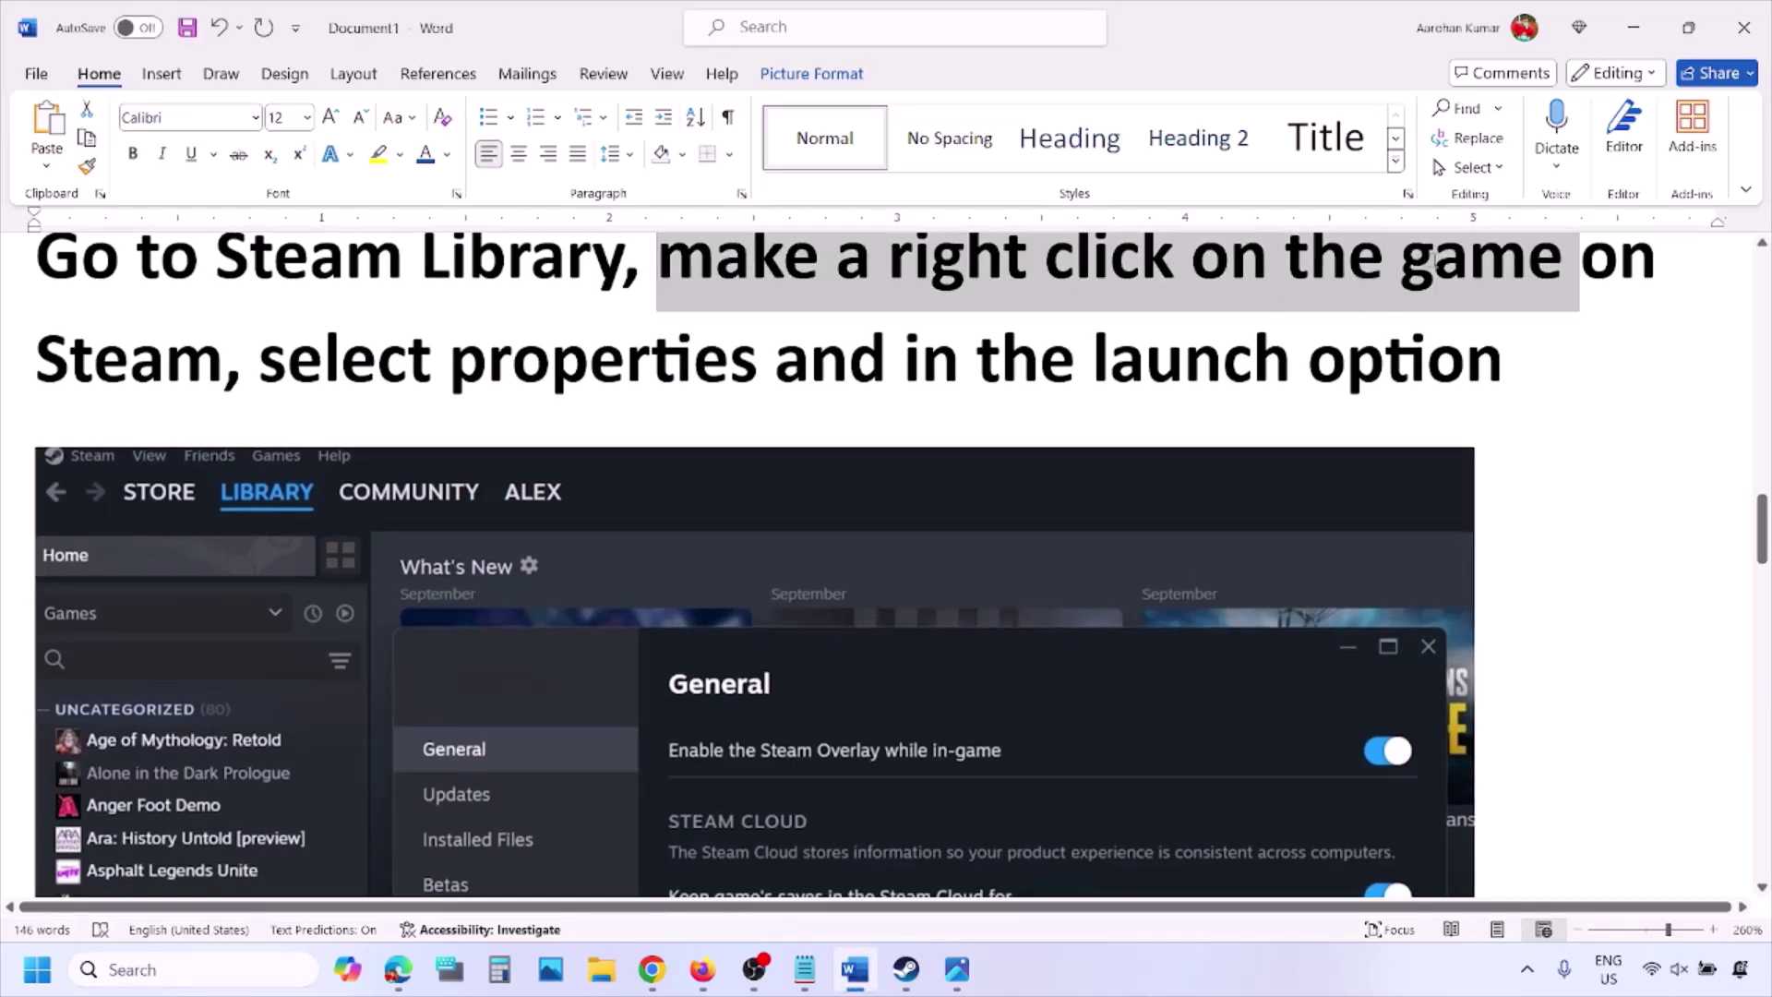
drag(436, 360, 766, 361)
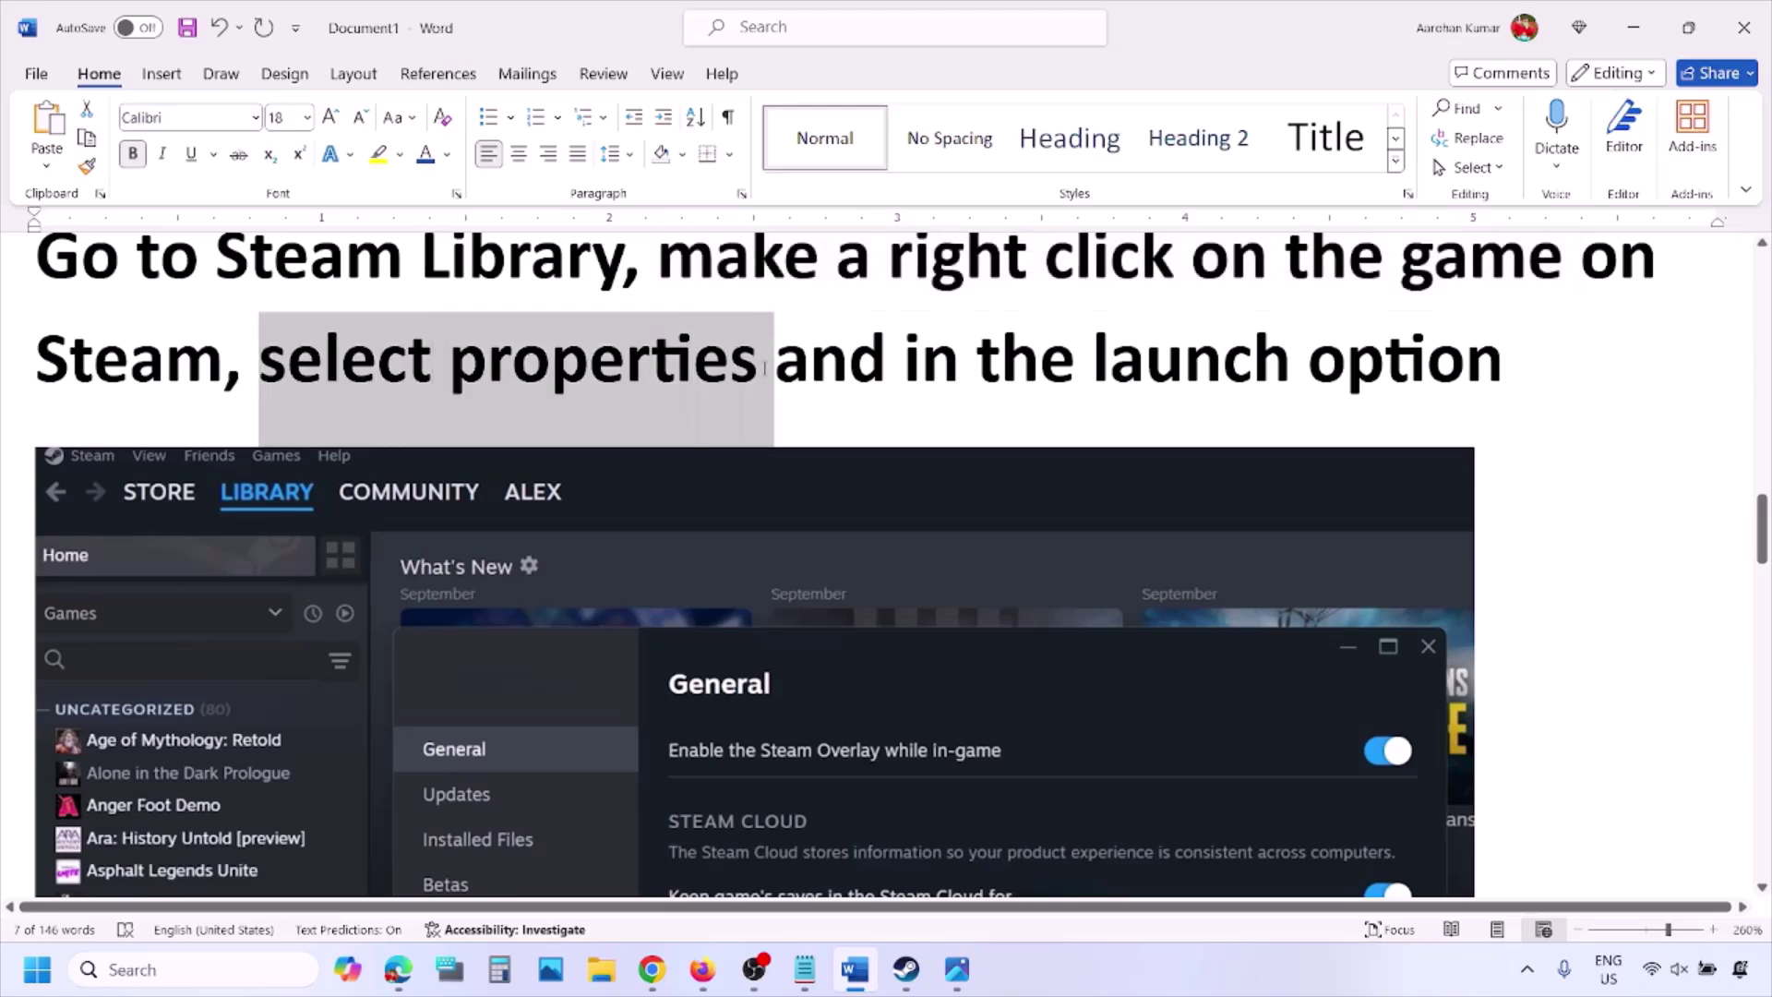
Examine the Steam launch option examples in the document, from -dx11 through -d3d11 to -dx12
scroll(762, 369, down, 5)
scroll(762, 369, up, 1)
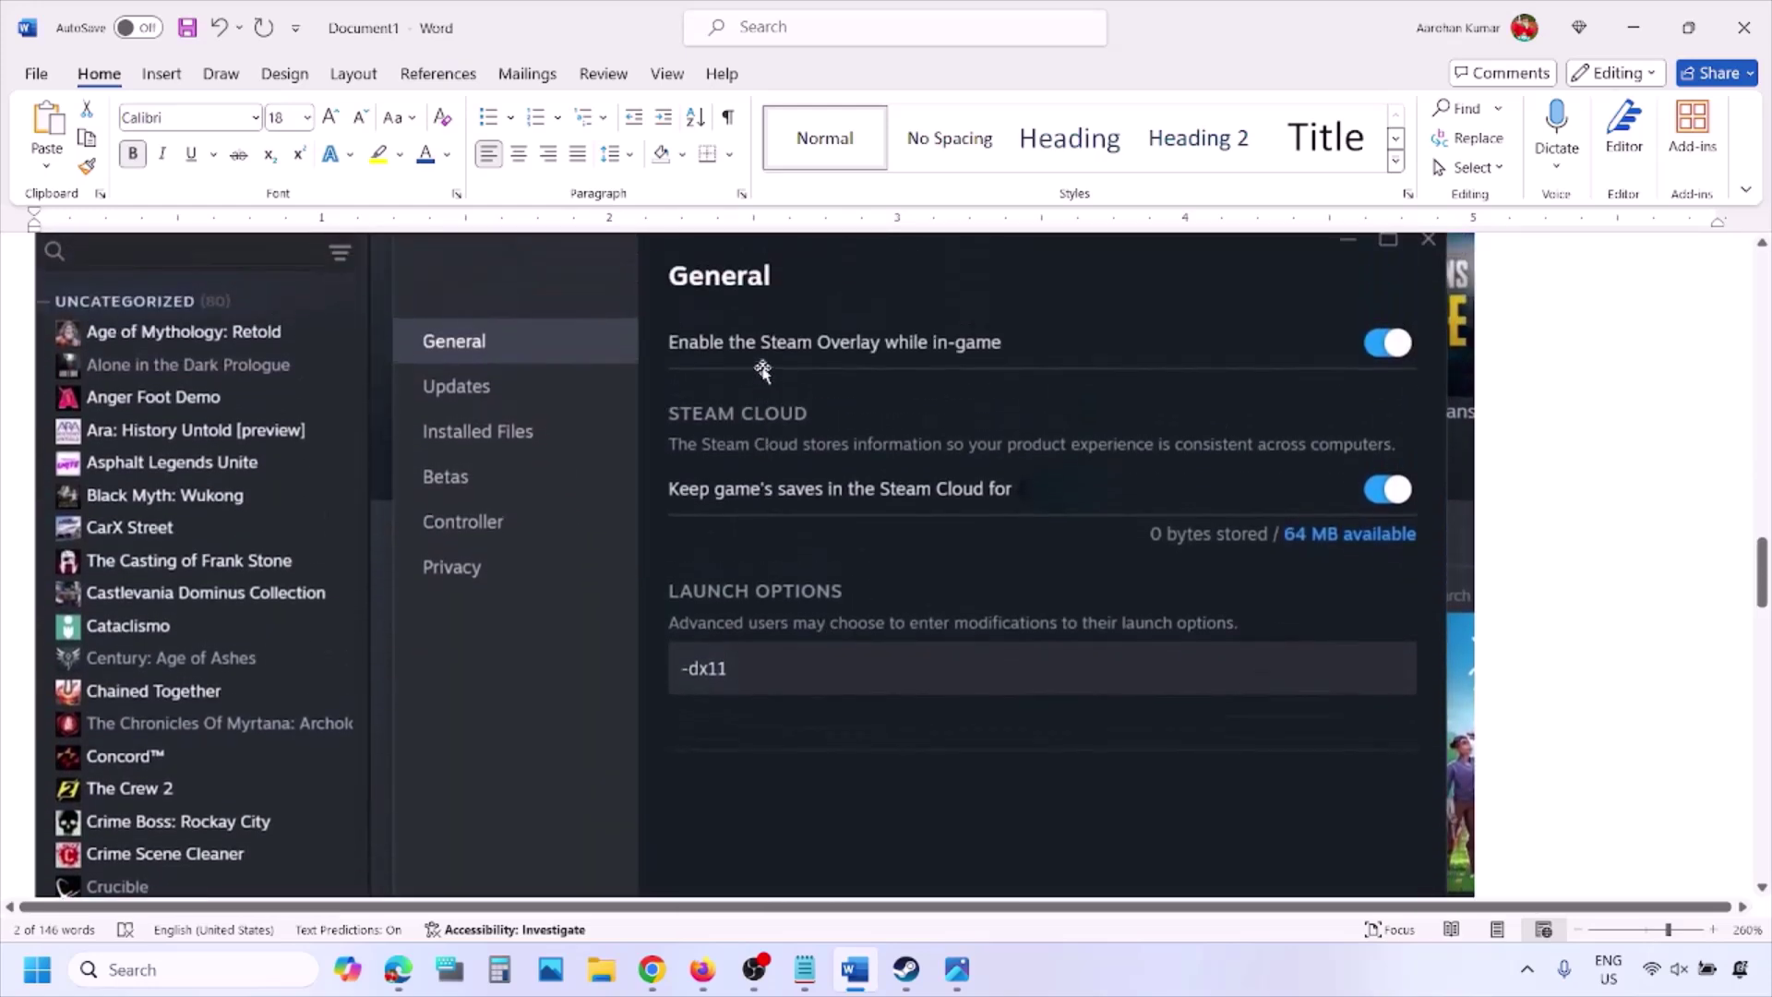
right_click(762, 480)
click(696, 676)
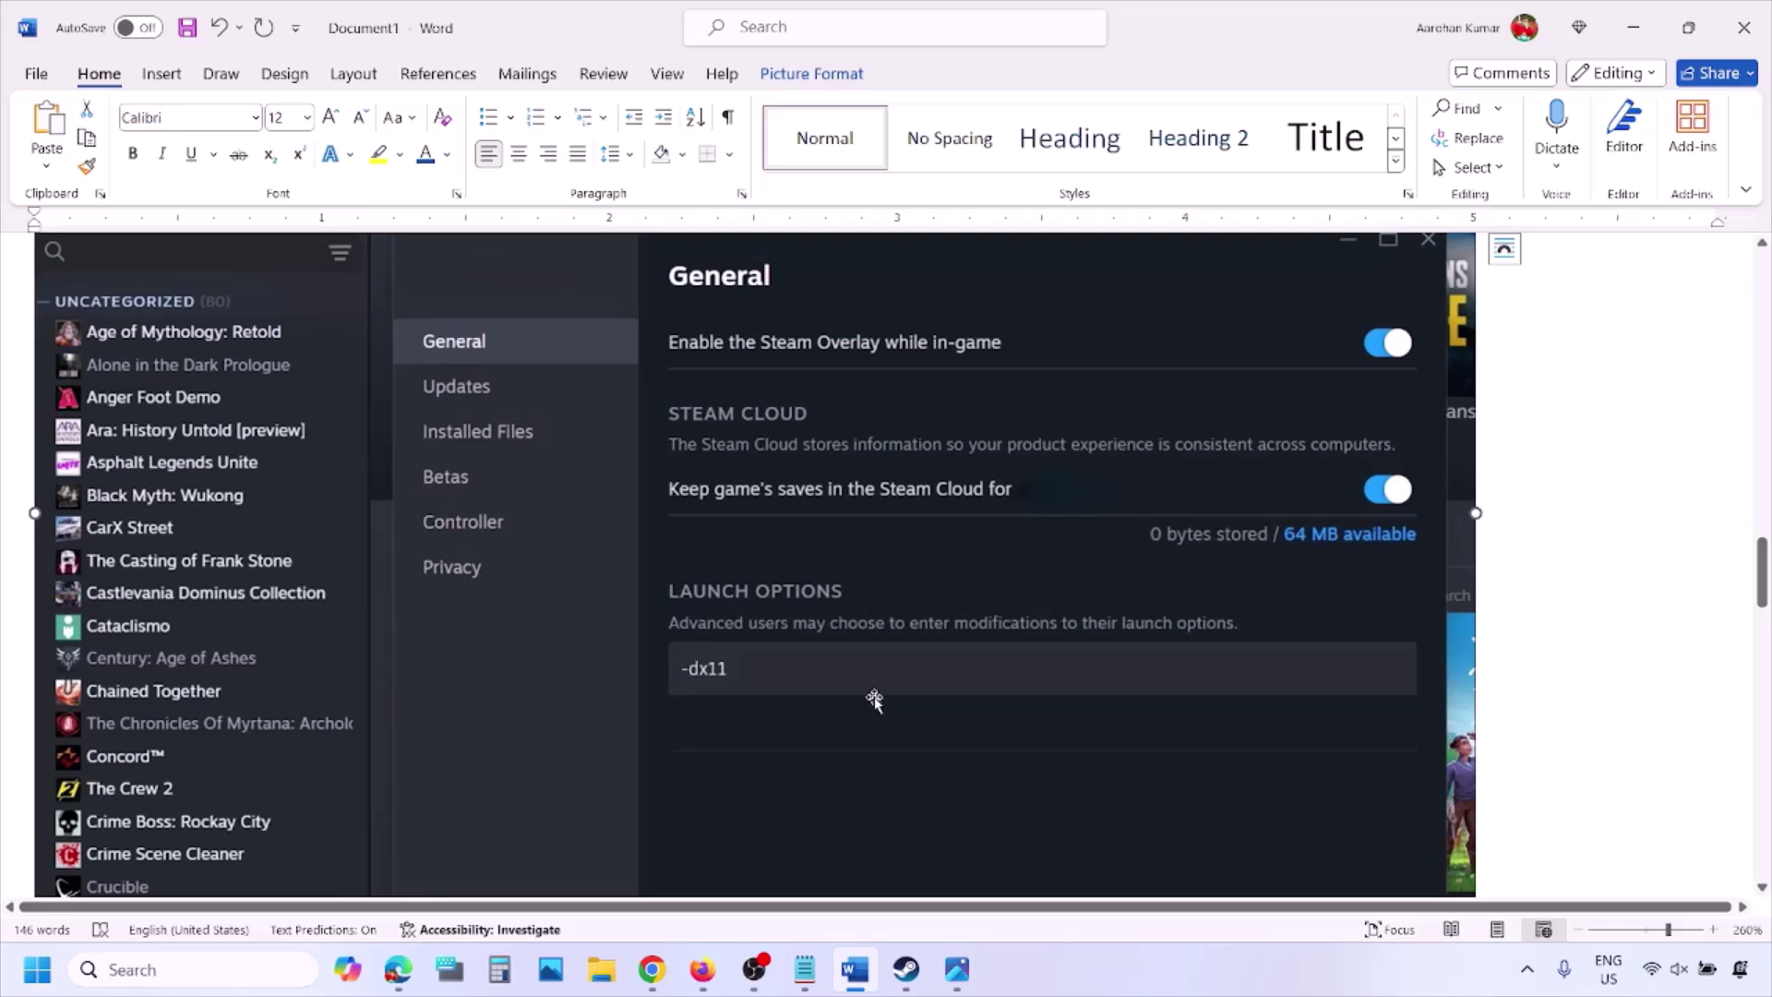
scroll(874, 700, down, 10)
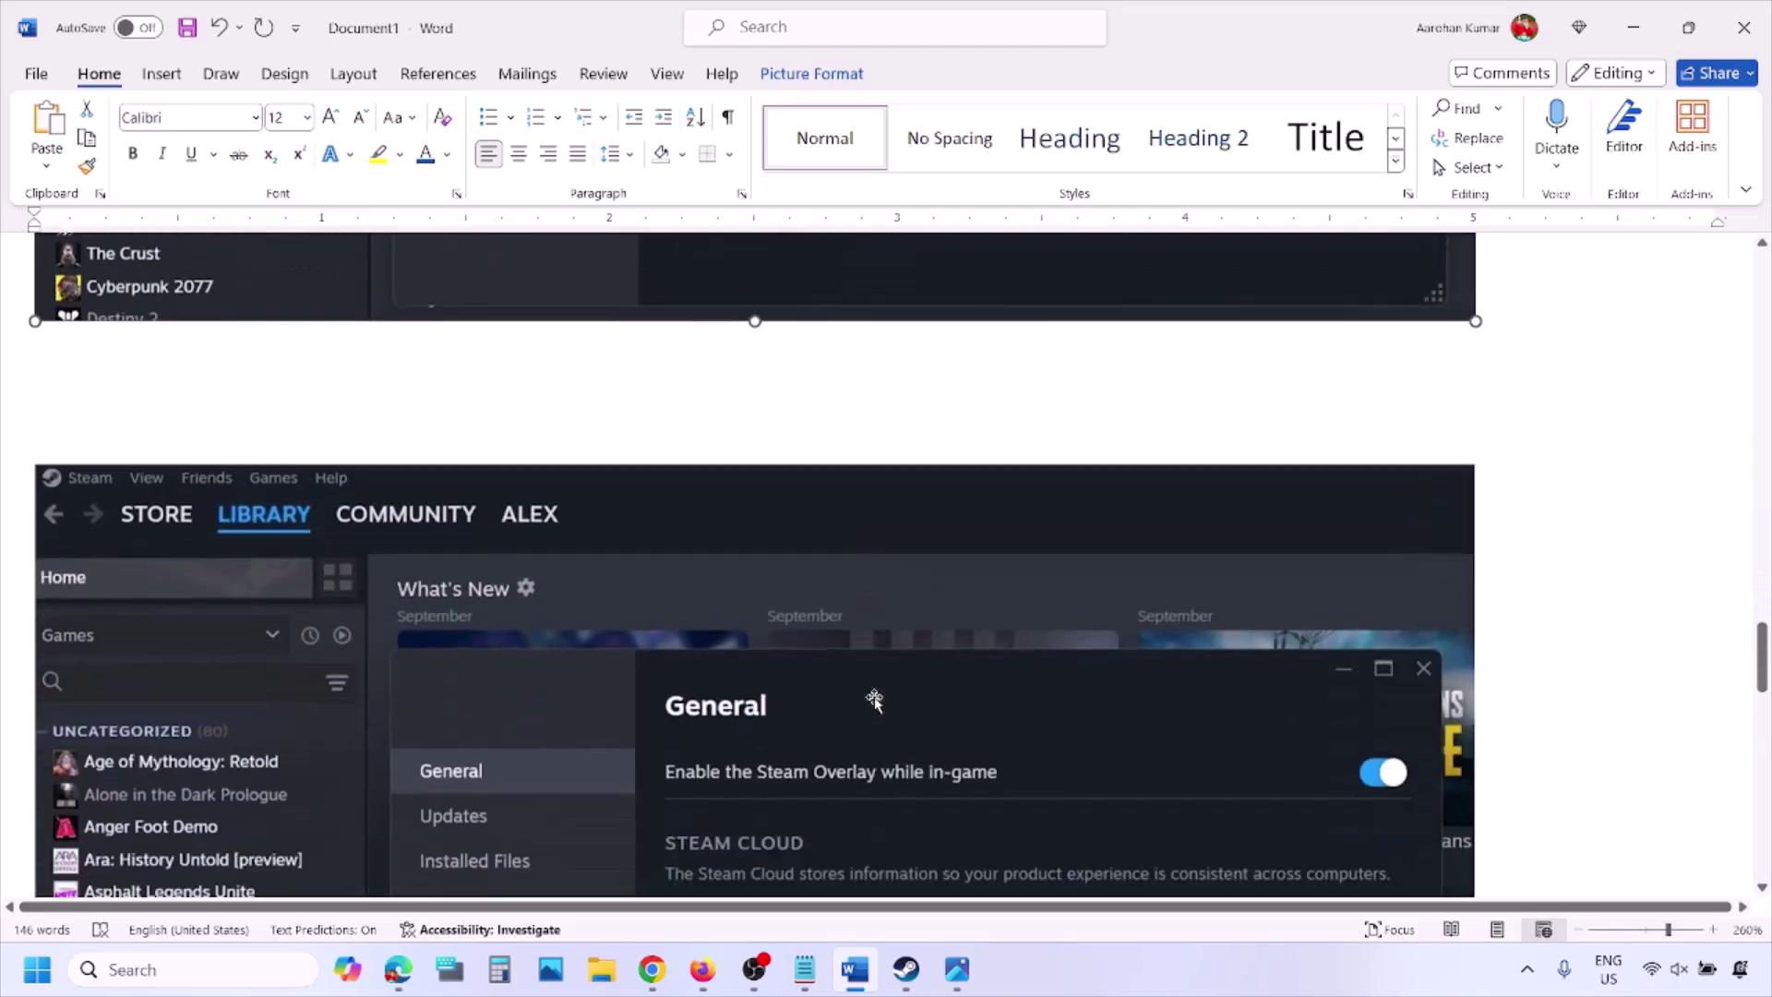
scroll(874, 700, down, 4)
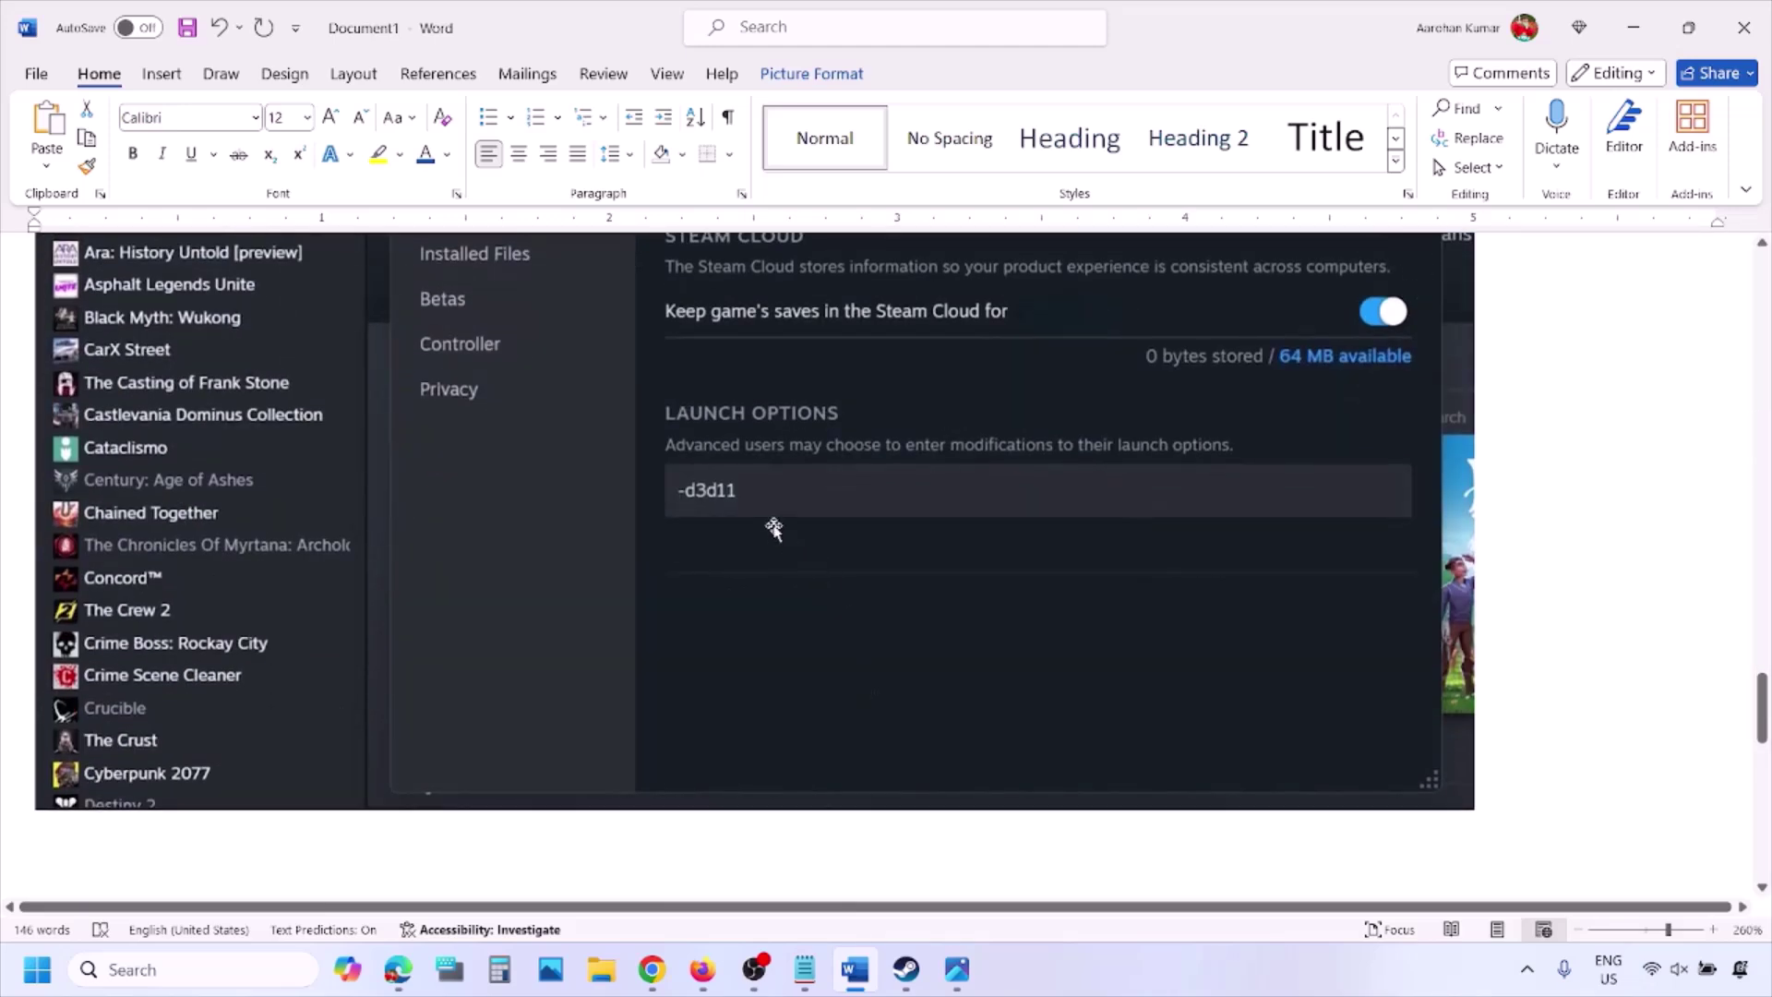
scroll(772, 525, up, 2)
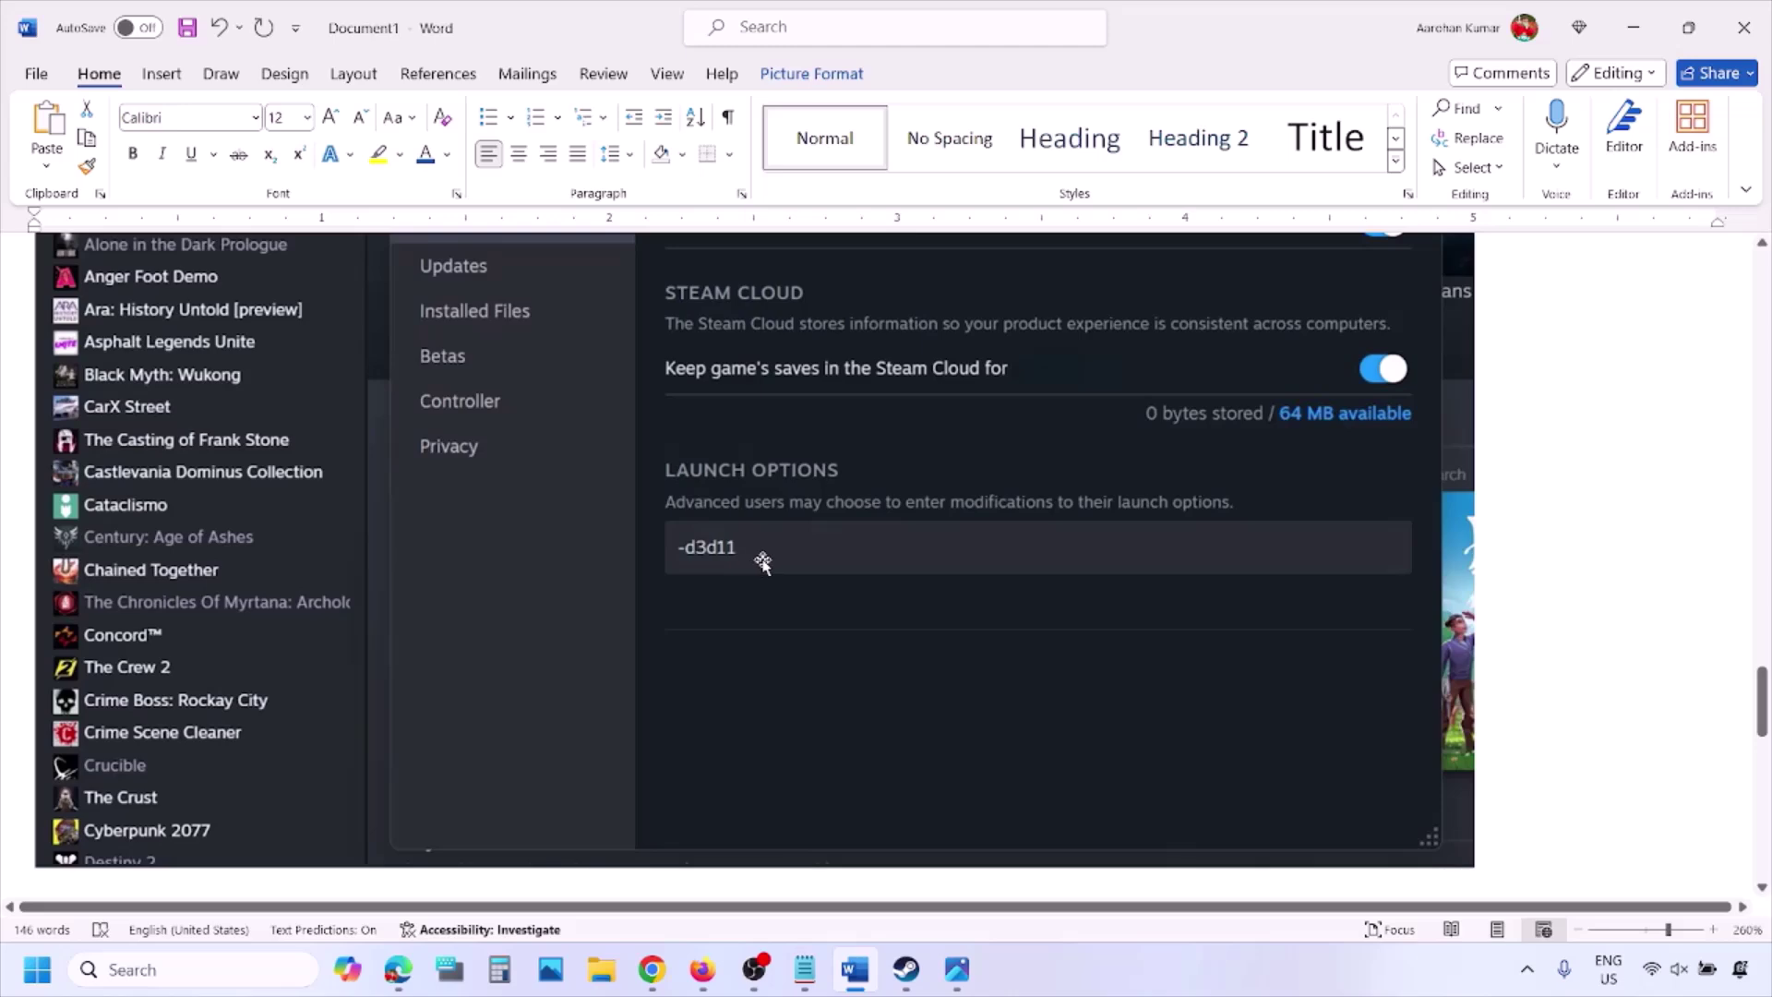
scroll(795, 565, down, 8)
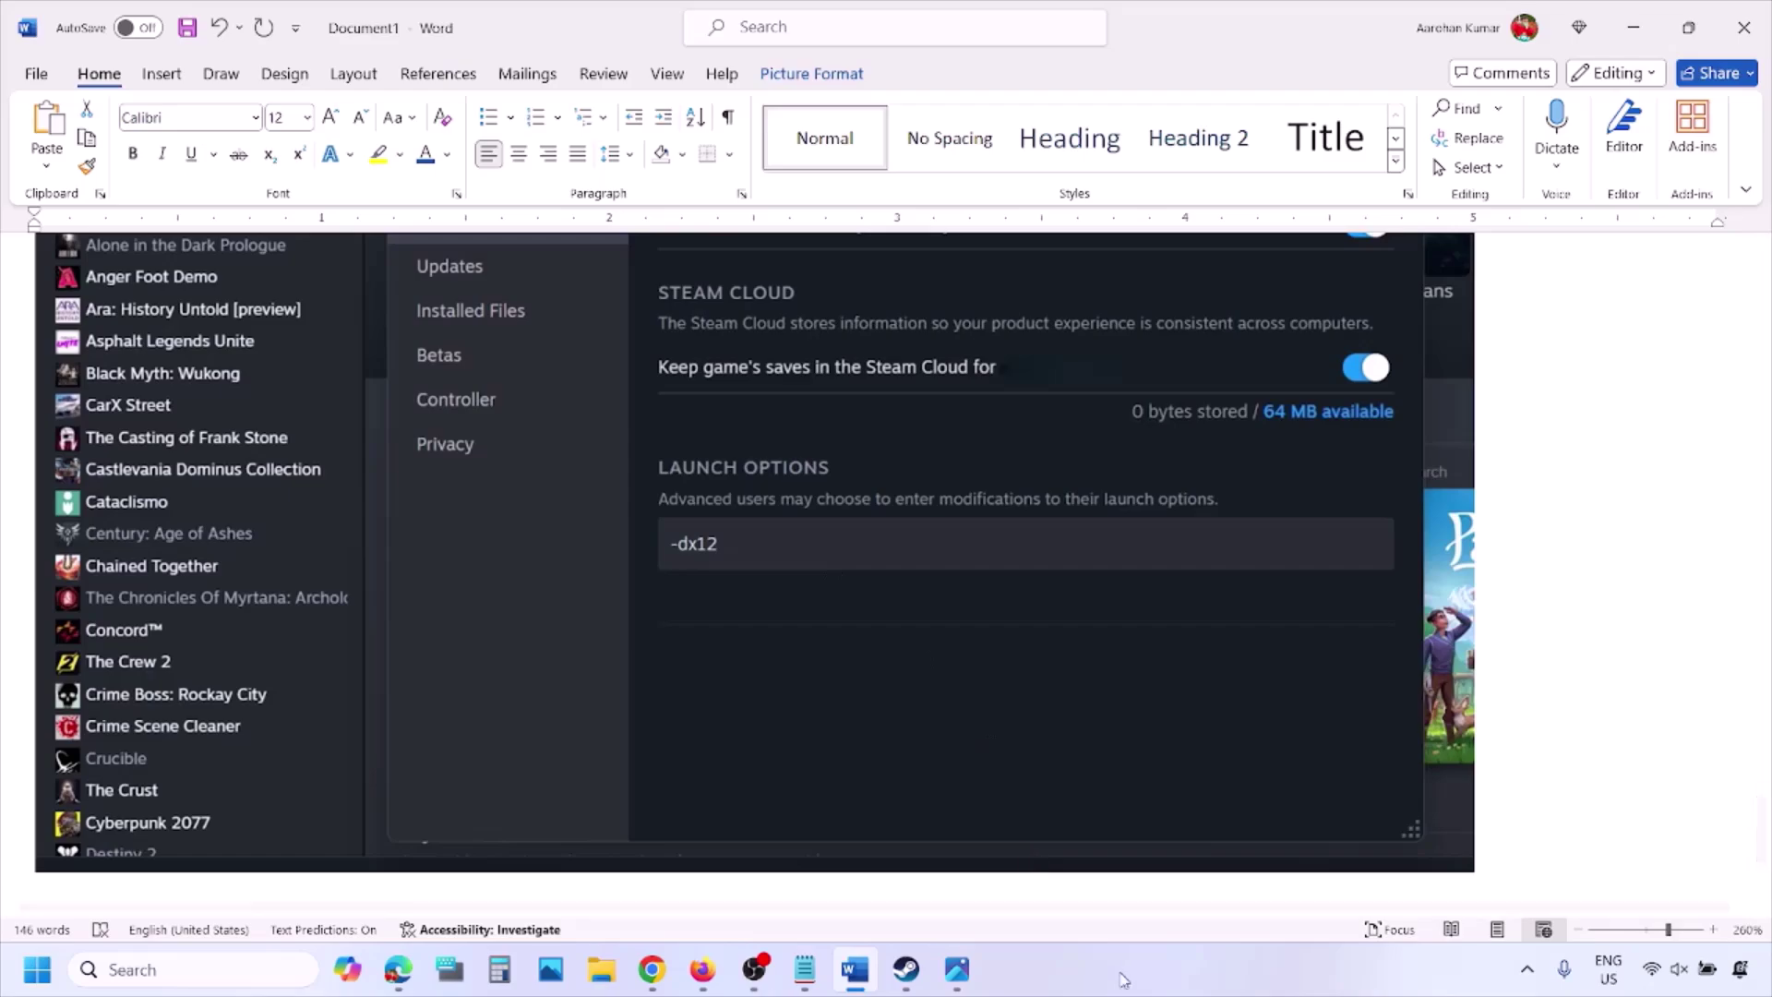
Switch to the Steam library and bring up the Windows power options for restarting the PC
key(alt+Tab)
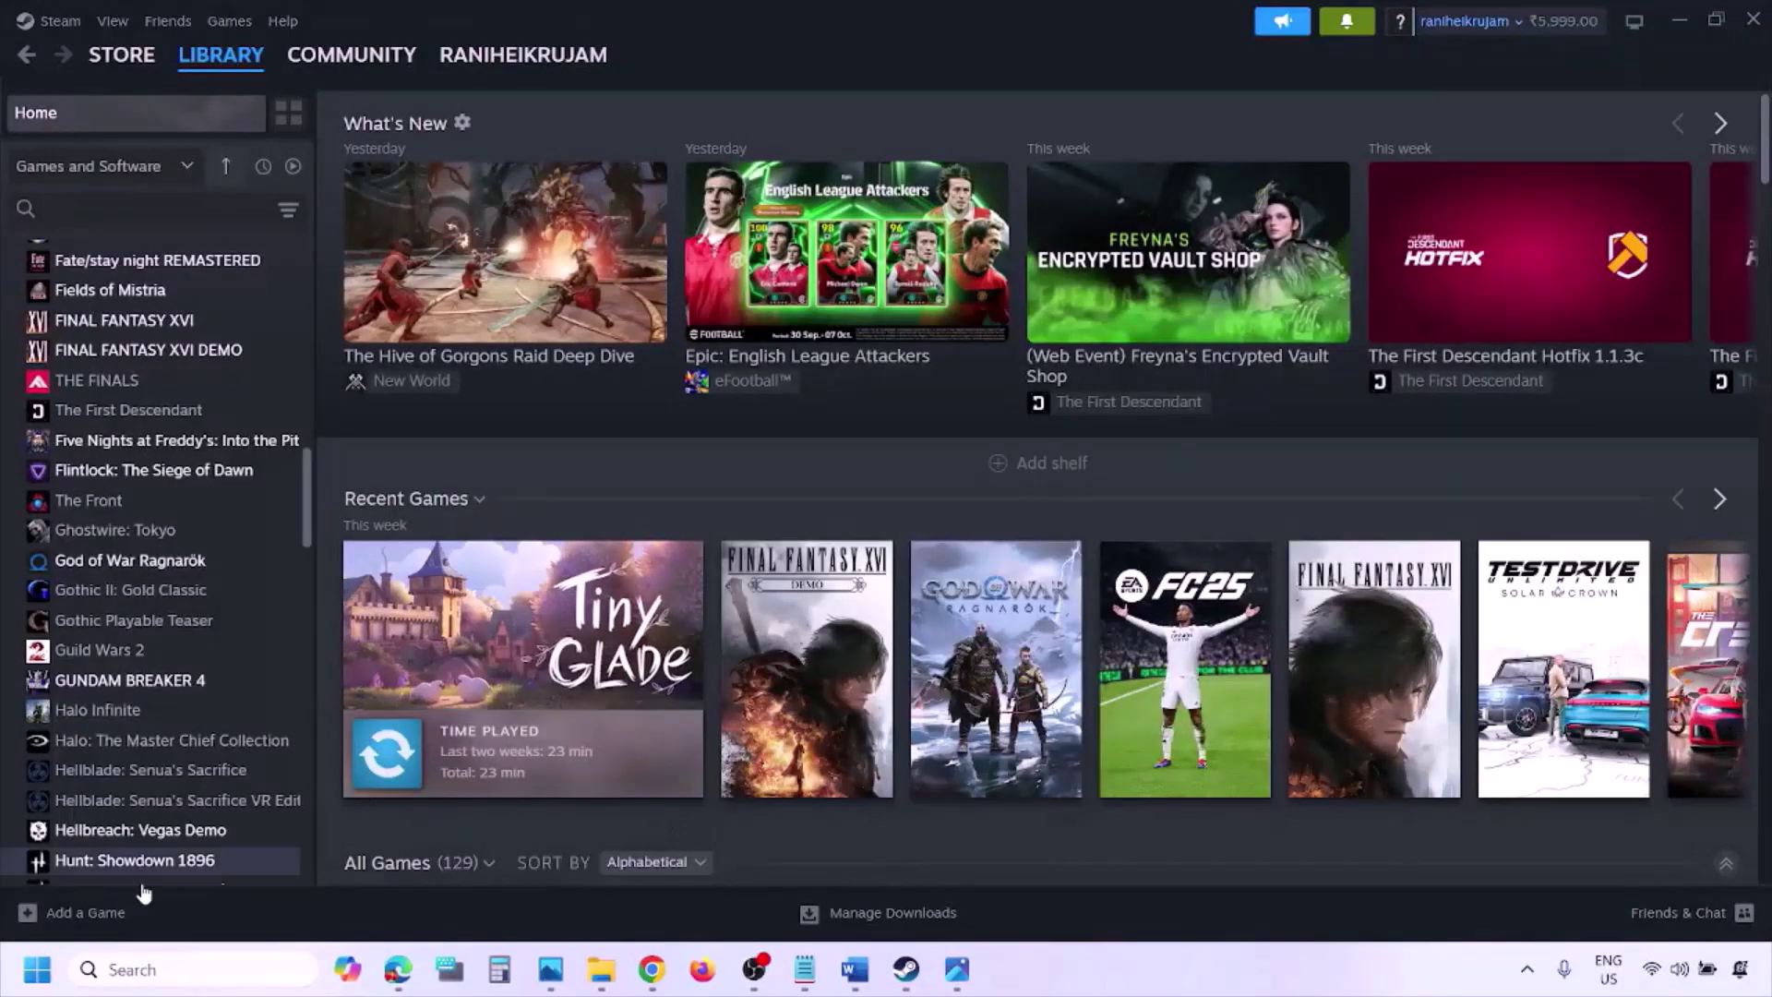
click(37, 969)
click(671, 888)
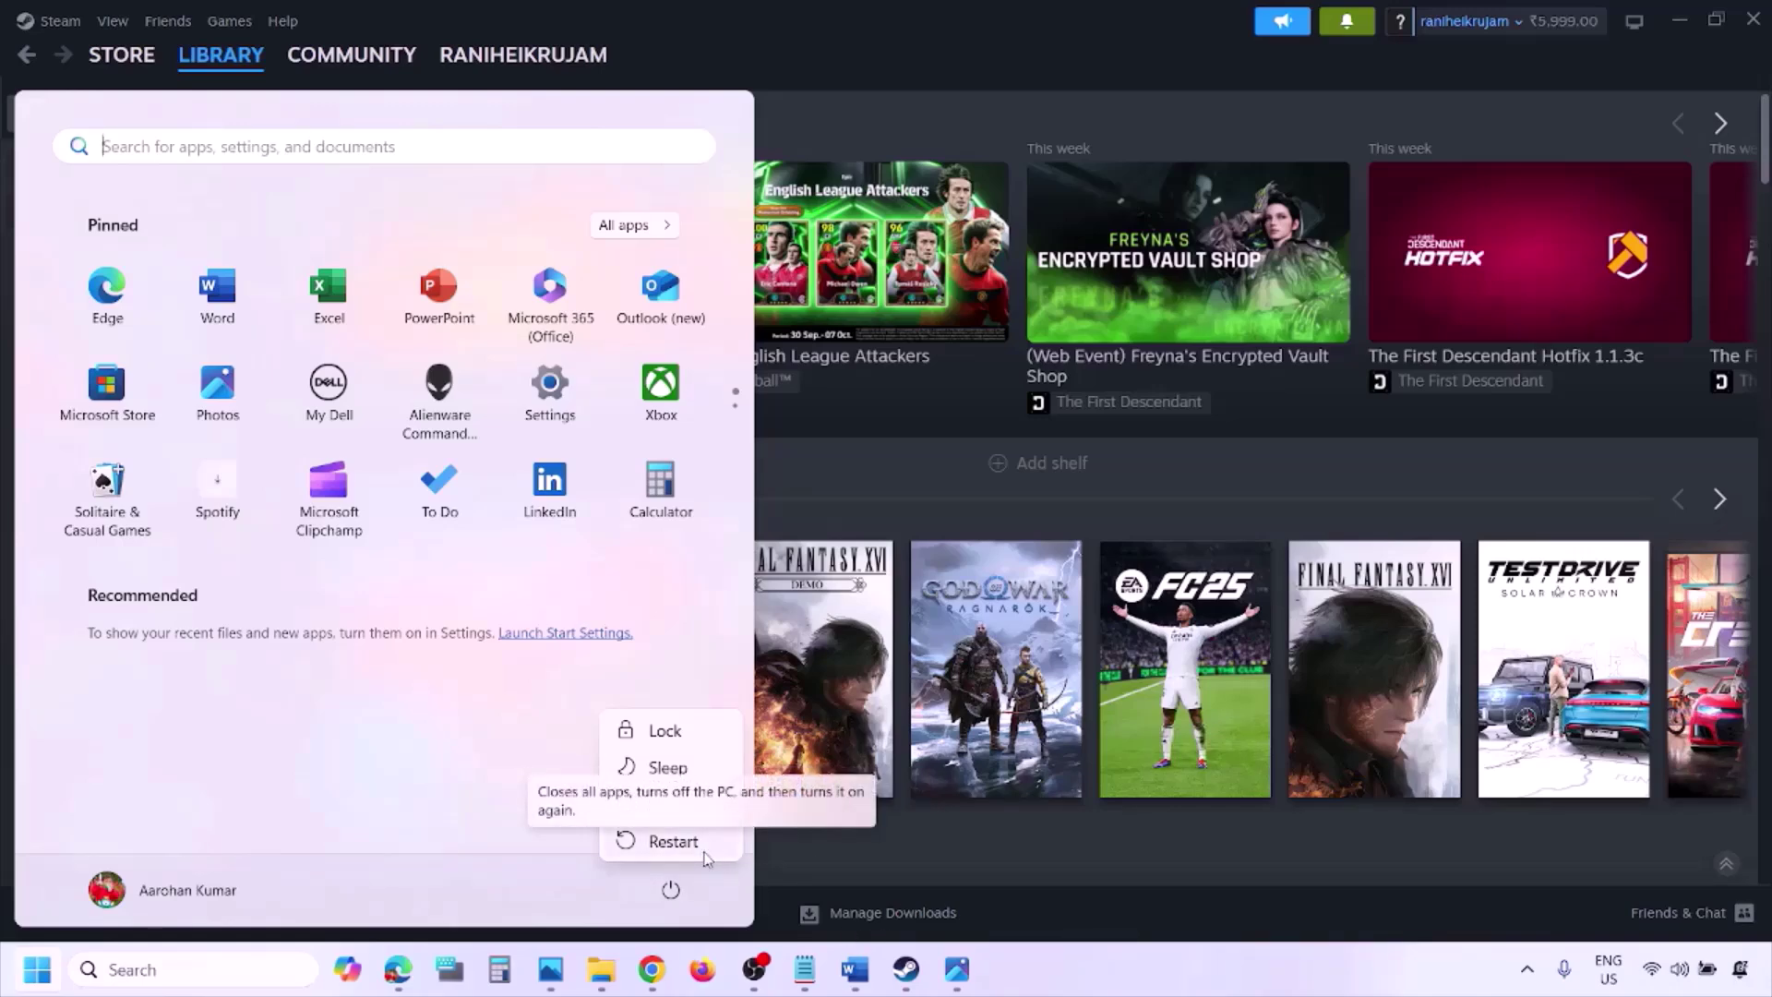
Switch to the Word troubleshooting document and highlight the Step 2 text about running the game as an administrator
click(854, 969)
click(855, 969)
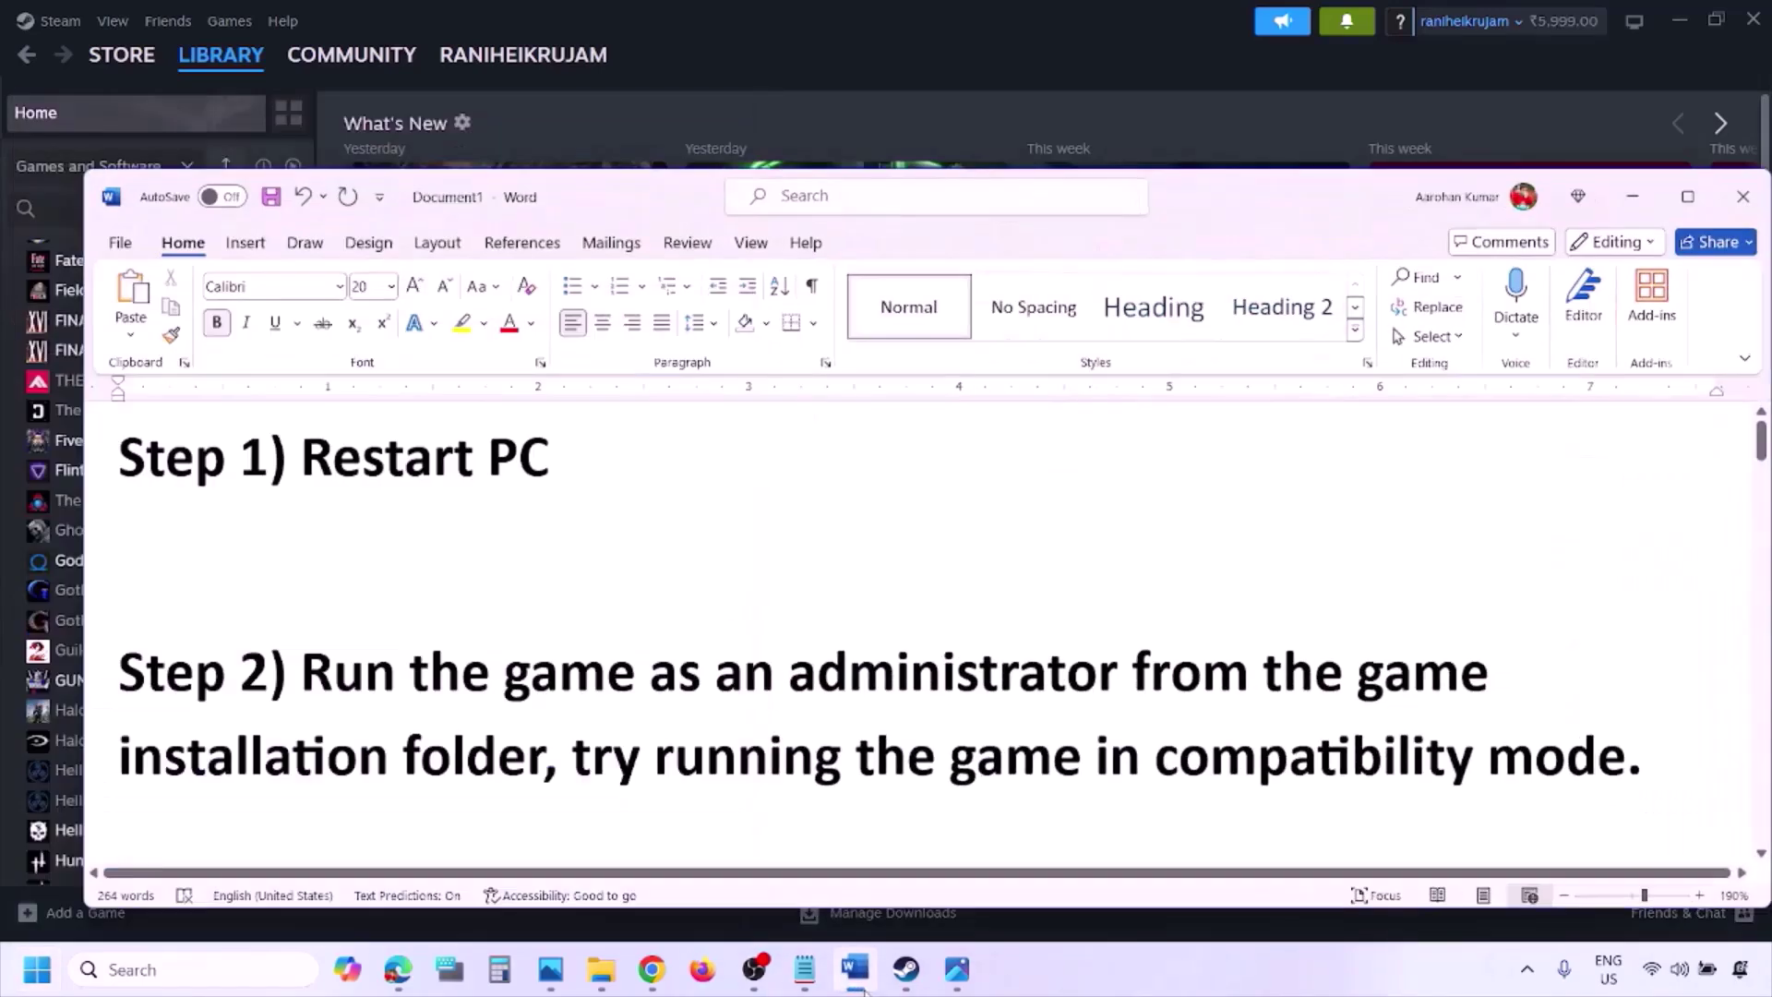
drag(306, 670, 496, 766)
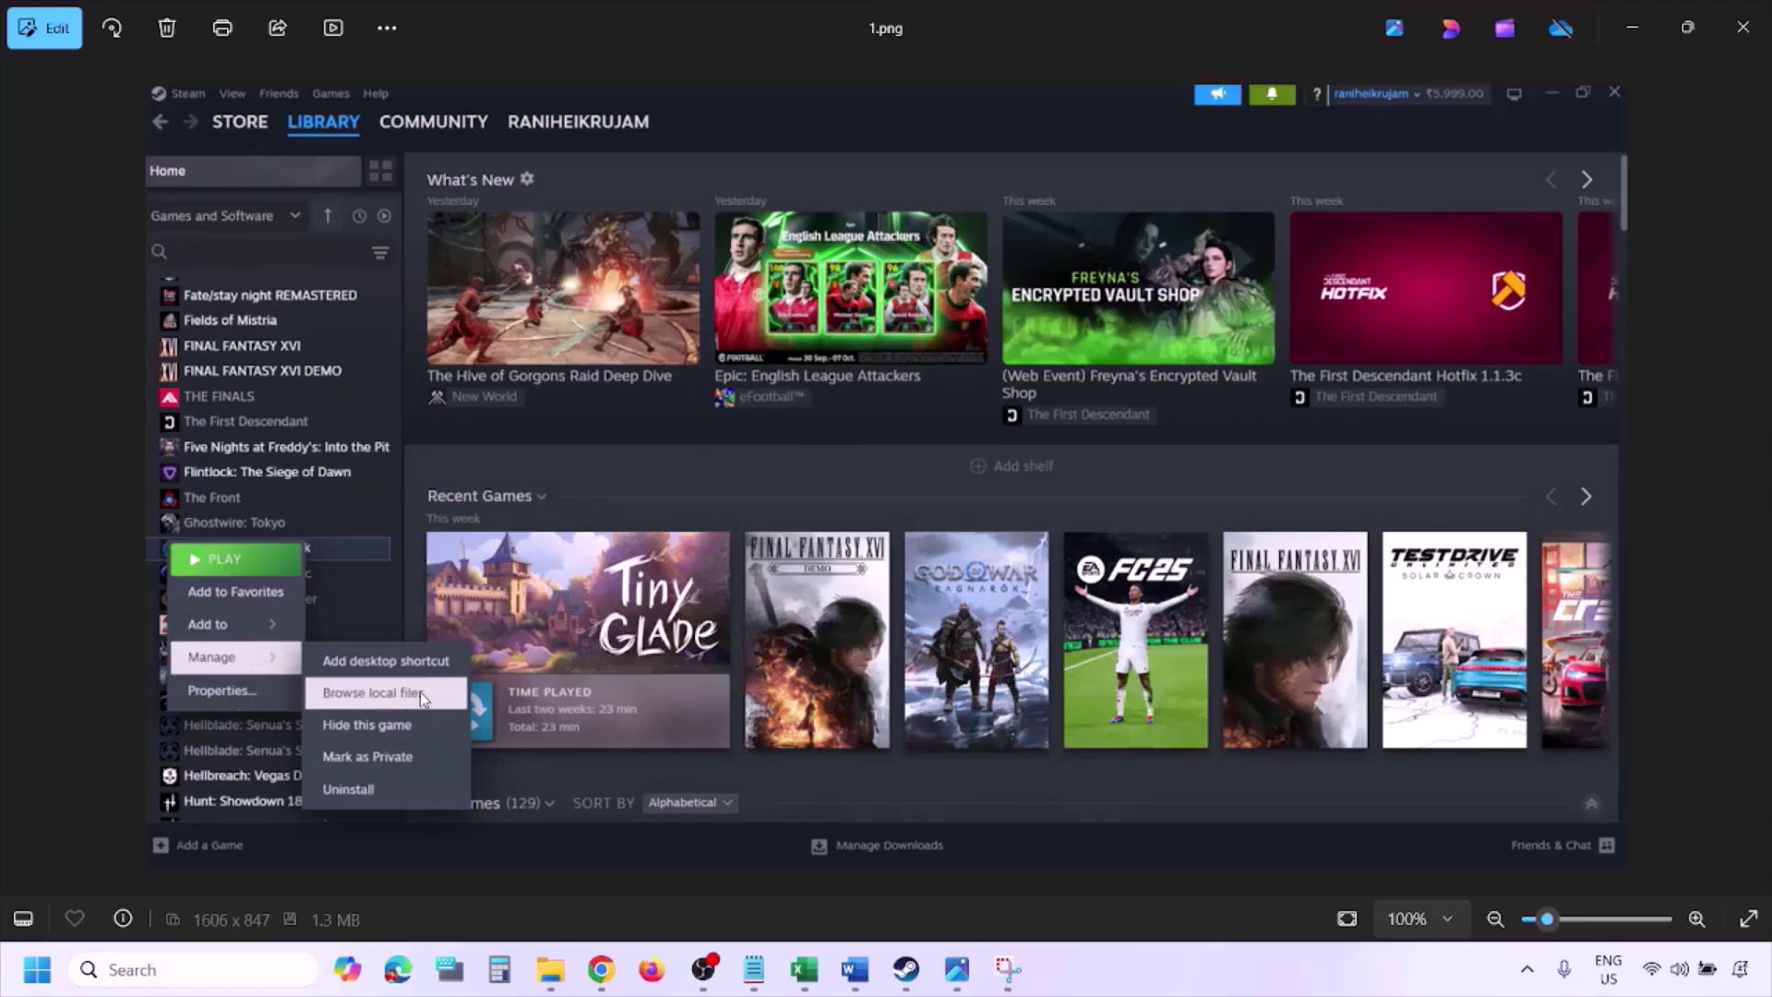
Examine the Browse local files command in 1.png and the Properties entry of the file menu in 2.png
scroll(419, 690, up, 2)
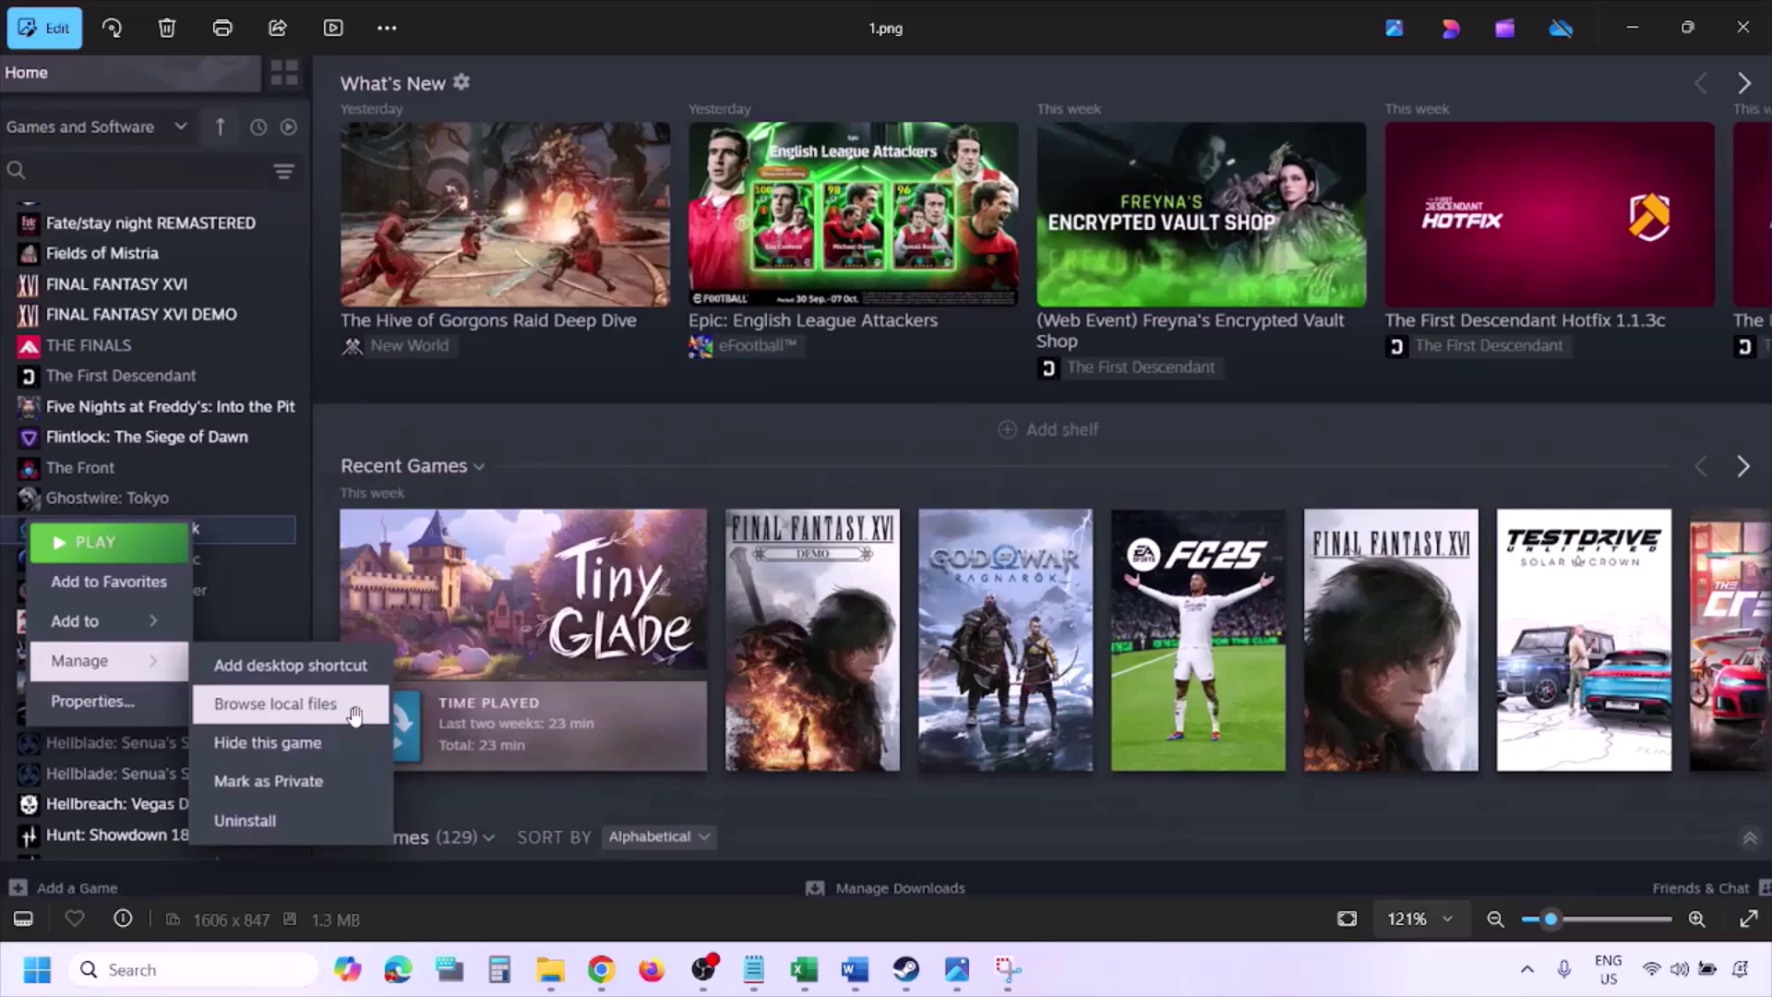
scroll(354, 713, down, 2)
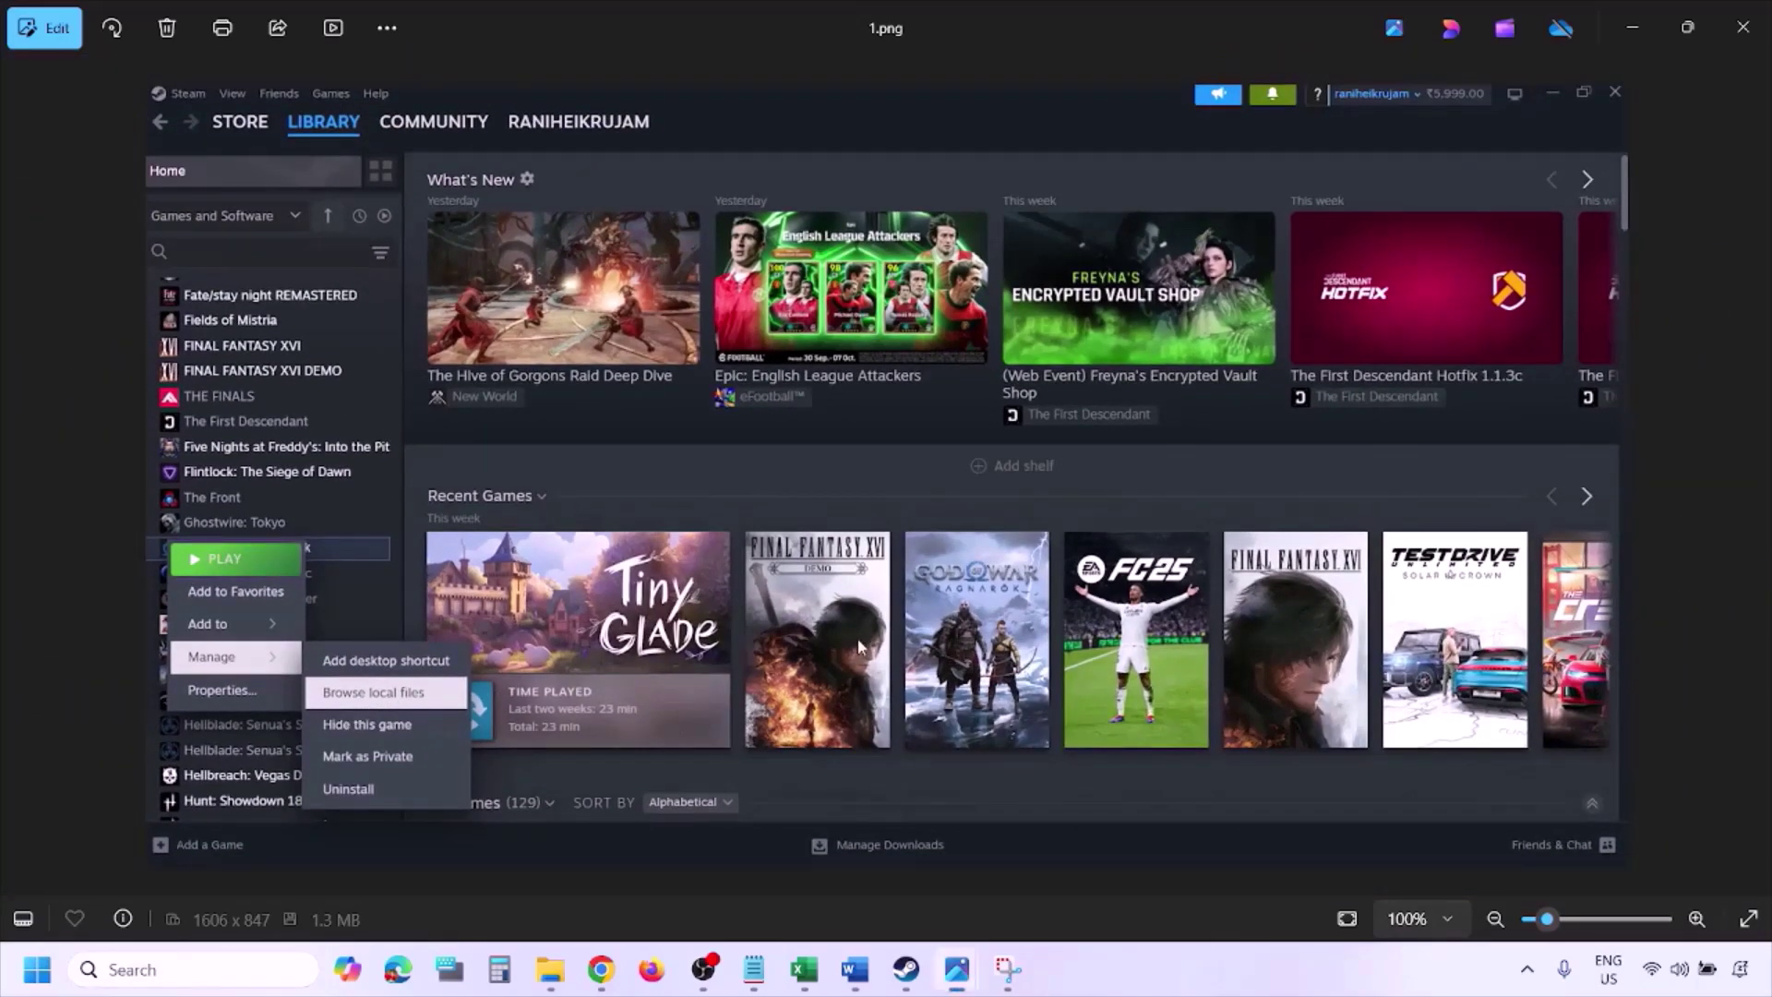
key(Right)
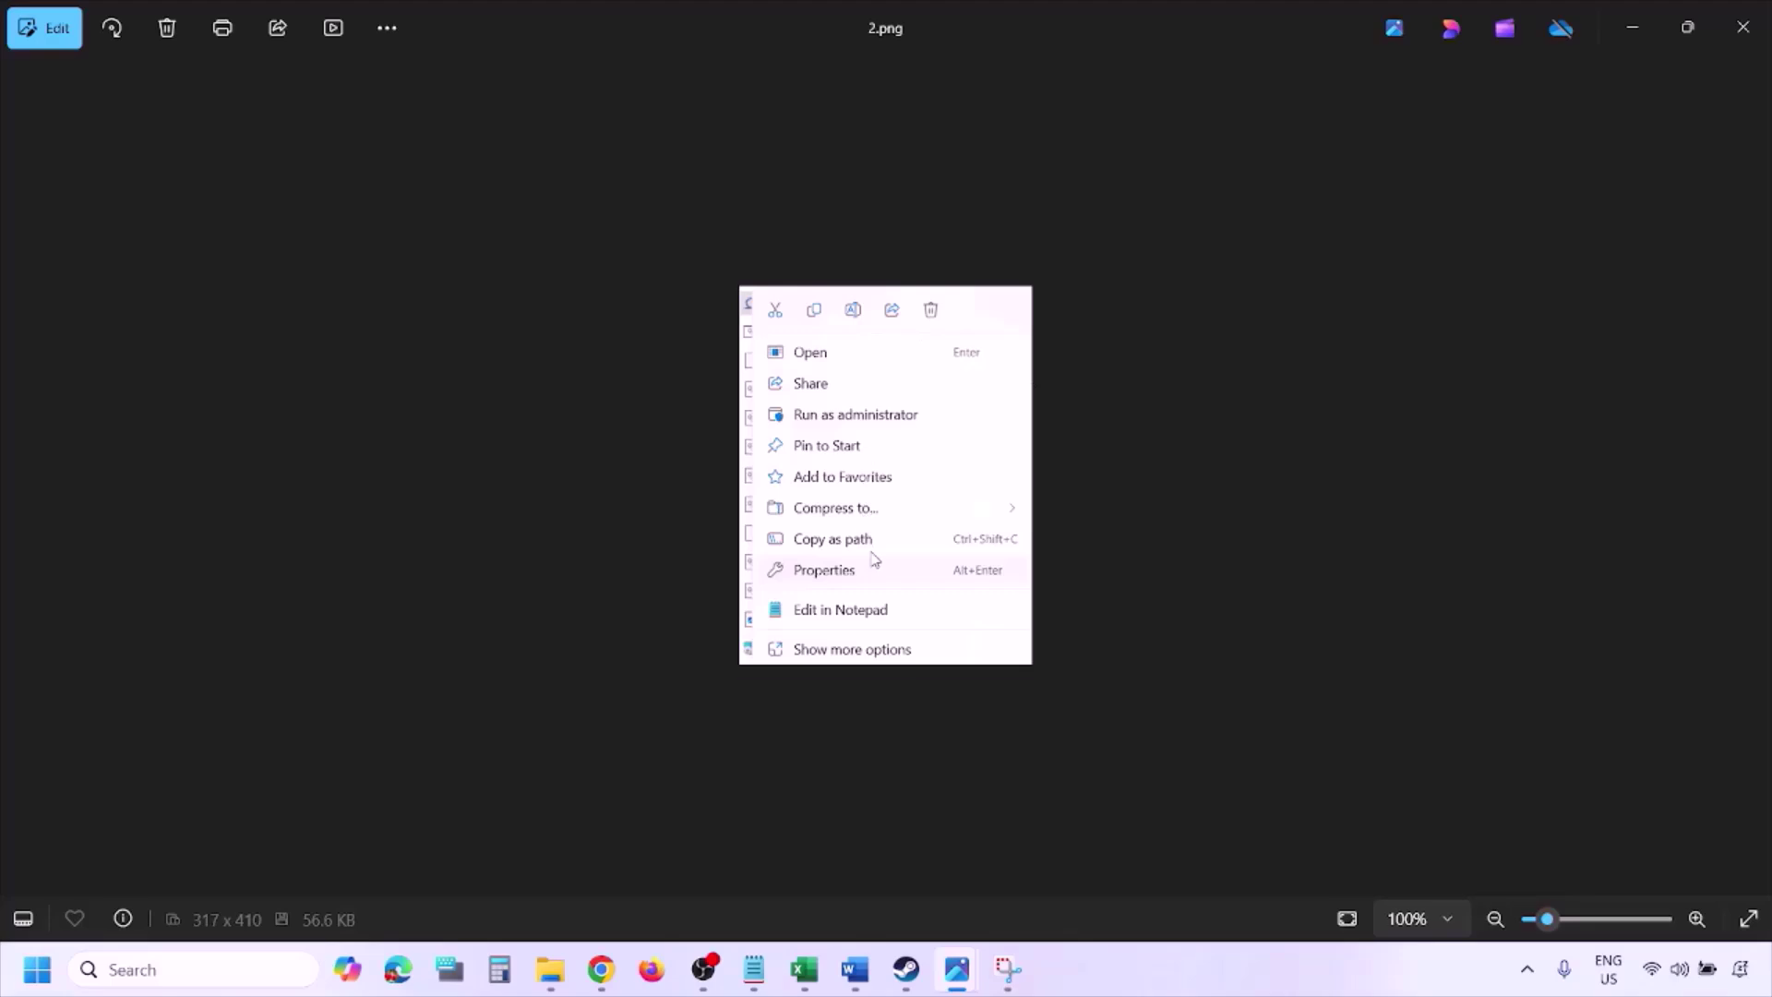
scroll(874, 557, up, 4)
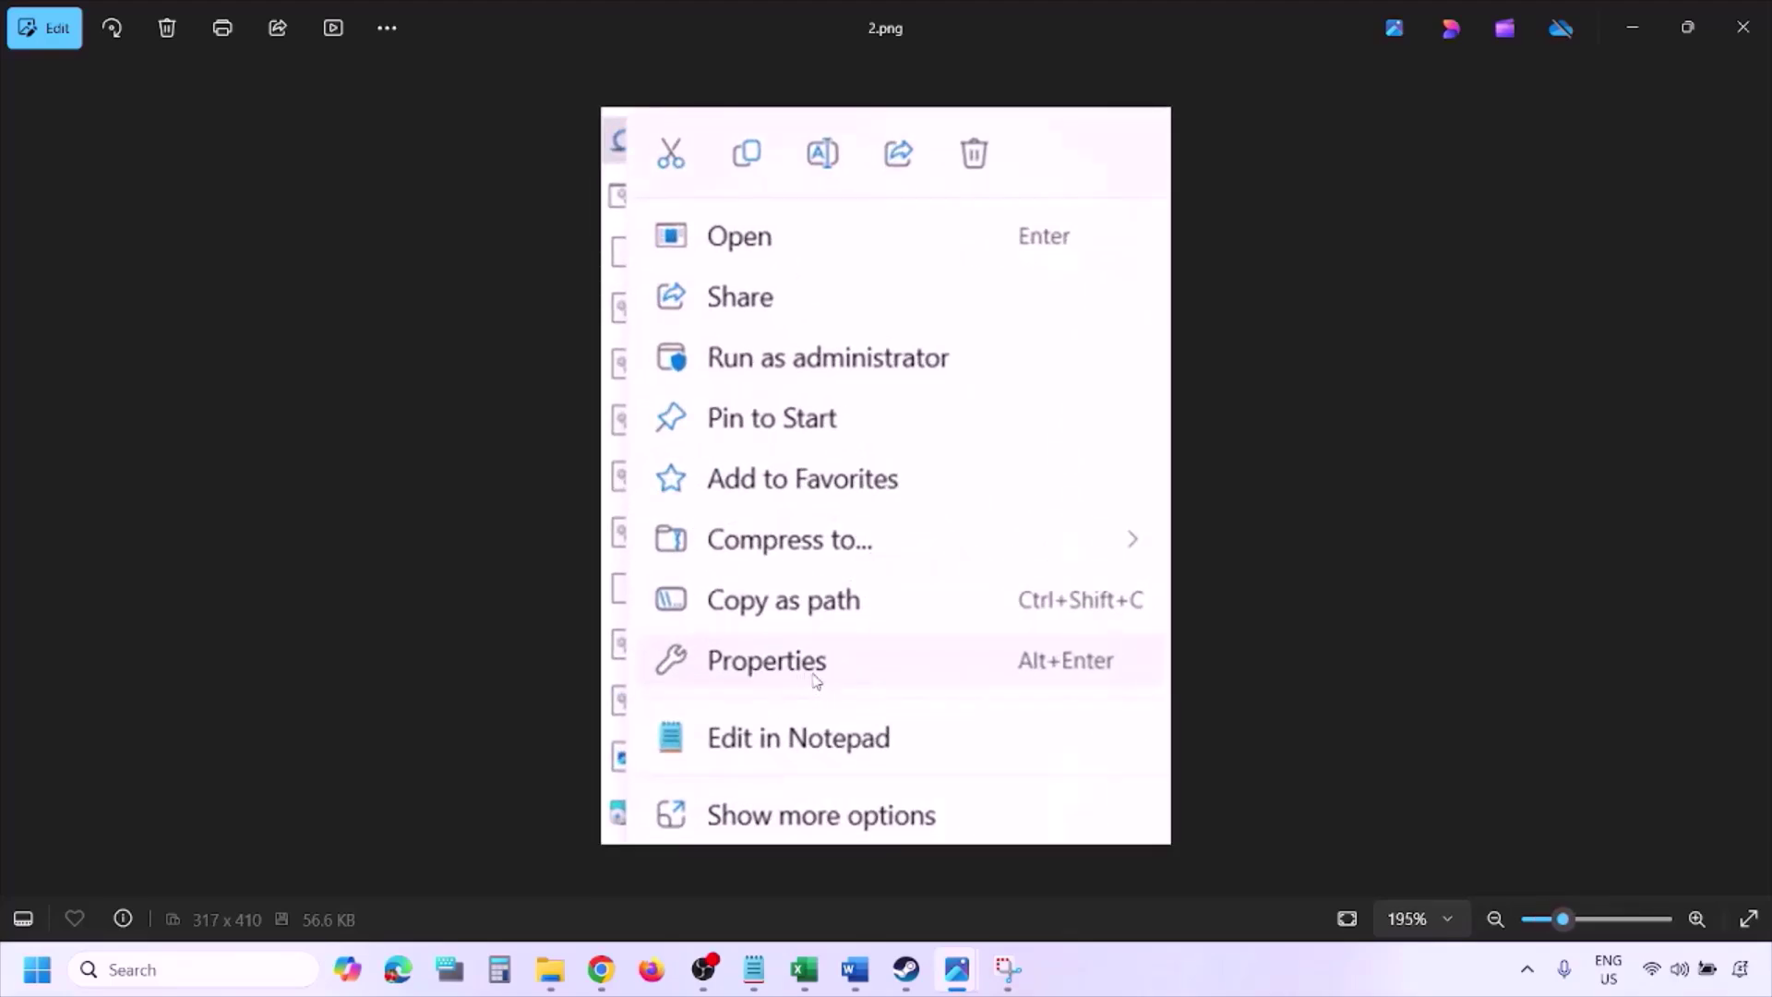
scroll(816, 681, down, 4)
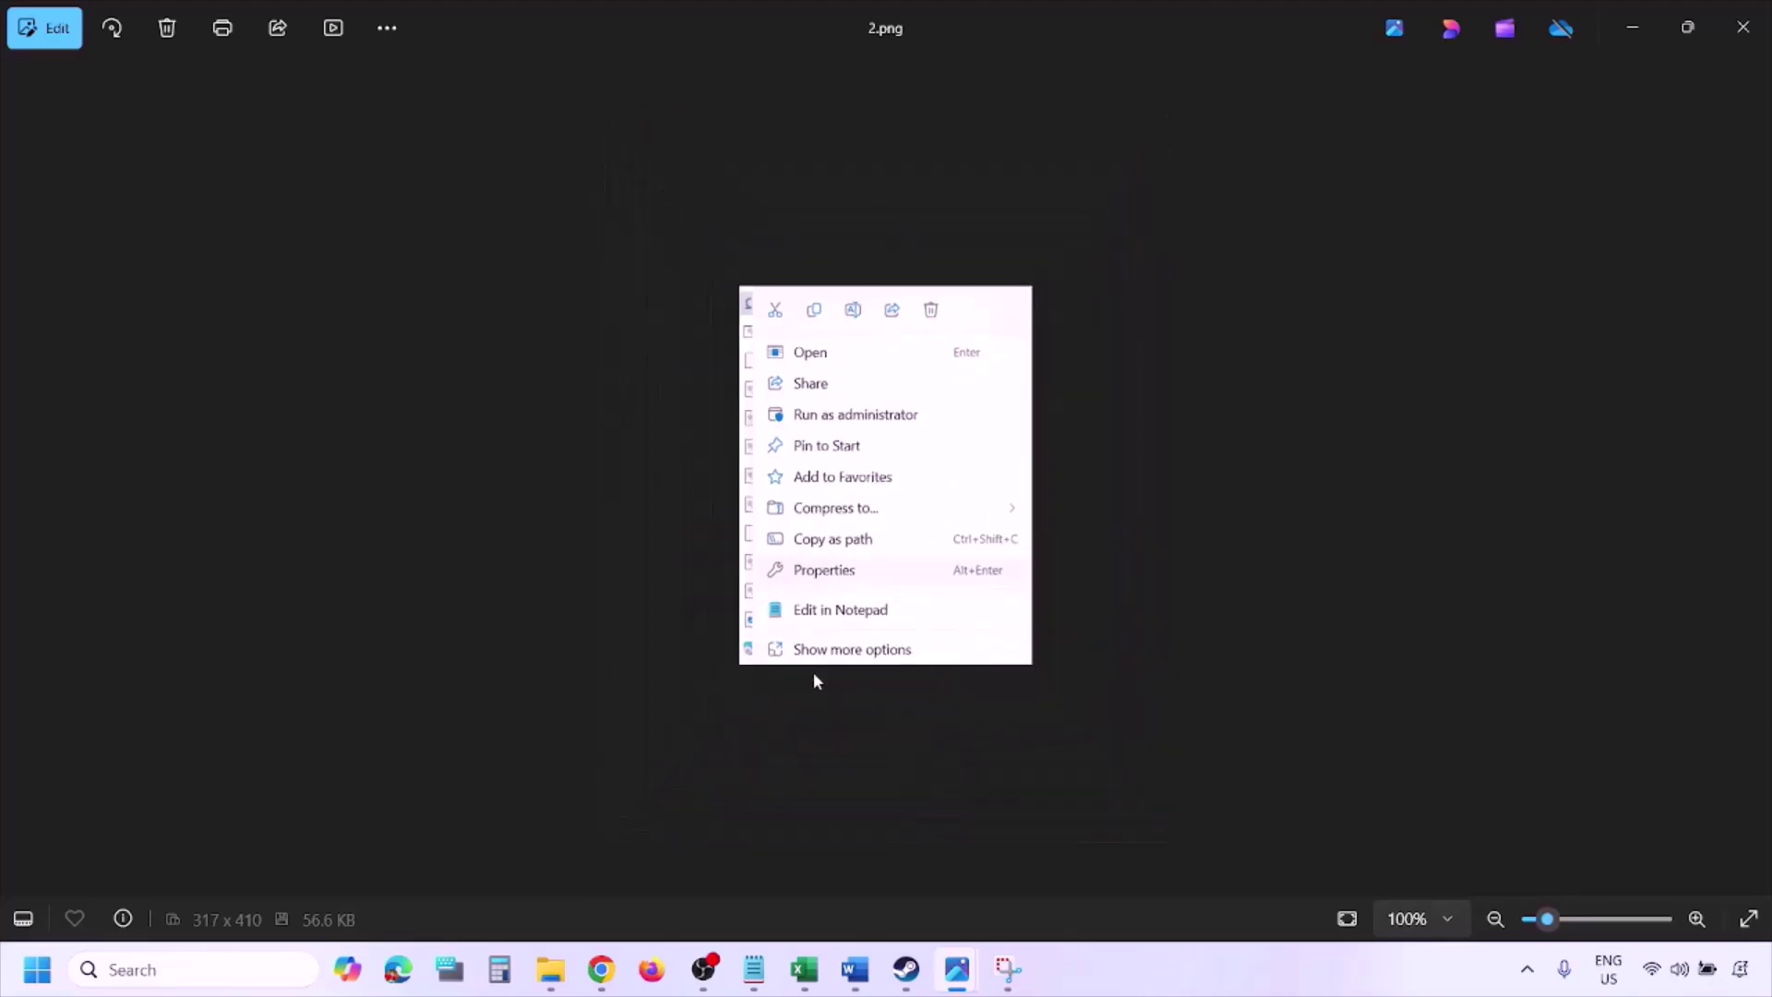
View 3.png and examine the run as administrator setting in the pictured Compatibility properties
key(Right)
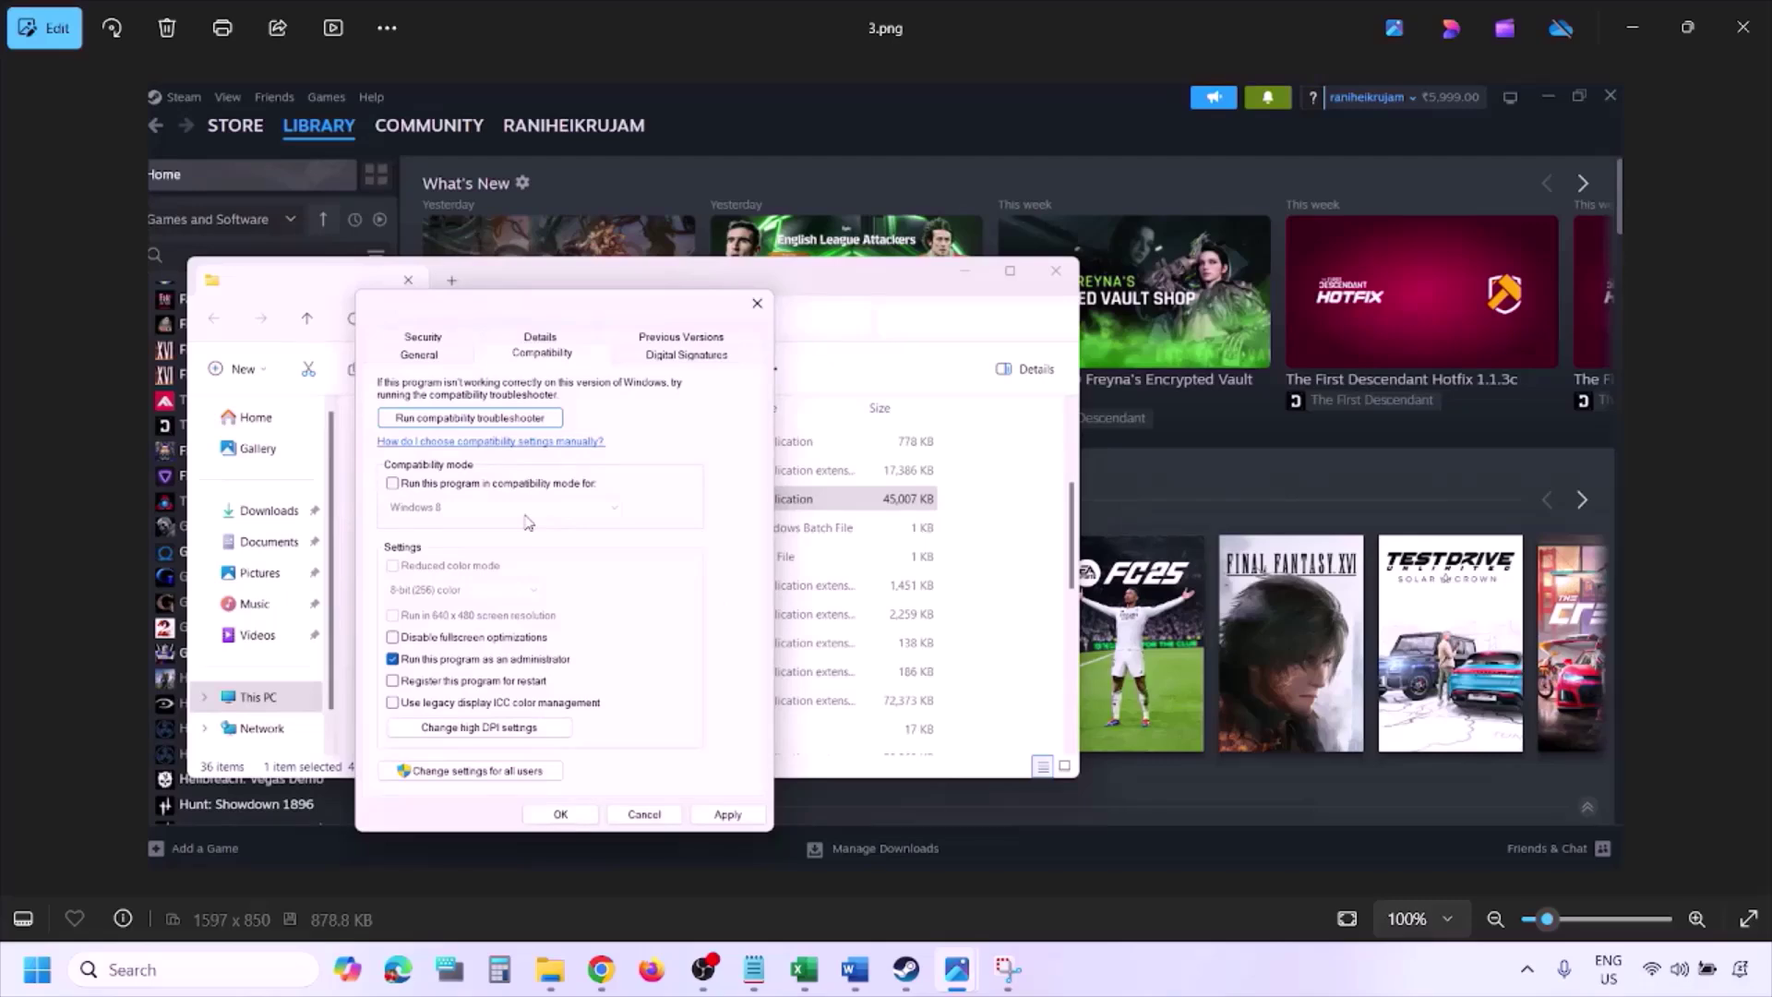
scroll(528, 522, up, 2)
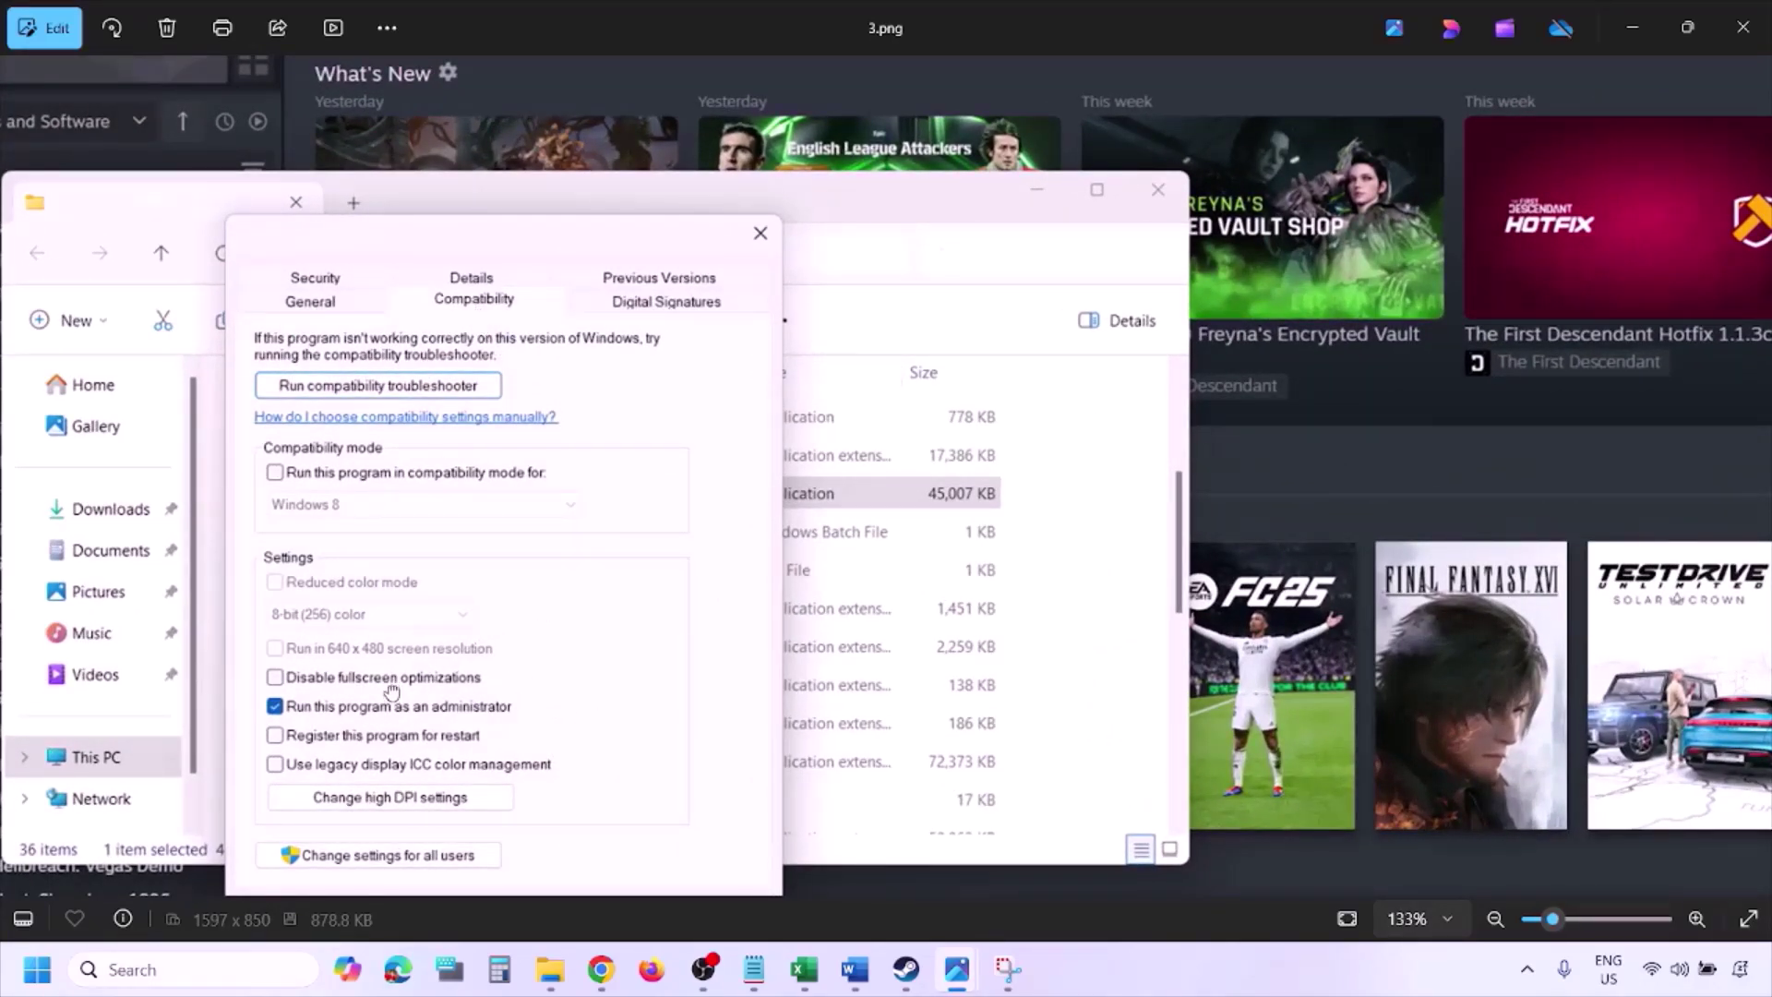
drag(392, 692, 391, 609)
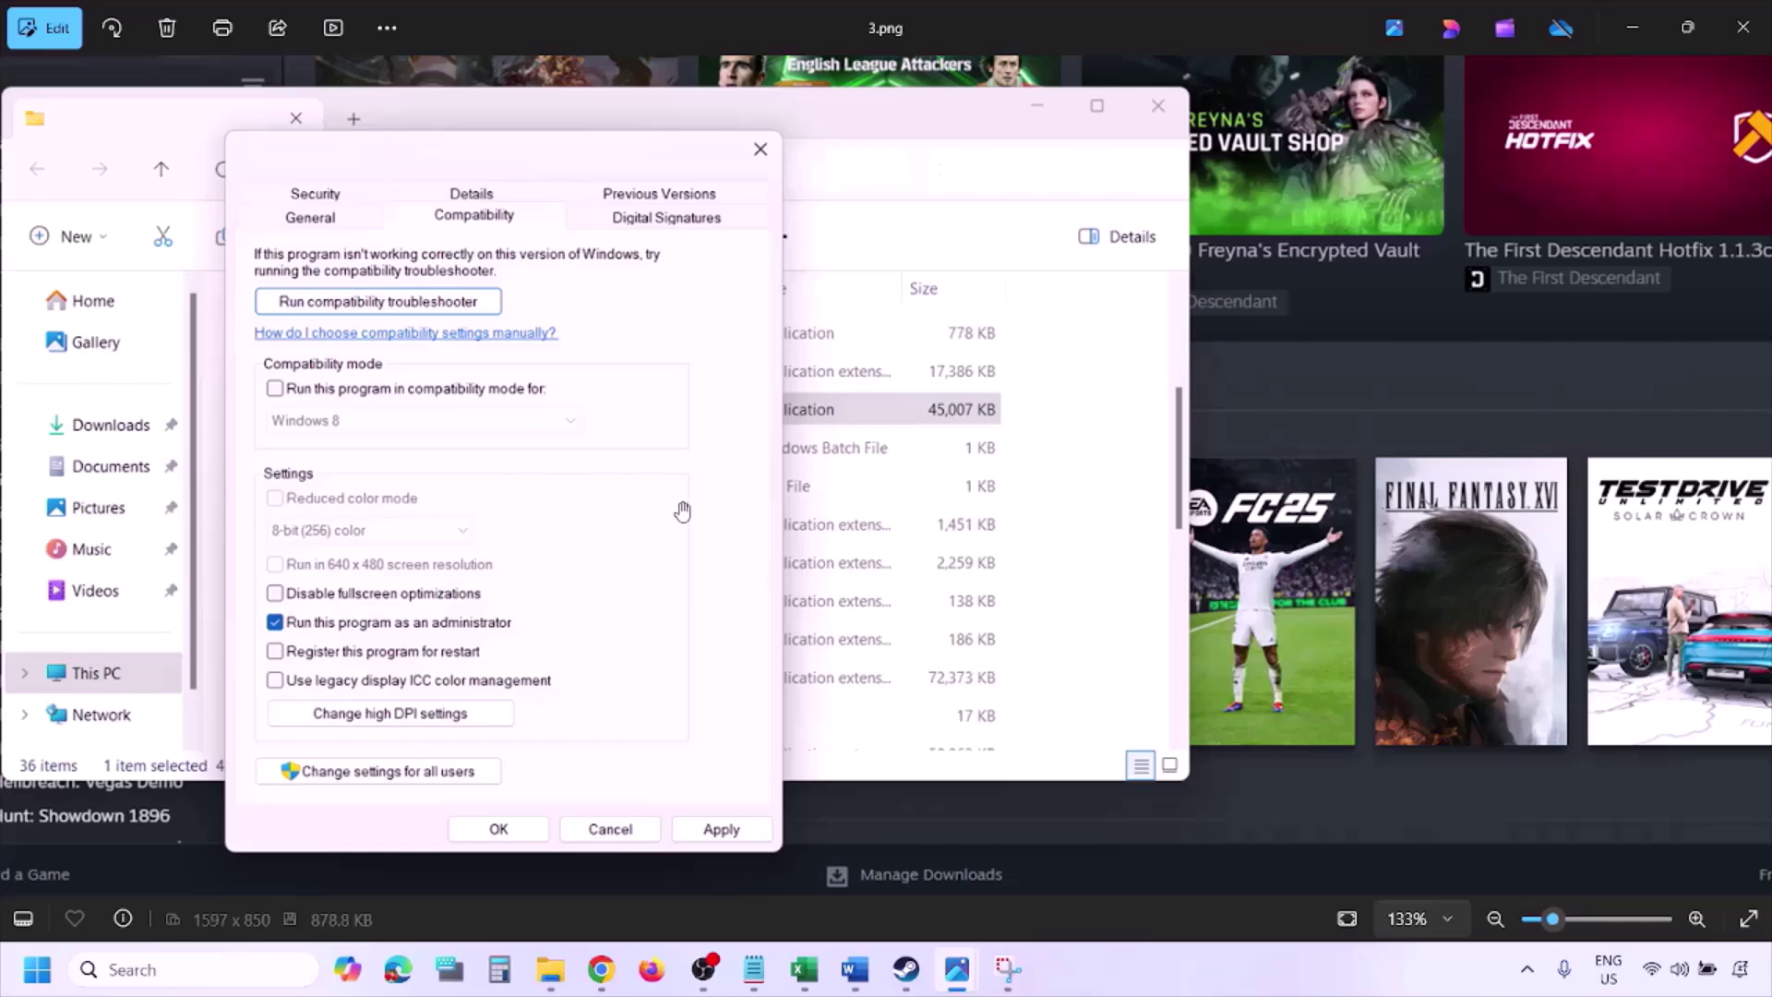
scroll(682, 510, down, 2)
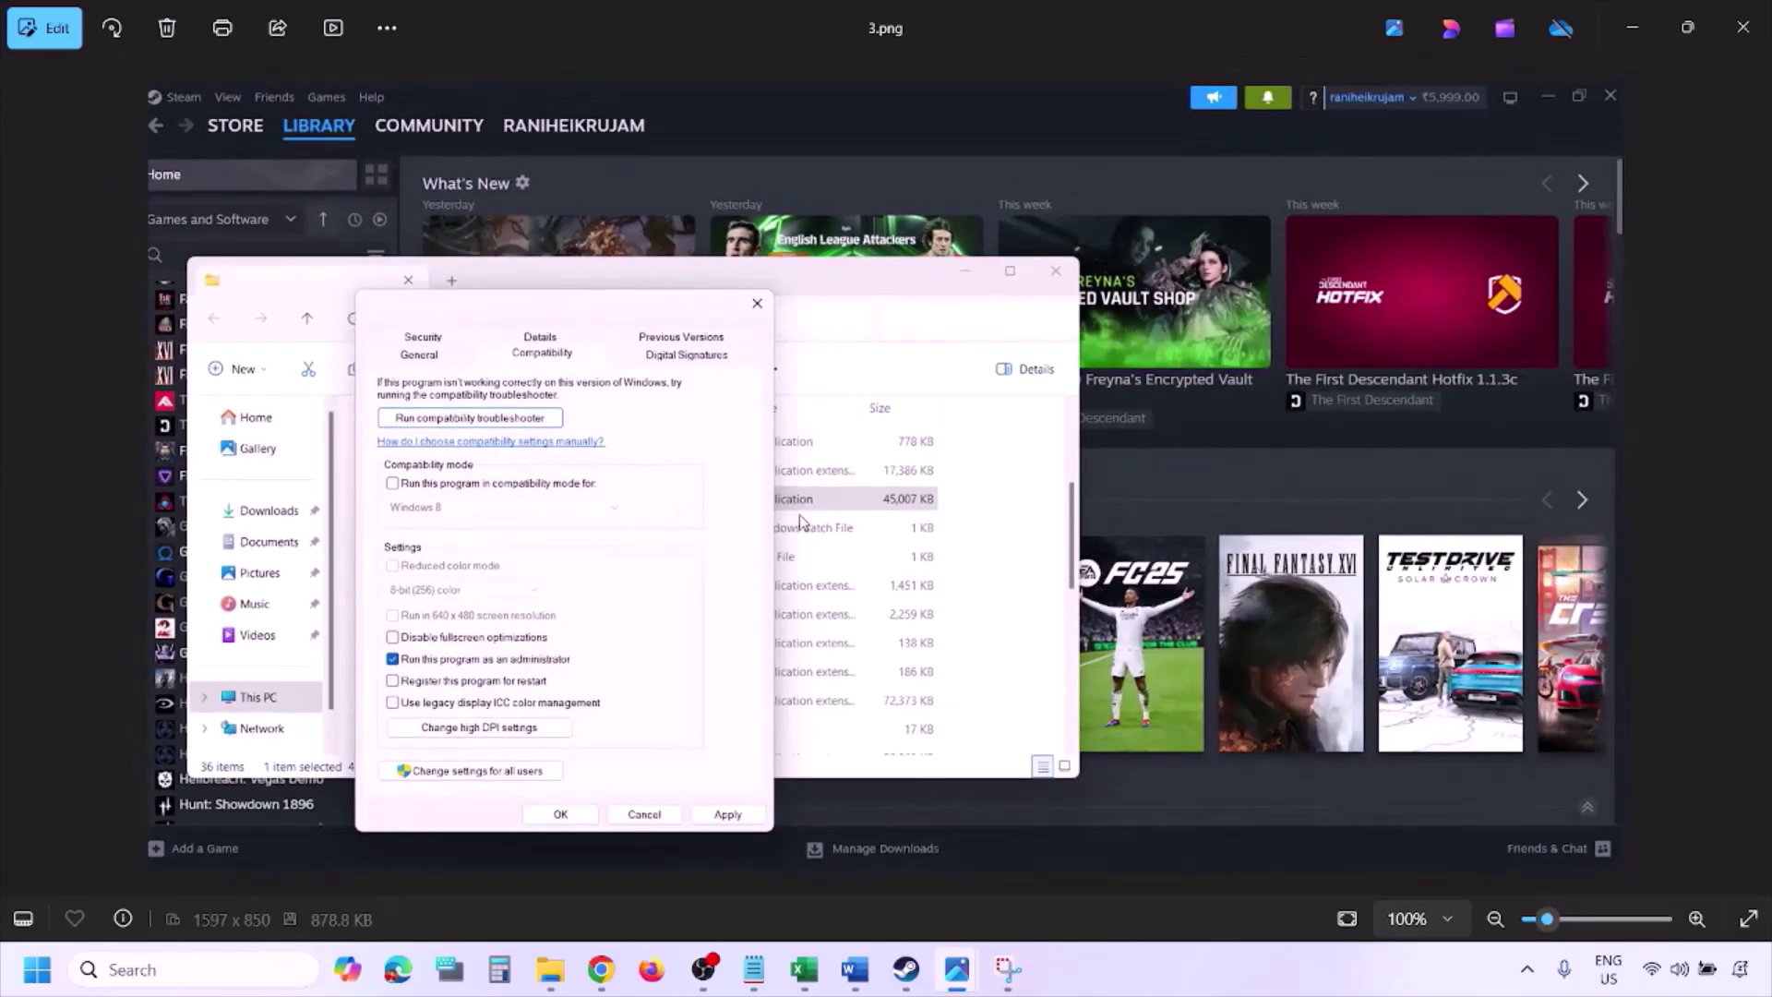
Examine the compatibility mode setting in 4.png and the list of Windows versions in 5.png
key(Right)
scroll(801, 523, up, 3)
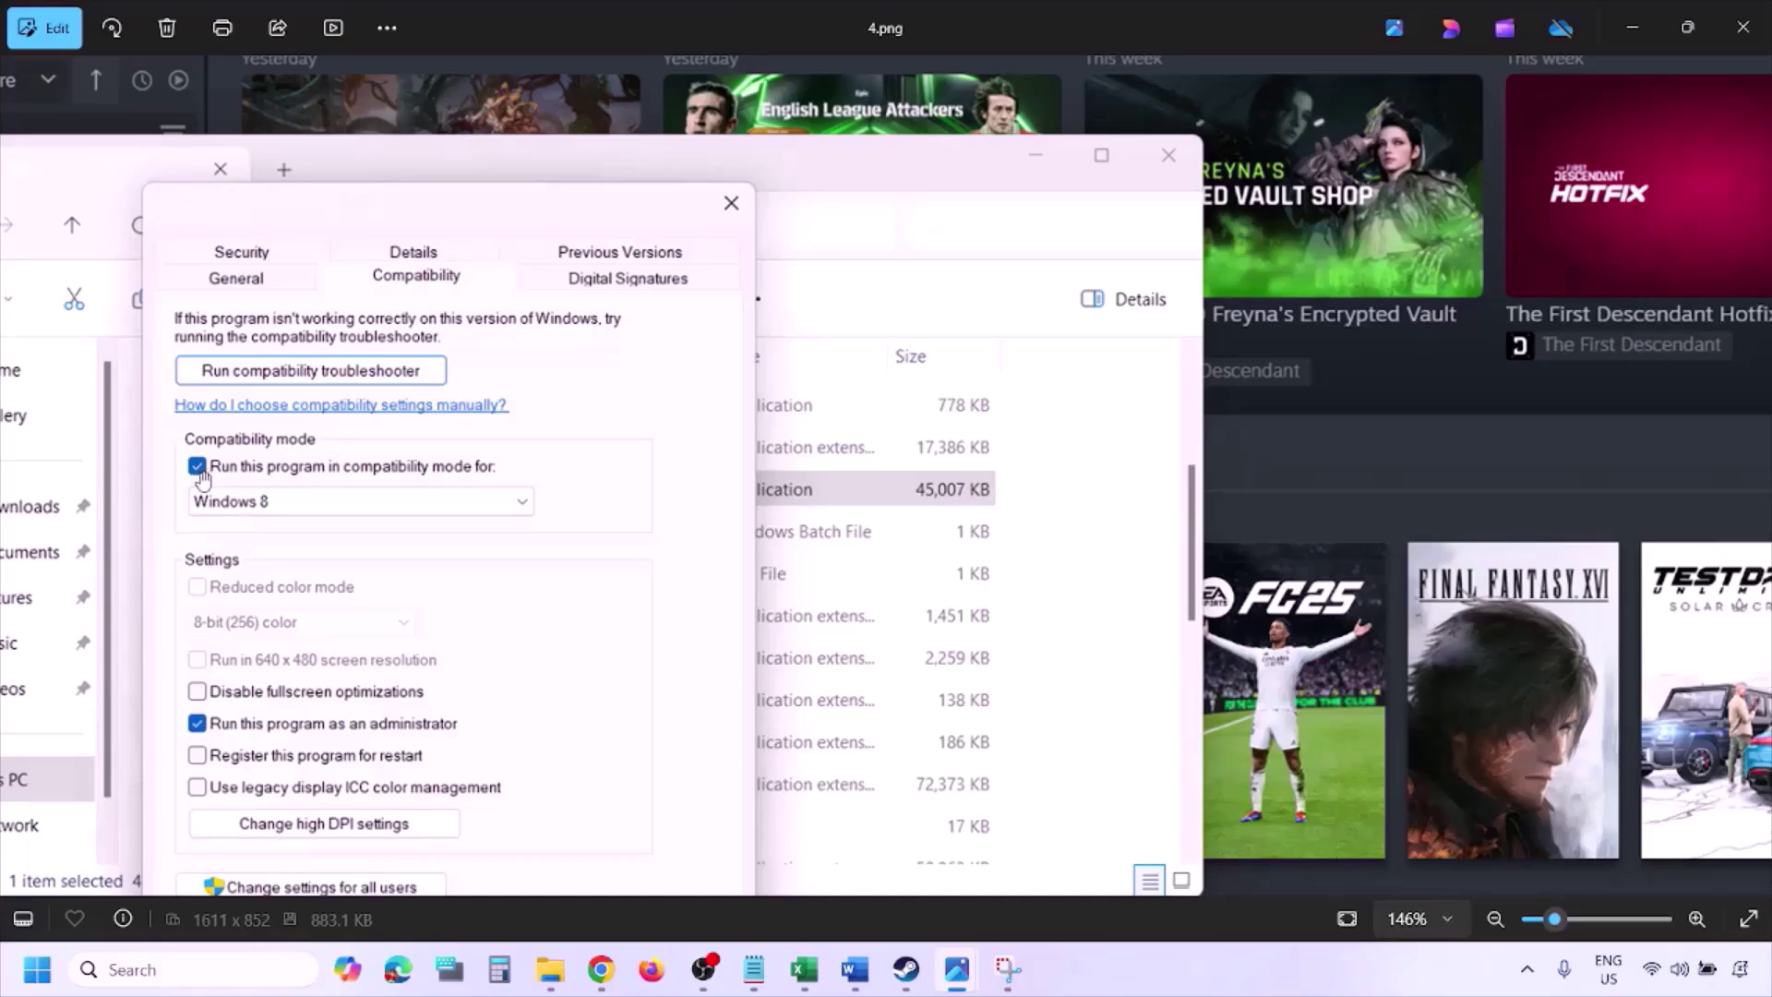
drag(237, 494, 250, 424)
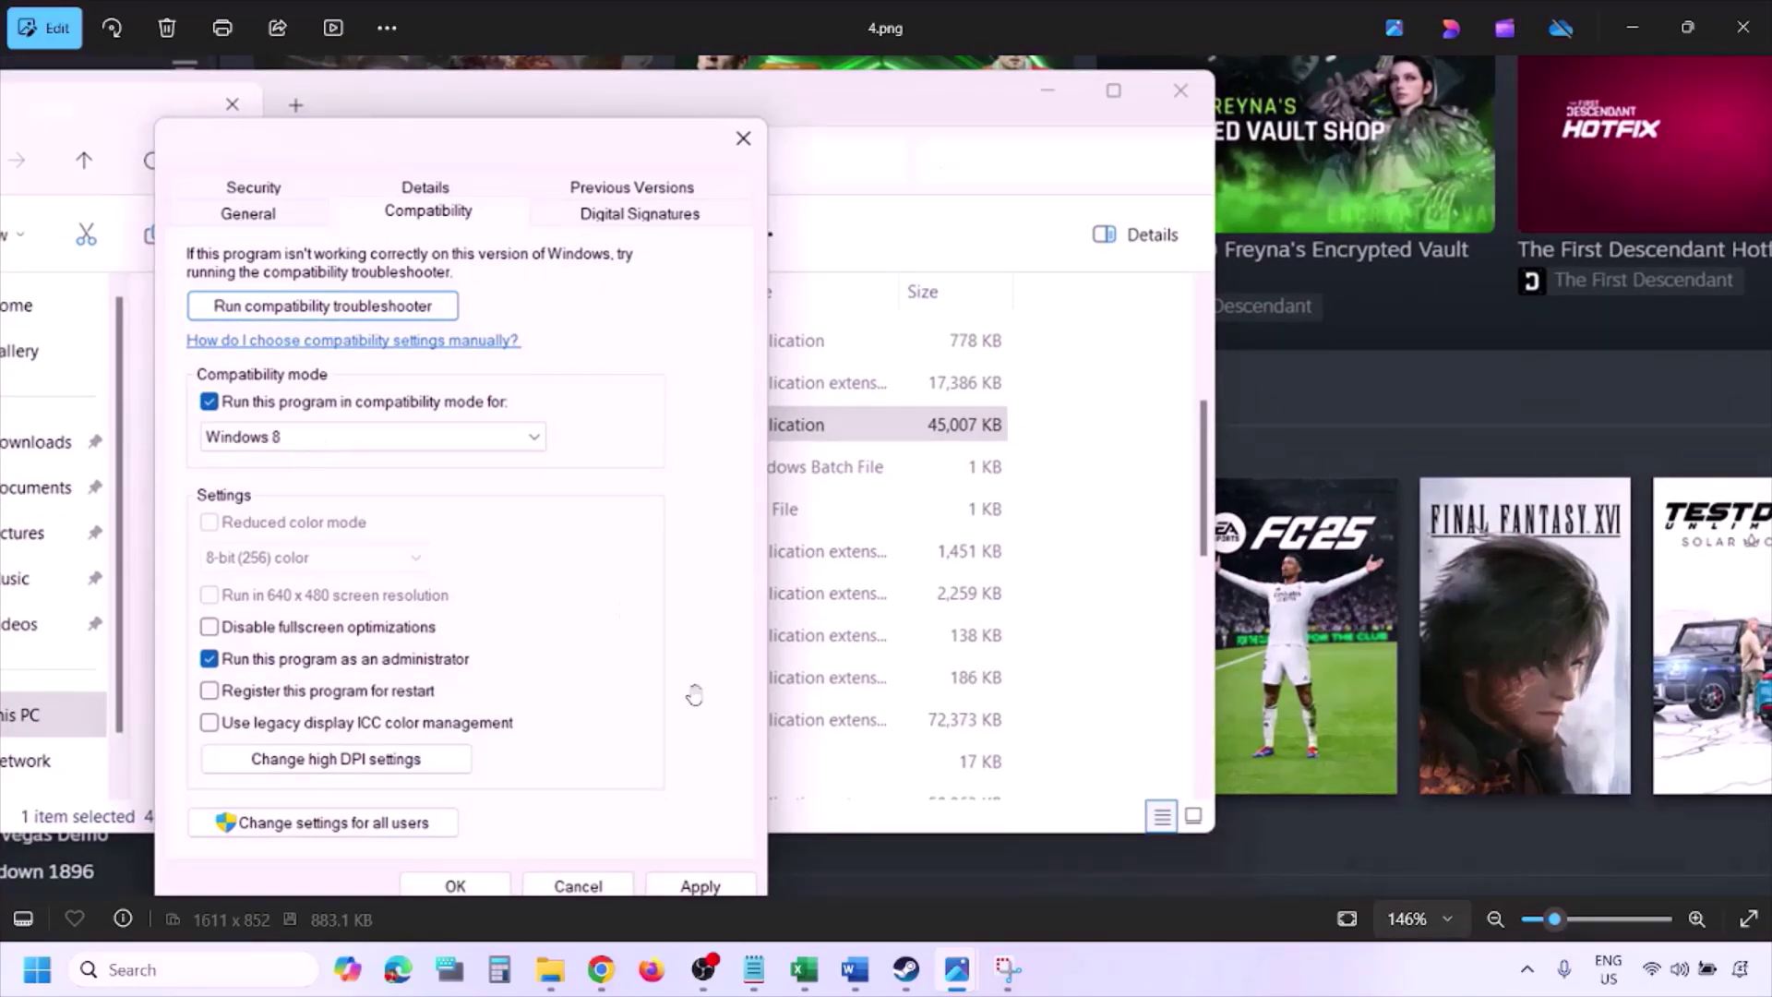
drag(681, 690, 689, 635)
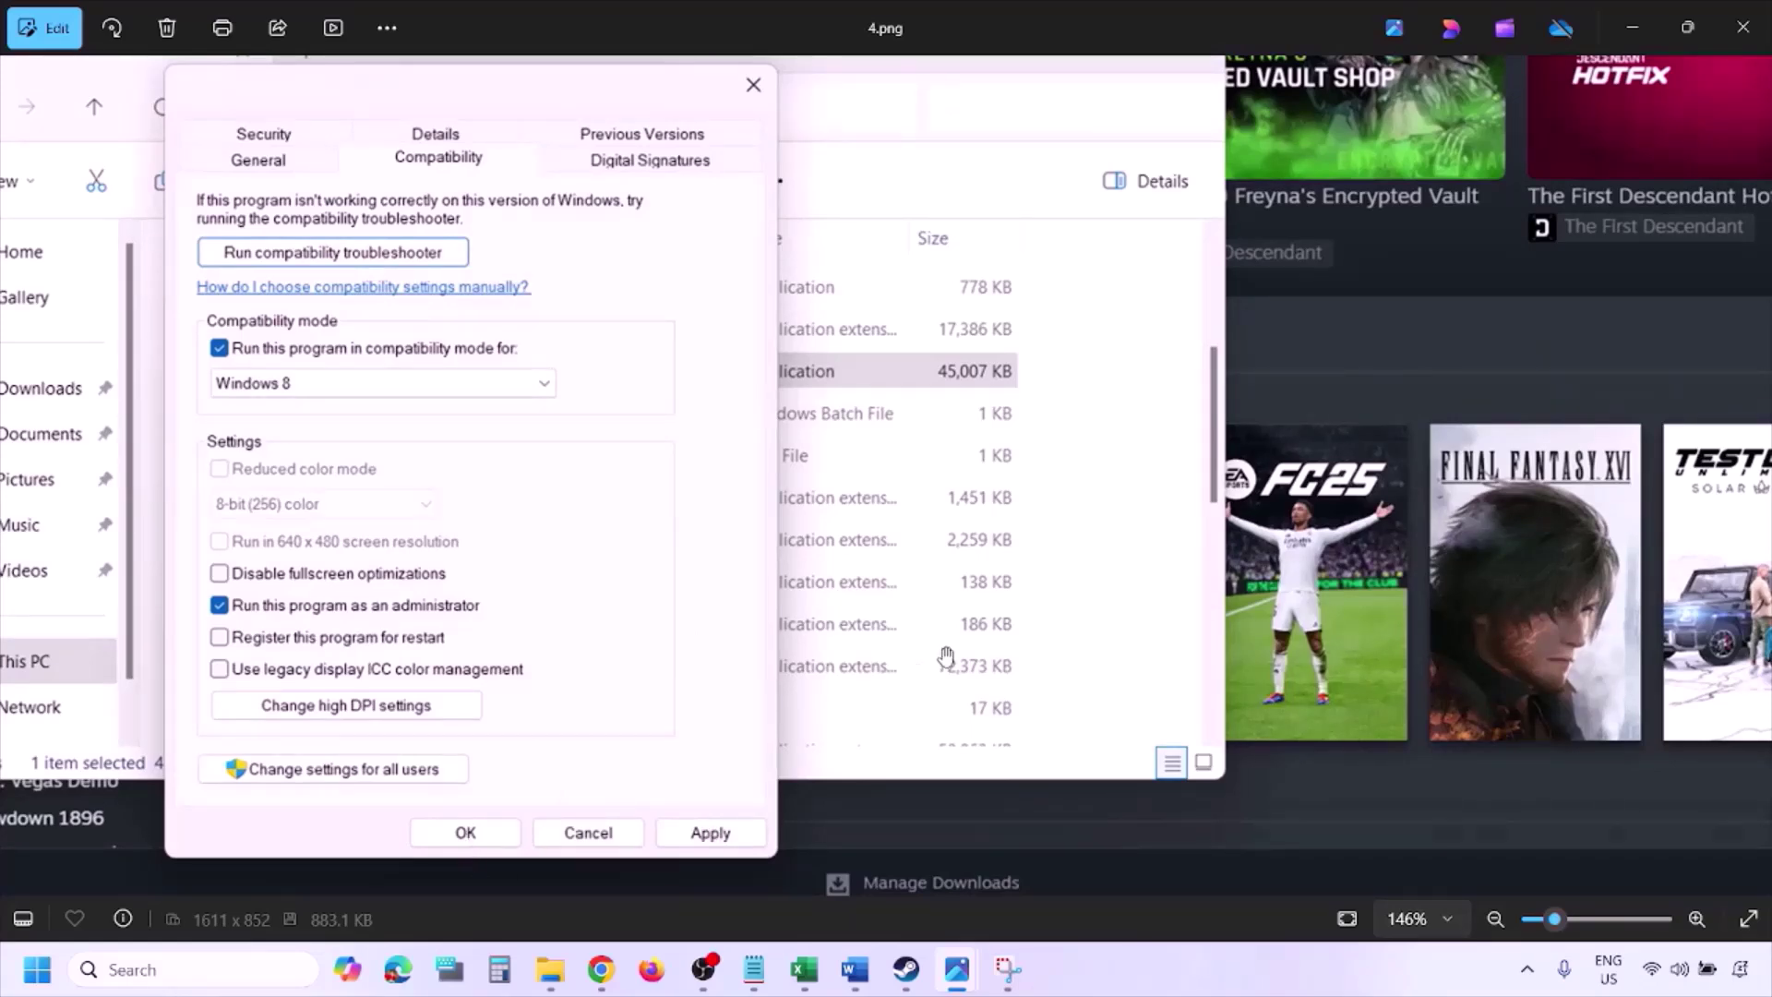
scroll(943, 654, down, 3)
key(Right)
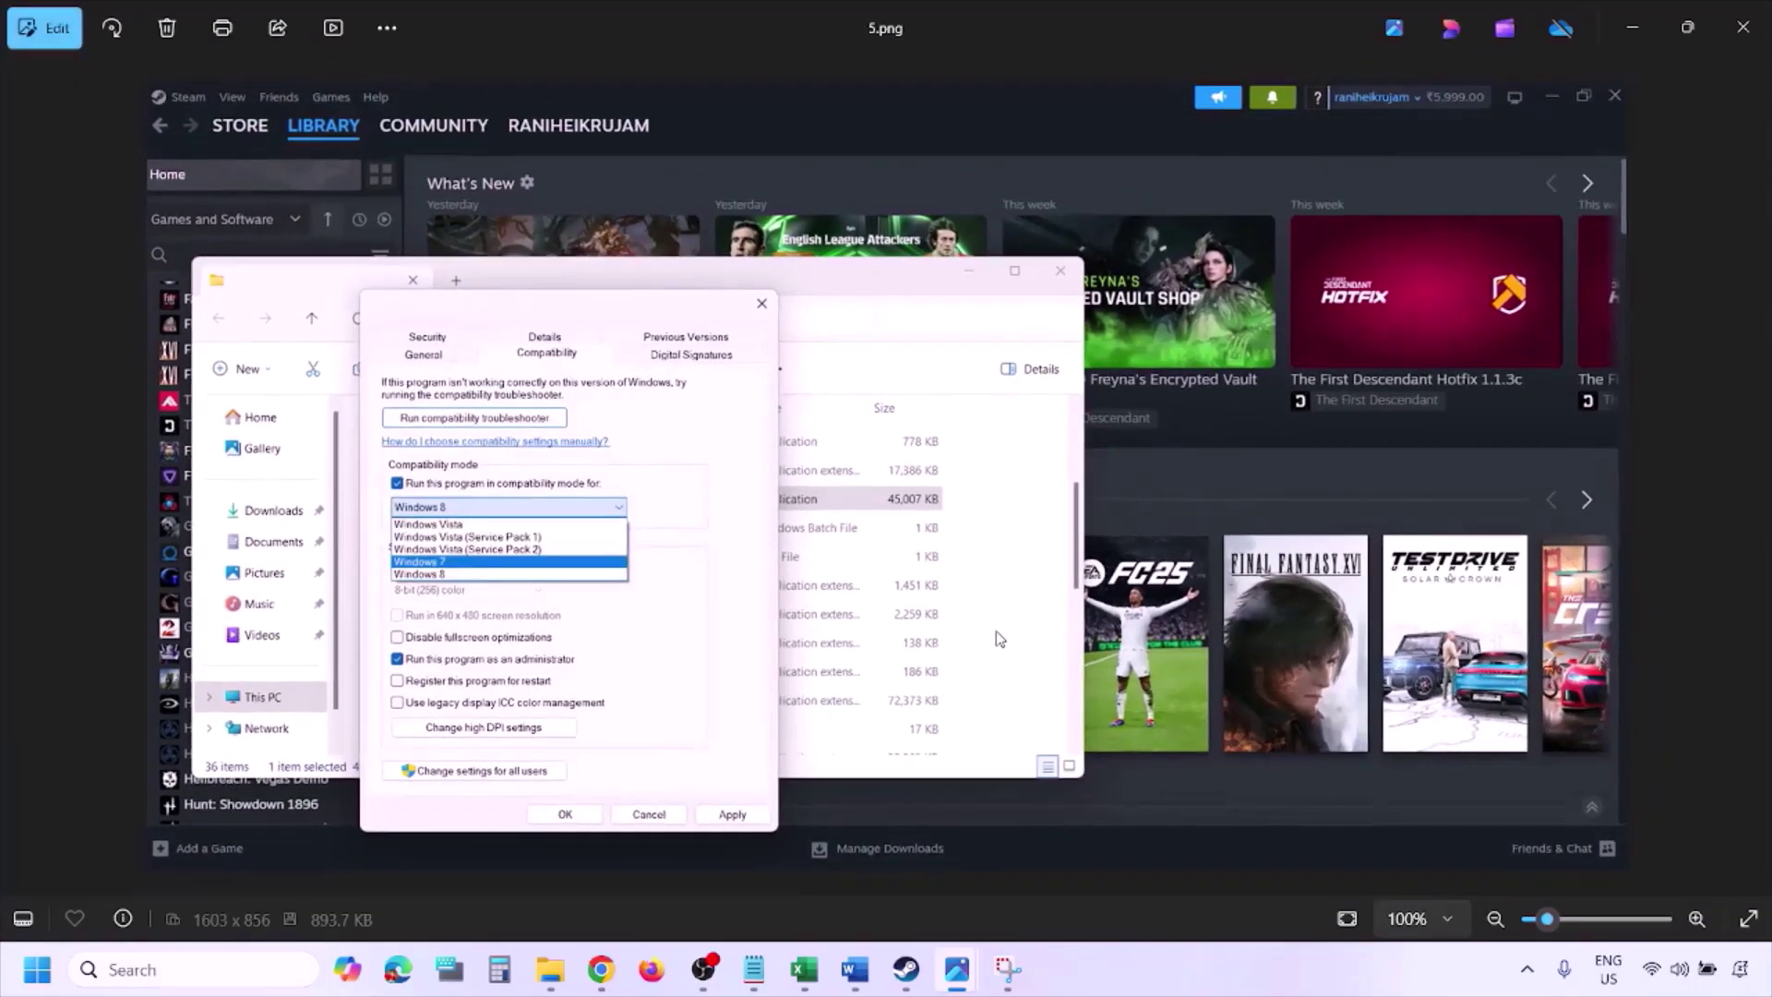
scroll(574, 550, up, 2)
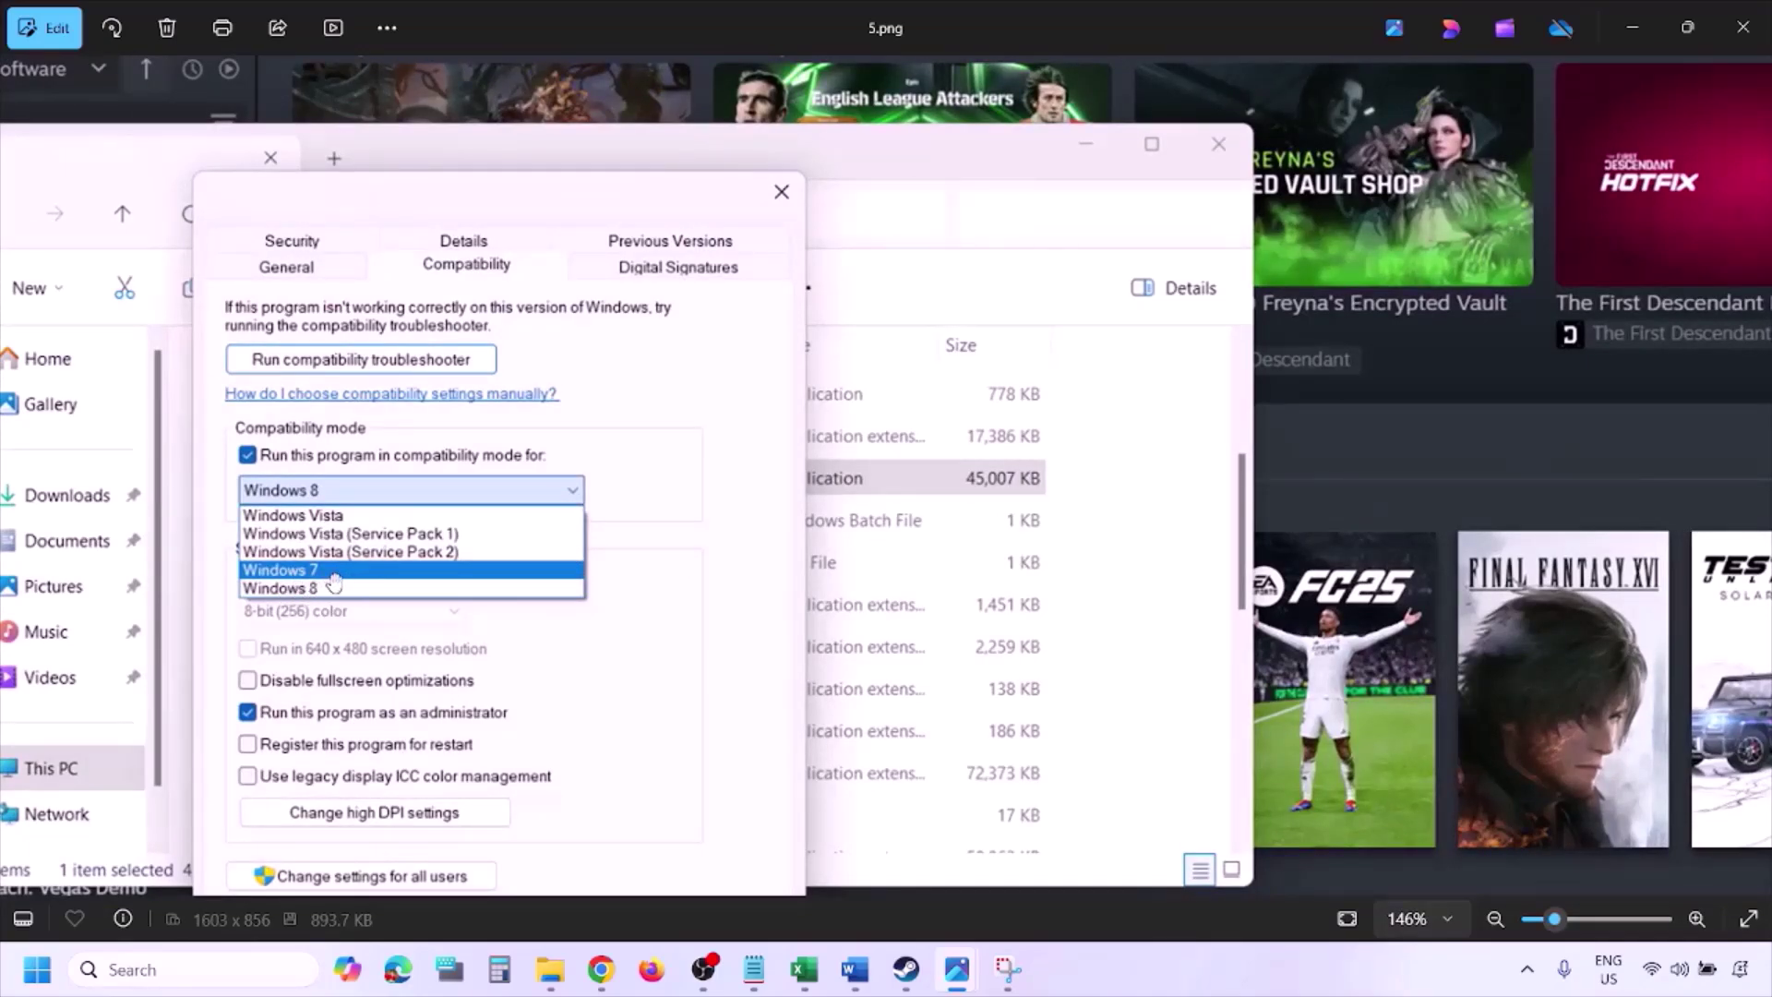
scroll(335, 581, down, 2)
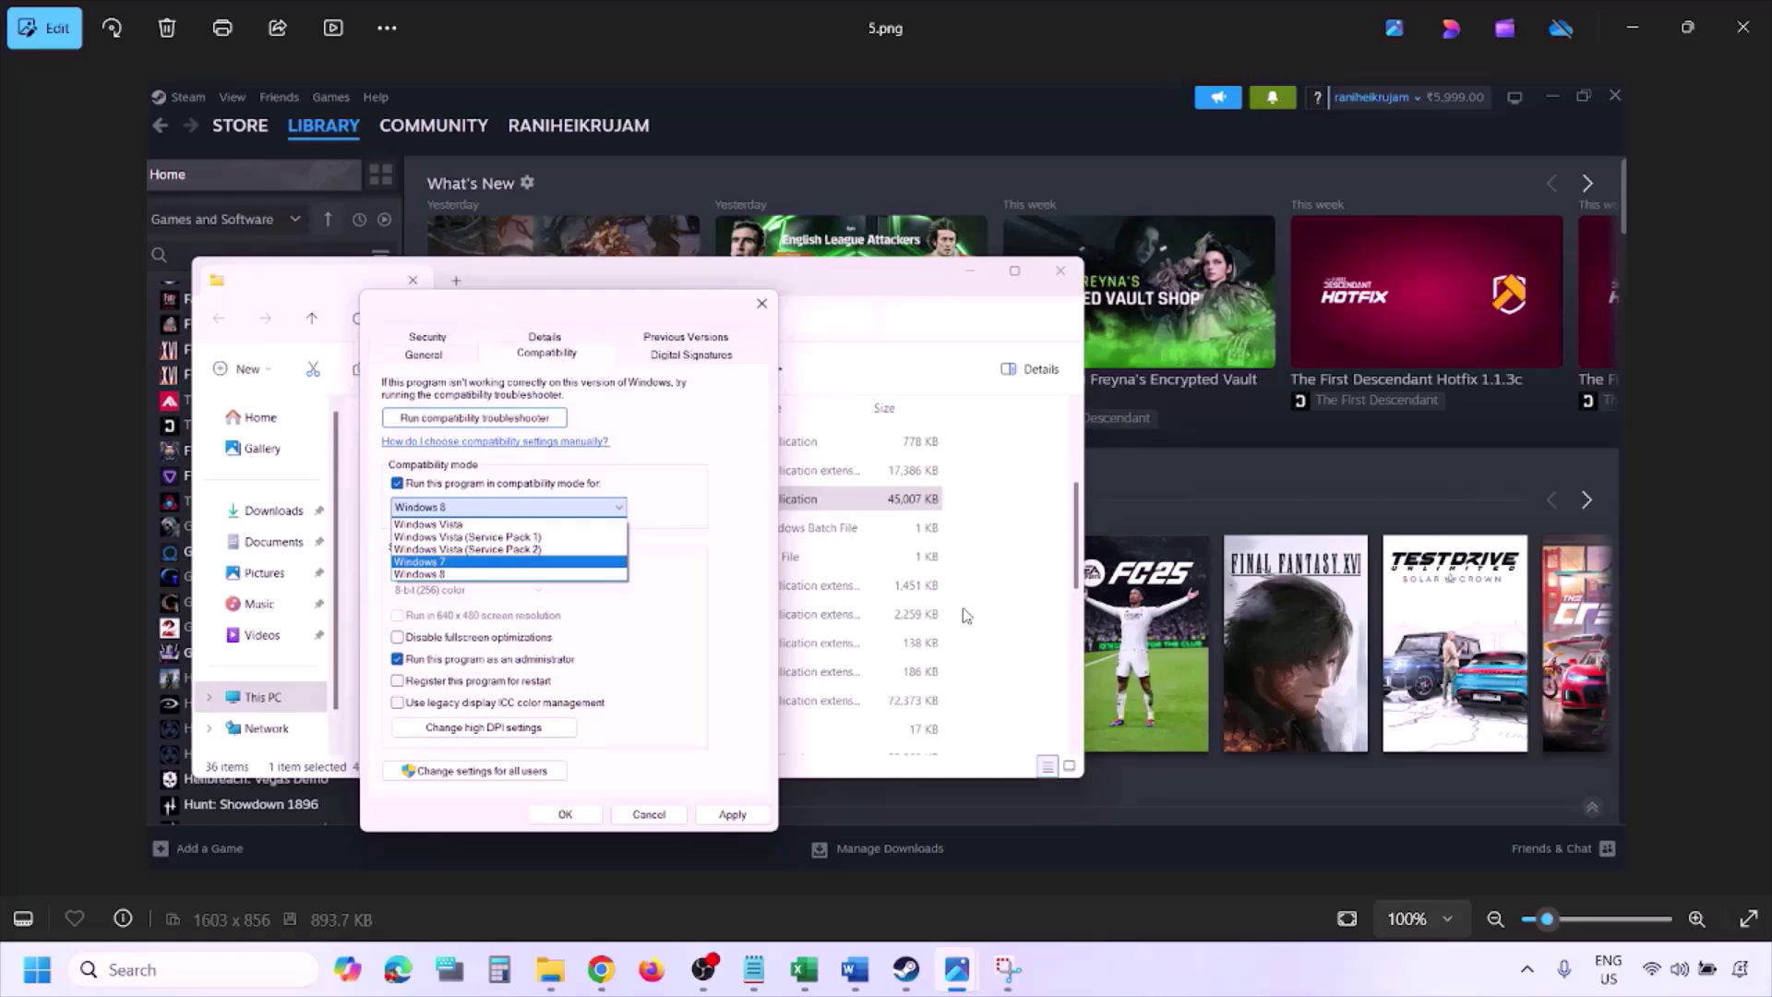
View 6.png and examine its Windows 7 compatibility mode and fullscreen optimization settings up close
key(Right)
scroll(578, 546, up, 2)
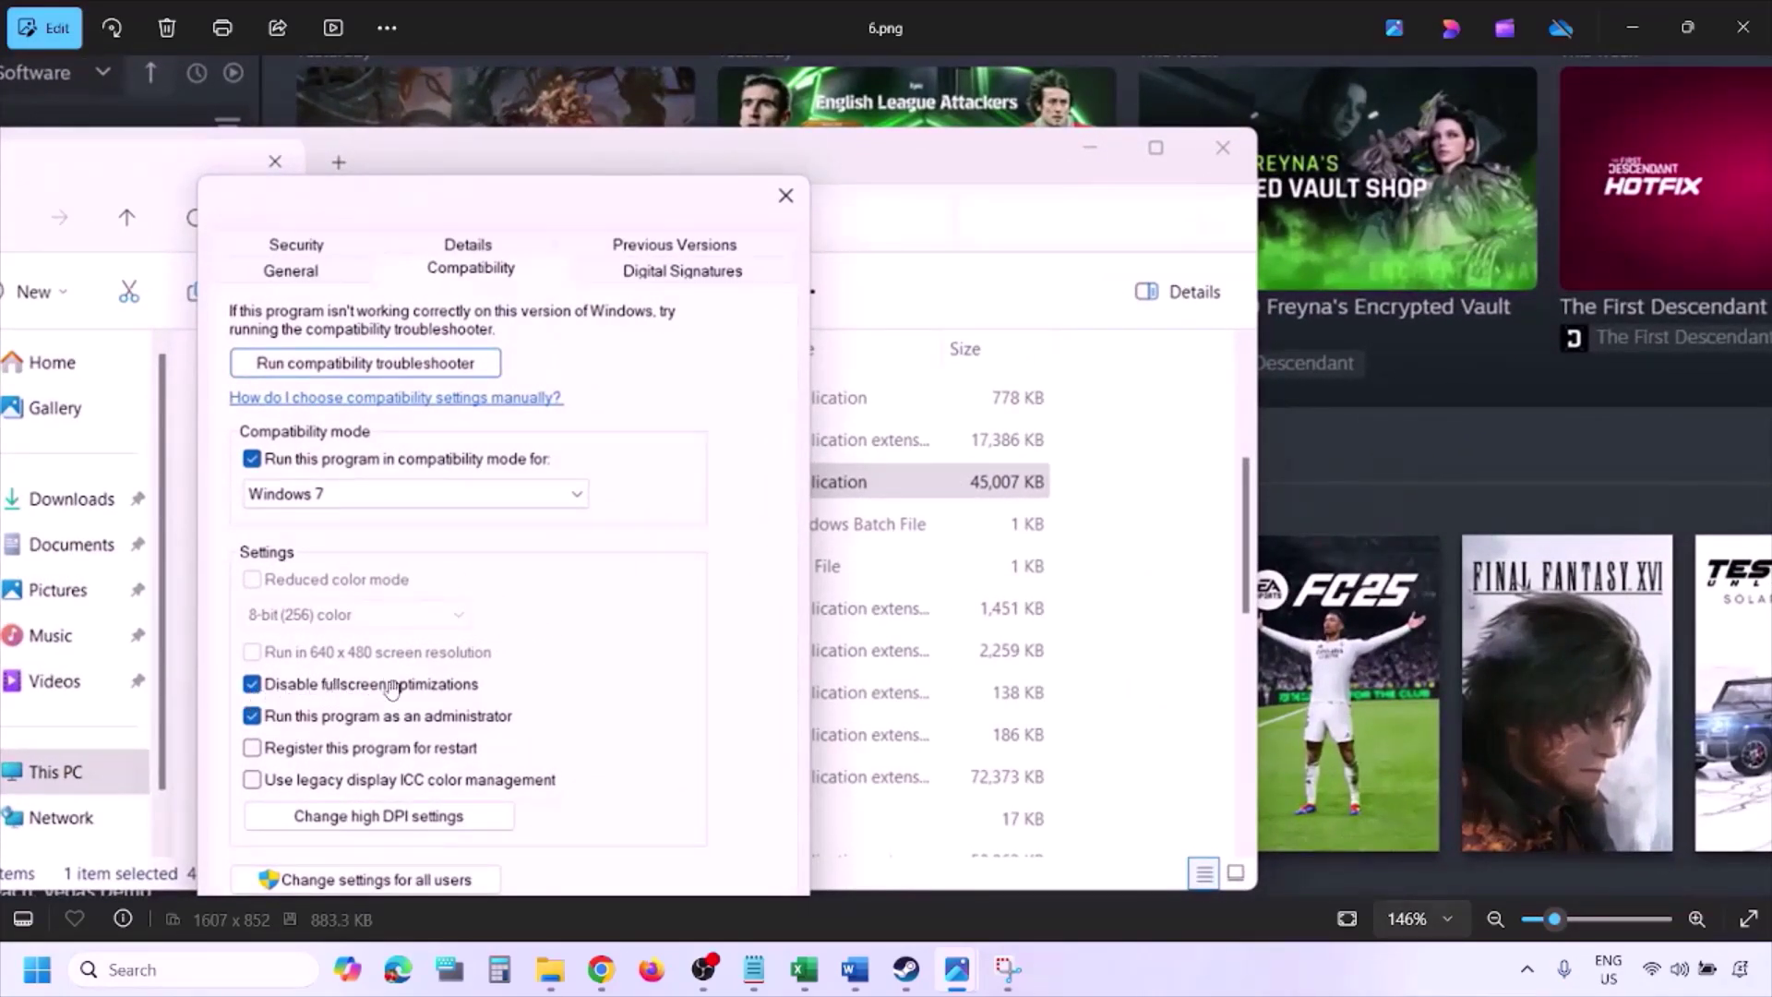
drag(503, 661, 581, 536)
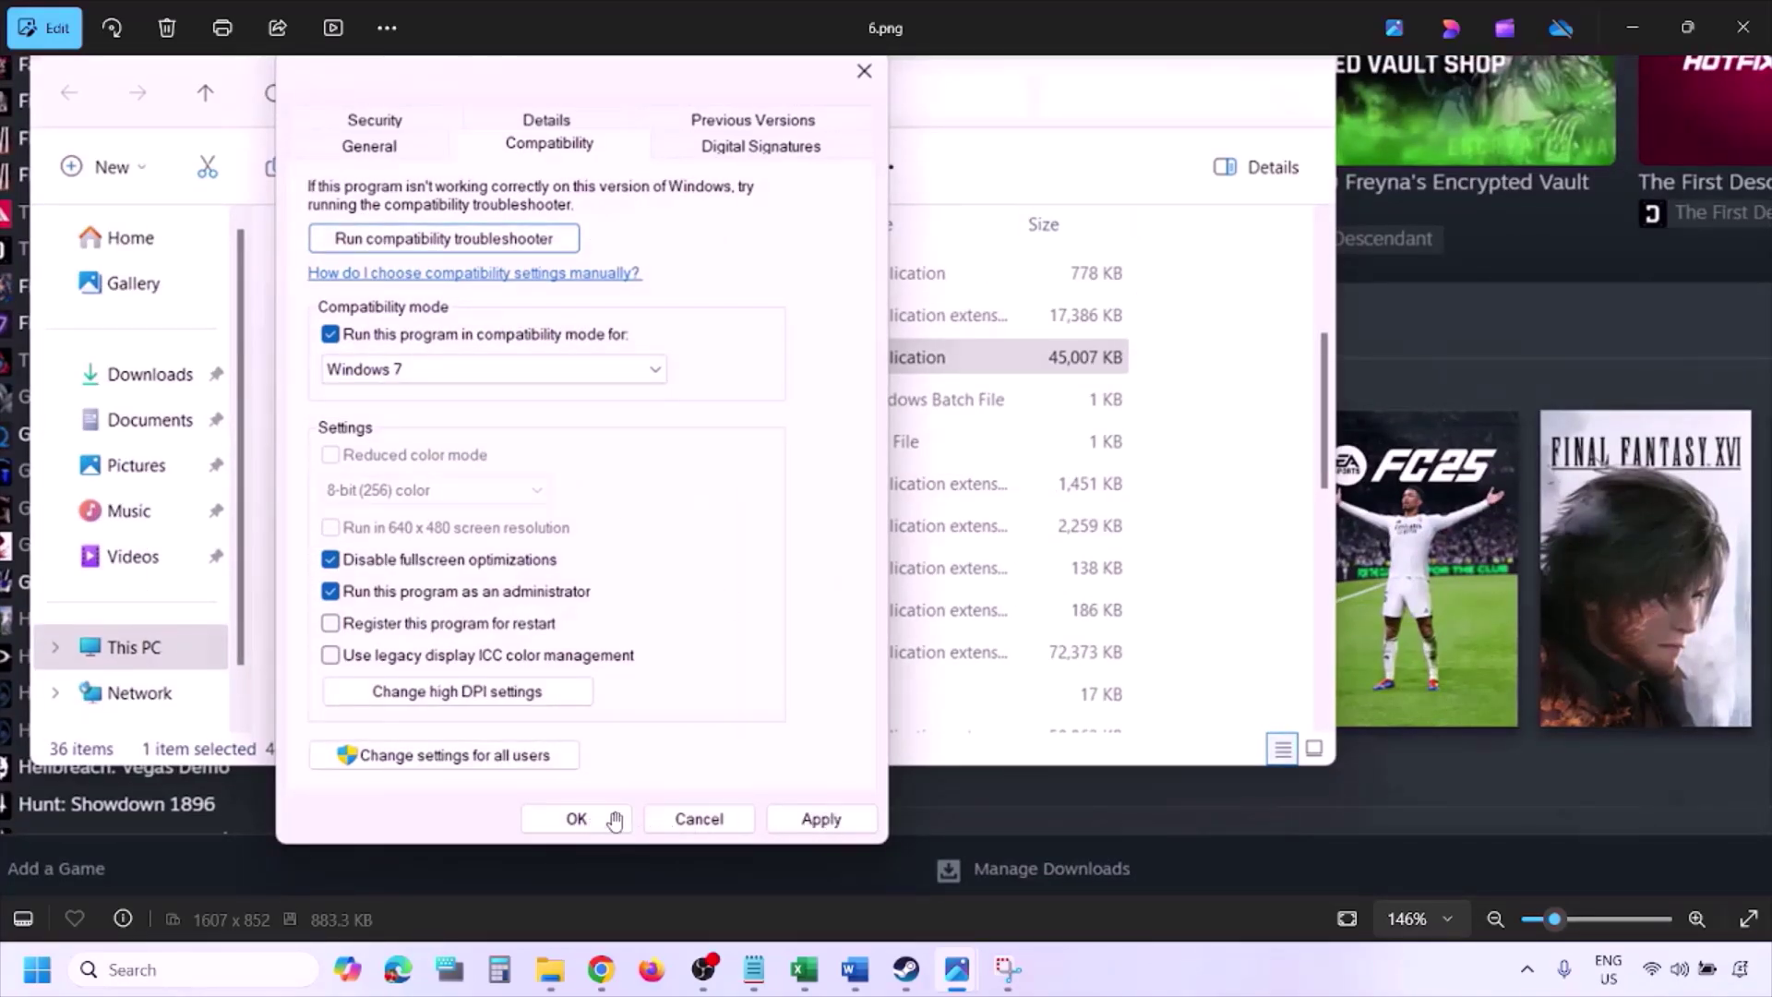
scroll(614, 818, down, 2)
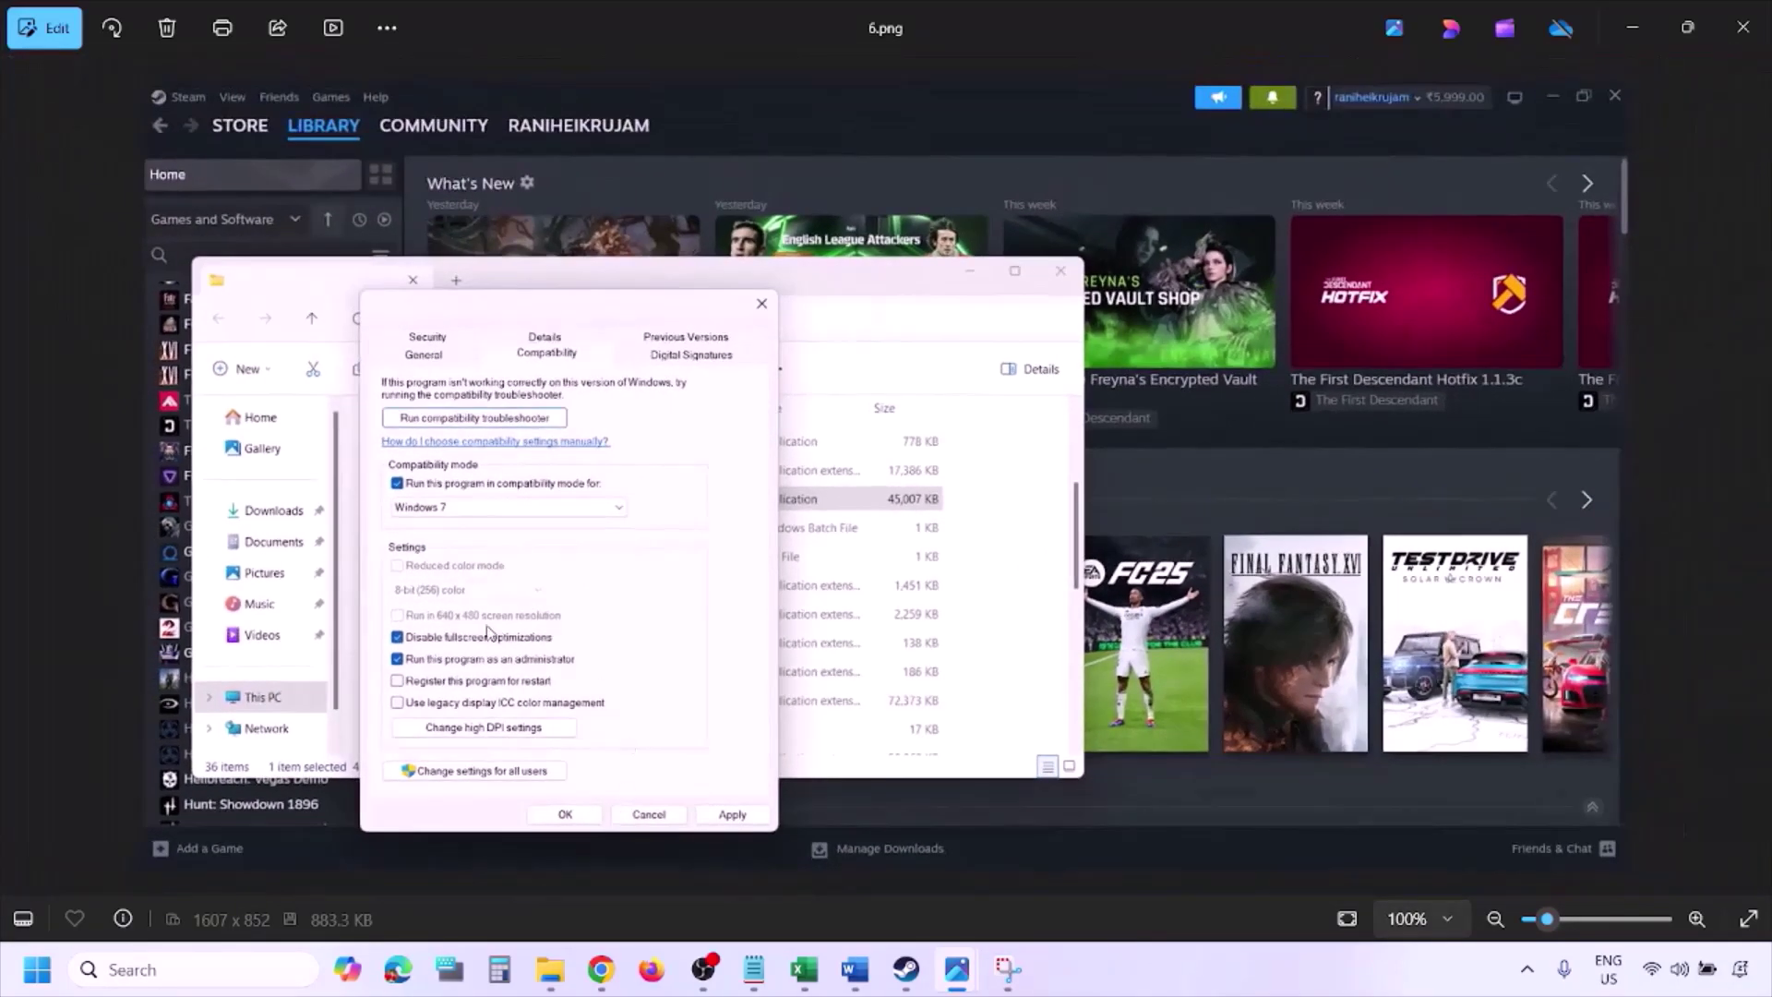
scroll(489, 635, up, 3)
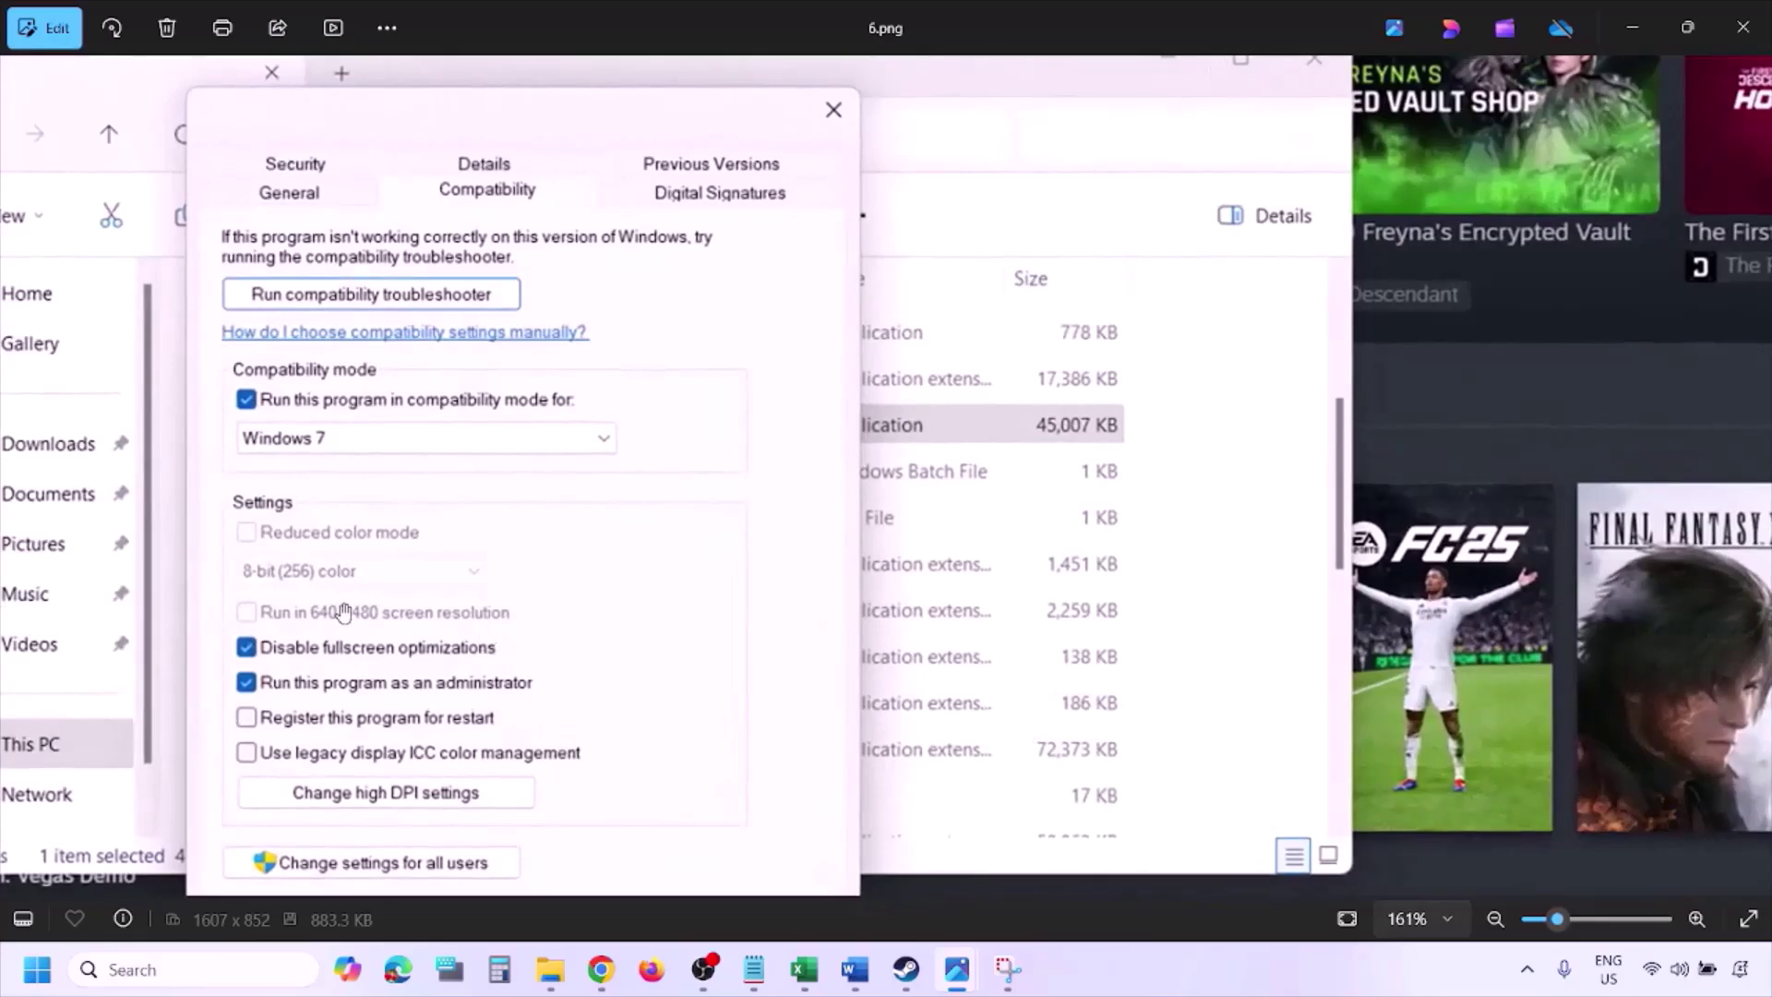
drag(341, 611, 429, 593)
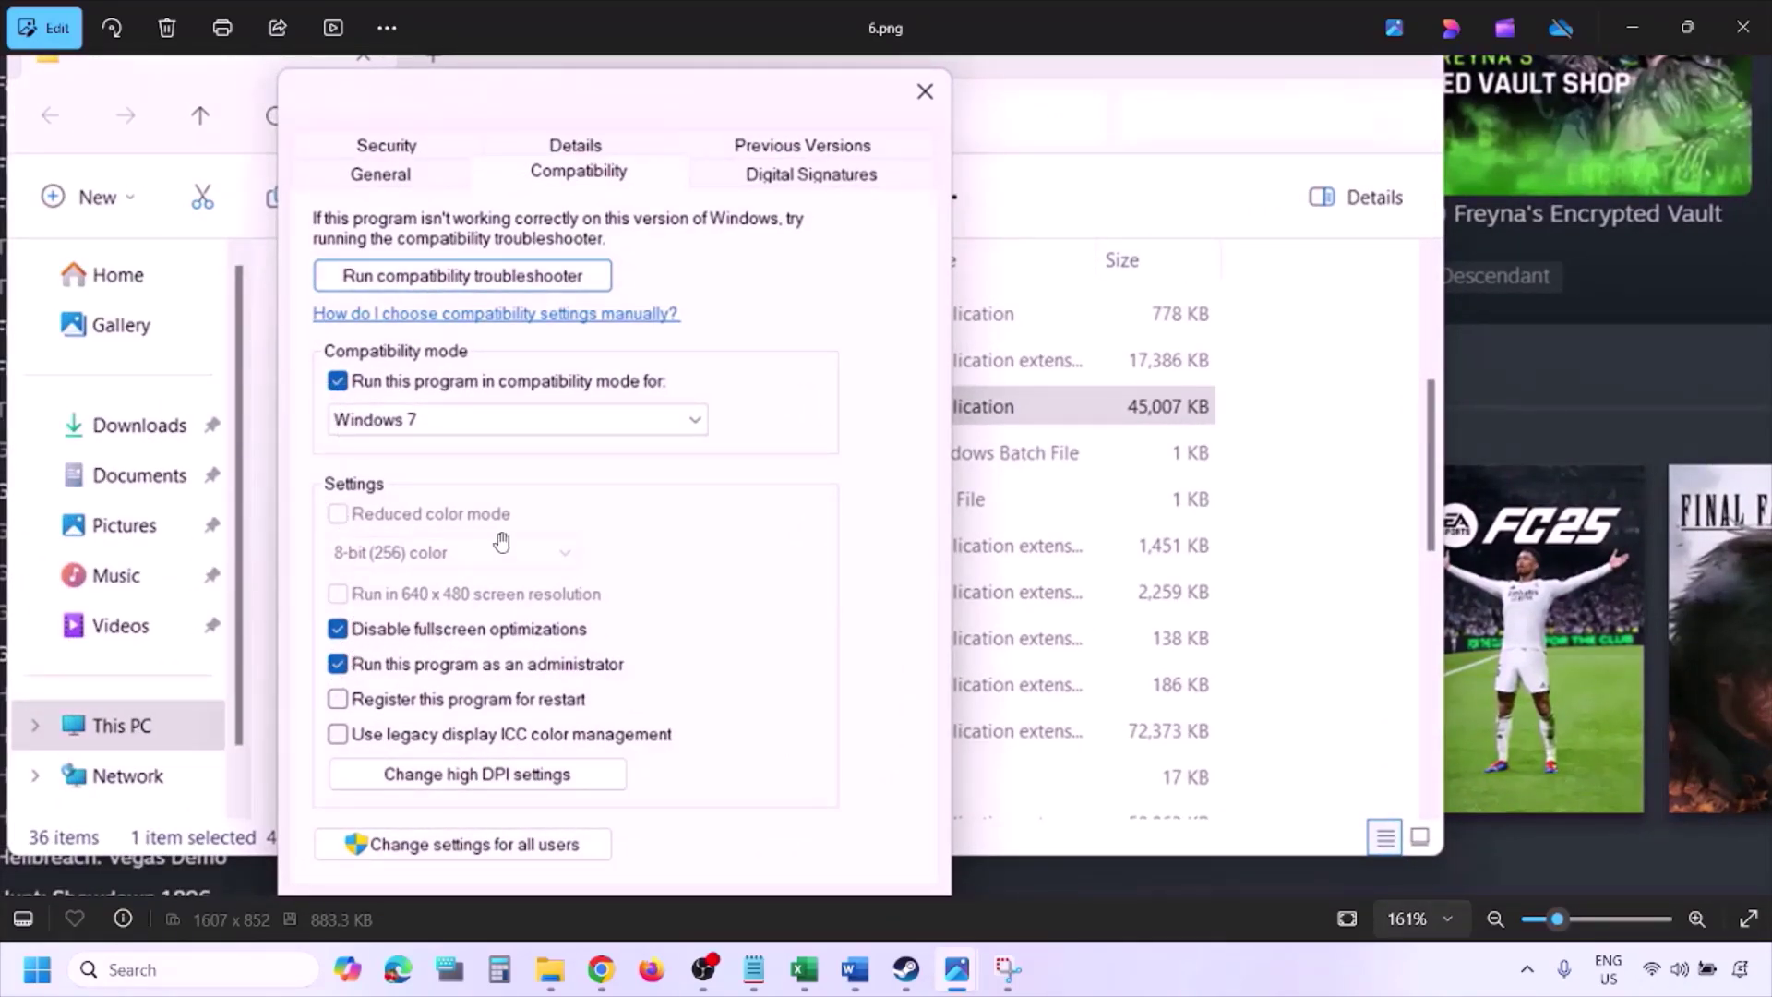
scroll(503, 541, down, 3)
View 7.png and examine the compatibility and administrator checkboxes in the pictured properties dialog
key(Right)
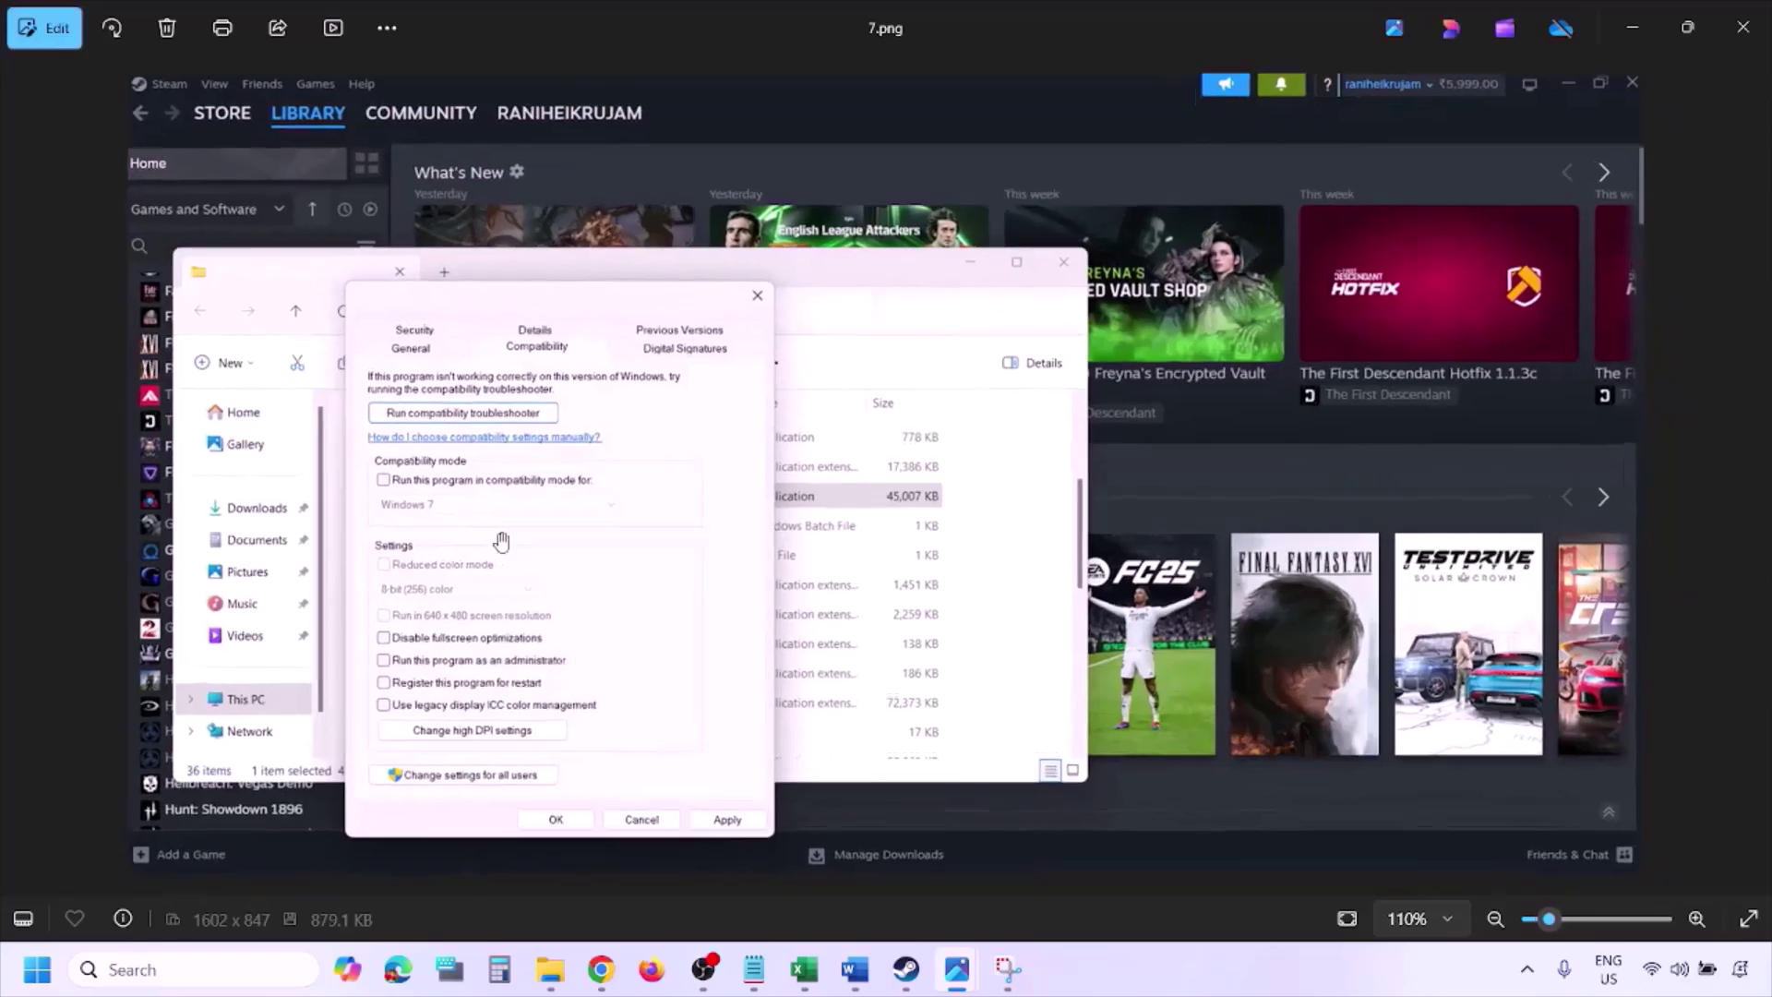
scroll(501, 542, up, 4)
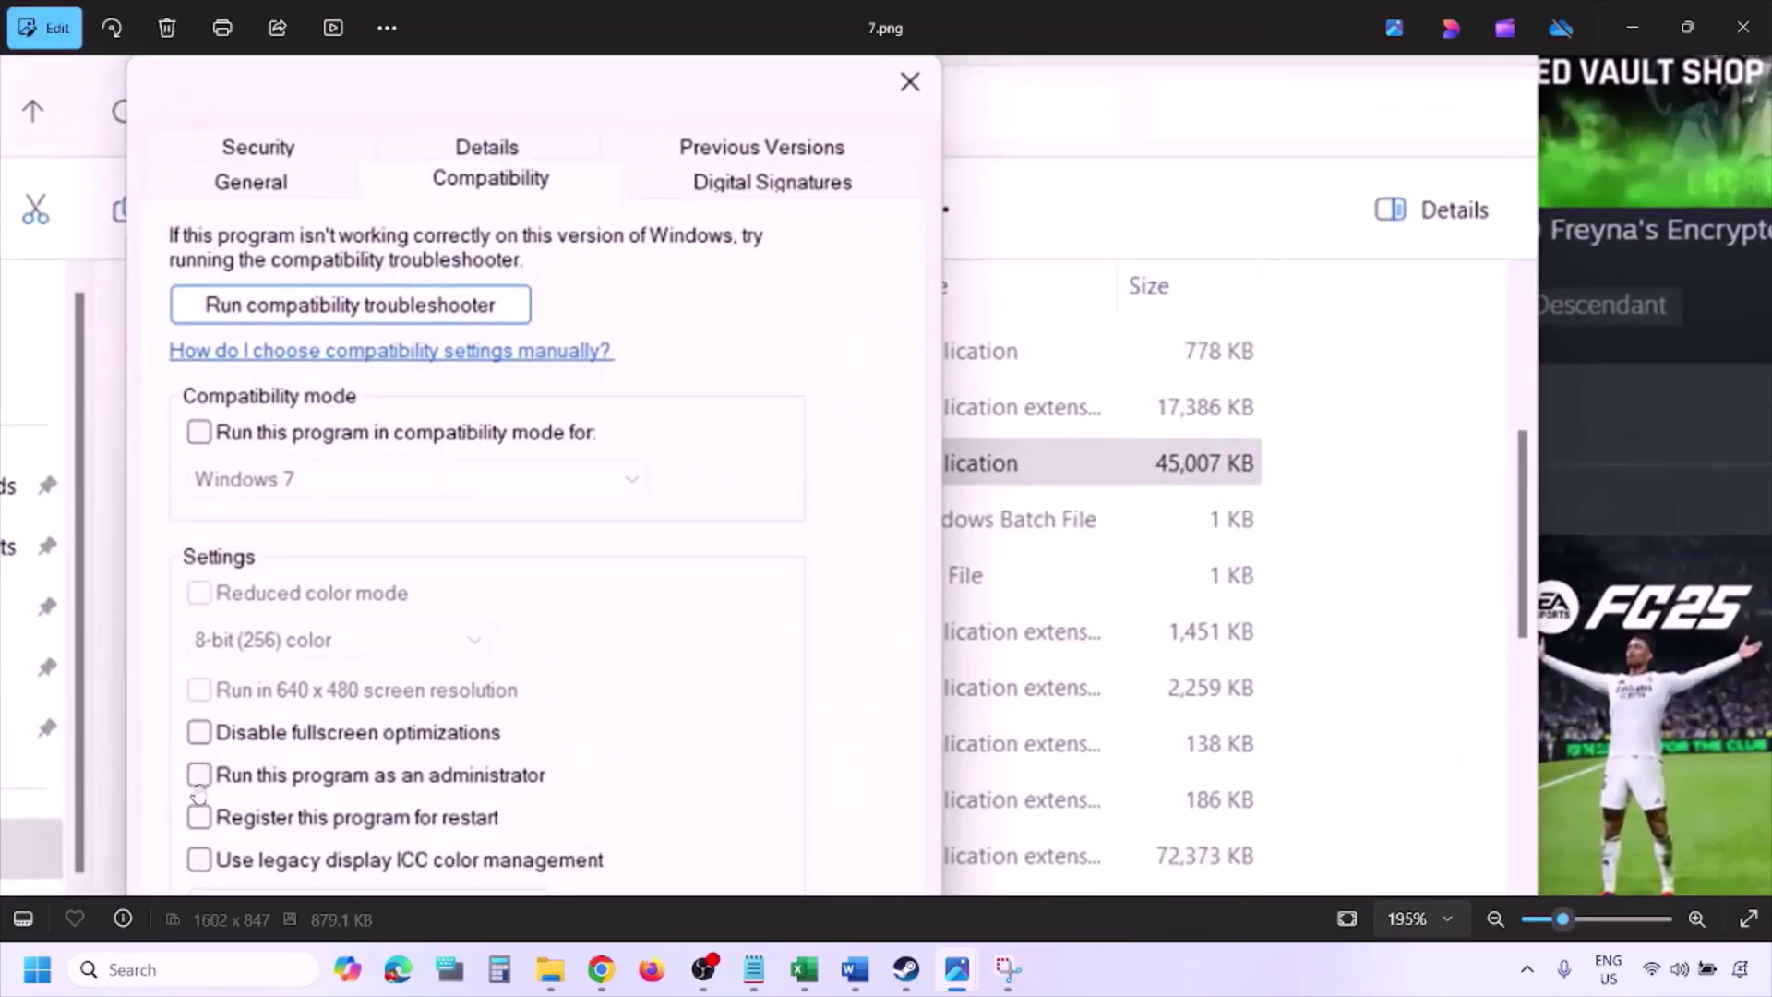
scroll(284, 598, down, 3)
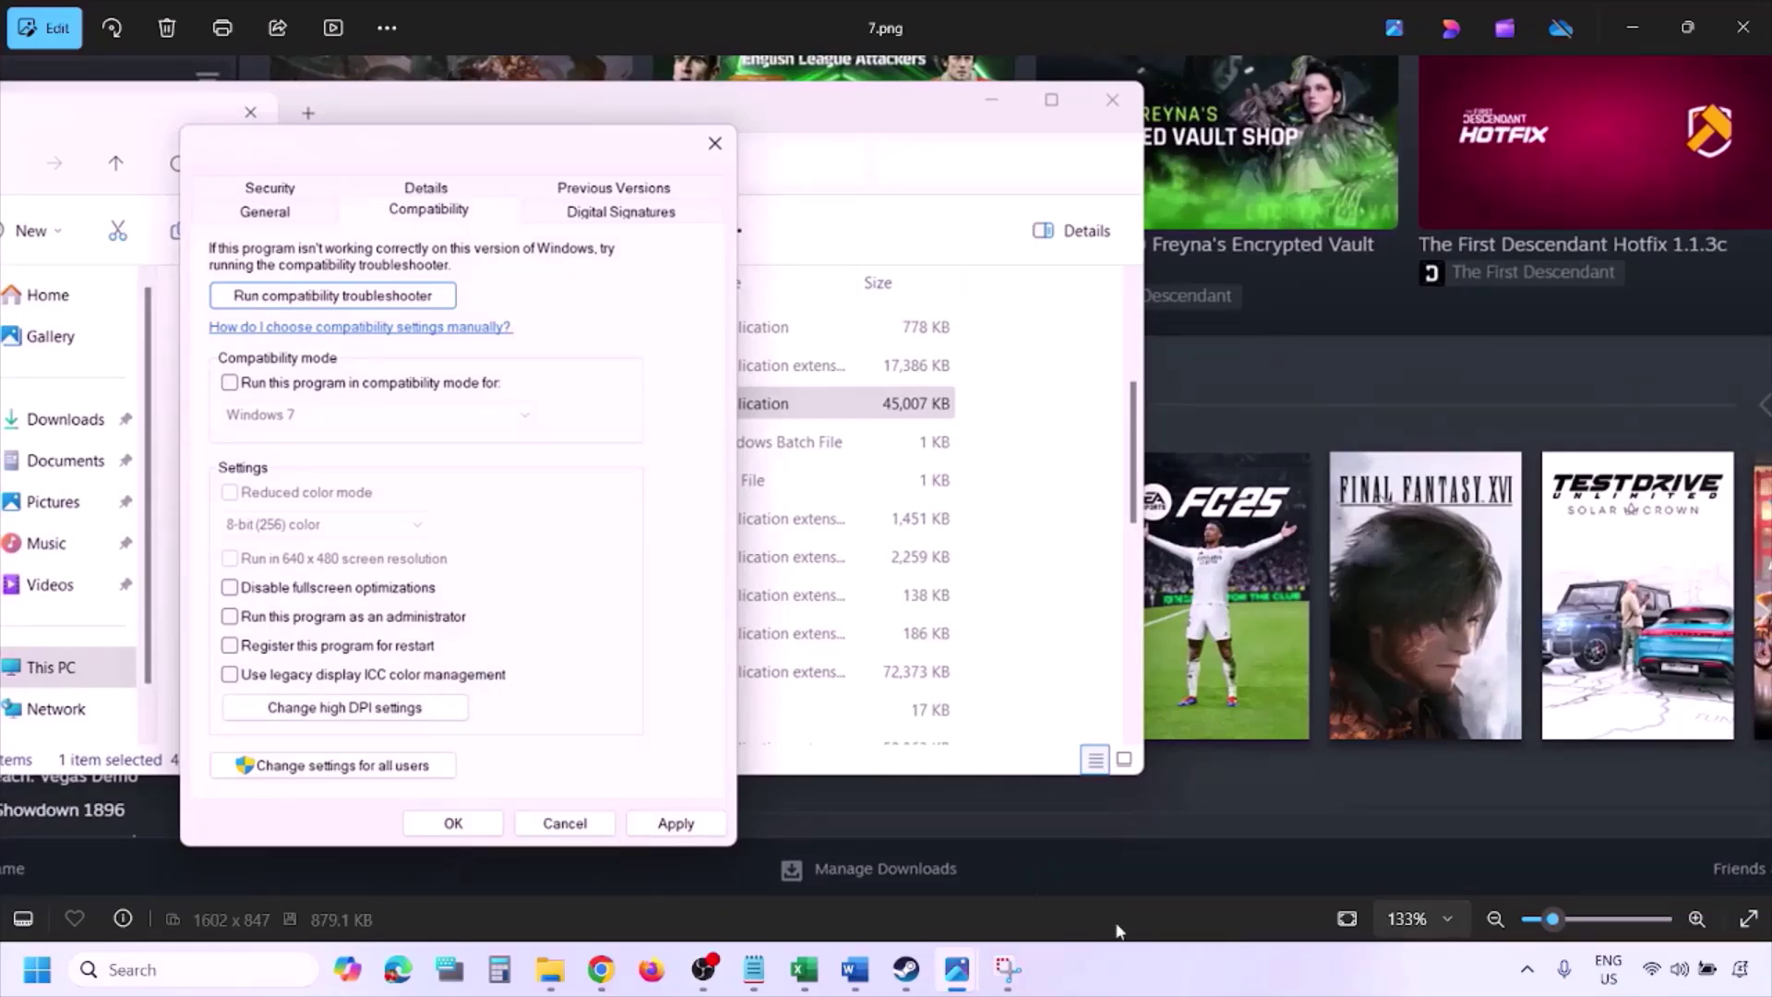
Review the next fix in the Word notes, and view 0.png and the Installed Files screenshot that follows for verifying the game files
click(1103, 980)
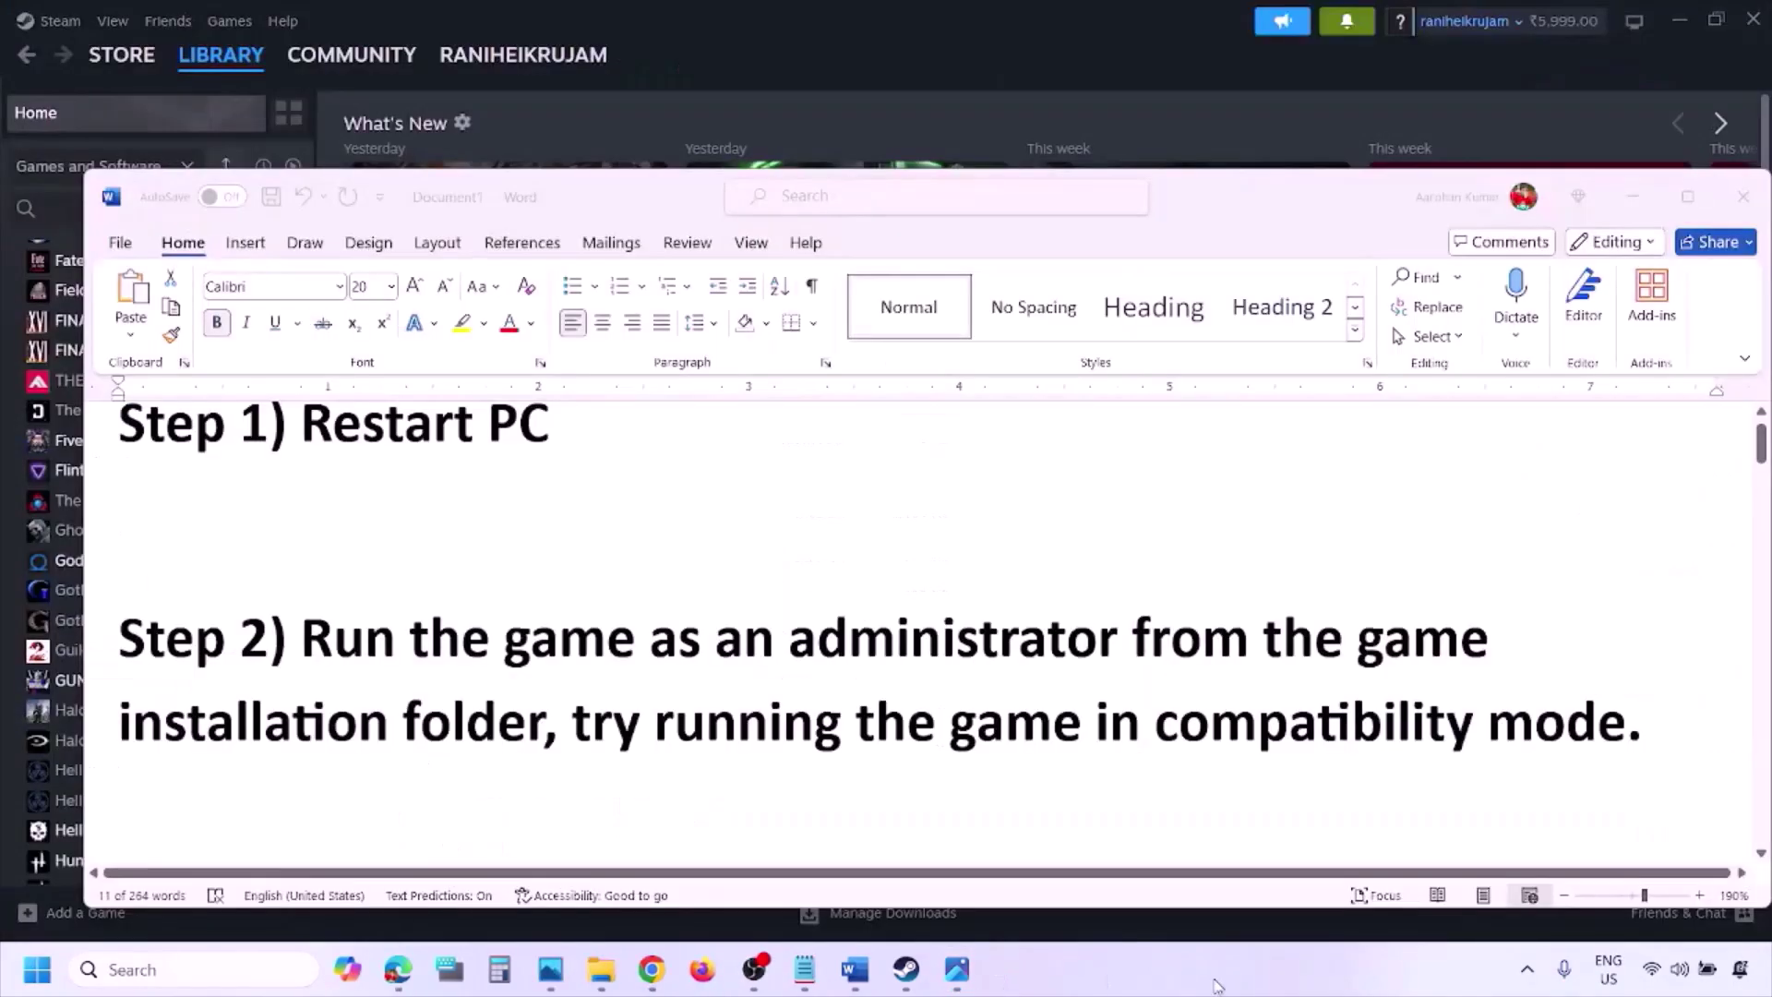
scroll(963, 684, down, 3)
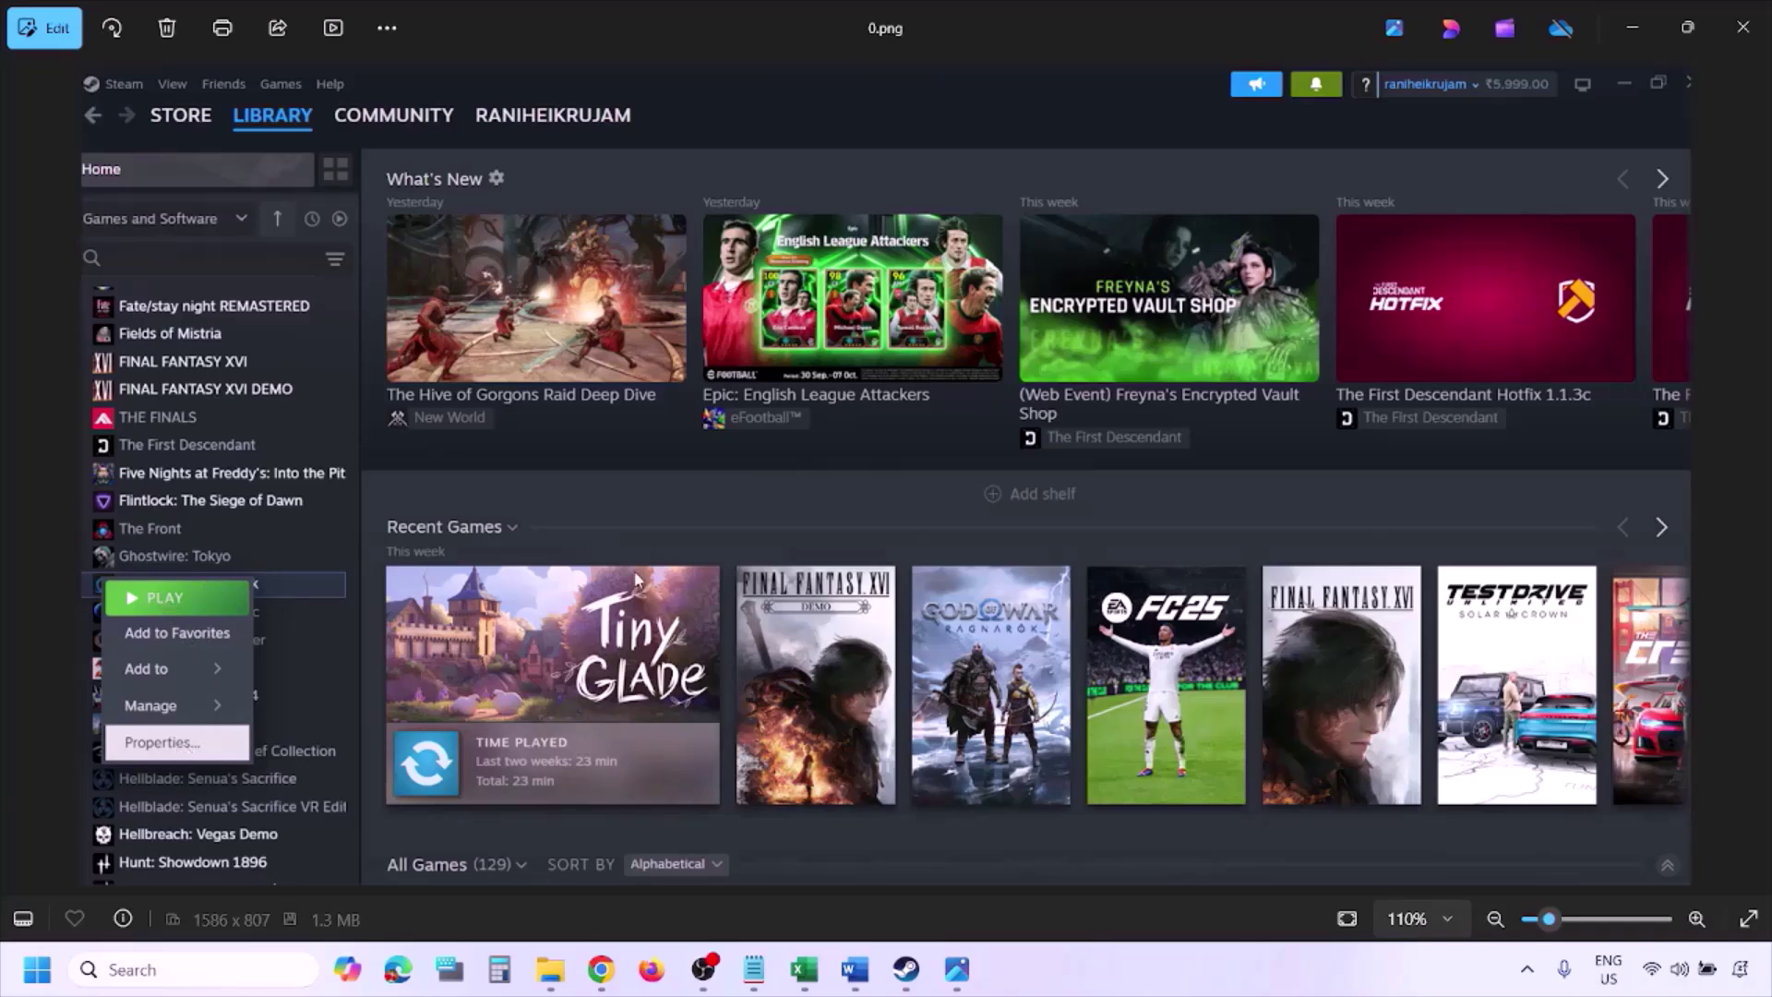
scroll(635, 578, down, 1)
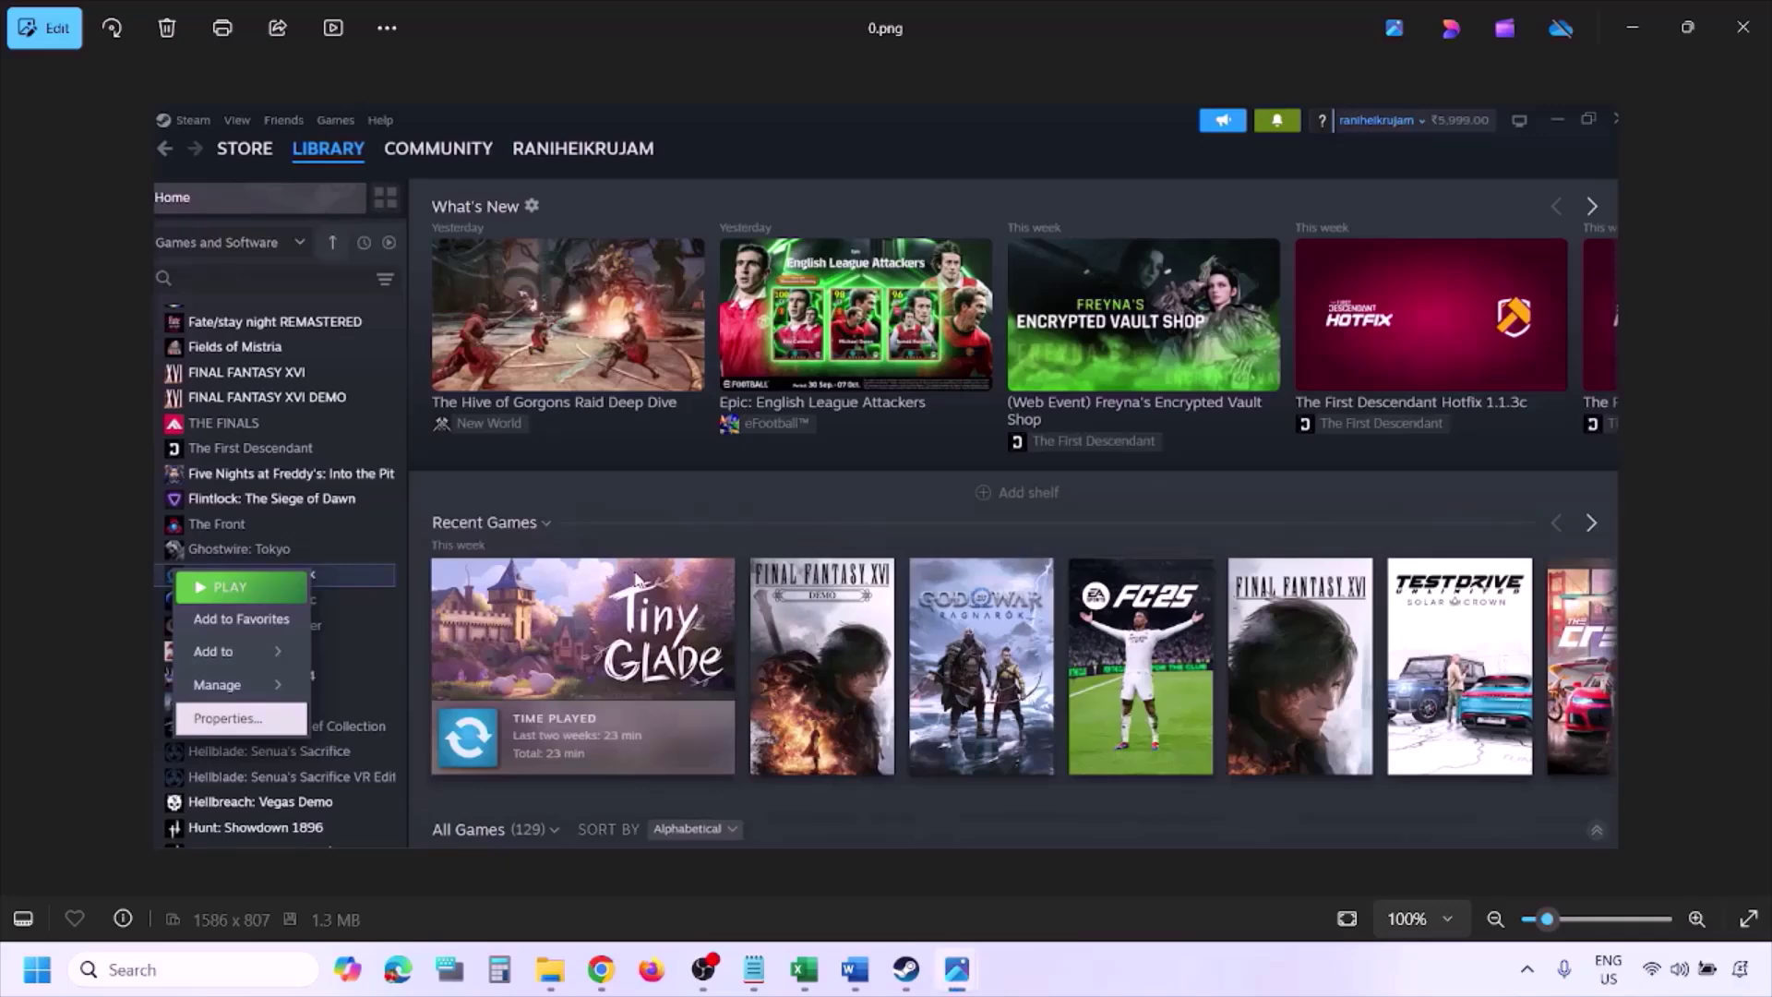
key(Right)
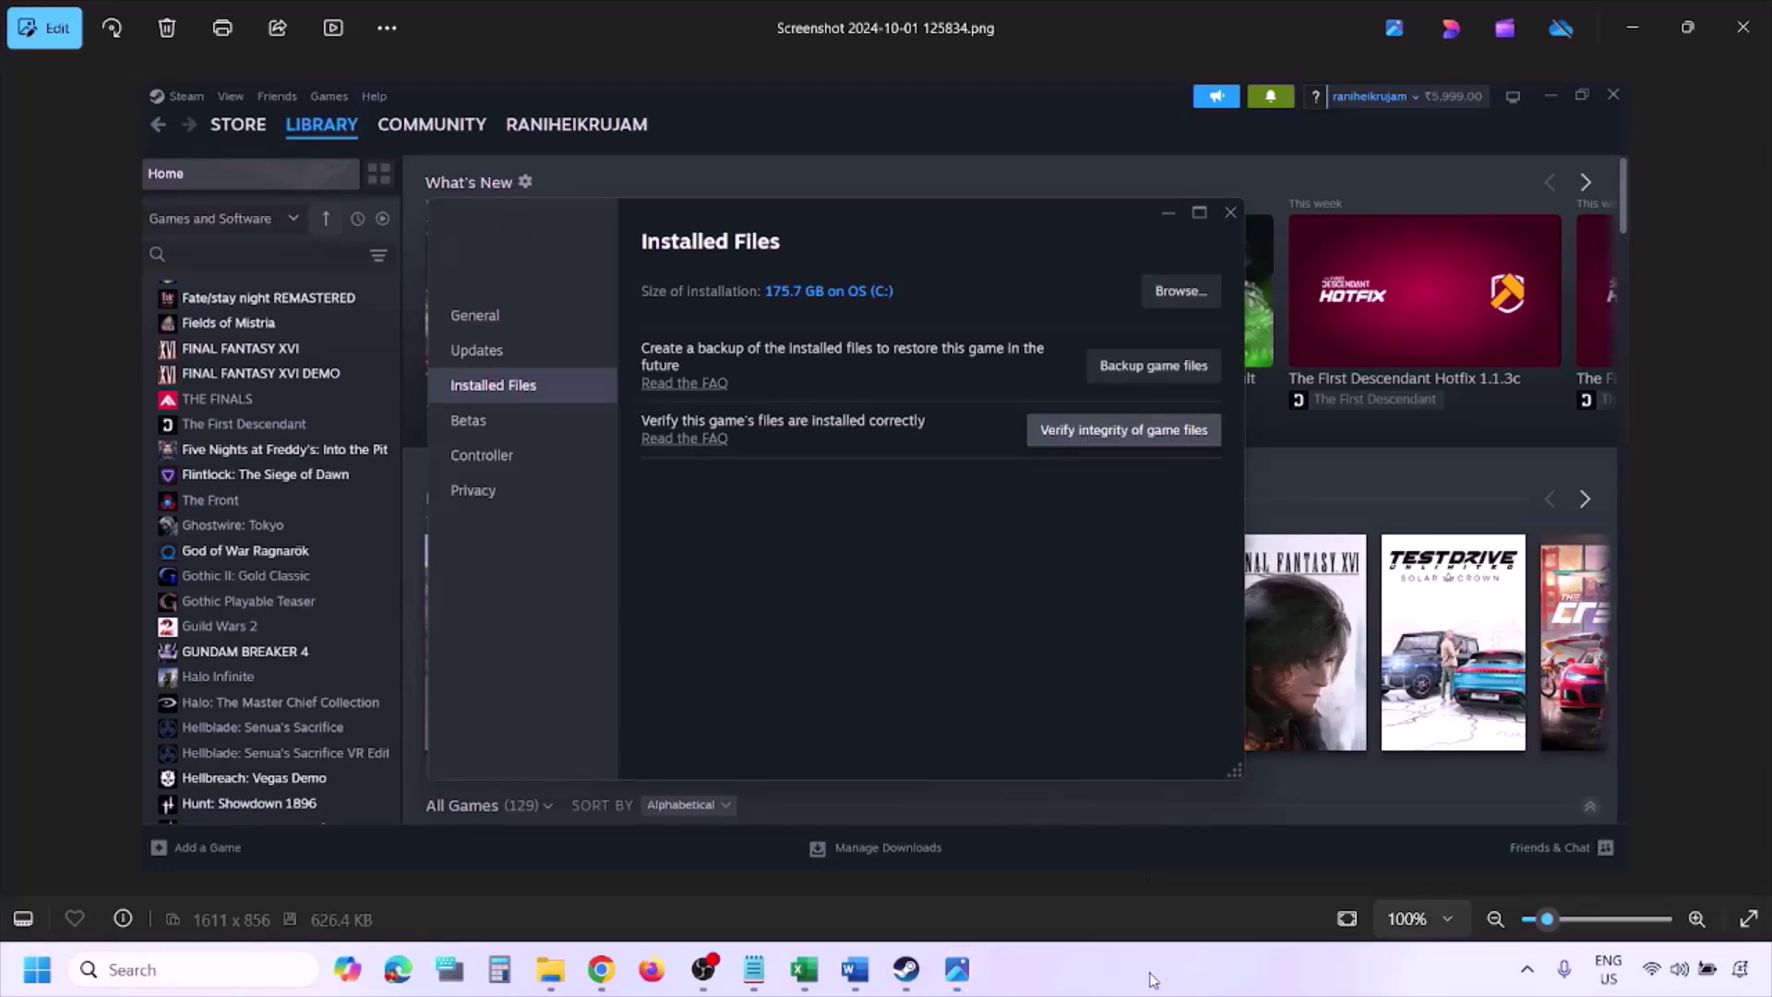
Return to the Word notes and highlight "Windows Security" in Step 4 about allowing the game exe file
click(956, 969)
scroll(942, 855, down, 3)
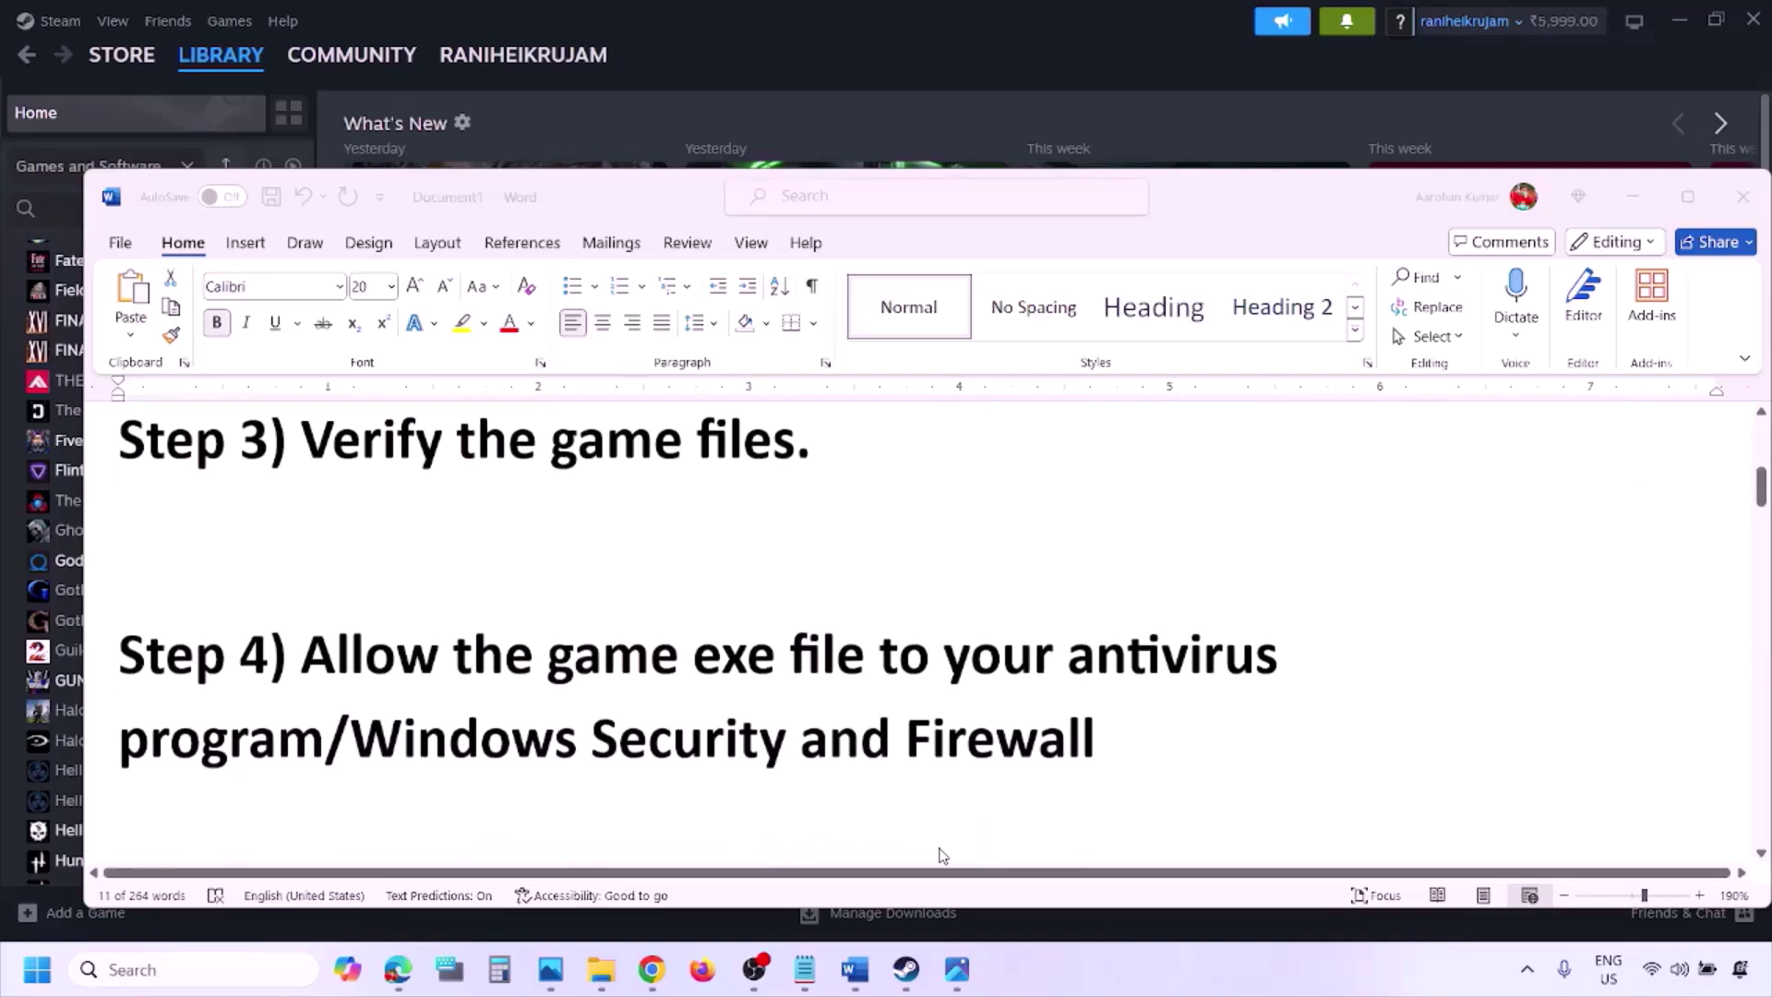
click(325, 736)
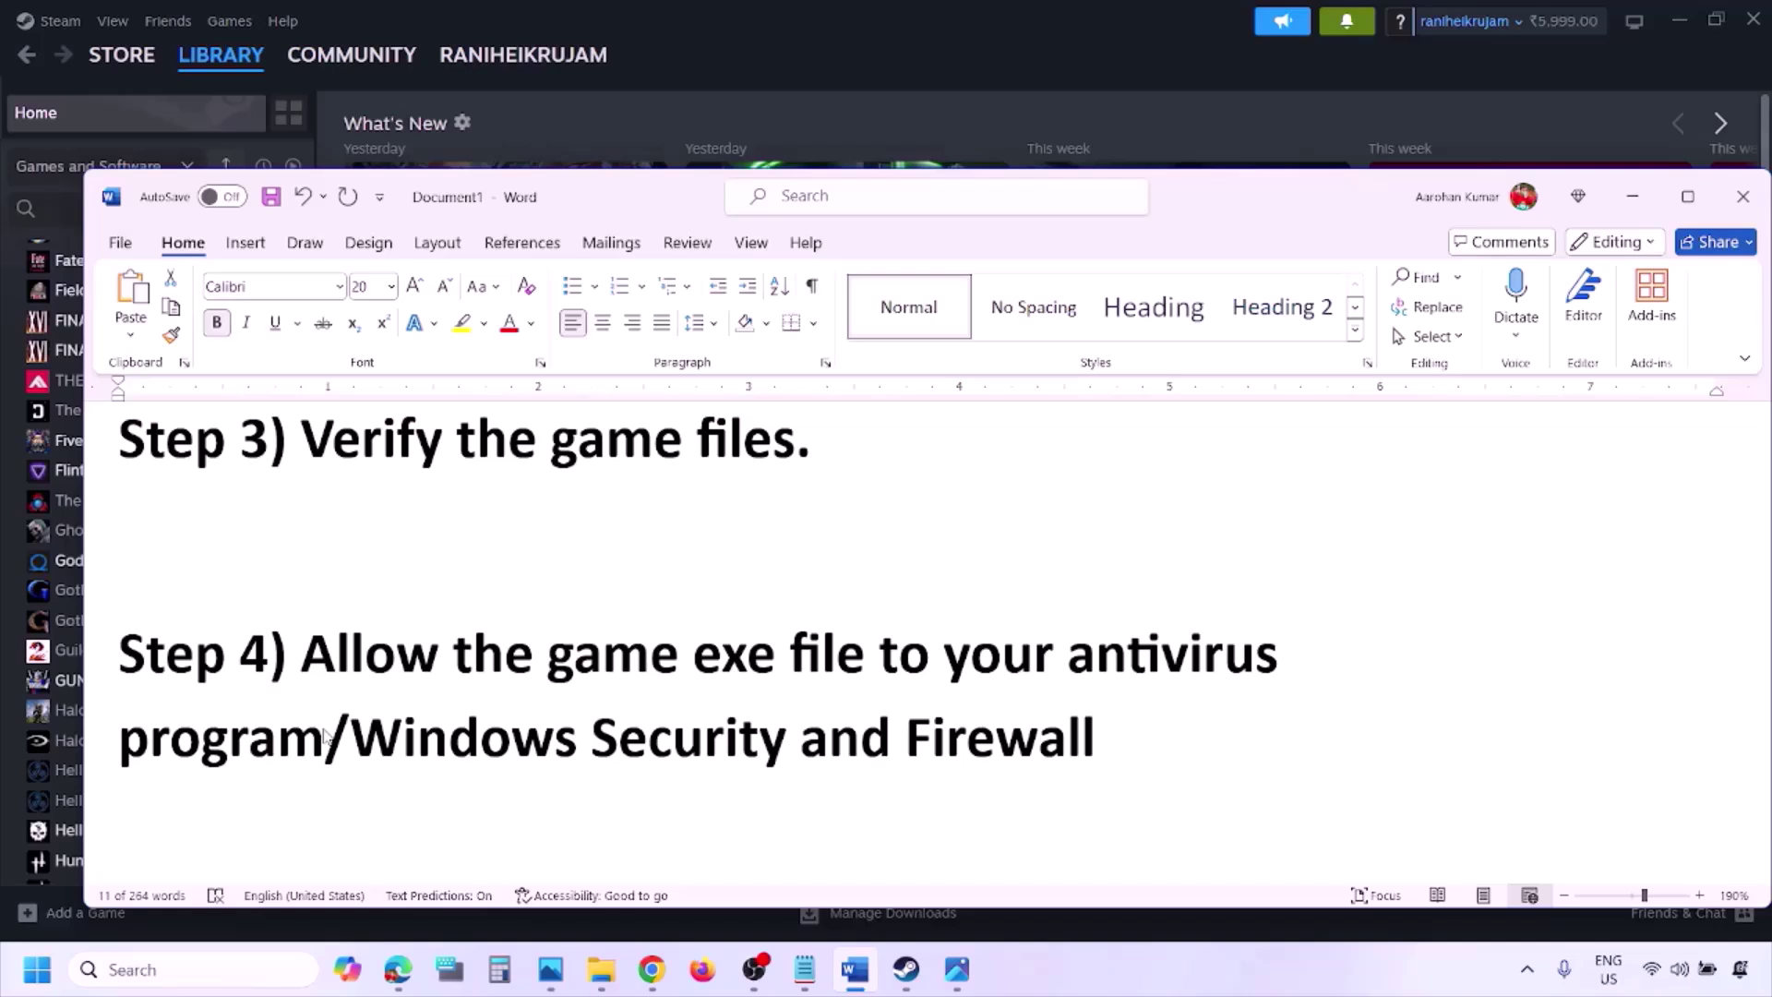
drag(351, 739, 799, 738)
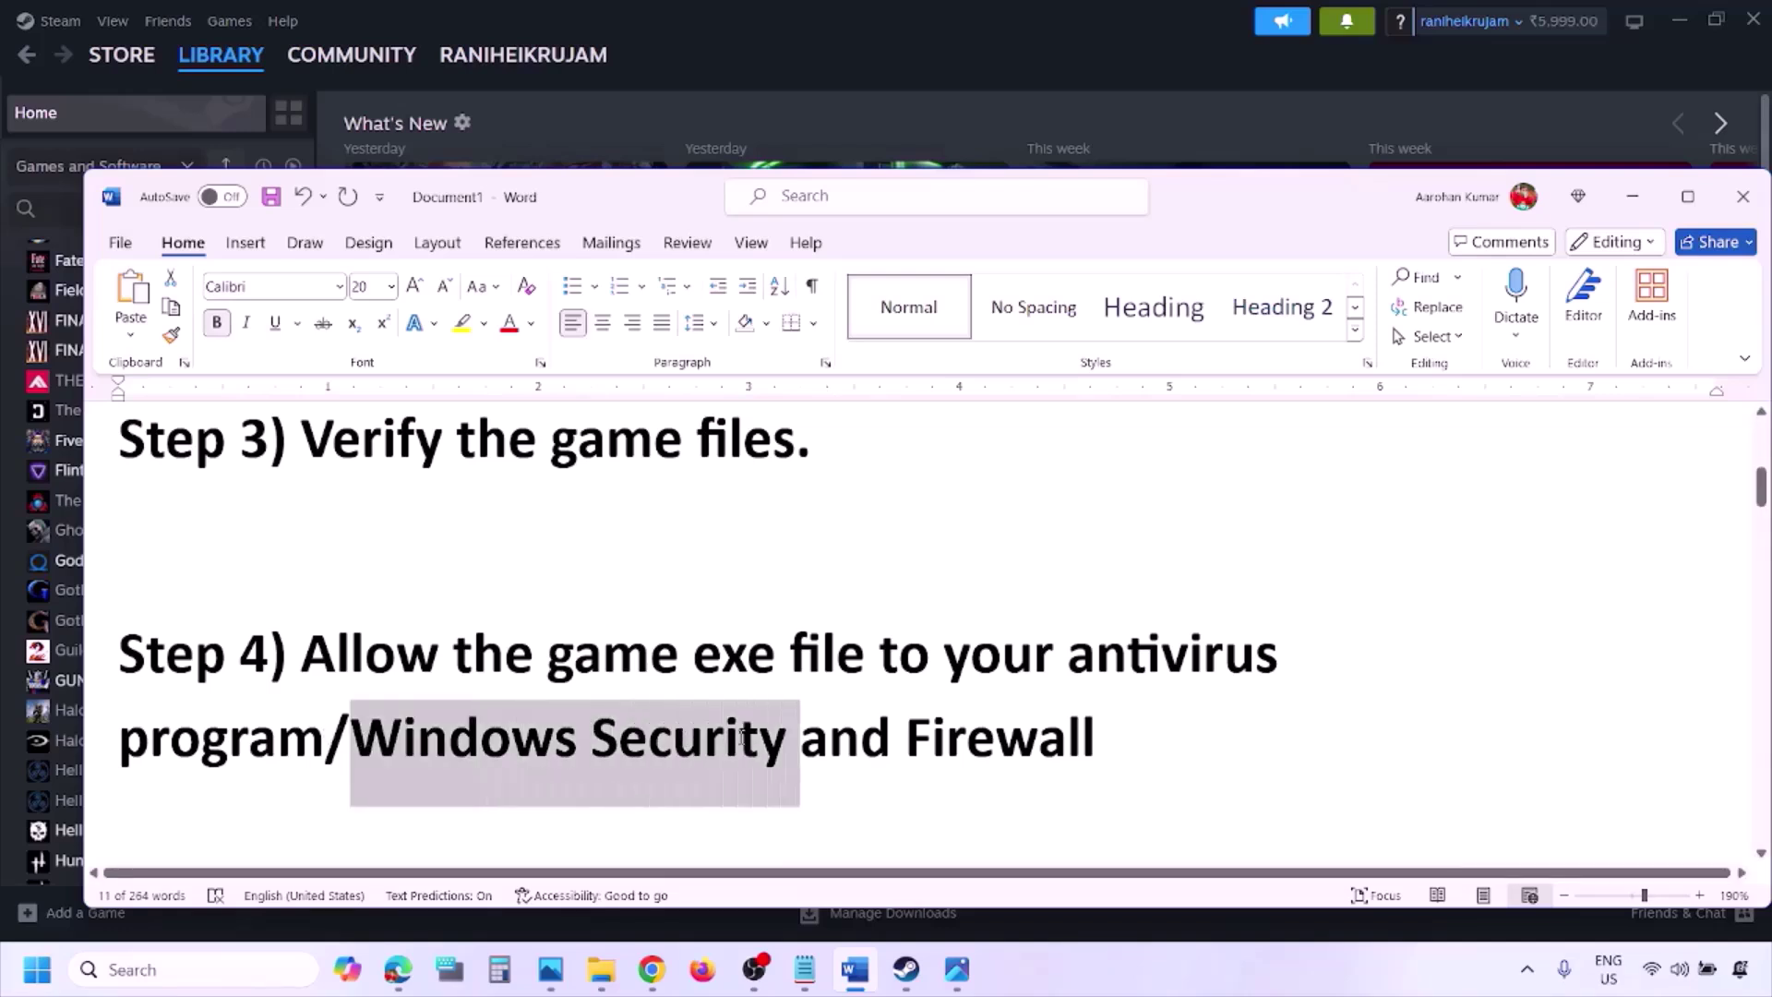
click(1177, 988)
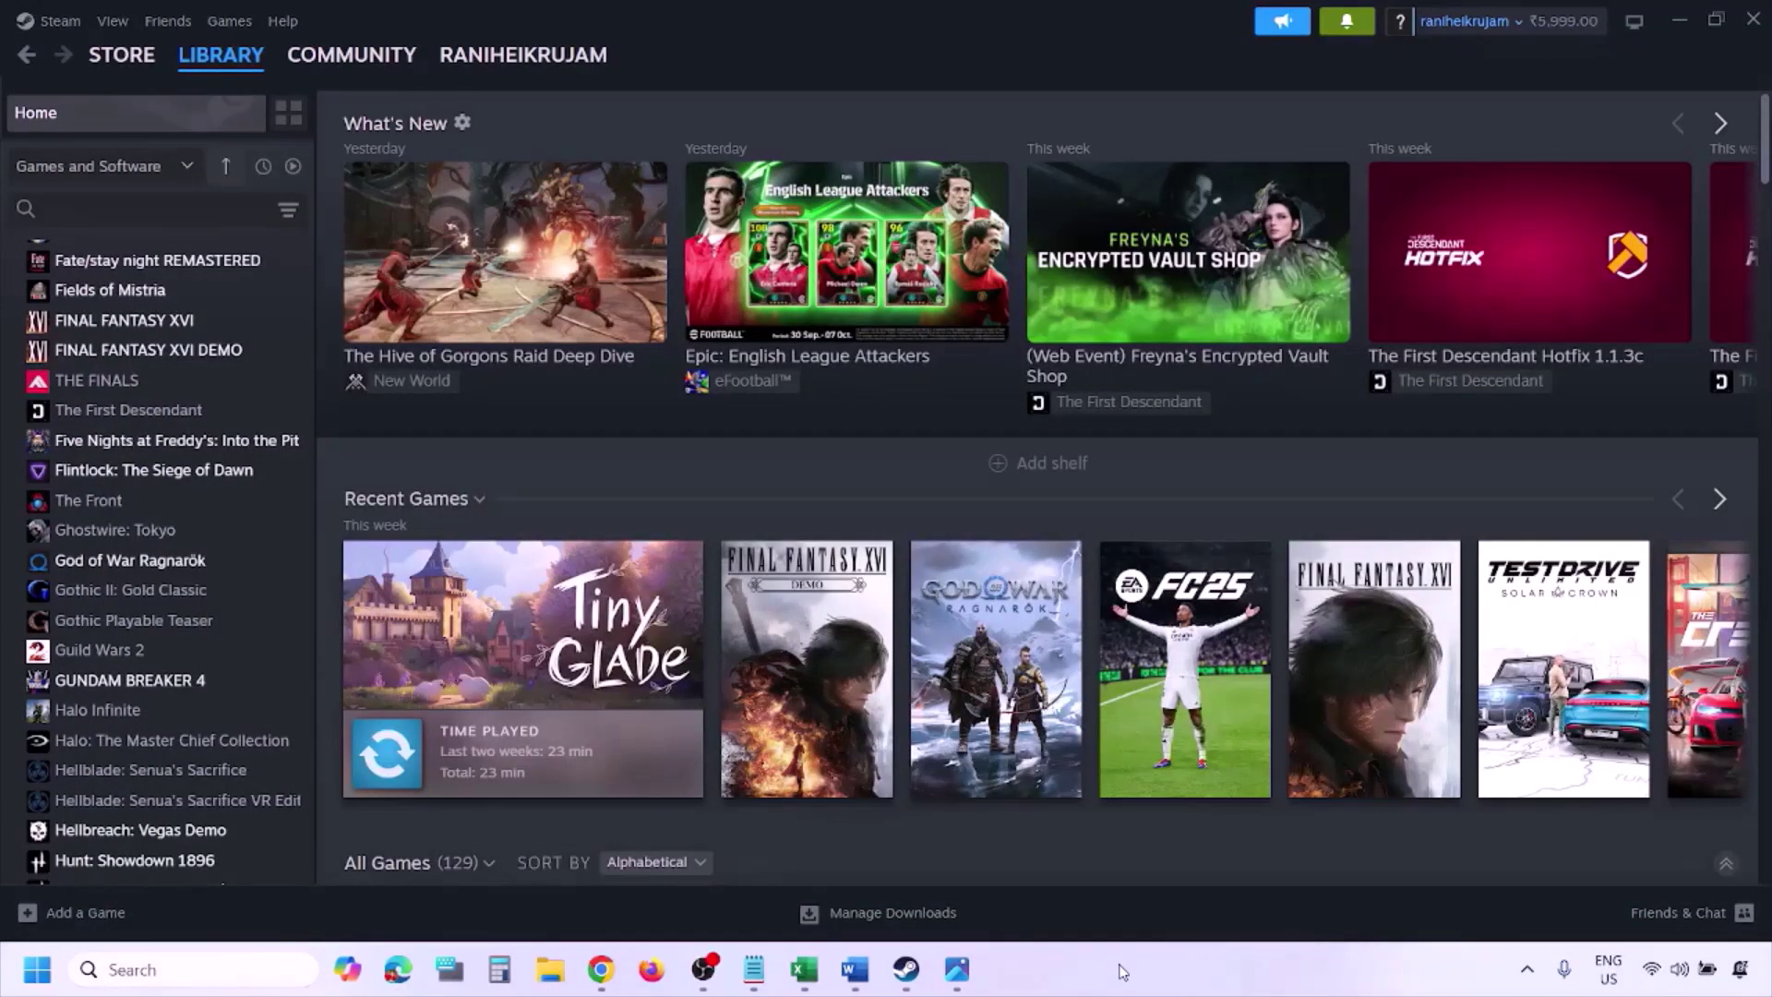
In Windows Settings, open Windows Security's ransomware protection and go to the apps allowed through Controlled folder access
key(super+i)
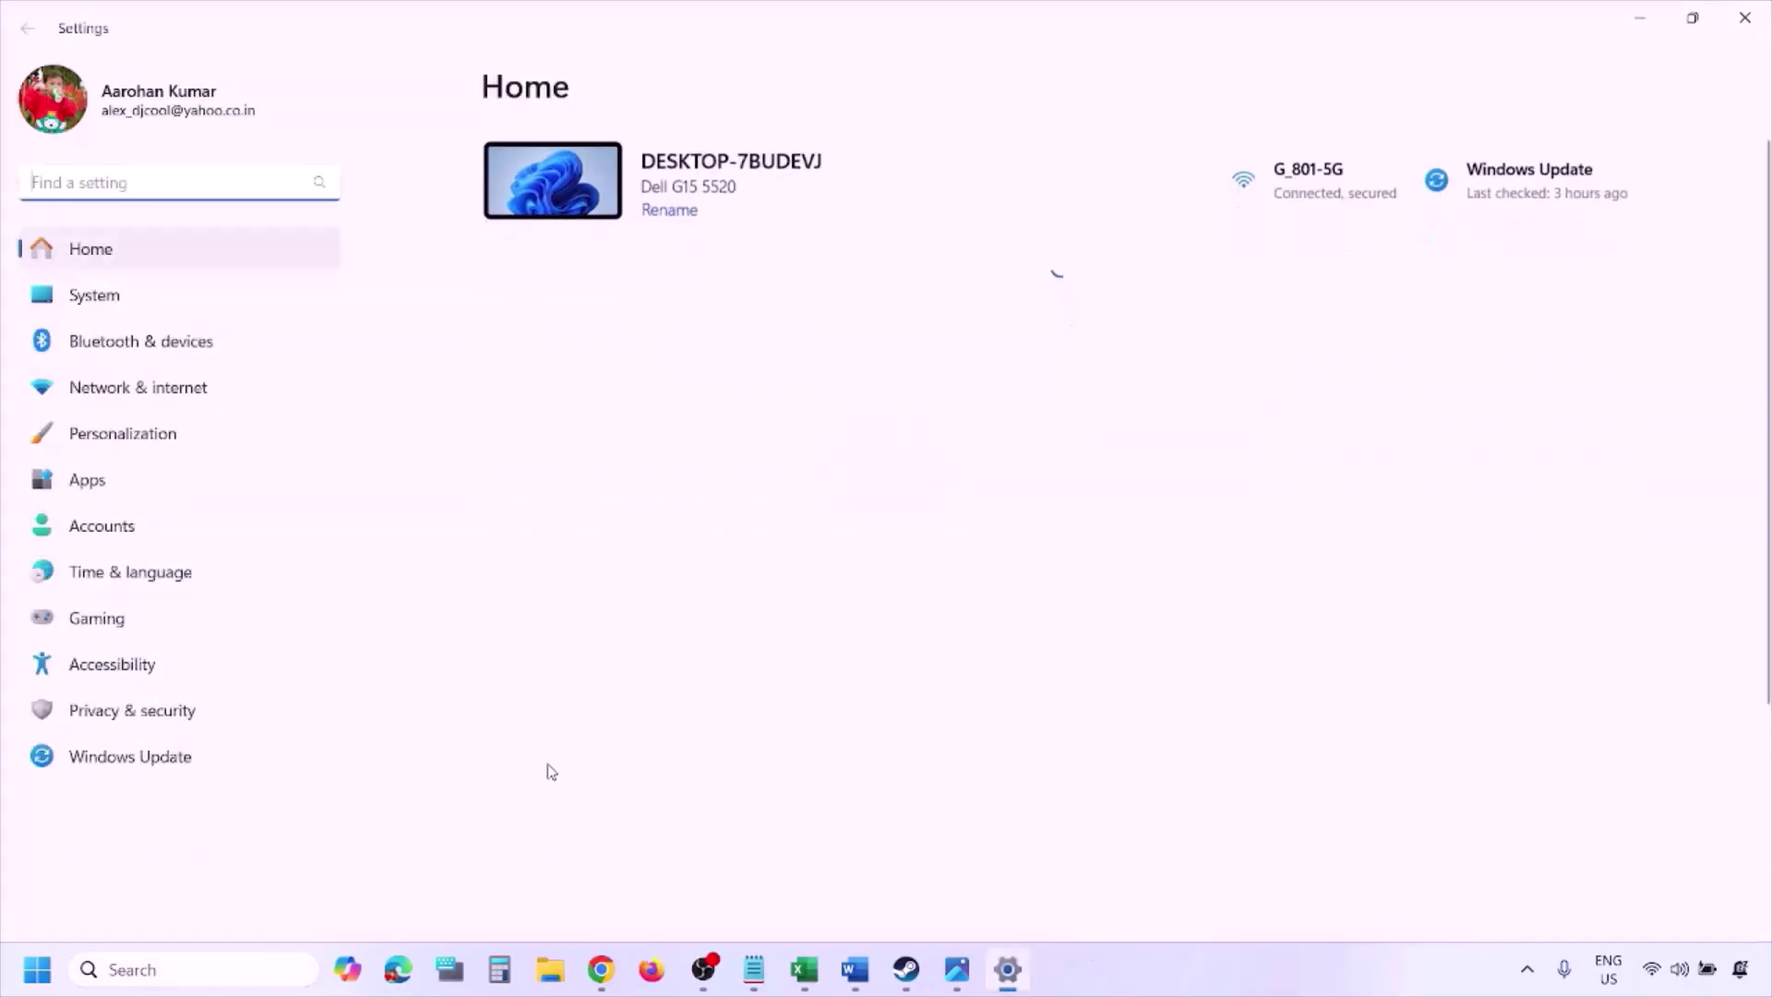
click(184, 723)
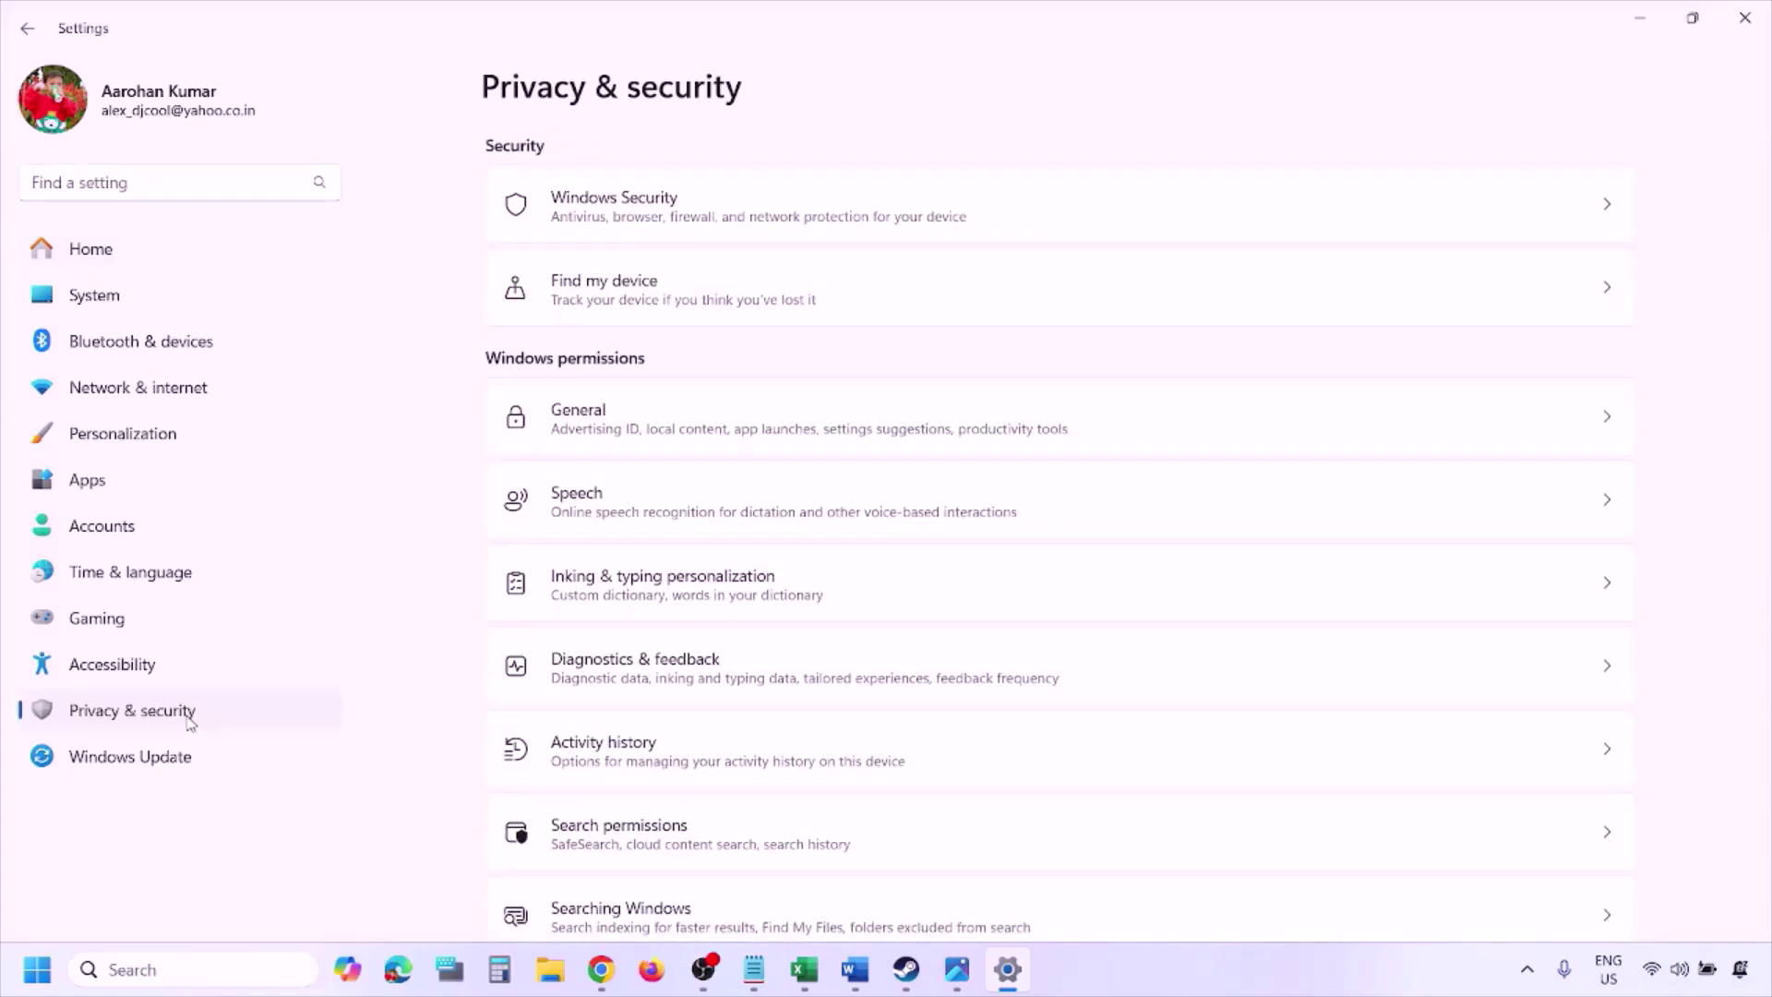
click(640, 219)
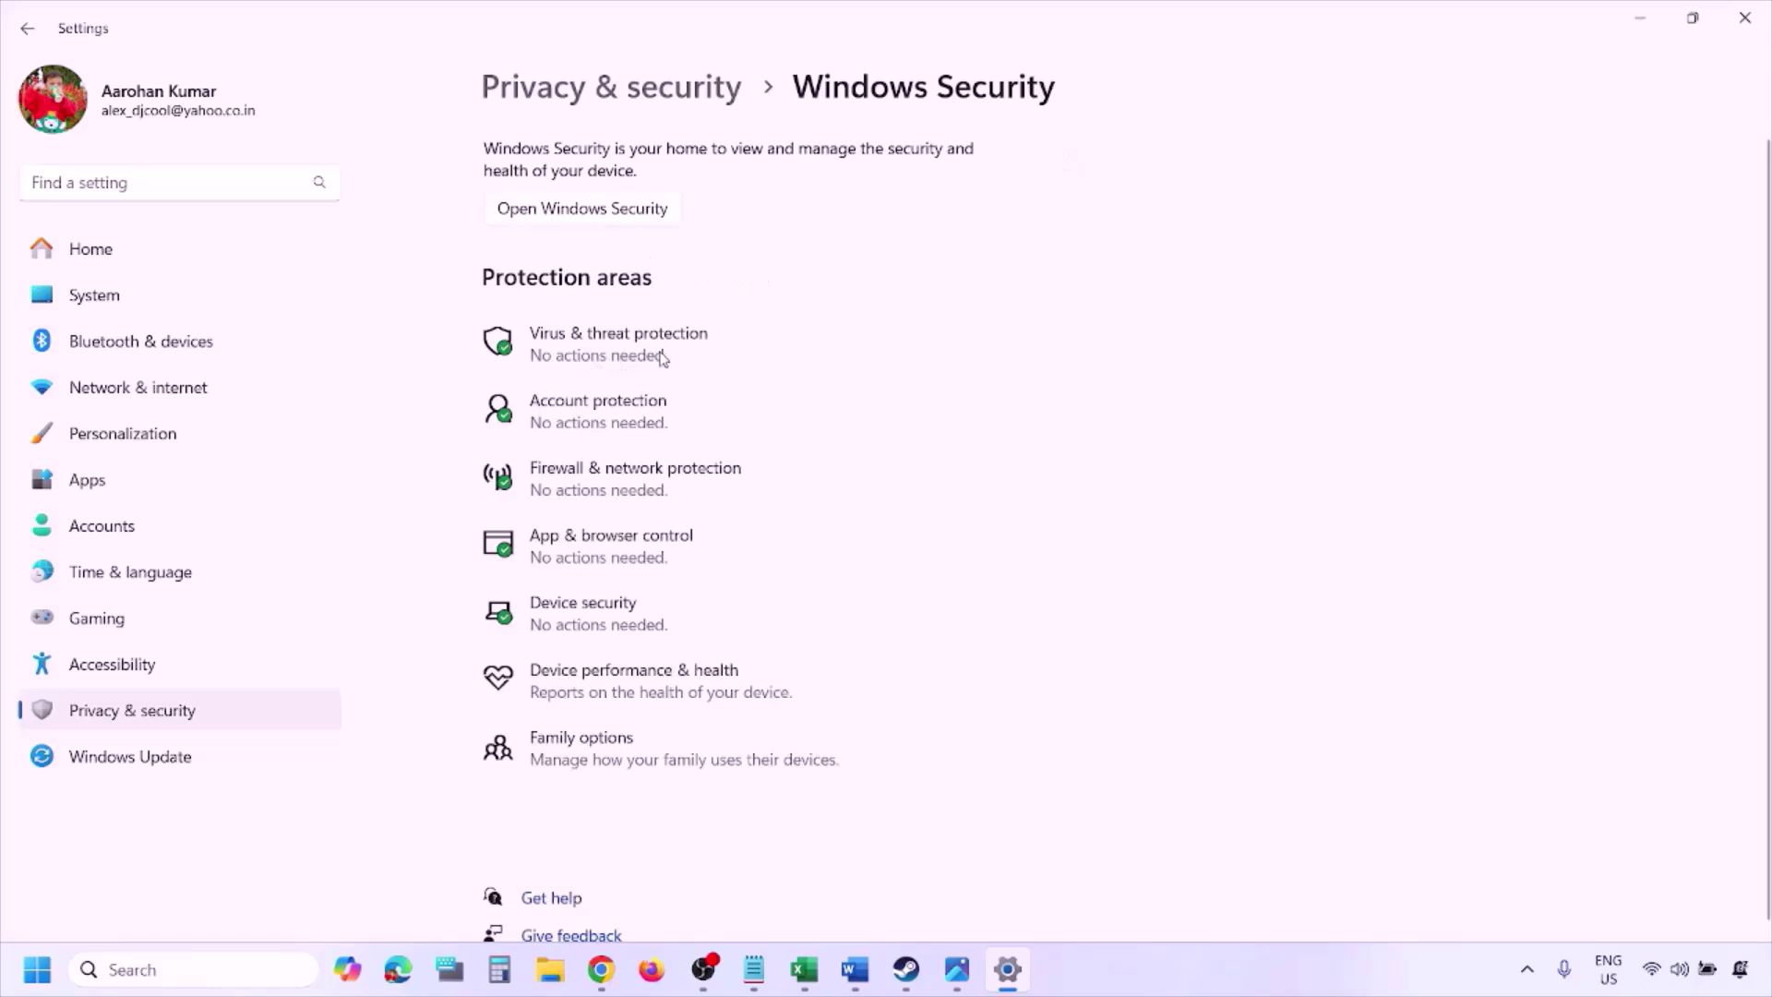
click(657, 353)
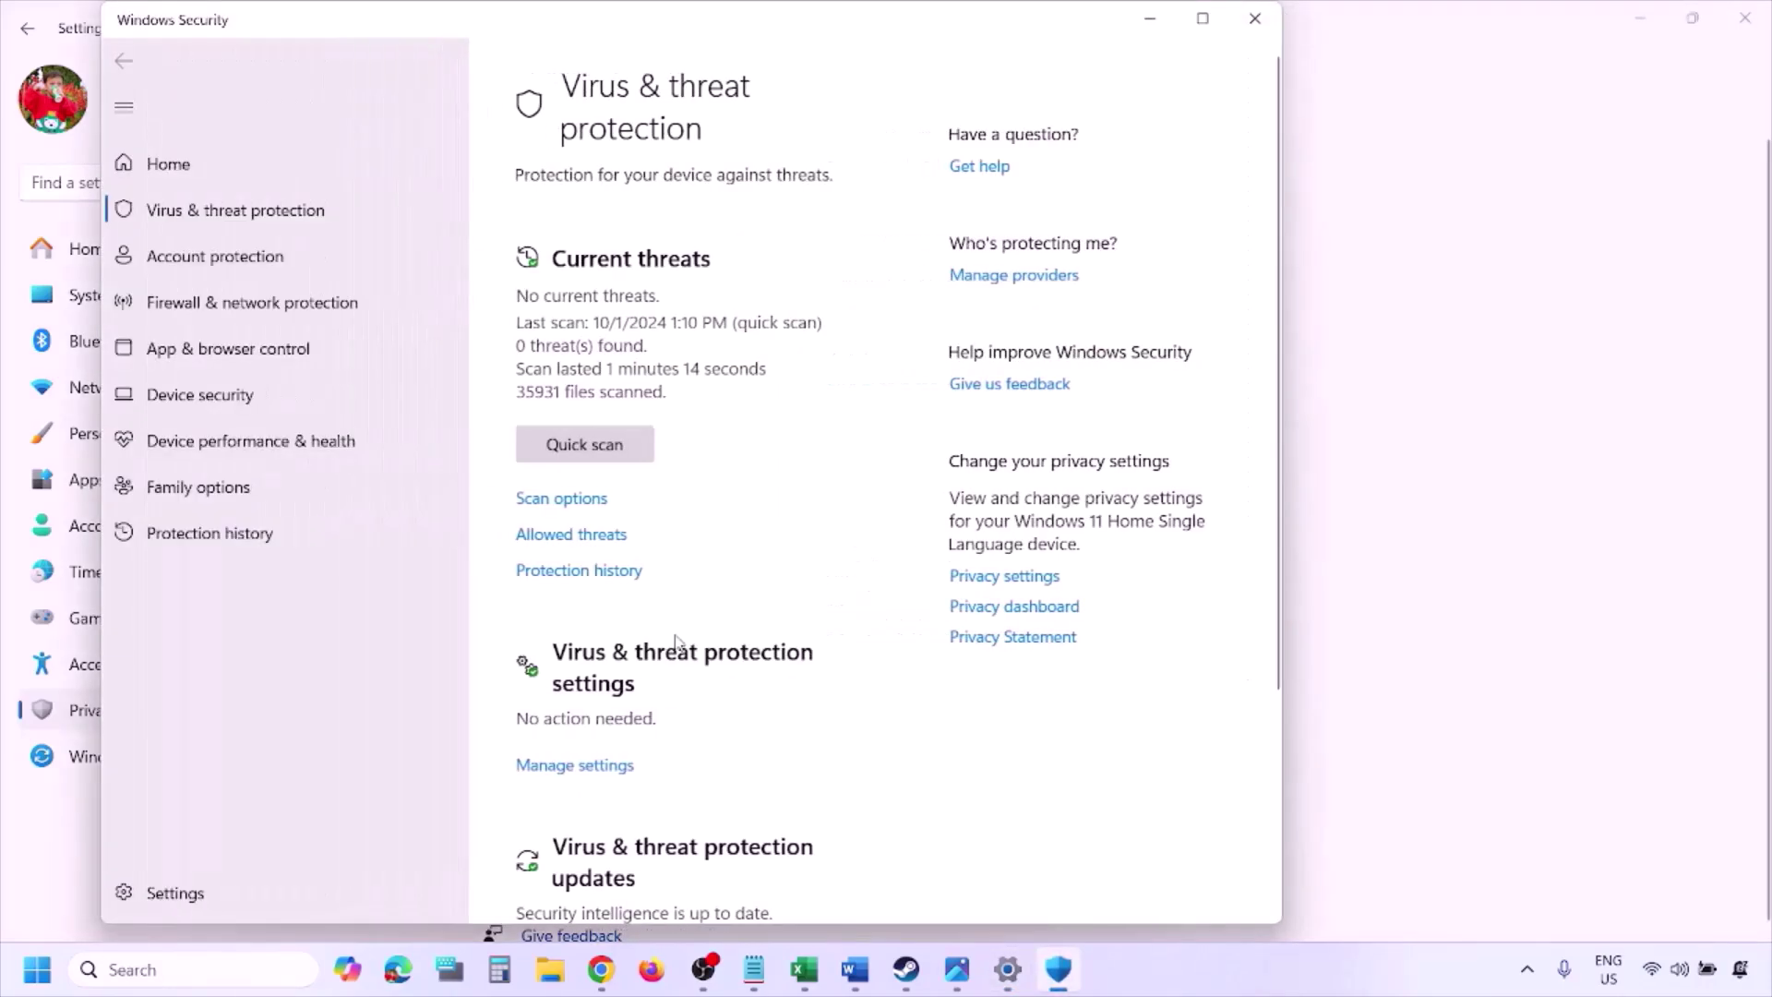
scroll(674, 641, down, 3)
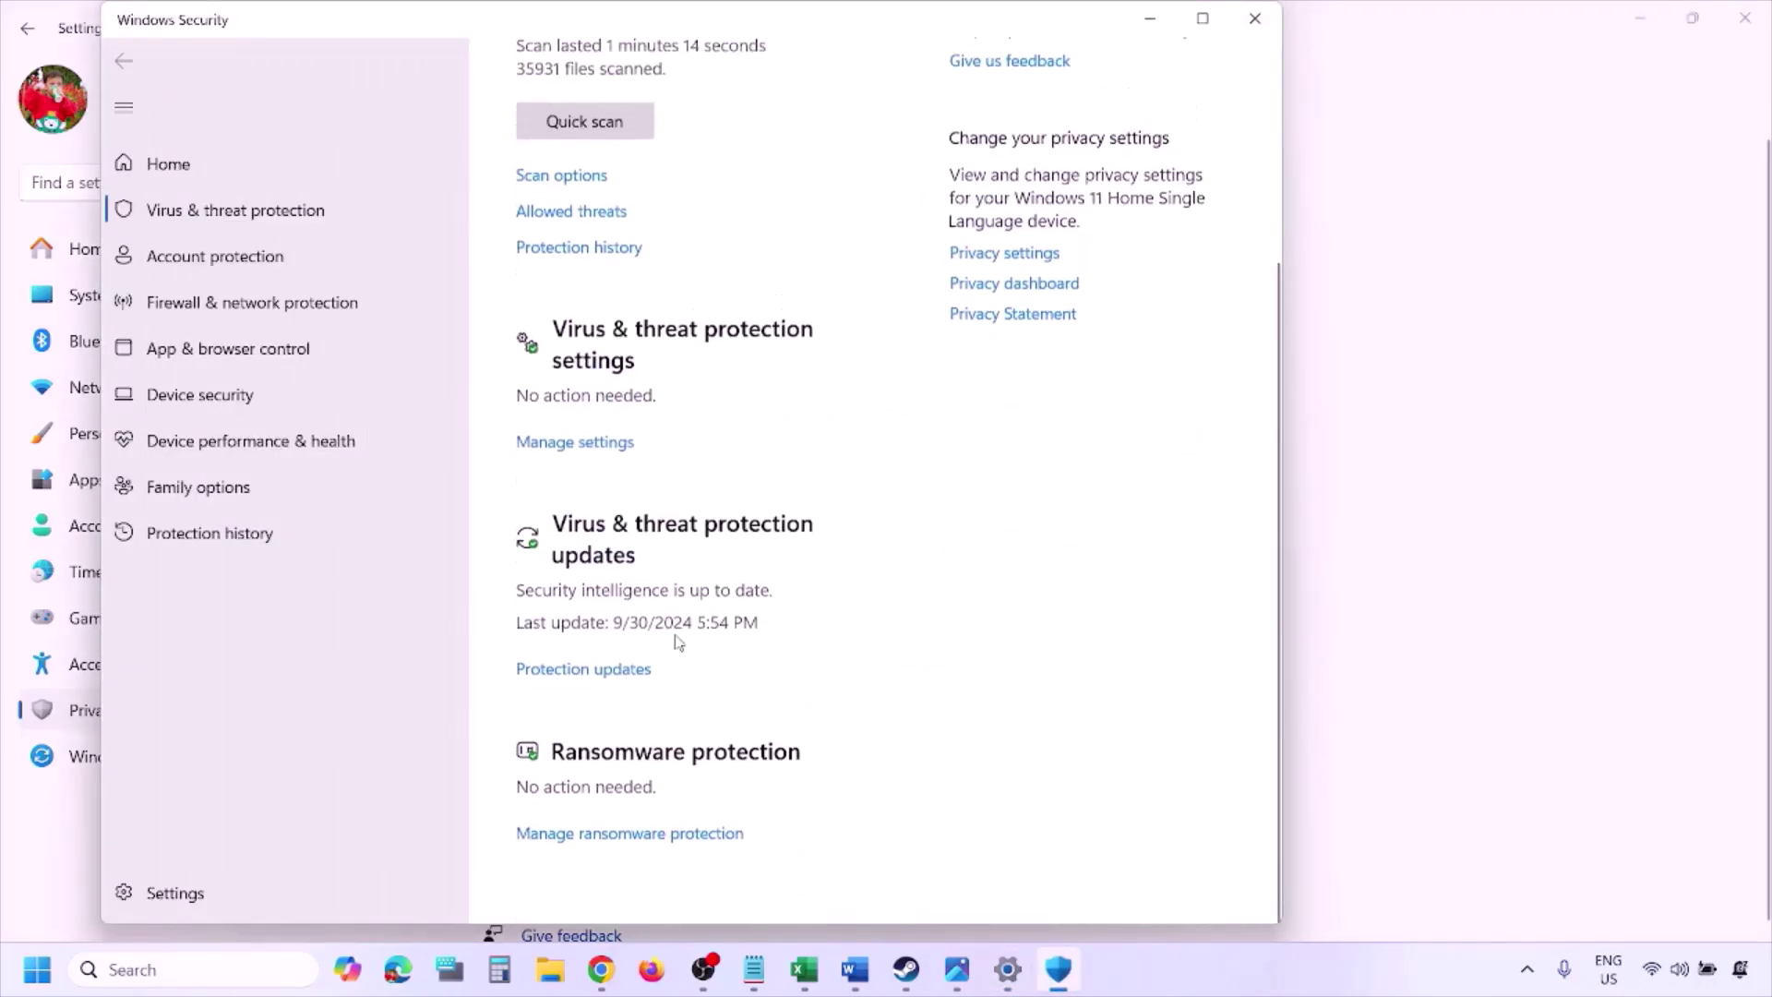
click(649, 837)
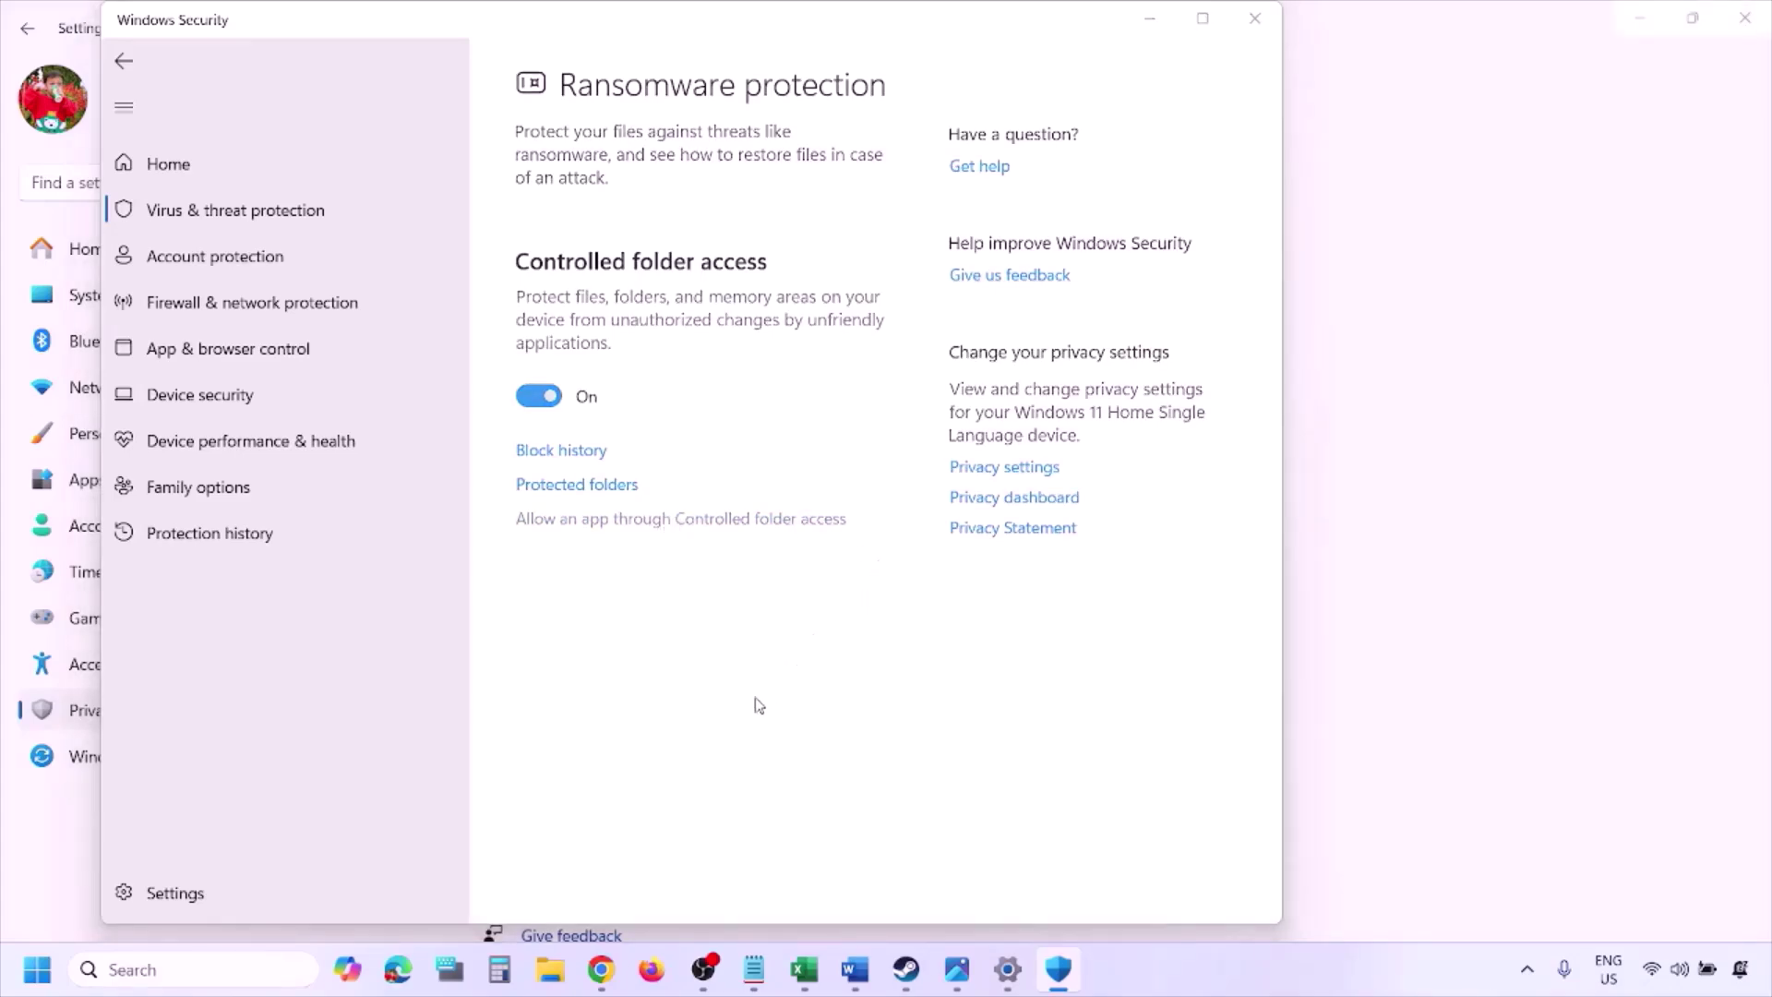
scroll(694, 338, down, 5)
scroll(694, 339, up, 5)
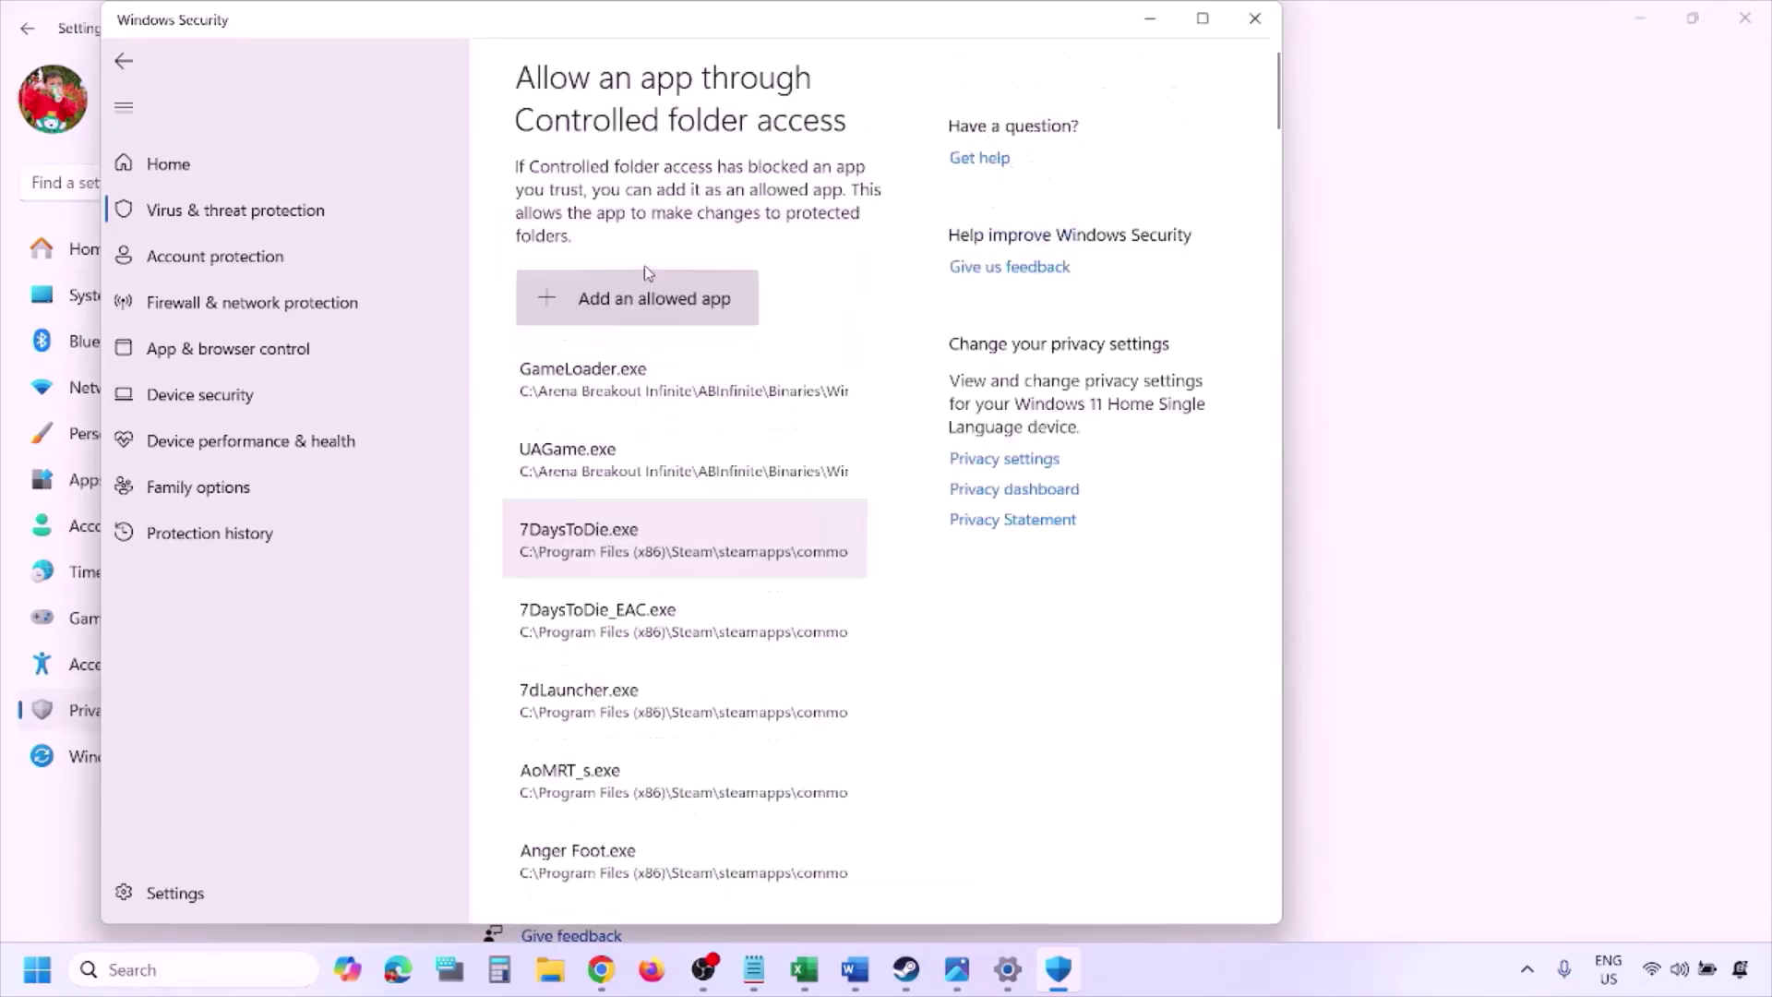
Start adding an allowed app by browsing to C:\Program Files (x86)\Steam\steamapps, and cancel the file selection
click(655, 310)
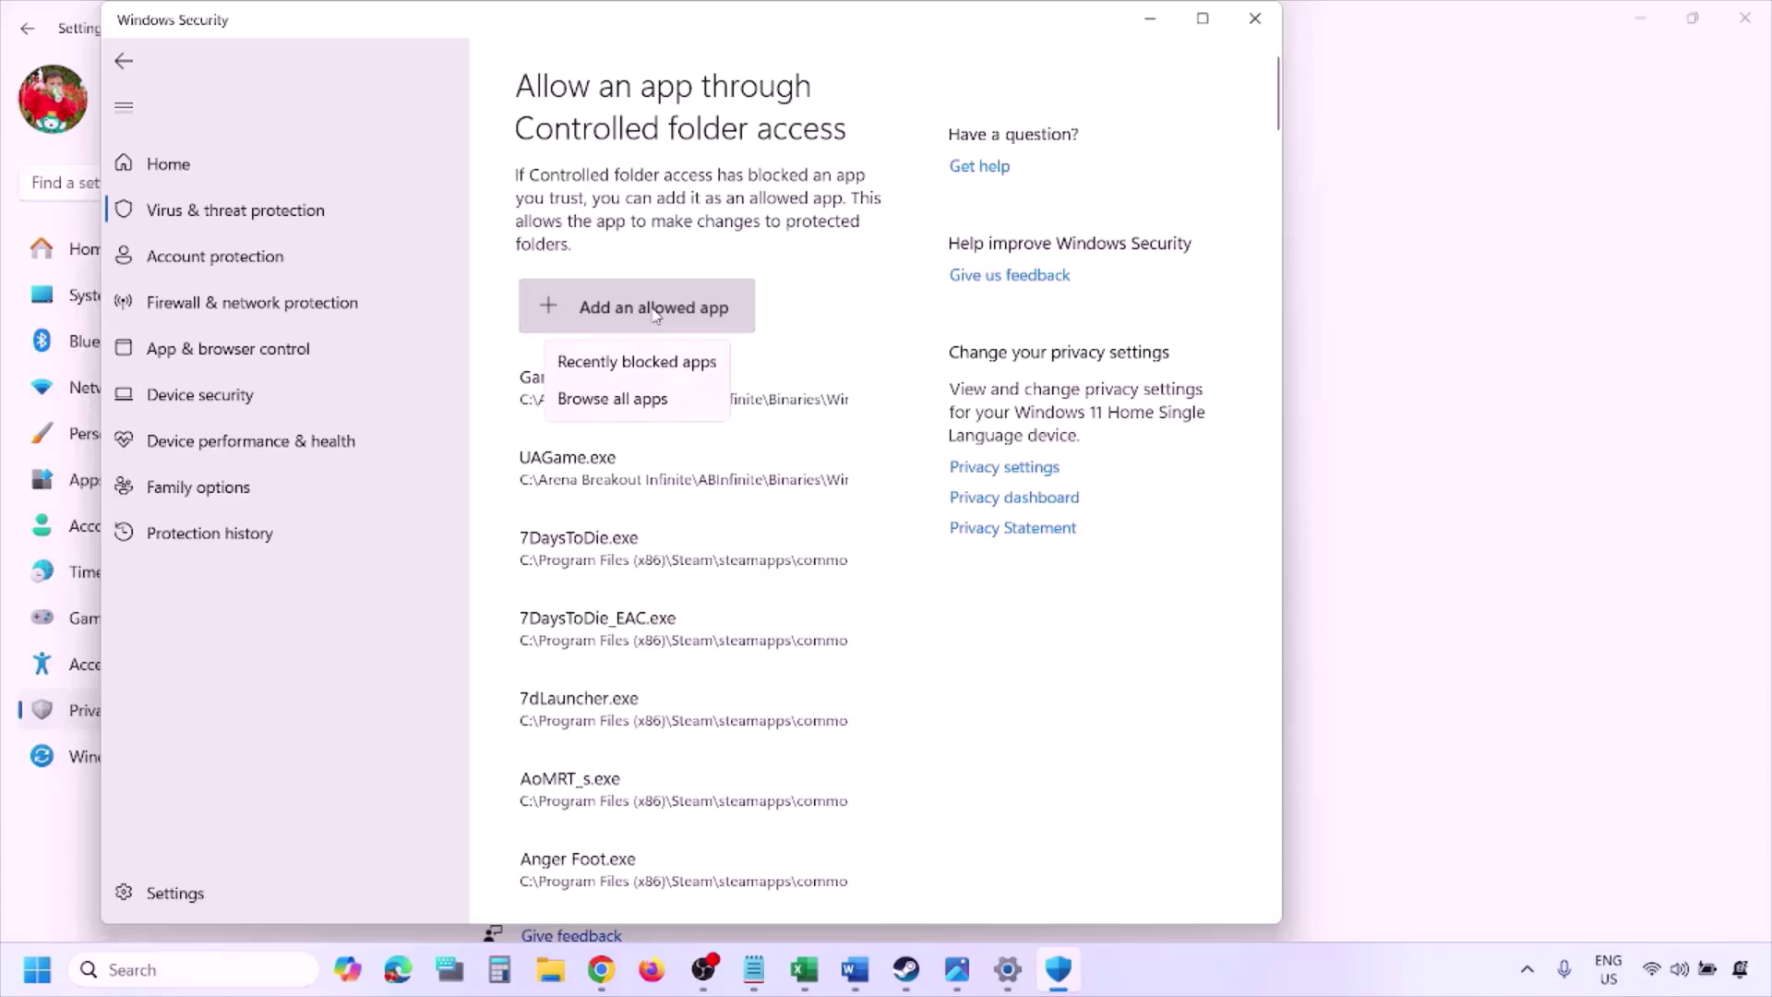
click(666, 402)
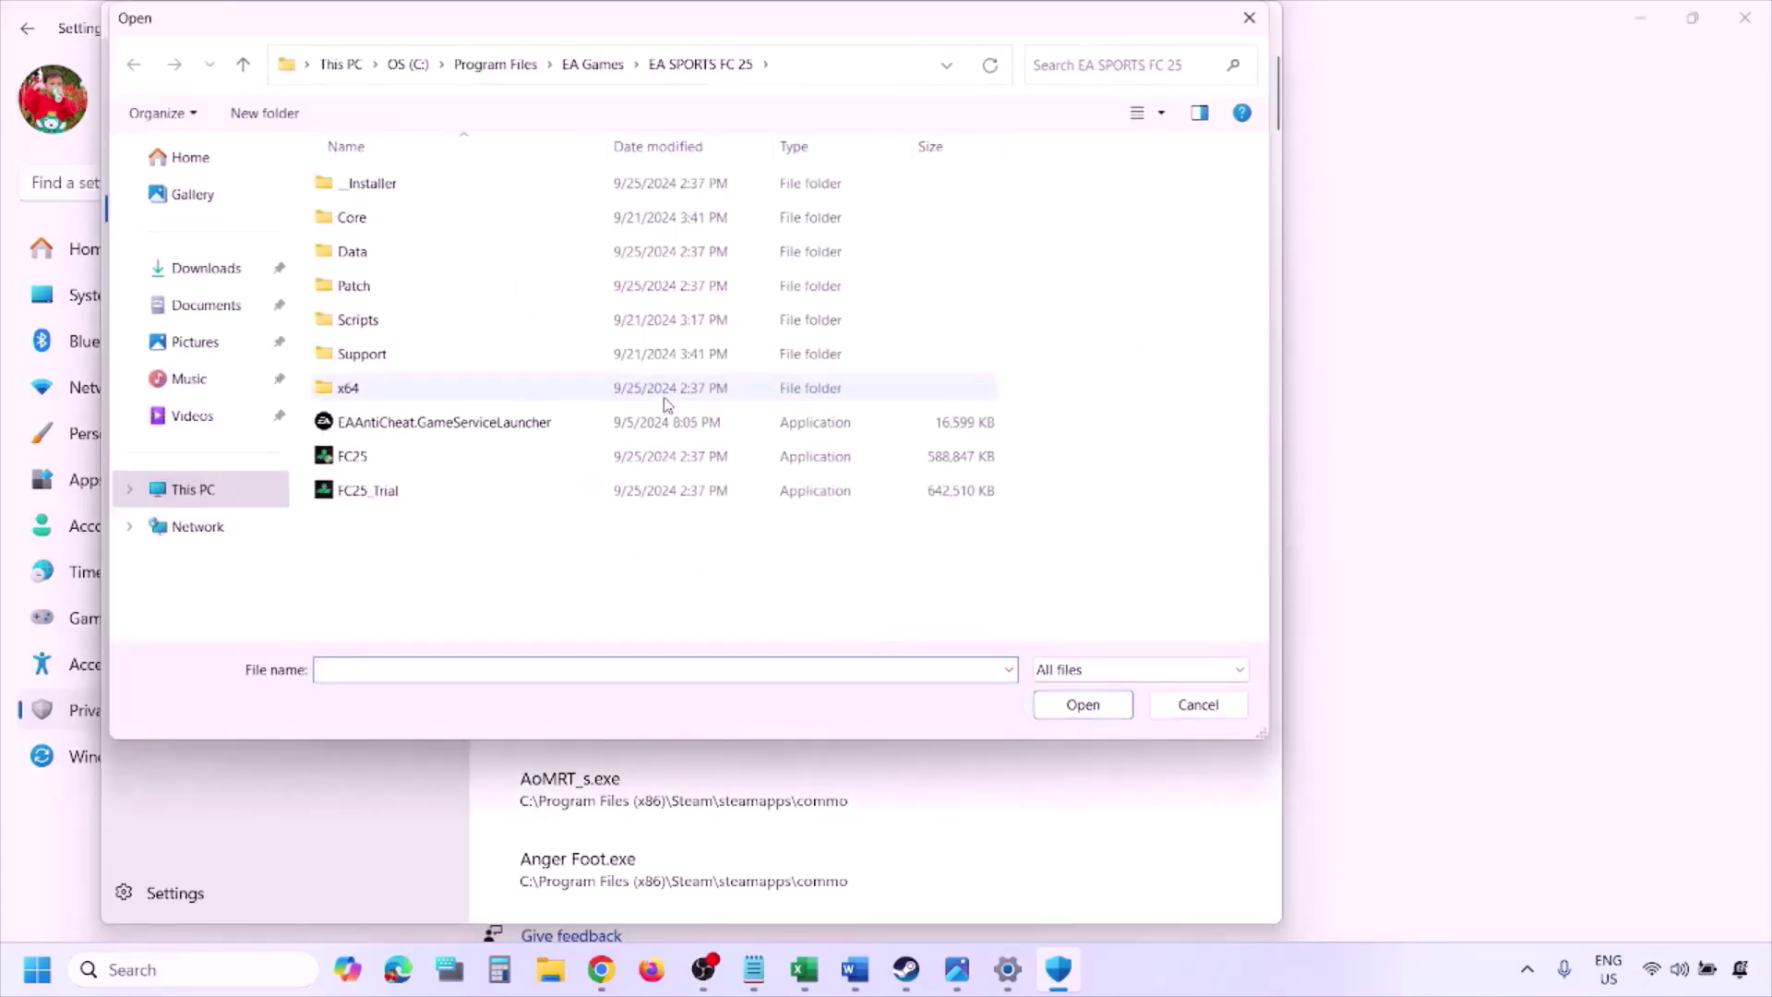
click(196, 491)
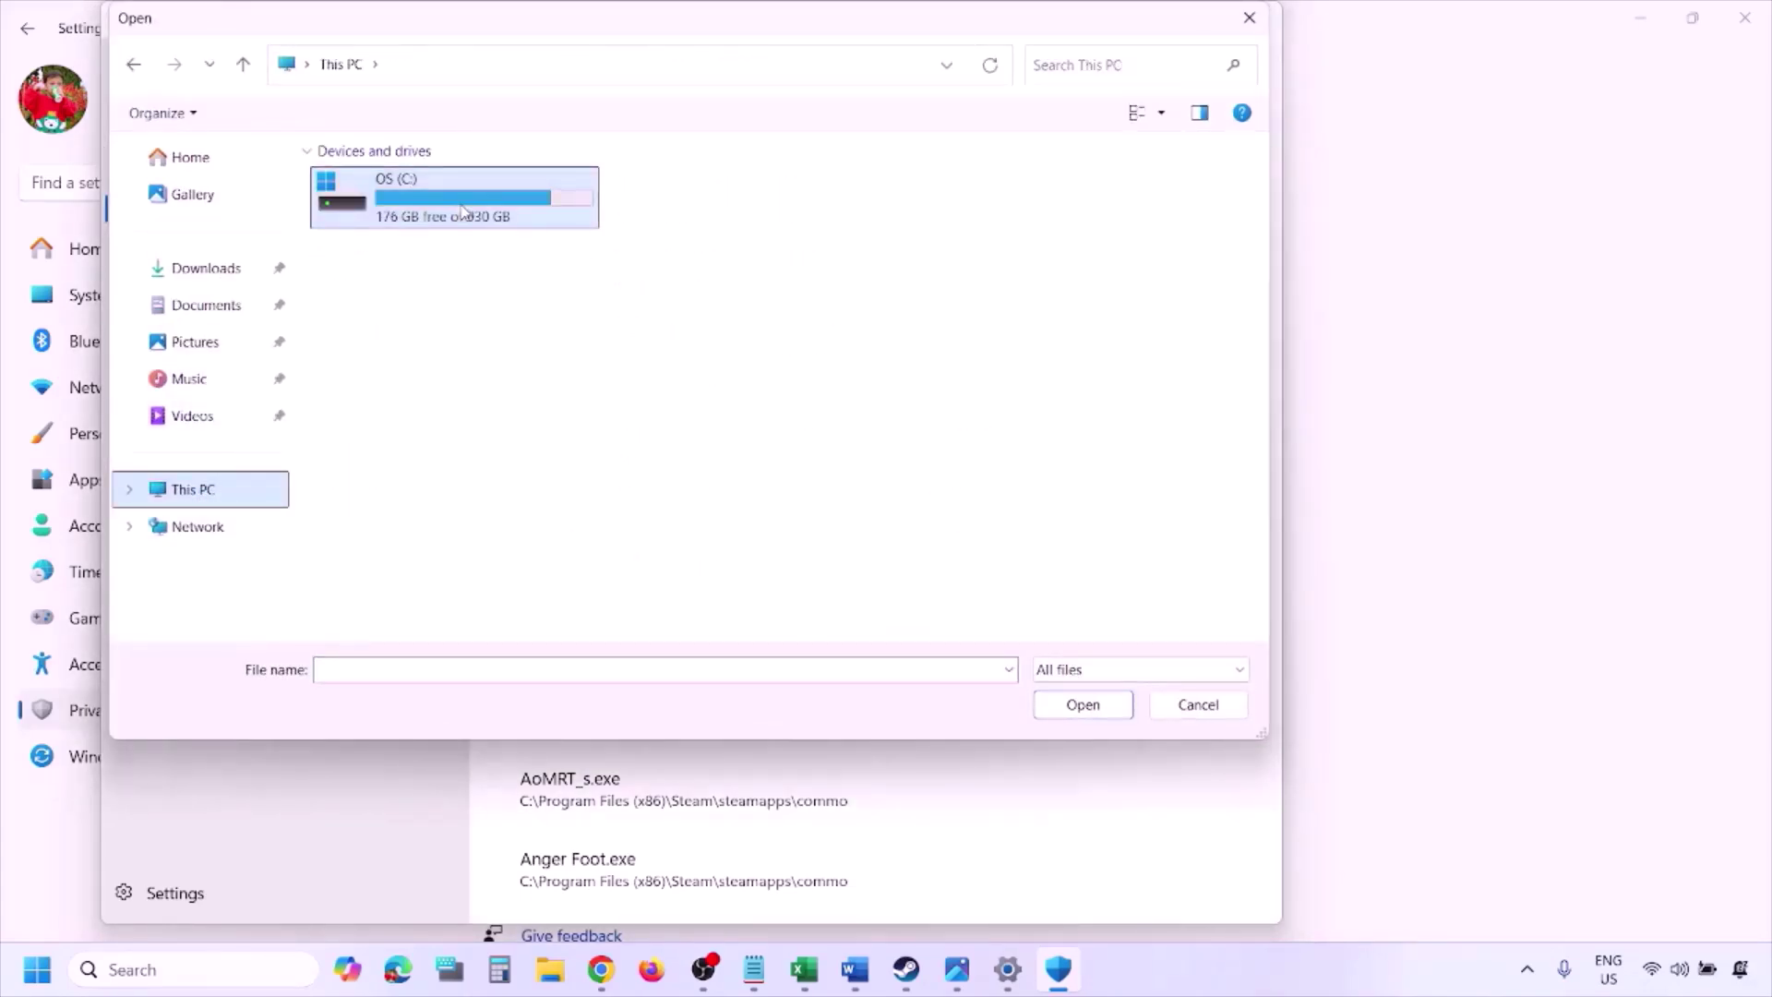
double_click(462, 211)
scroll(464, 233, down, 3)
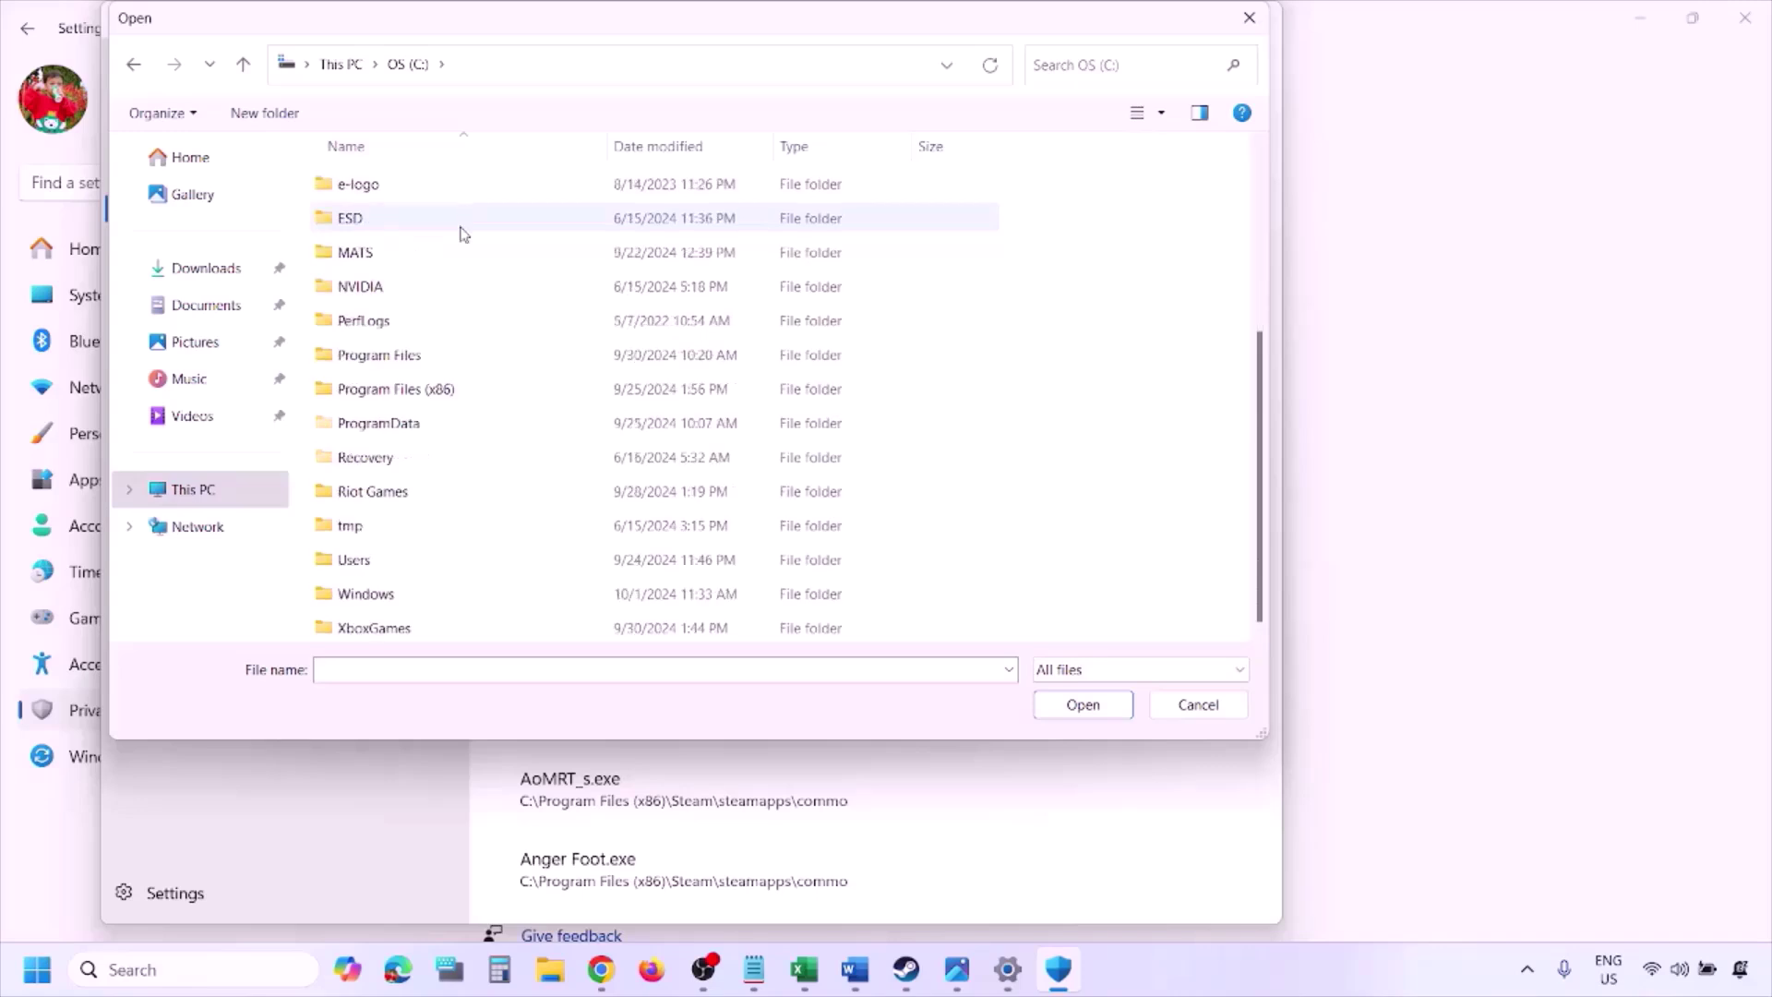
double_click(445, 388)
scroll(446, 387, down, 8)
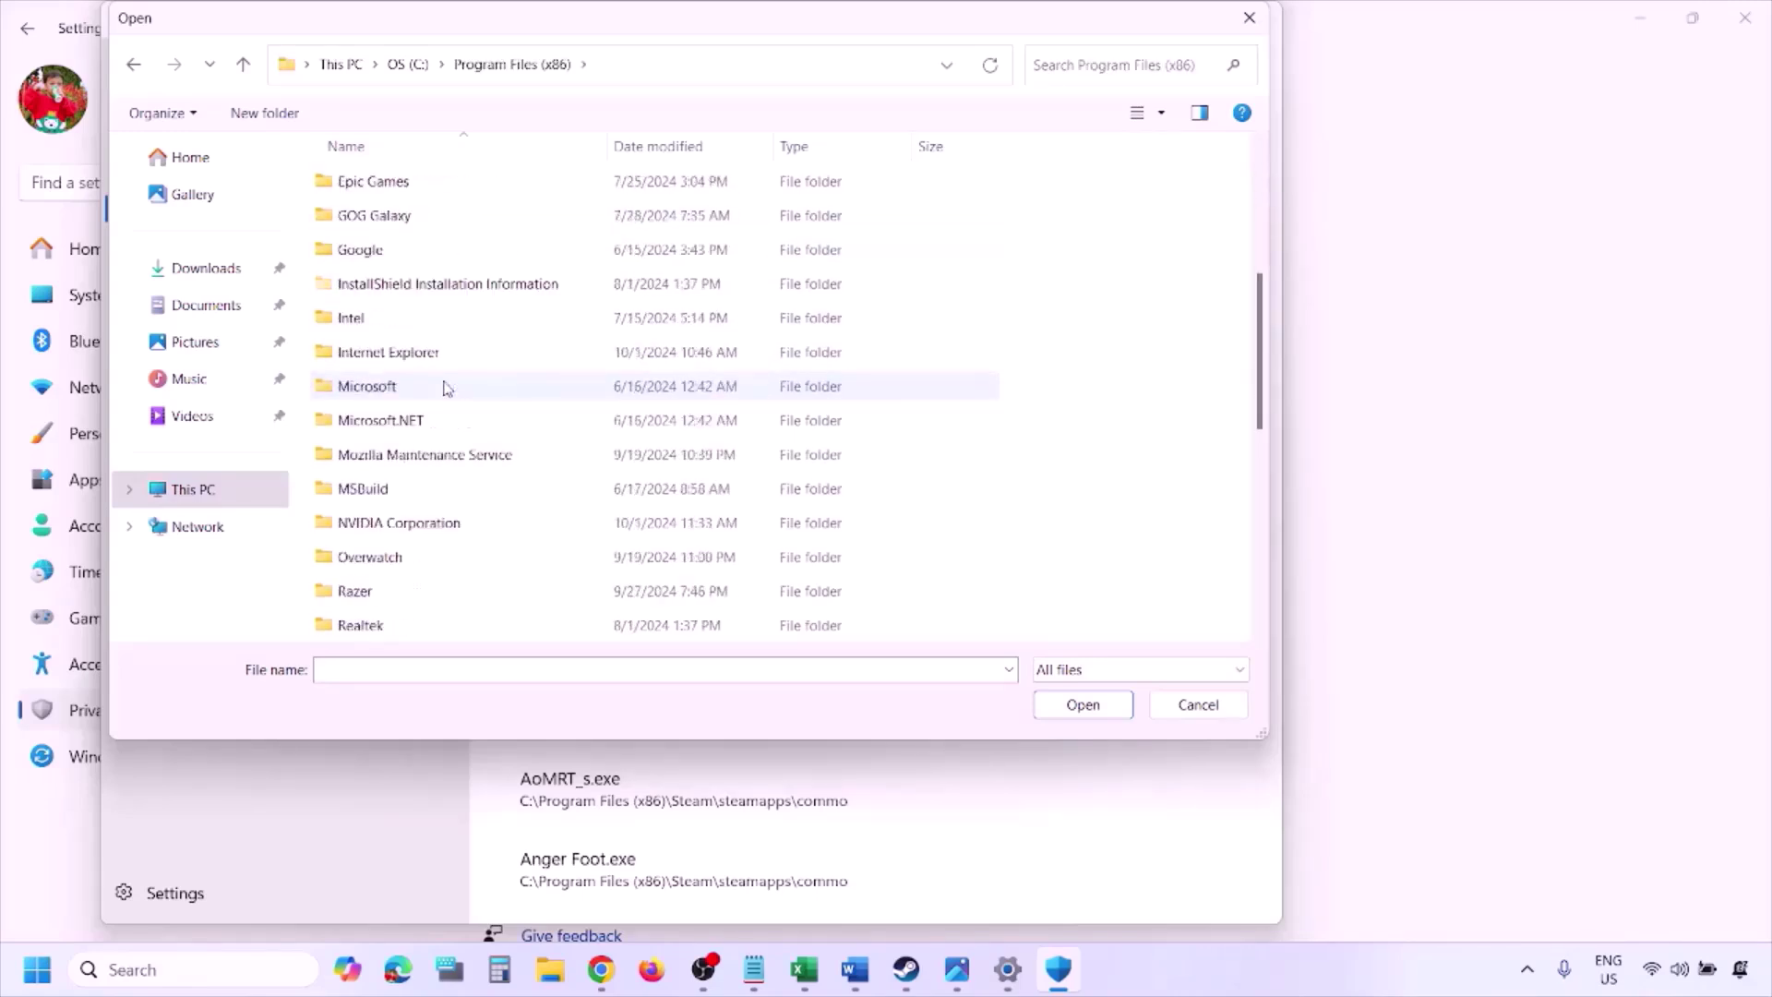
double_click(395, 317)
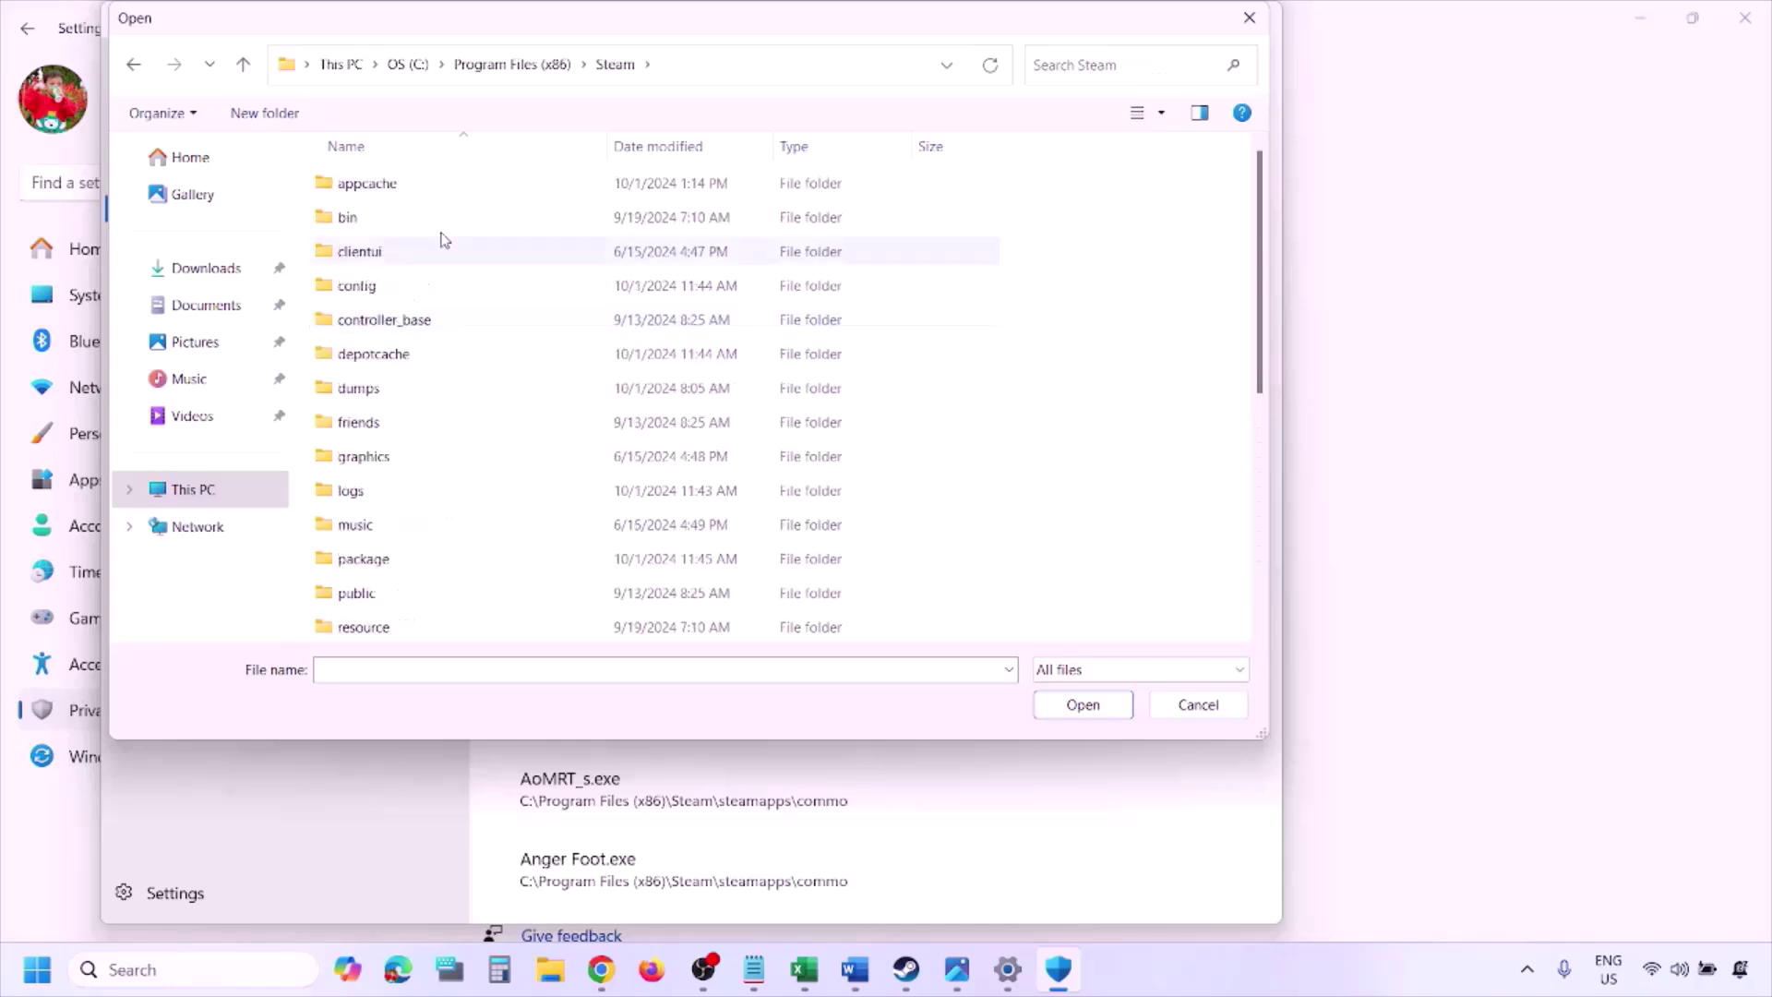
scroll(407, 404, down, 4)
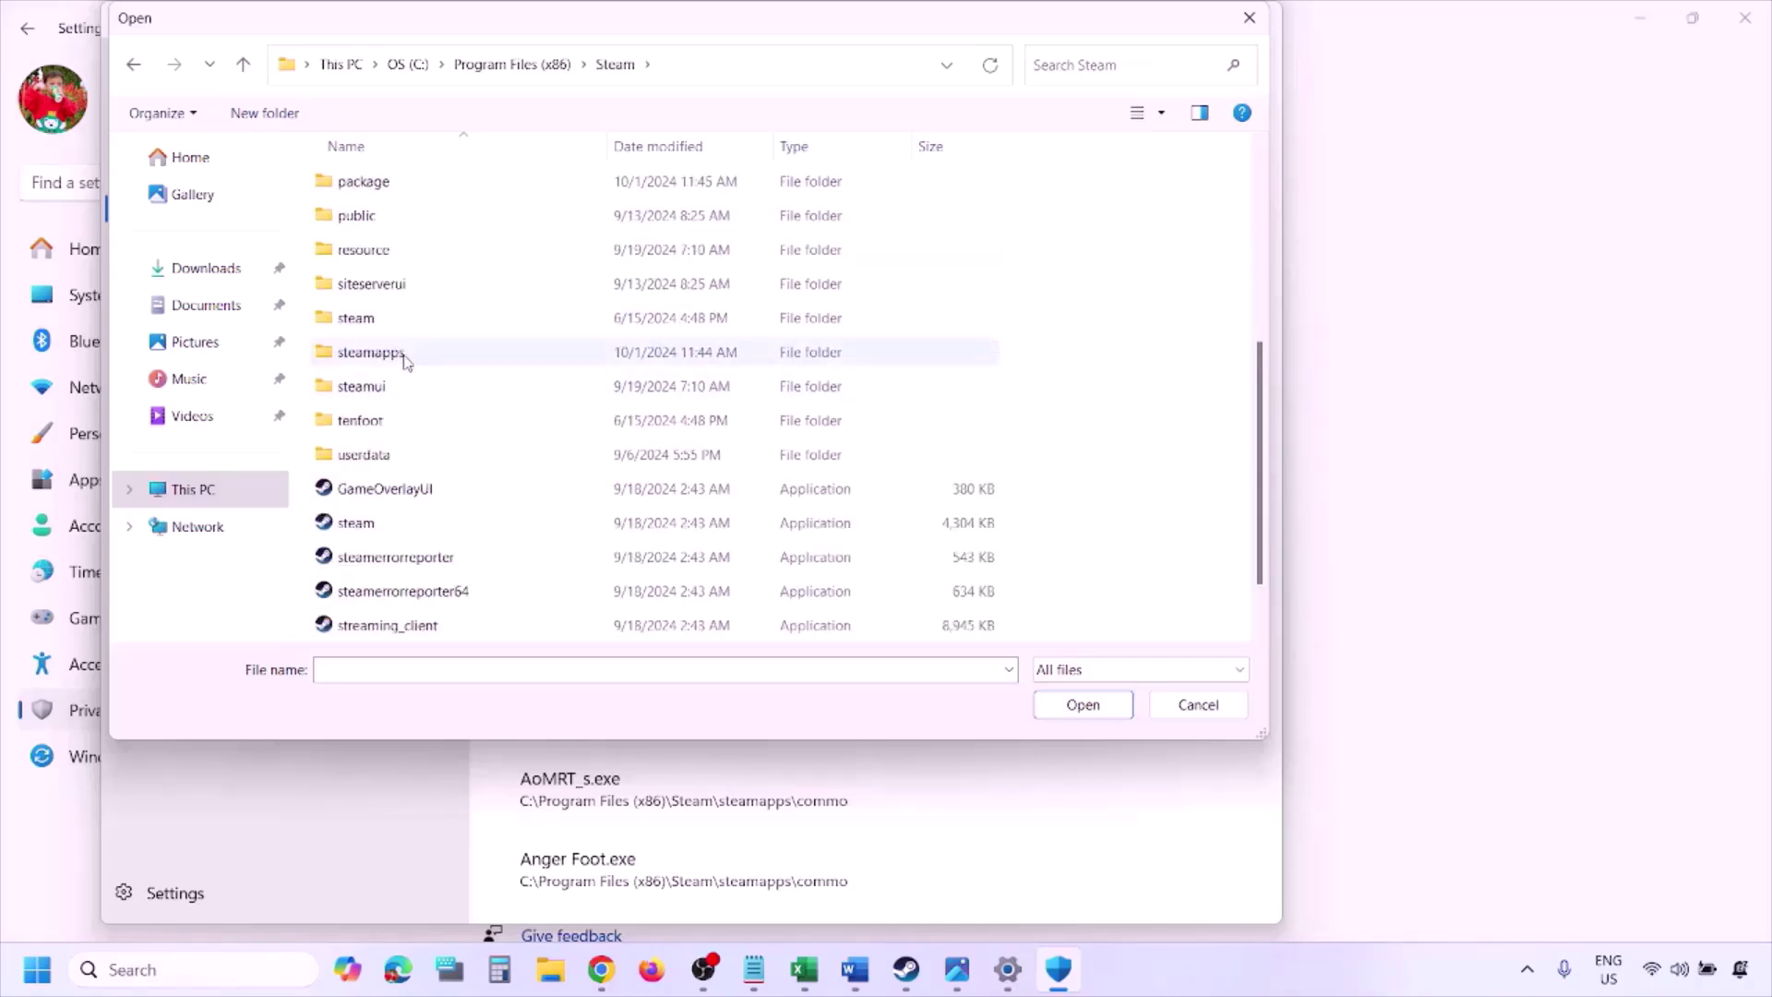
double_click(404, 357)
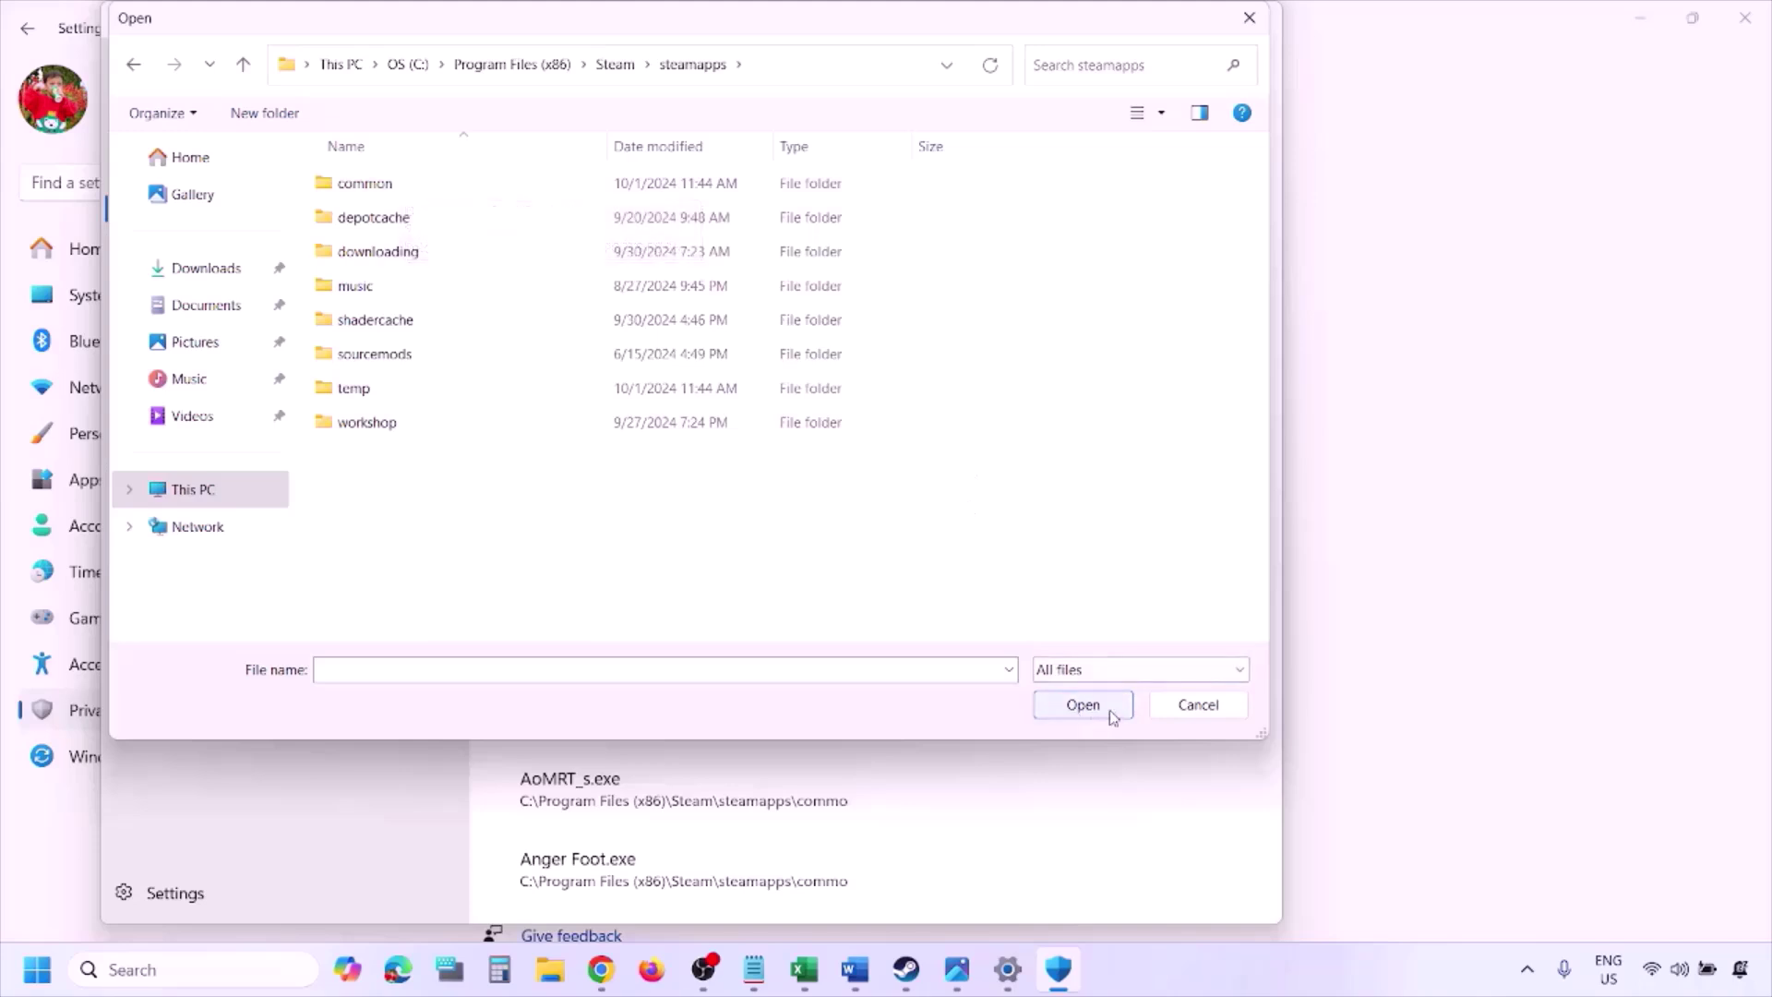
click(1194, 709)
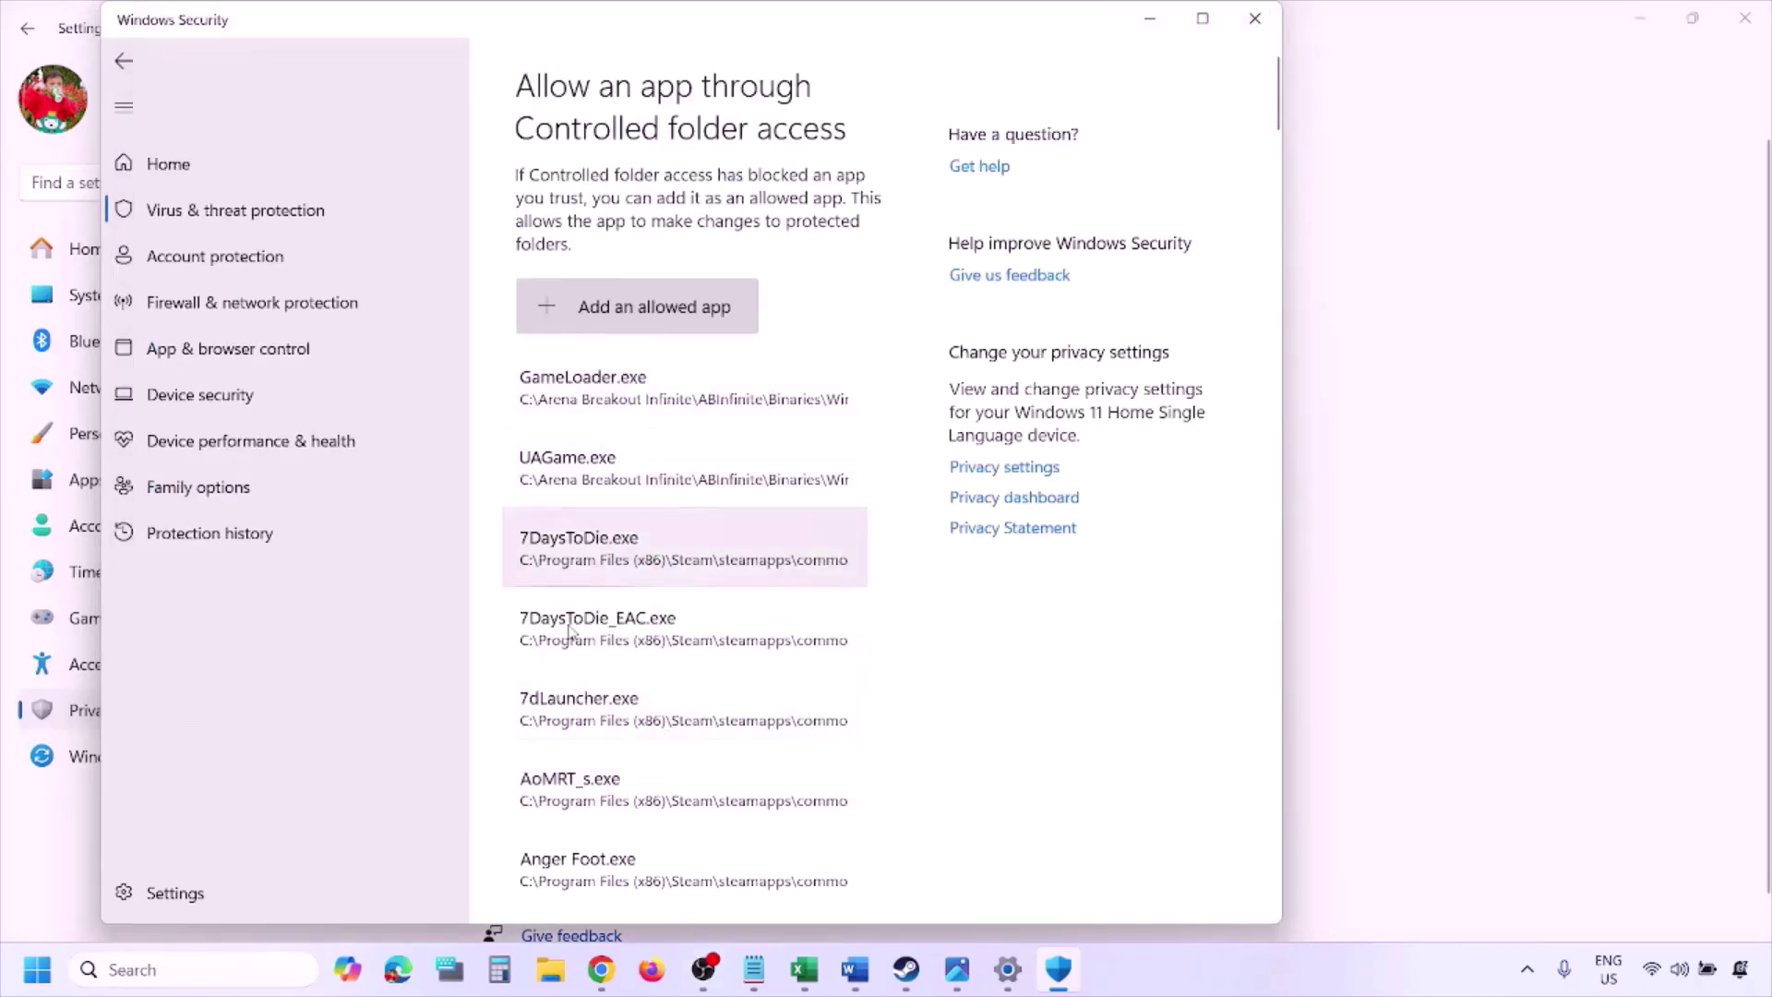
In Control Panel, open the list of apps allowed through Windows Defender Firewall and enable changing its settings
click(183, 969)
text(ontrol)
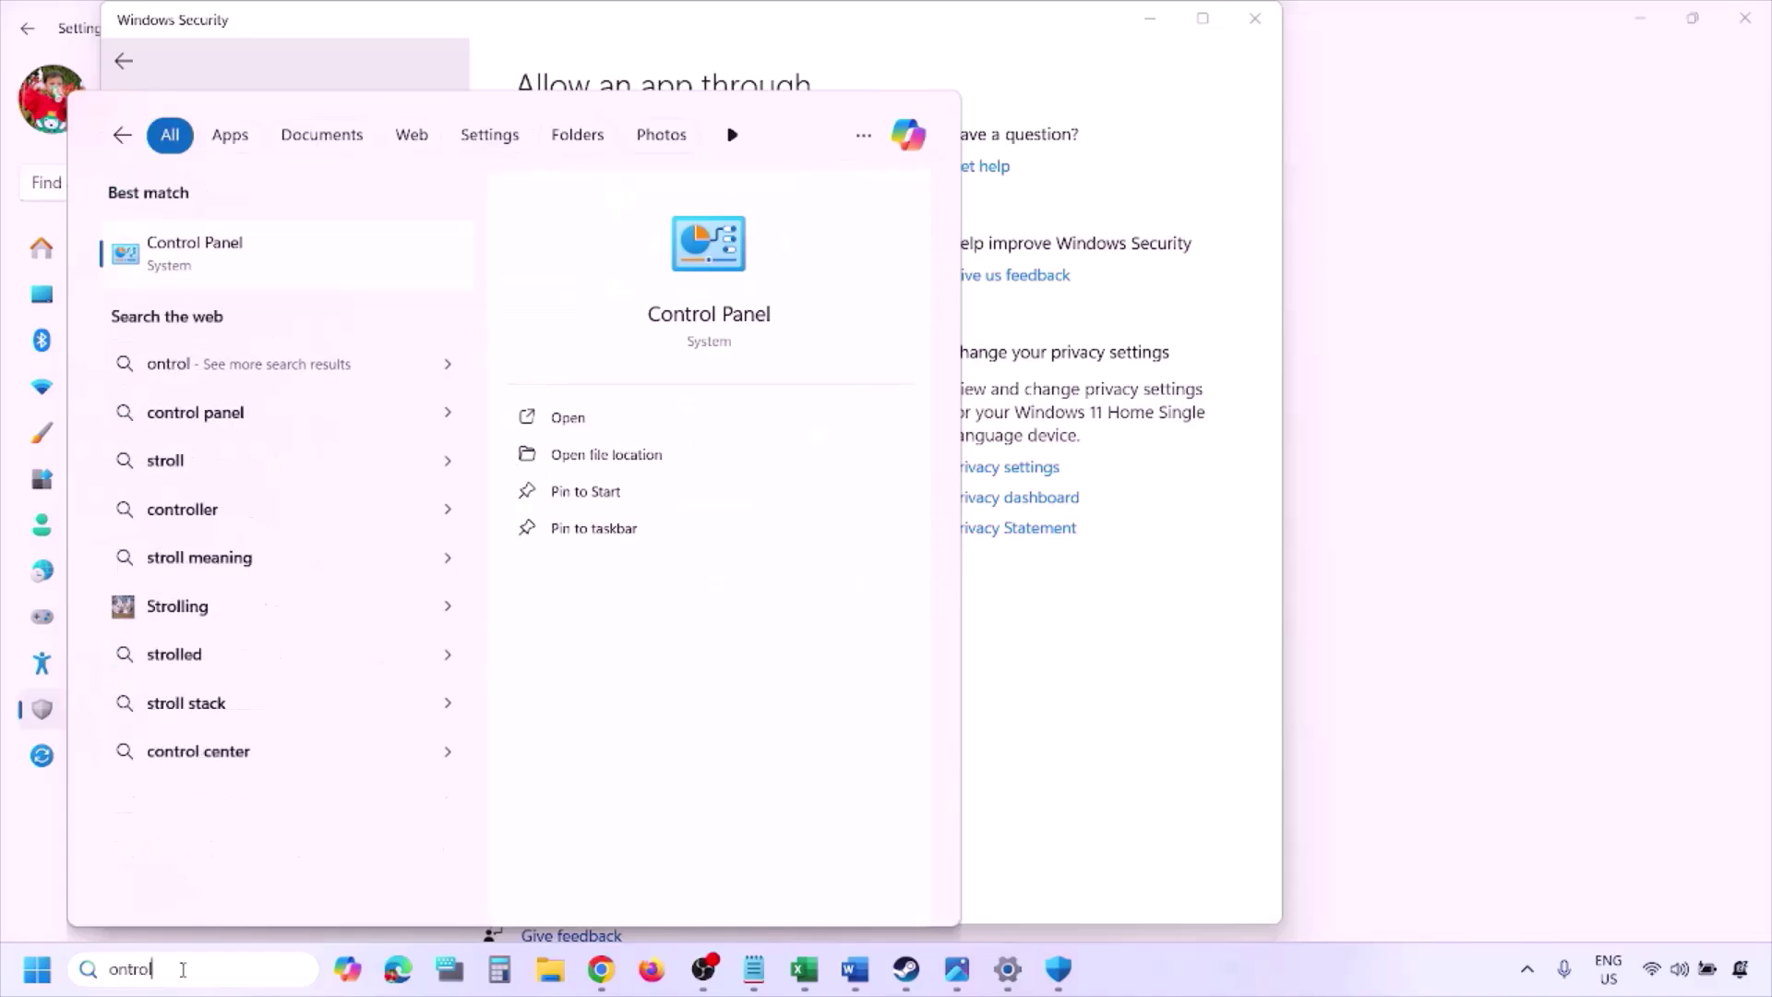
key(Return)
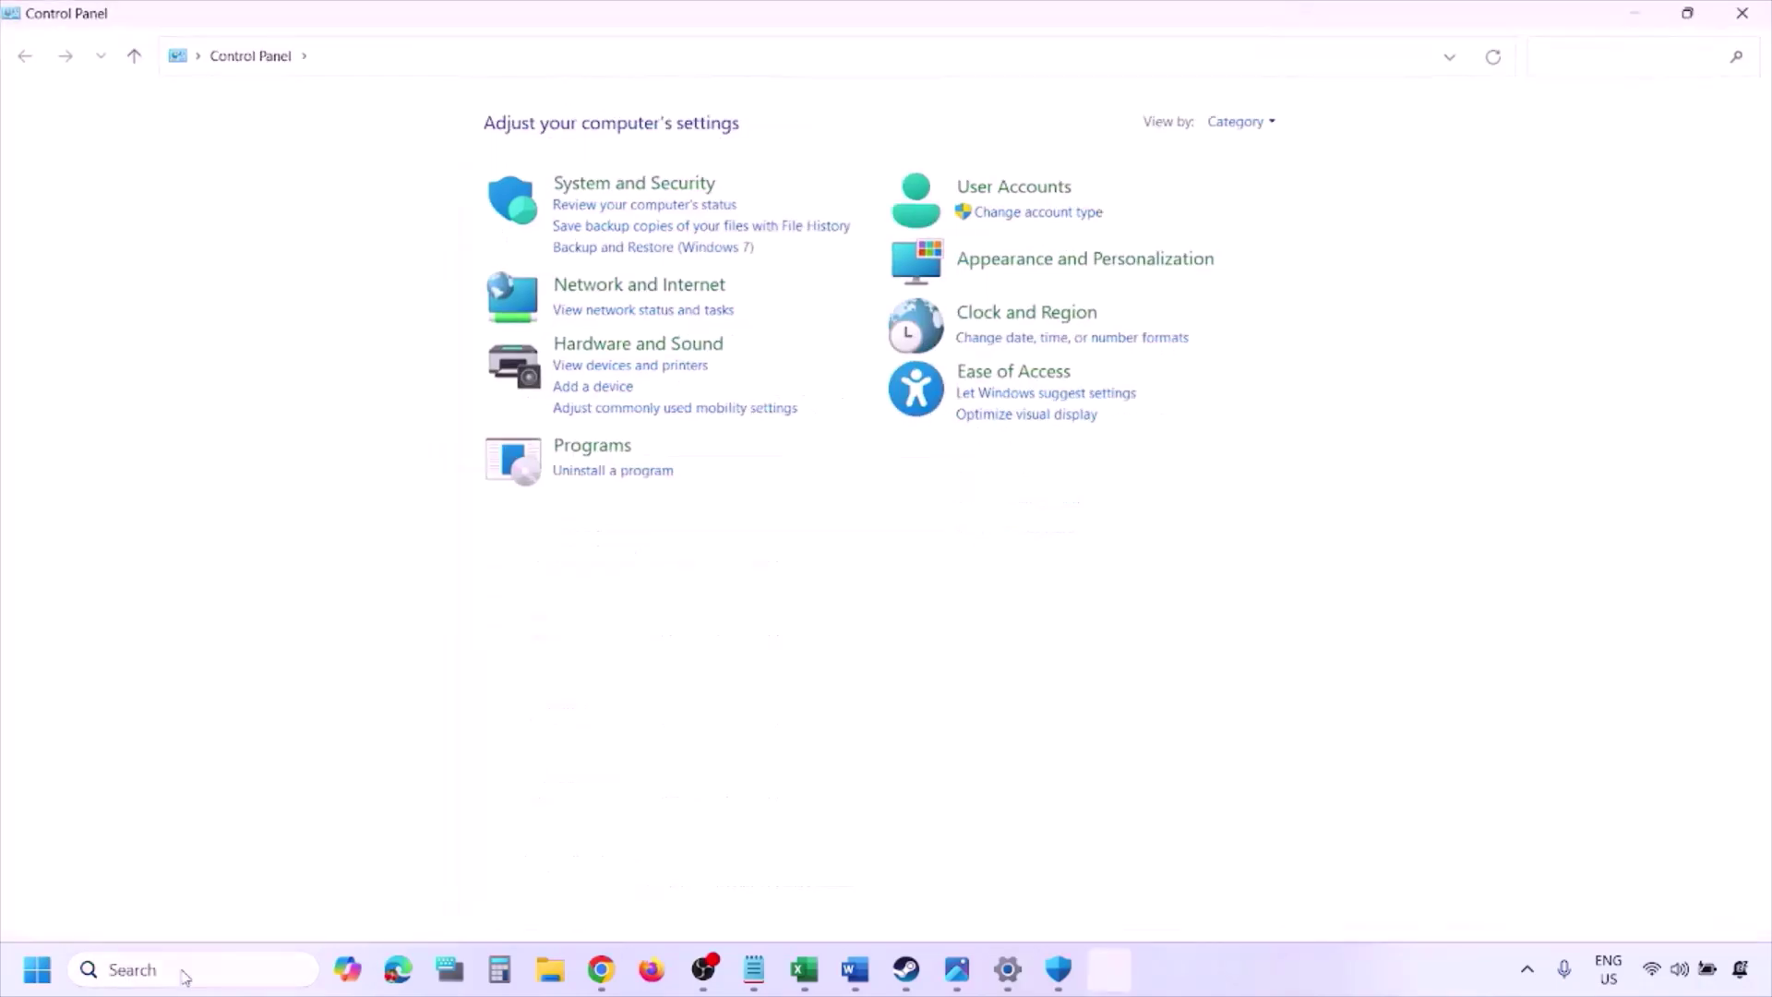
click(610, 188)
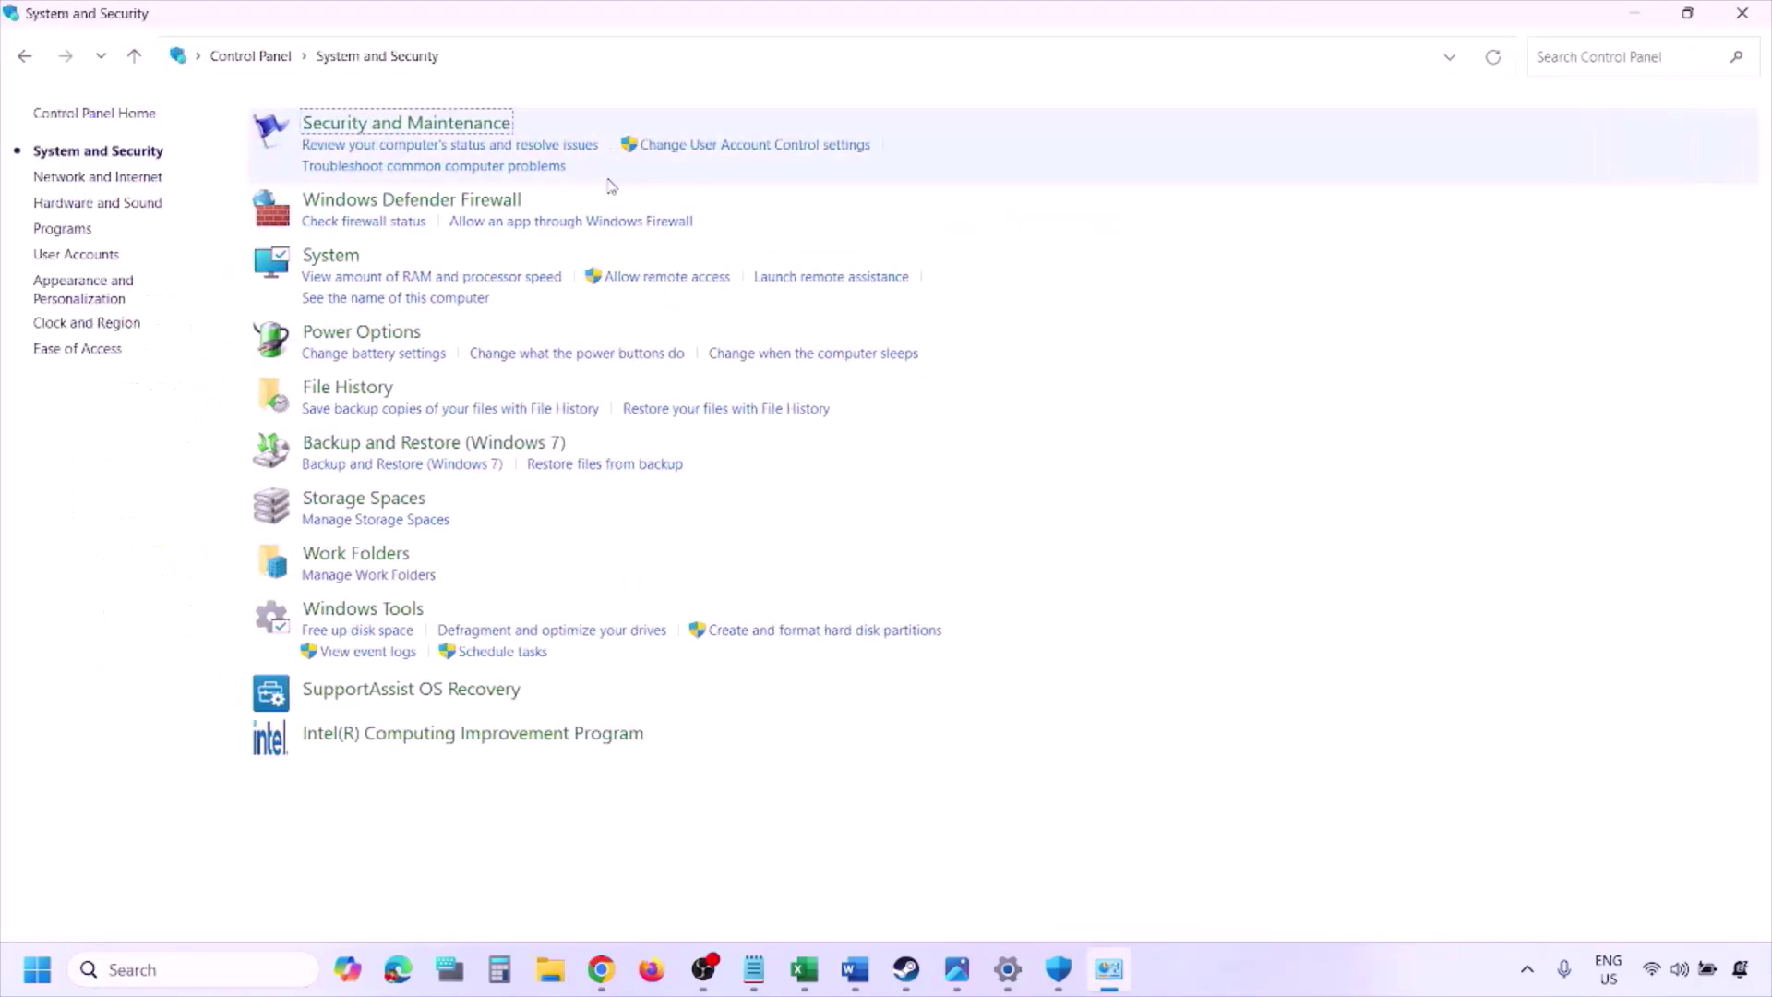
click(478, 200)
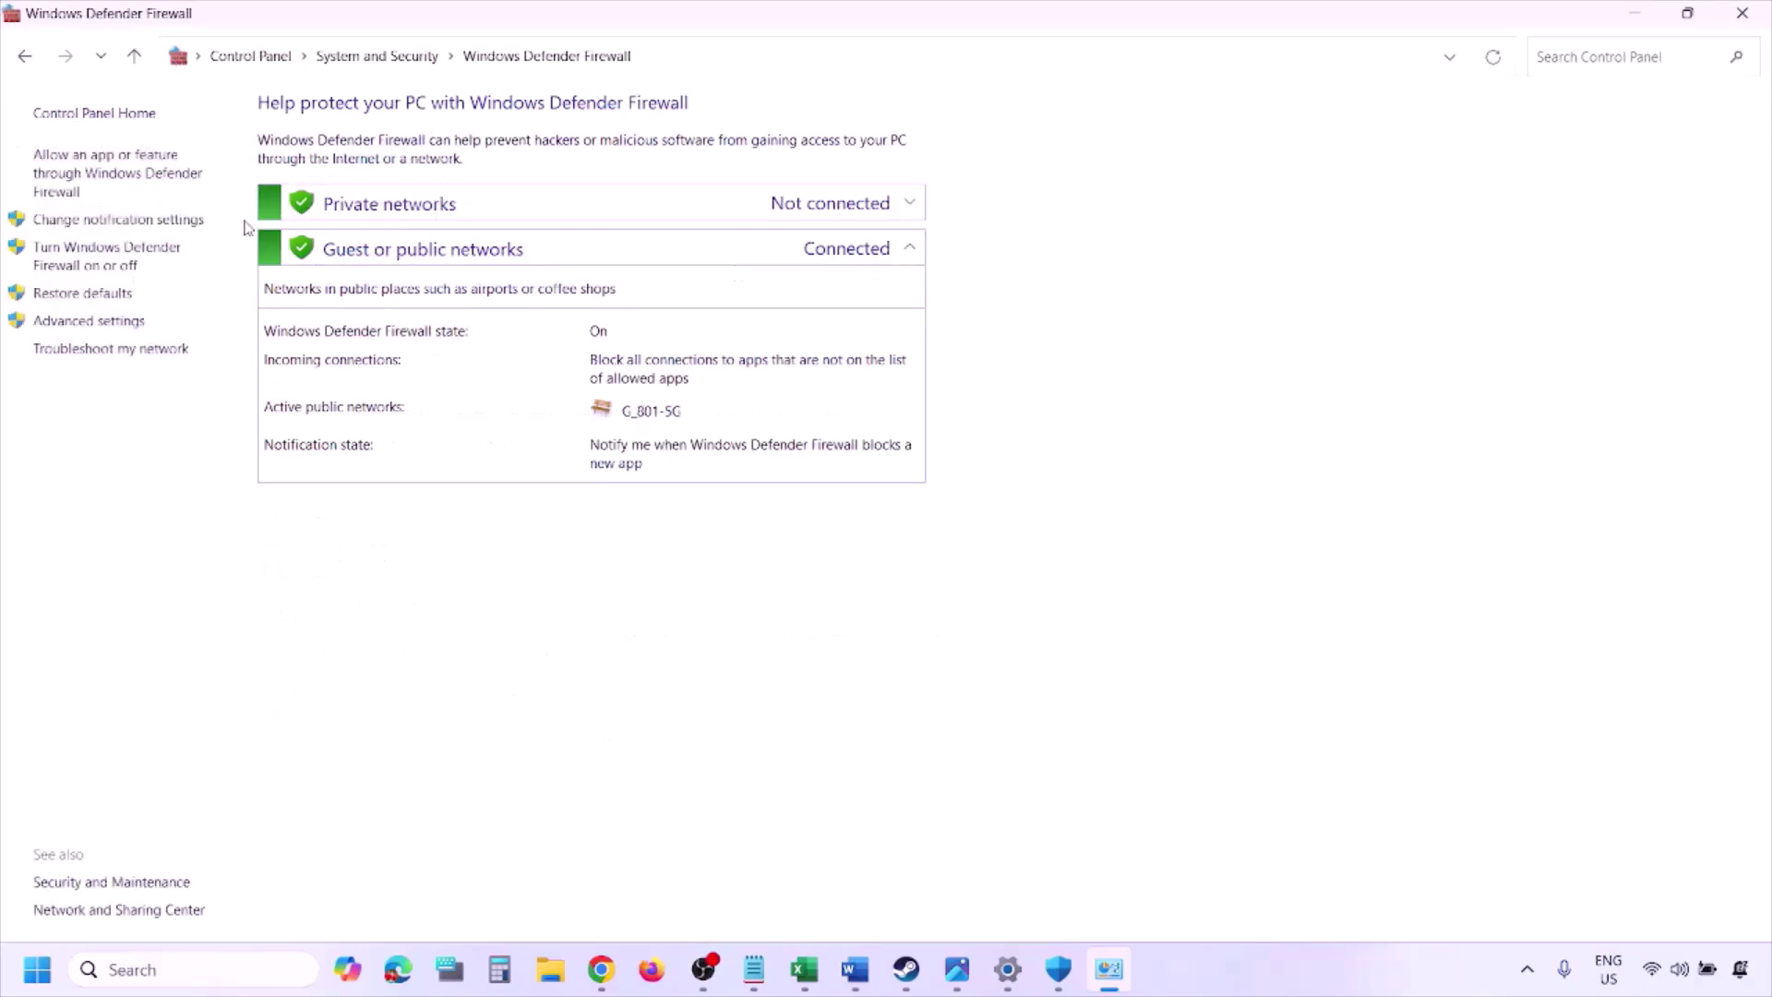
click(119, 171)
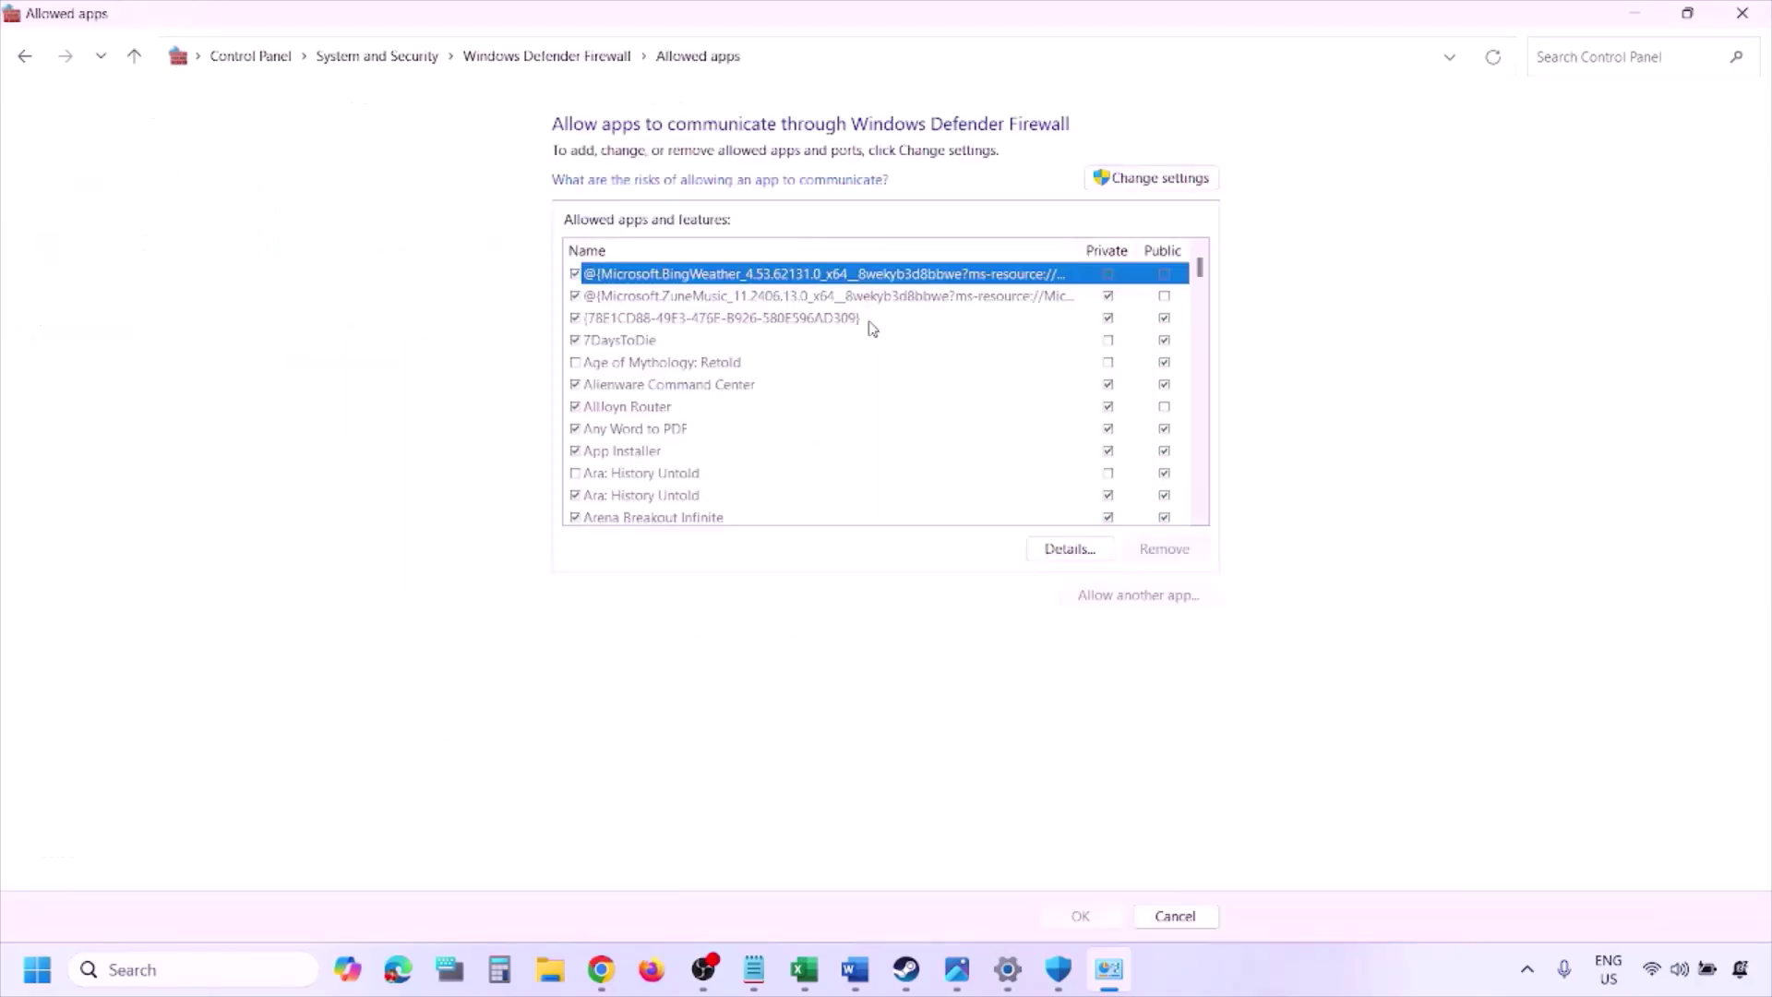
click(1190, 178)
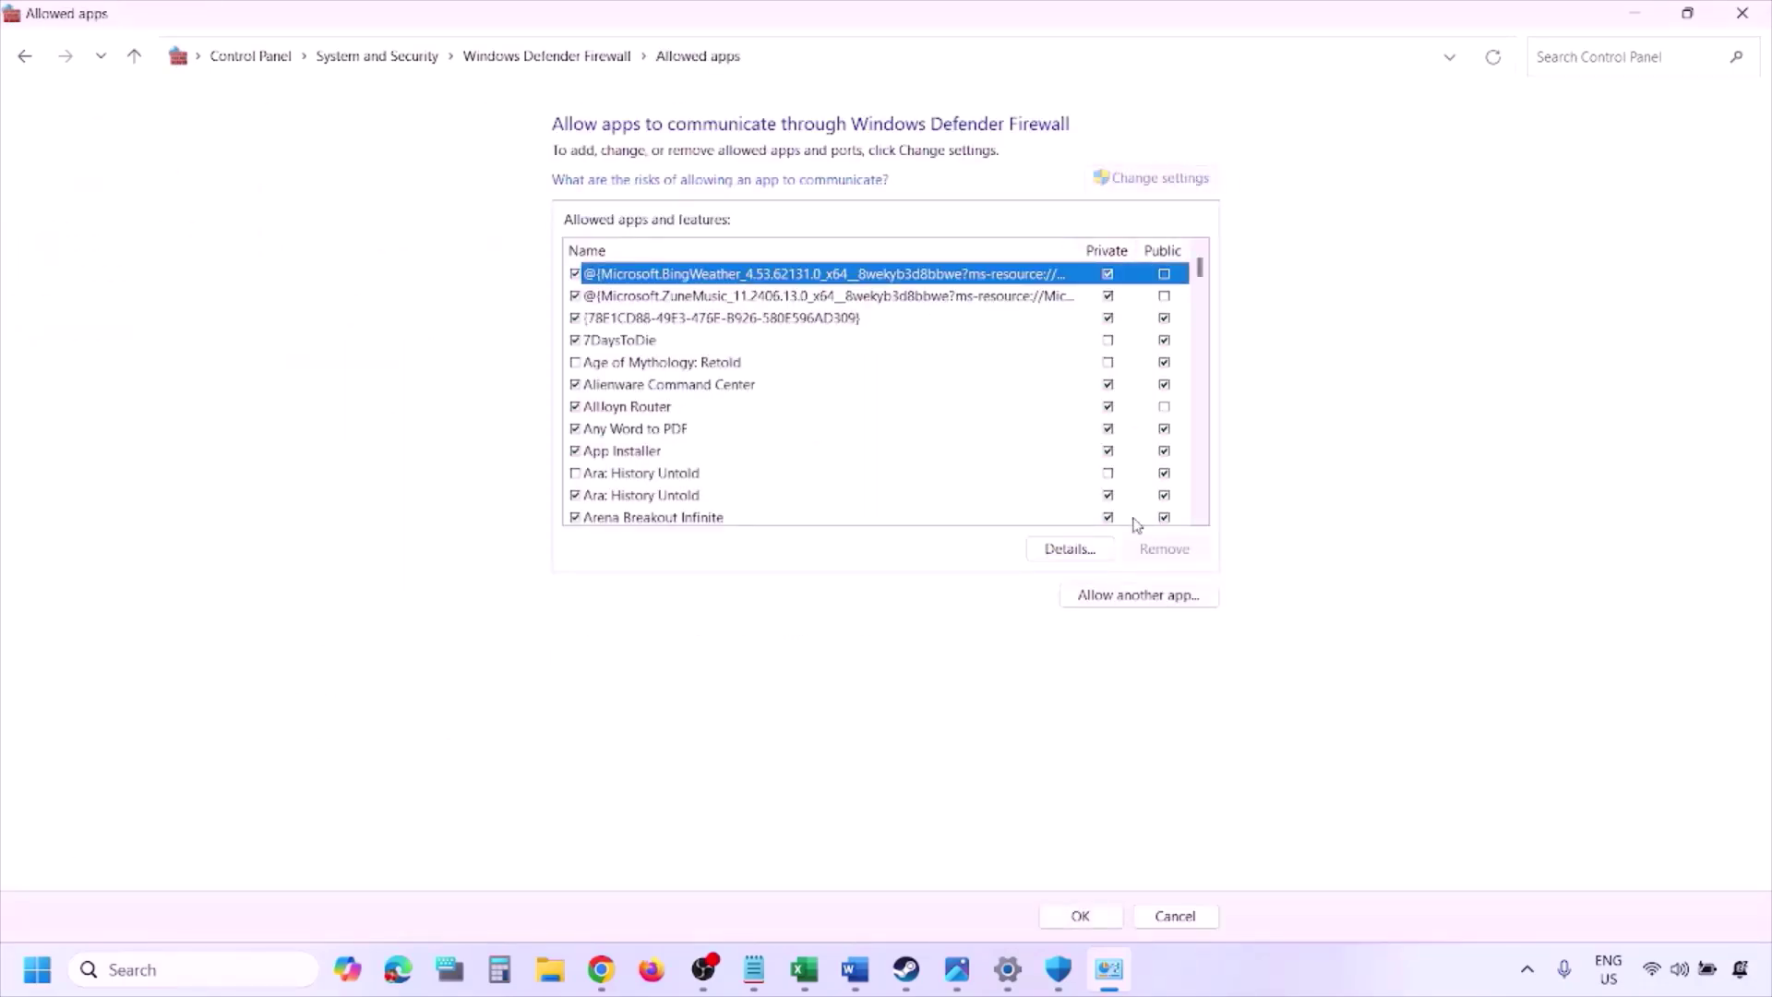
Start allowing another app through the firewall by browsing This PC for its executable, and cancel the addition
click(1141, 597)
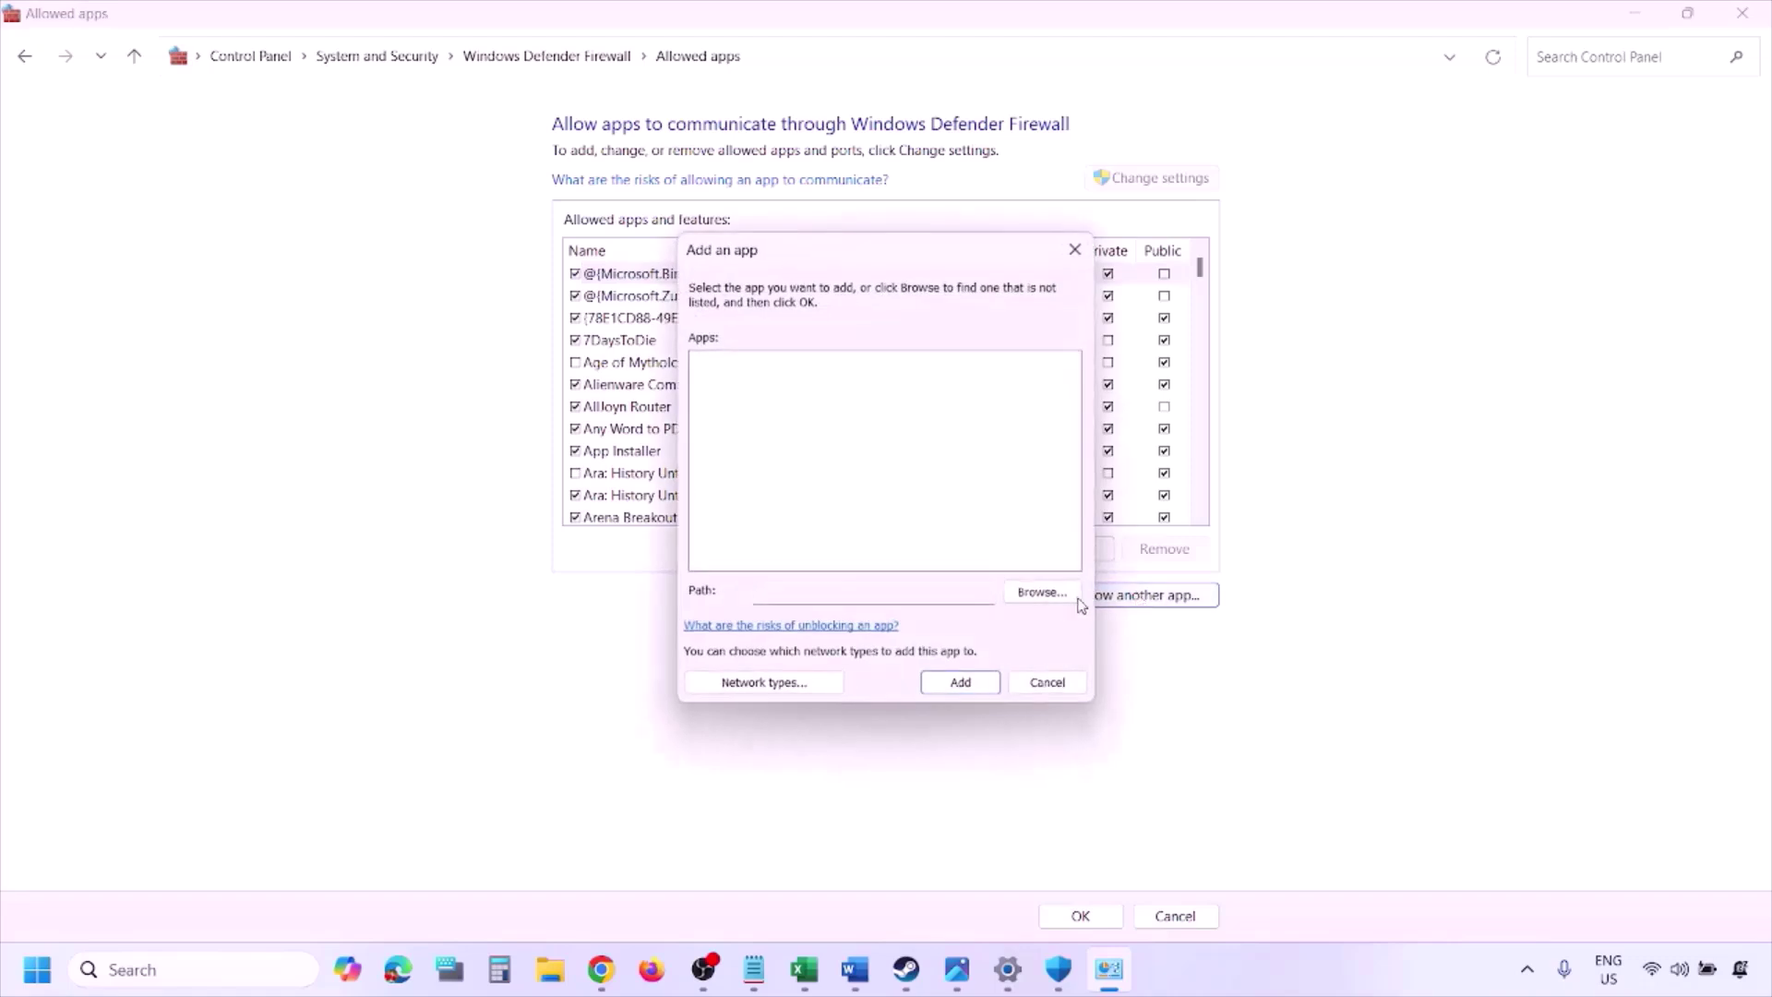
click(1043, 594)
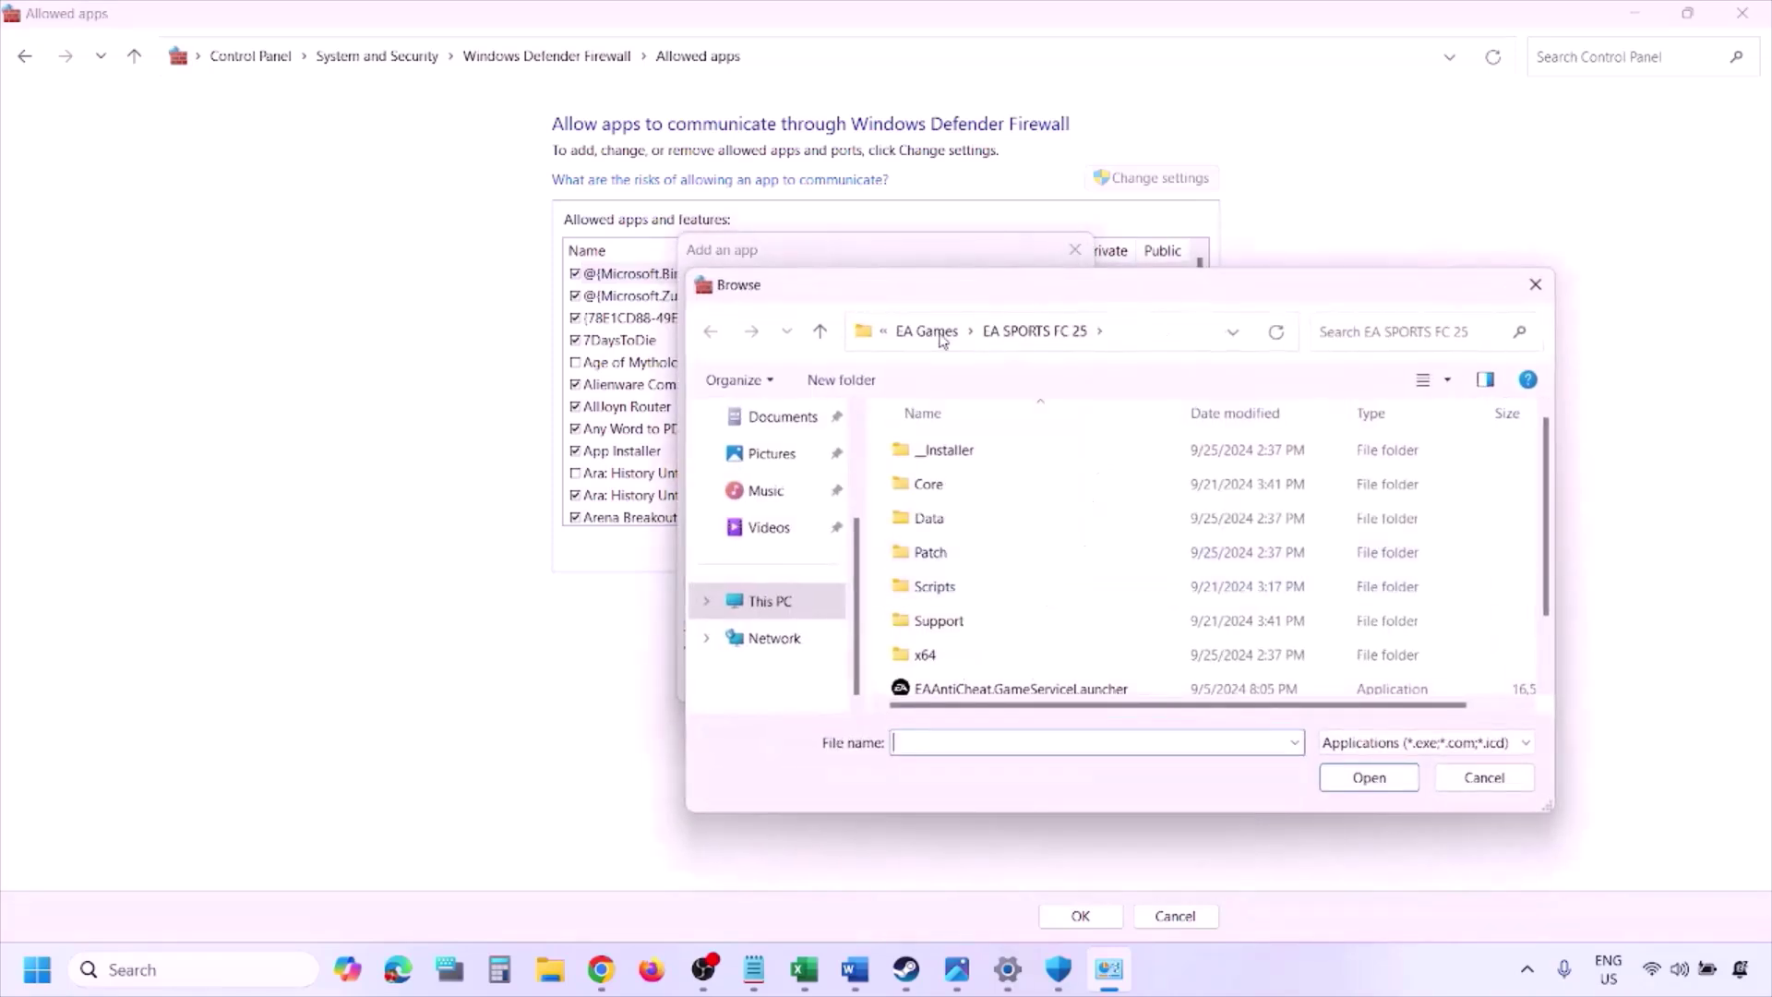
click(812, 609)
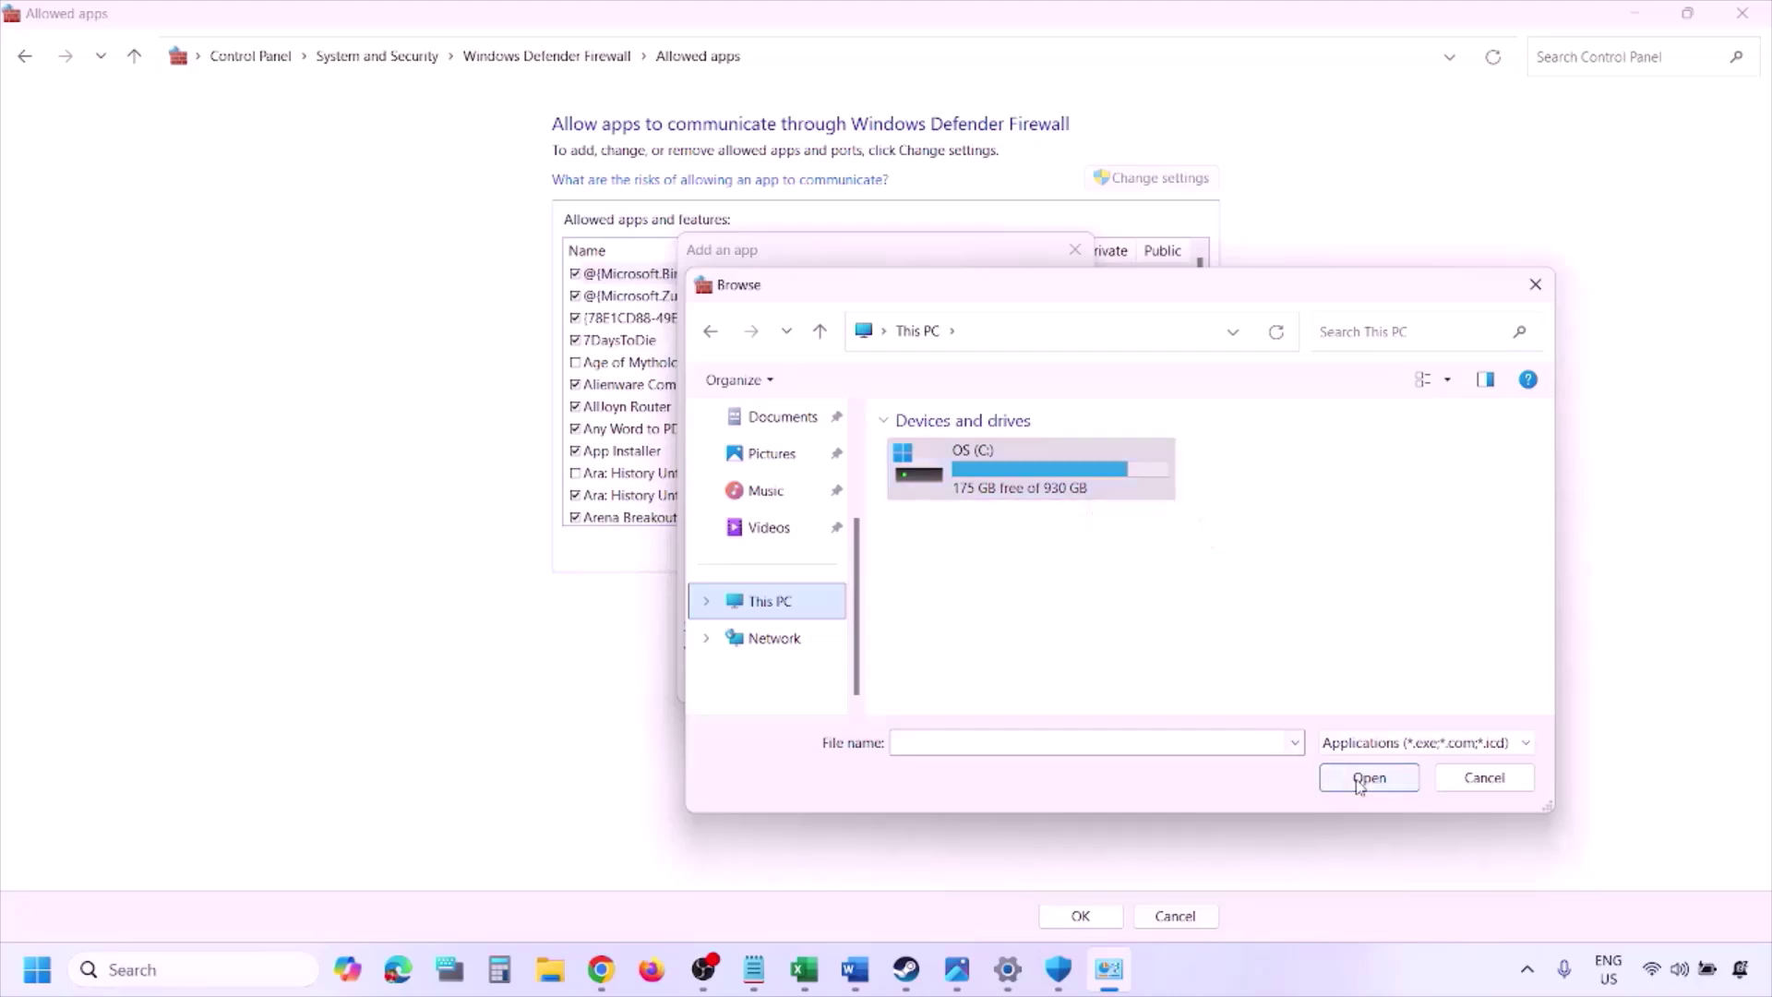
click(1463, 789)
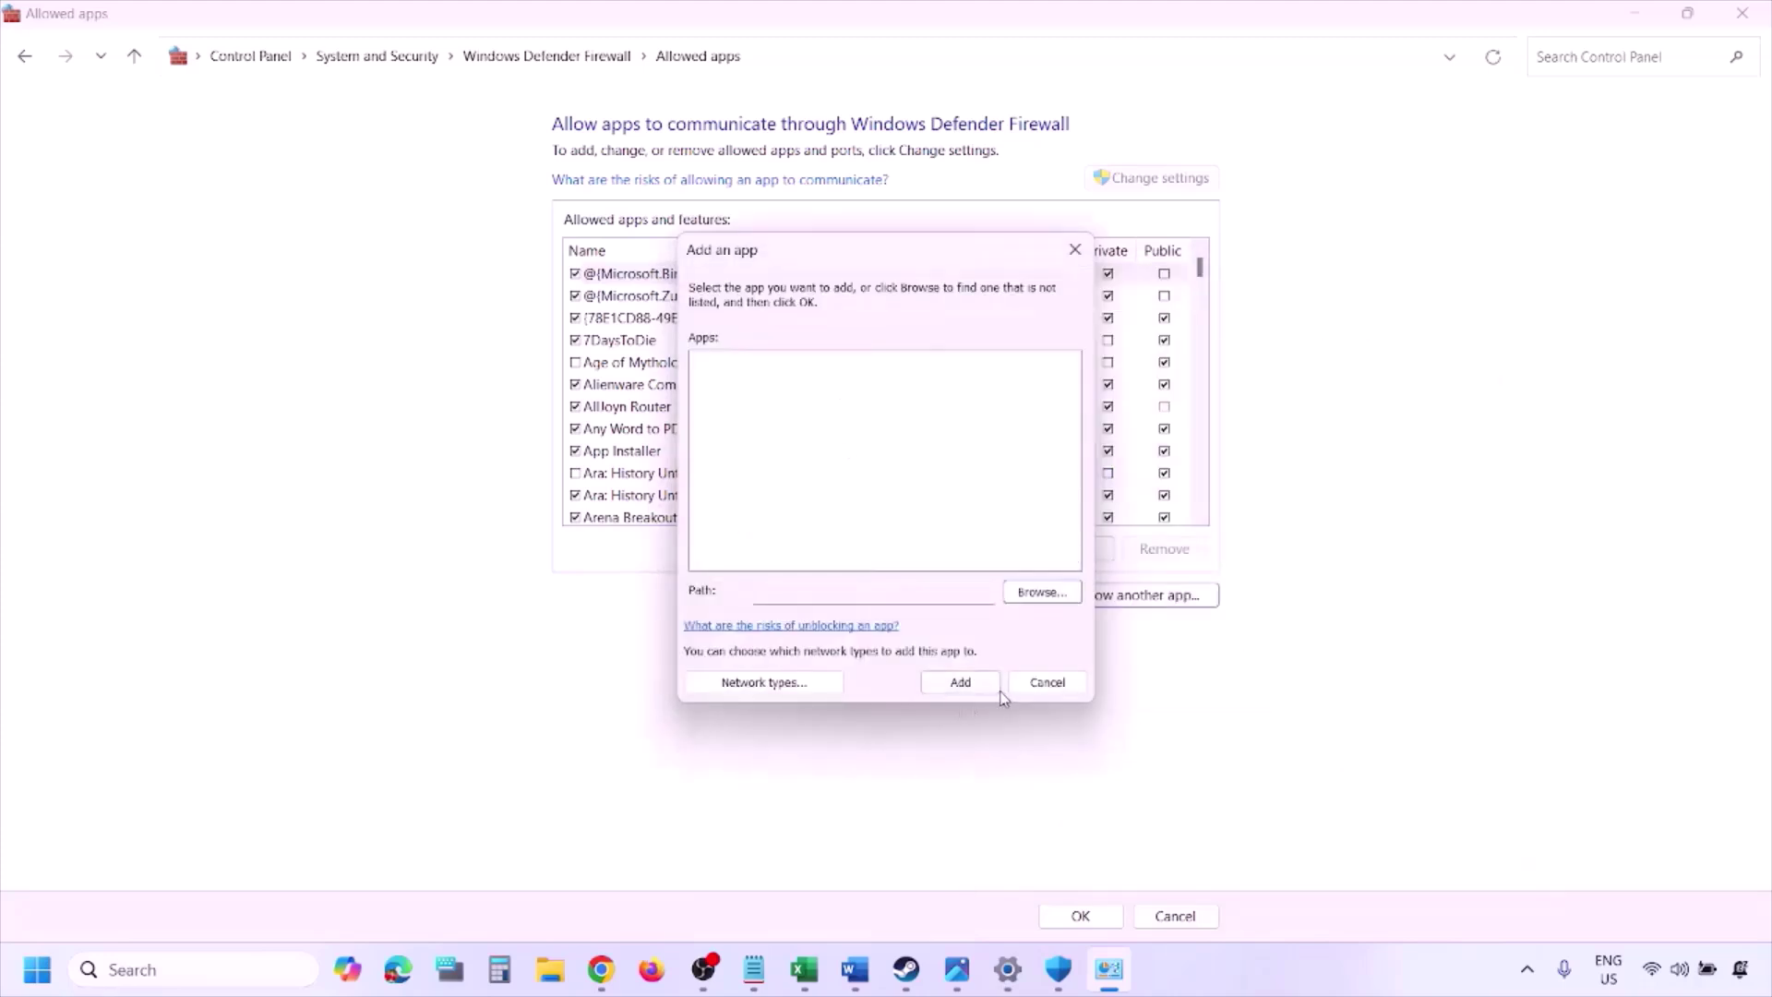
click(1034, 685)
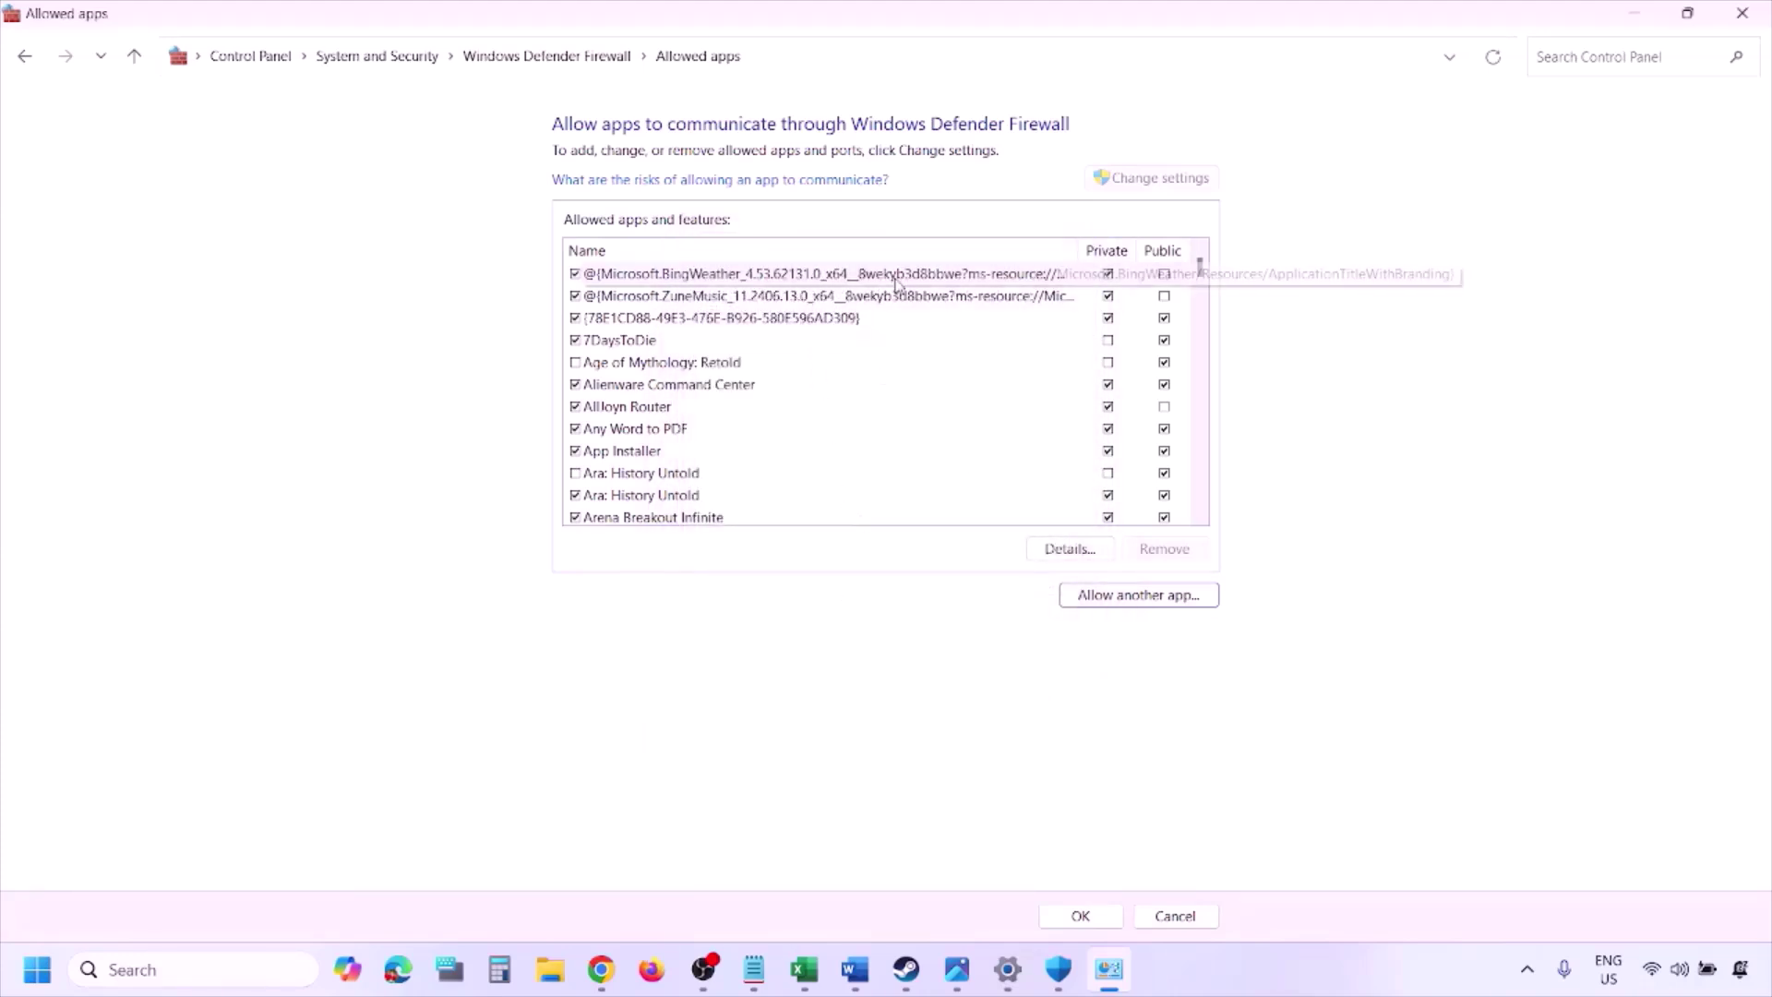
Close the firewall's allowed apps window and highlight parts of the NVIDIA and AMD driver links under Step 5 in the Word document
click(1742, 13)
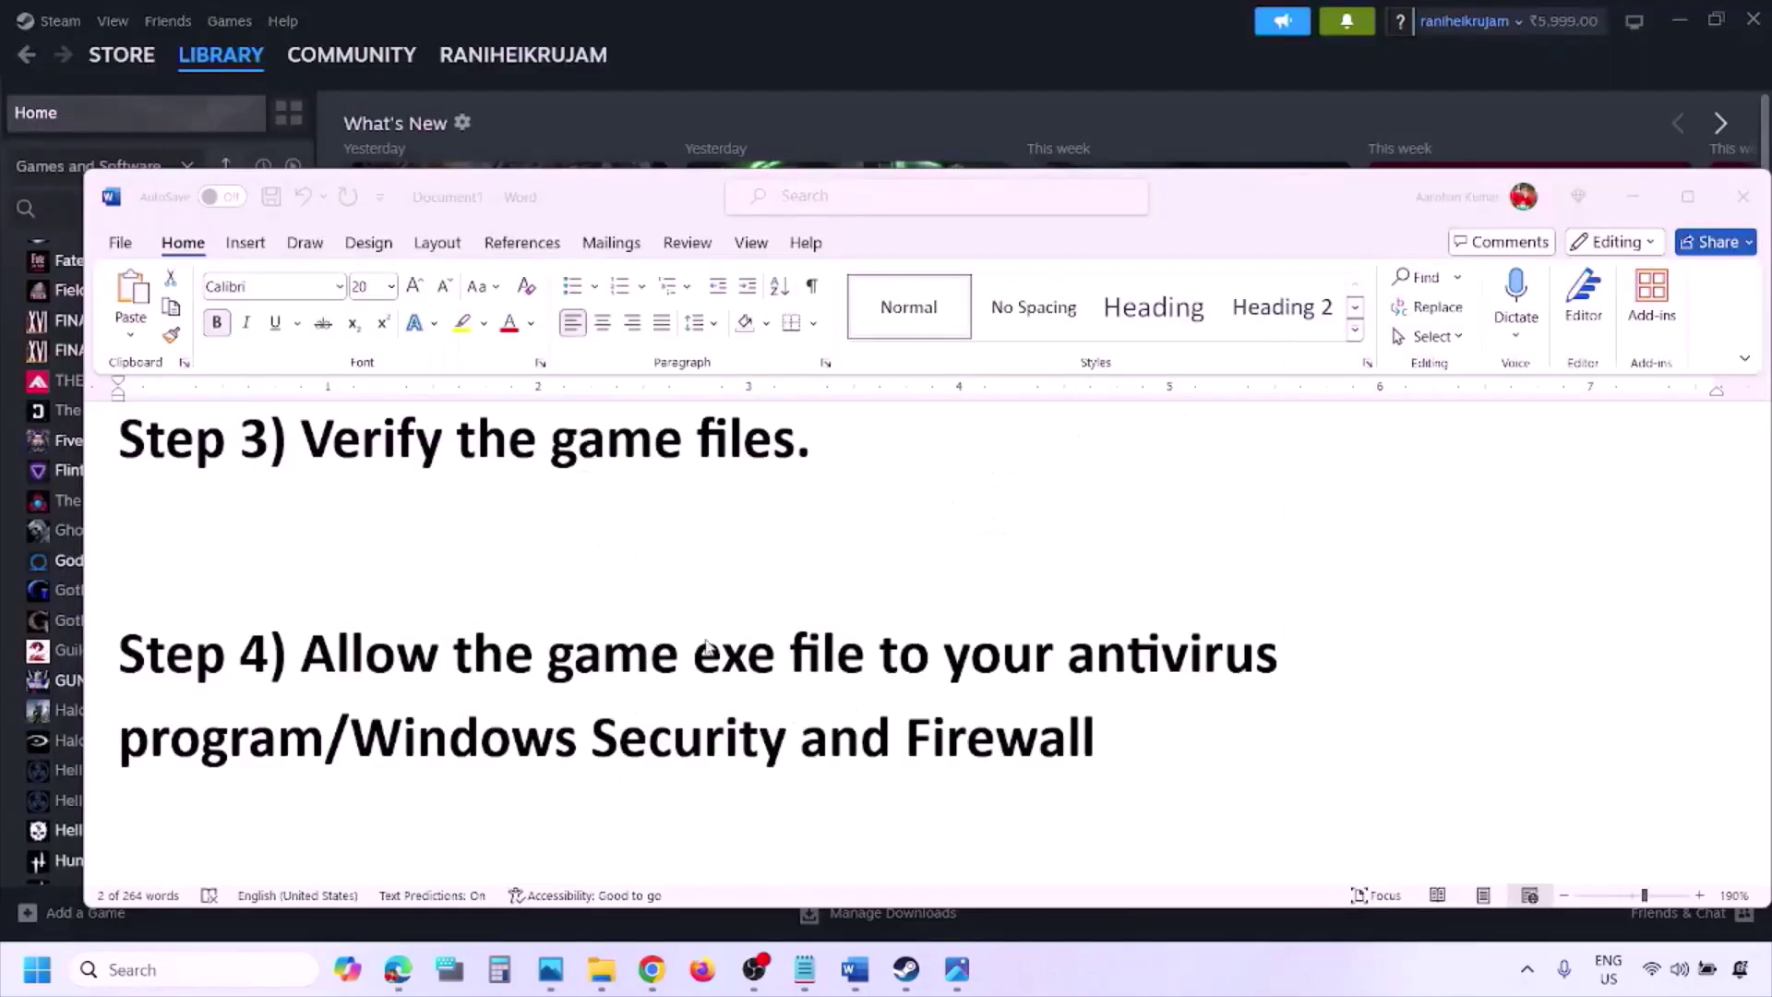
scroll(633, 645, down, 3)
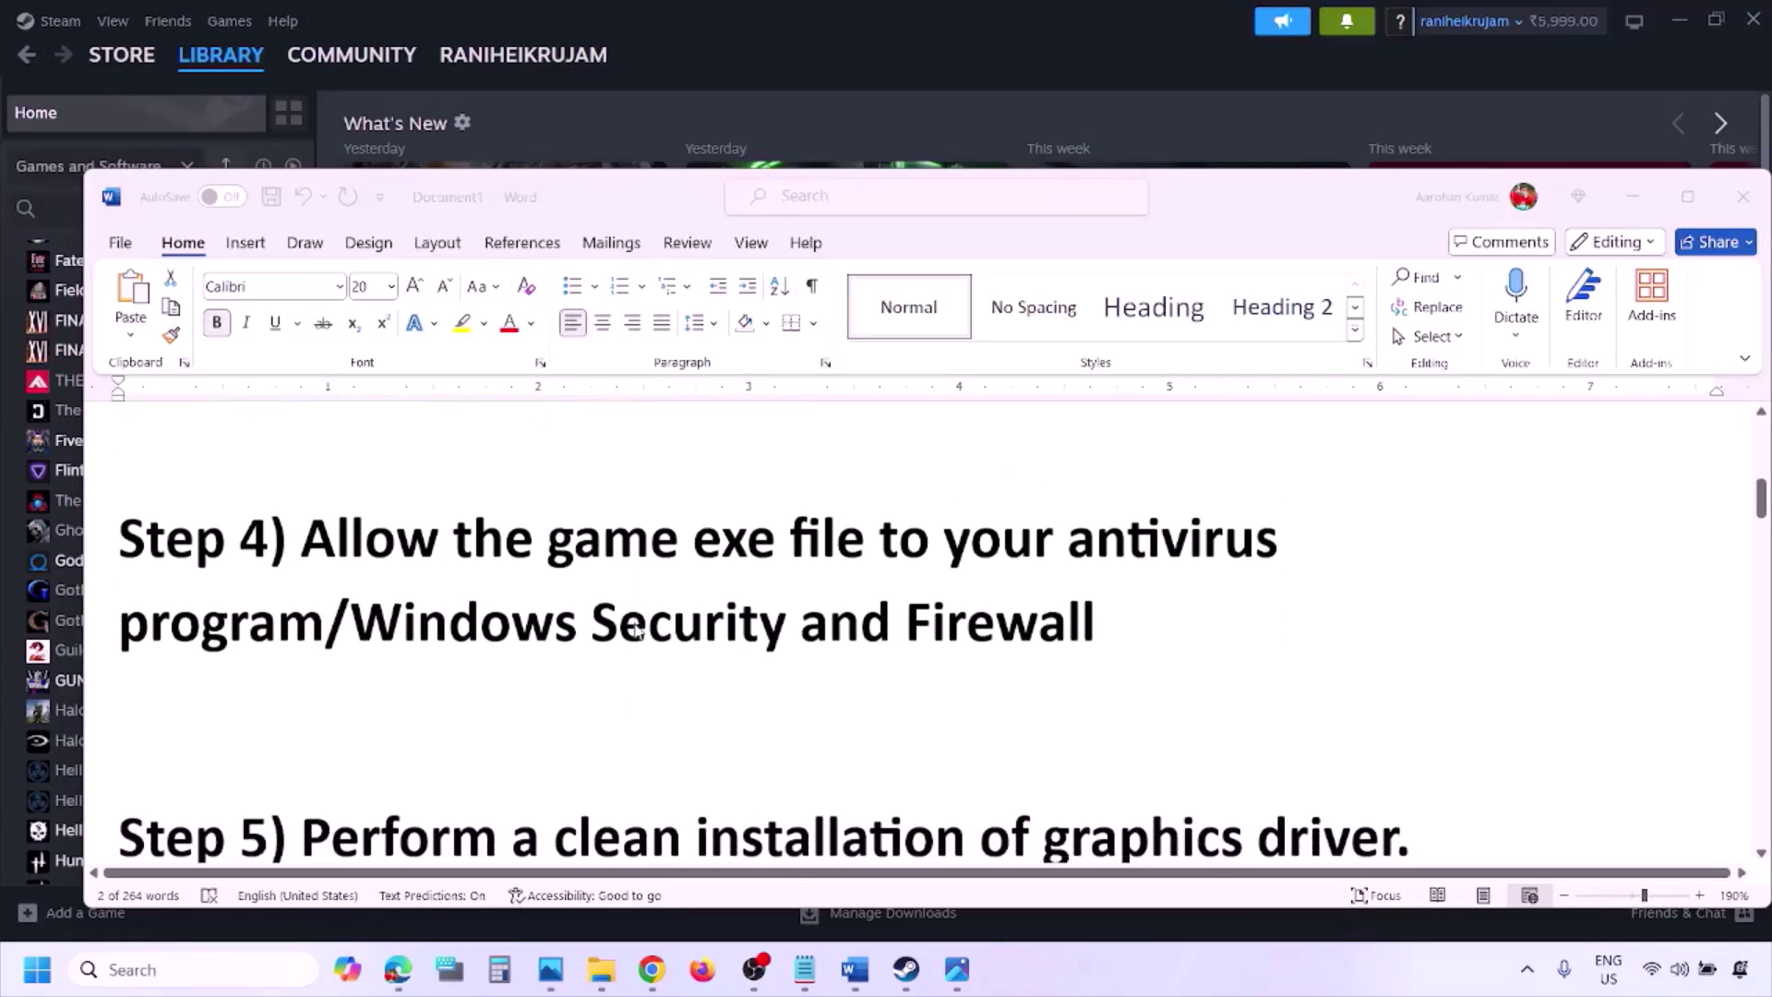
scroll(578, 663, down, 2)
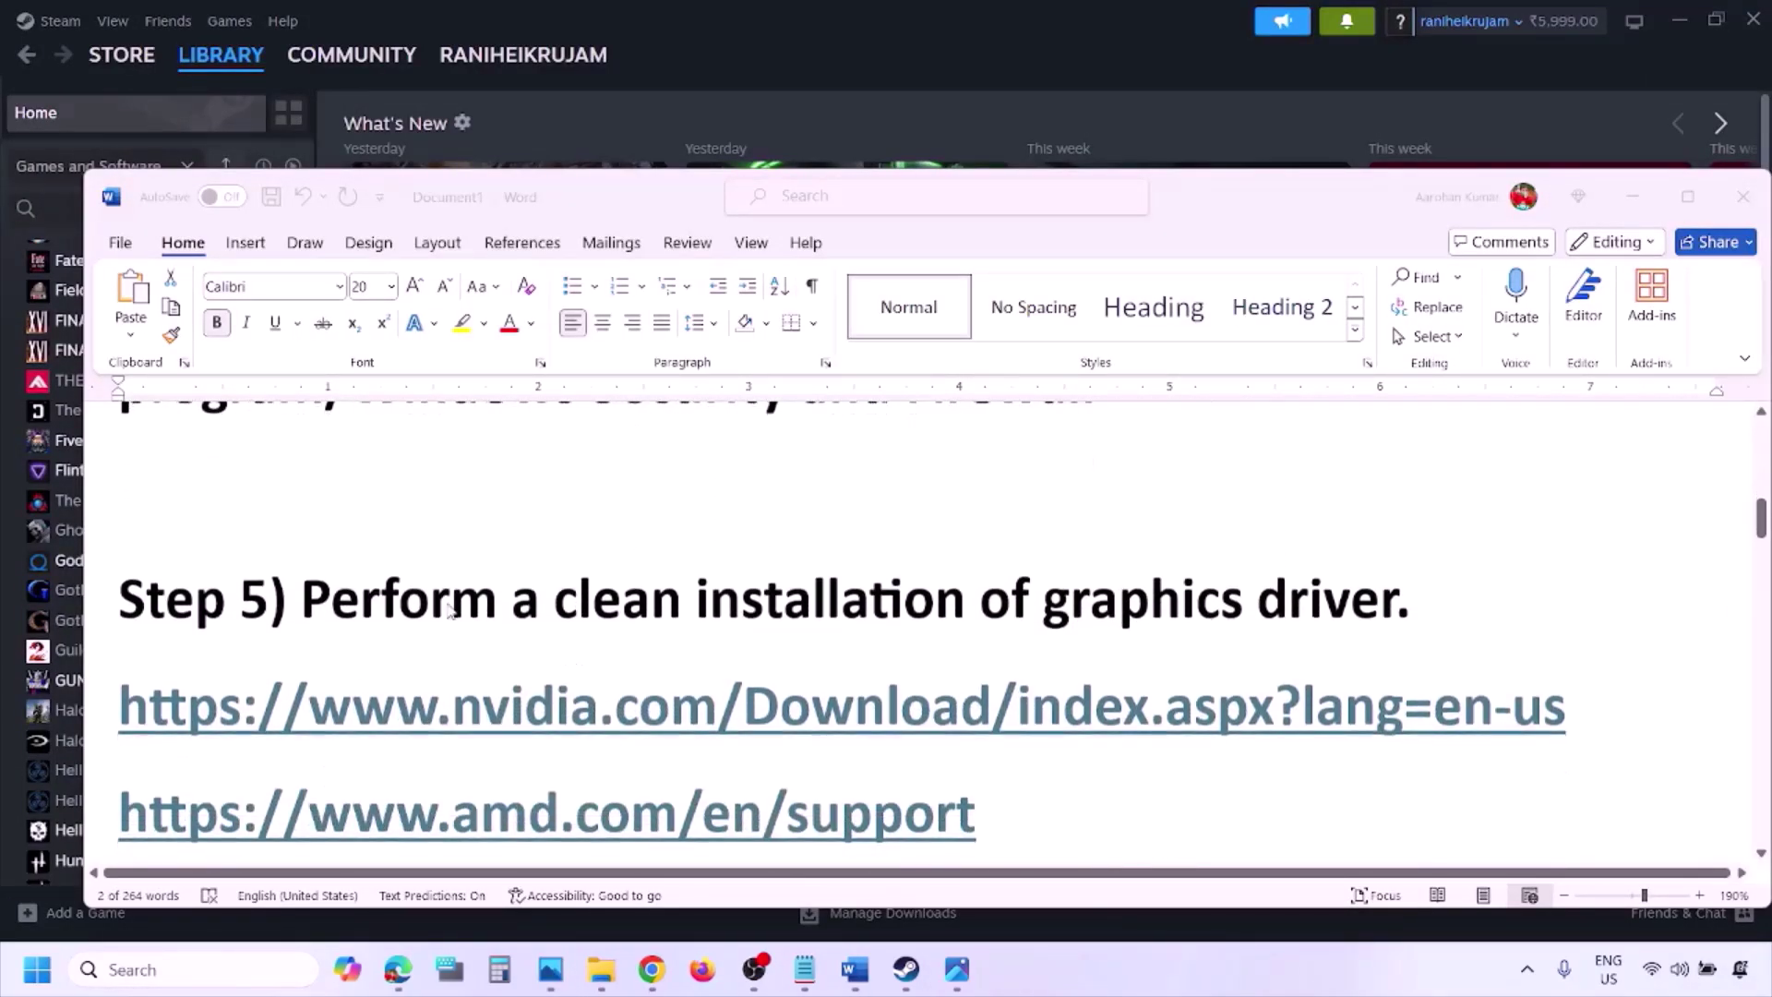
double_click(438, 602)
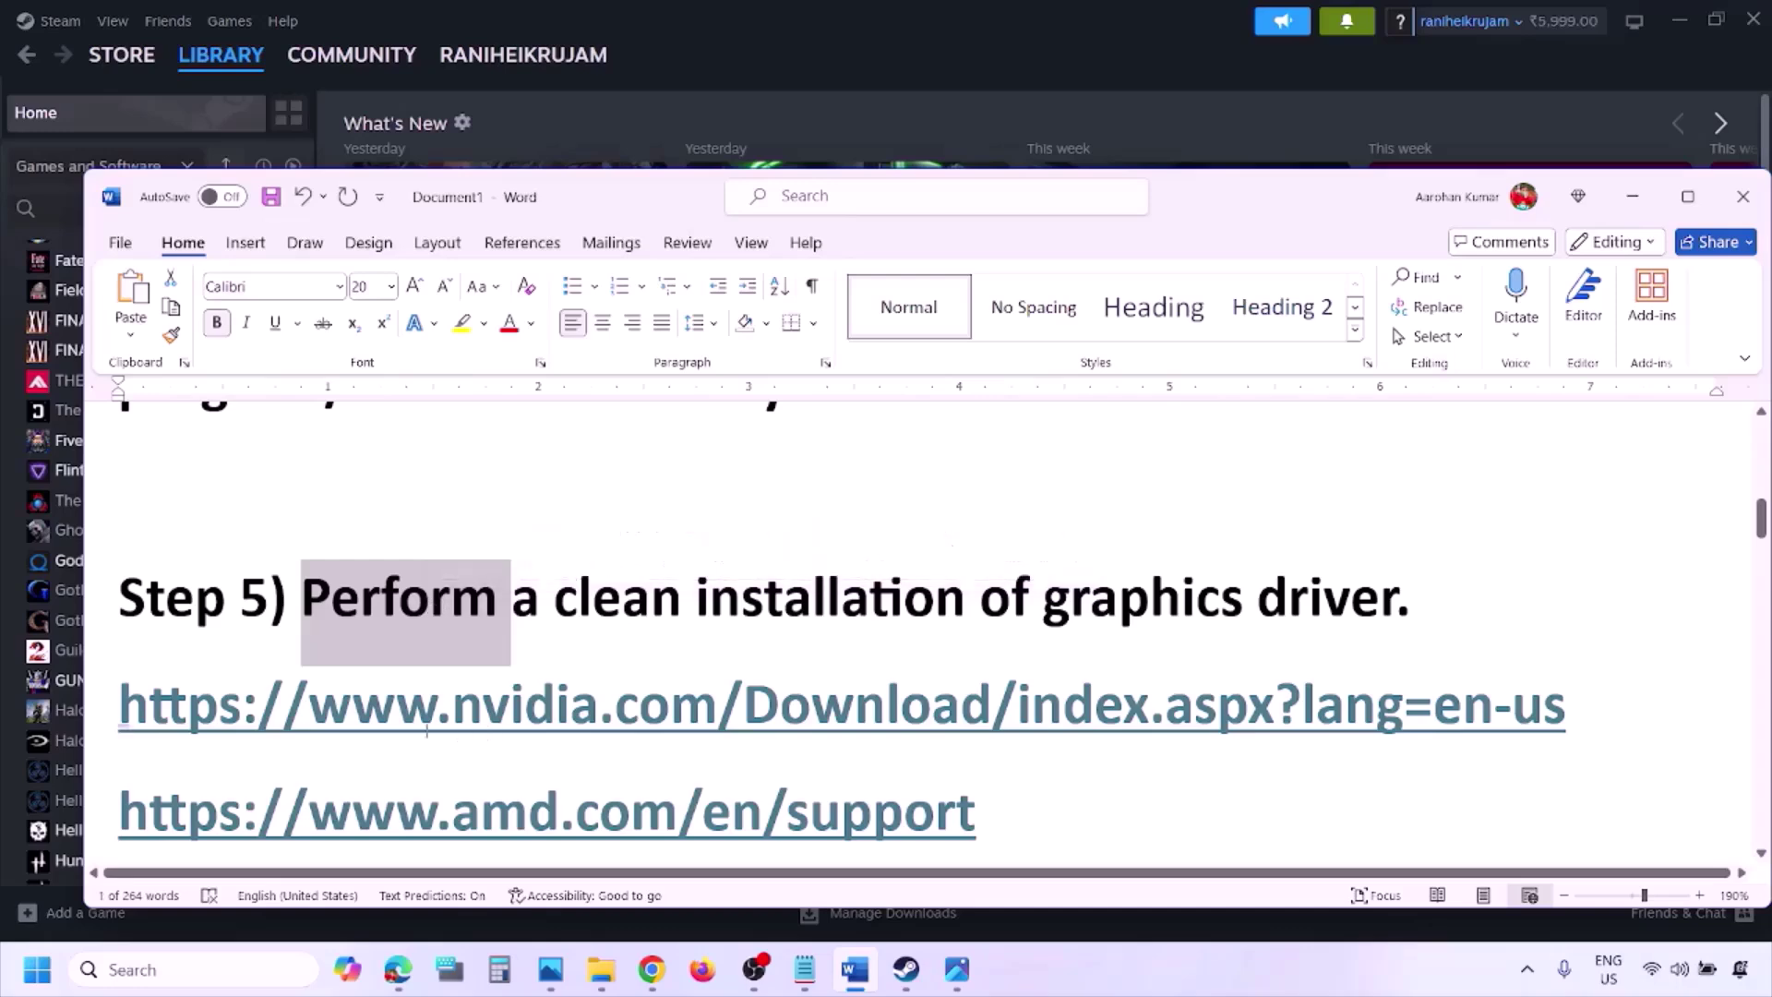
drag(392, 720, 633, 720)
scroll(633, 720, down, 1)
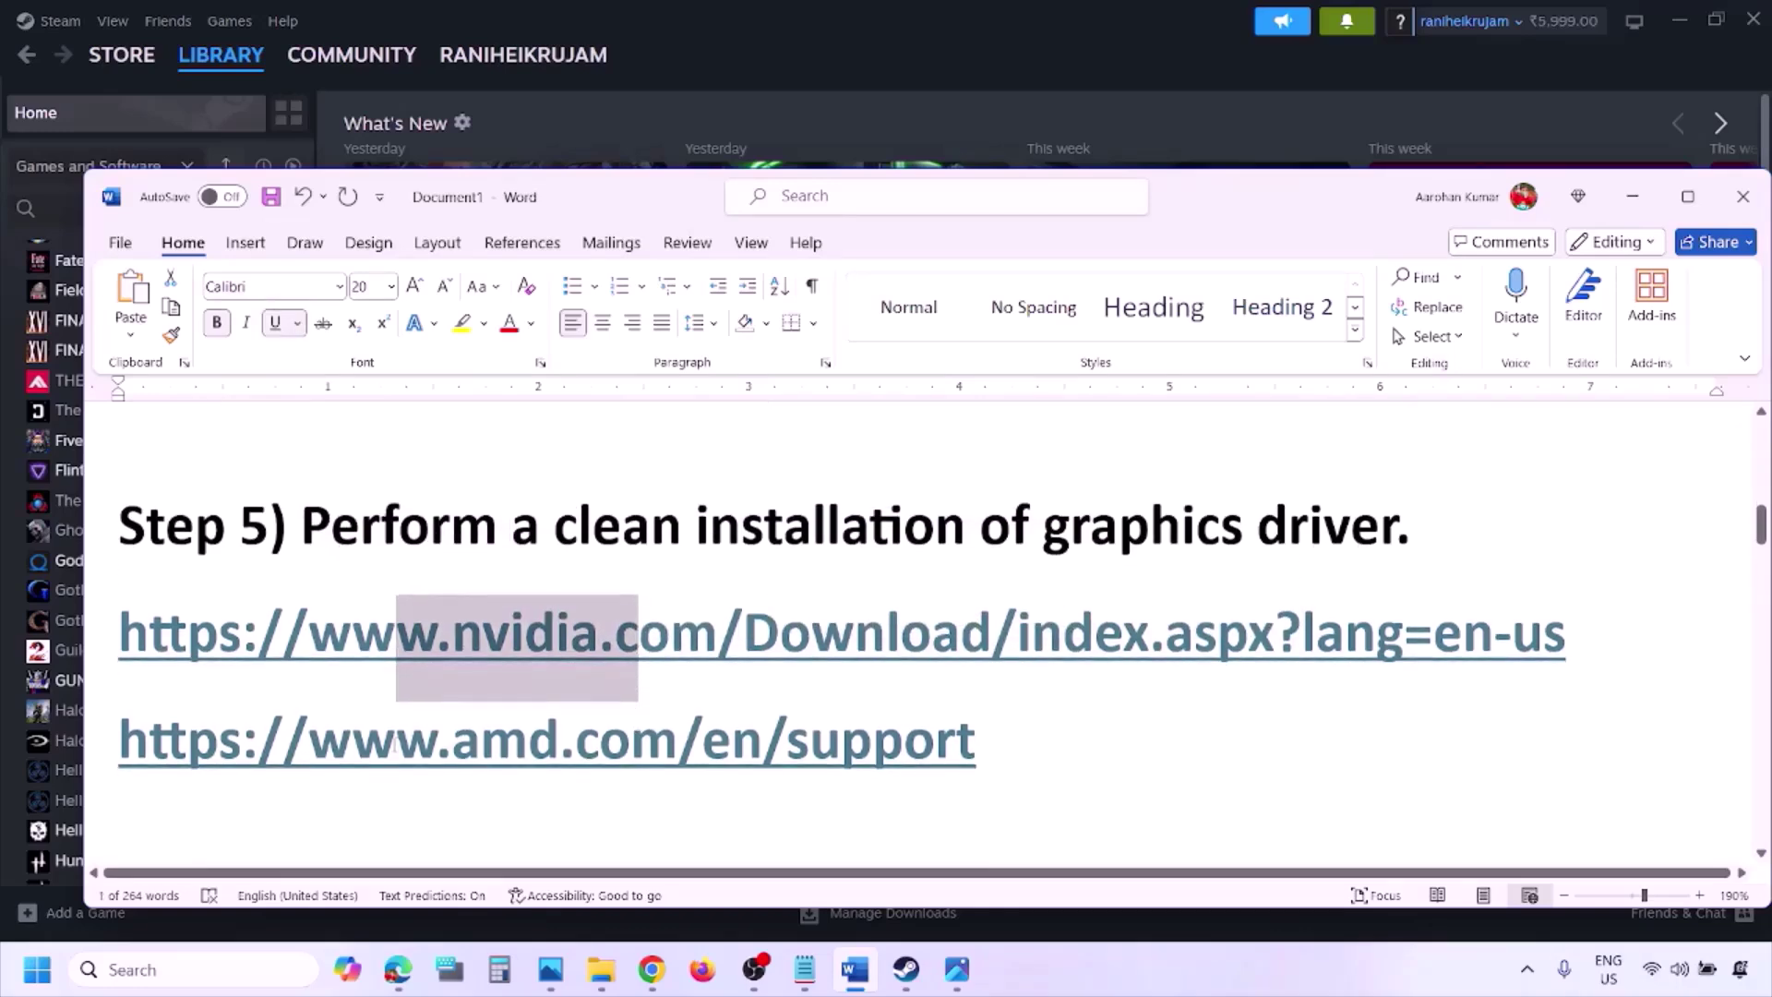
drag(394, 729, 1049, 800)
click(1164, 955)
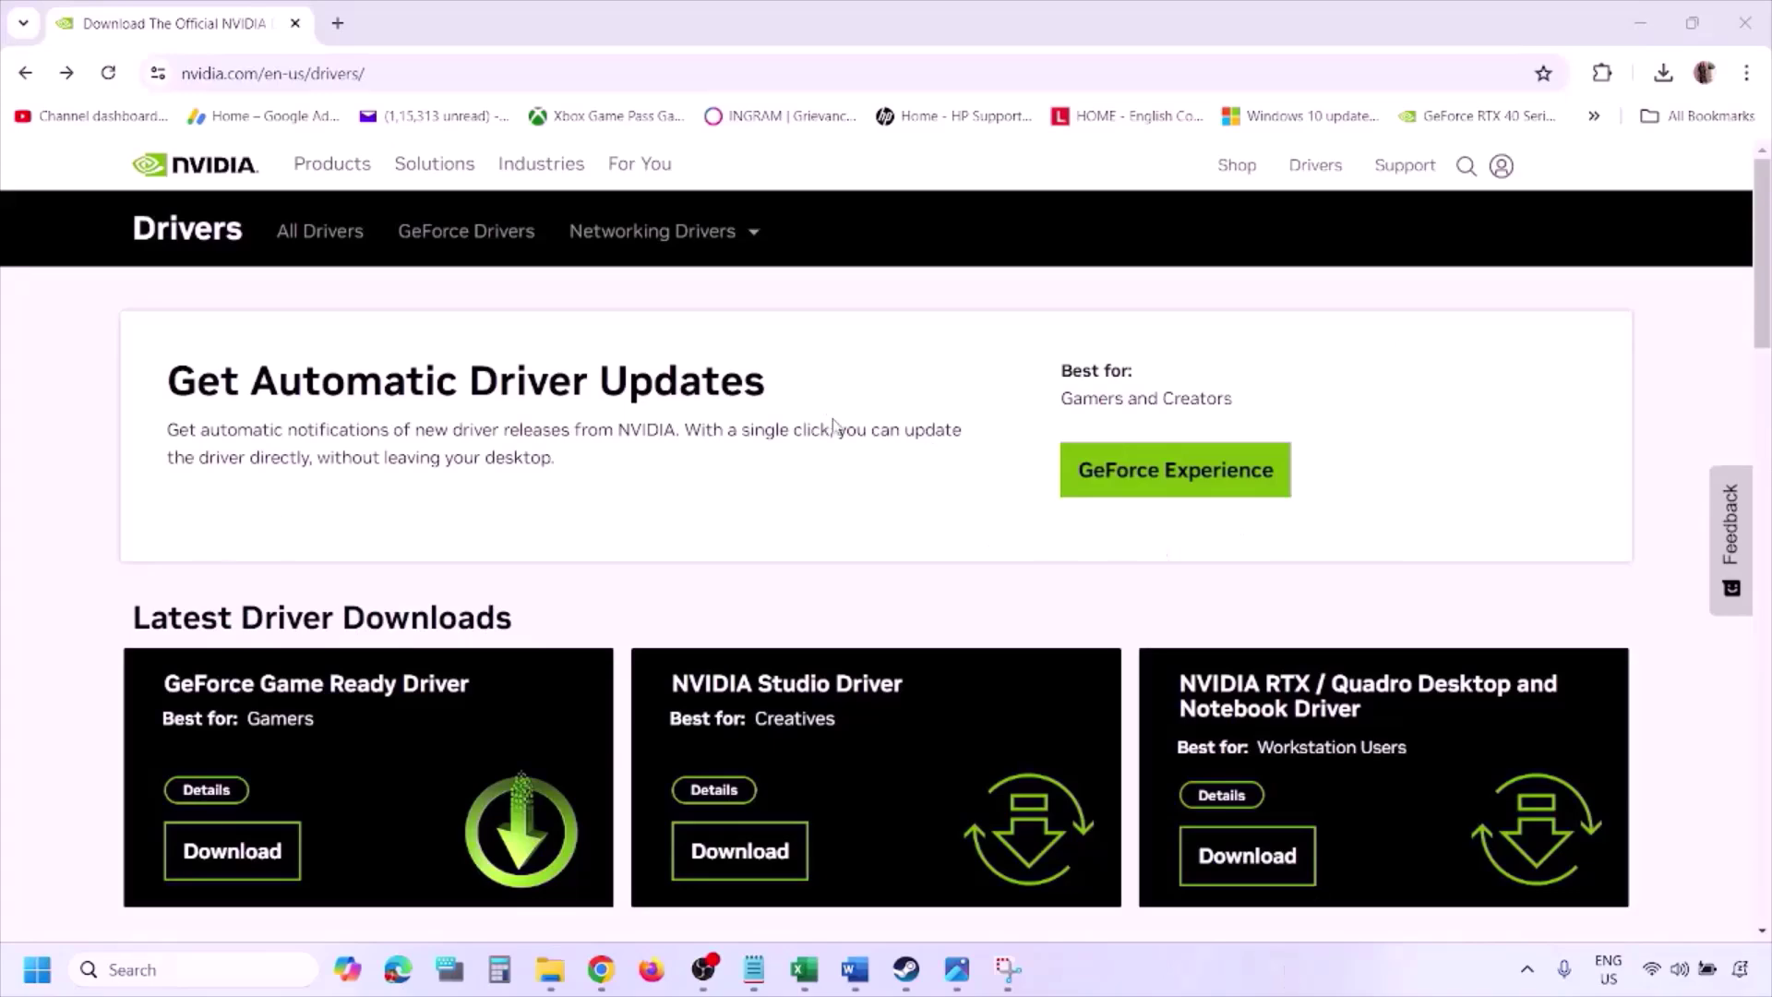
On NVIDIA's drivers page in Chrome, search for the GeForce RTX 3050 Laptop GPU driver with Windows 11 as the operating system
scroll(413, 565, down, 8)
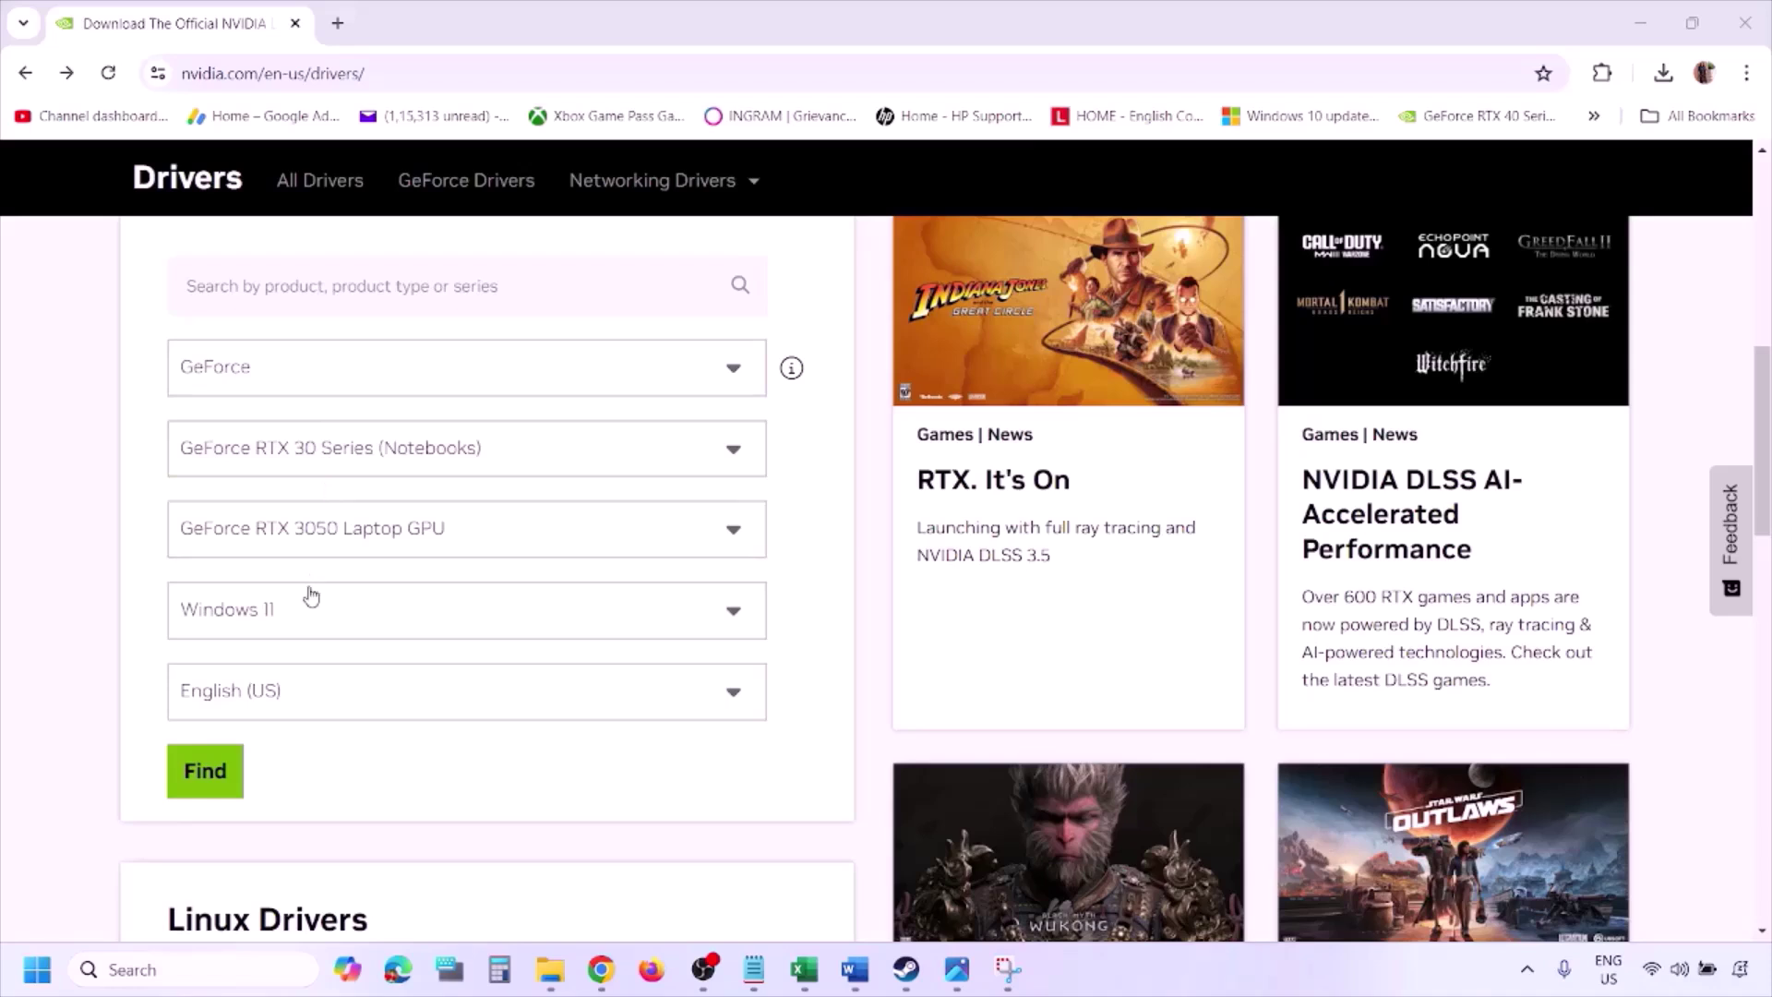
click(294, 616)
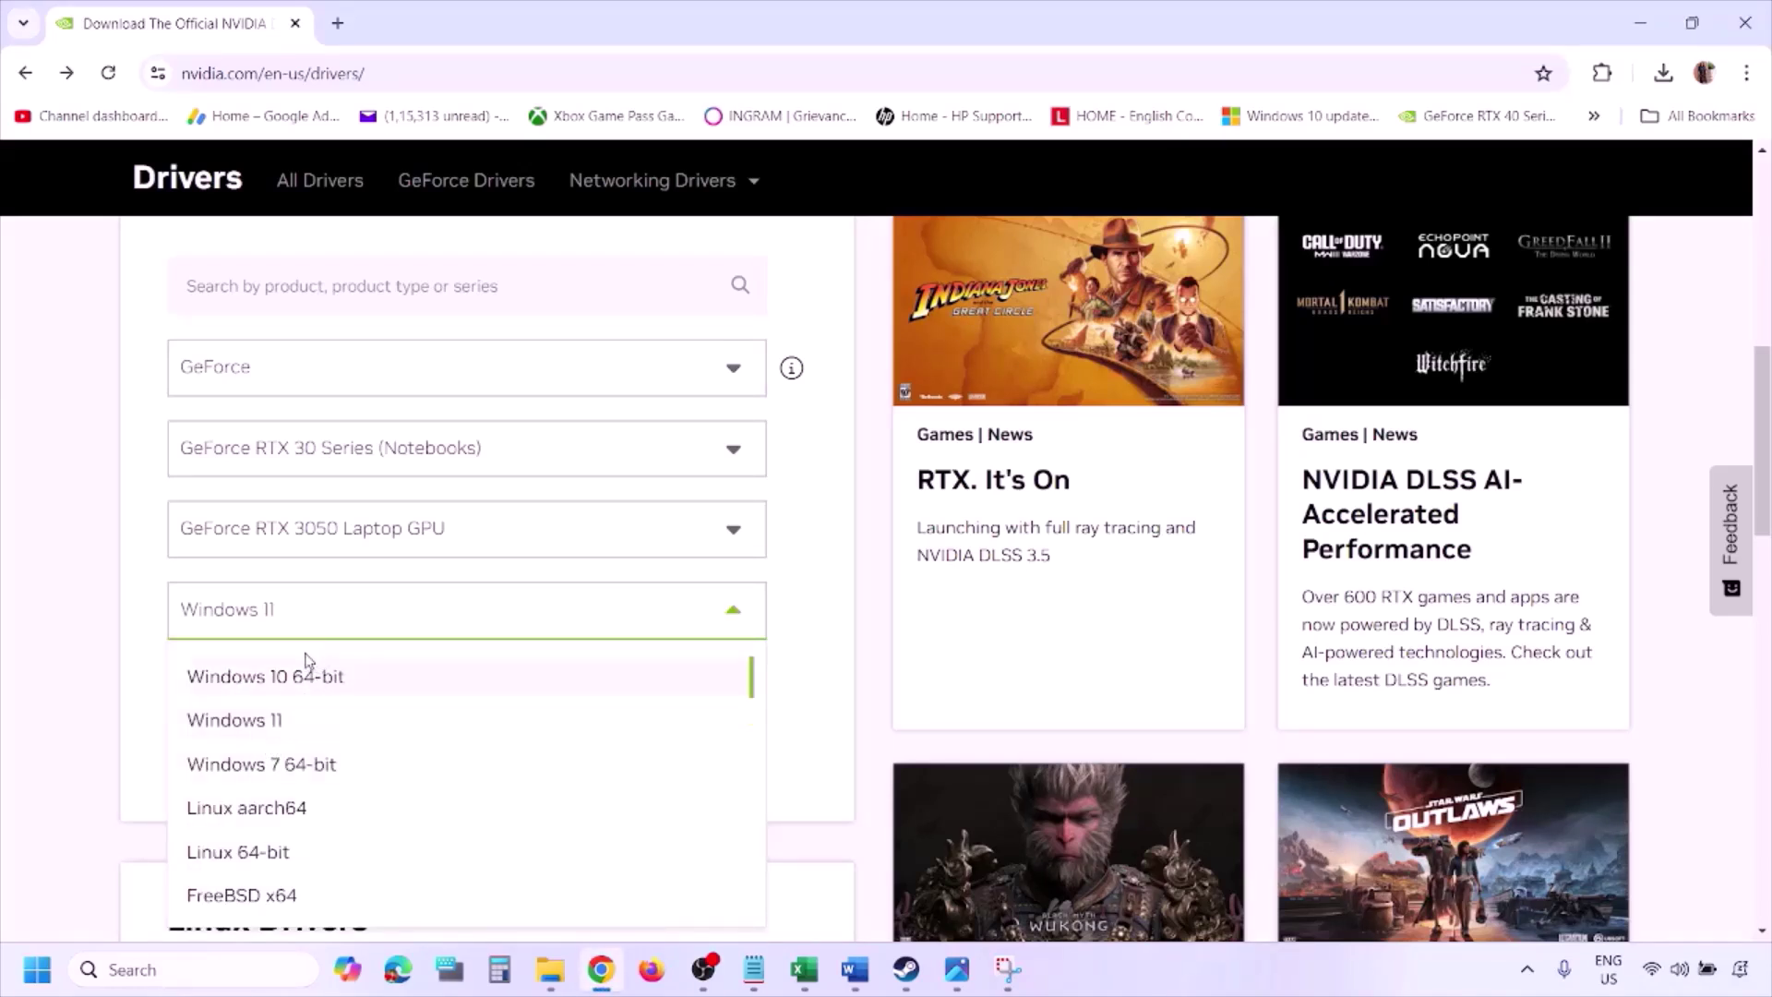
click(258, 723)
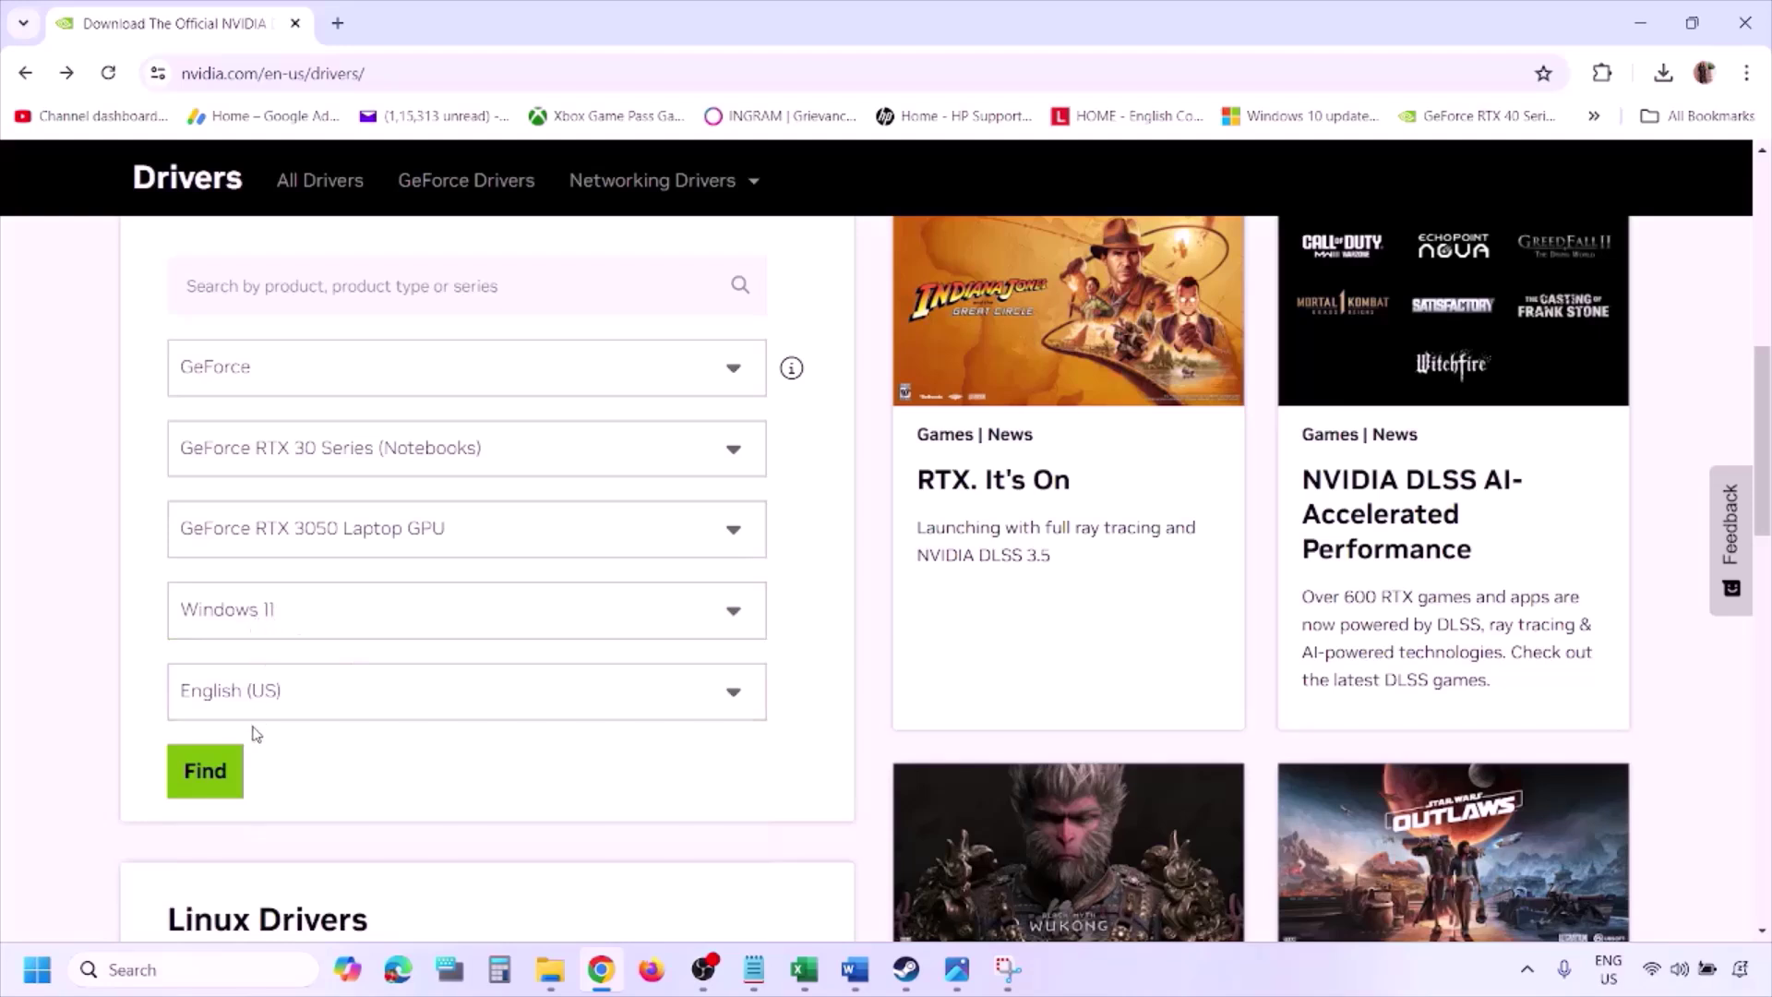
click(203, 773)
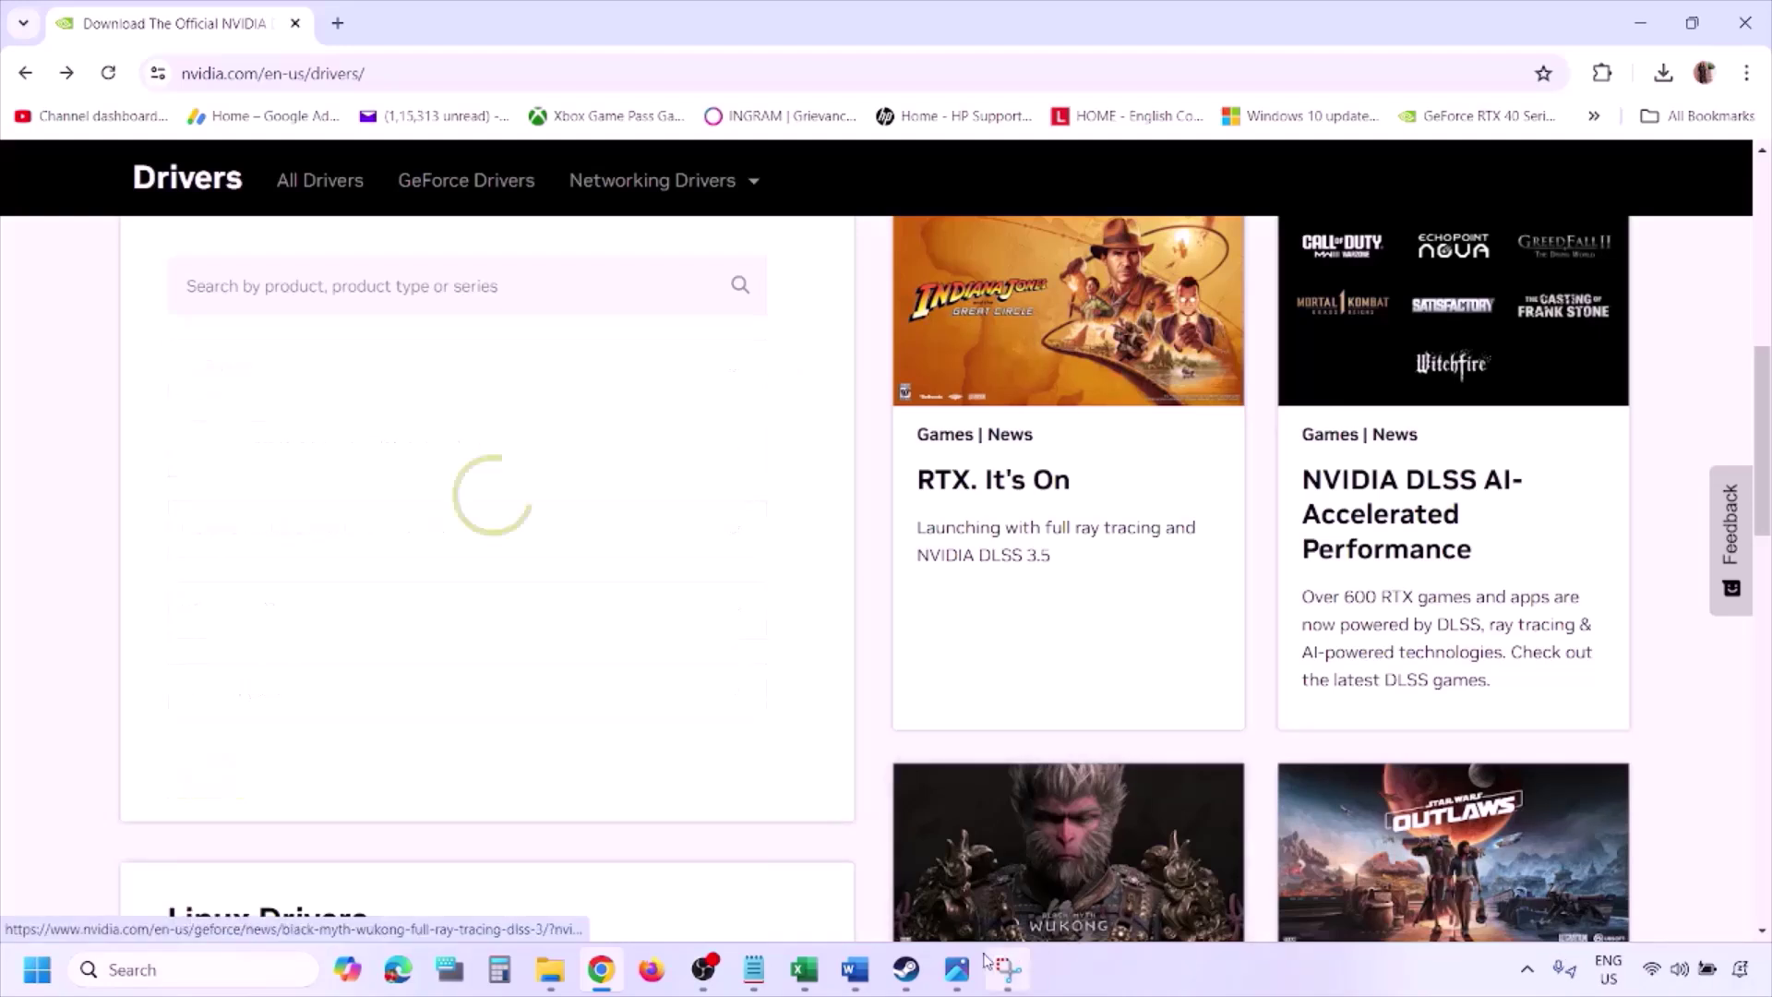
Switch to Photos and view the NVIDIA driver download and clean installation screenshots from 1.png through 5.png
click(958, 969)
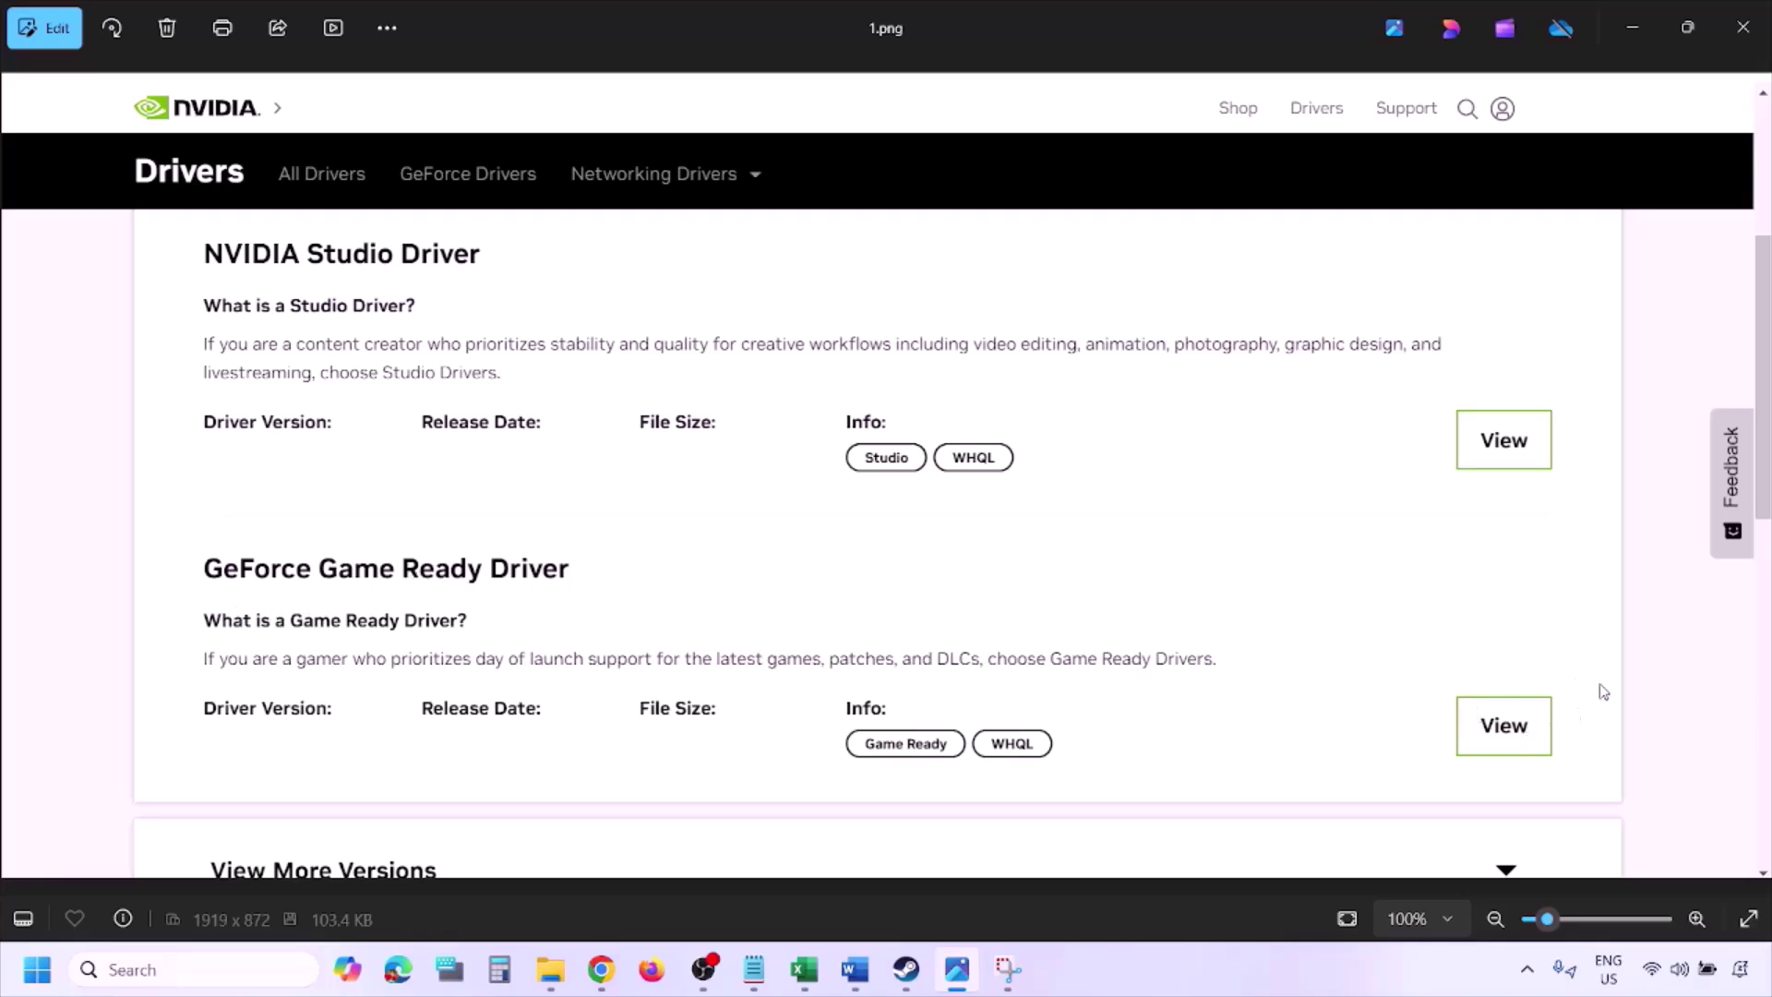
key(Right)
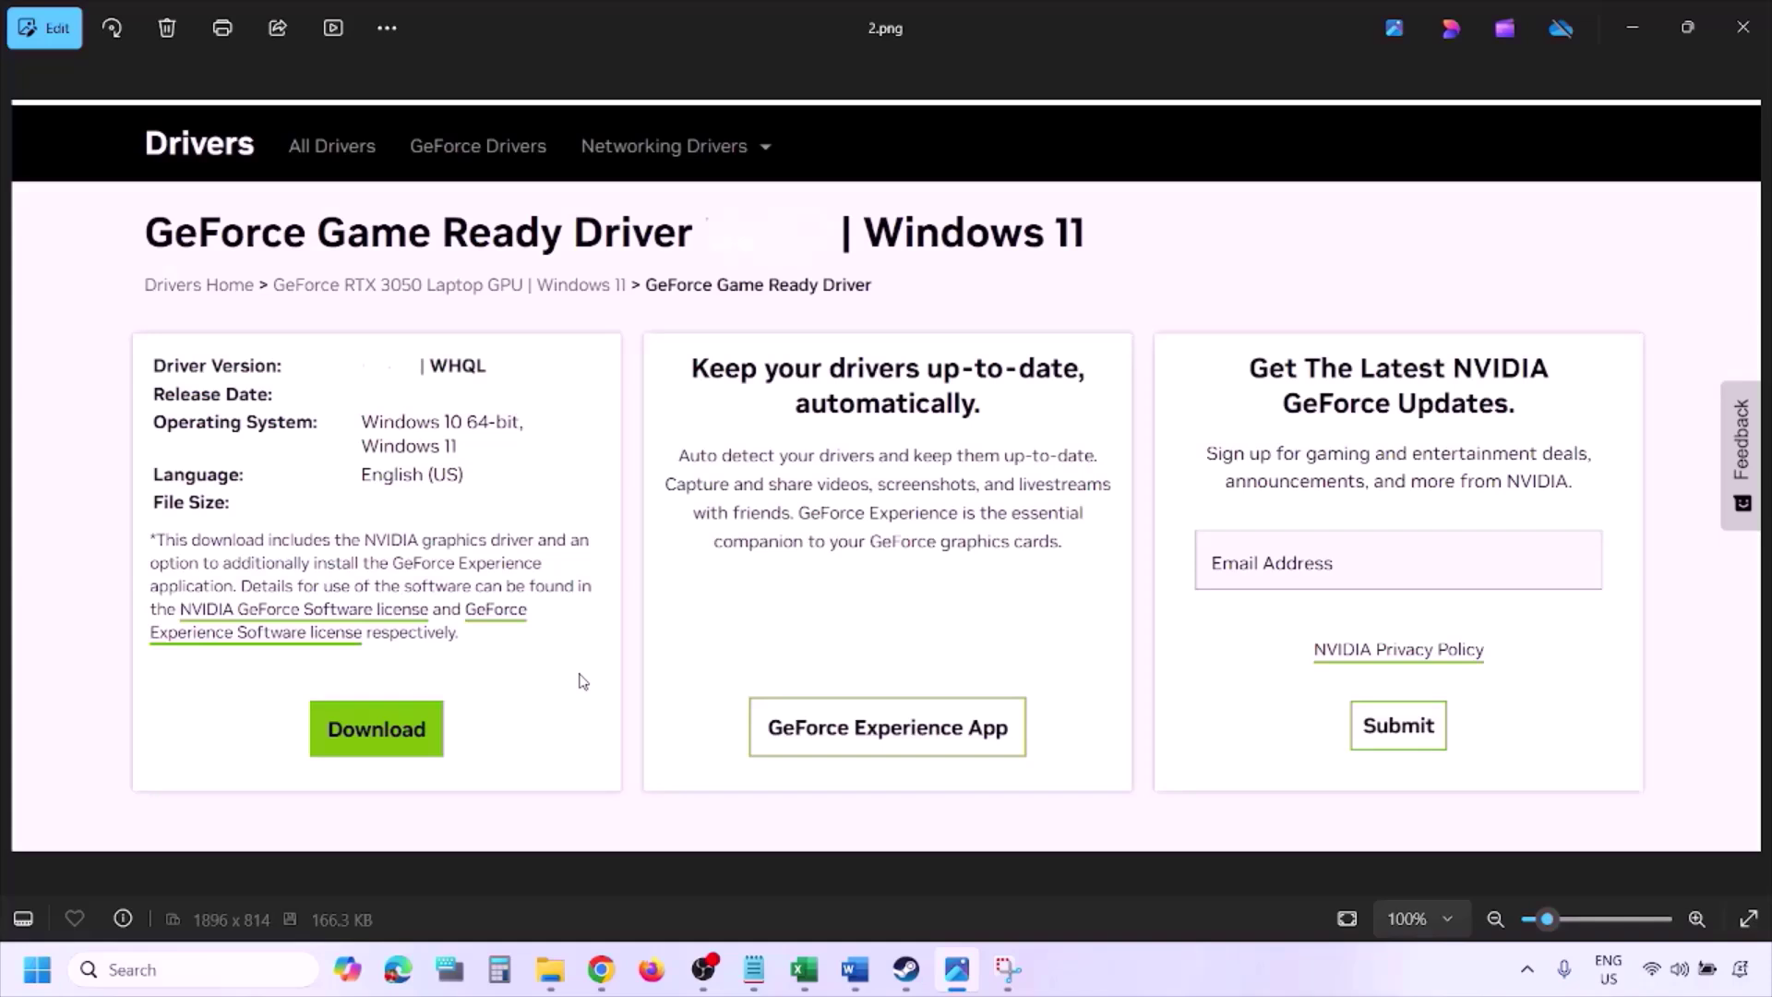
key(Right)
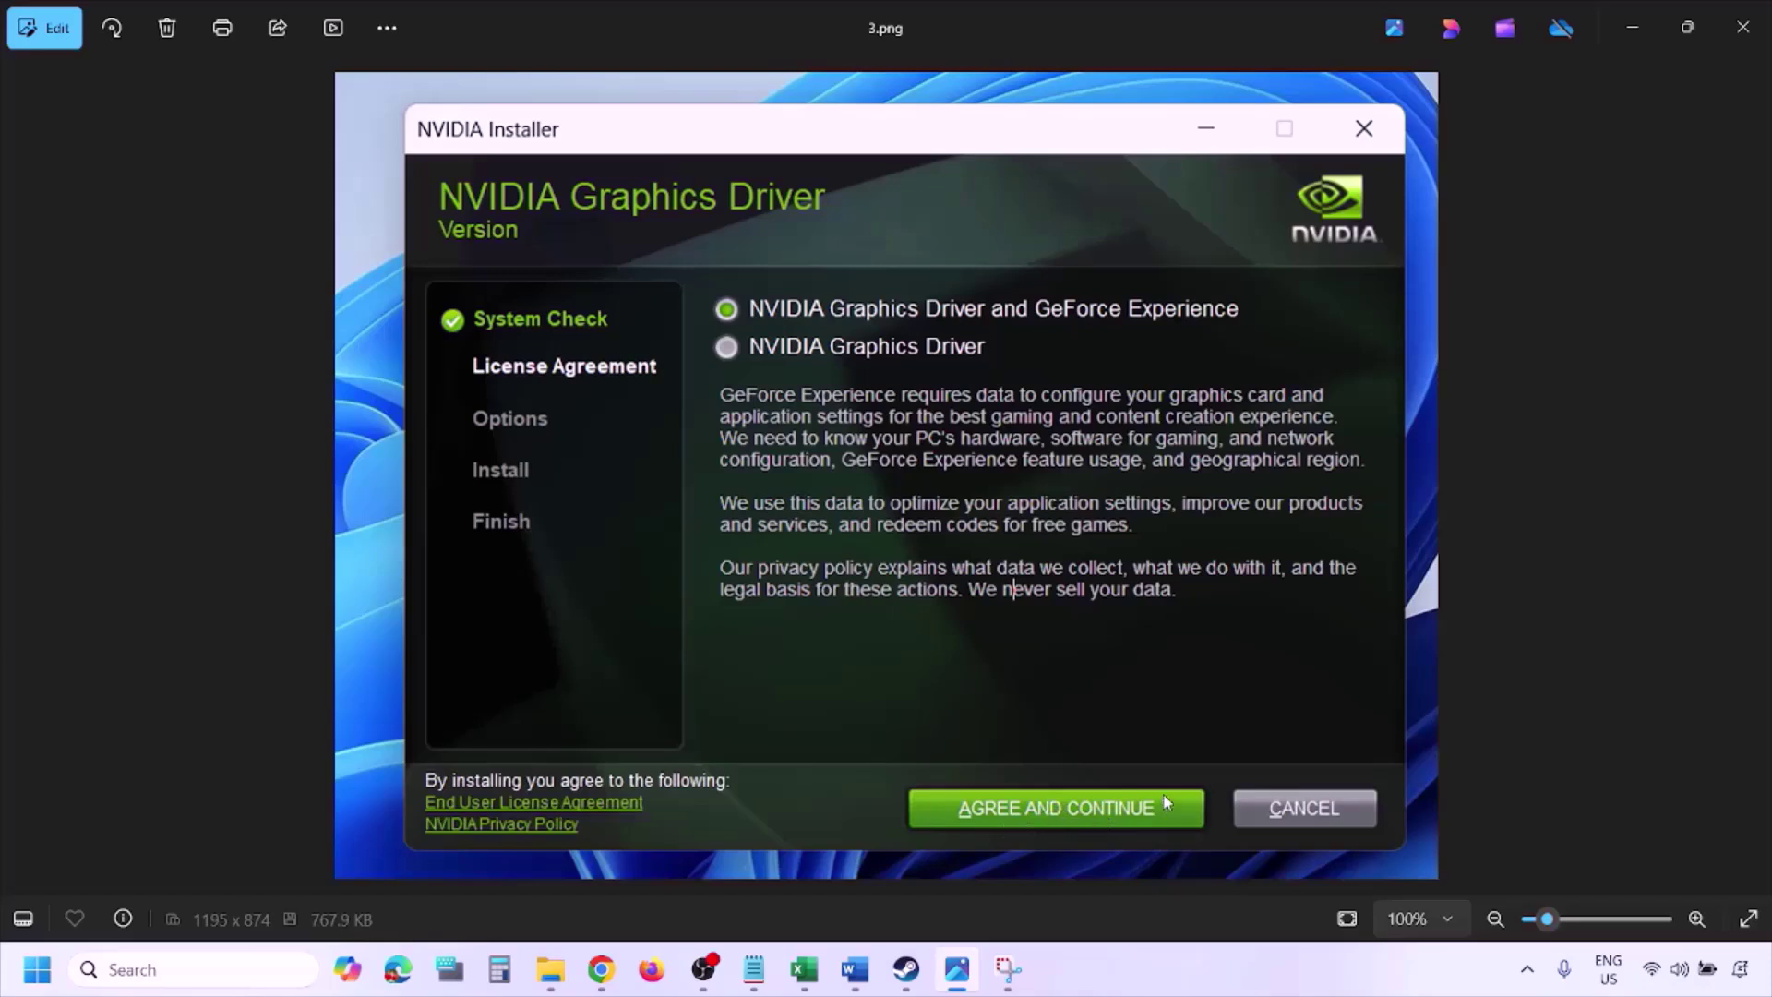
key(Right)
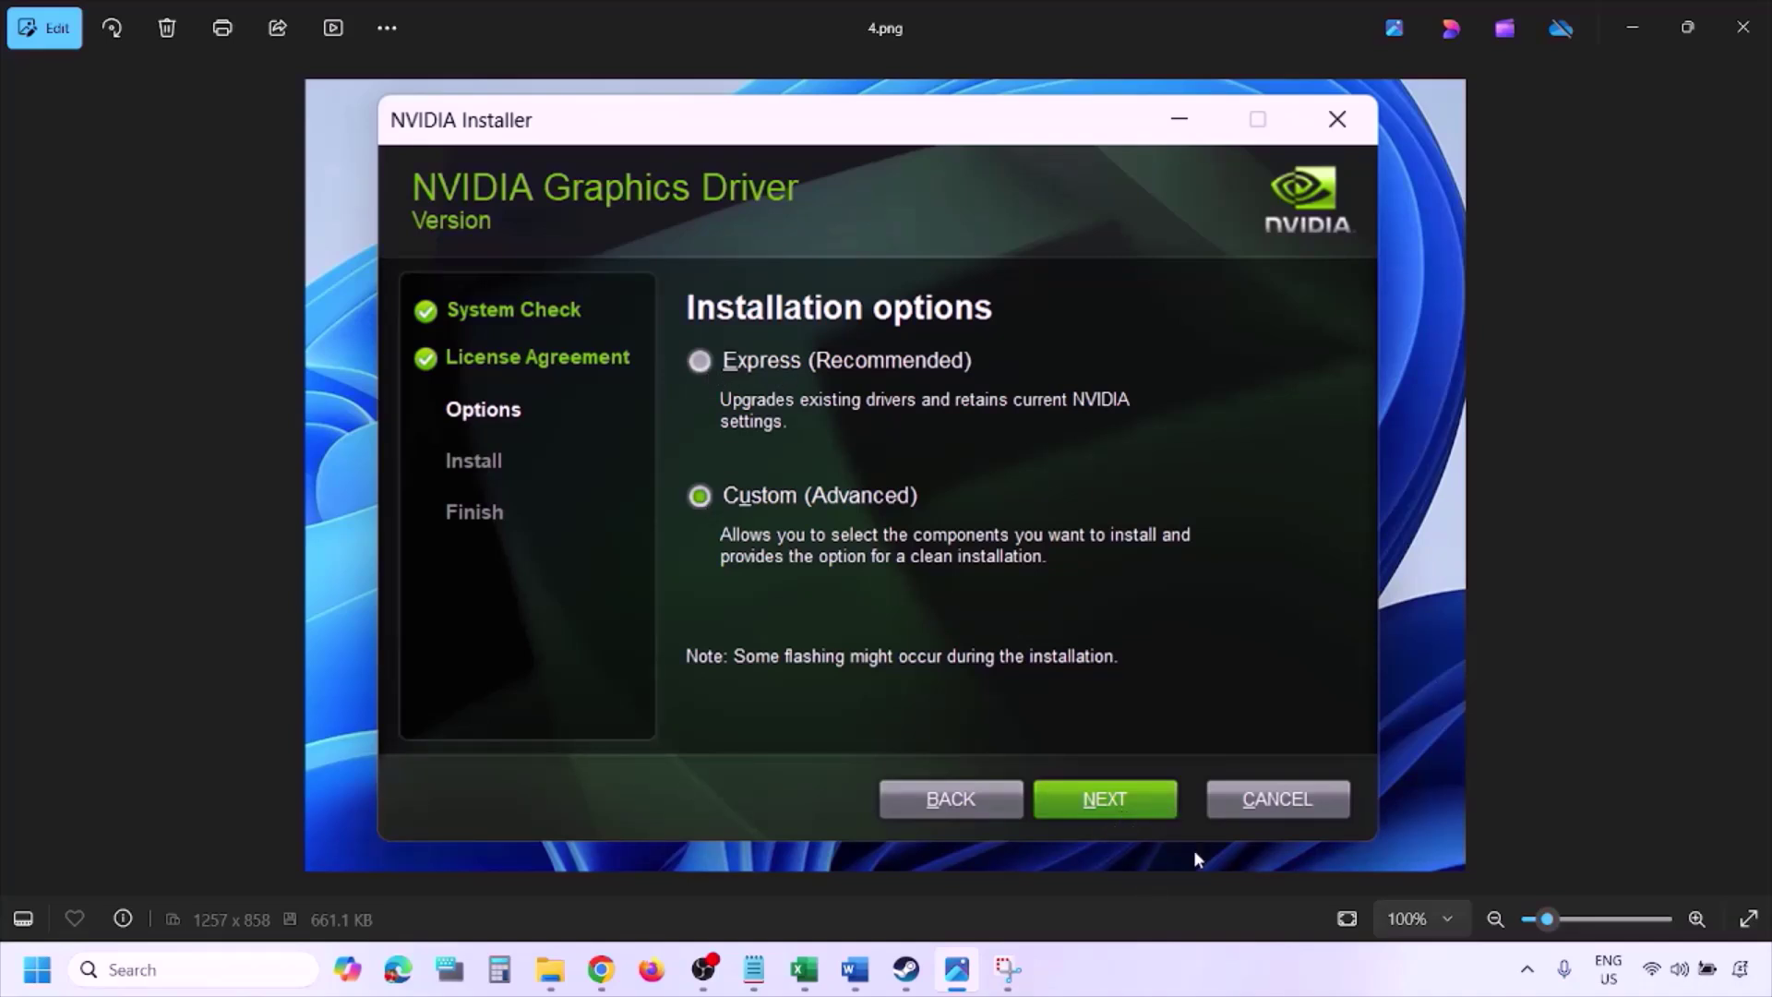
key(Right)
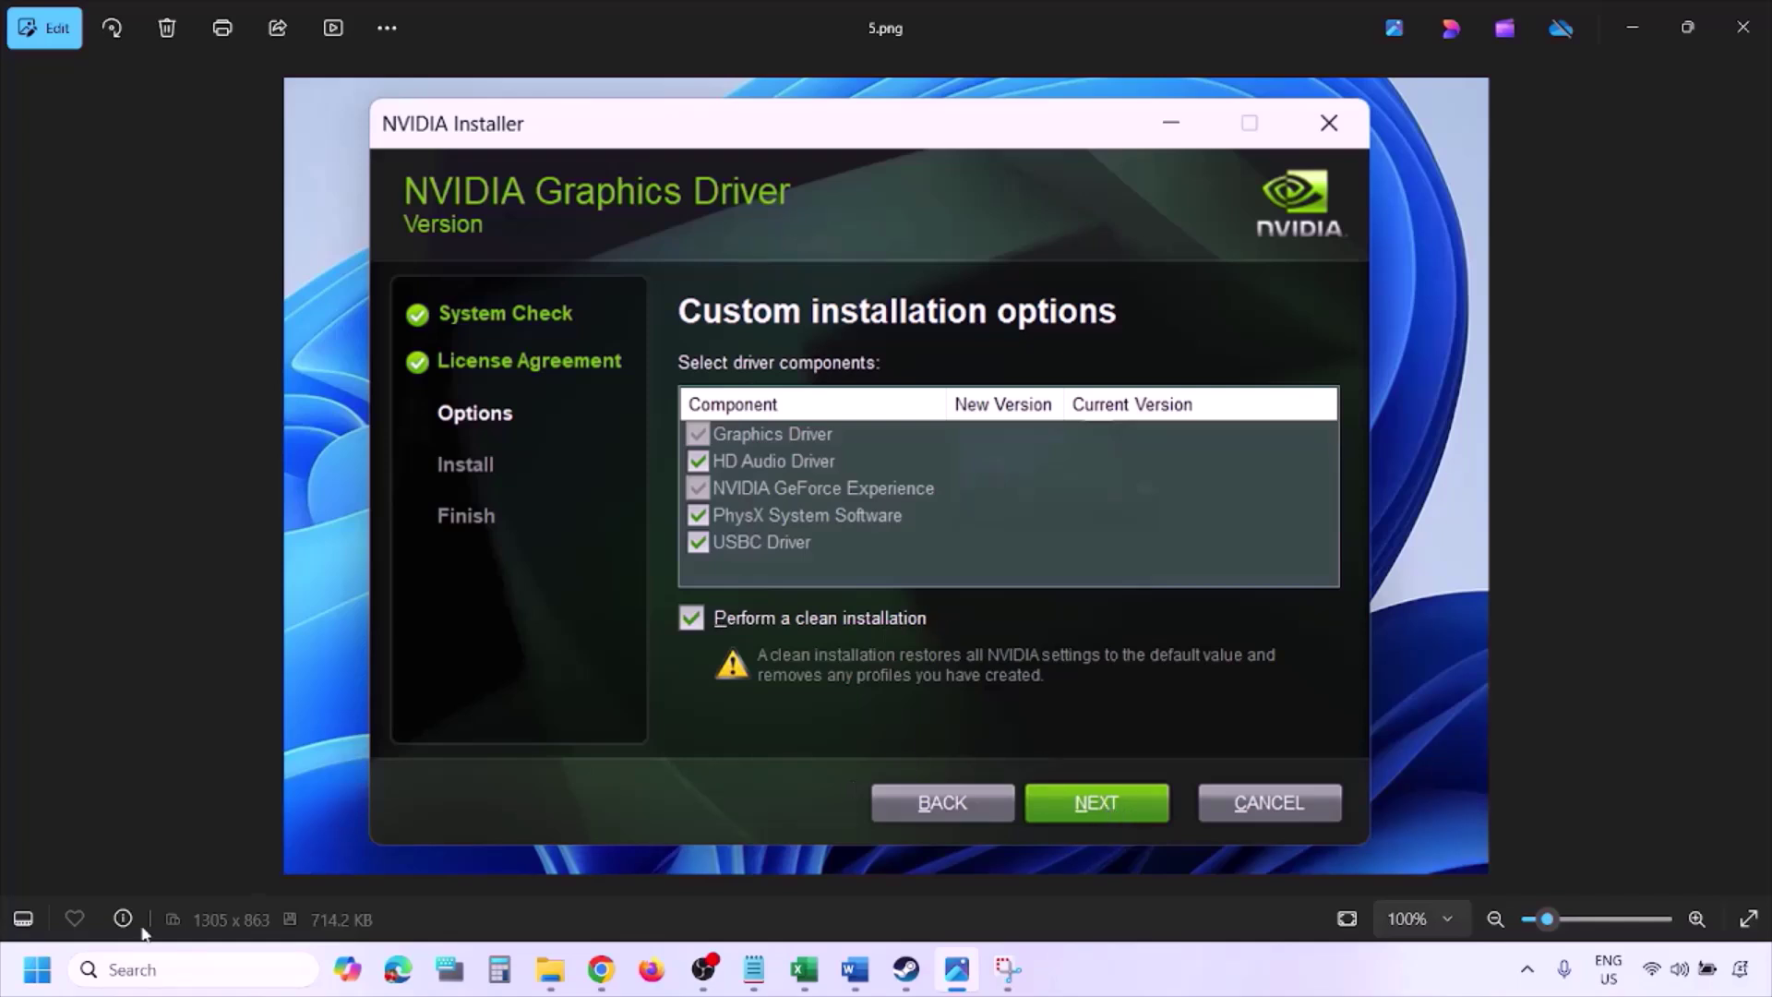
Show the Windows power options that include Restart, and dismiss them without choosing one
click(37, 969)
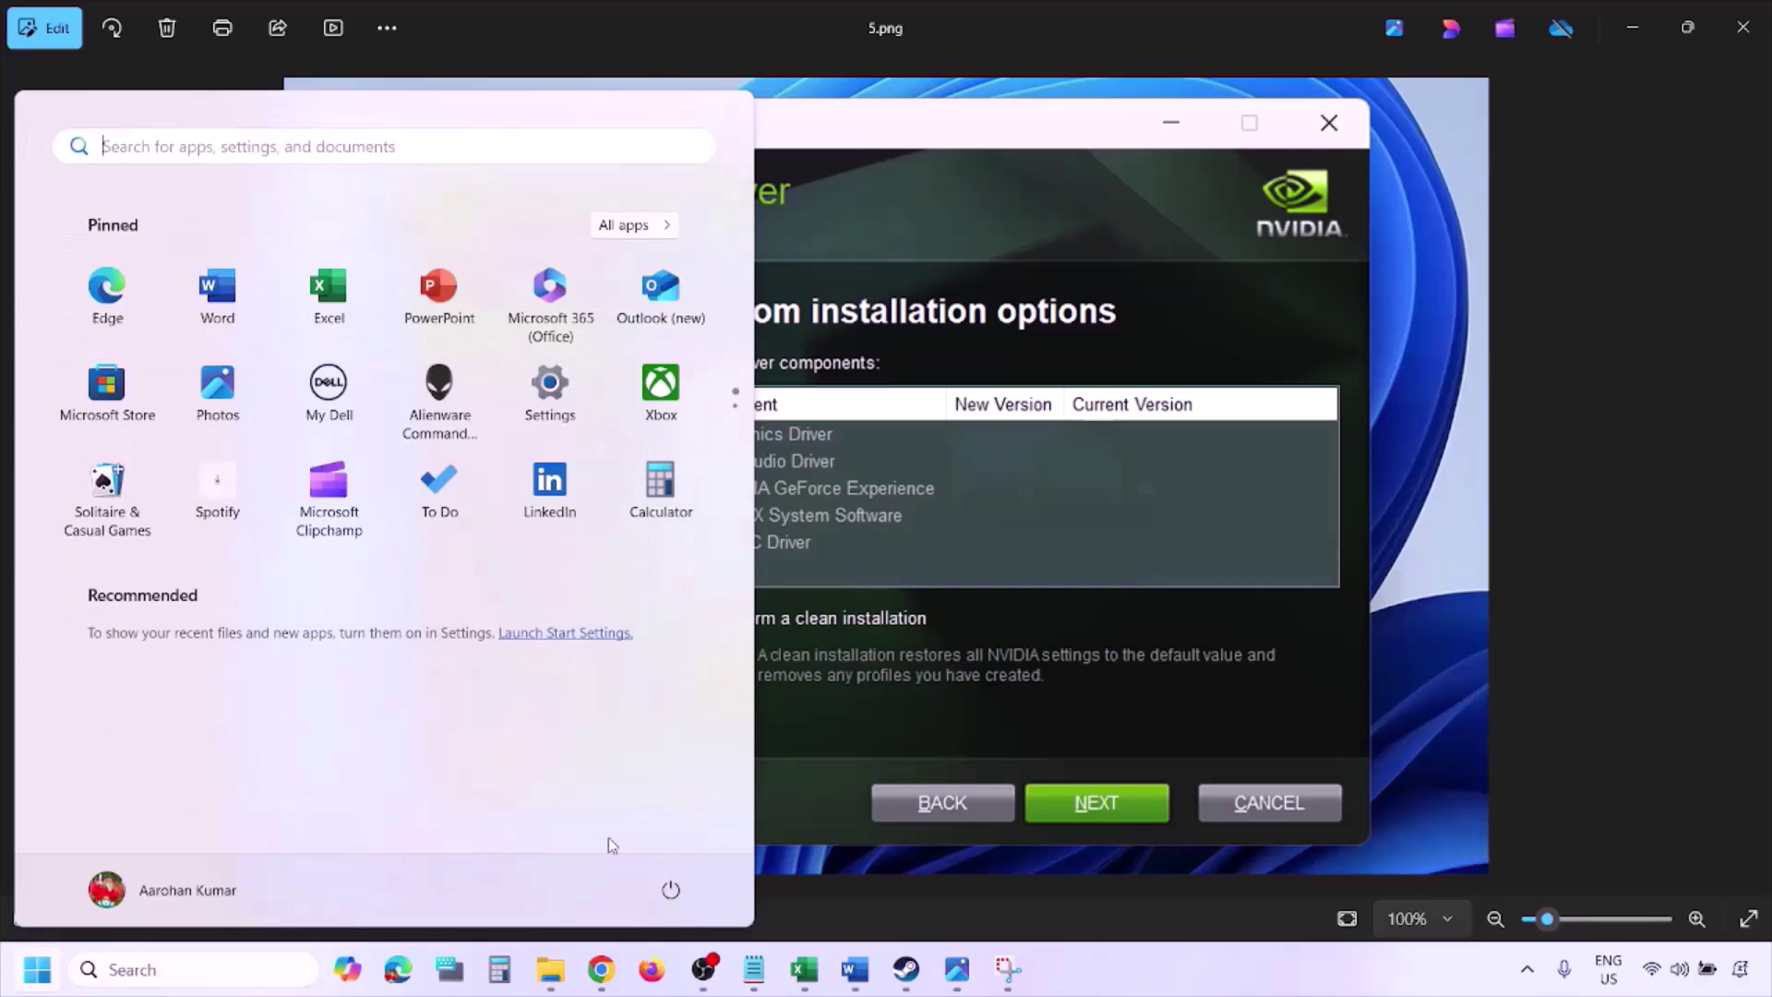
click(671, 890)
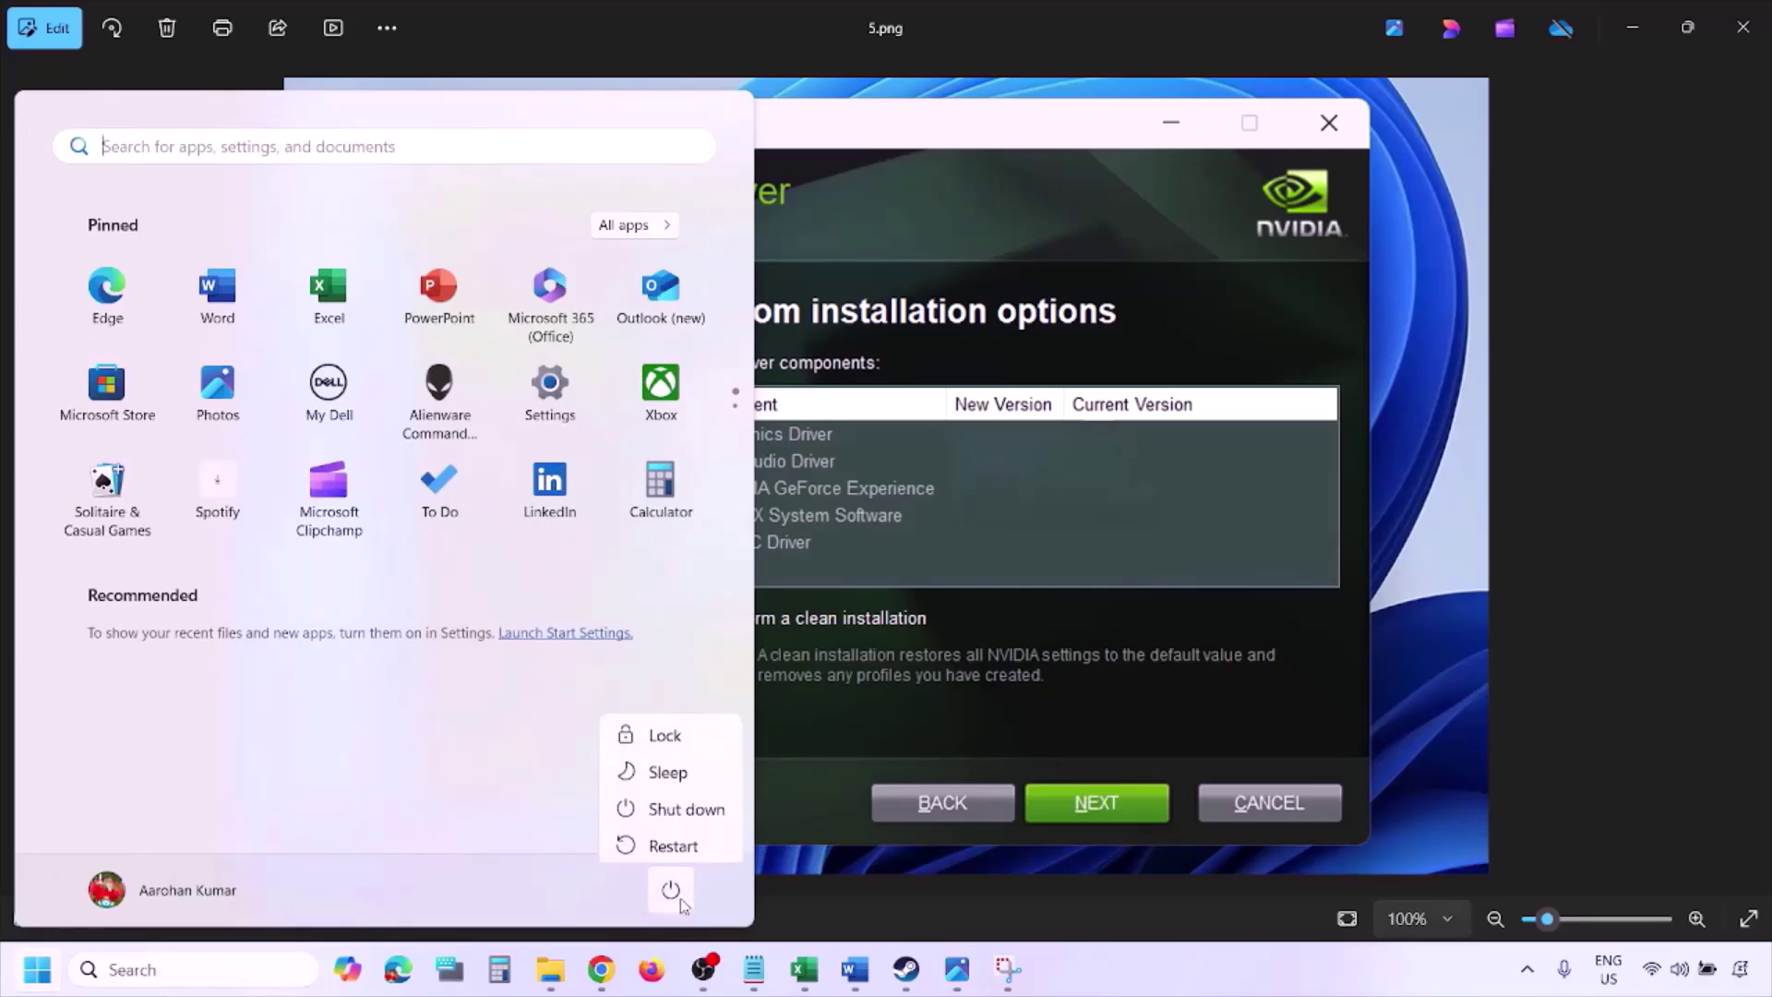
click(1209, 989)
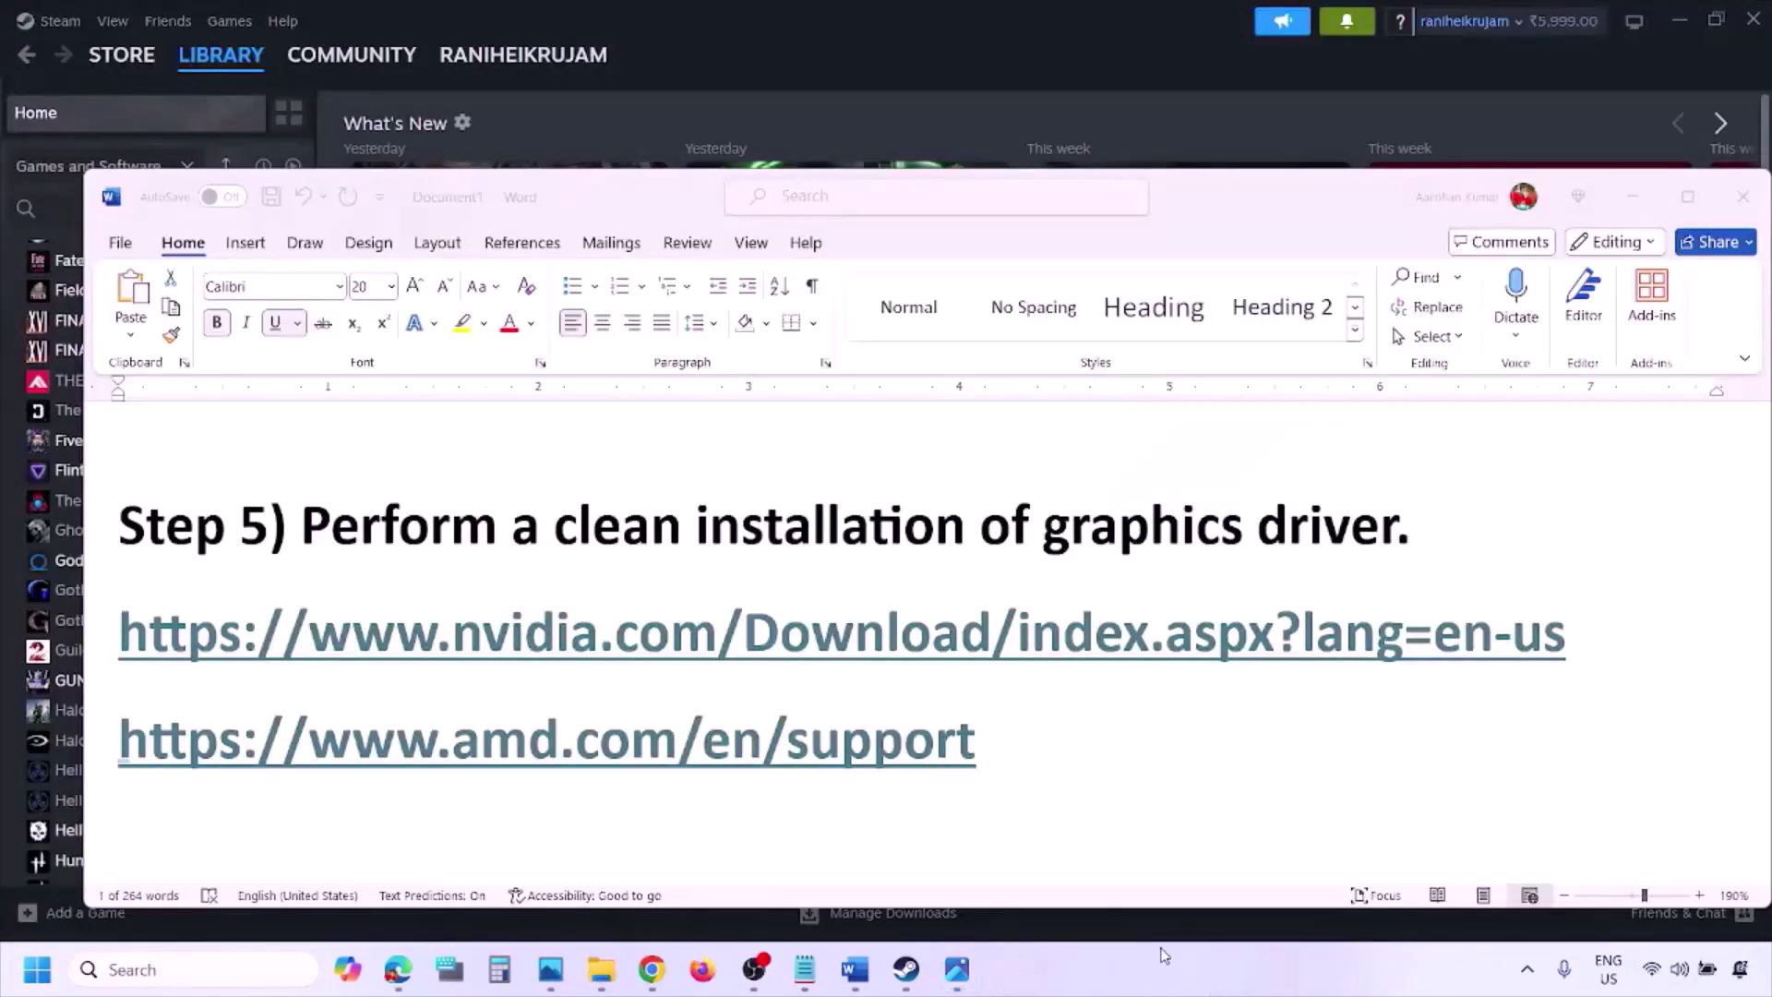
Select the AMD support link under Step 5 in Word, and bring up the Windows power options without choosing one
click(1048, 743)
triple_click(1008, 744)
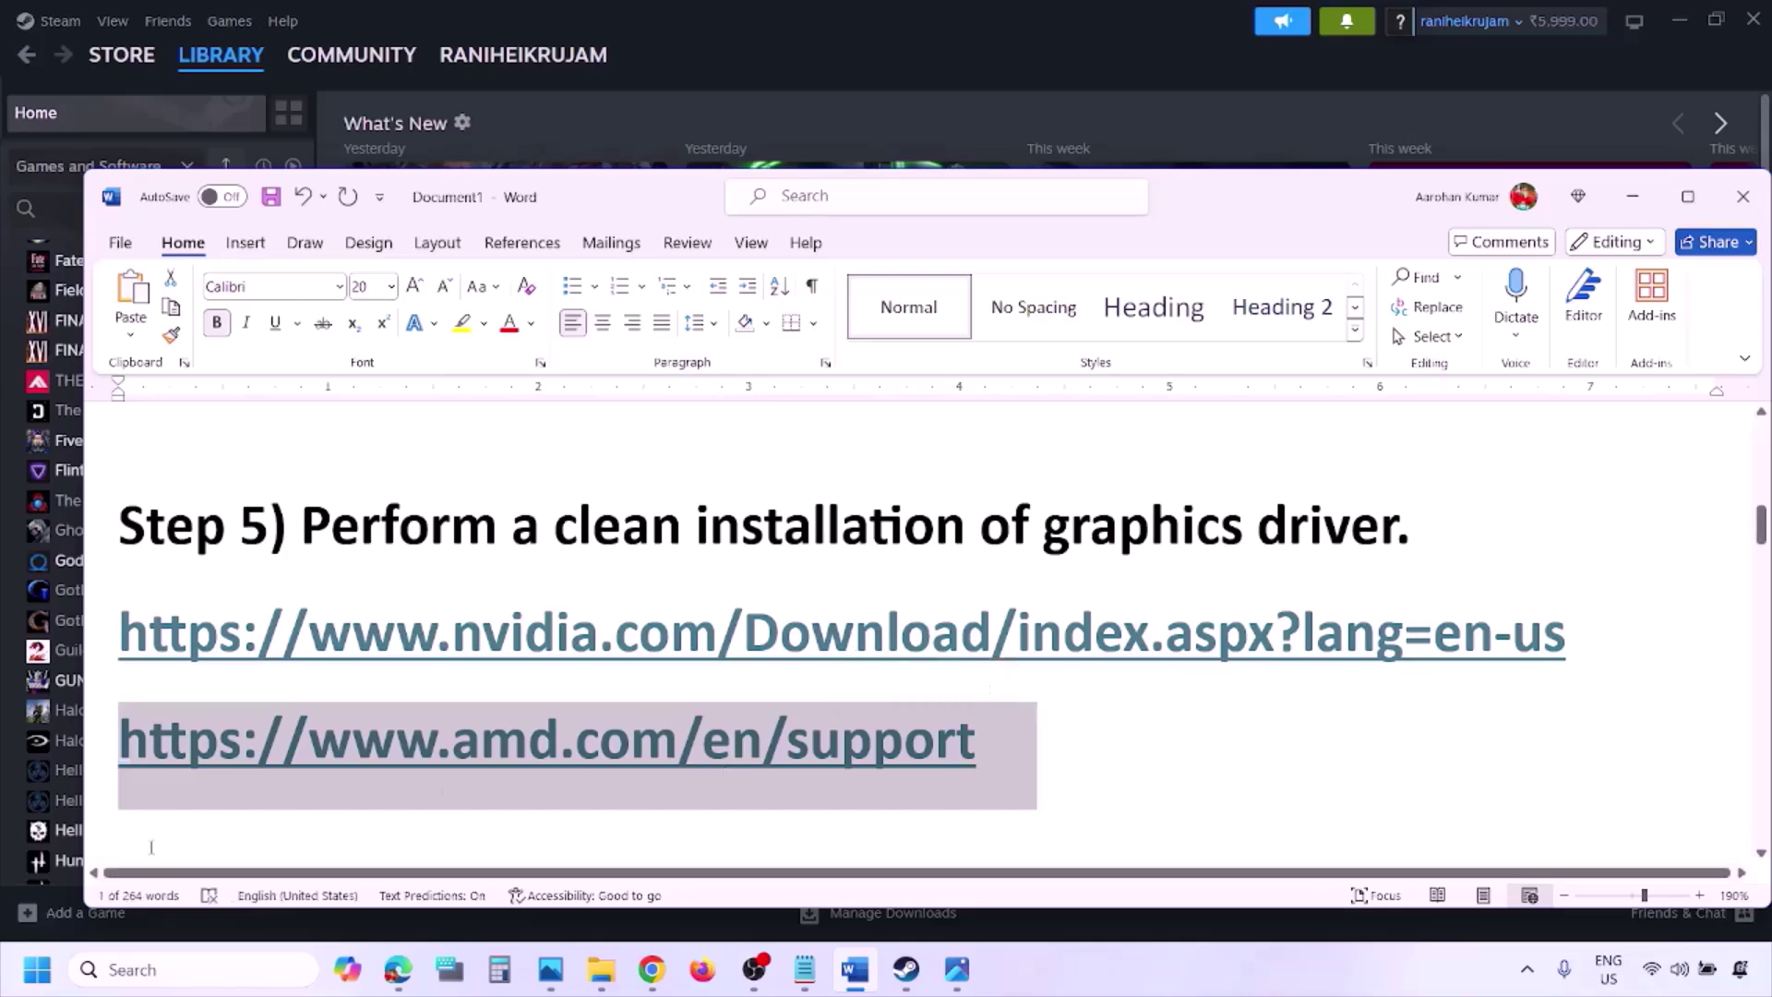
click(37, 970)
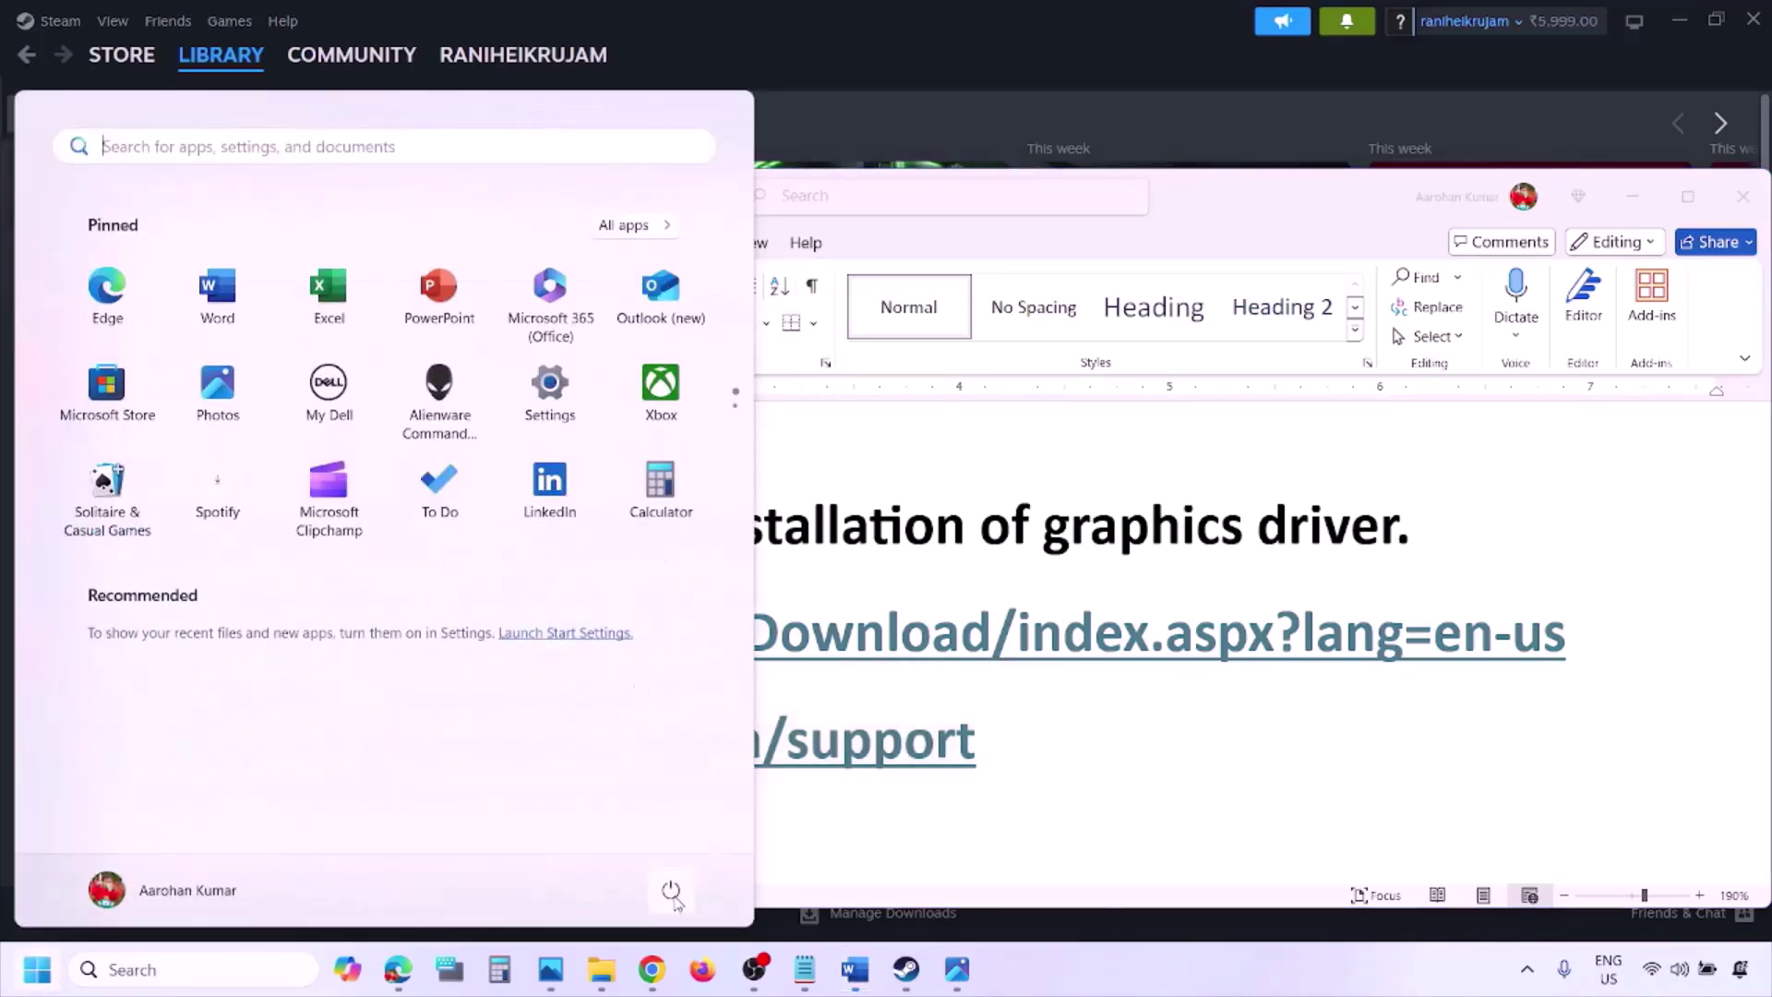
click(671, 891)
click(1122, 973)
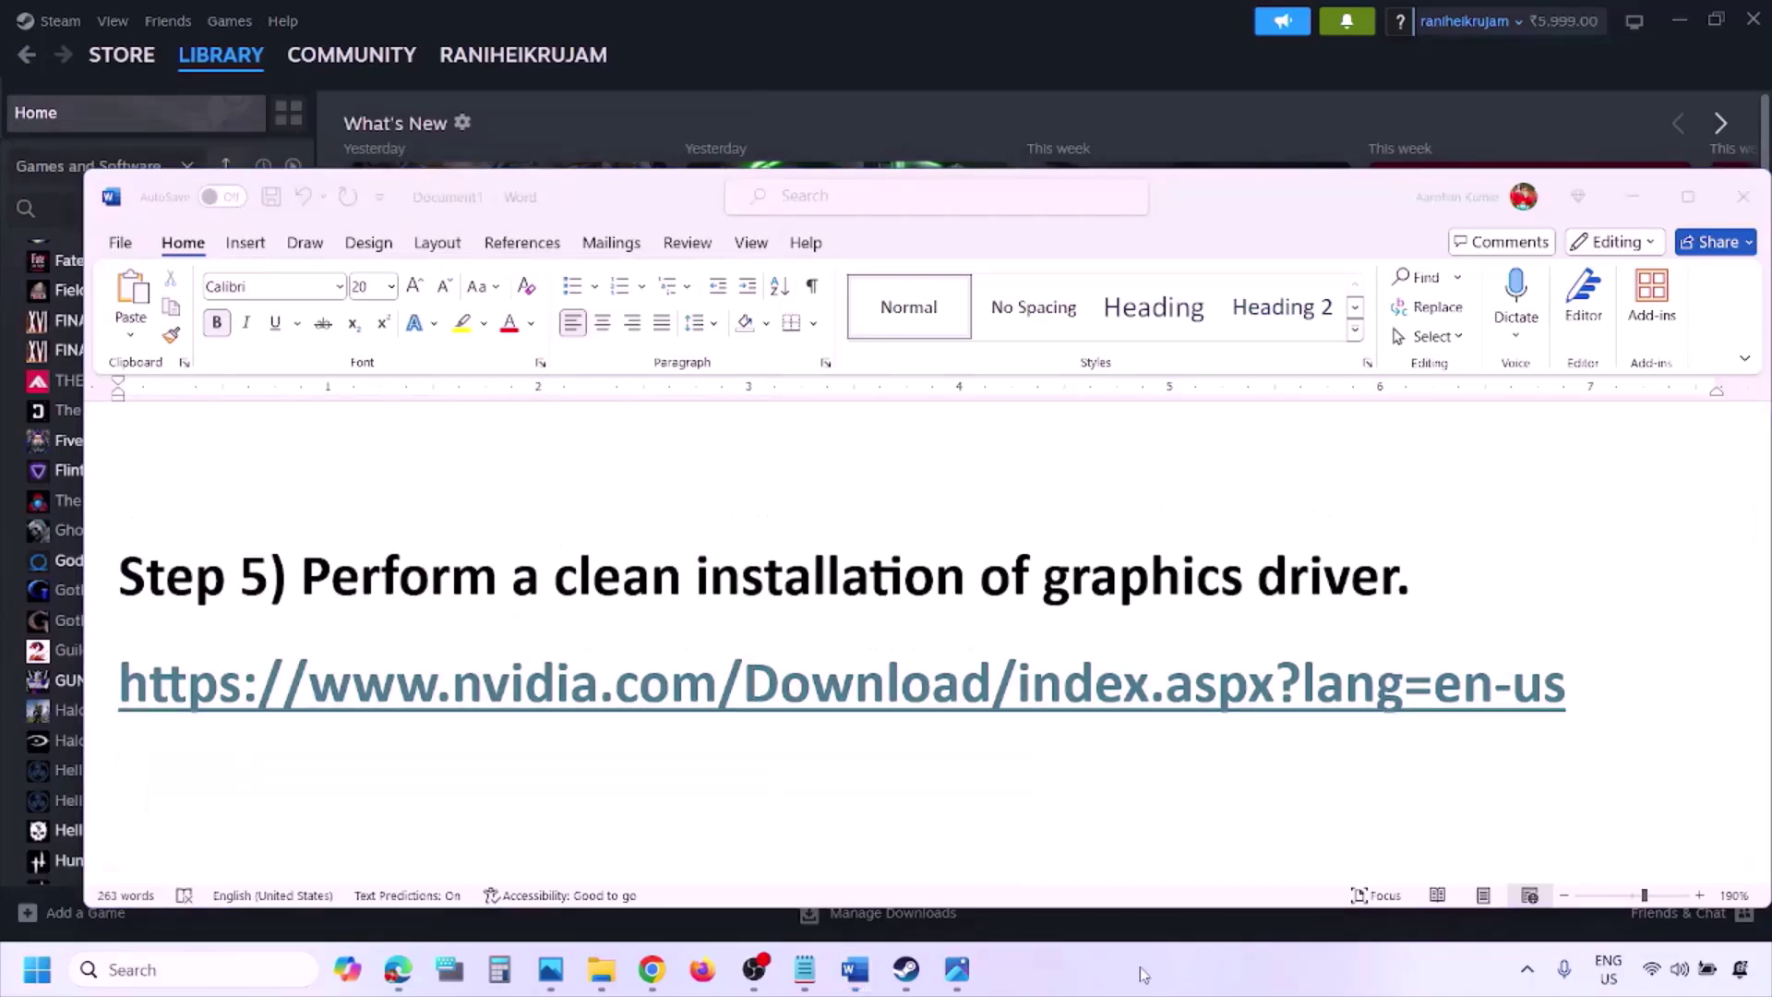
scroll(831, 633, down, 4)
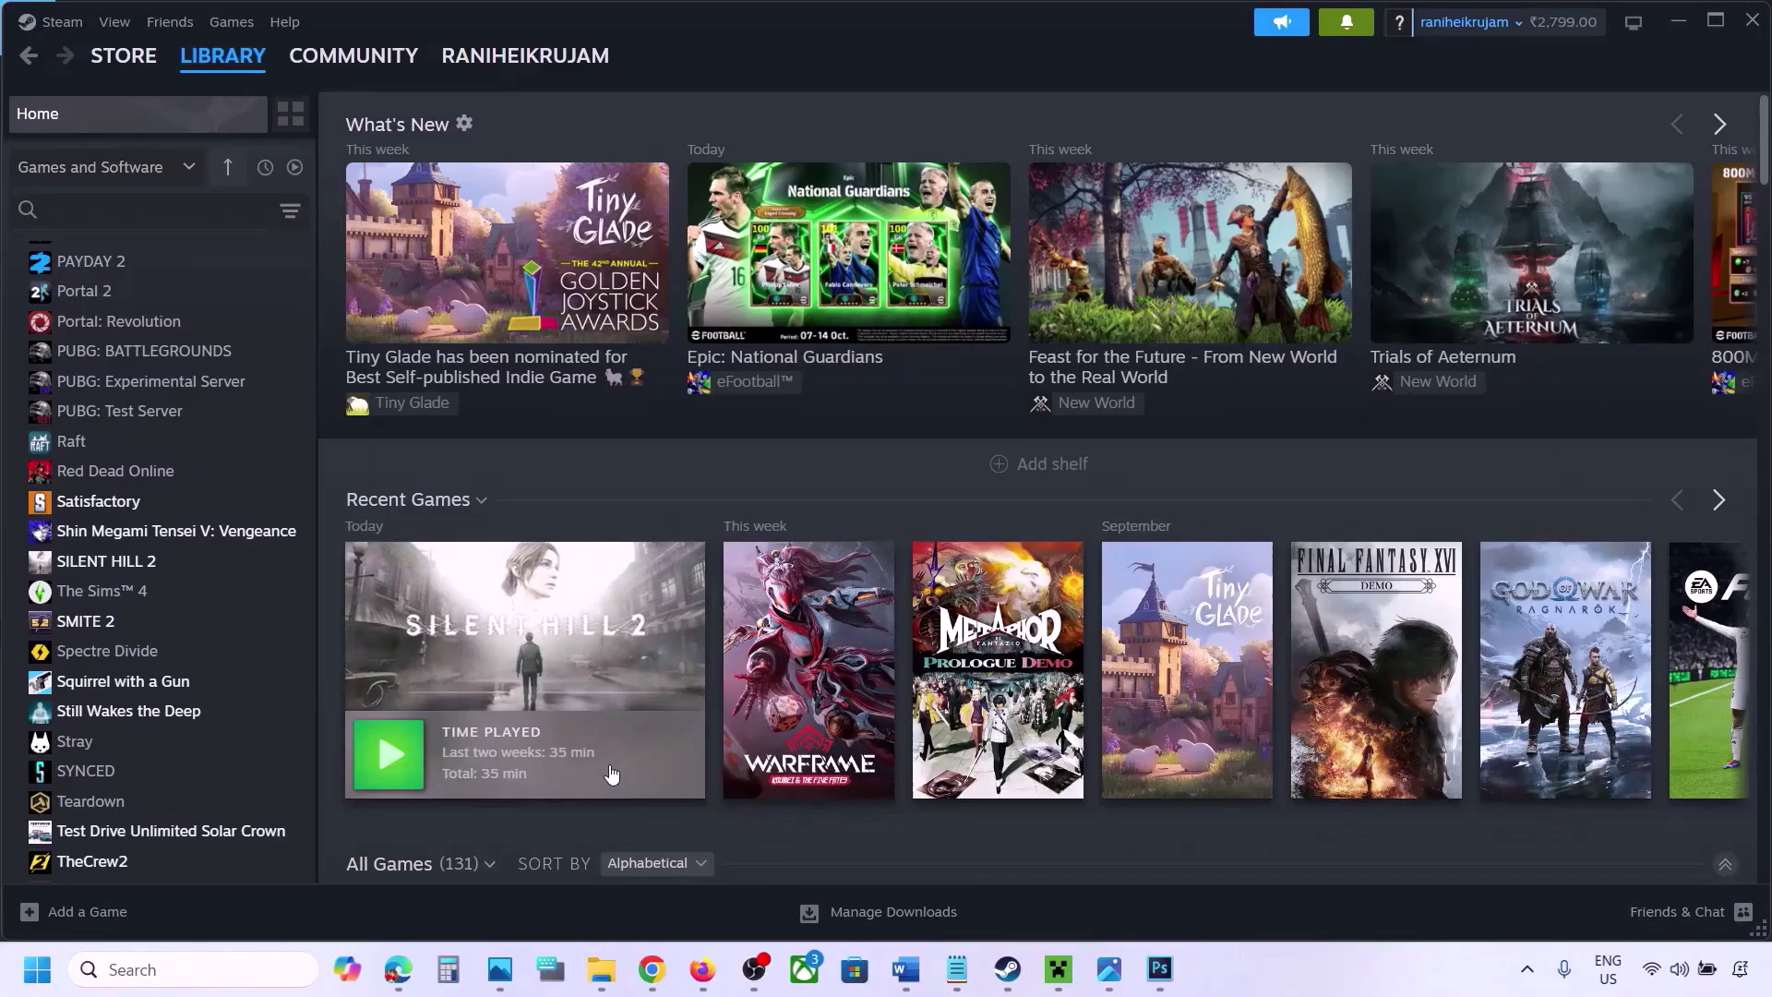
Search Windows for "graphics" and open the Graphics settings
click(141, 969)
text(g)
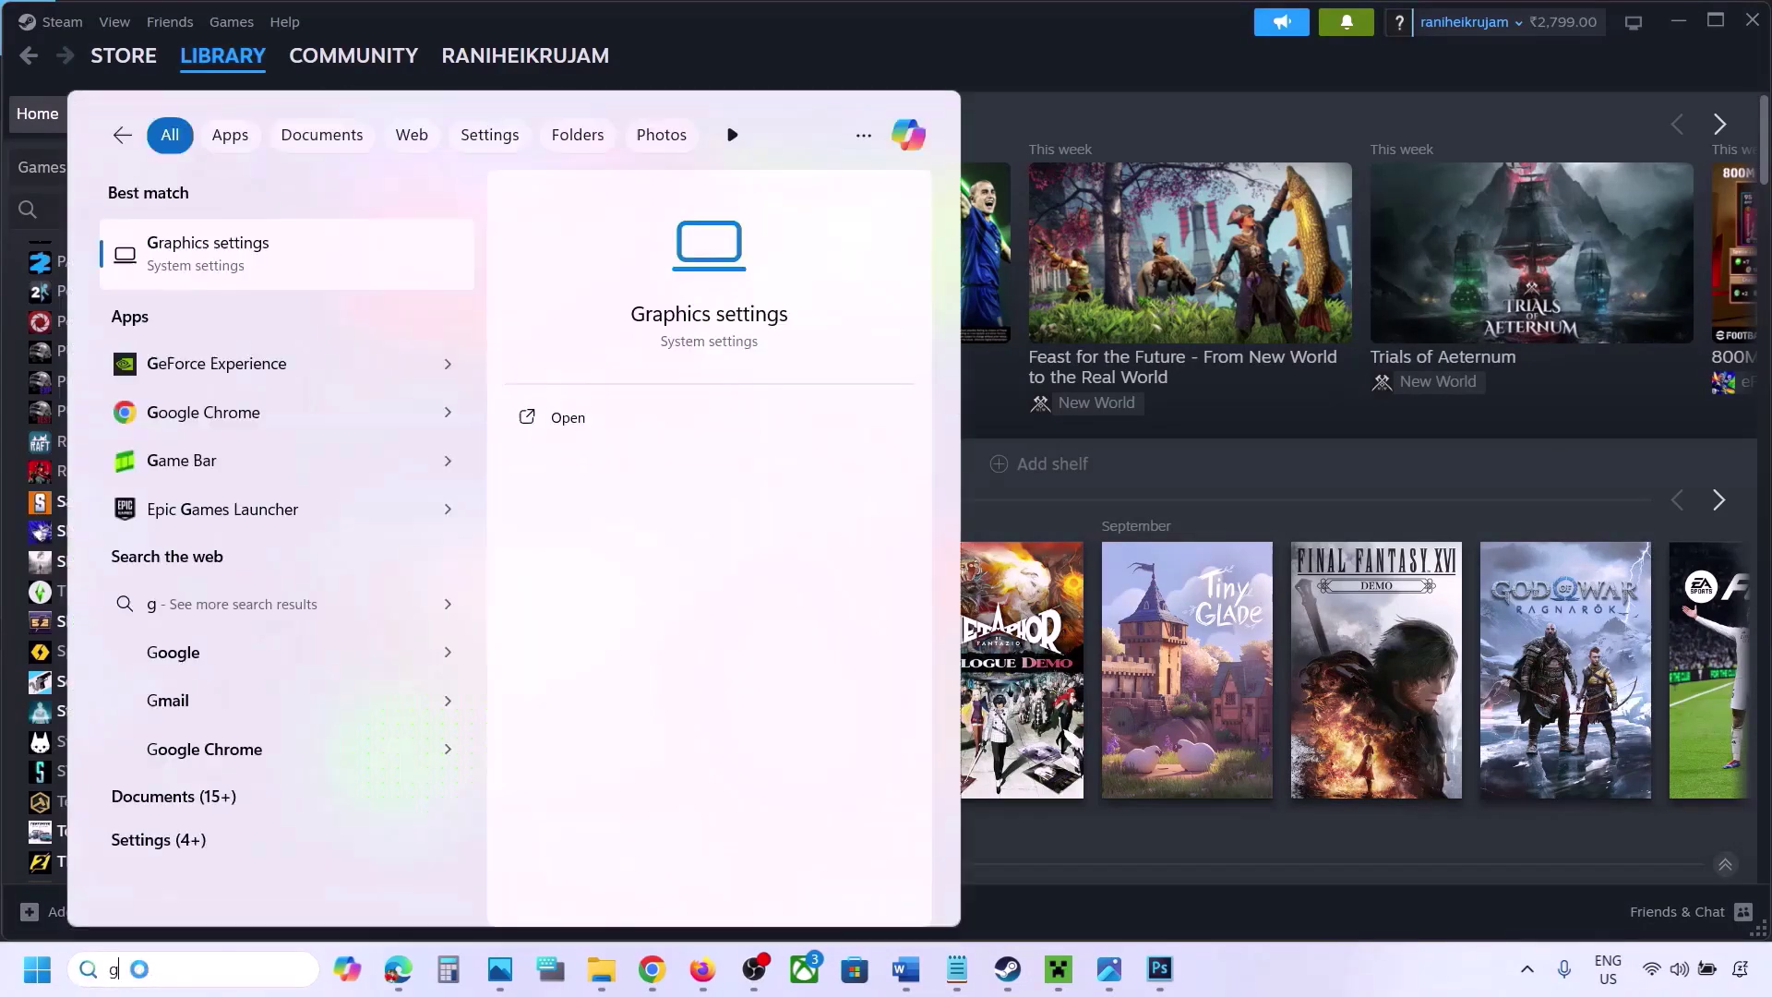
text(raphics)
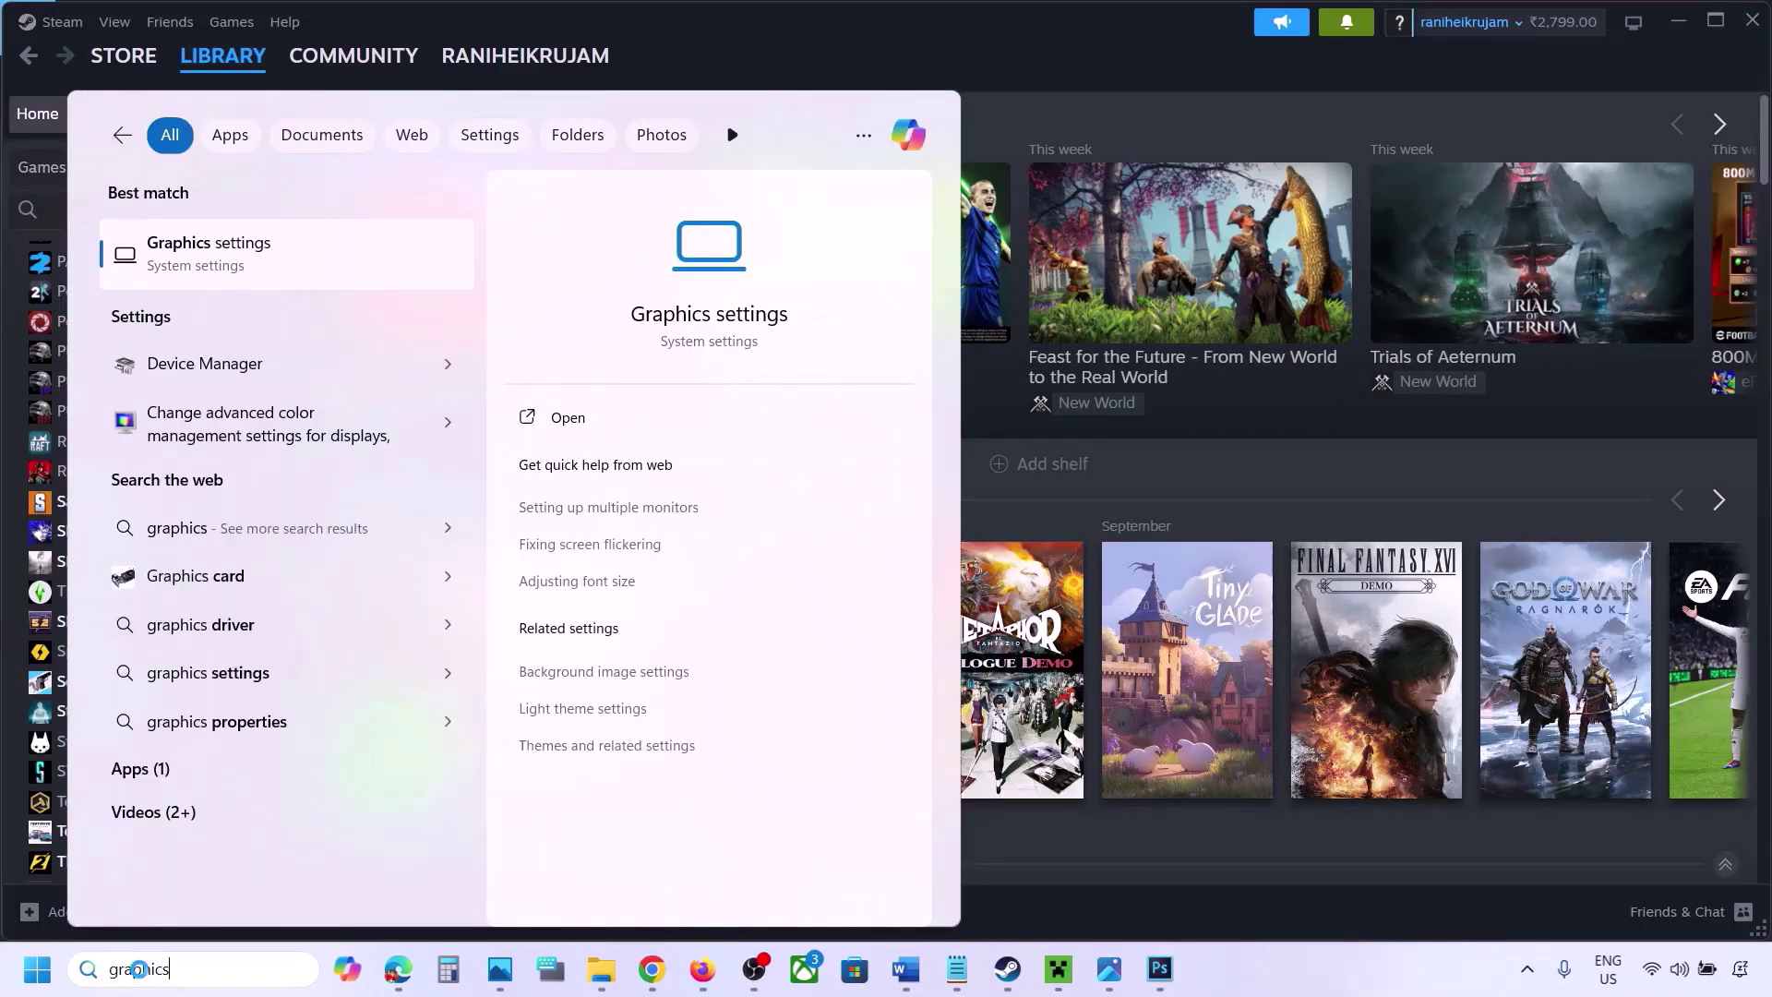
click(218, 263)
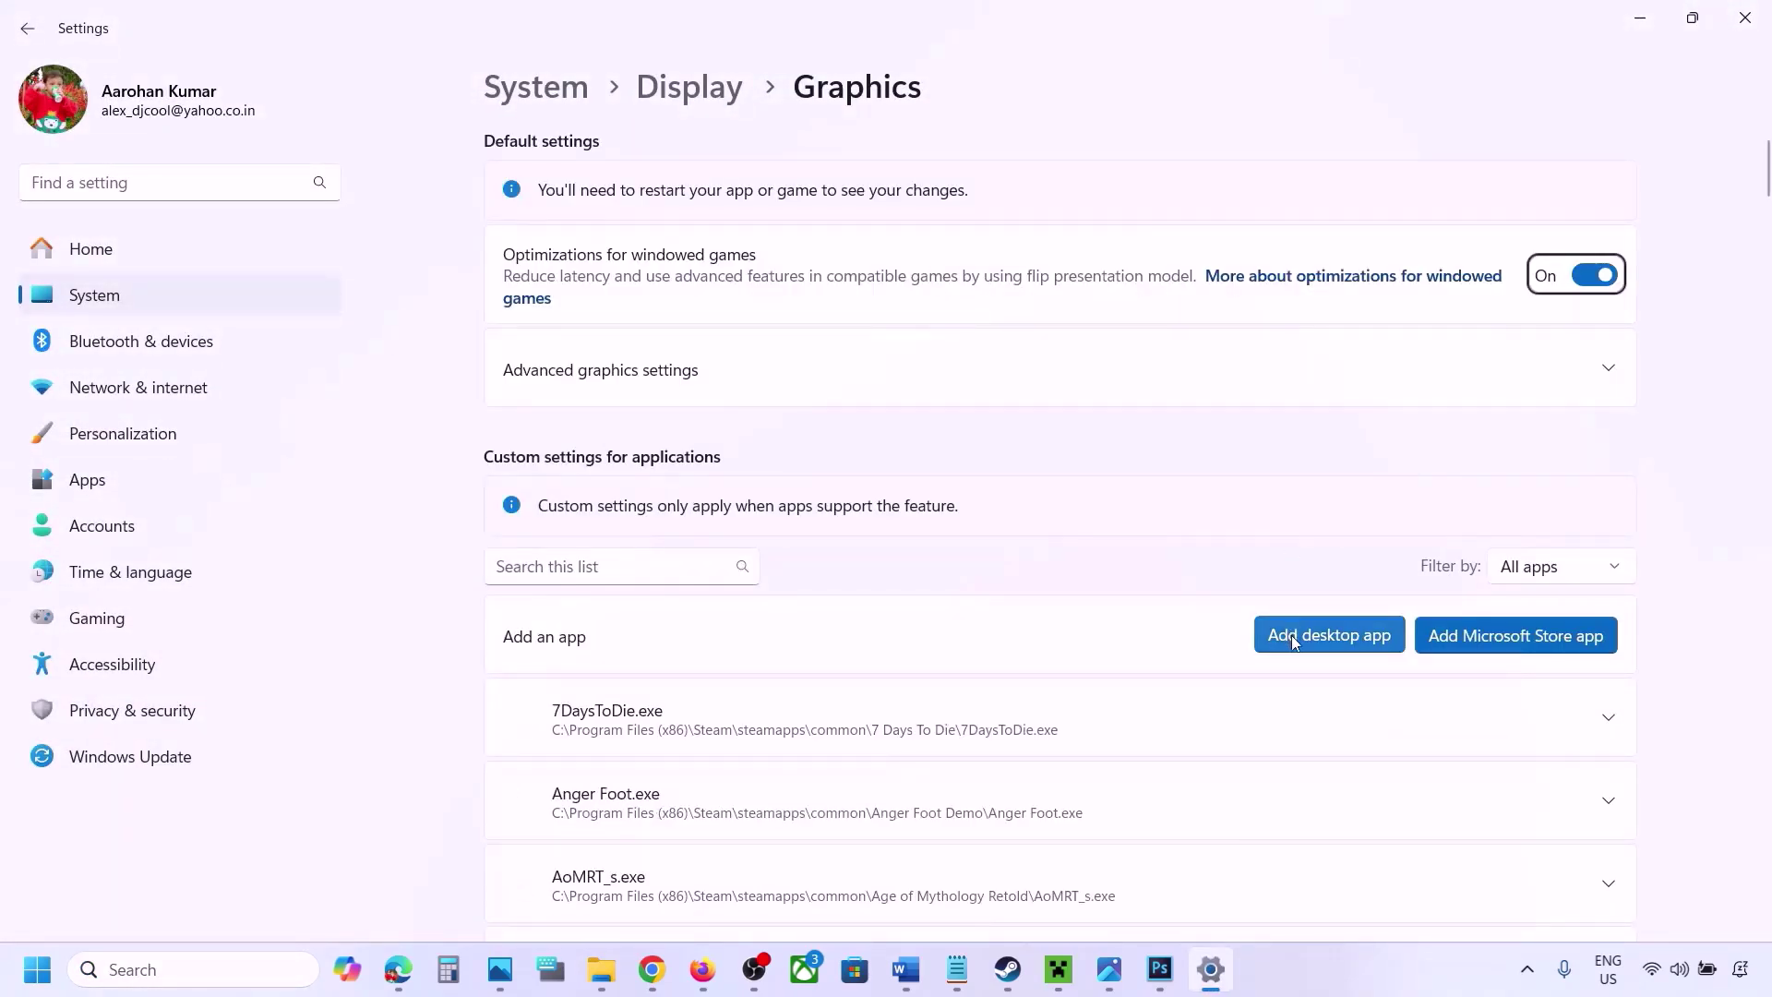
Start adding a desktop app by browsing to C:\Program Files (x86)\Steam\steamapps\common, and cancel the file selection
click(1341, 643)
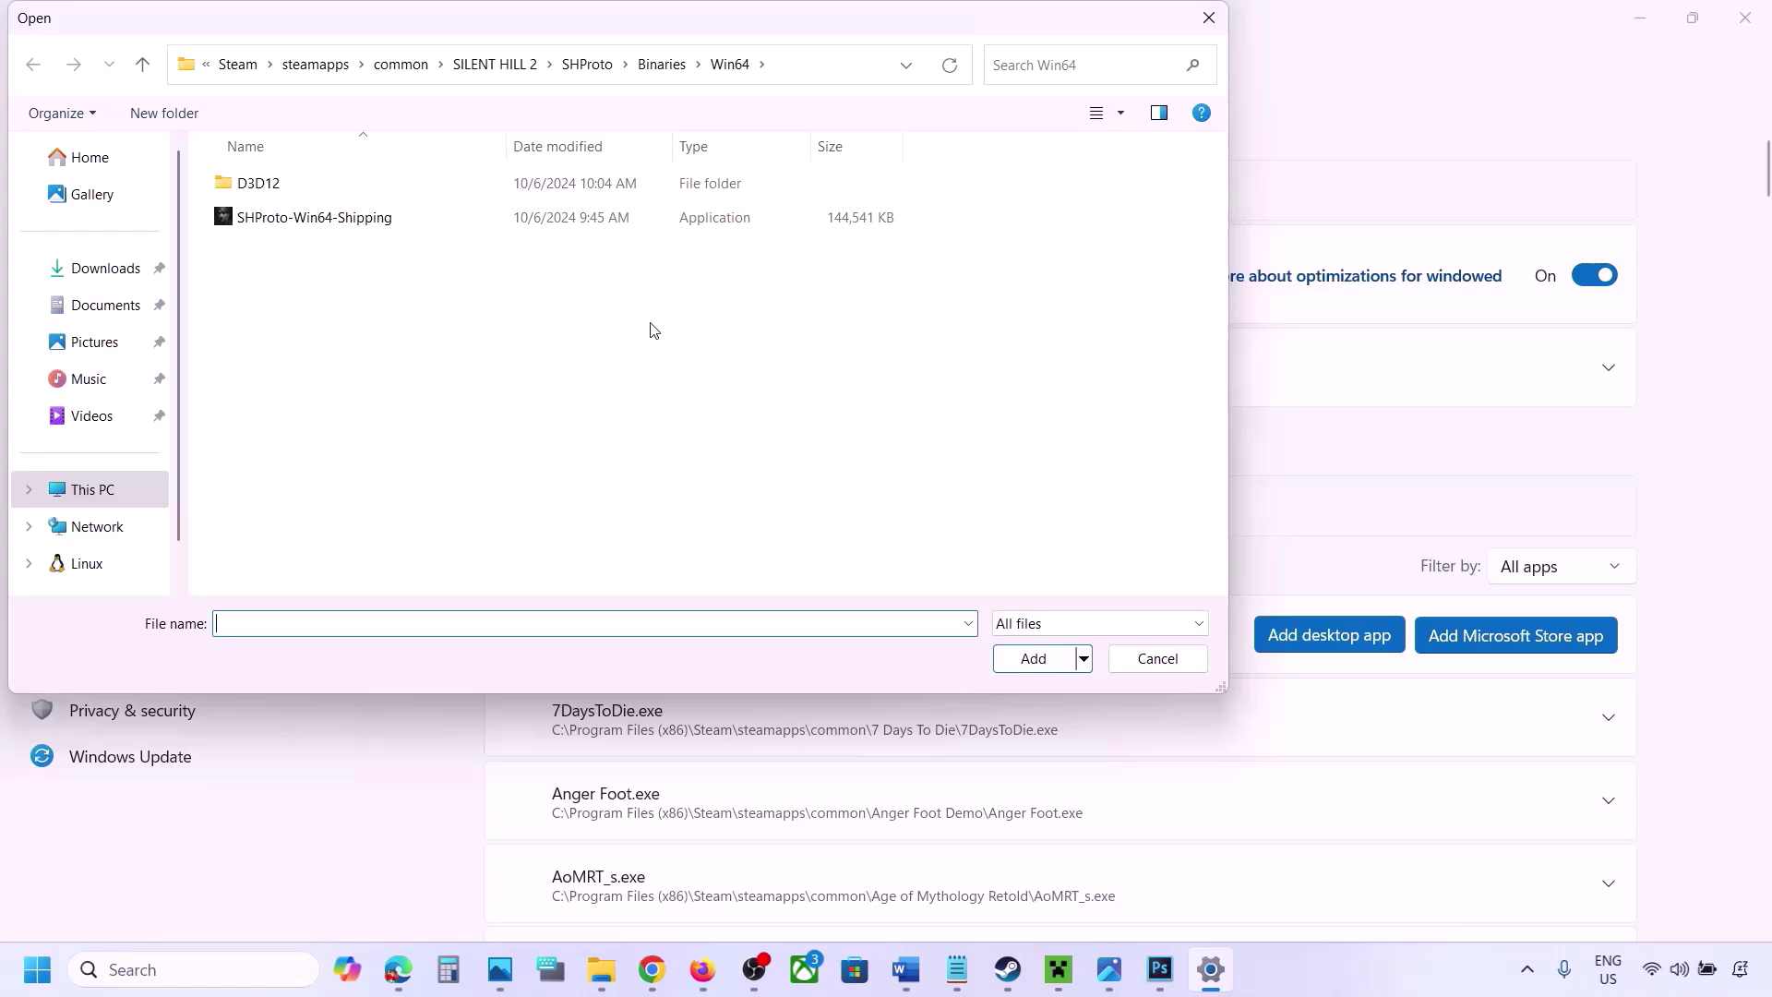
click(411, 65)
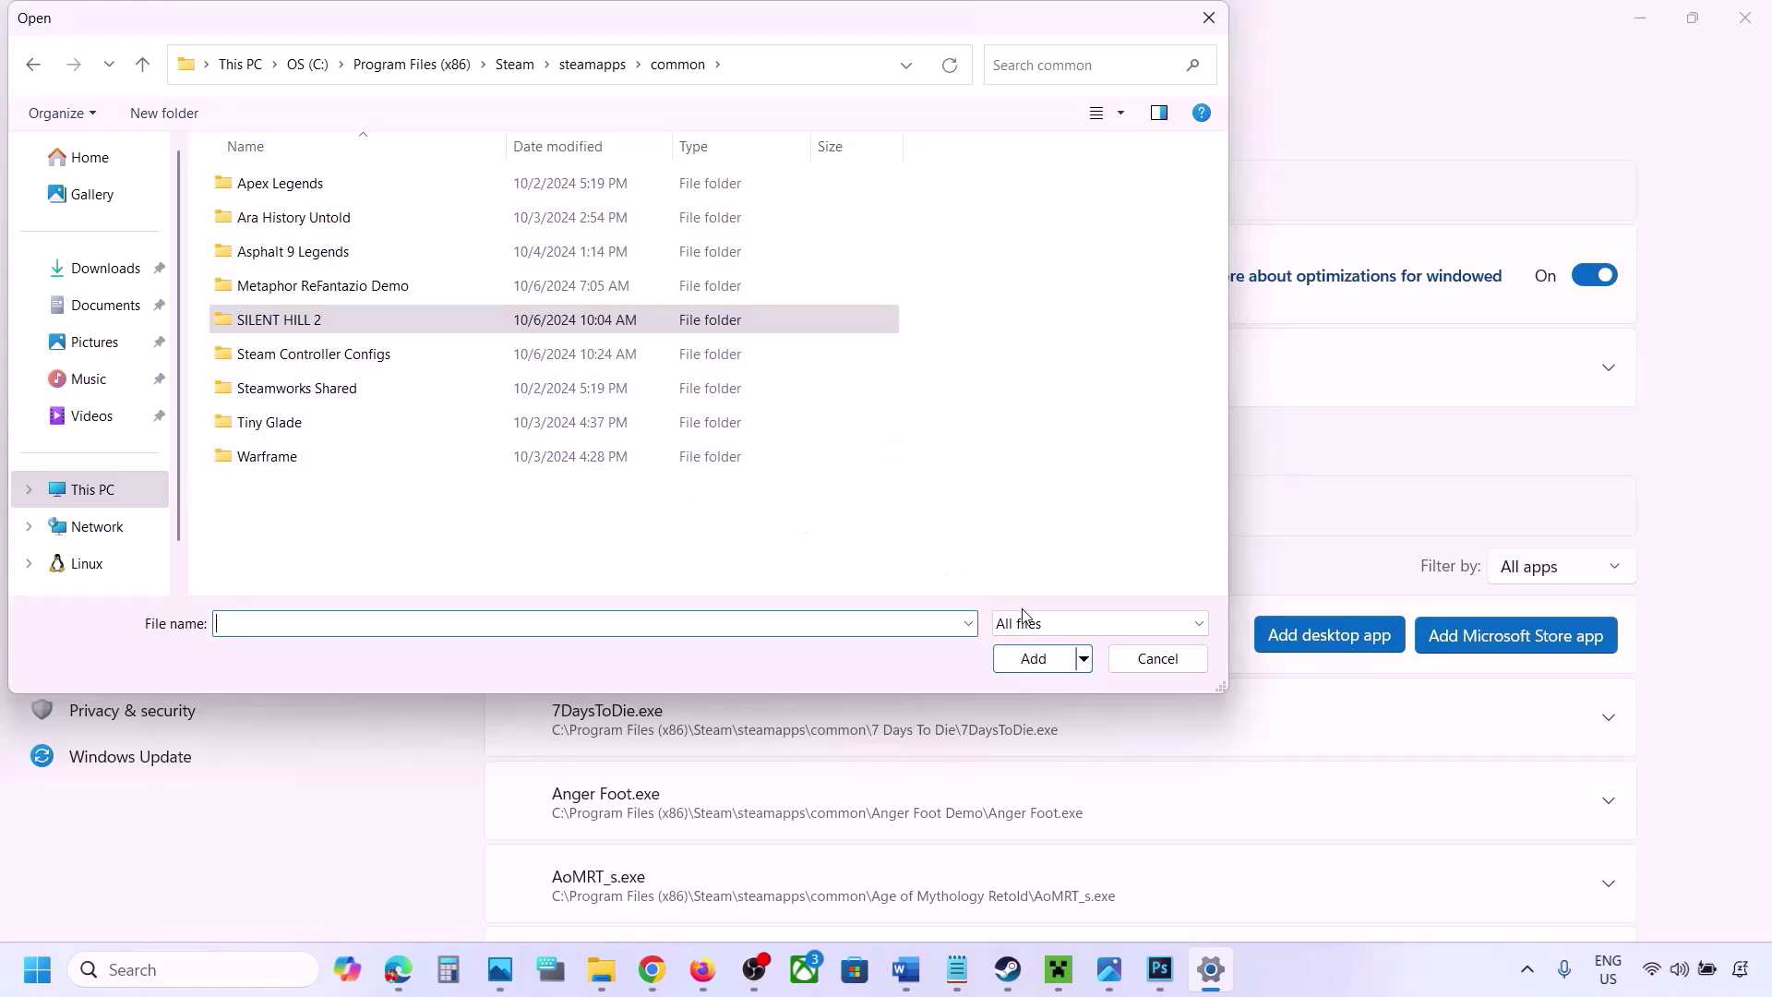
click(1141, 665)
Set the GPU preference of ChainedTogether-Win64-Shipping.exe to High Performance (NVIDIA GeForce RTX 3050 Laptop GPU)
scroll(1112, 720, down, 5)
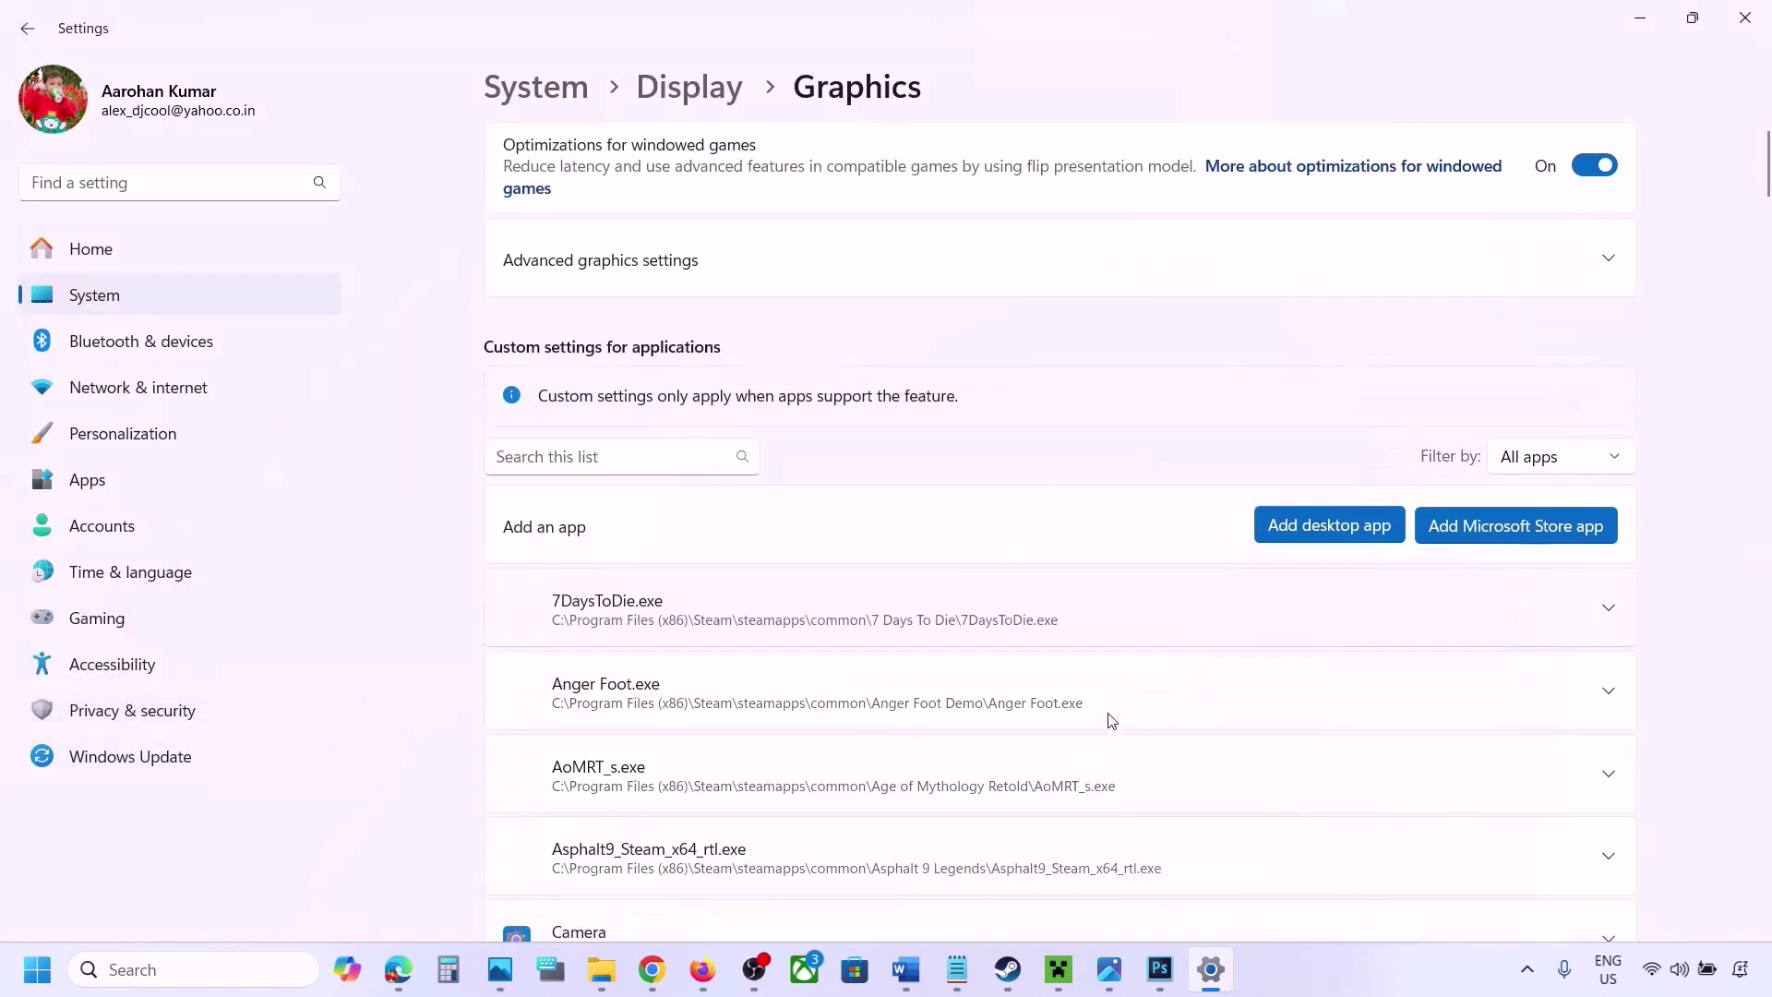
scroll(1112, 719, down, 4)
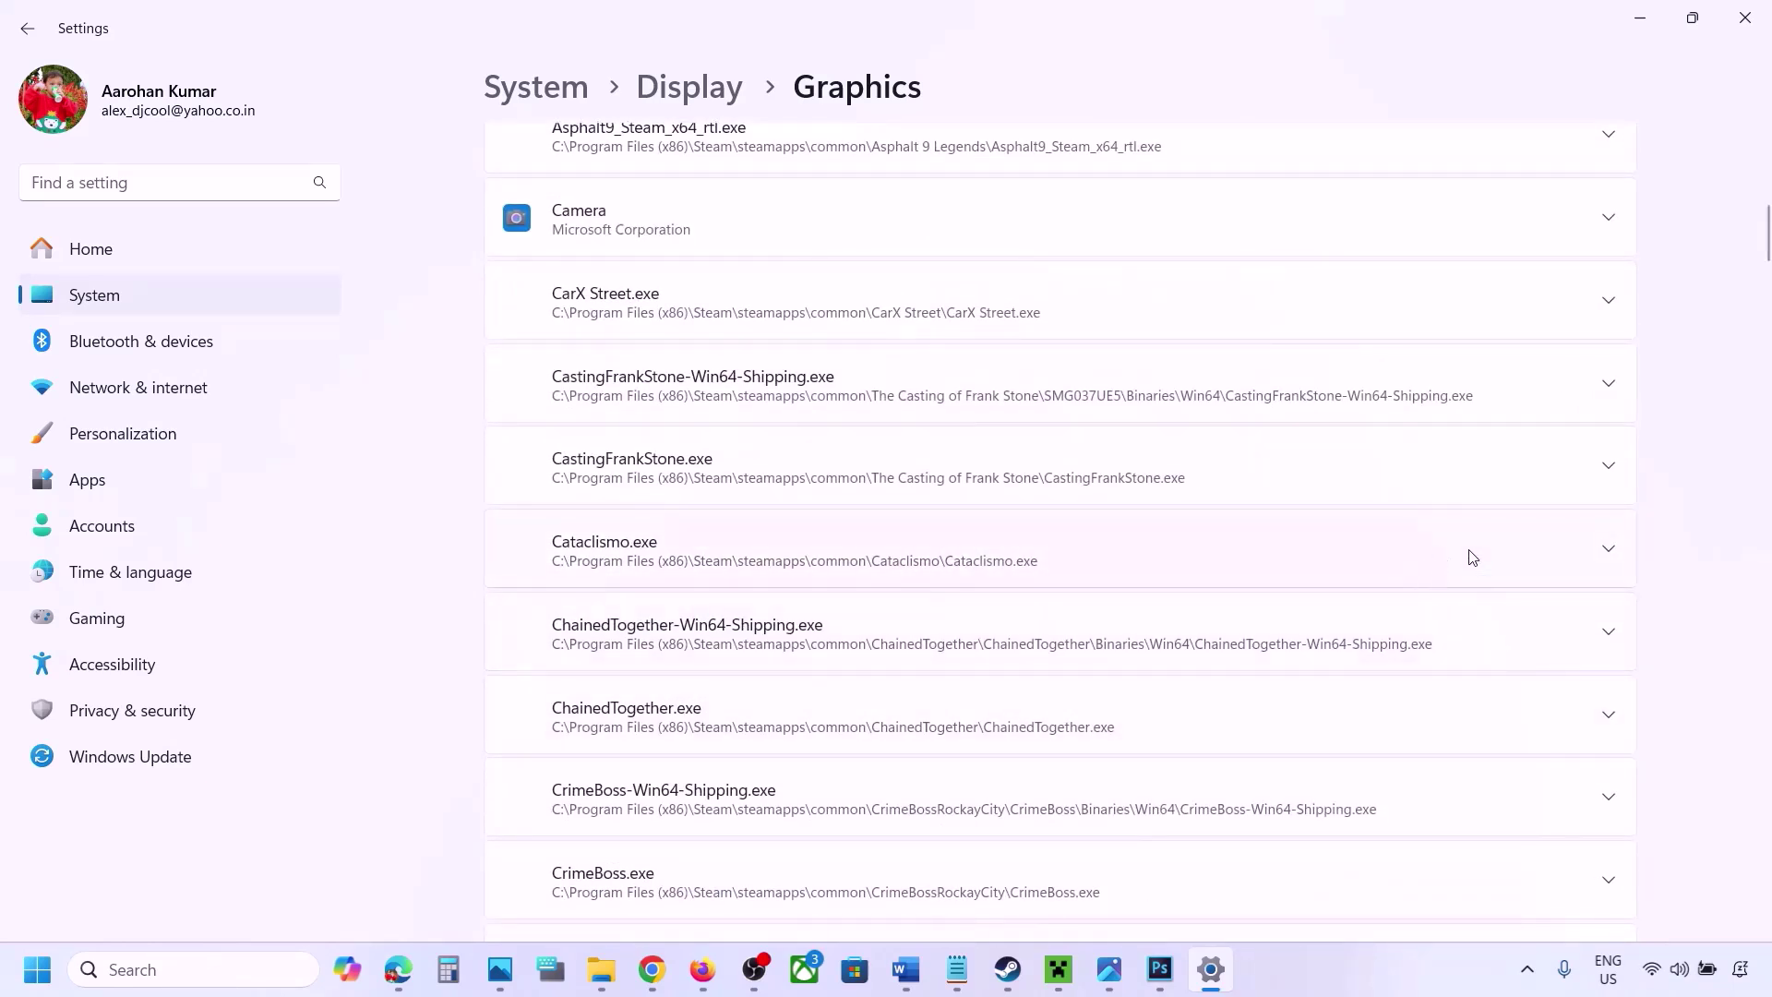
click(1606, 640)
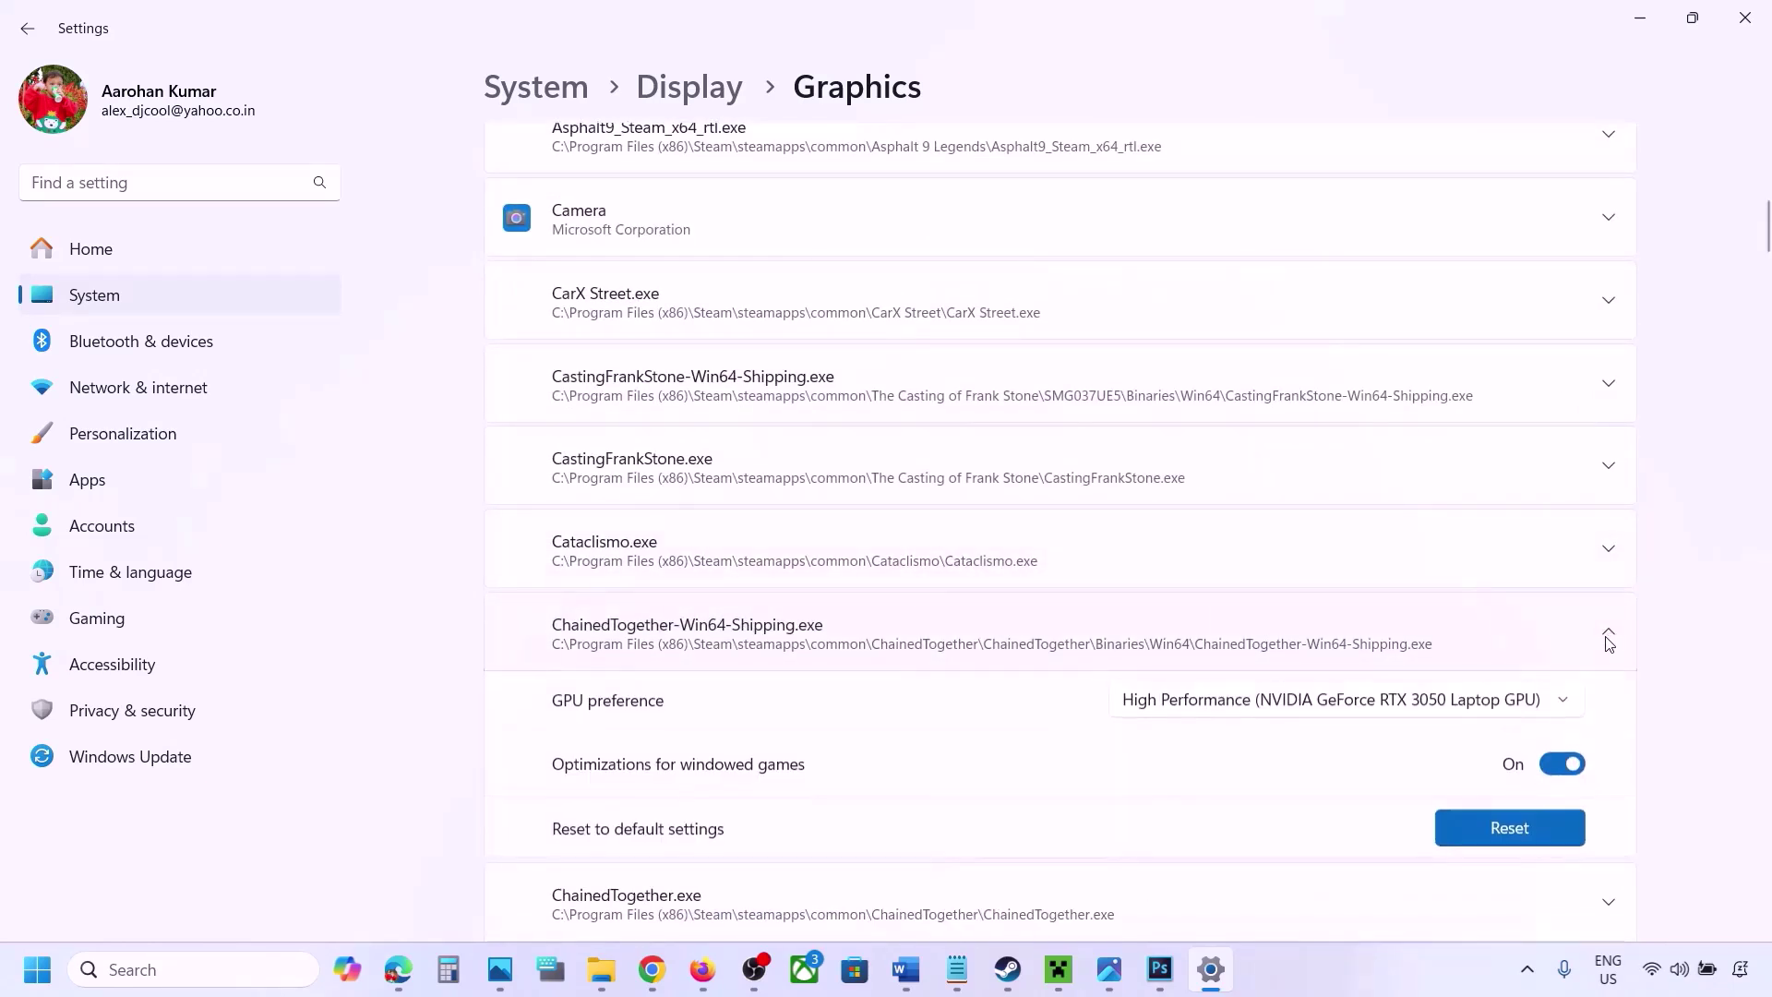
click(1502, 708)
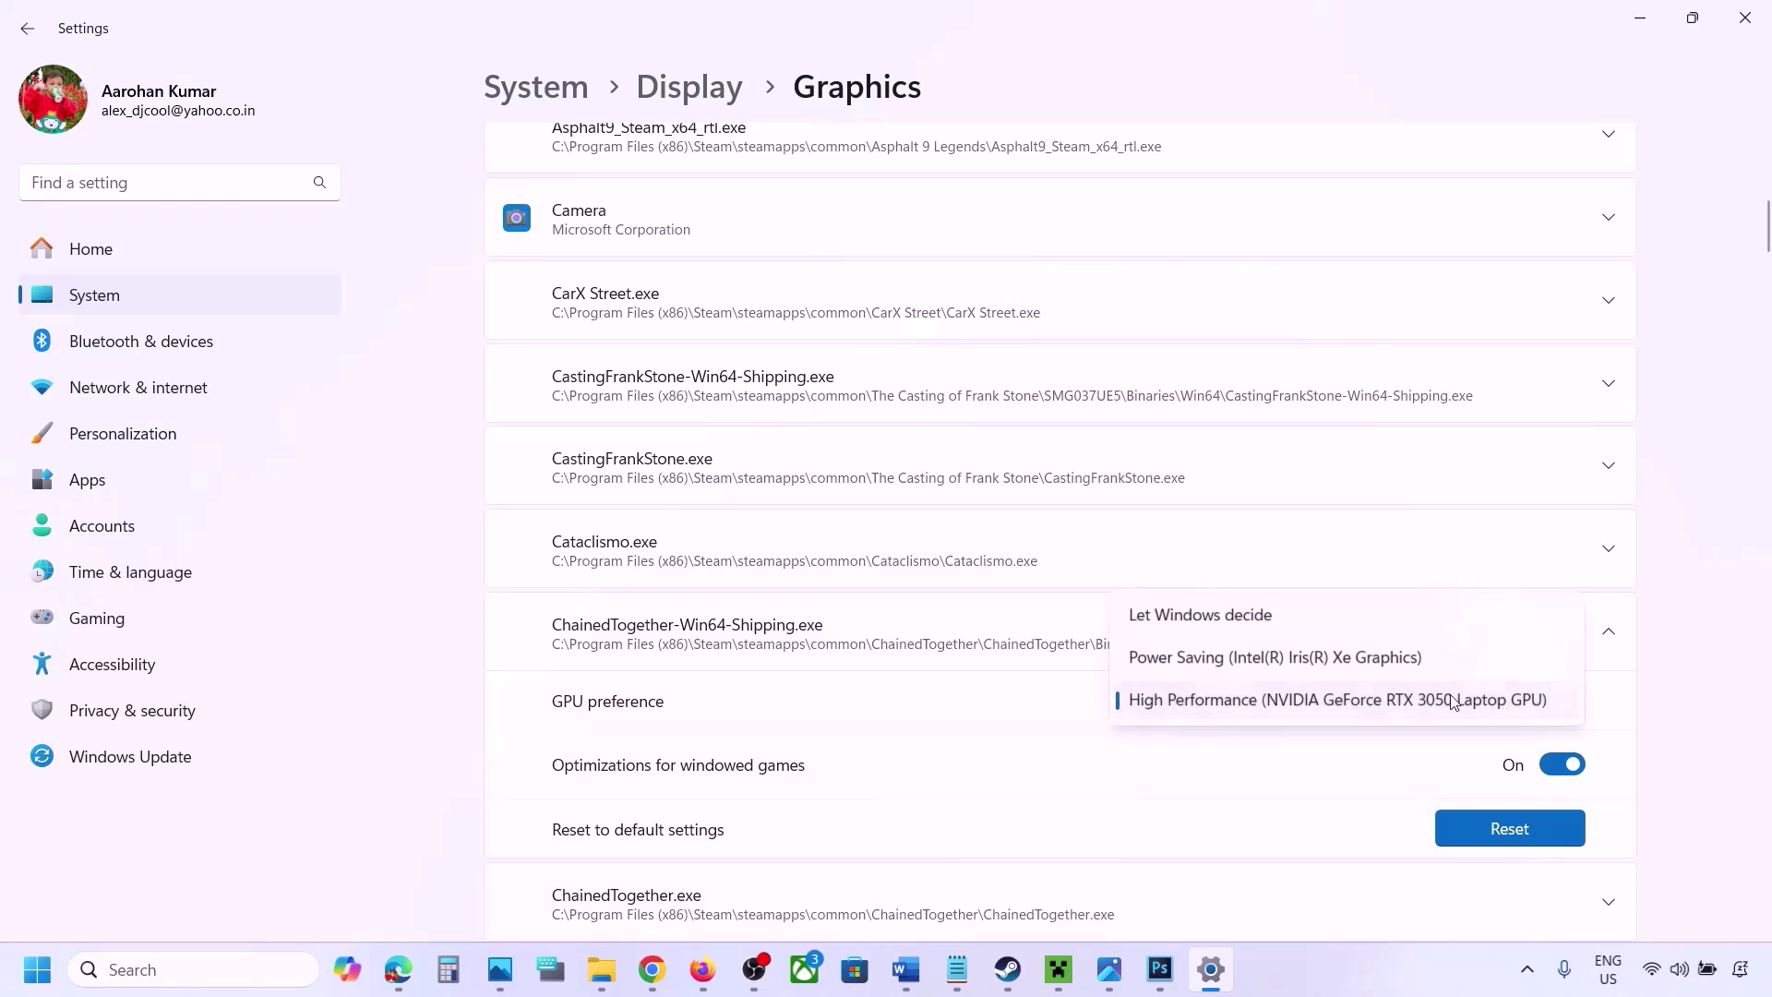
click(1402, 705)
click(1360, 954)
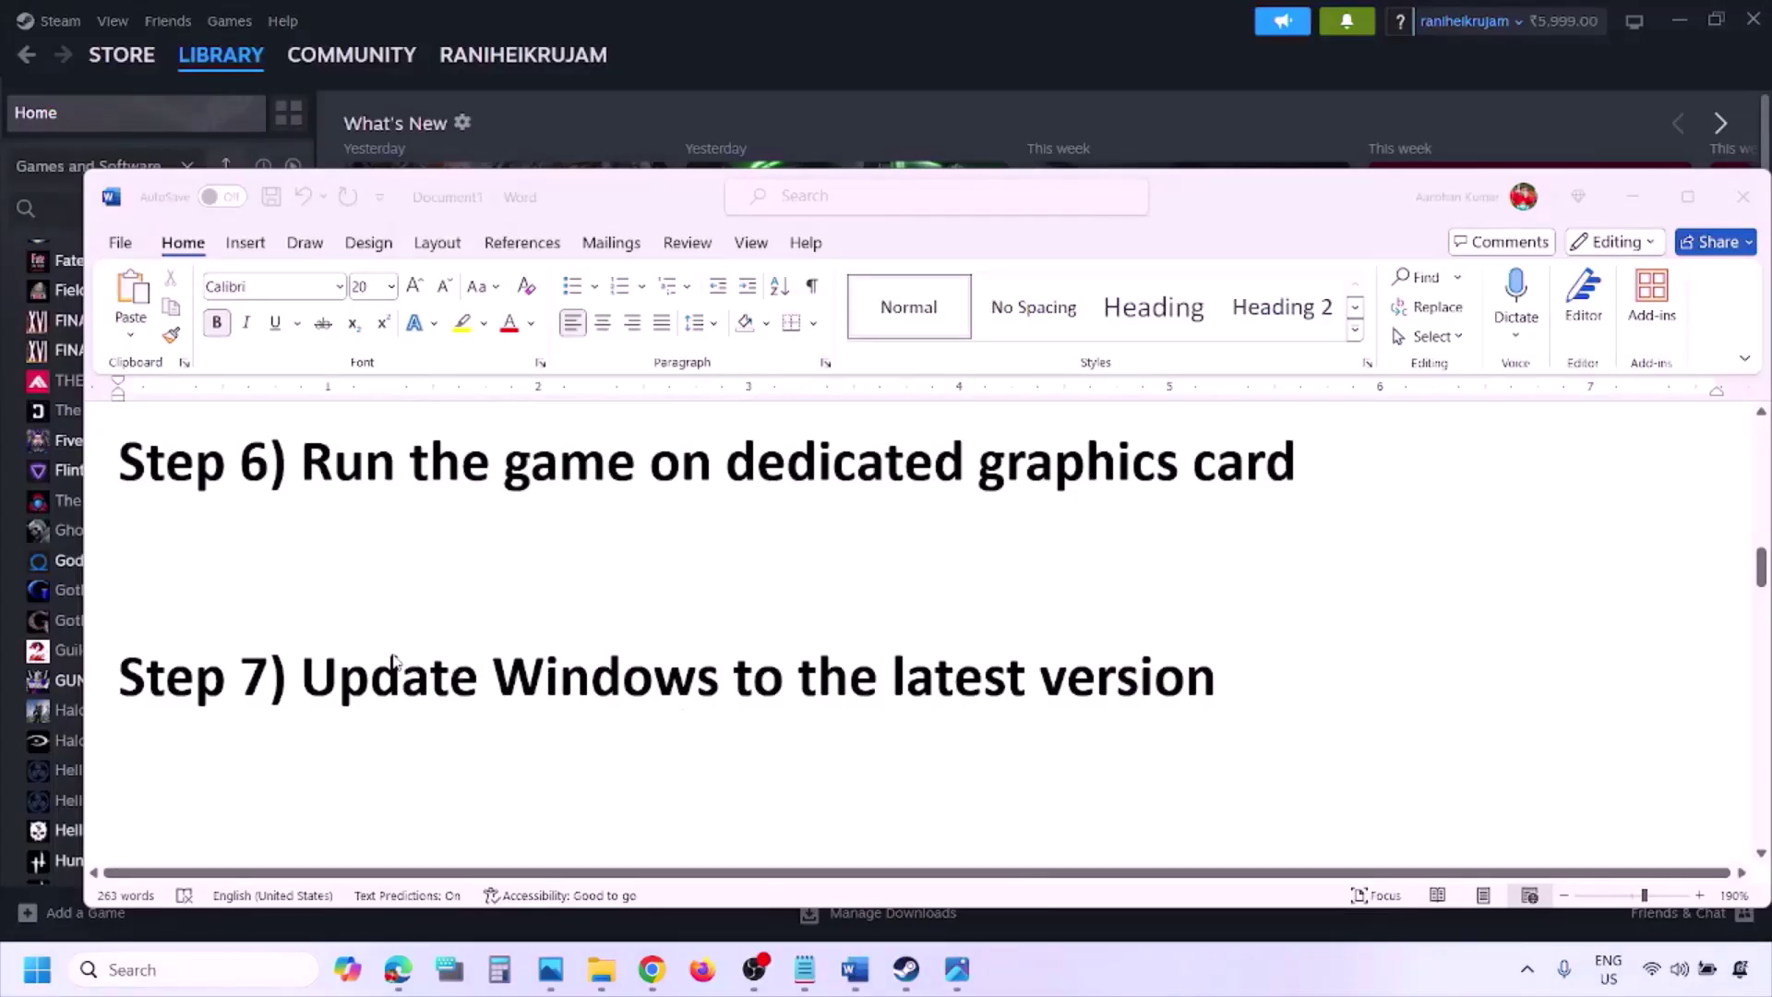
Highlight the Step 7 heading about updating Windows in Word, and check for updates on the Windows Update page in Settings
drag(305, 678, 1190, 688)
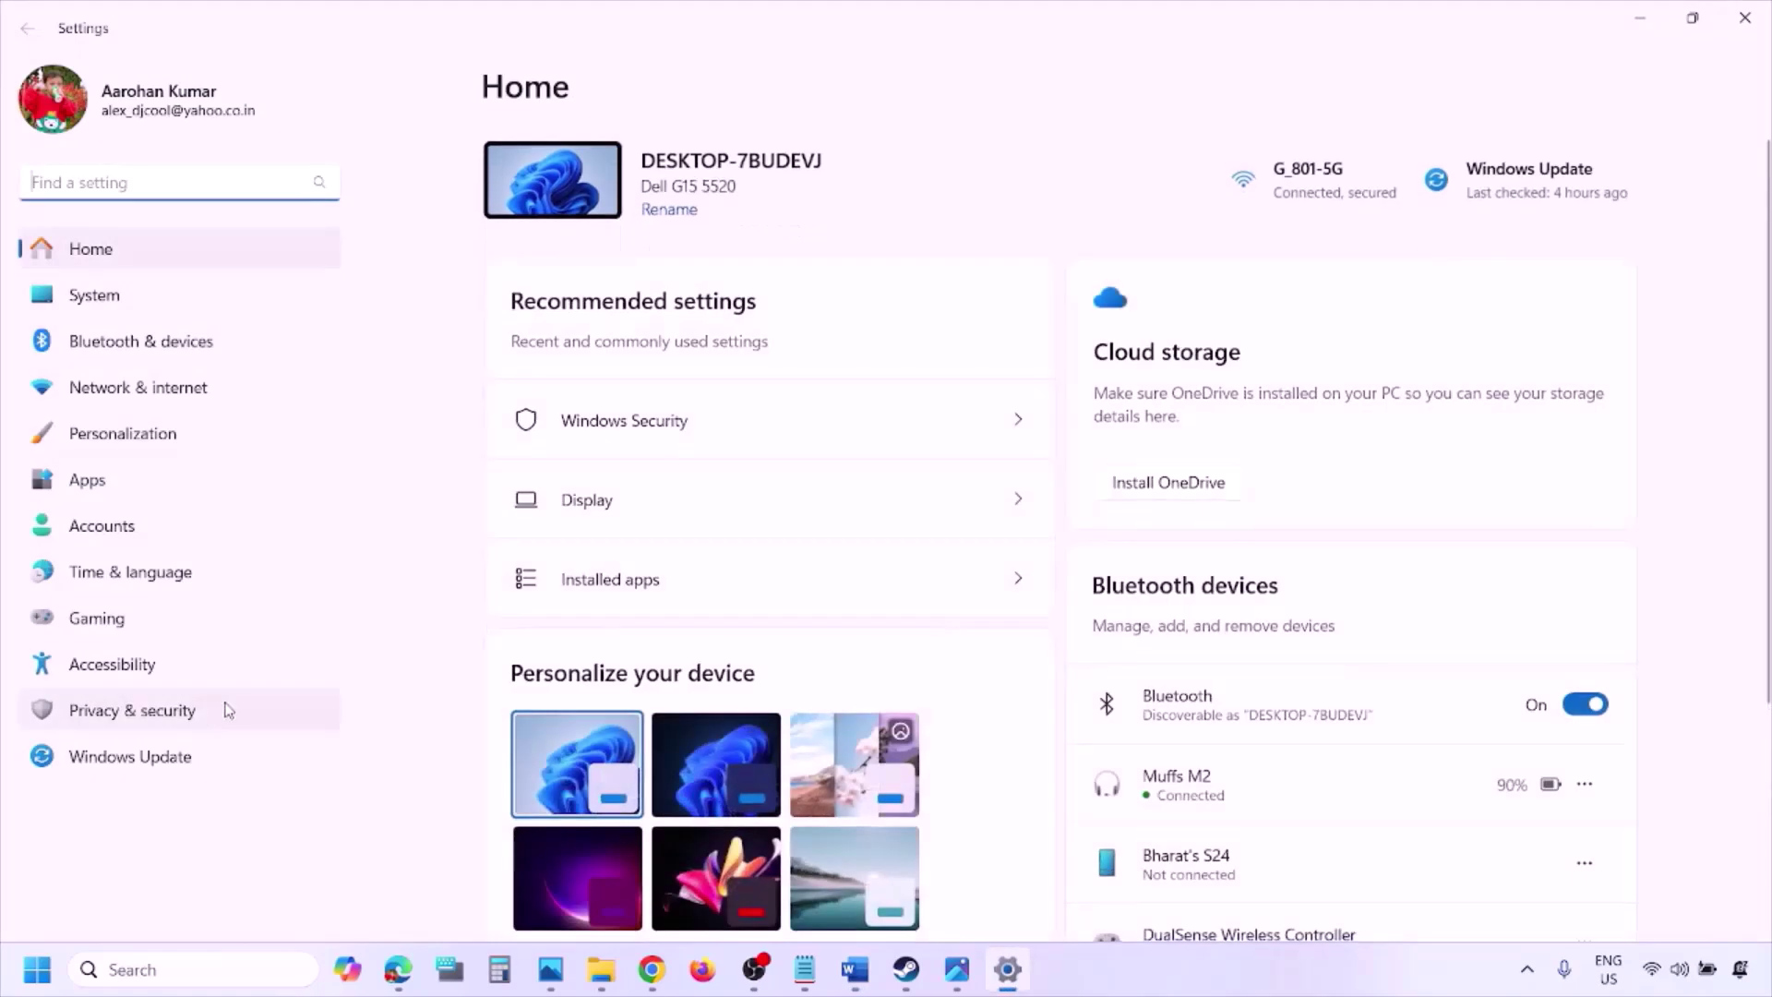
click(151, 762)
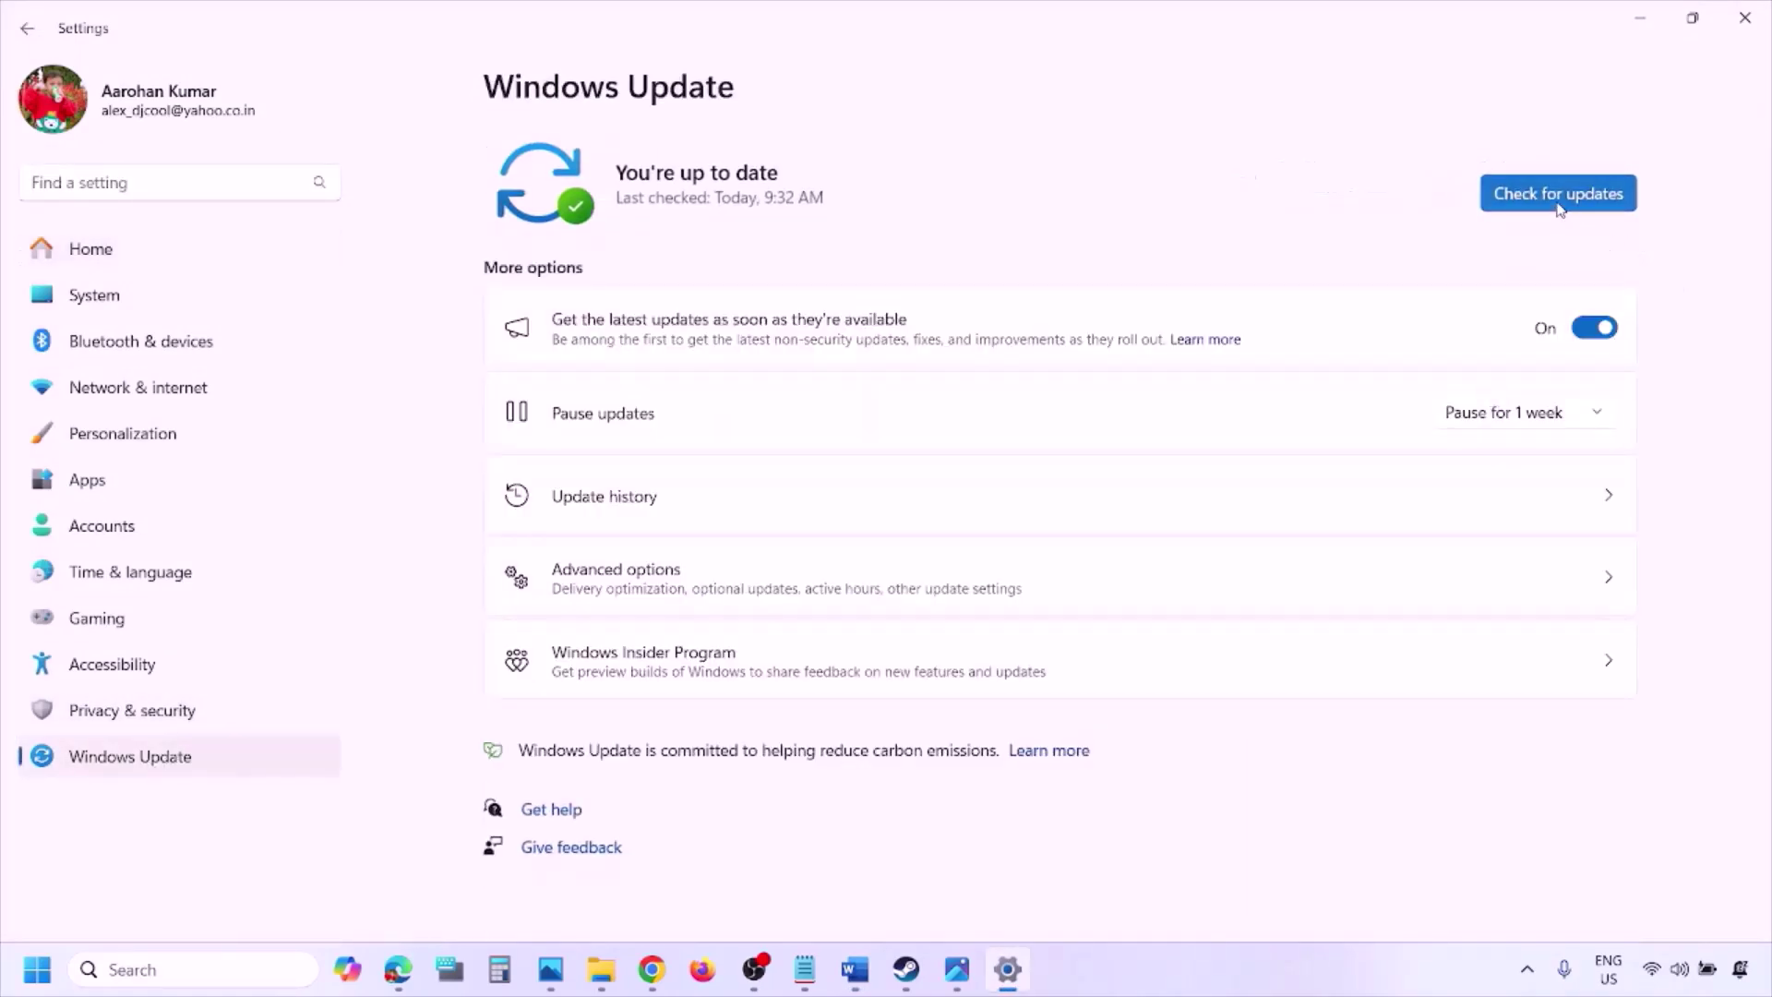
click(1554, 201)
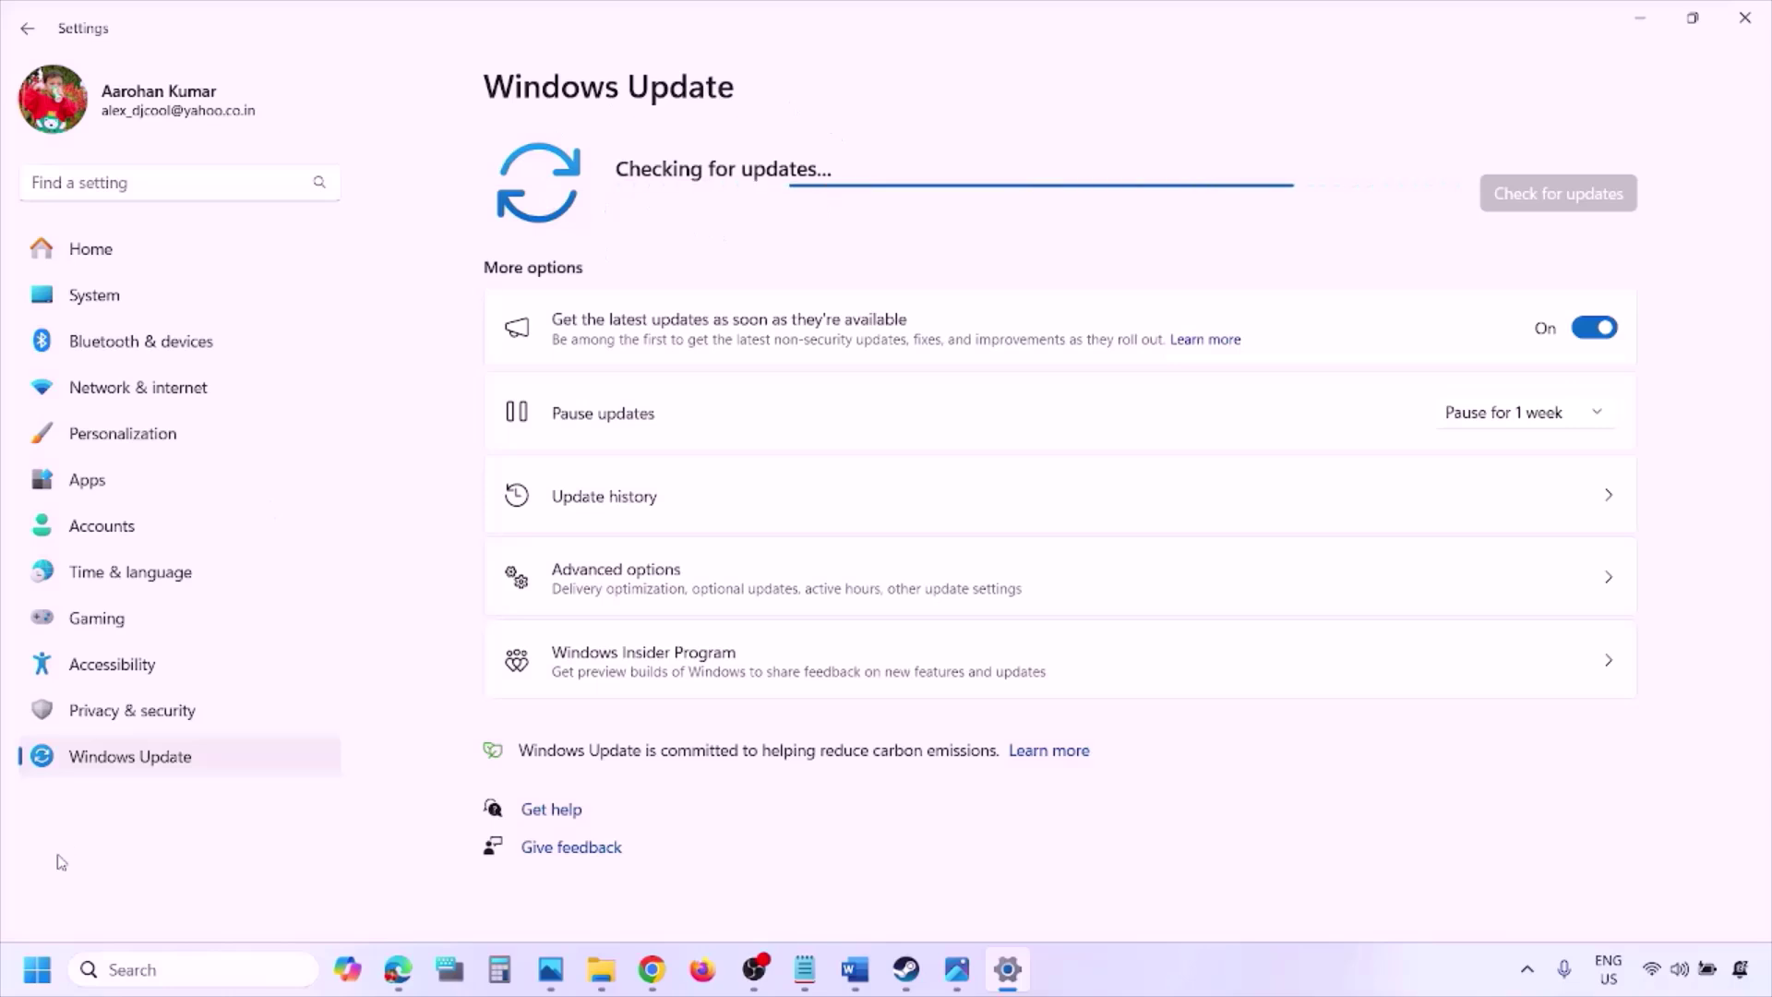
Show the Windows power options, and switch back to the Word document
click(37, 969)
click(671, 889)
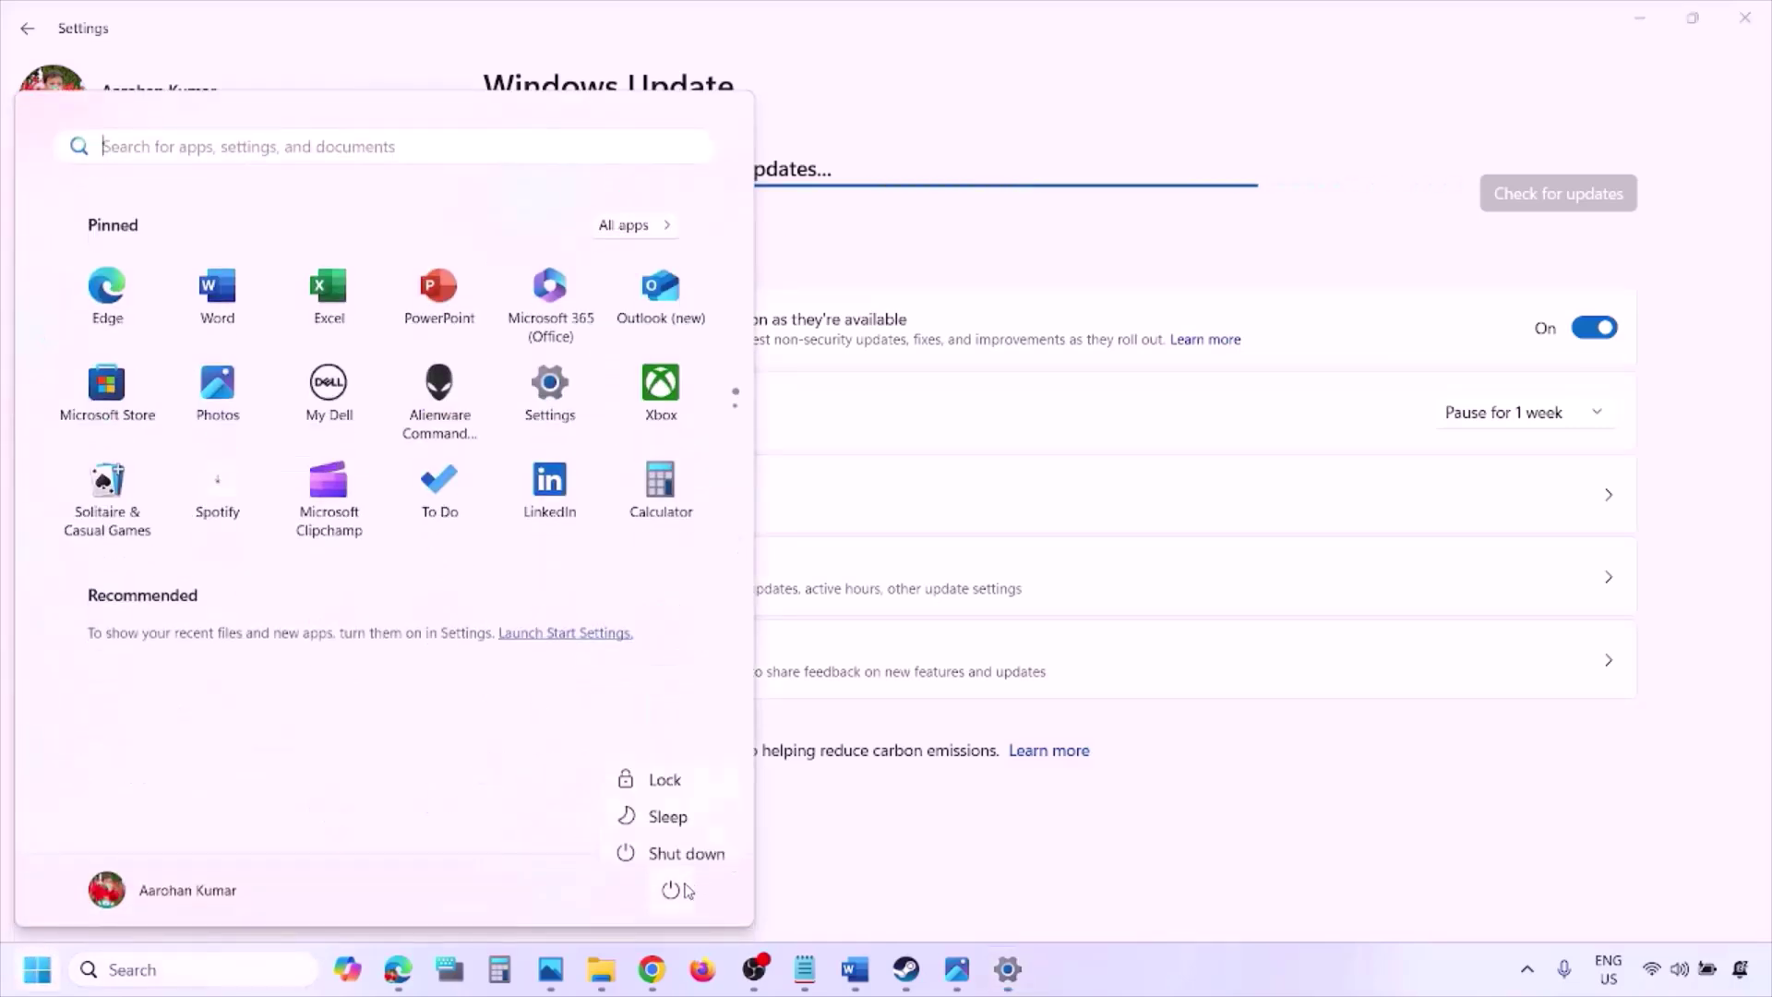
click(855, 969)
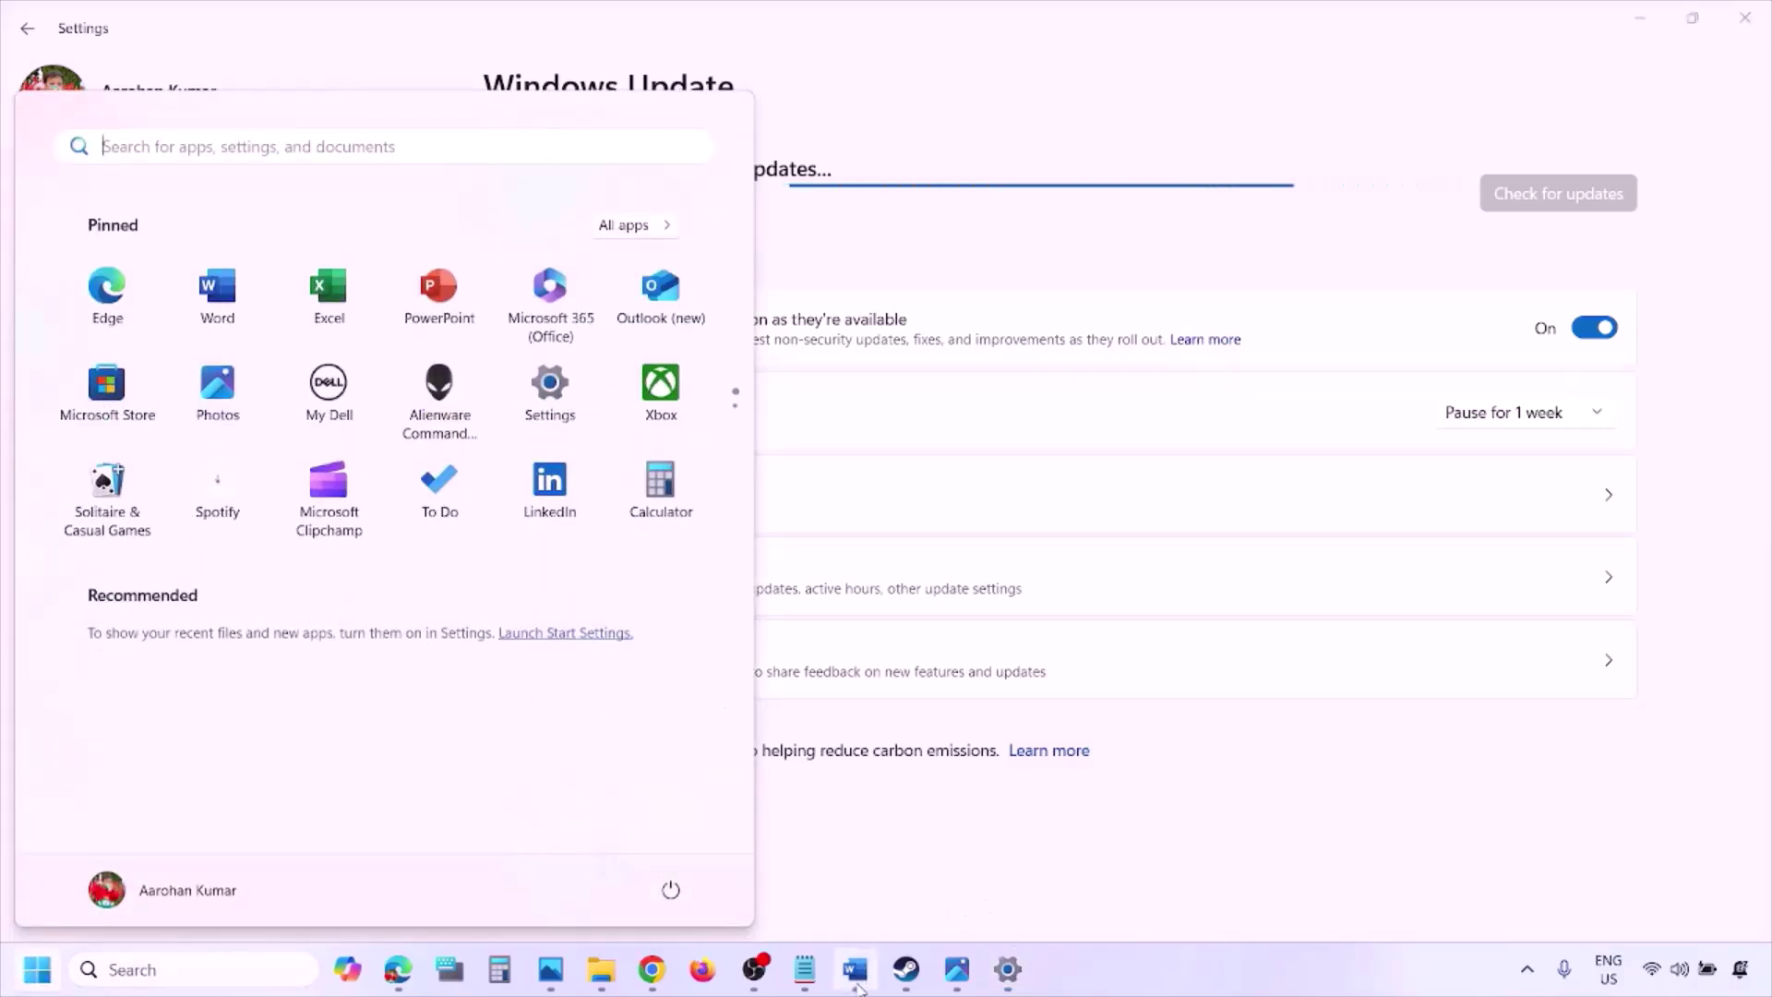
Copy the Step 8 Visual C++ download link from Word and open it in a new Chrome window
scroll(778, 722, down, 3)
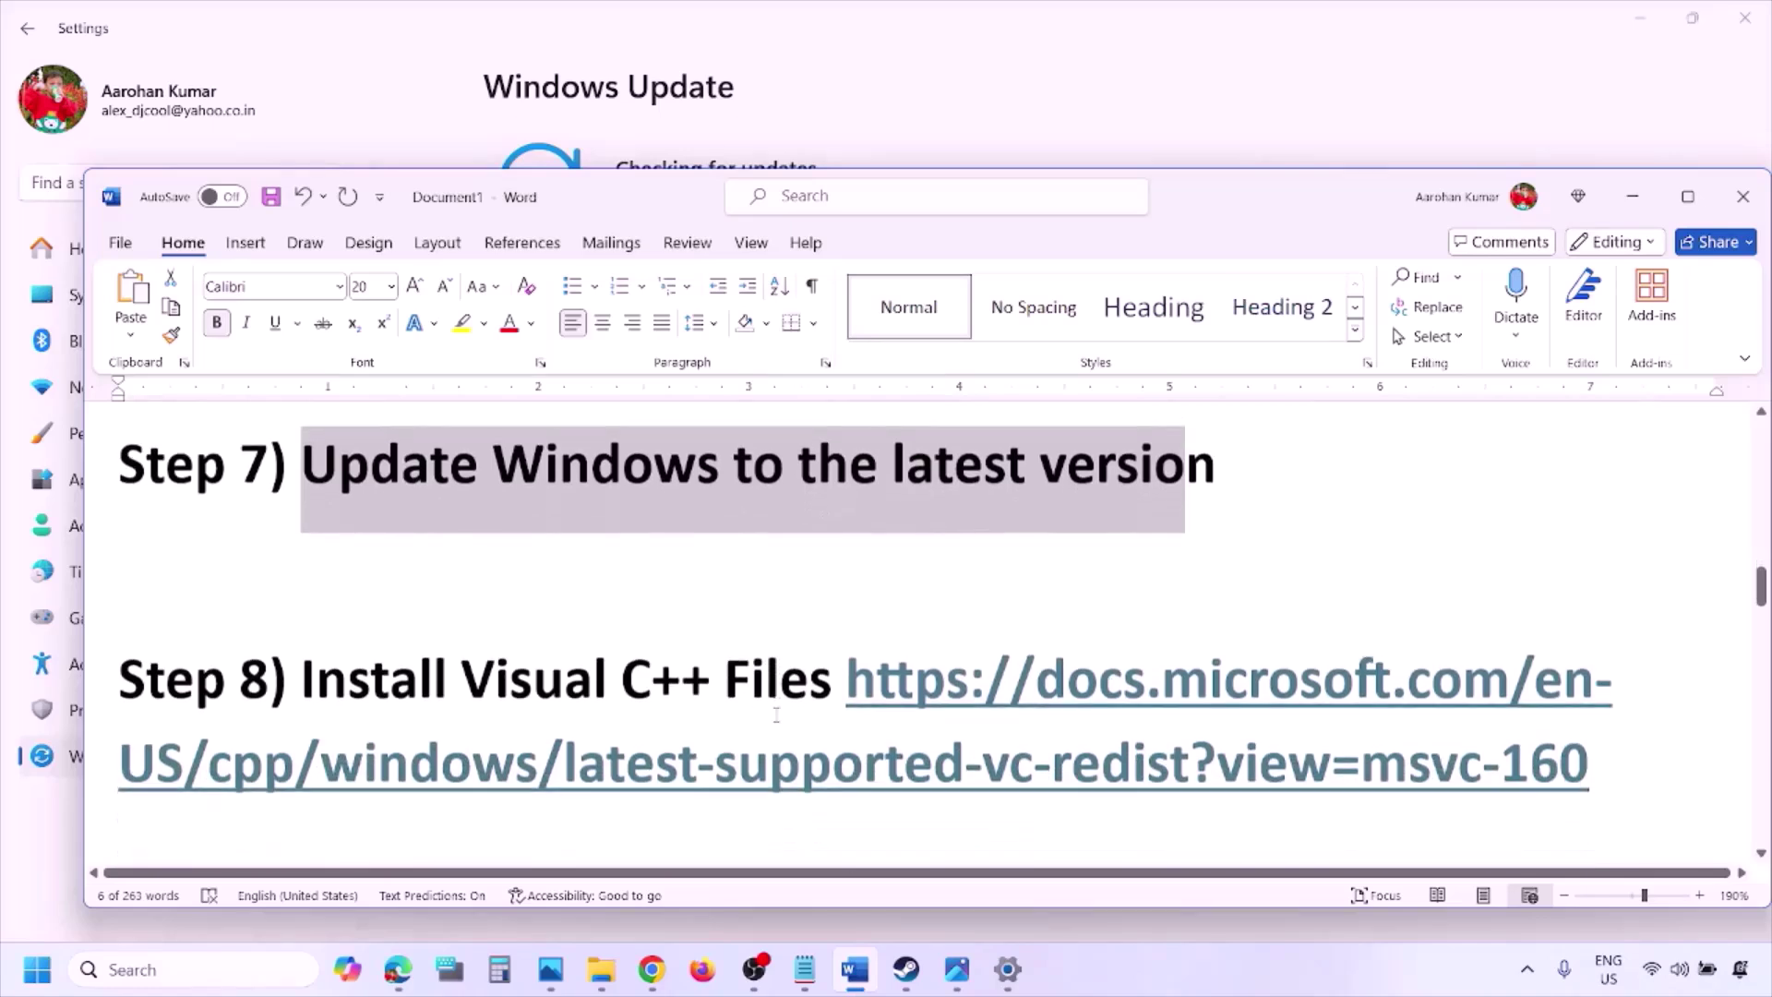
drag(1617, 769, 966, 678)
key(ctrl+c)
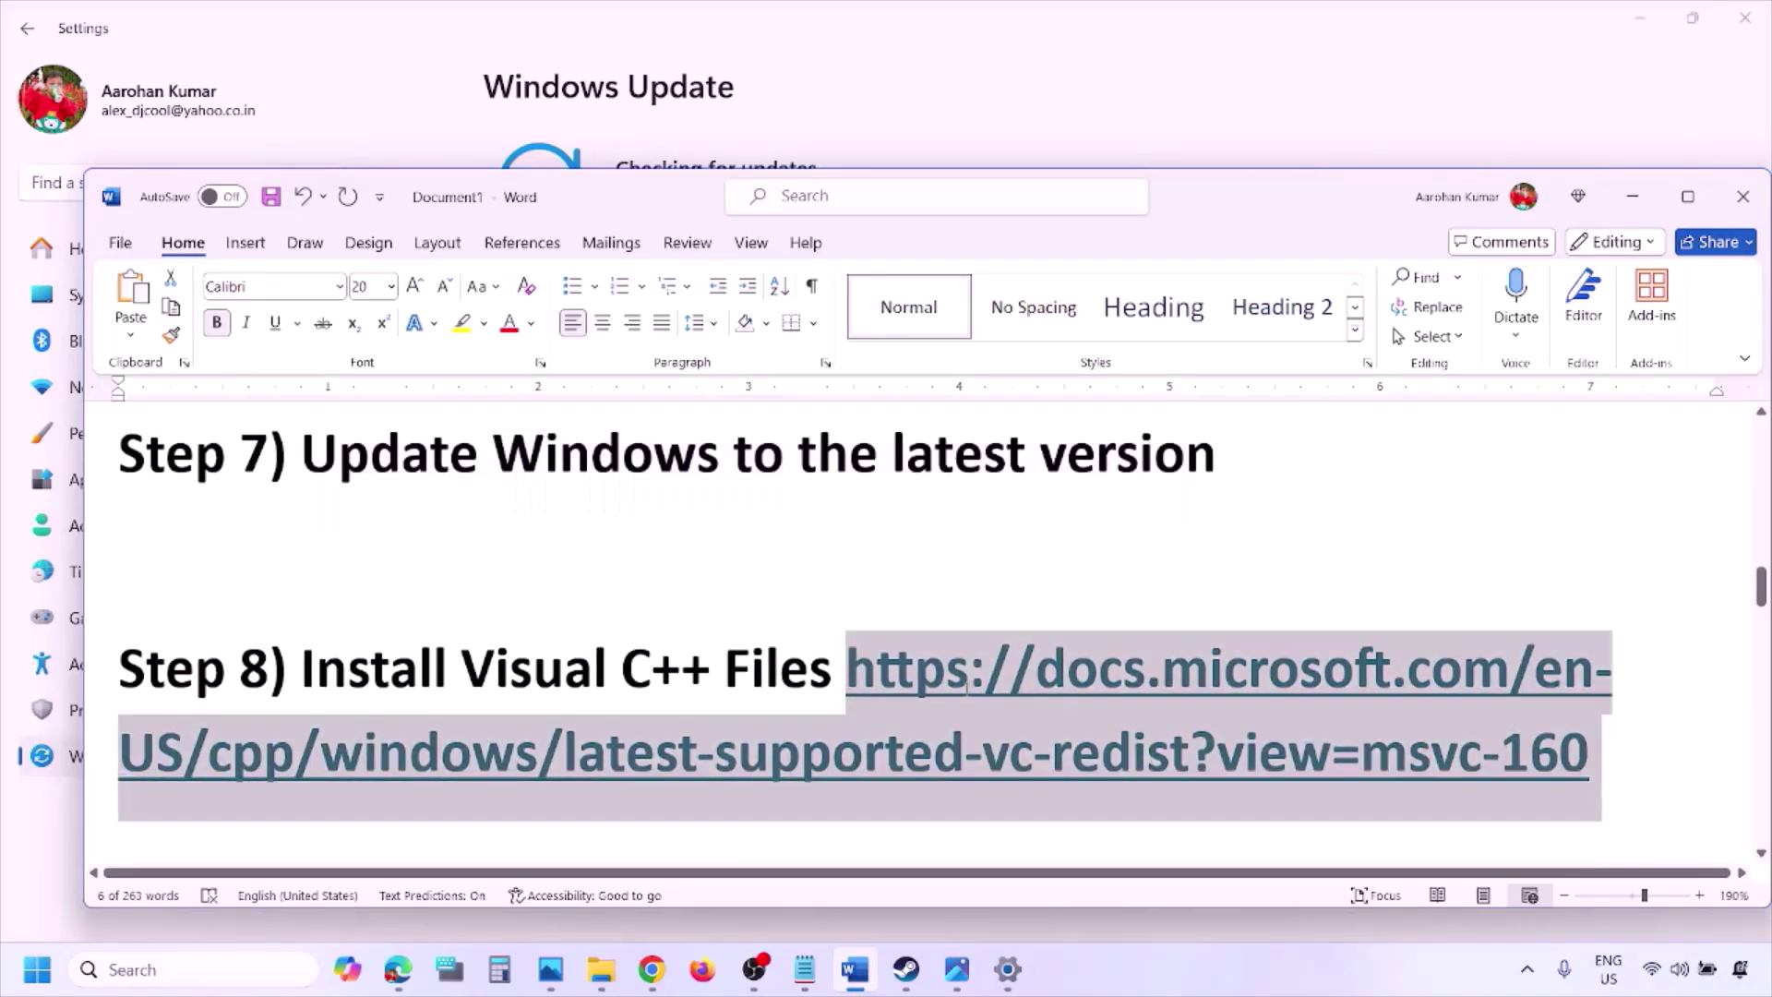
right_click(652, 969)
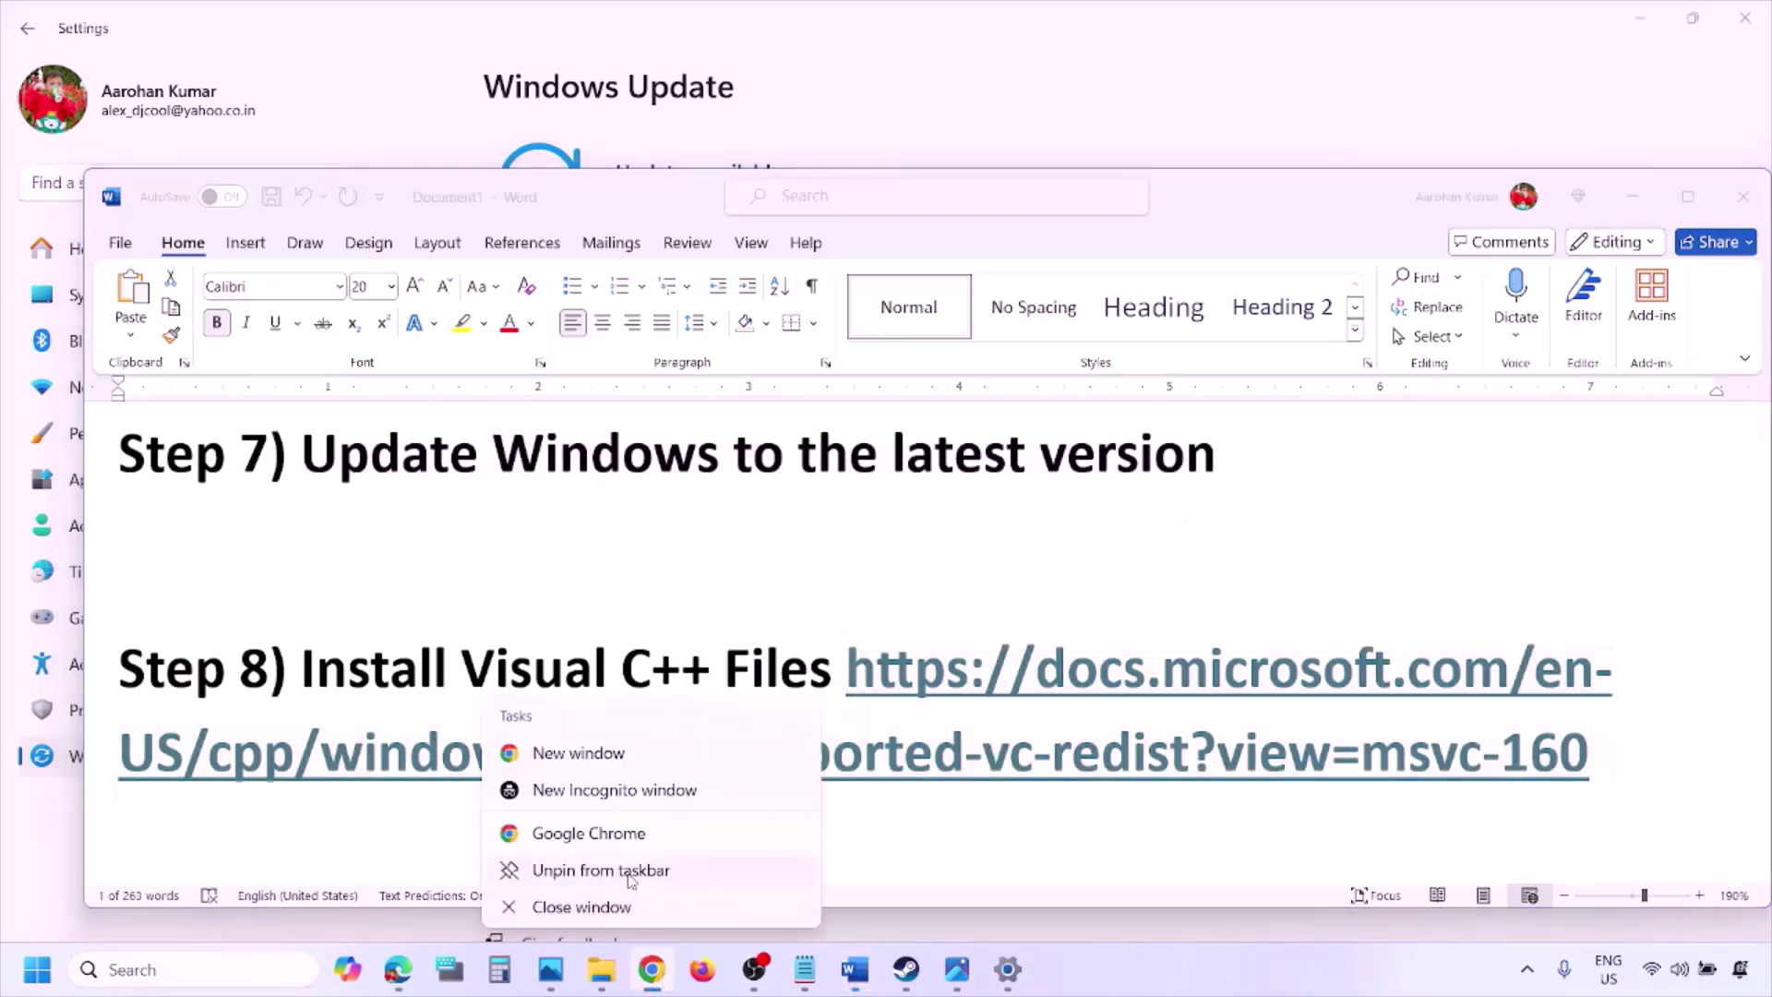
click(579, 752)
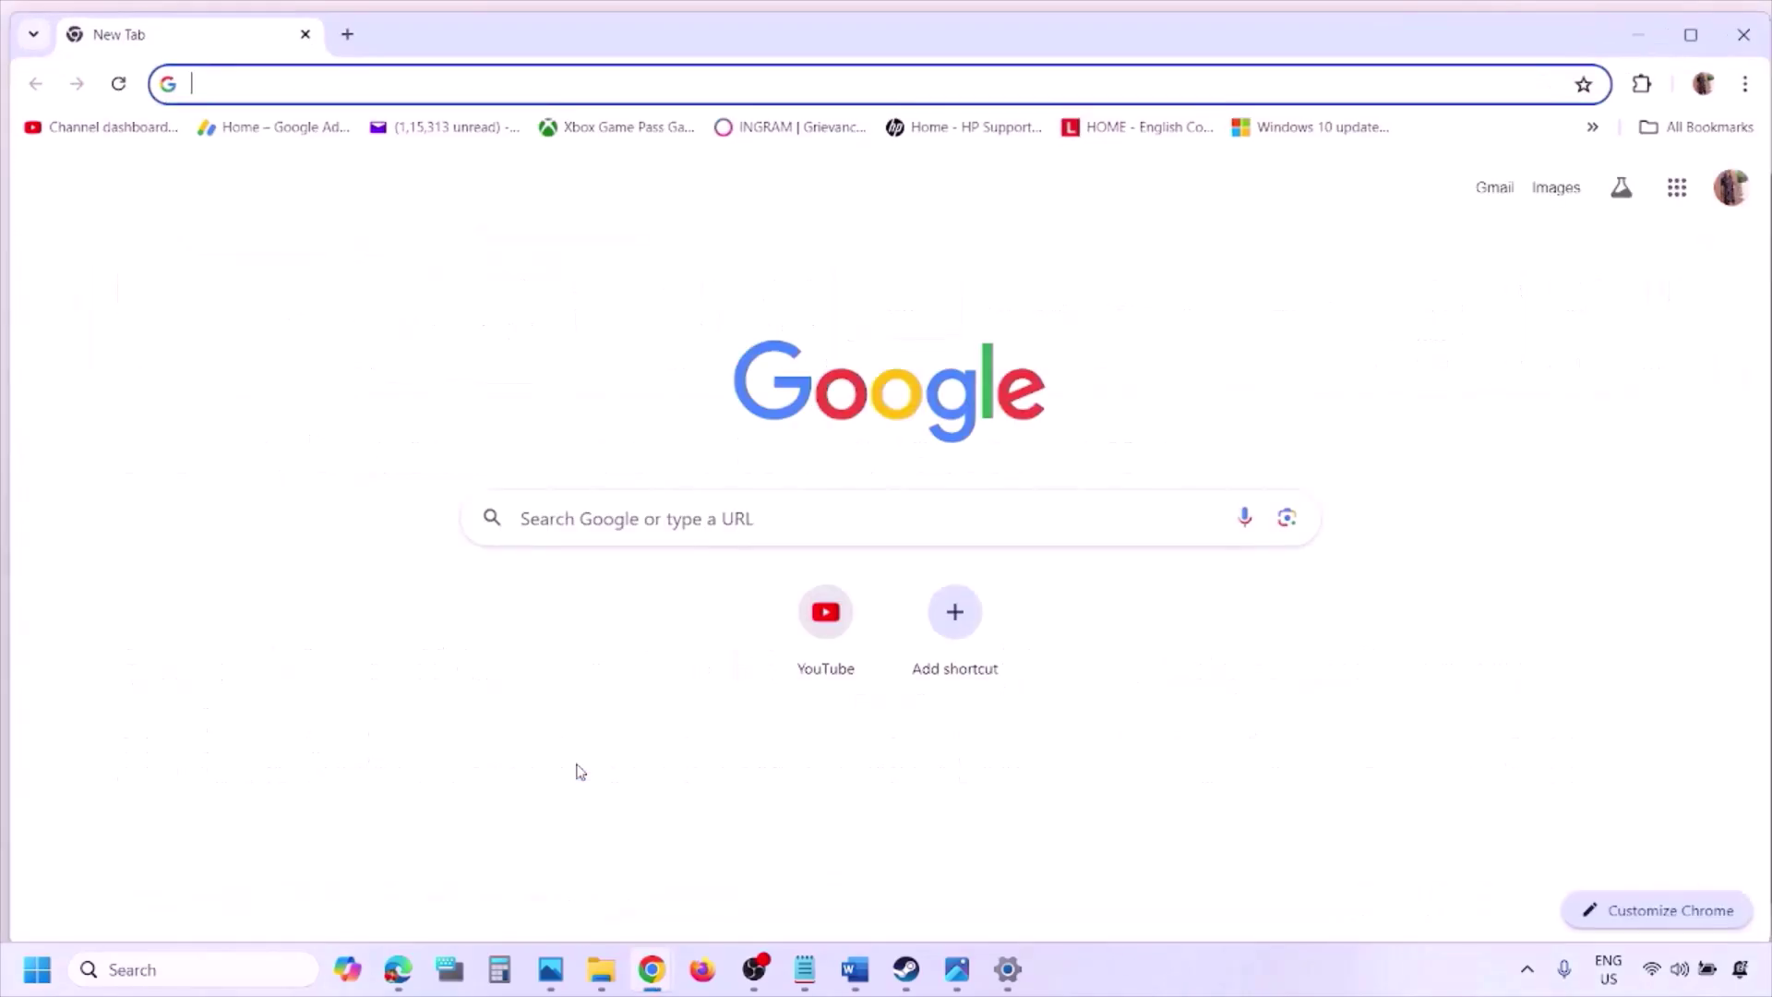
key(ctrl+v)
key(Return)
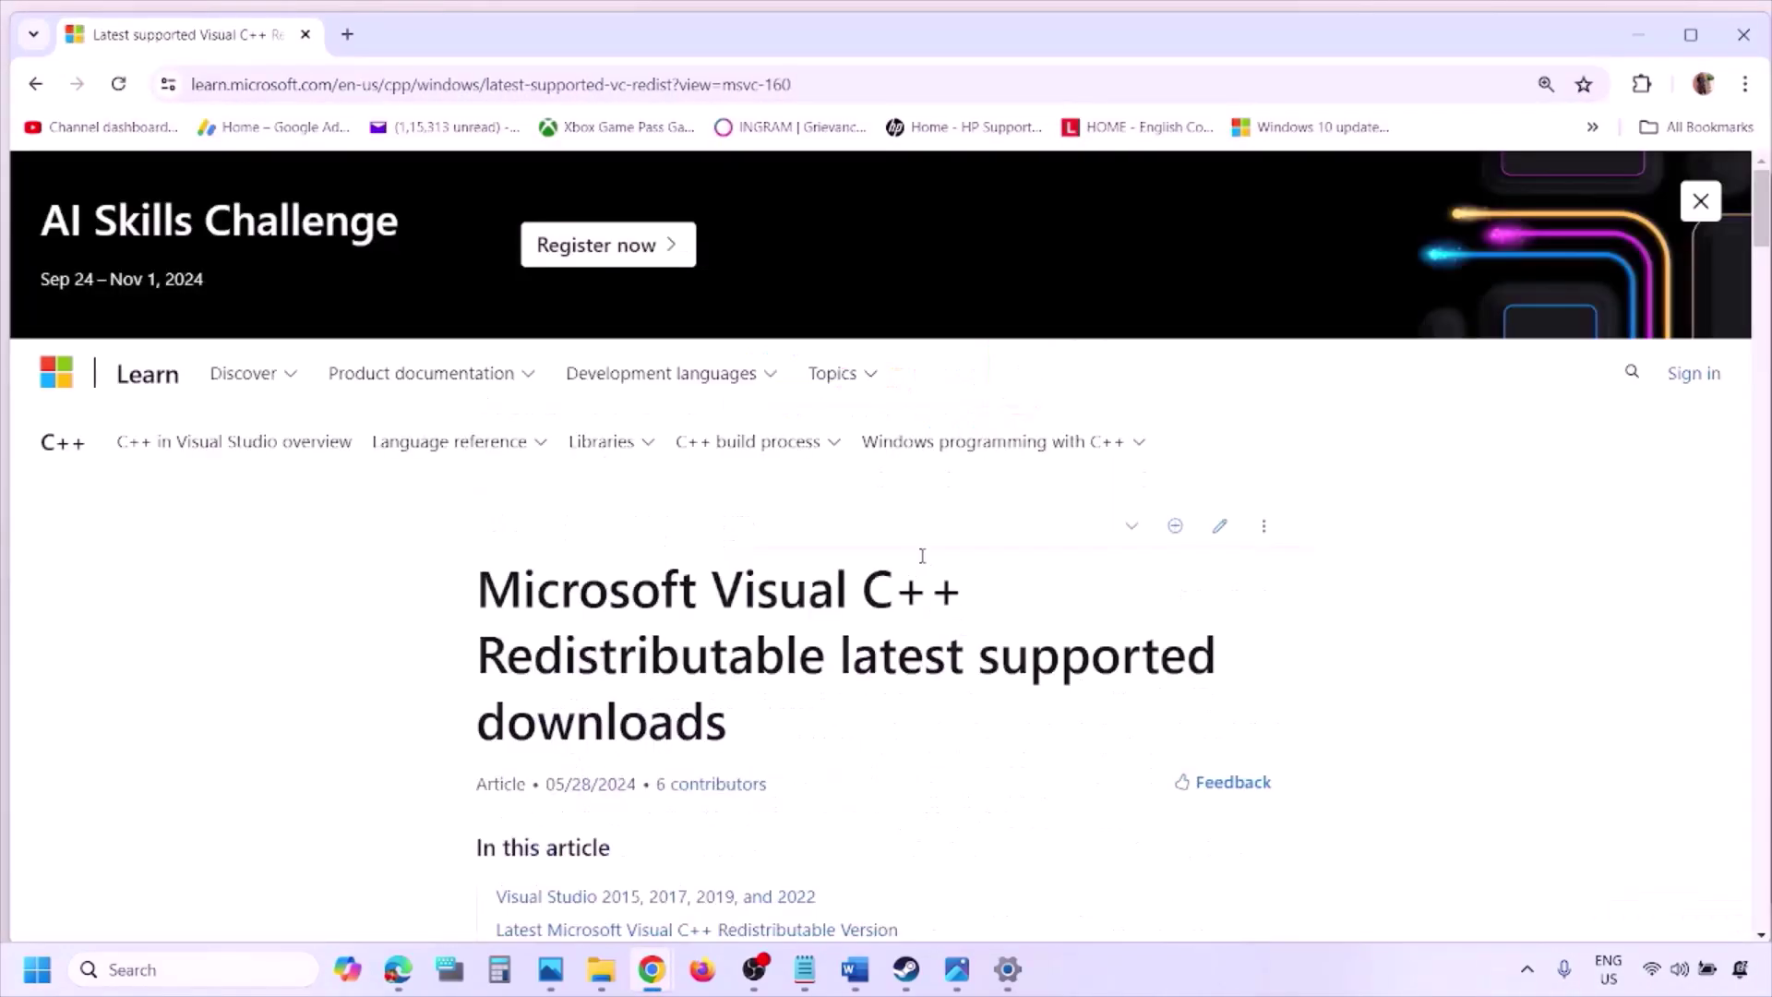
Highlight the Visual Studio 2015, 2017, 2019, and 2022 heading, and mark the X86 and X64 entries in the redistributable download table
scroll(771, 545, down, 4)
scroll(771, 545, down, 6)
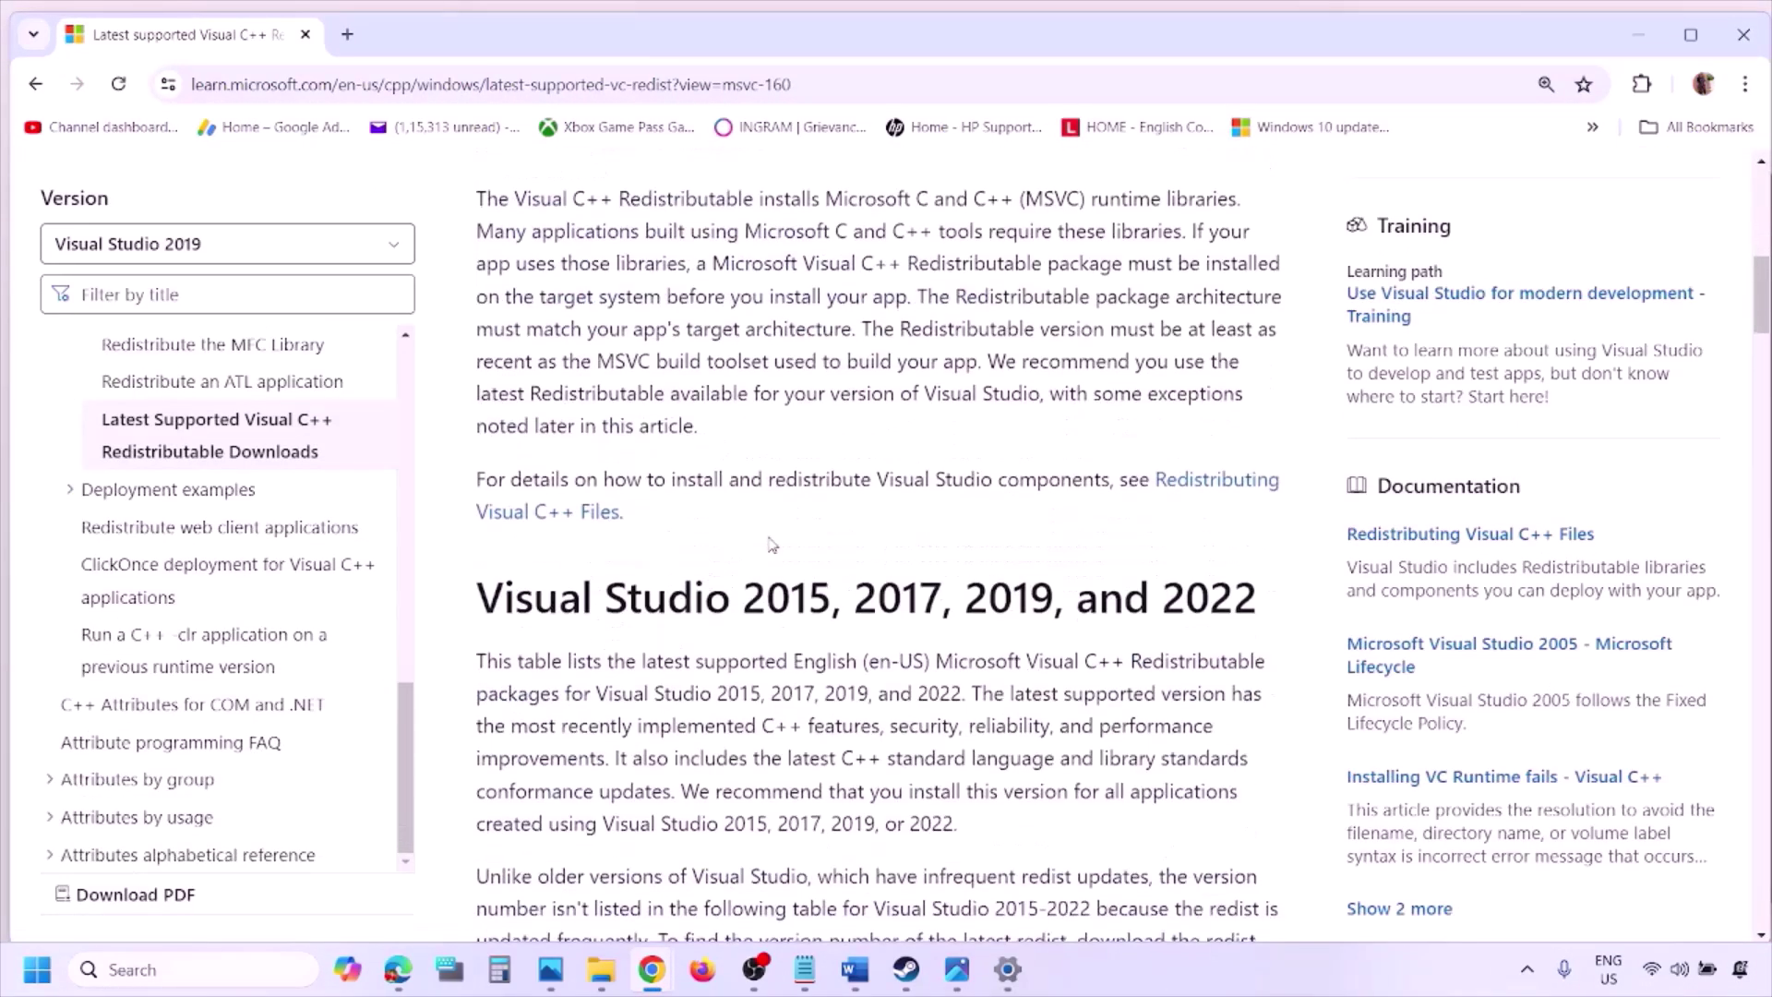
drag(571, 498, 1196, 497)
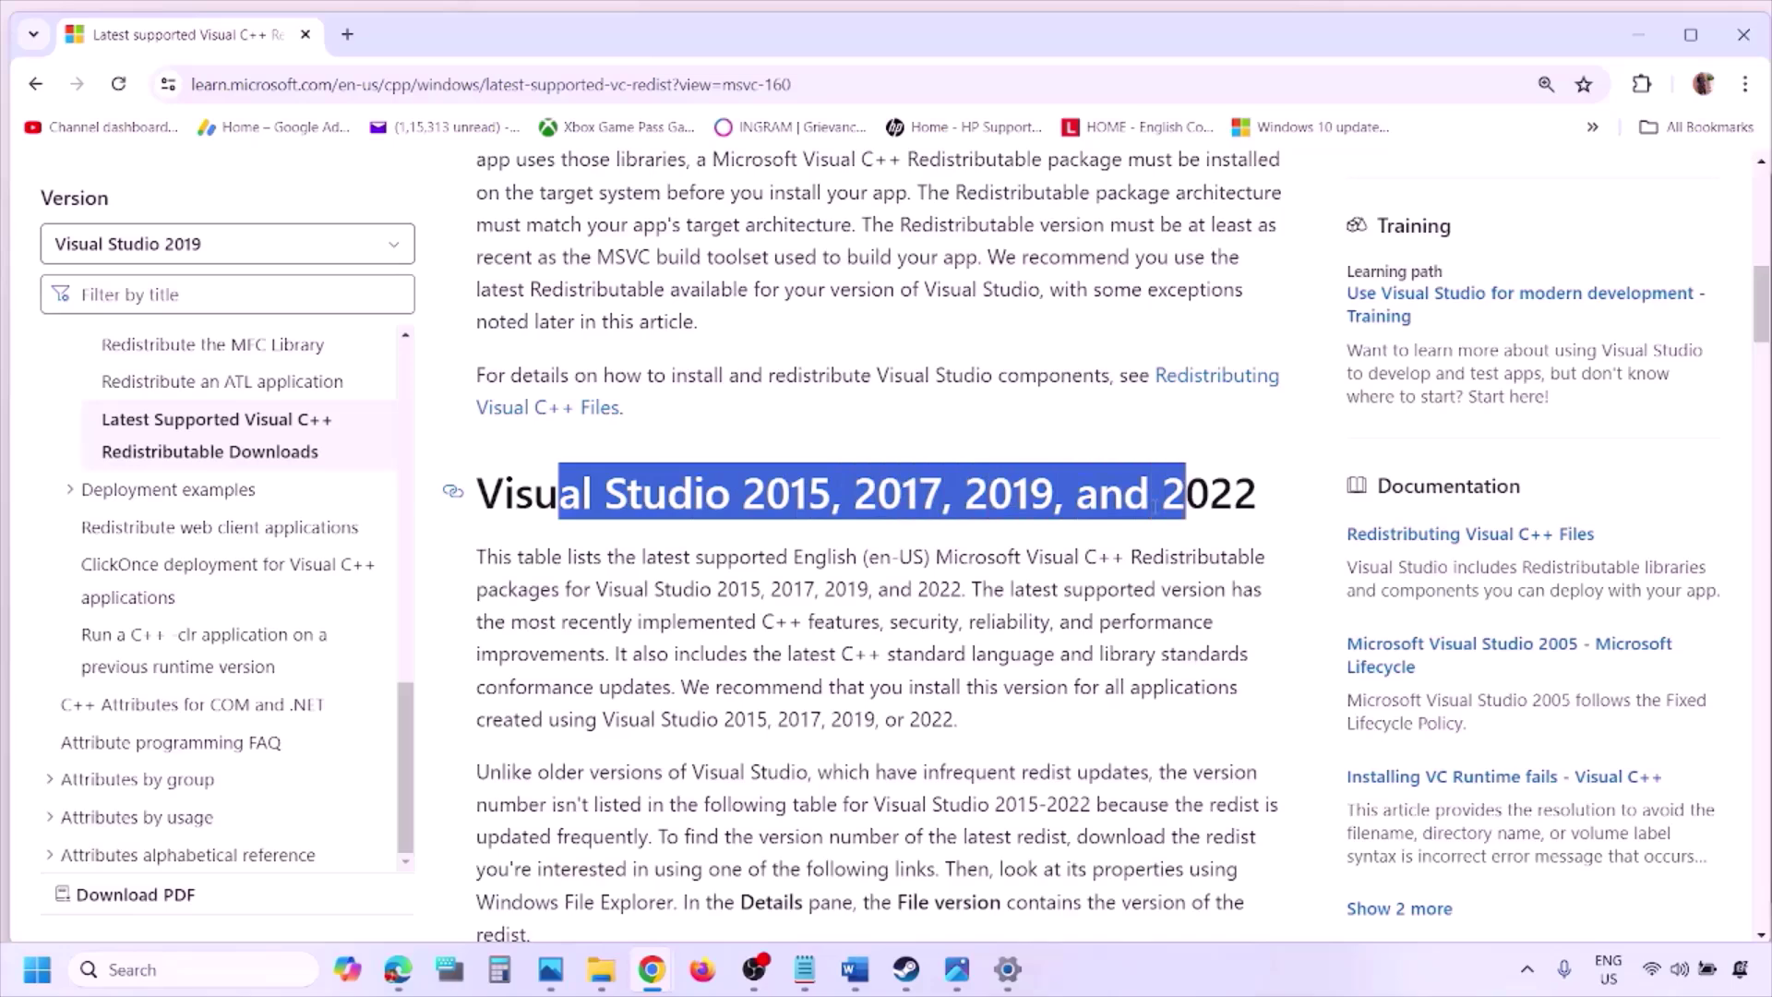
scroll(778, 663, down, 6)
scroll(778, 663, down, 4)
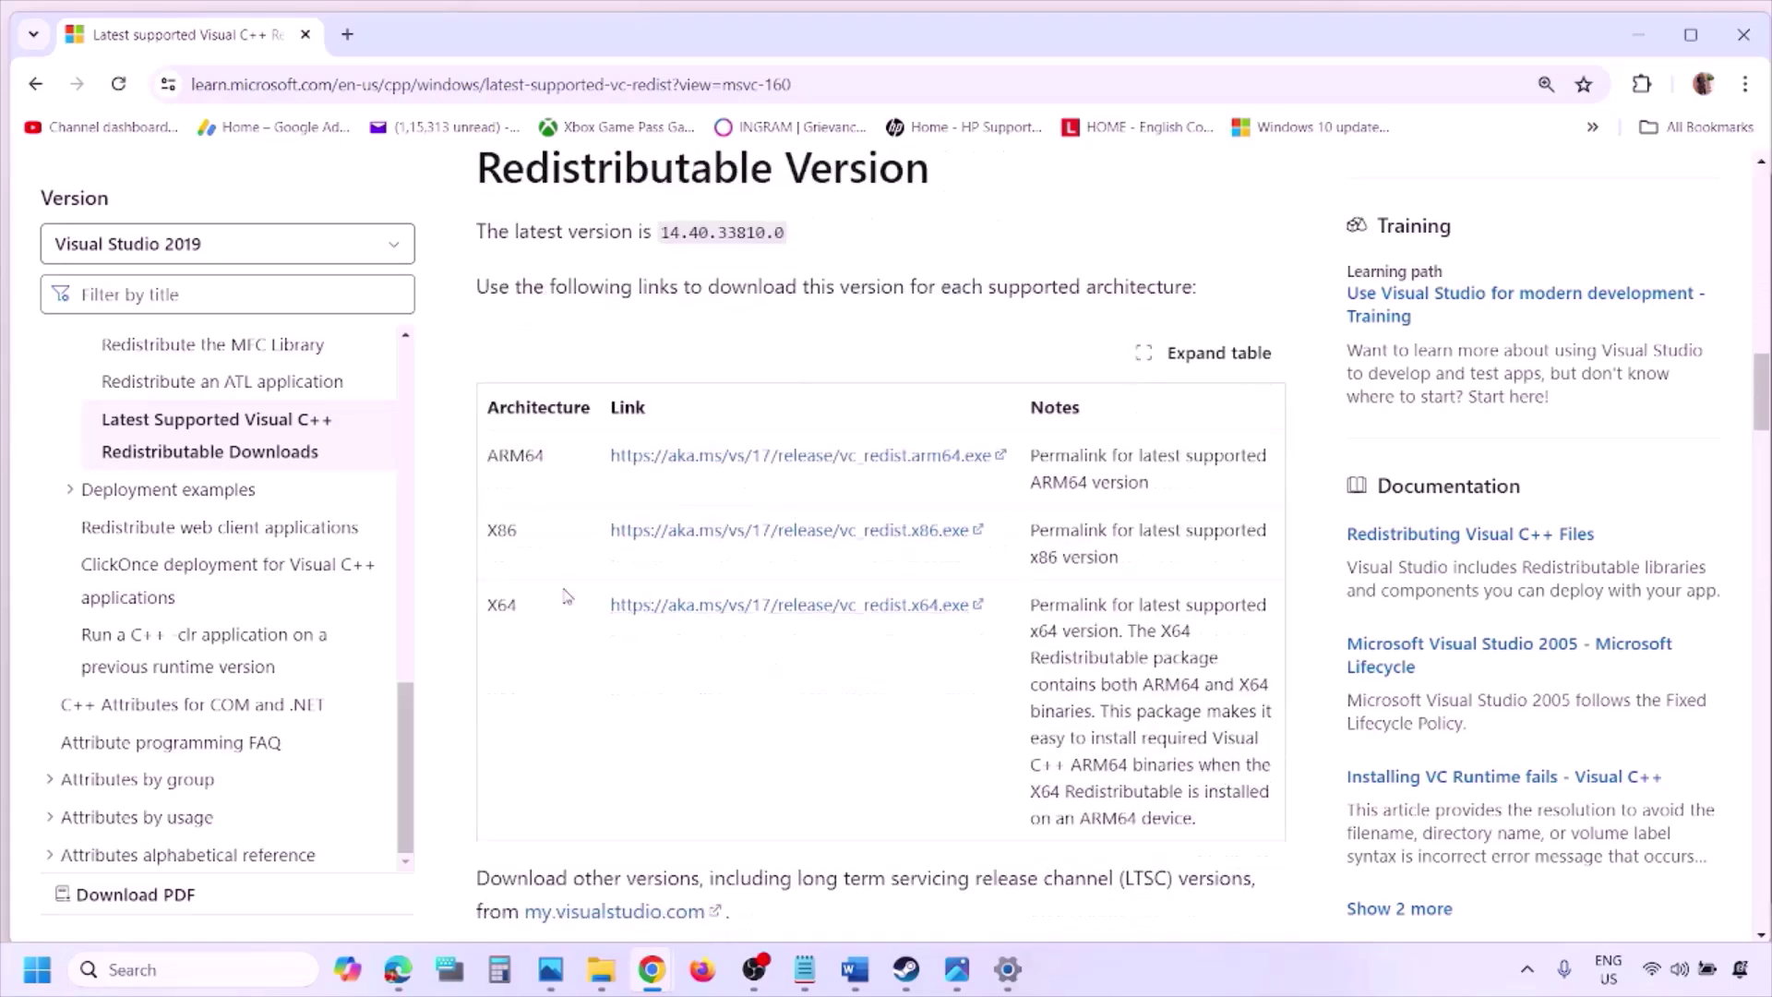
double_click(500, 533)
double_click(501, 605)
Download the X86 Visual C++ redistributable, launch its setup and start a repair
drag(500, 554, 870, 545)
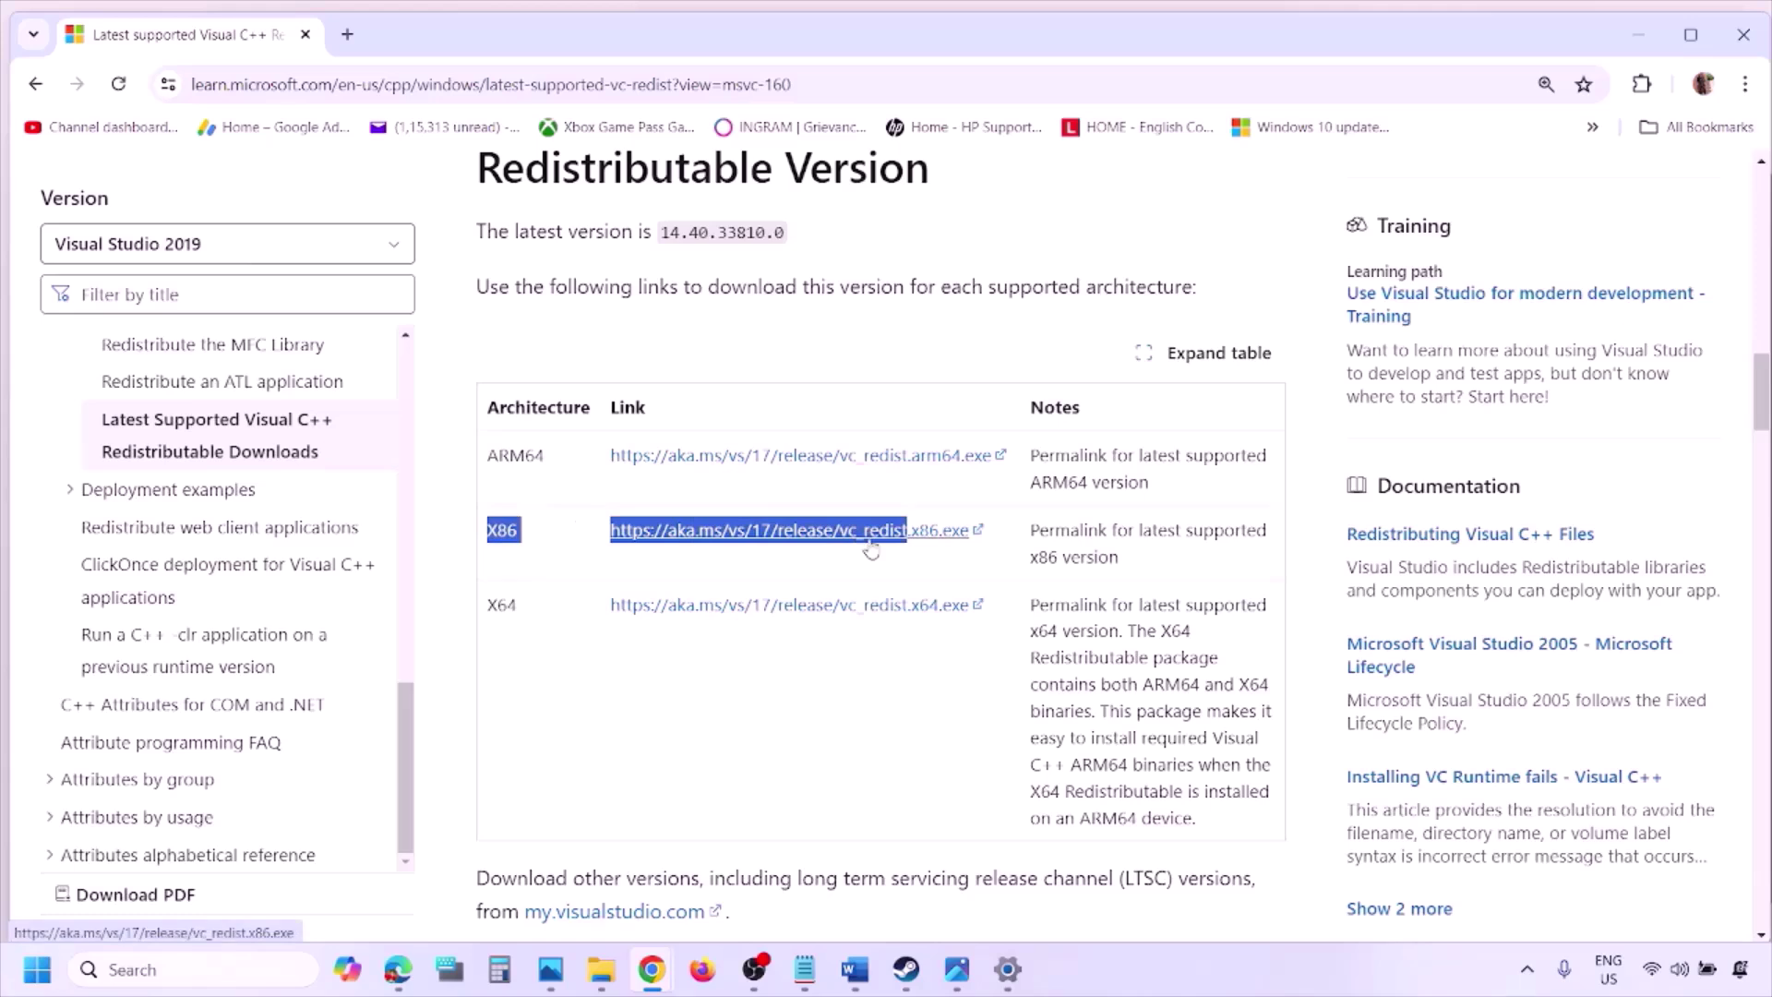
click(870, 551)
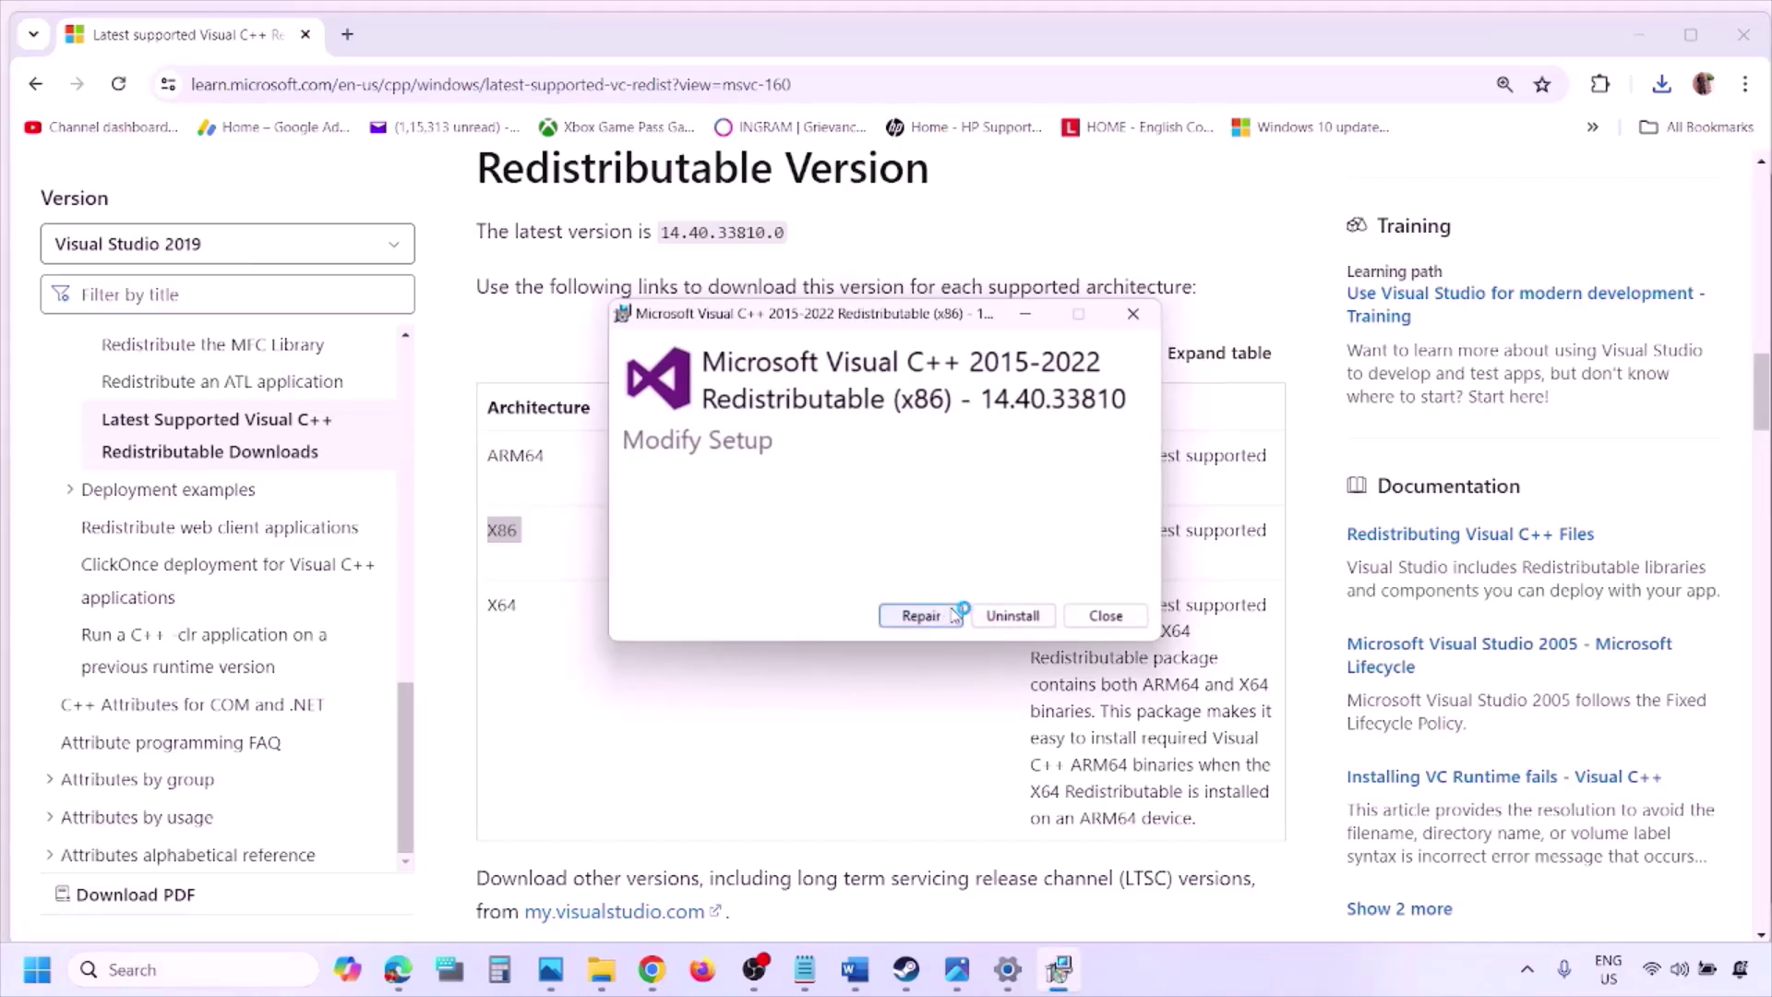
click(948, 617)
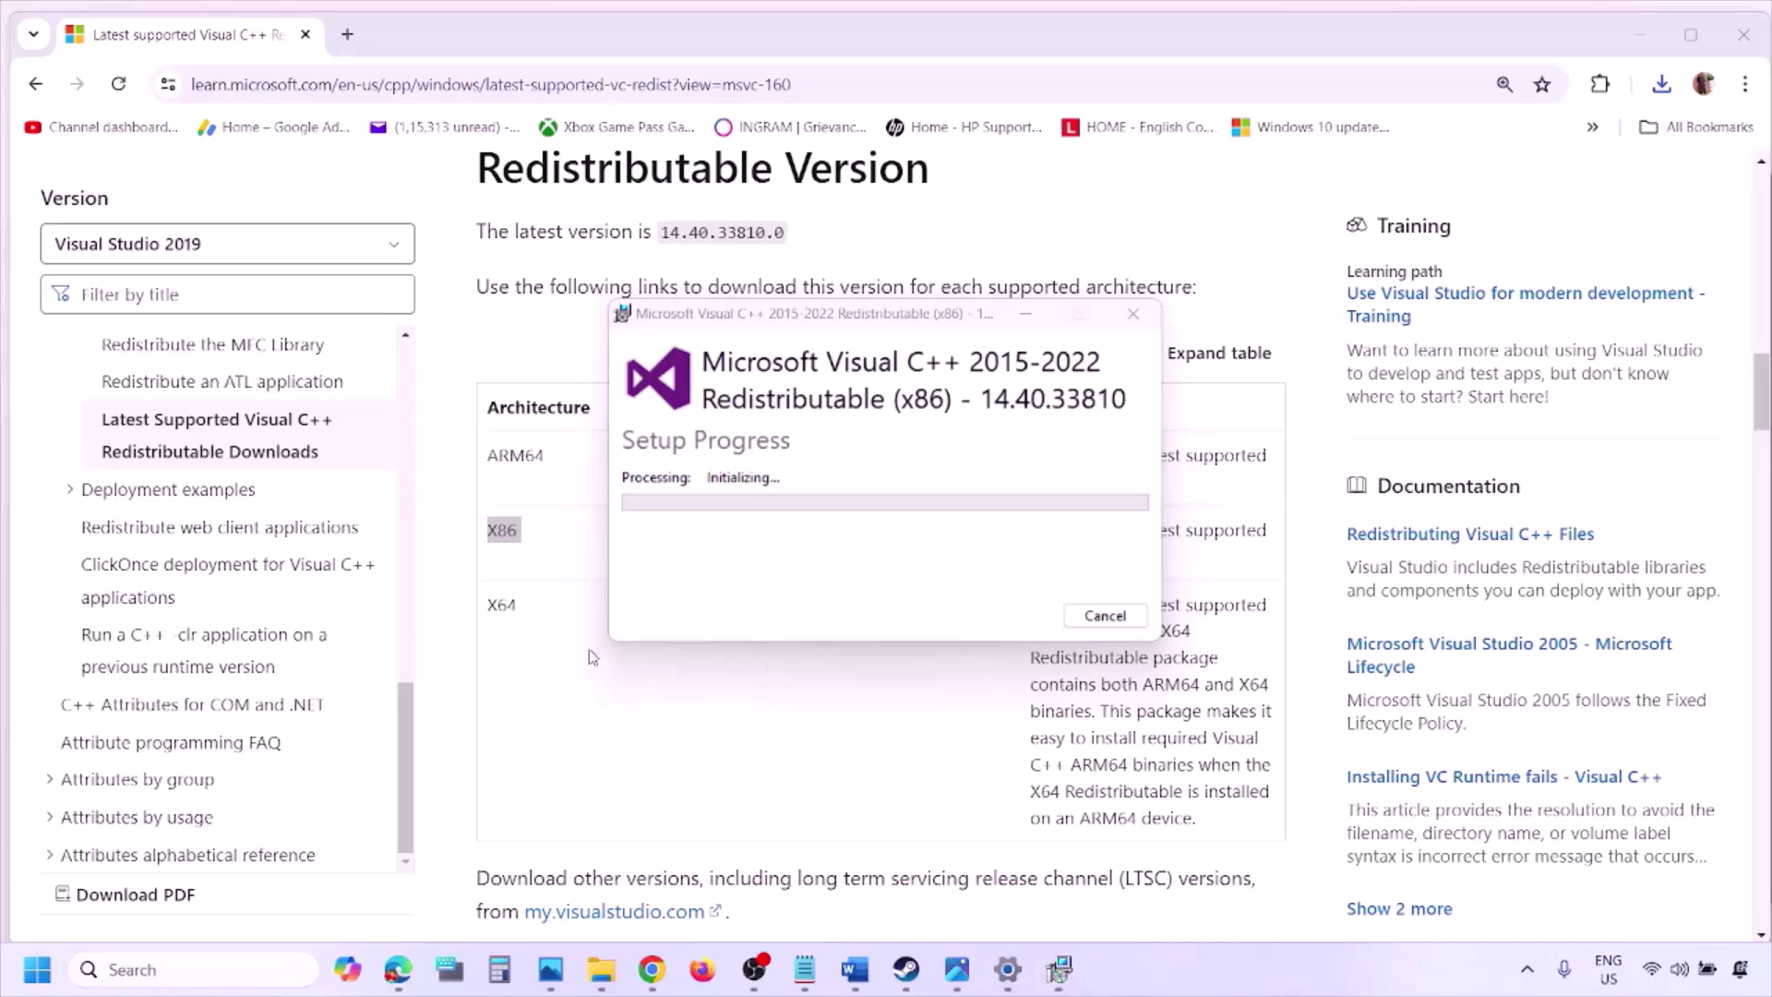
Download the X64 redistributable VC_redist.x64.exe, launch its setup and start a repair
double_click(498, 608)
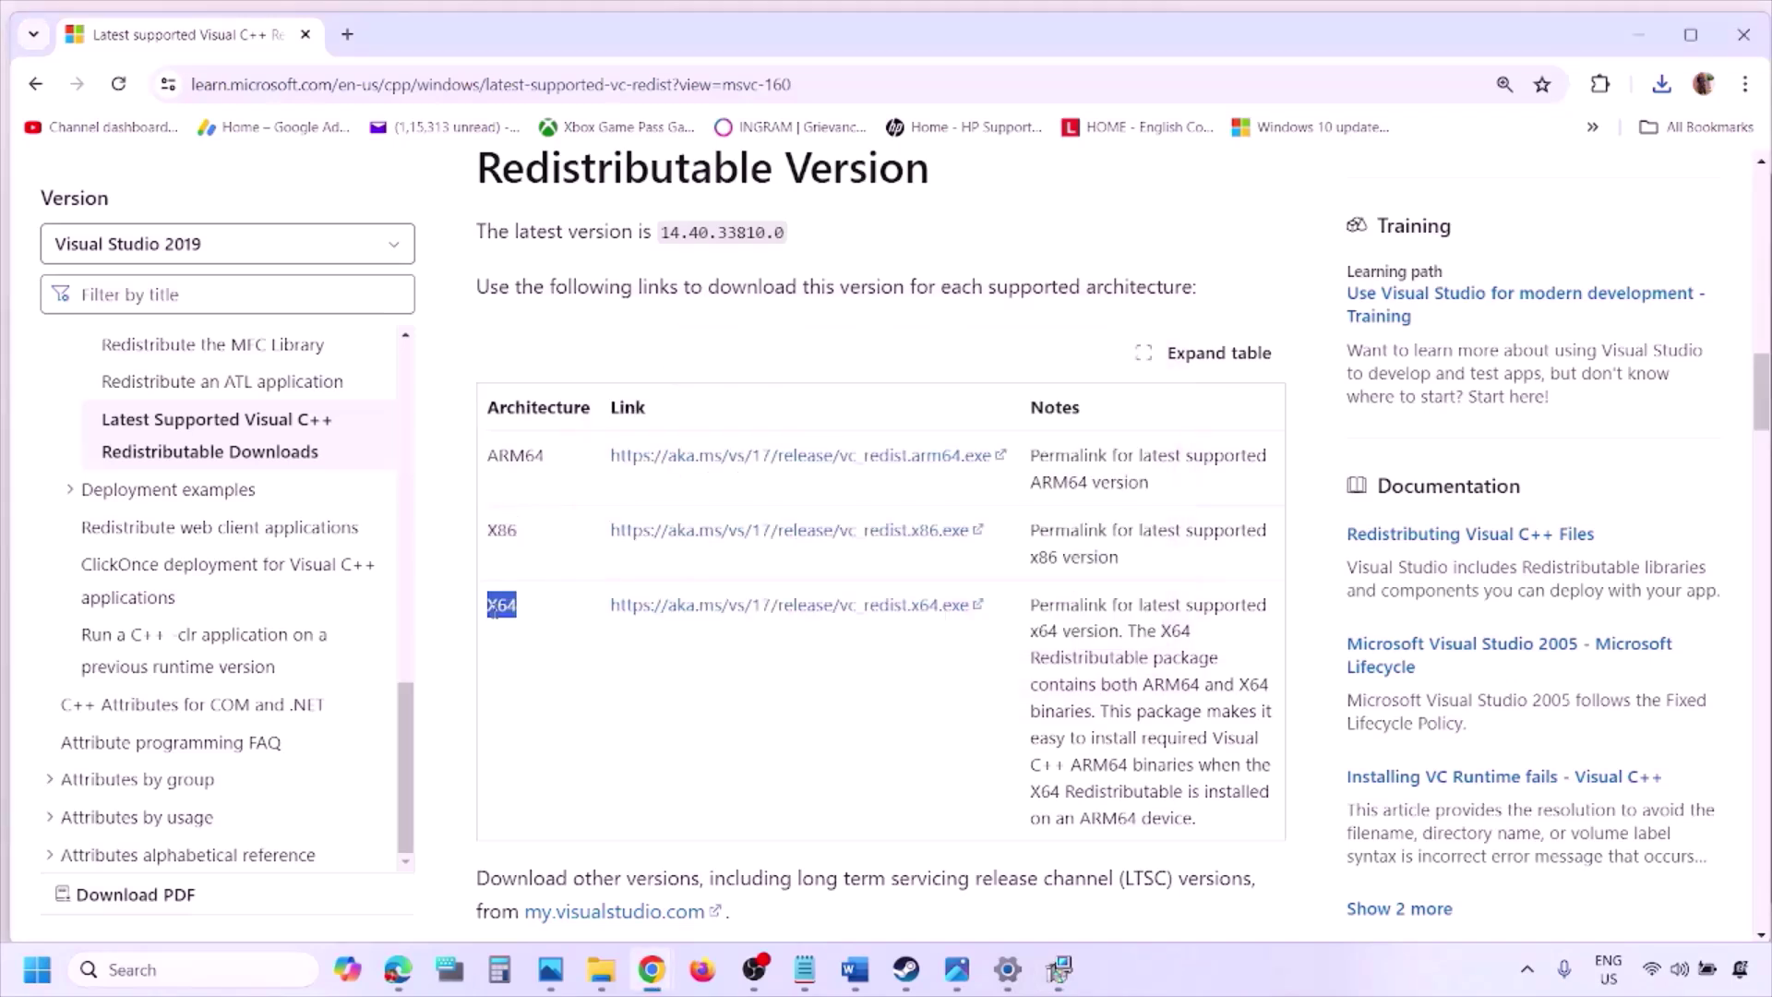
click(799, 611)
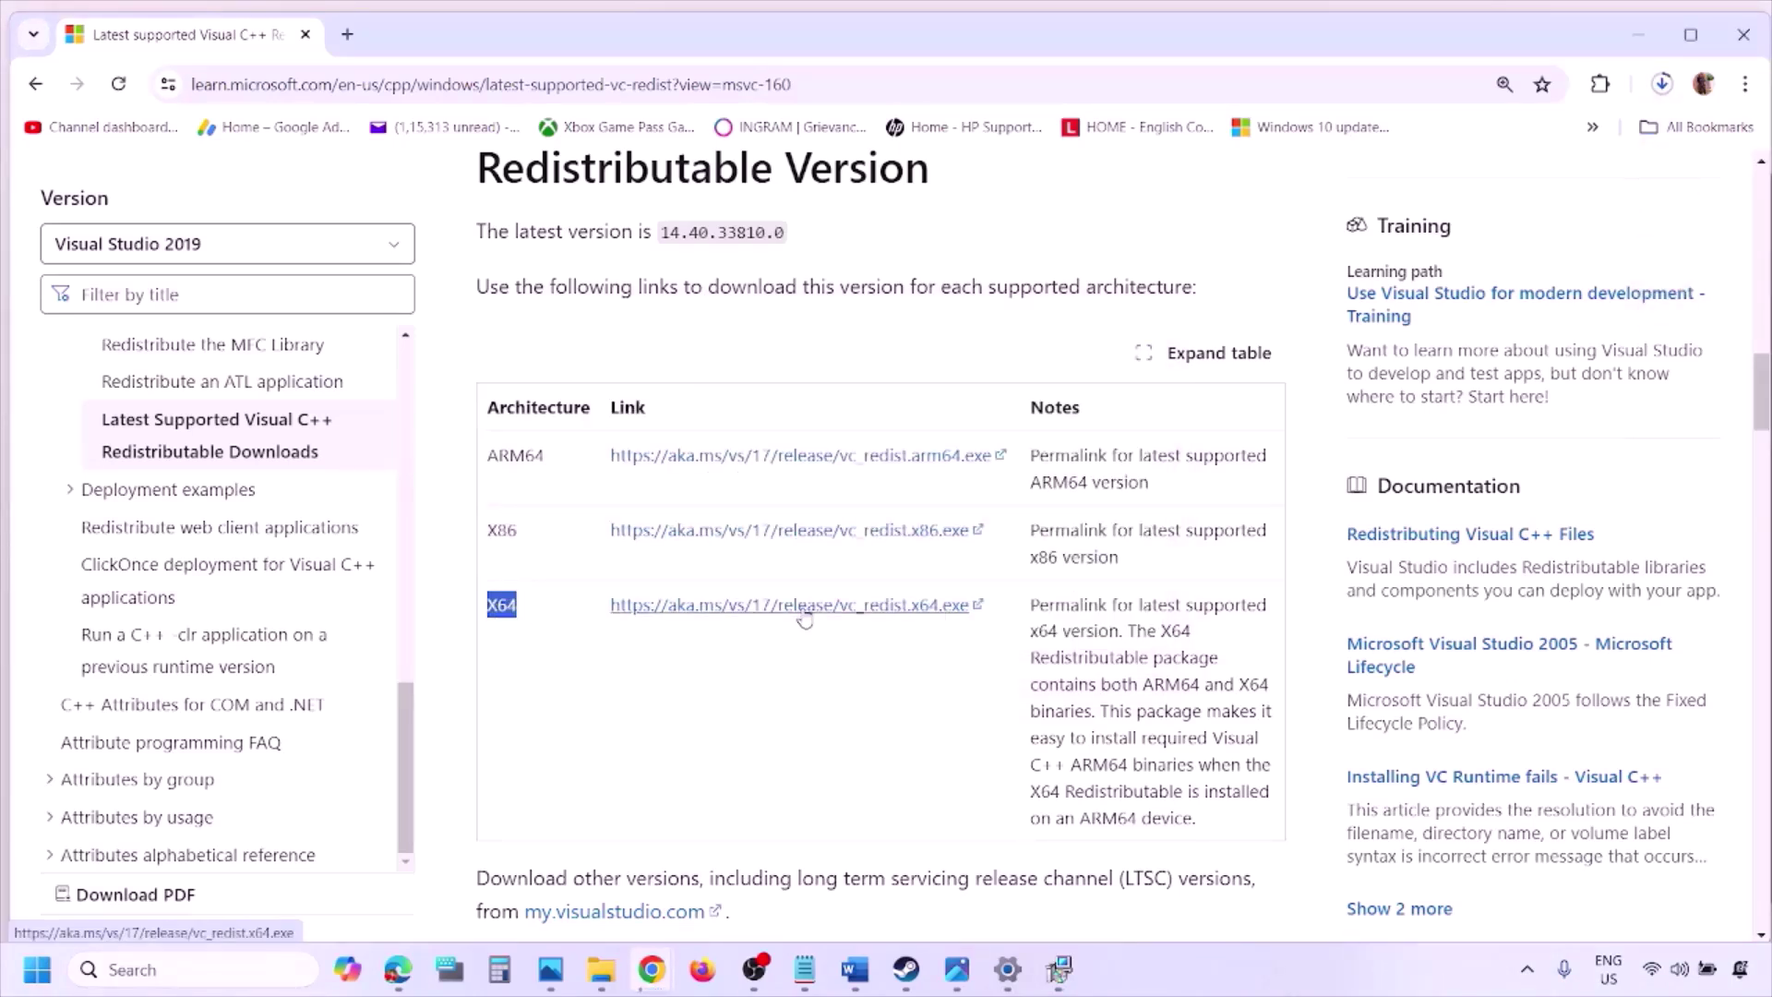
click(1058, 967)
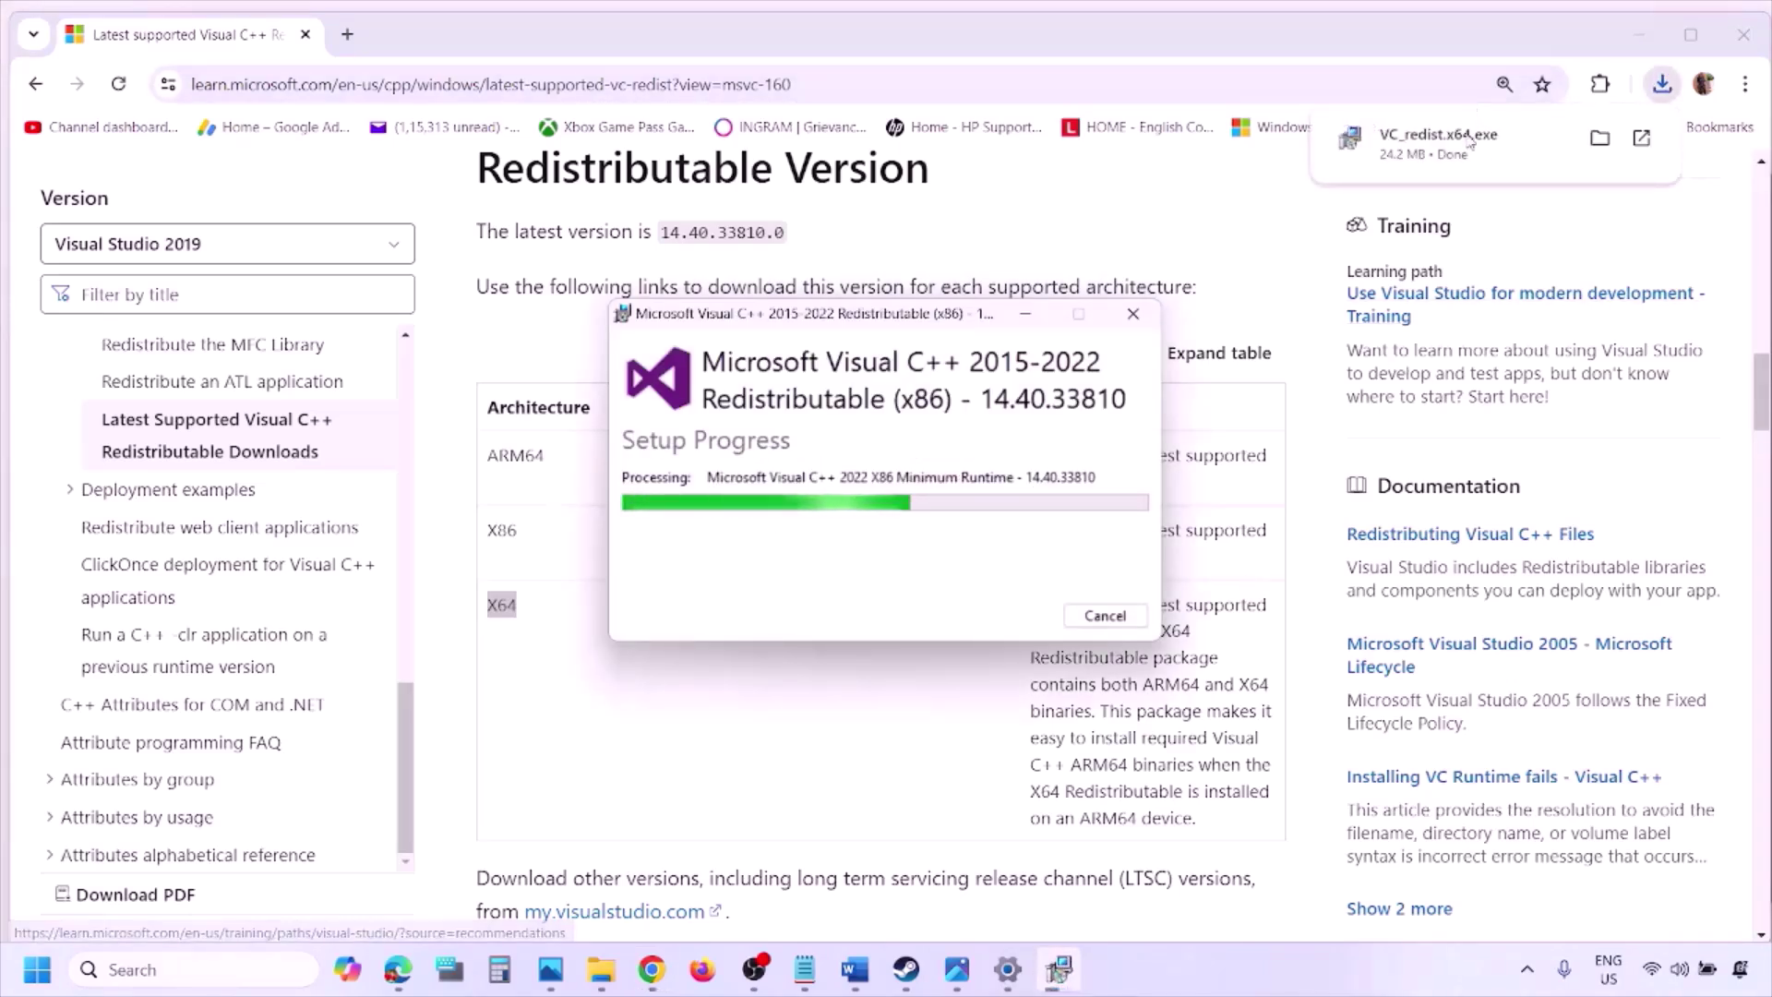
click(1236, 424)
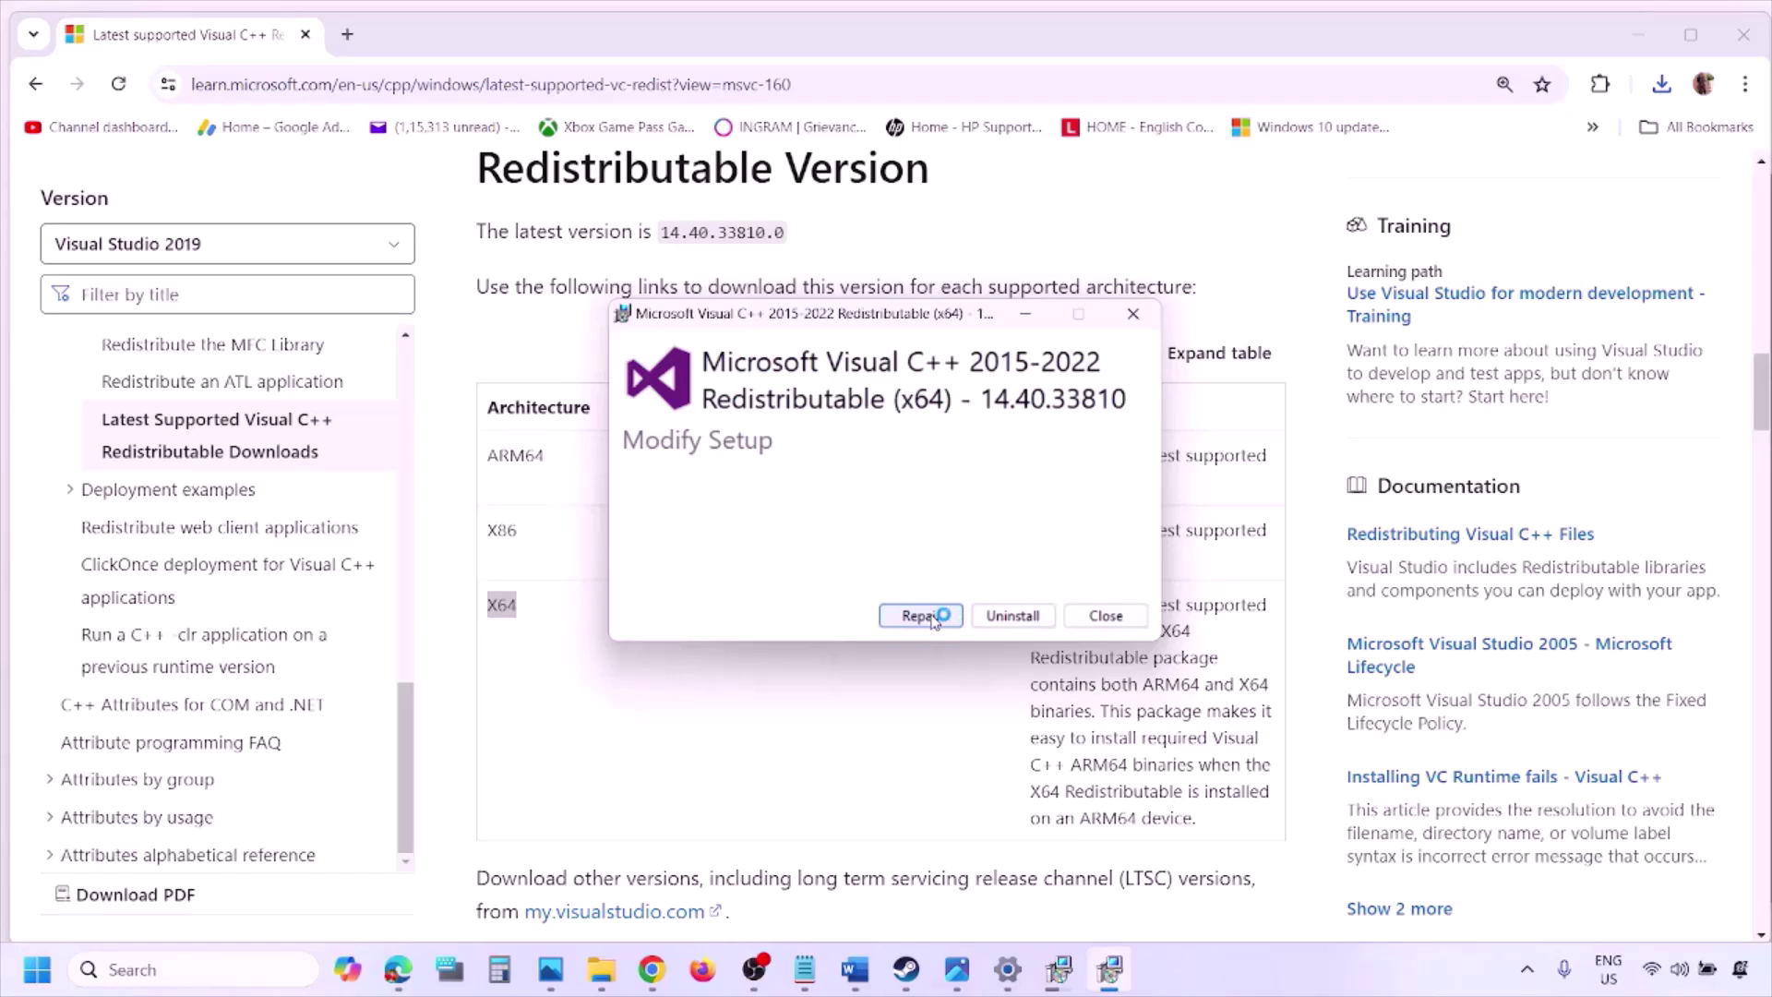
click(923, 615)
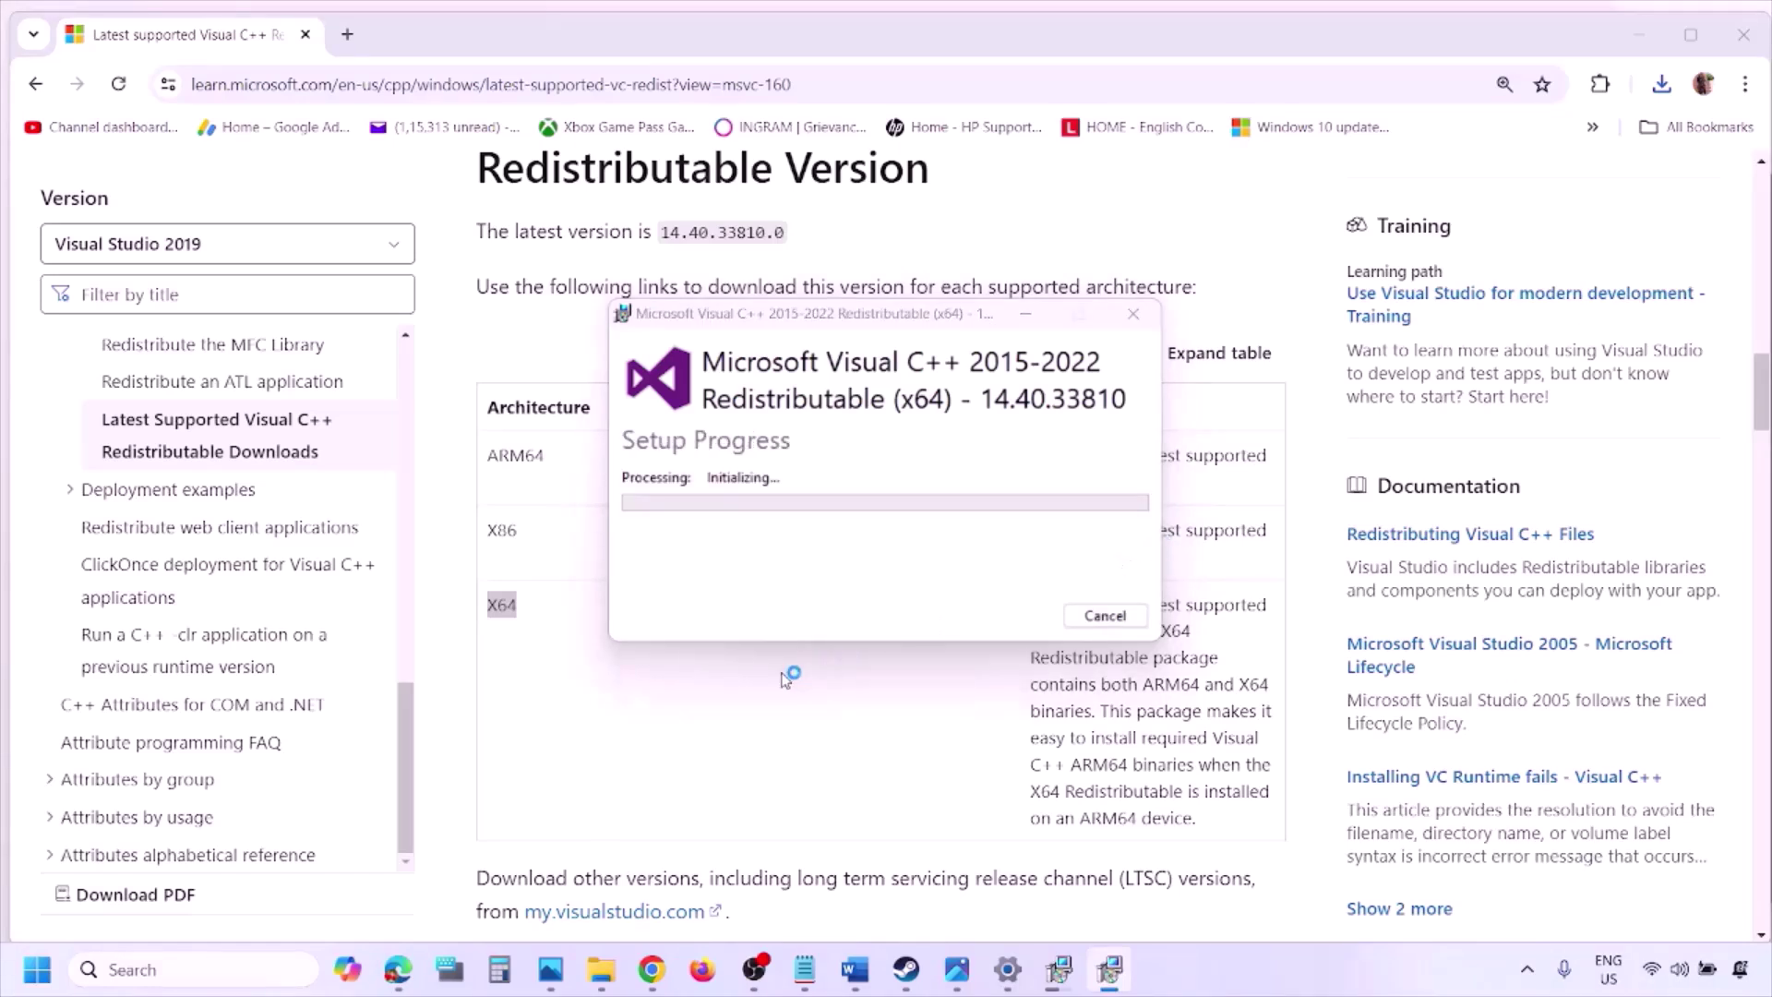
Arrange the x86 and x64 redistributable setup windows side by side, and return to the download page
click(1059, 969)
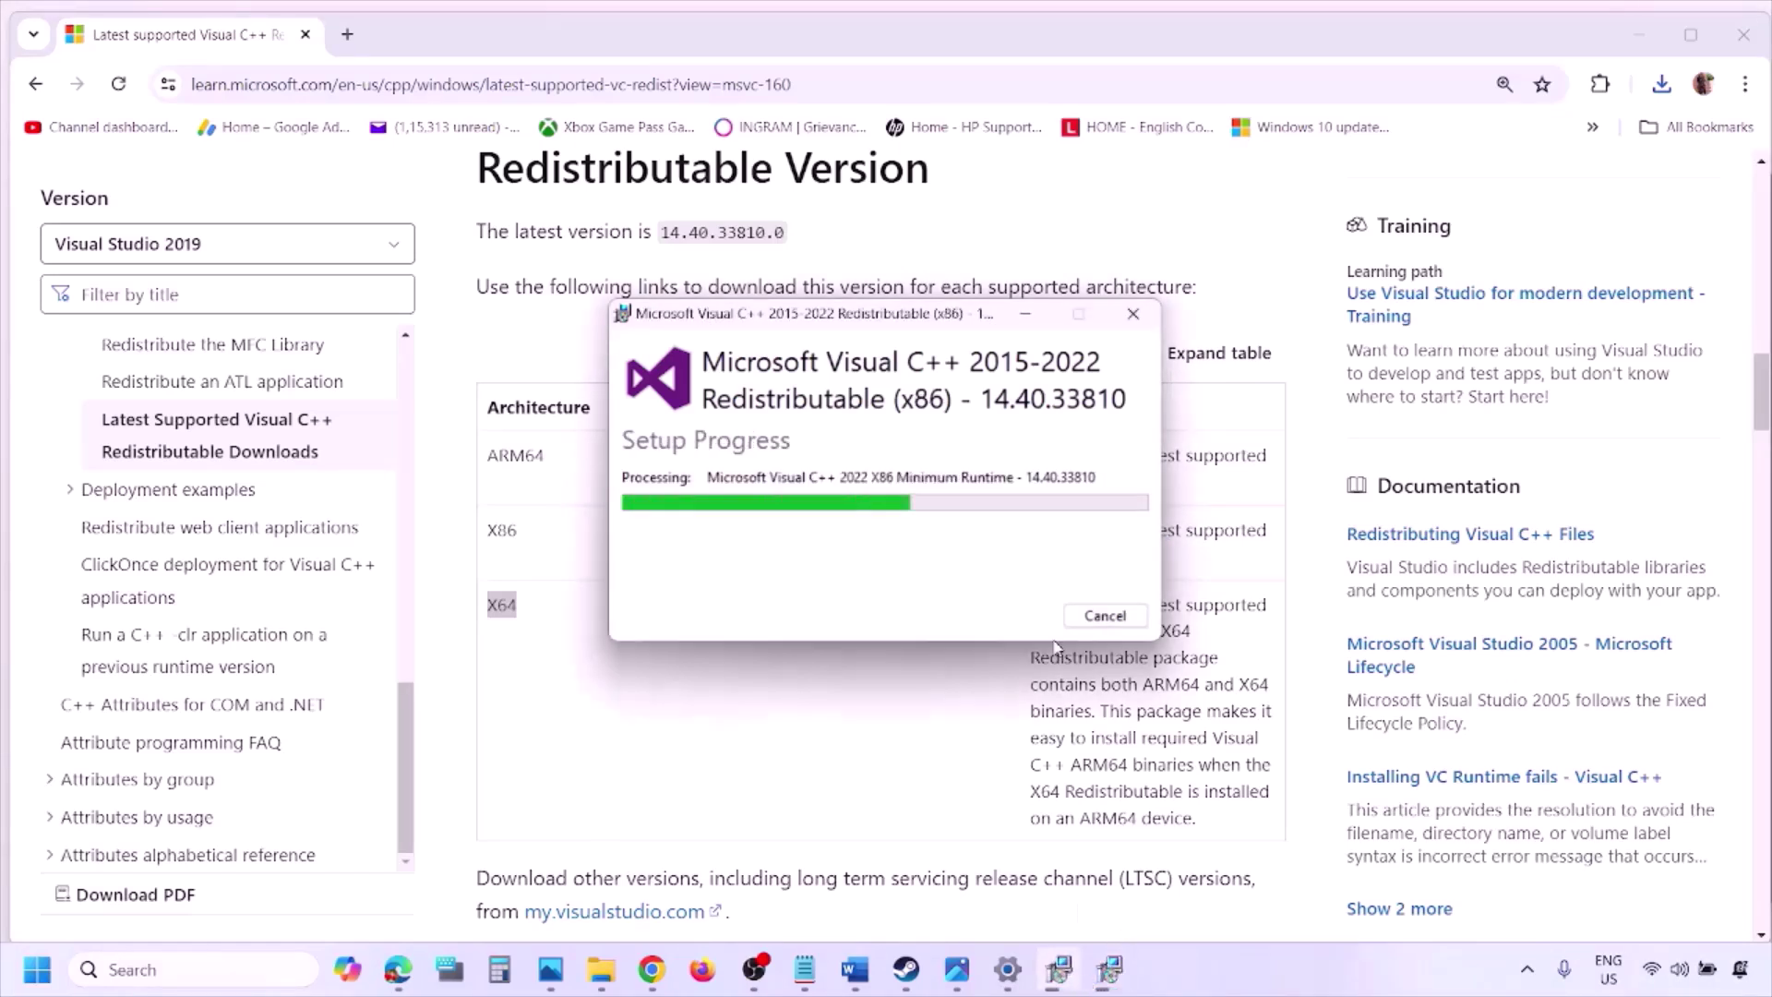
drag(979, 312, 567, 392)
drag(899, 358, 1121, 420)
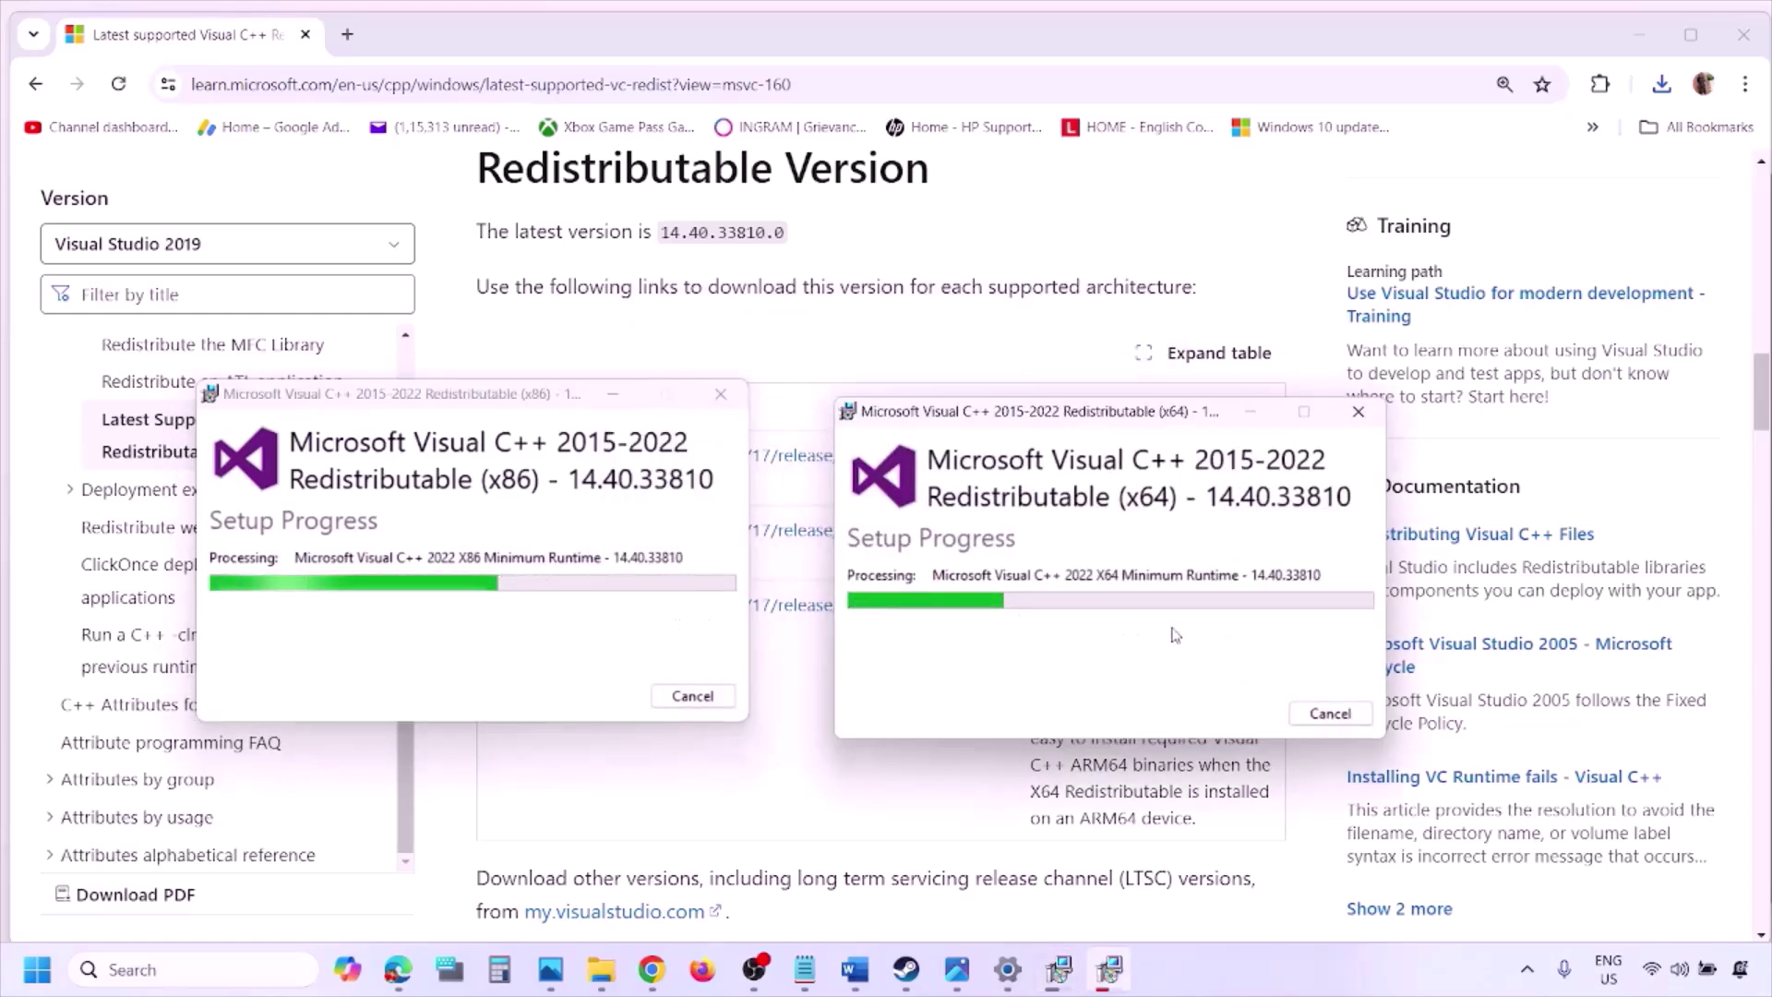
click(780, 799)
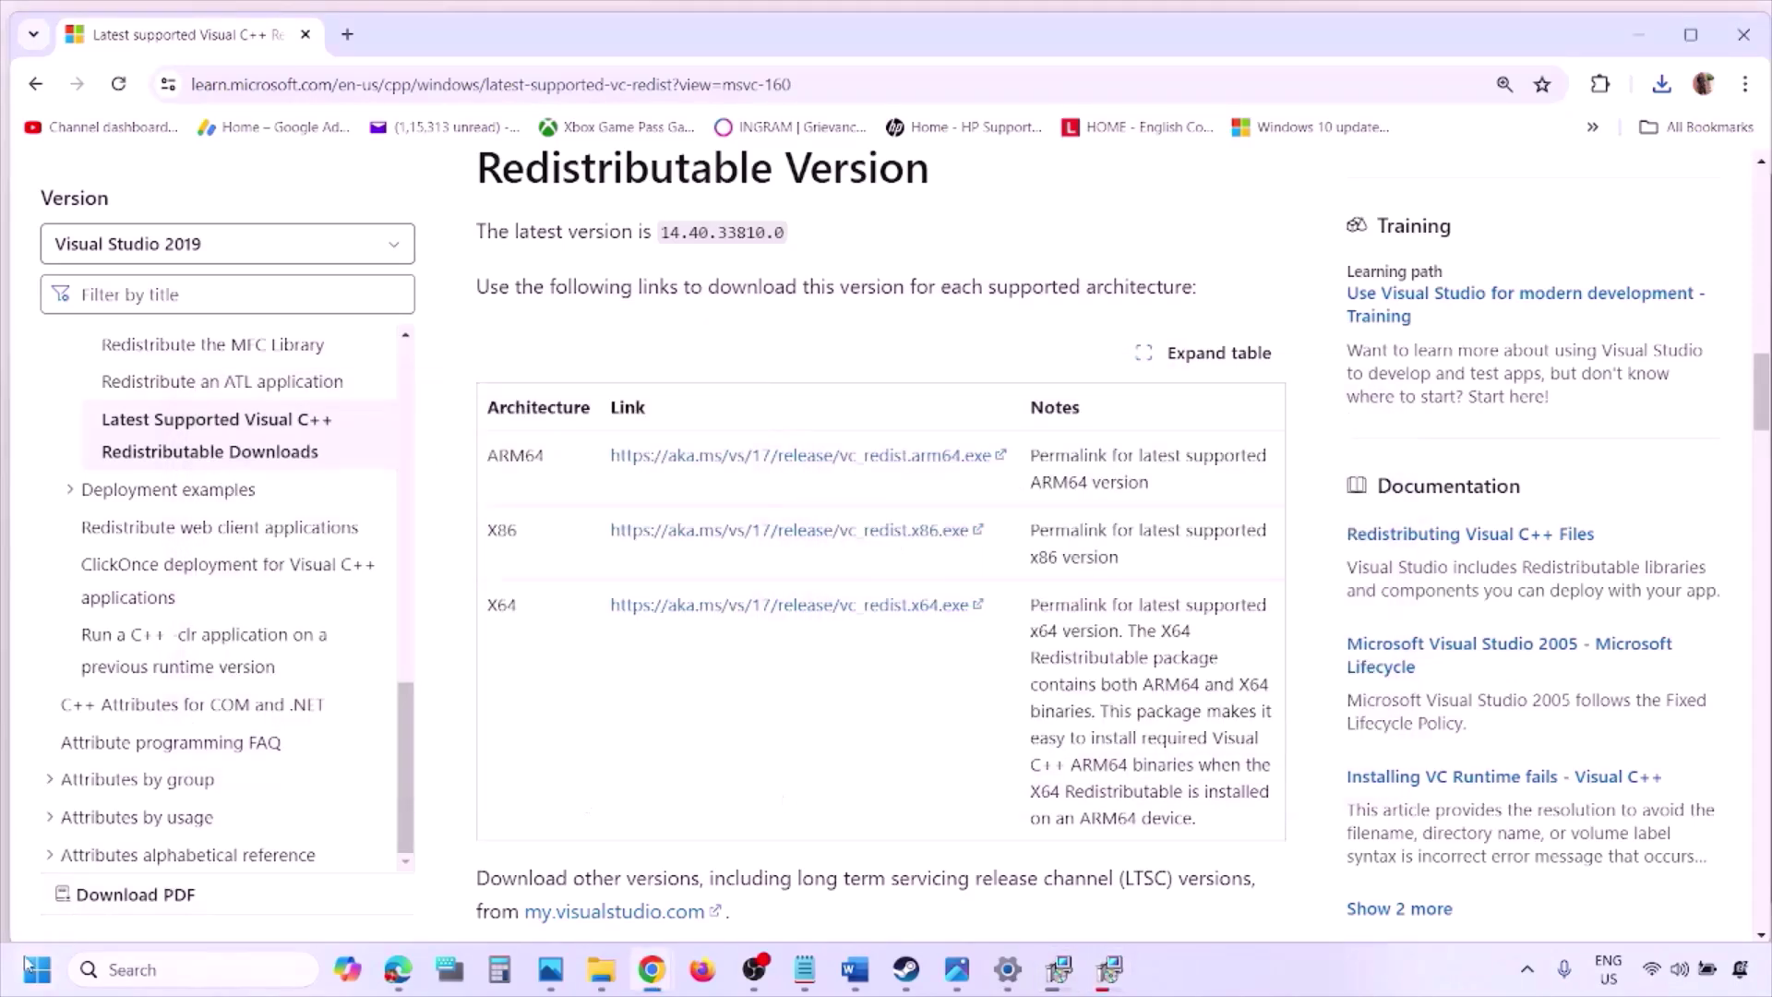
Show the Restart choice among the Windows power options and dismiss it without restarting
click(35, 969)
click(671, 888)
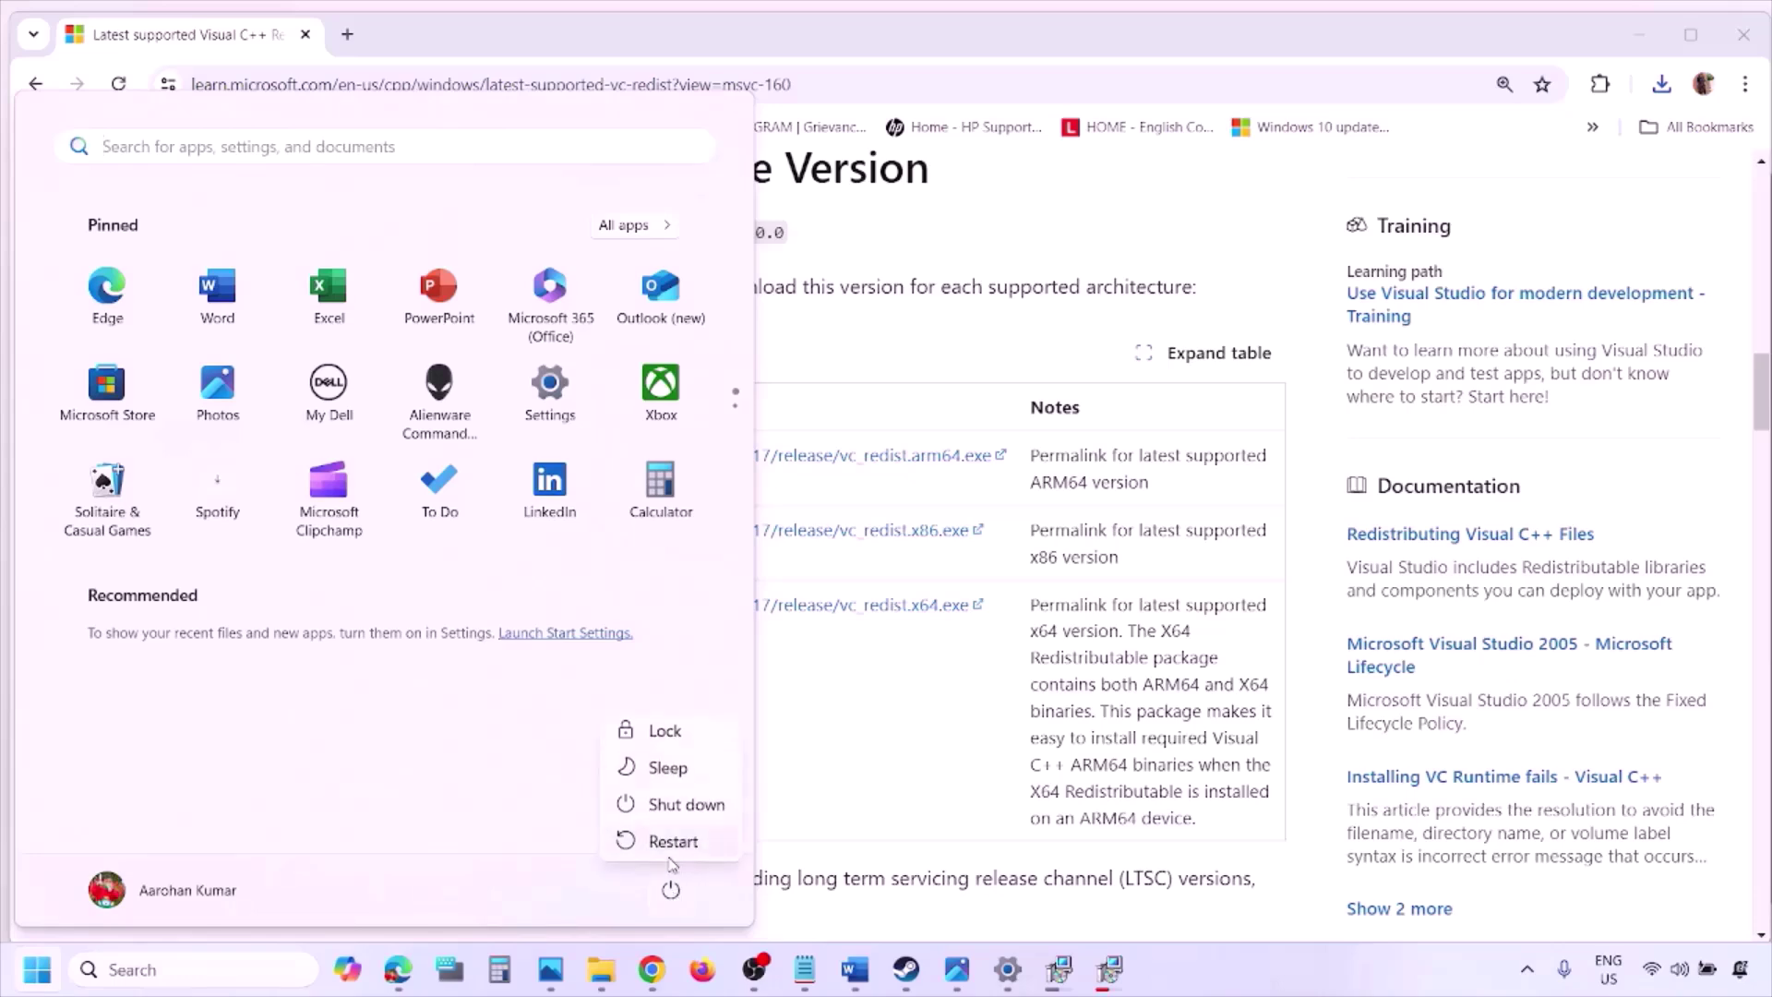
click(914, 780)
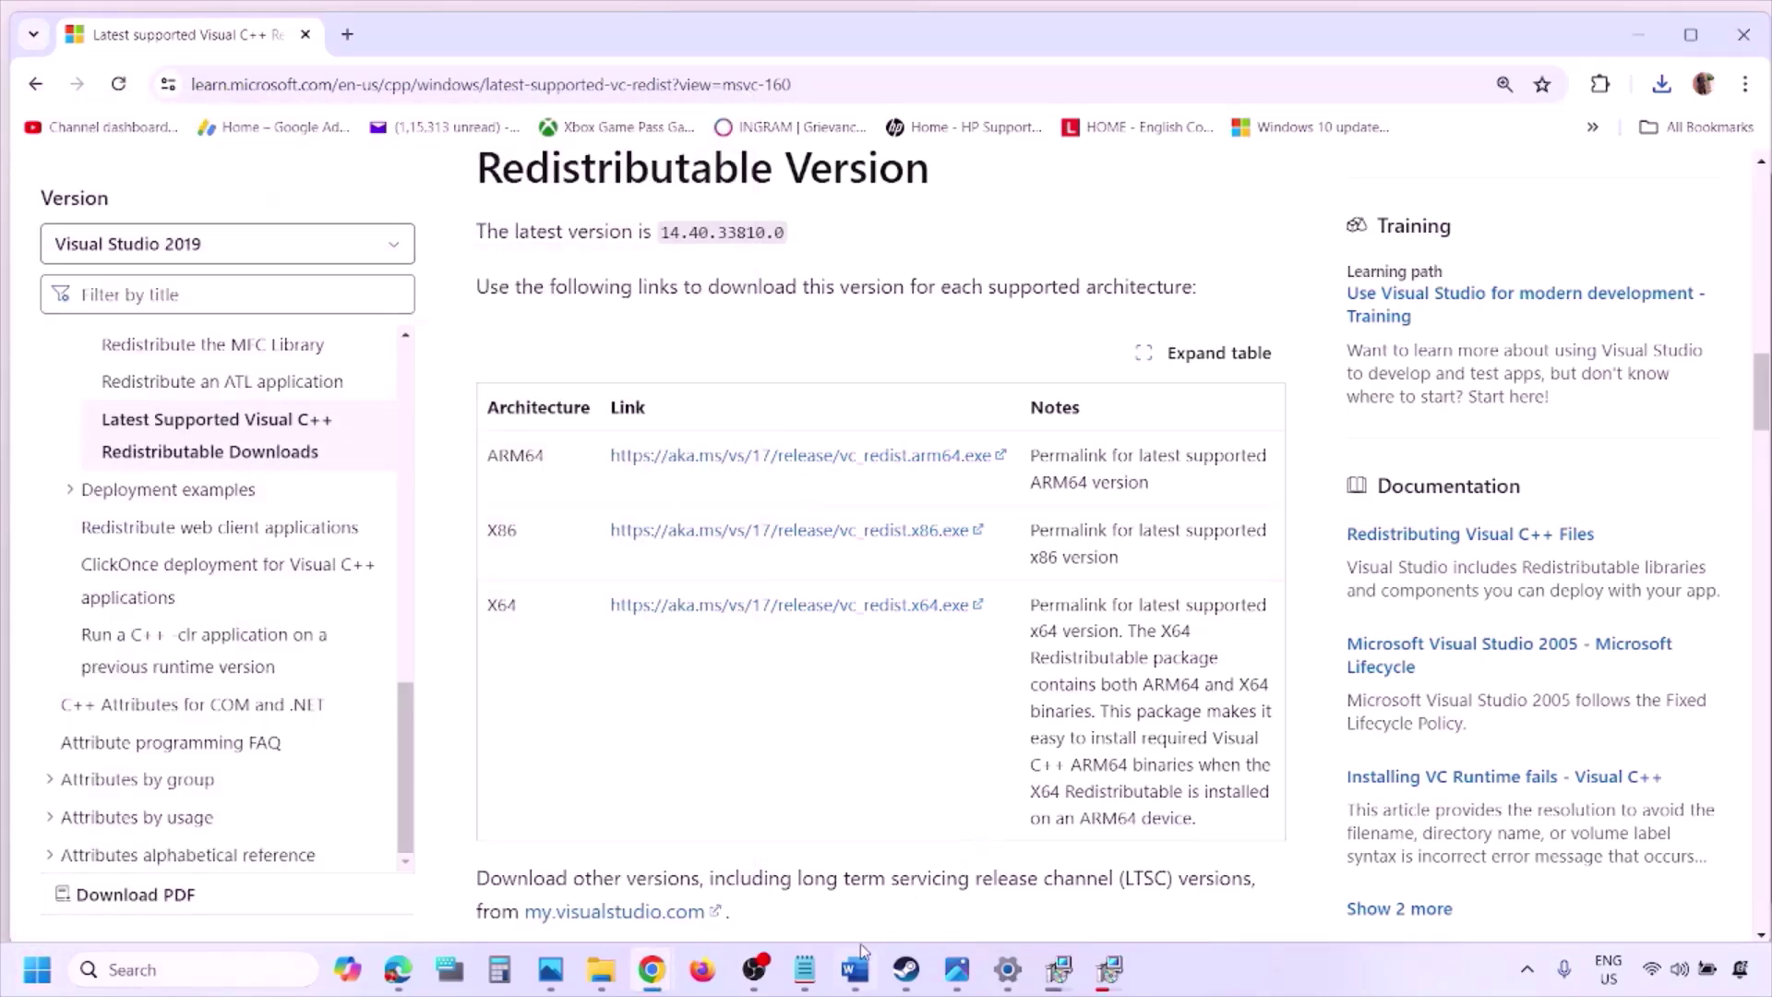
Switch to Word, maximize its window and highlight the Step 9 advice on unplugging external devices and additional USB adapters
click(856, 966)
scroll(759, 626, down, 3)
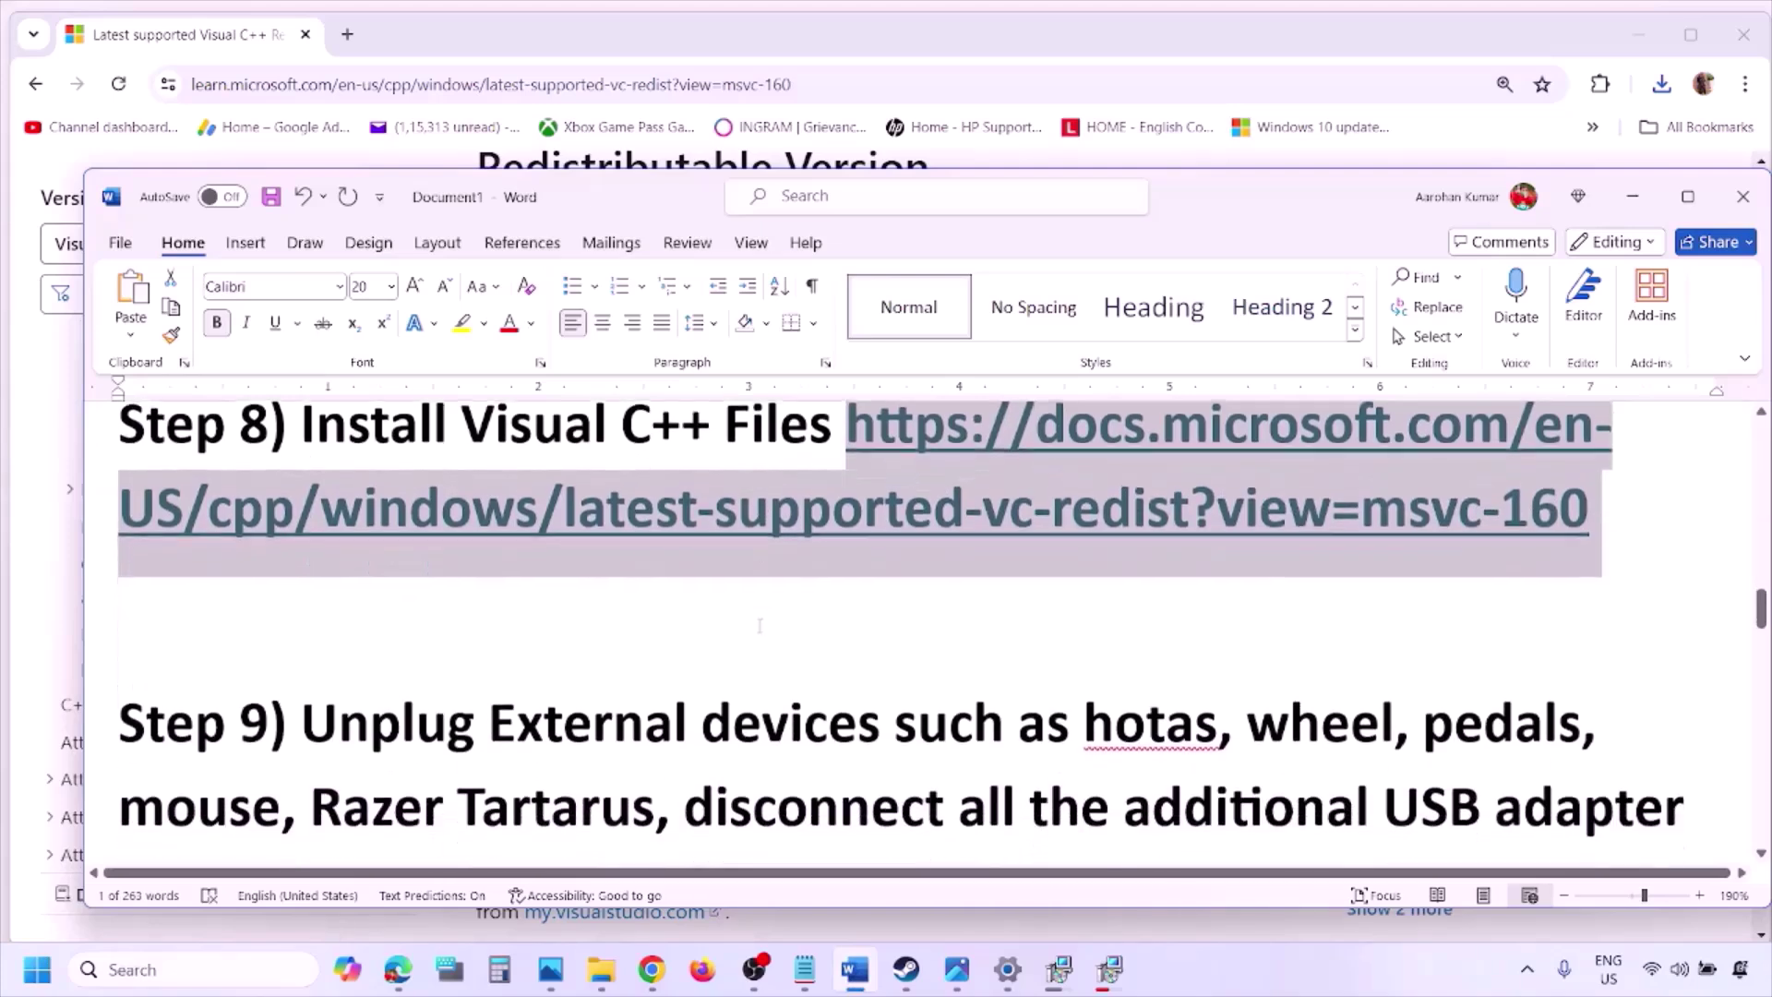
scroll(759, 626, down, 3)
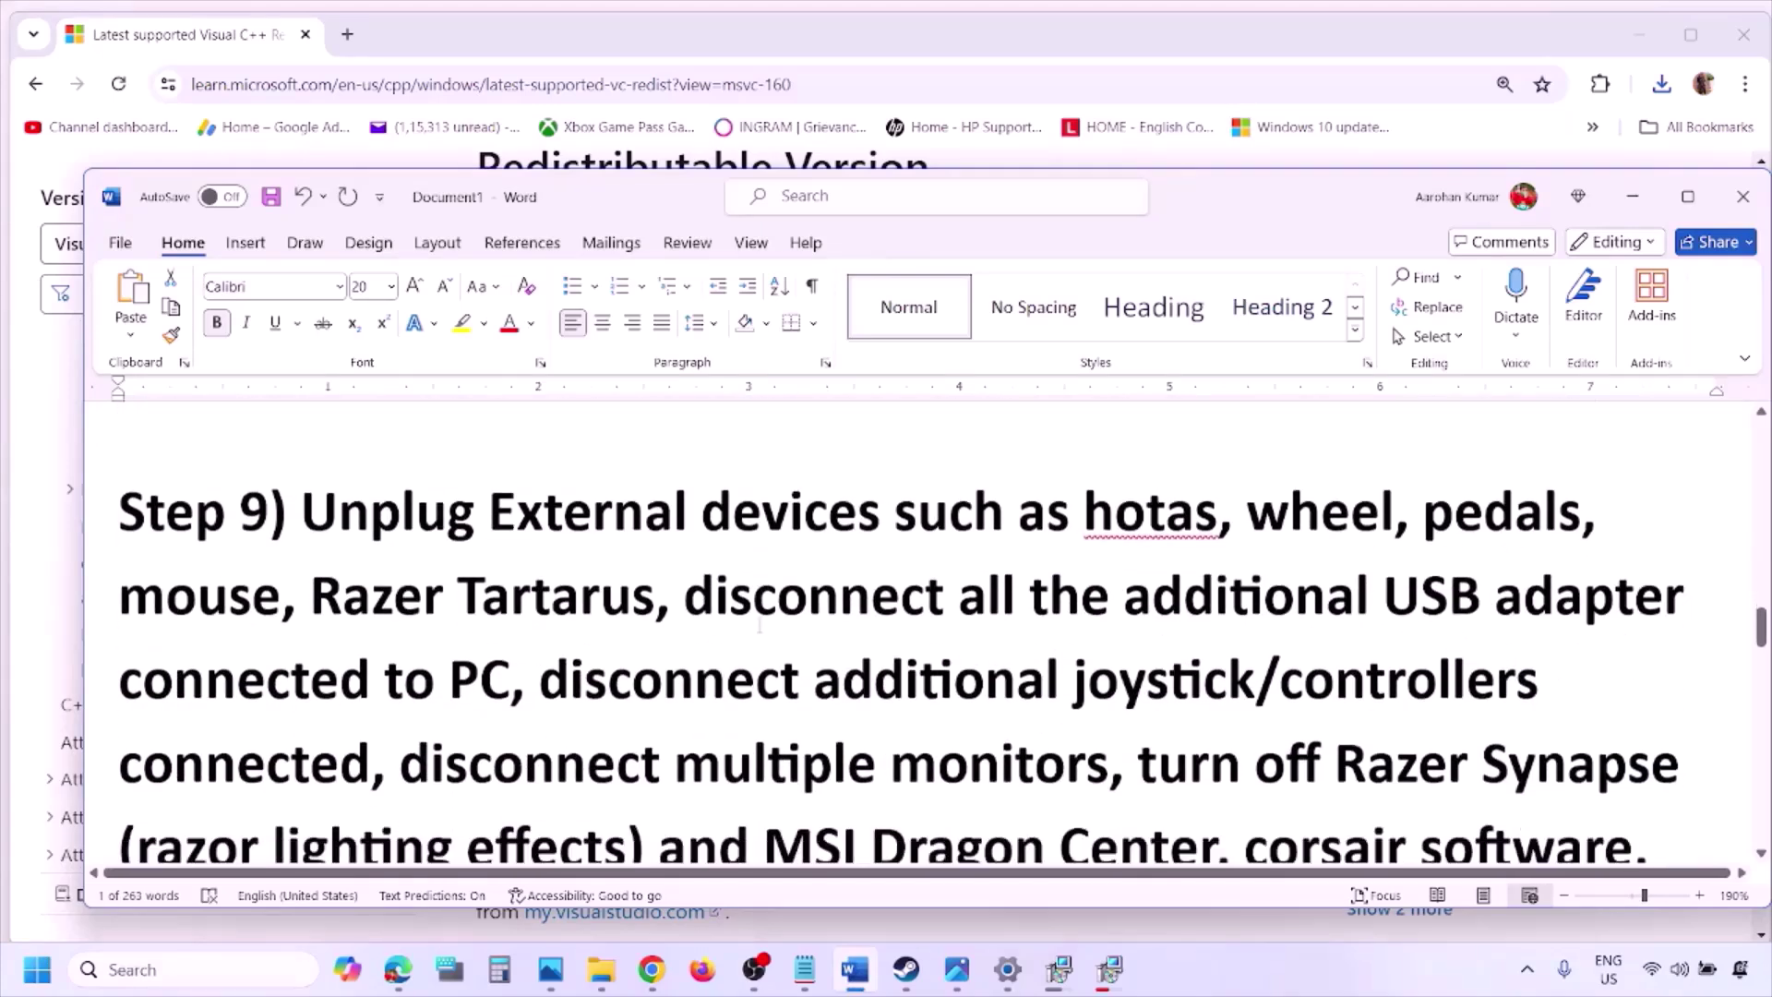
click(1691, 198)
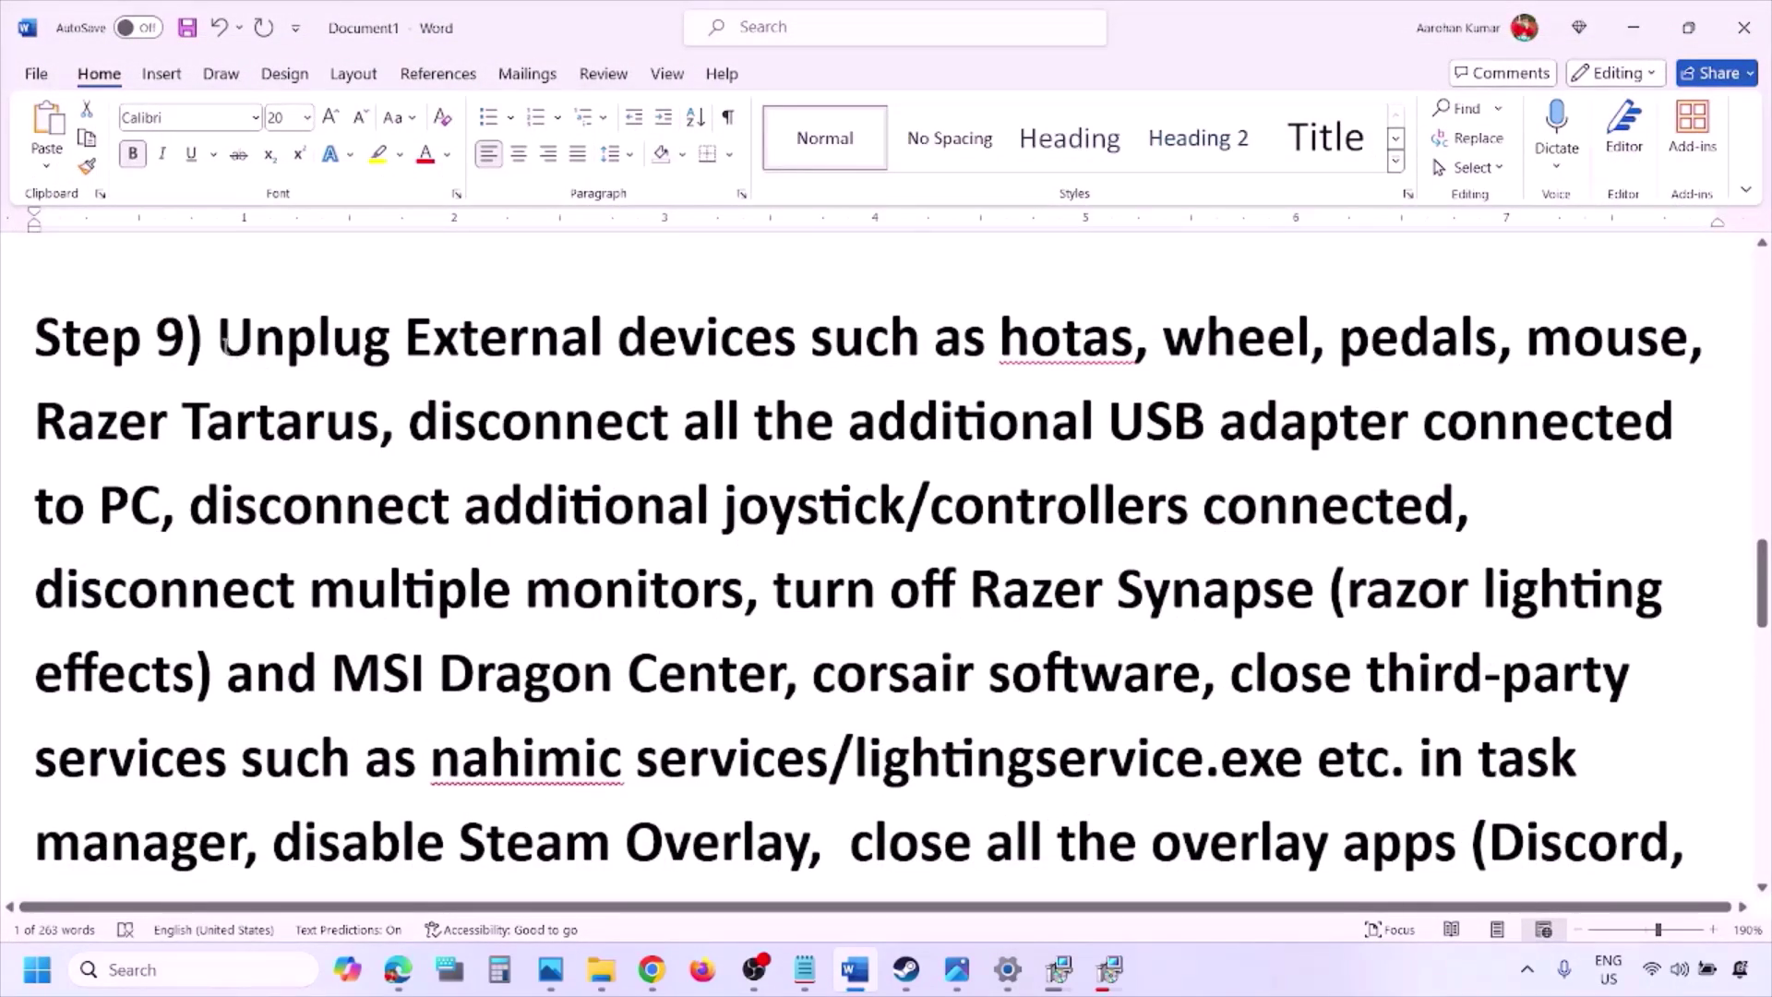
drag(224, 343, 1338, 425)
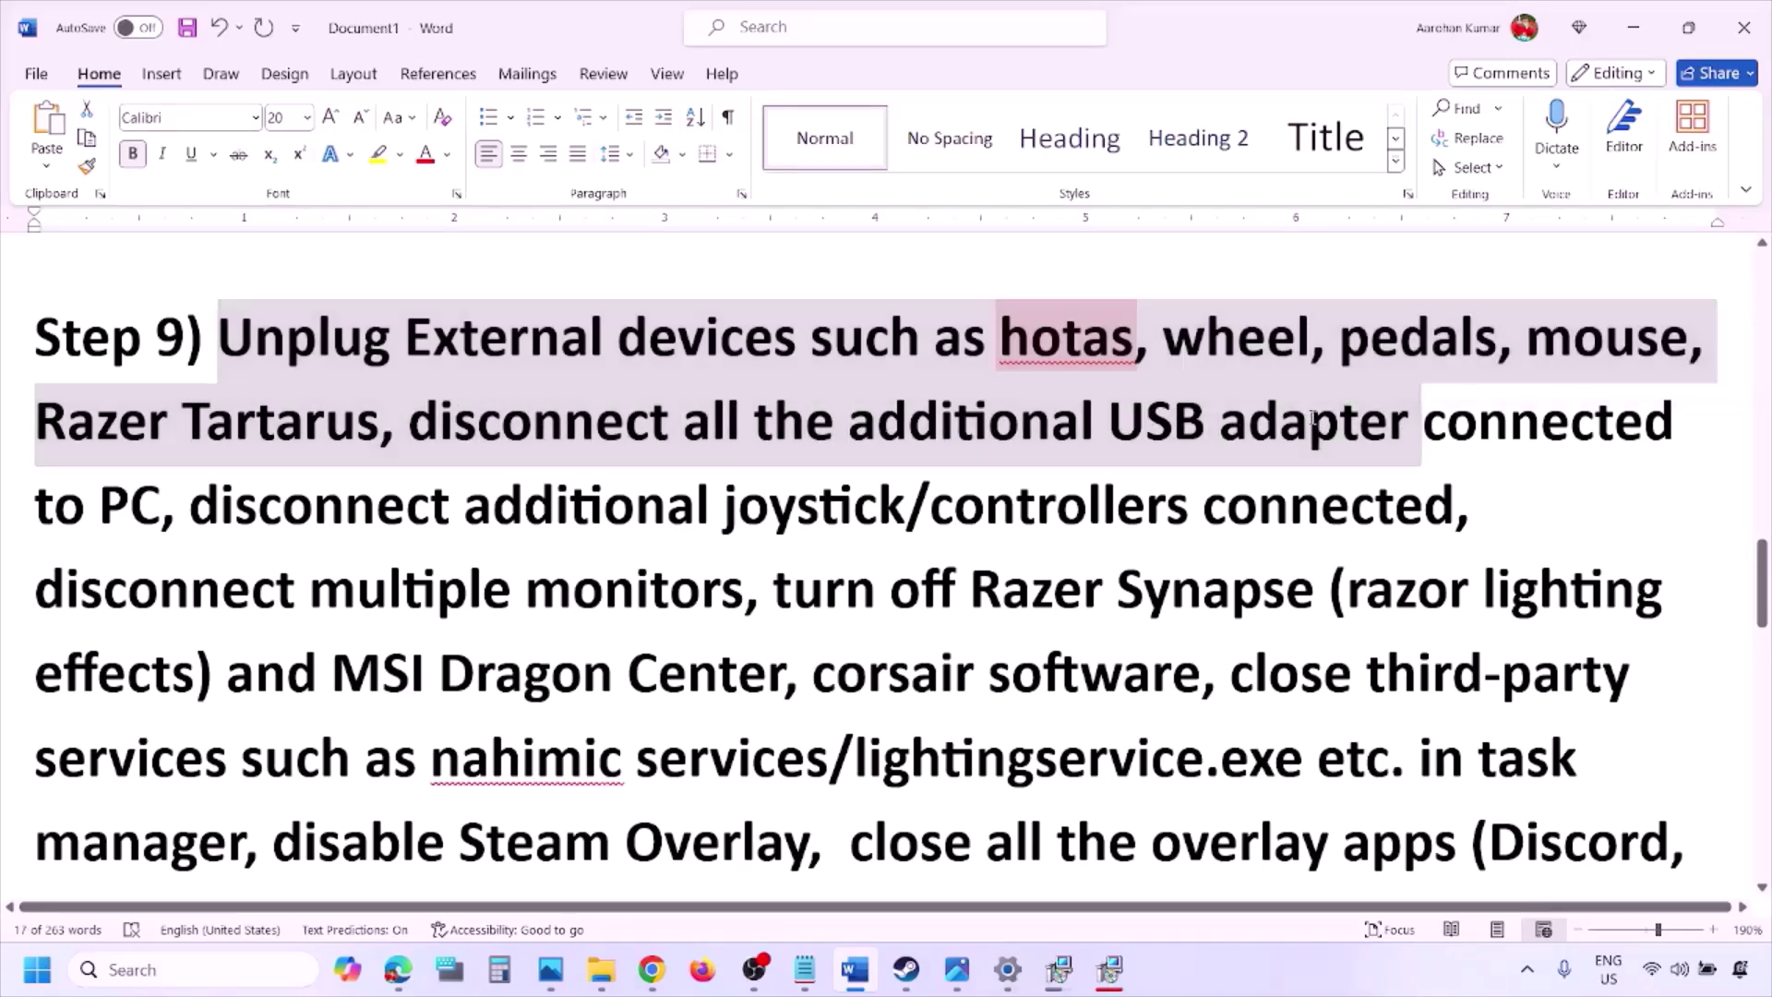
click(455, 513)
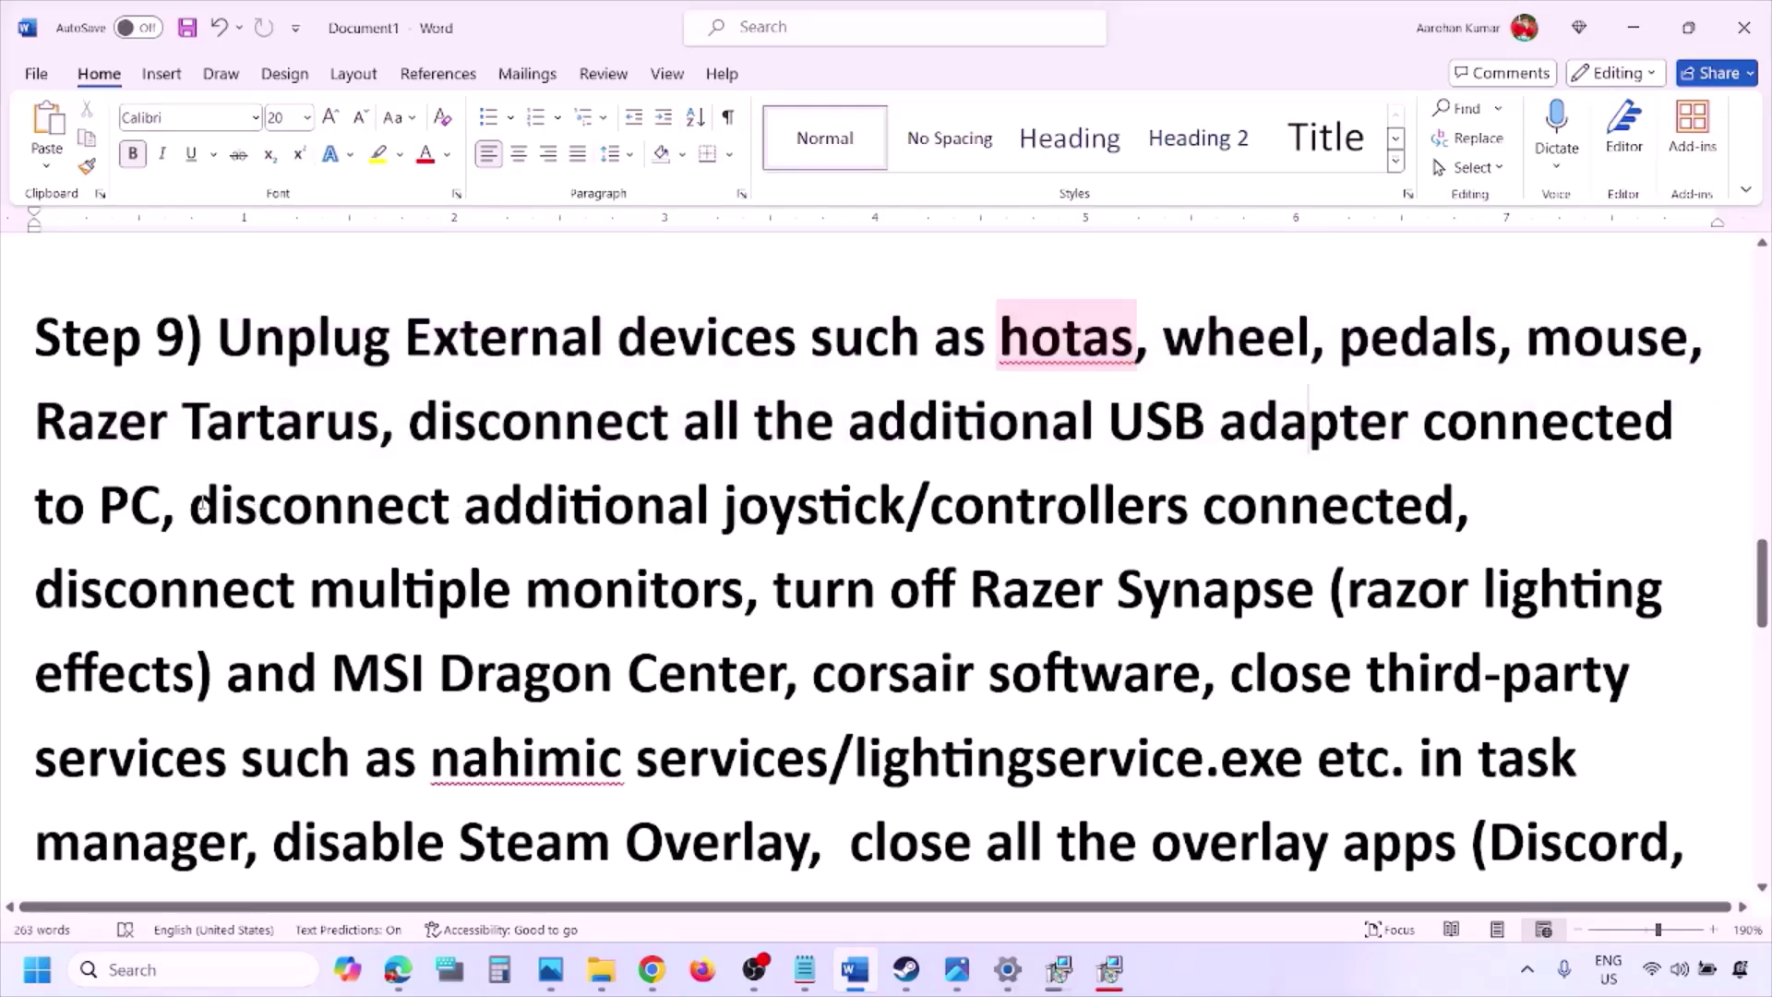
Highlight the Step 9 phrases about disconnecting additional joysticks/controllers and multiple monitors
drag(201, 503, 1233, 527)
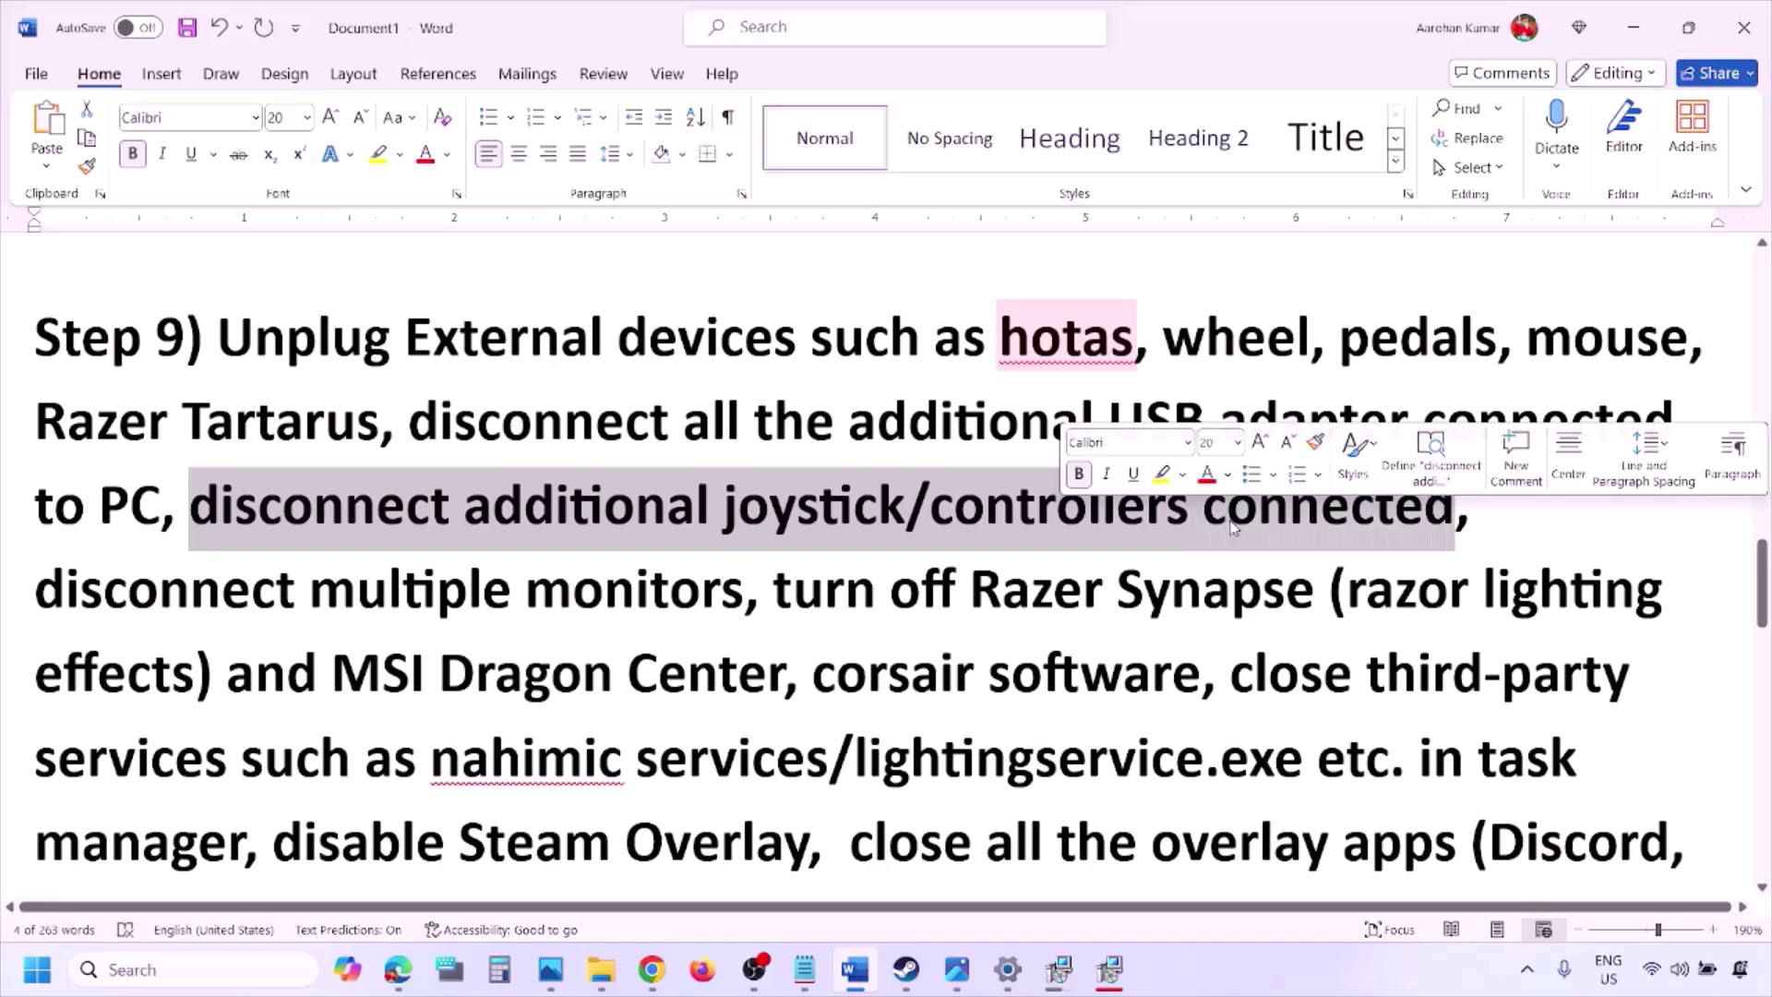
click(1170, 568)
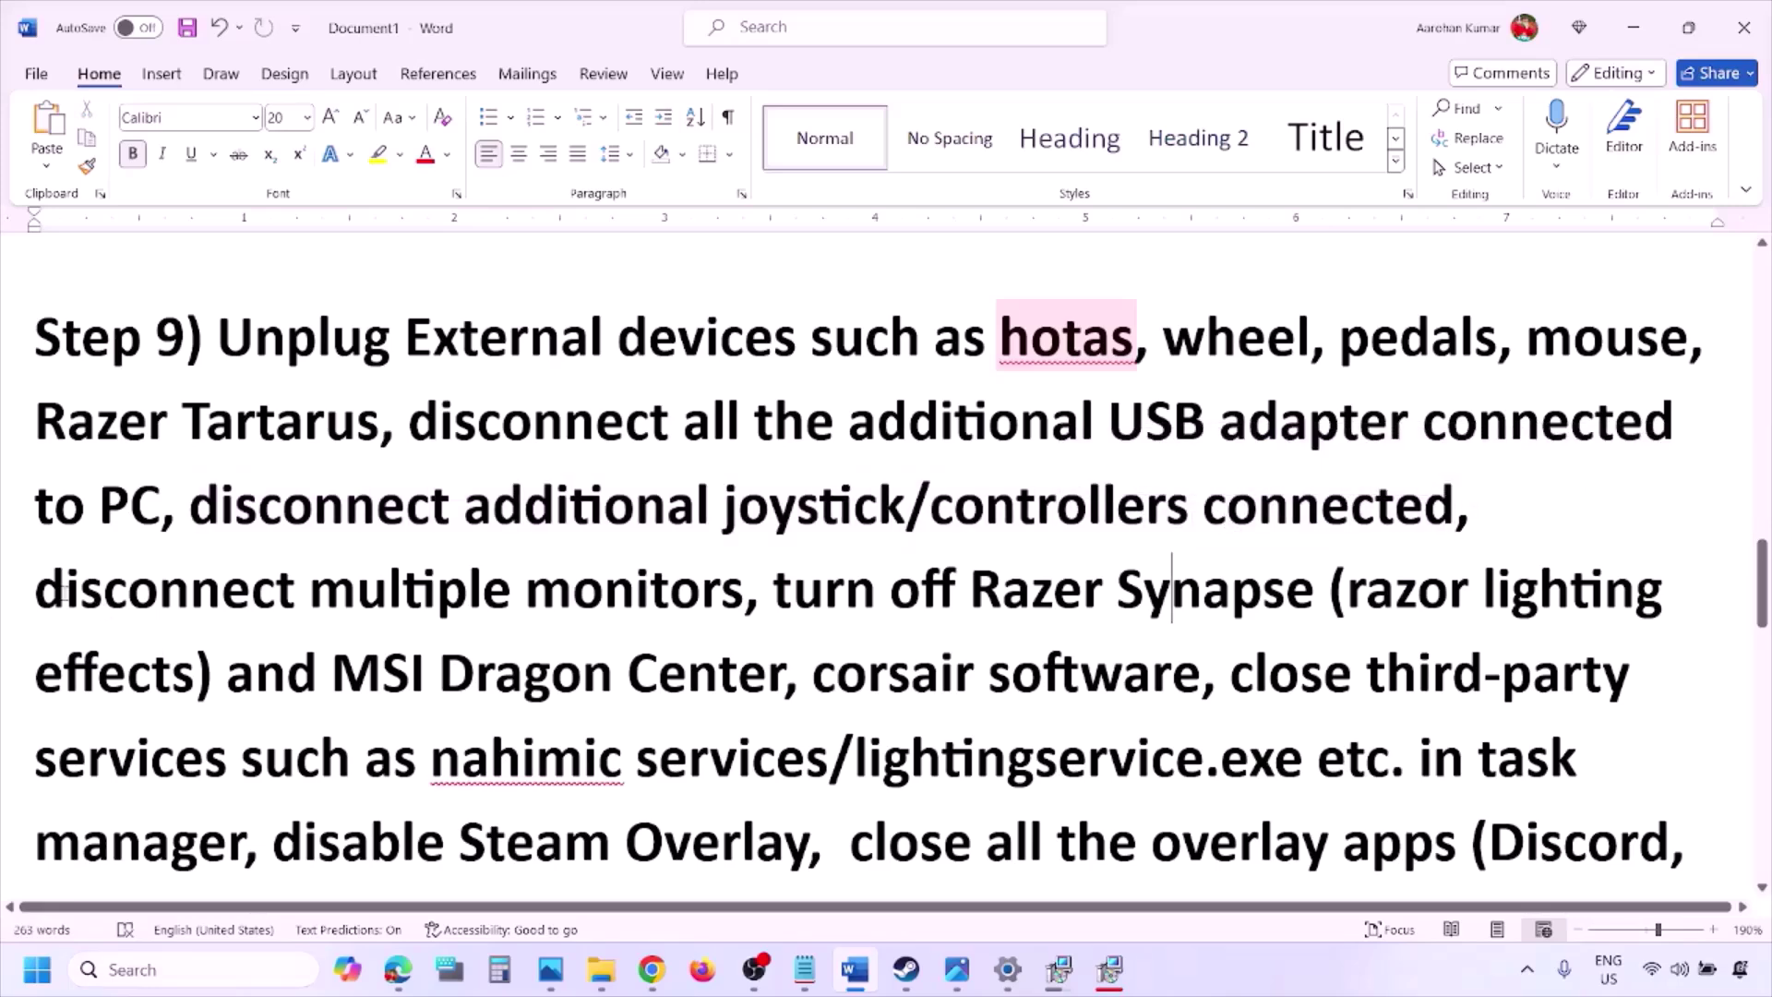
drag(61, 592, 617, 595)
scroll(783, 486, down, 1)
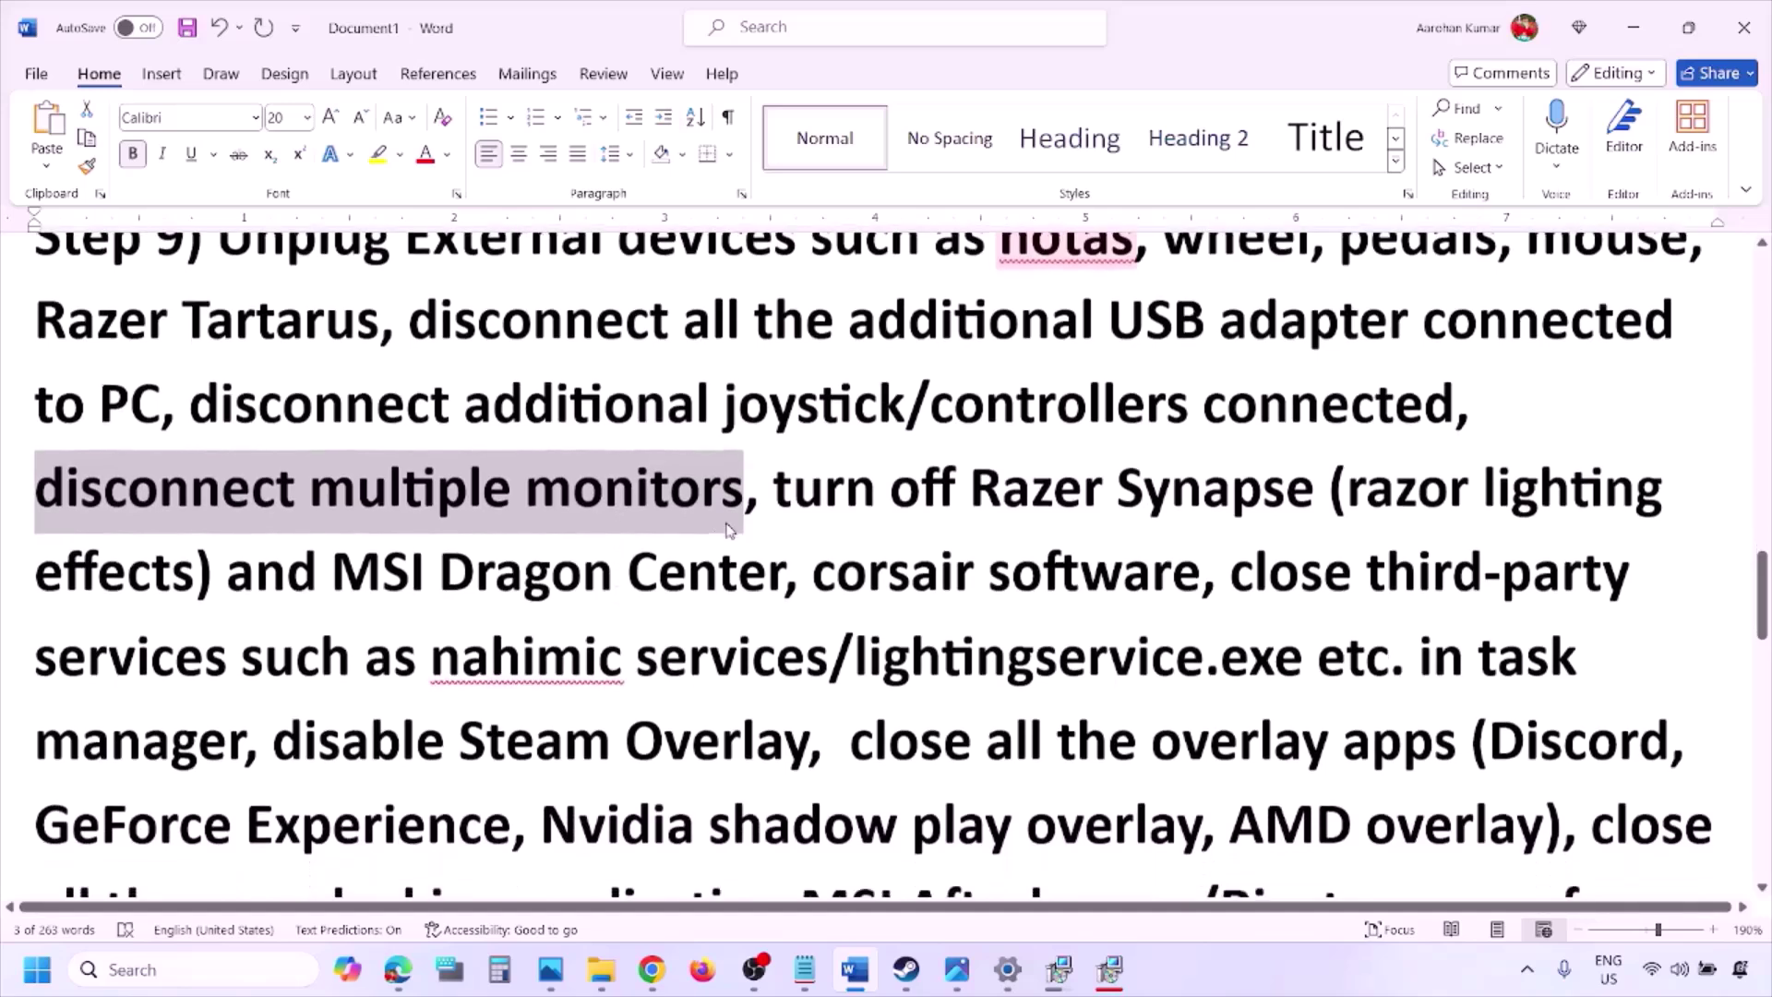
Highlight the Step 9 text from turning off Razer Synapse to closing third-party services, and mark "disable Steam Overlay"
drag(782, 486, 248, 746)
scroll(346, 628, down, 1)
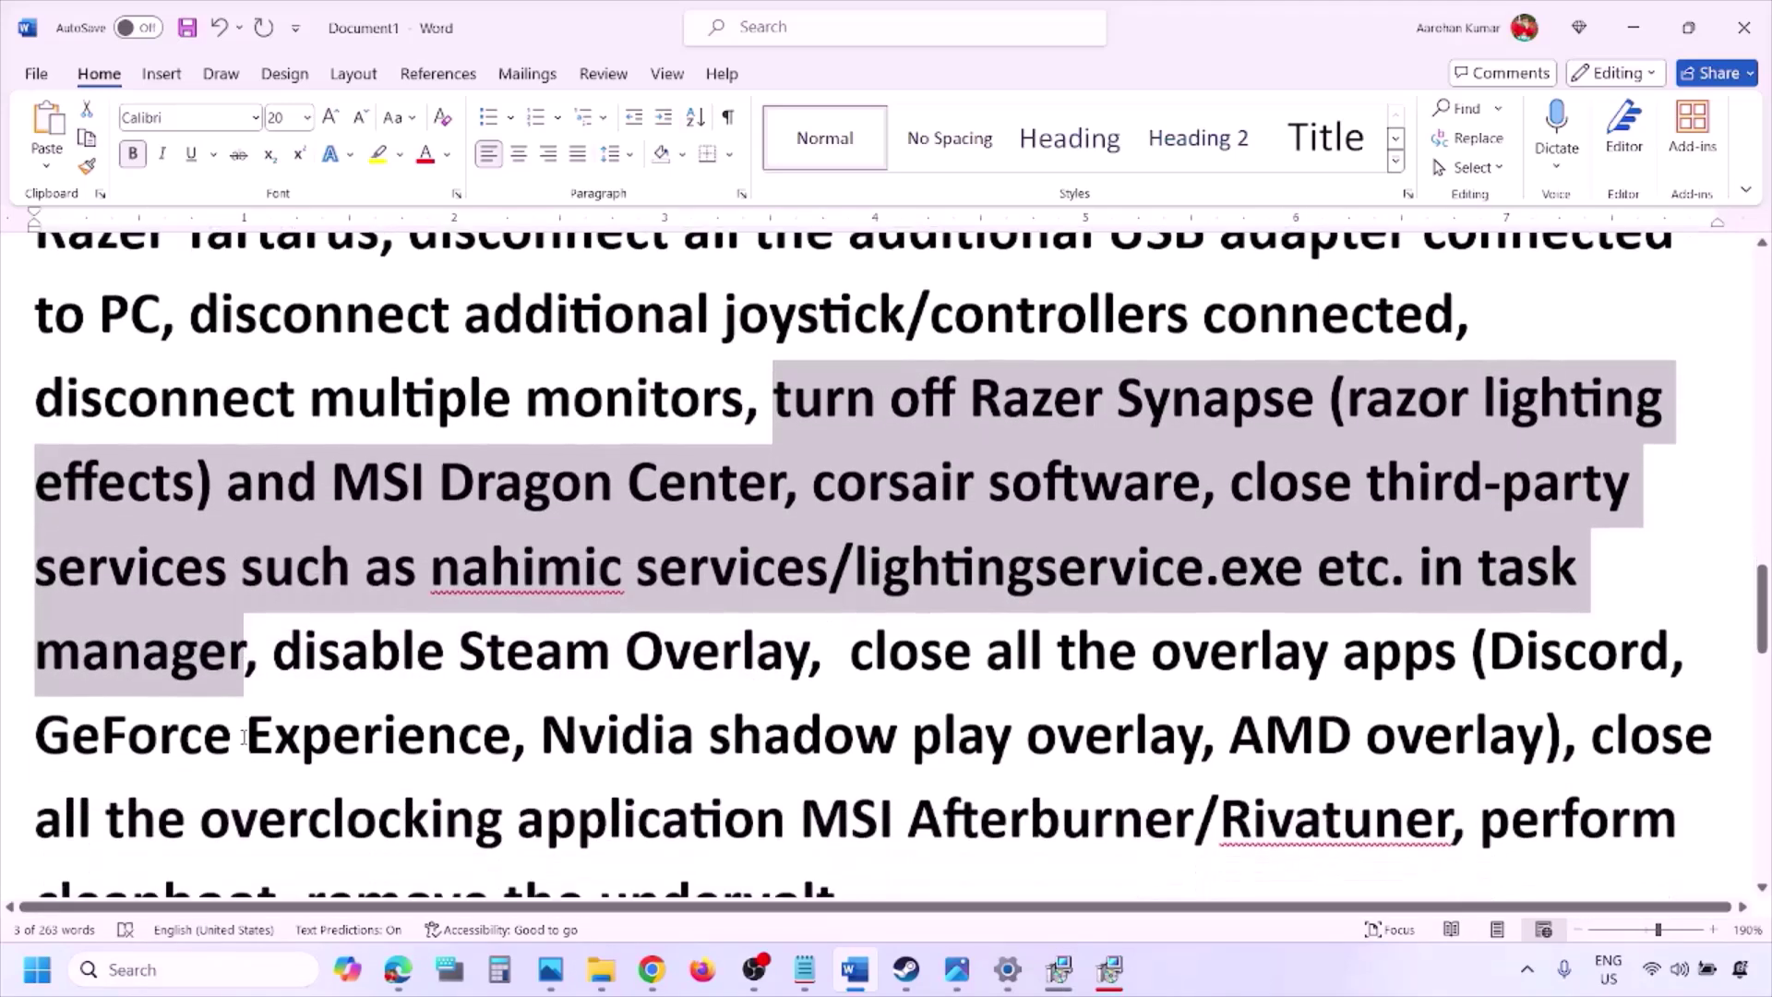
drag(275, 641, 810, 641)
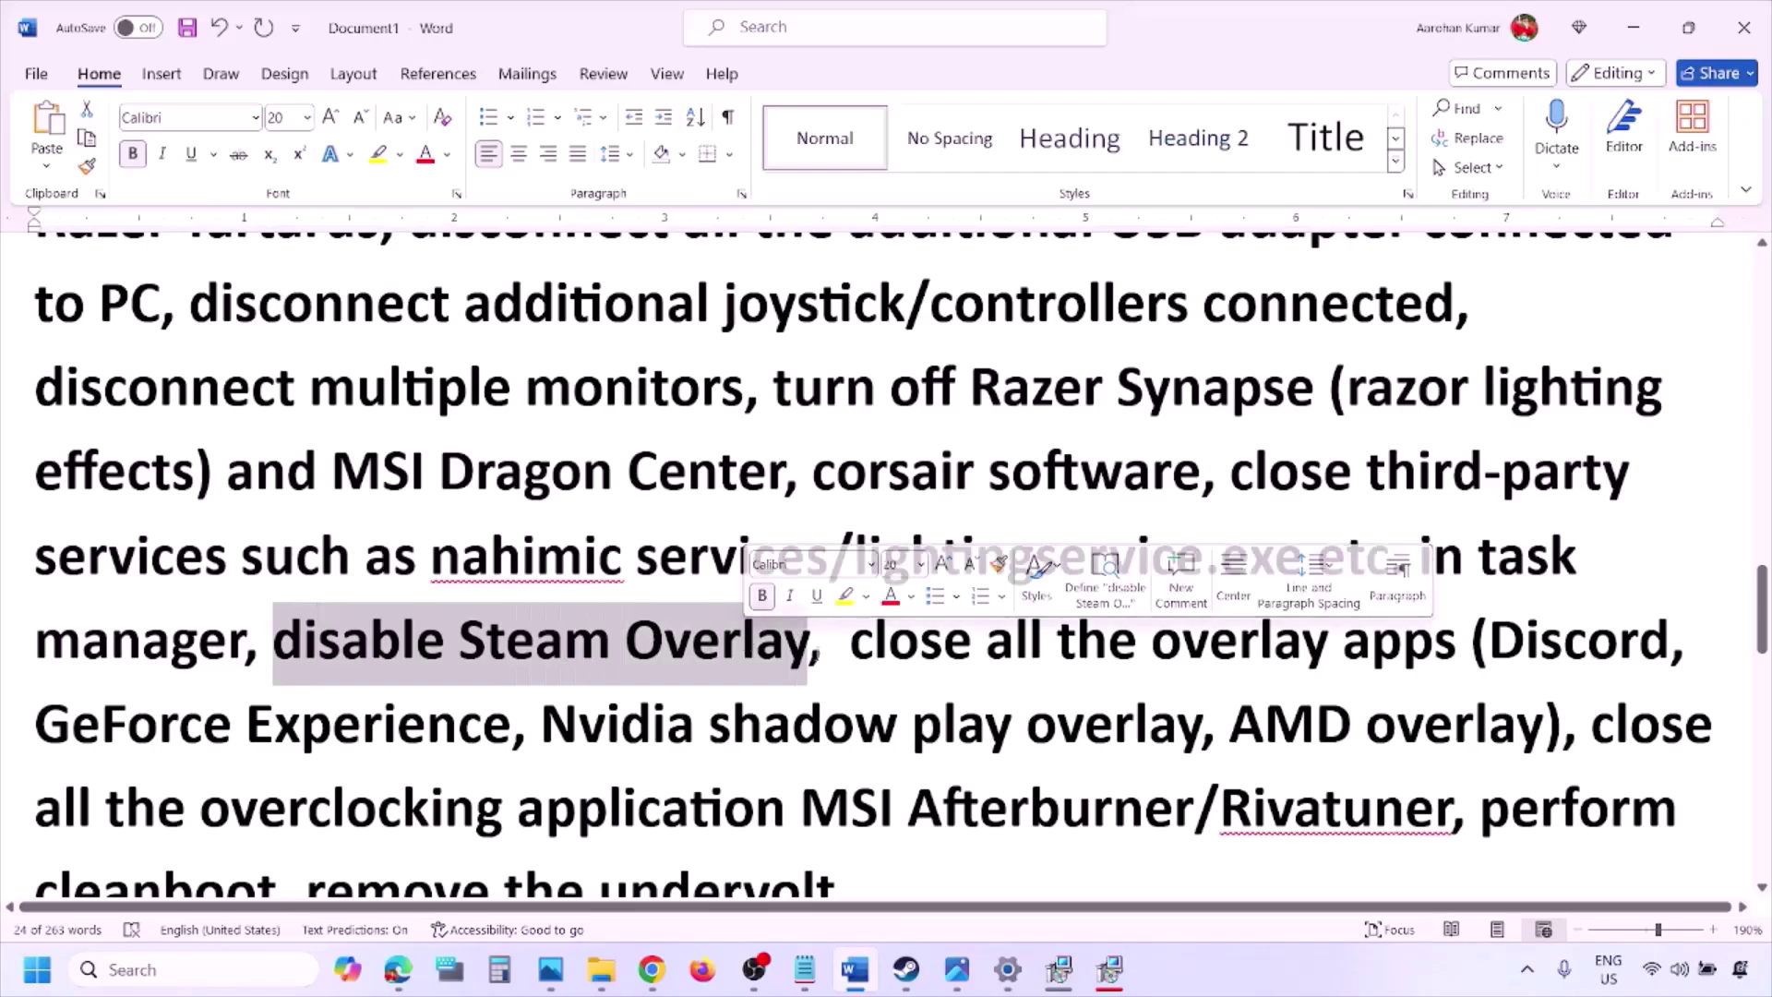
Switch to Photos and examine the Steam library screenshot with the game's Properties option, moving on to the following image
click(1224, 981)
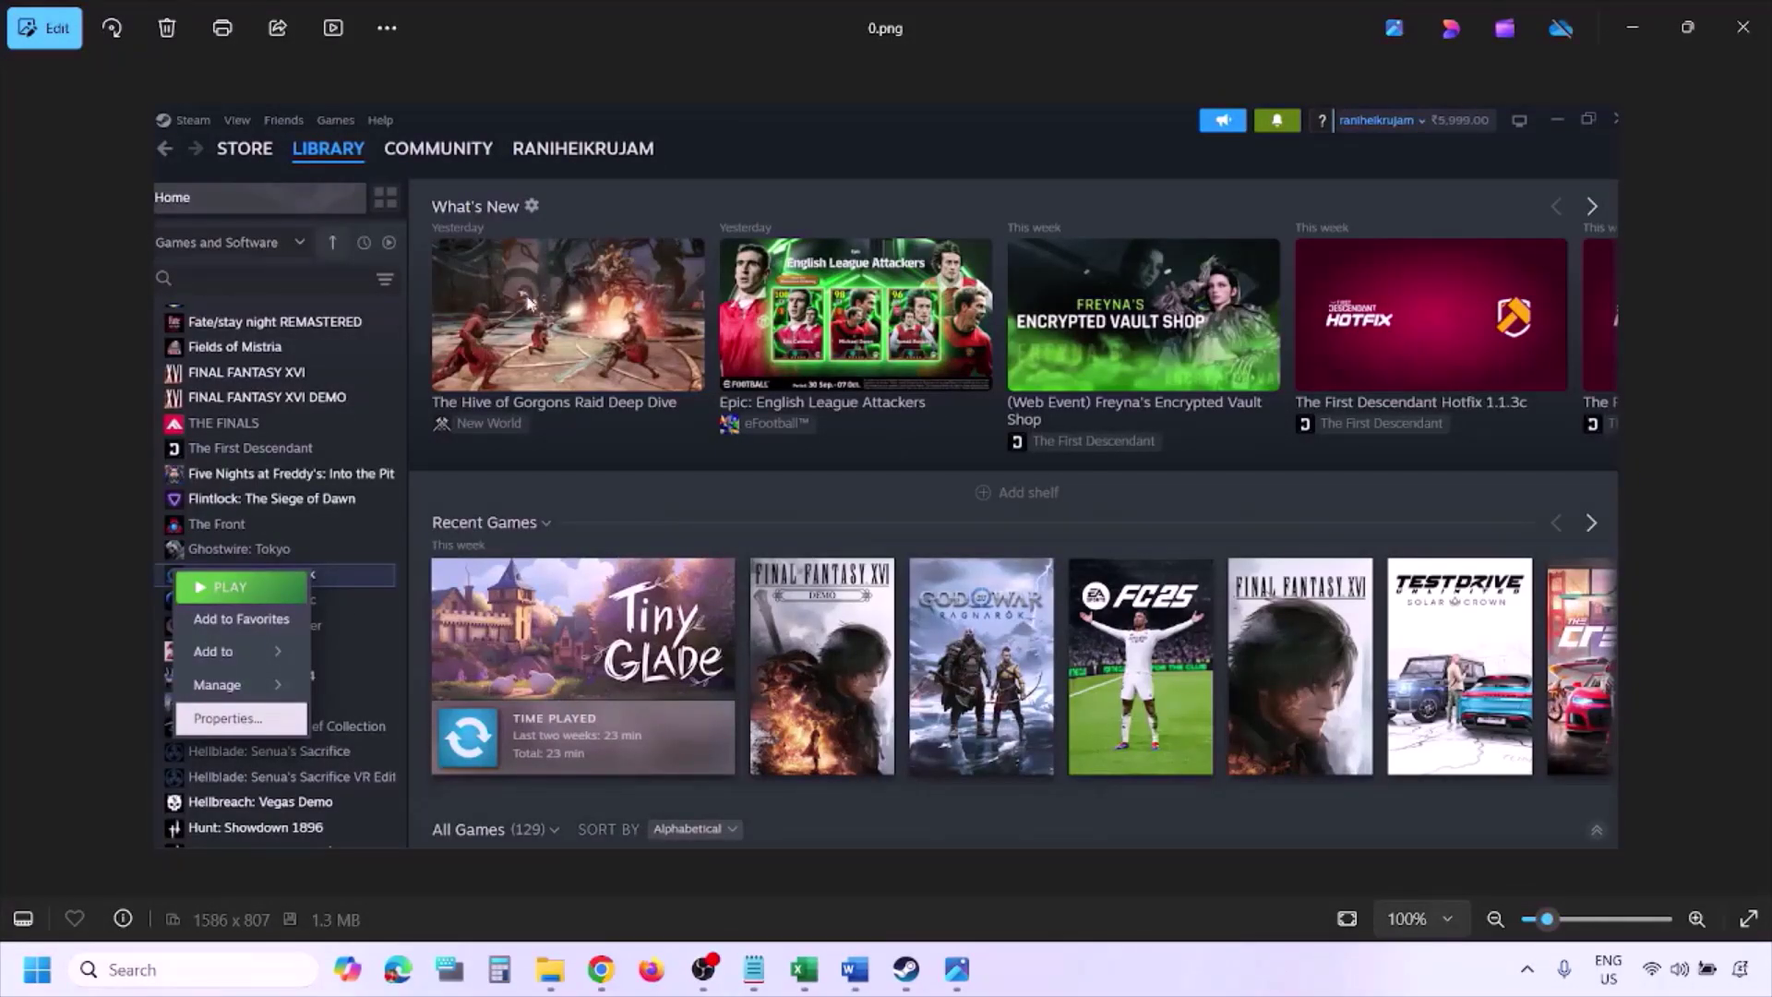
scroll(330, 157, up, 1)
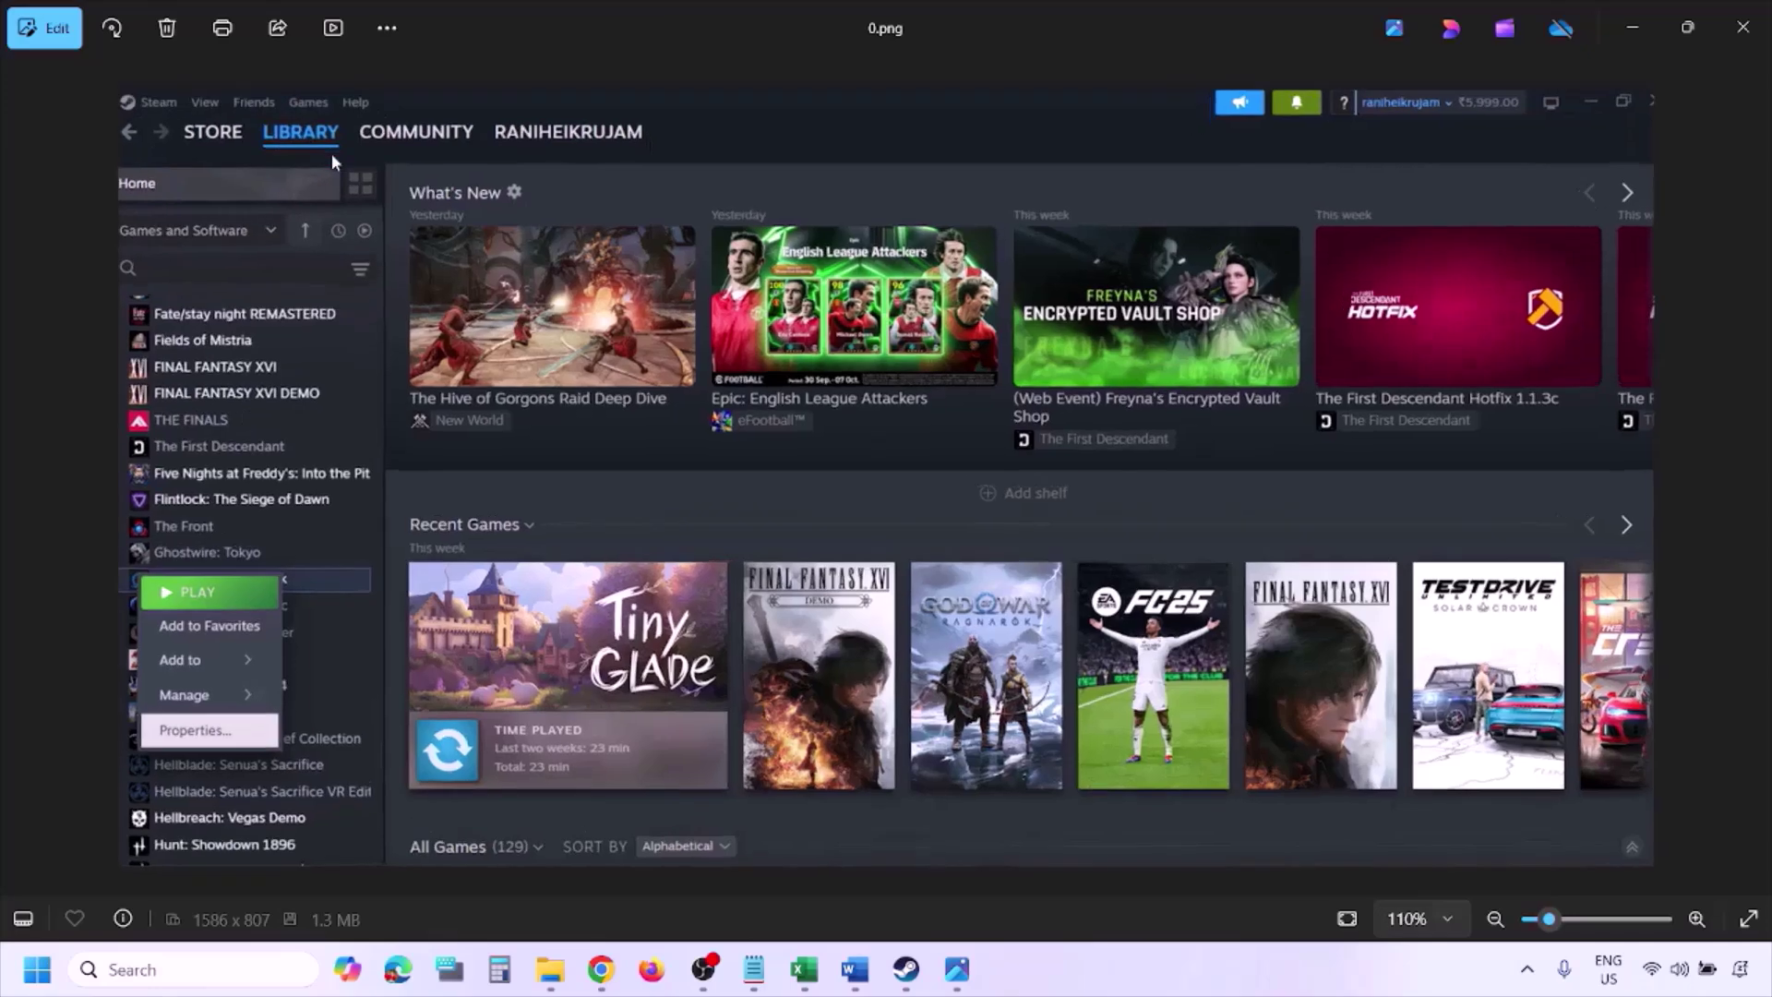
scroll(225, 475, down, 1)
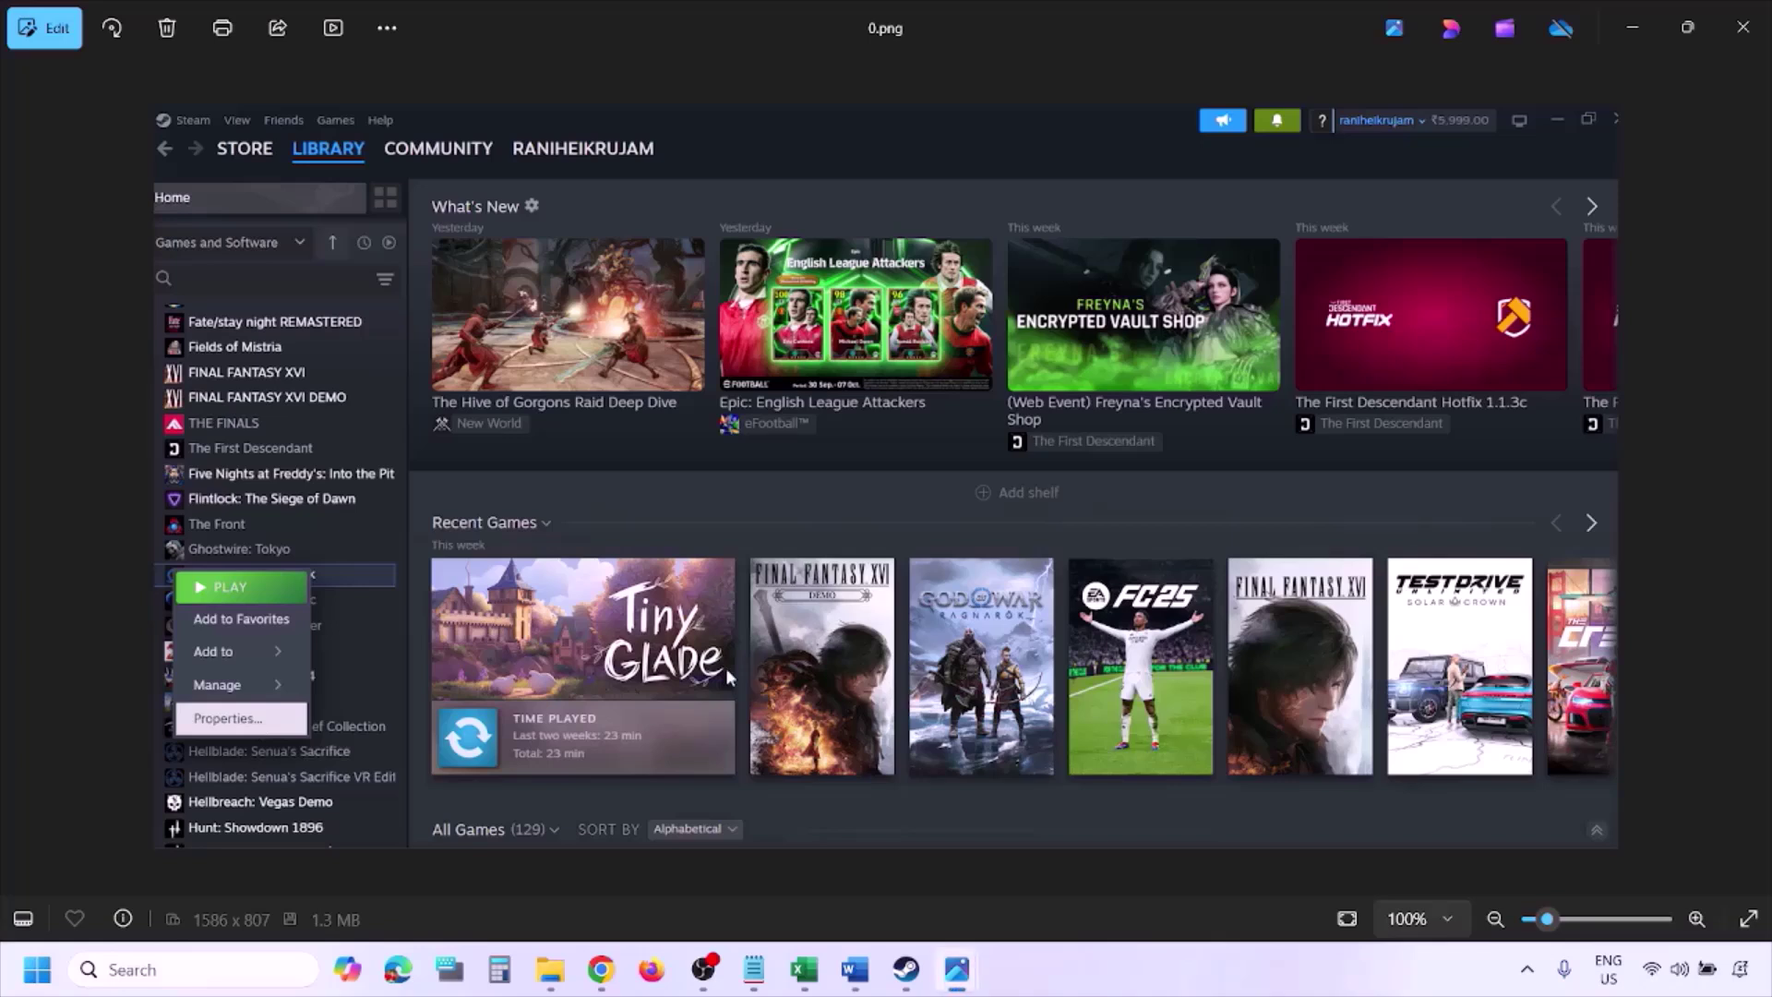
key(Right)
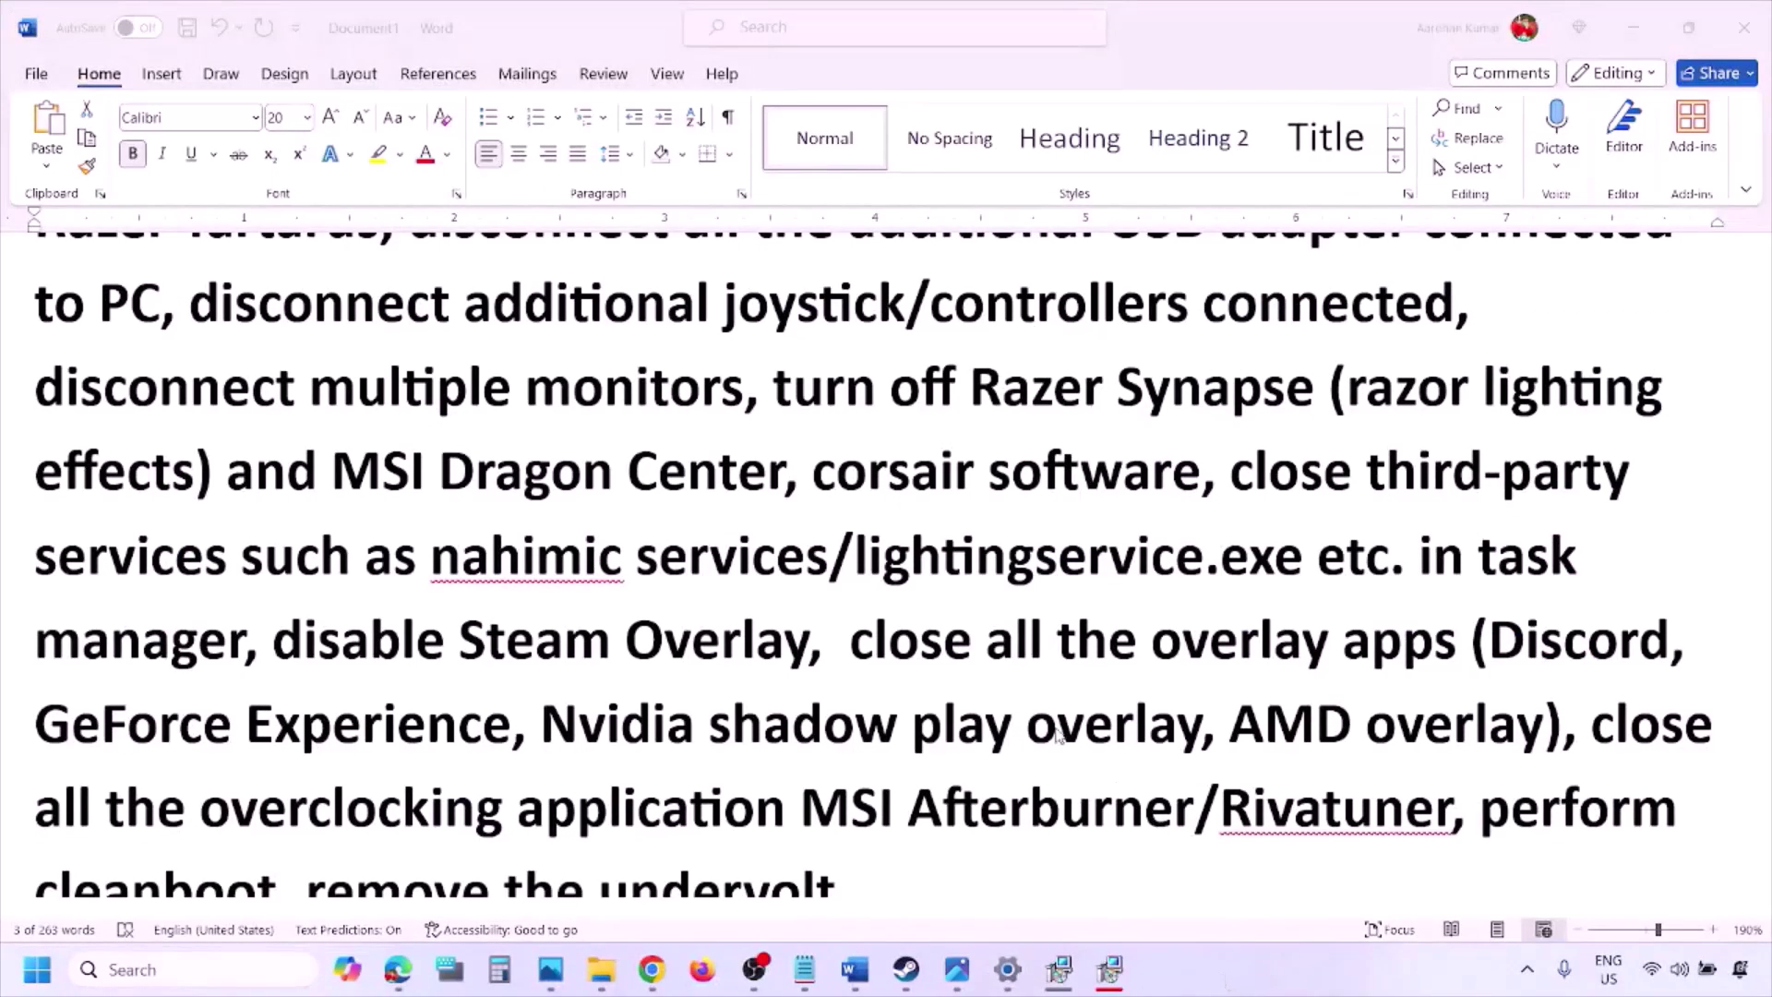
Turn off the in-game overlay in Discord's Game Overlay settings and in GeForce Experience's general settings
scroll(1058, 734, down, 2)
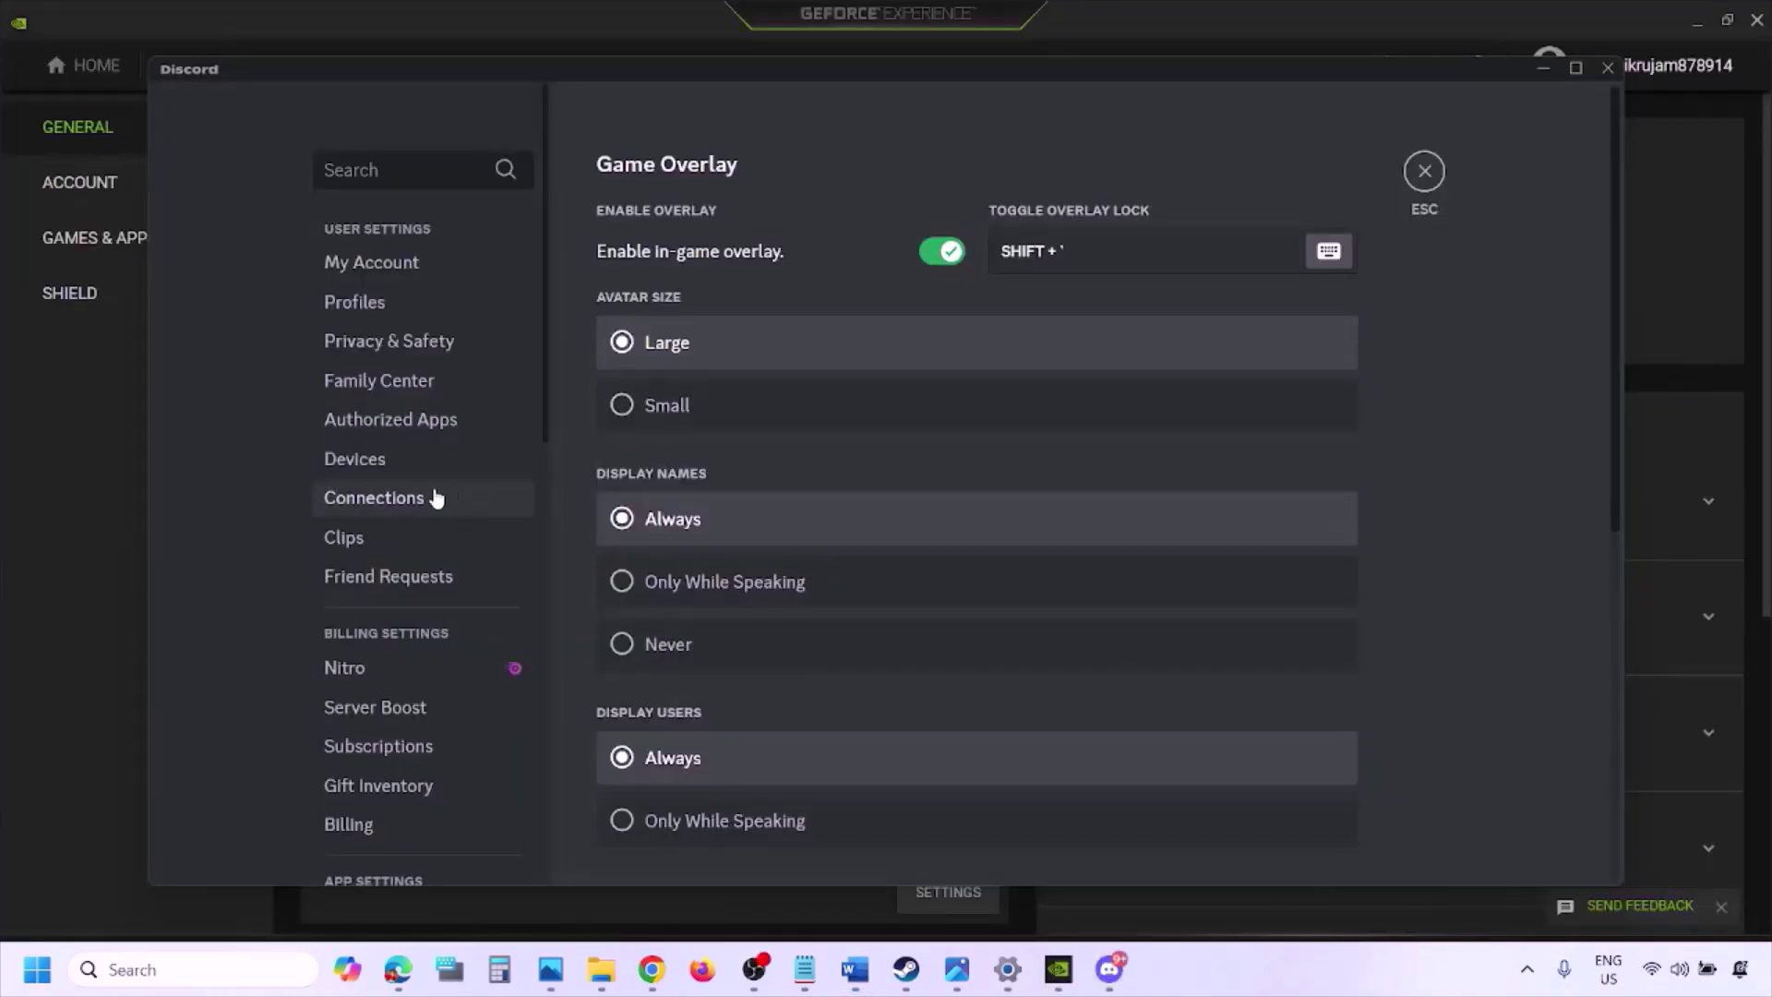
scroll(434, 494, down, 10)
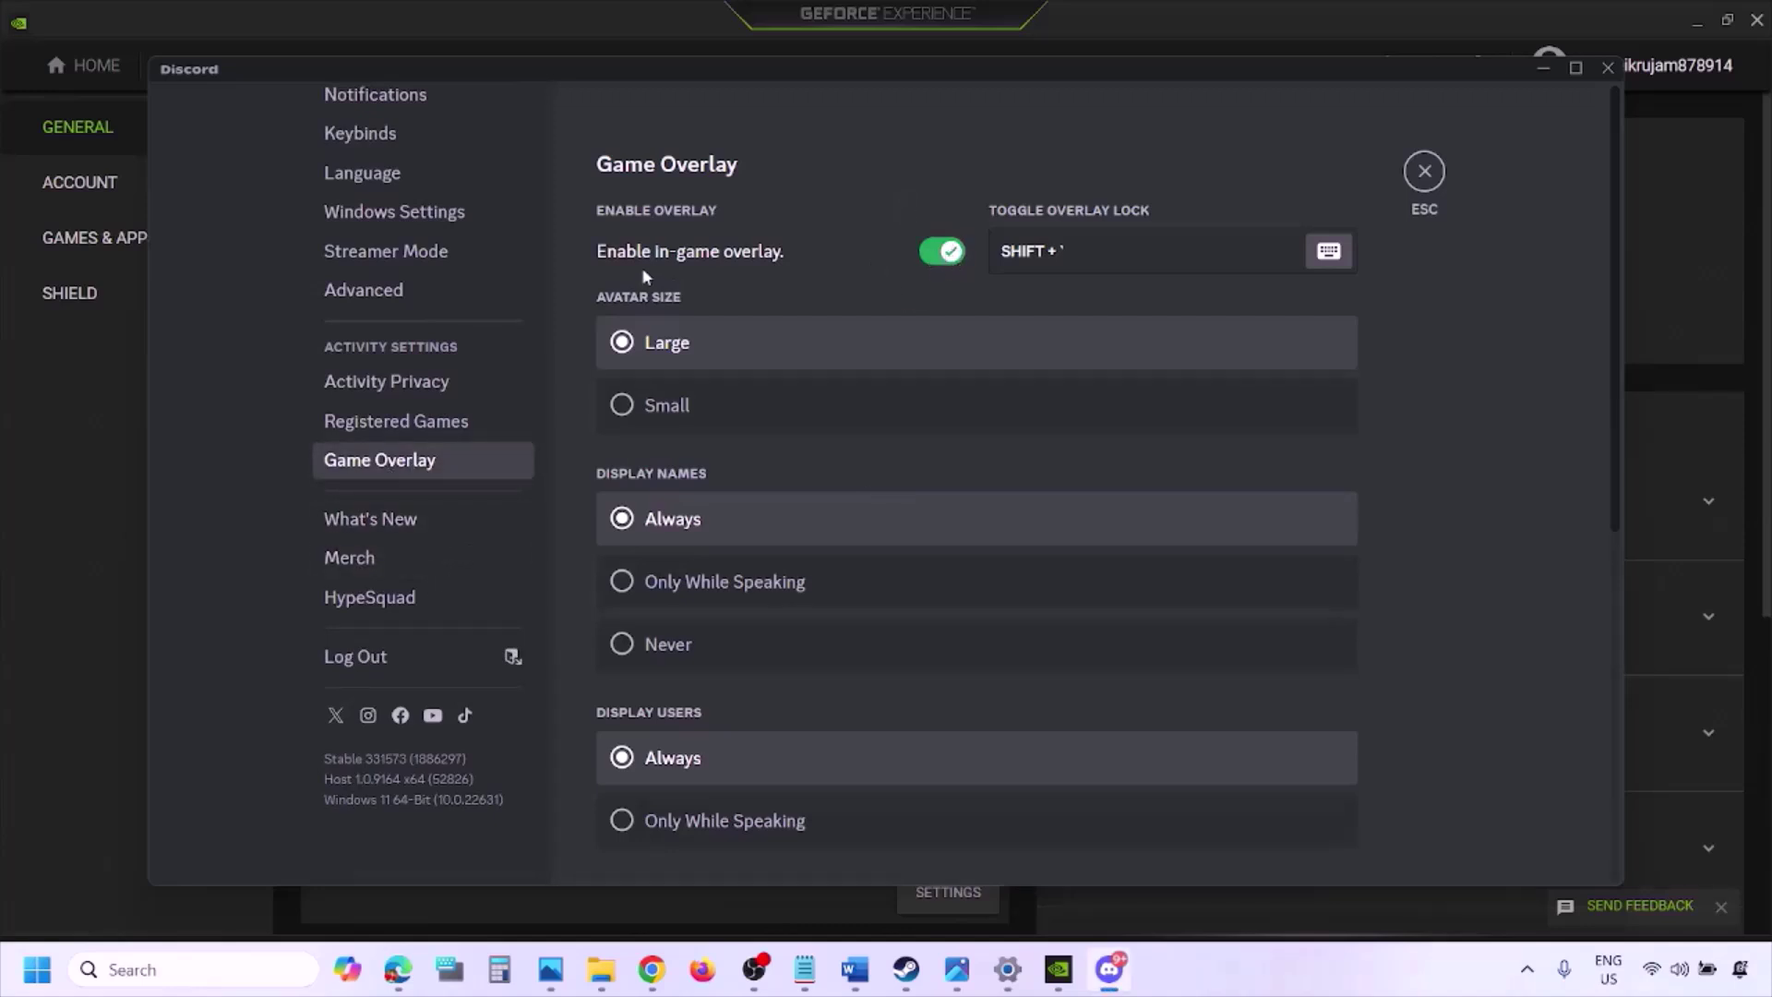
click(940, 250)
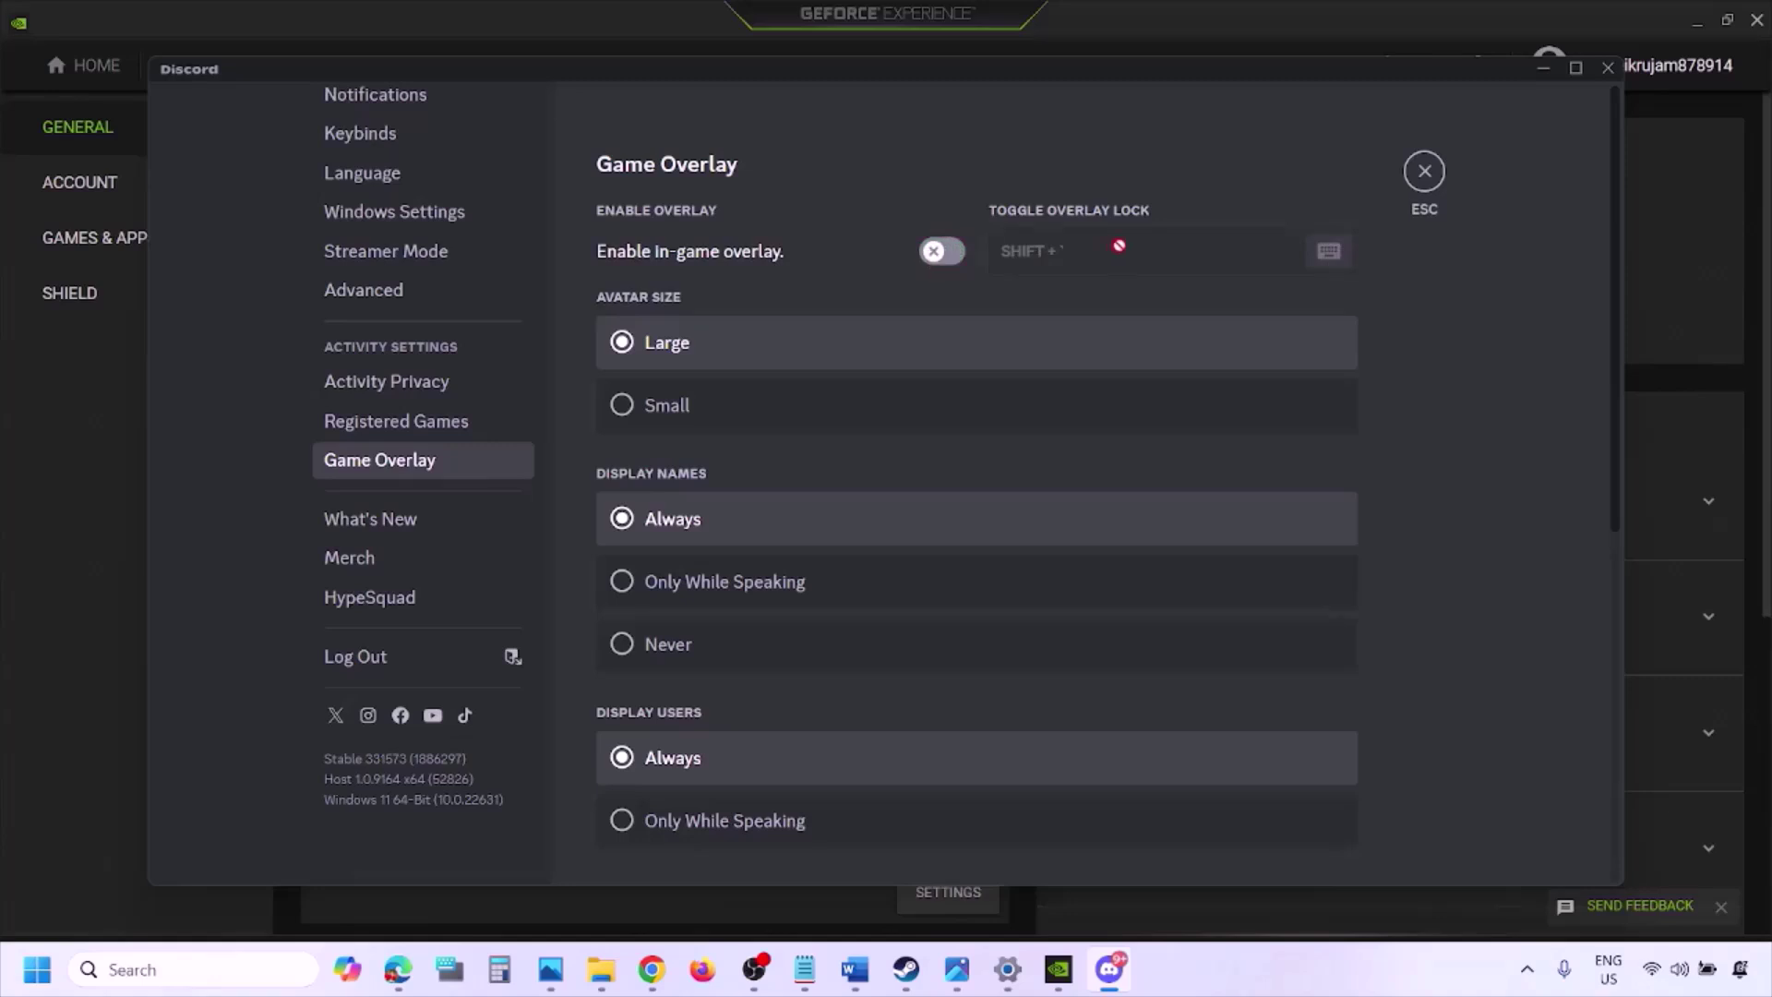
click(1061, 970)
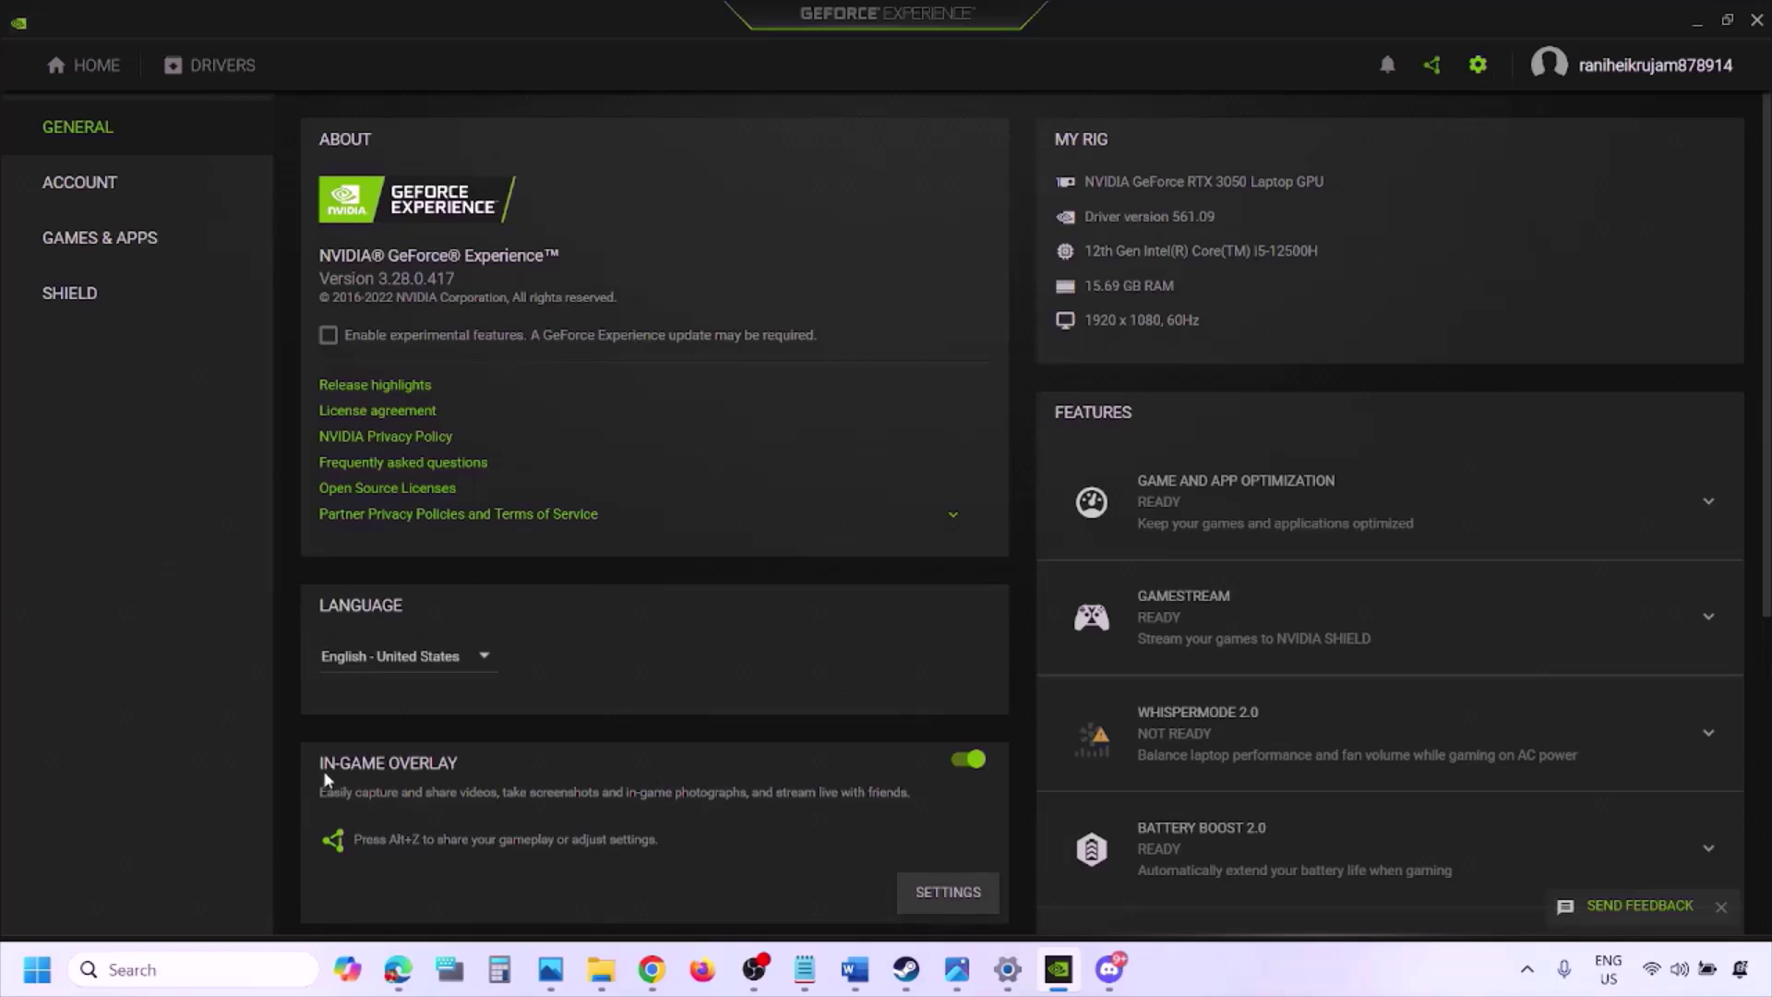
click(964, 763)
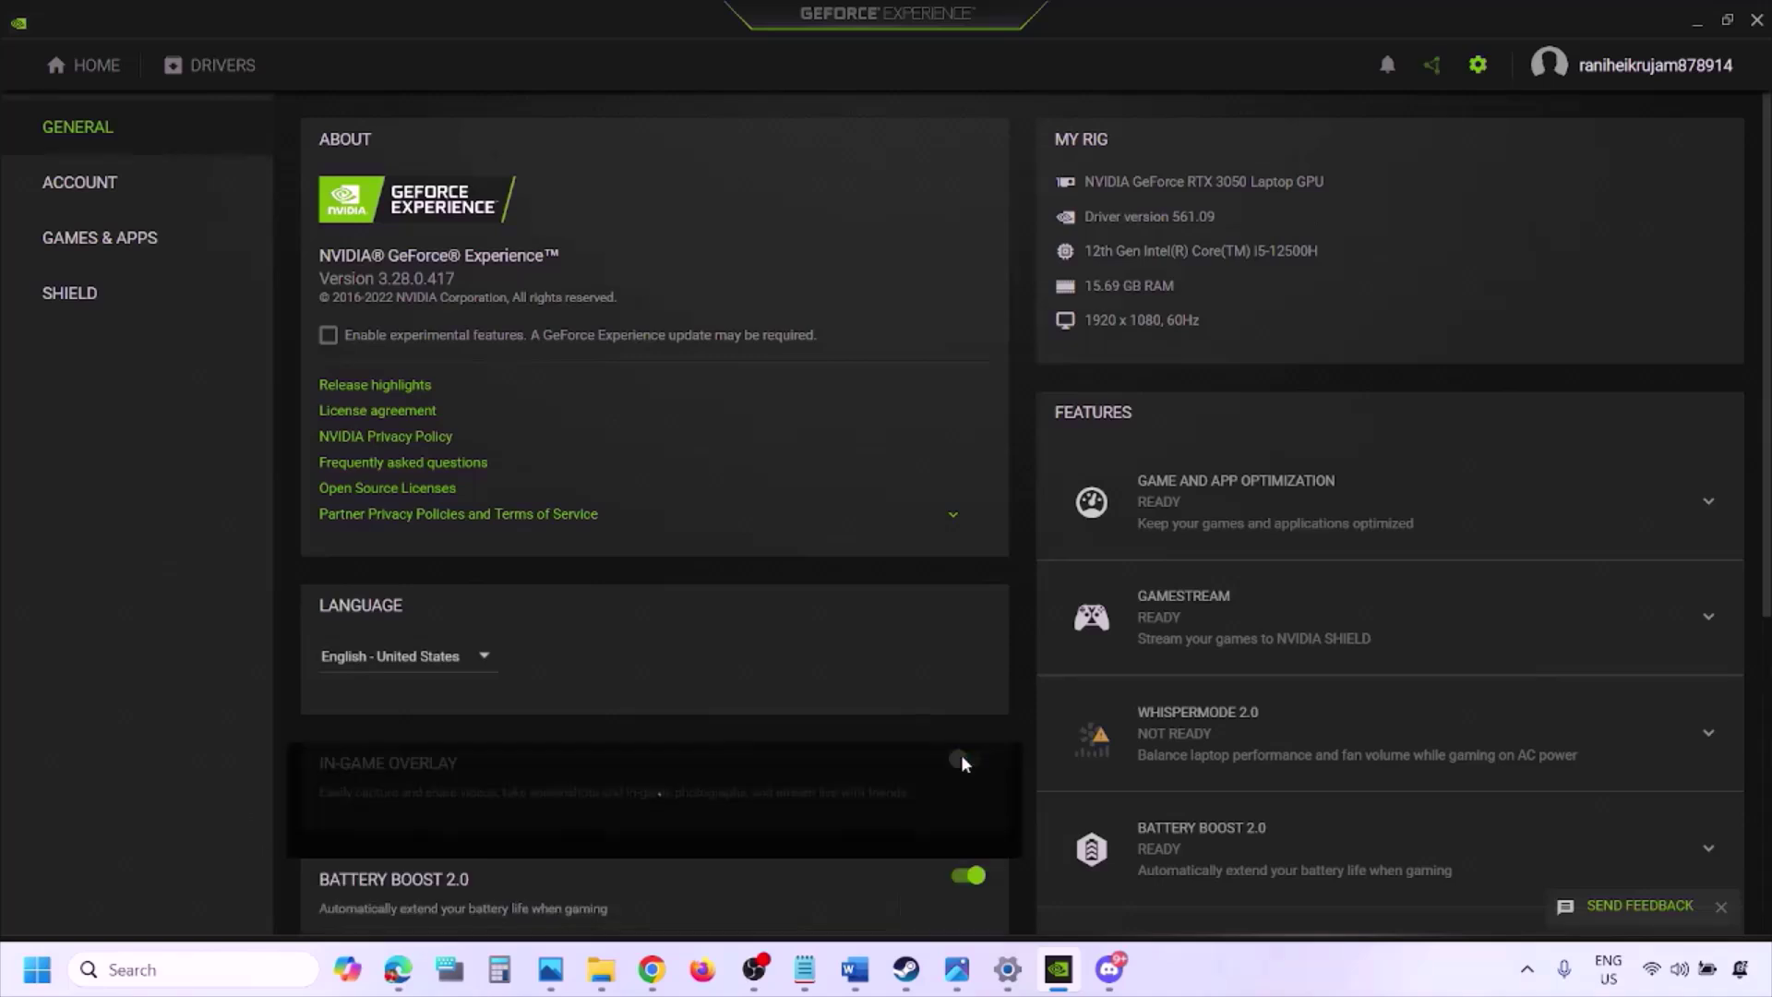
Switch back to Word and highlight "close all the overlay apps" in the Step 9 text
click(850, 982)
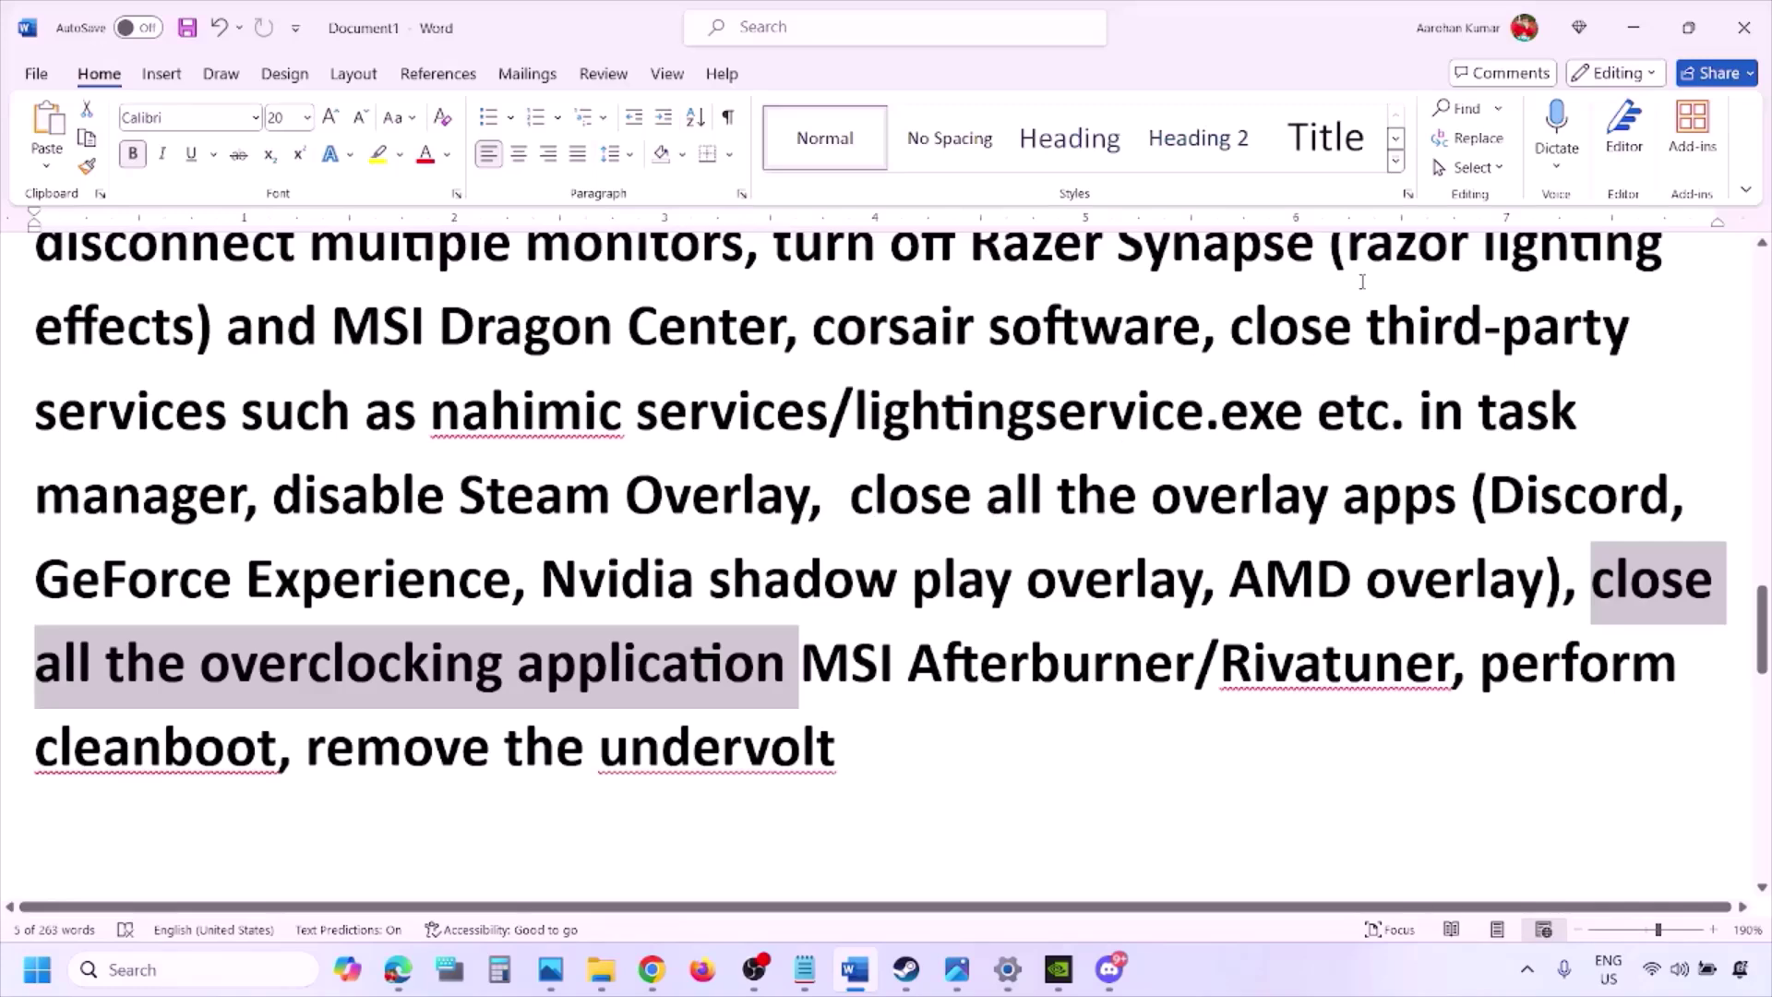
scroll(1268, 373, up, 3)
scroll(962, 522, down, 2)
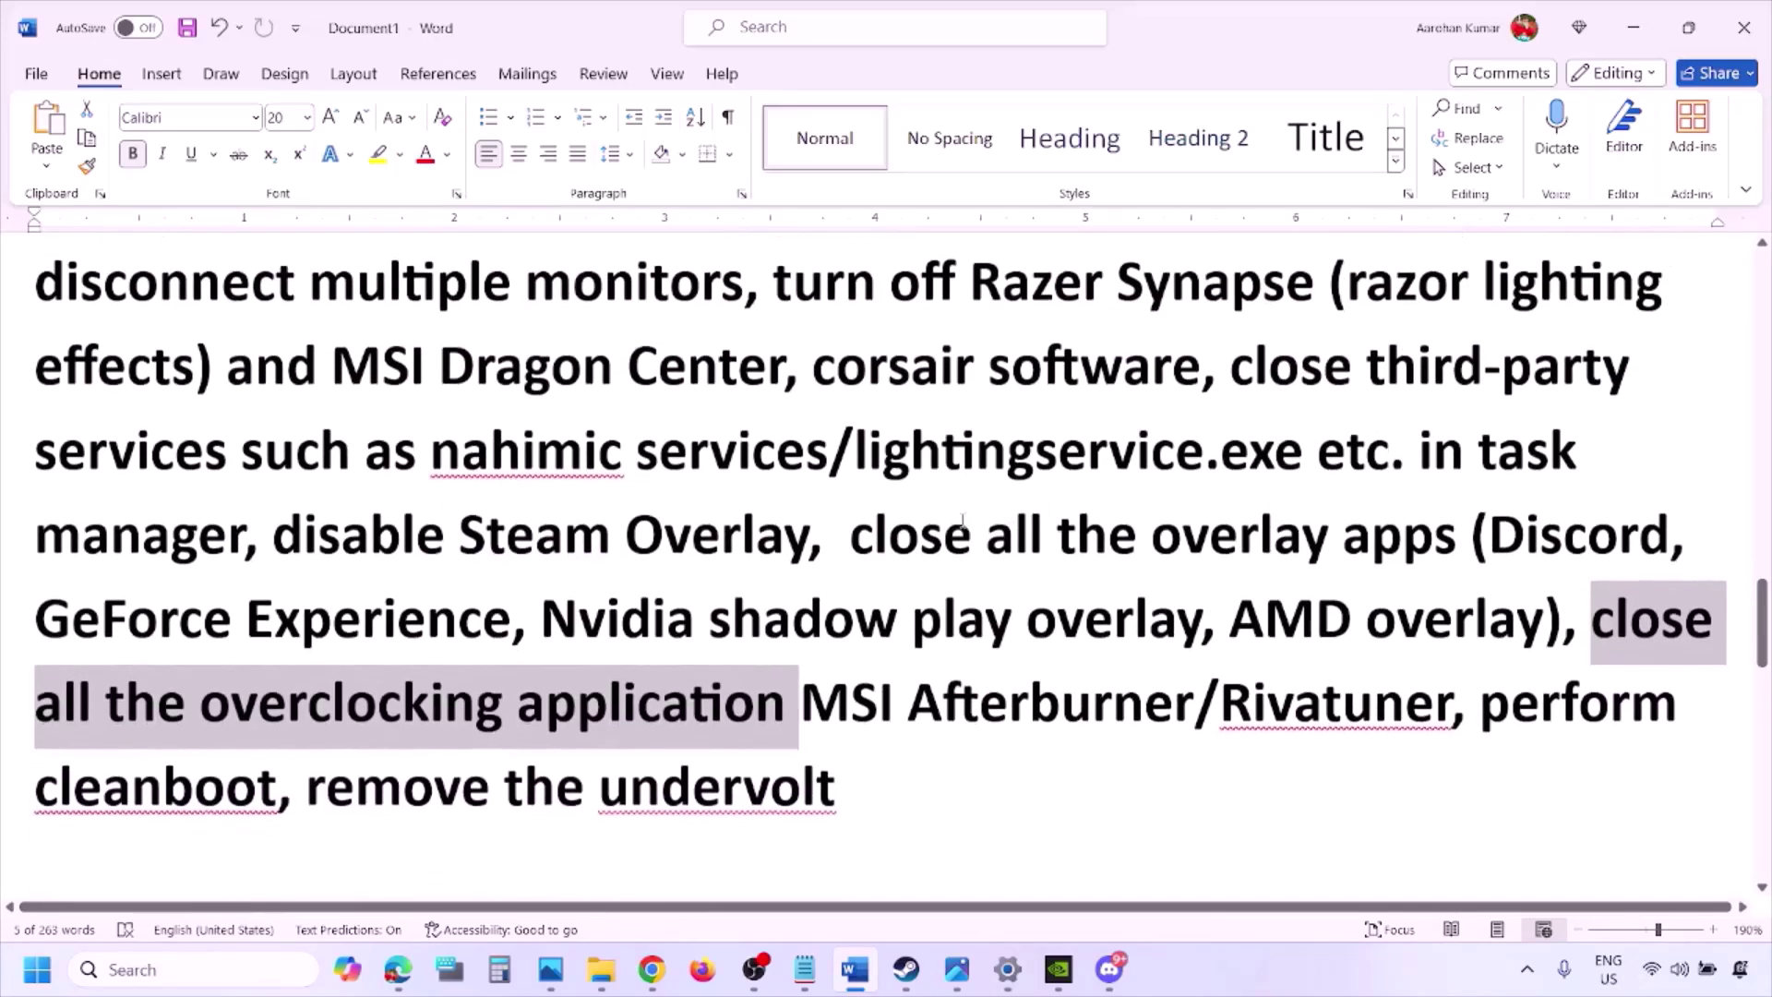
drag(875, 540, 1385, 554)
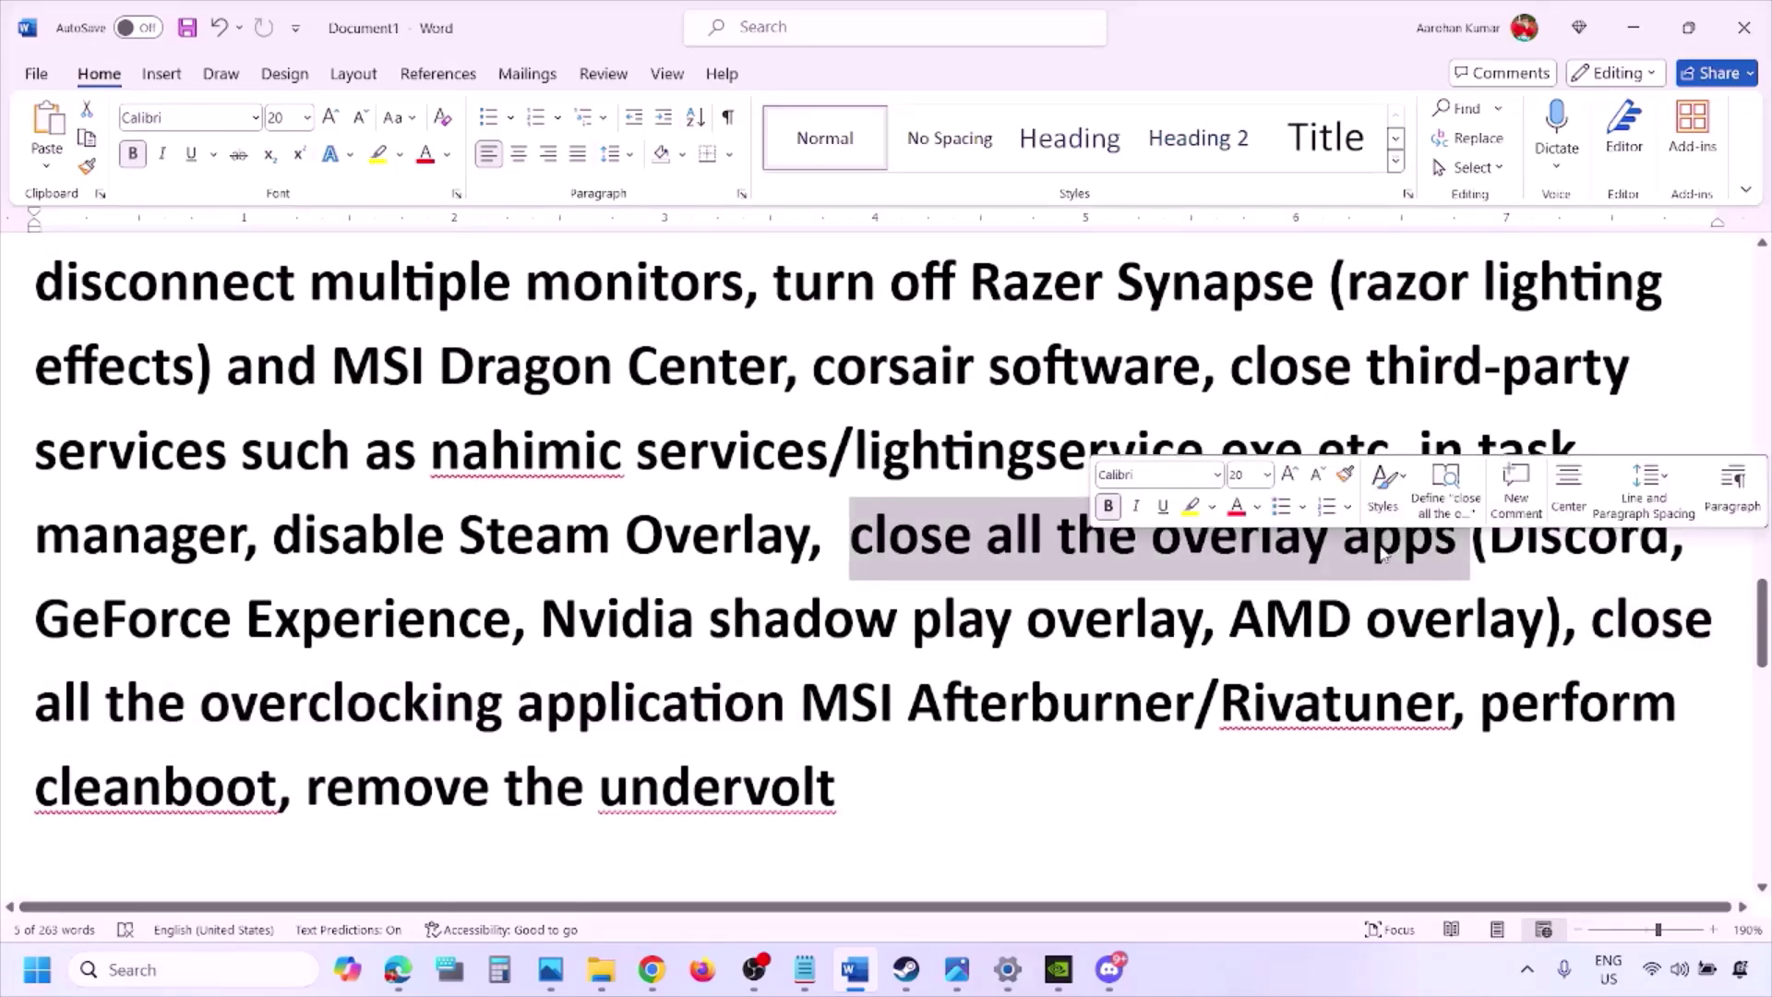
click(973, 546)
drag(856, 538, 1469, 547)
Quit Discord and exit the NVIDIA app running in the background
click(1528, 971)
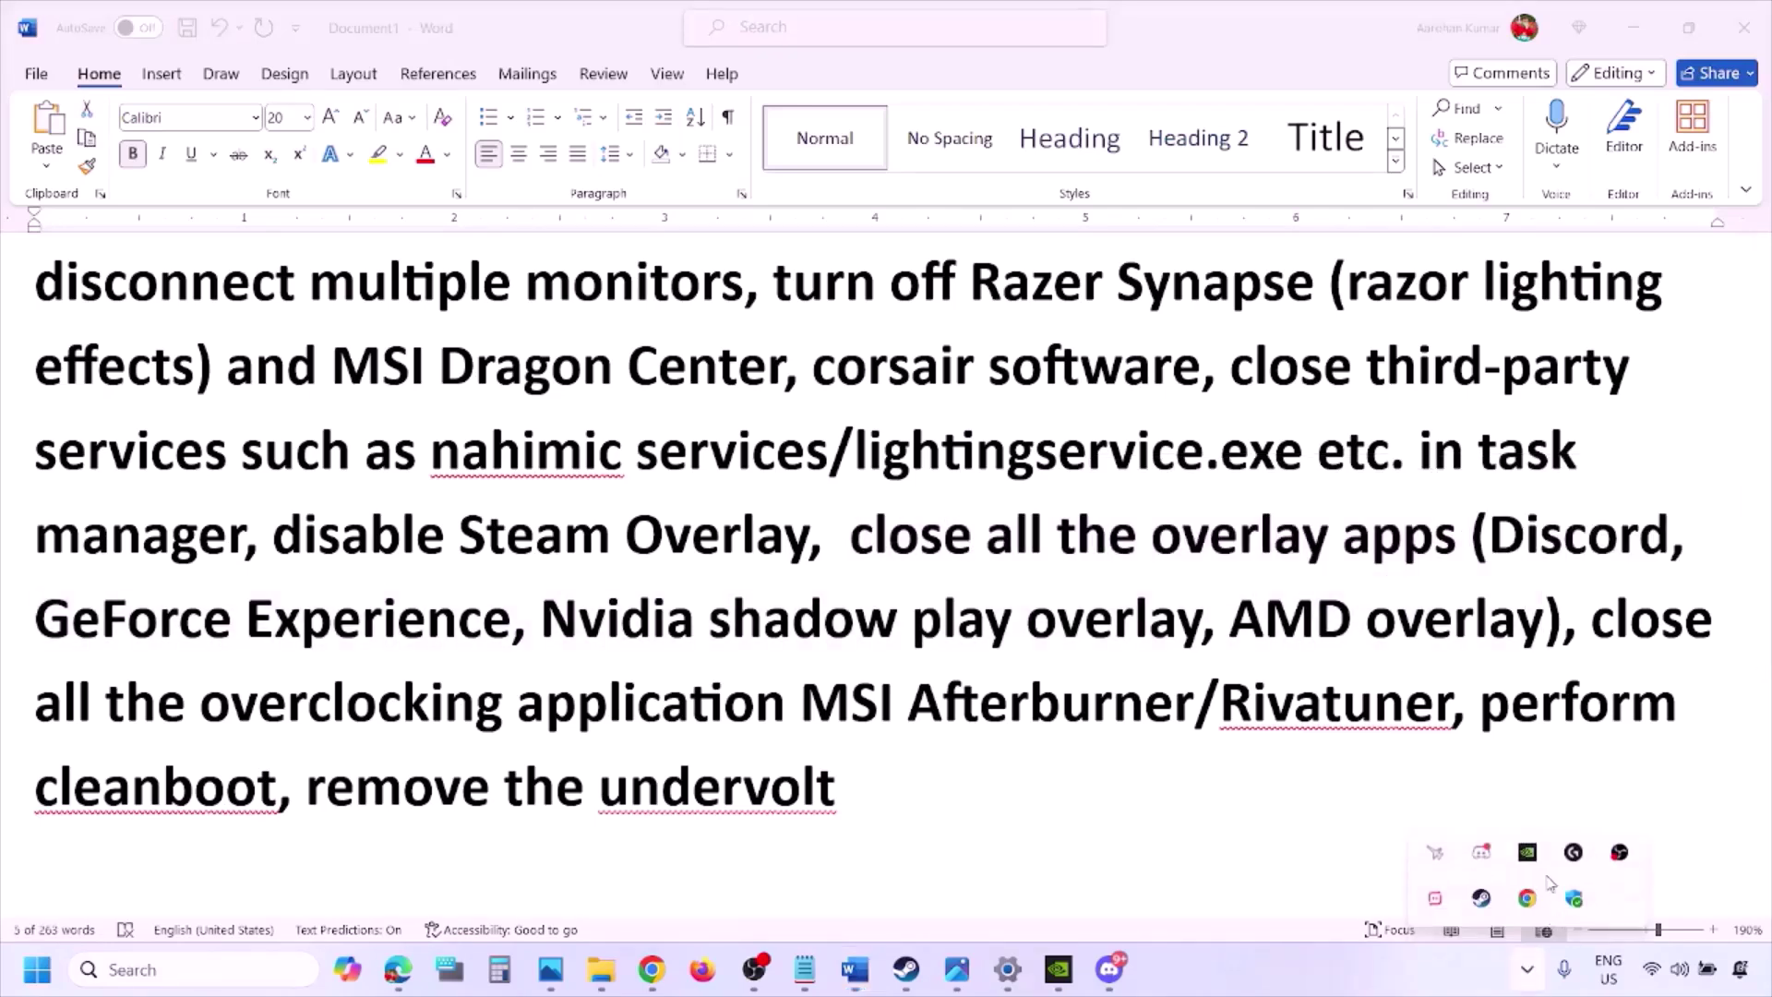
right_click(1485, 866)
click(1575, 830)
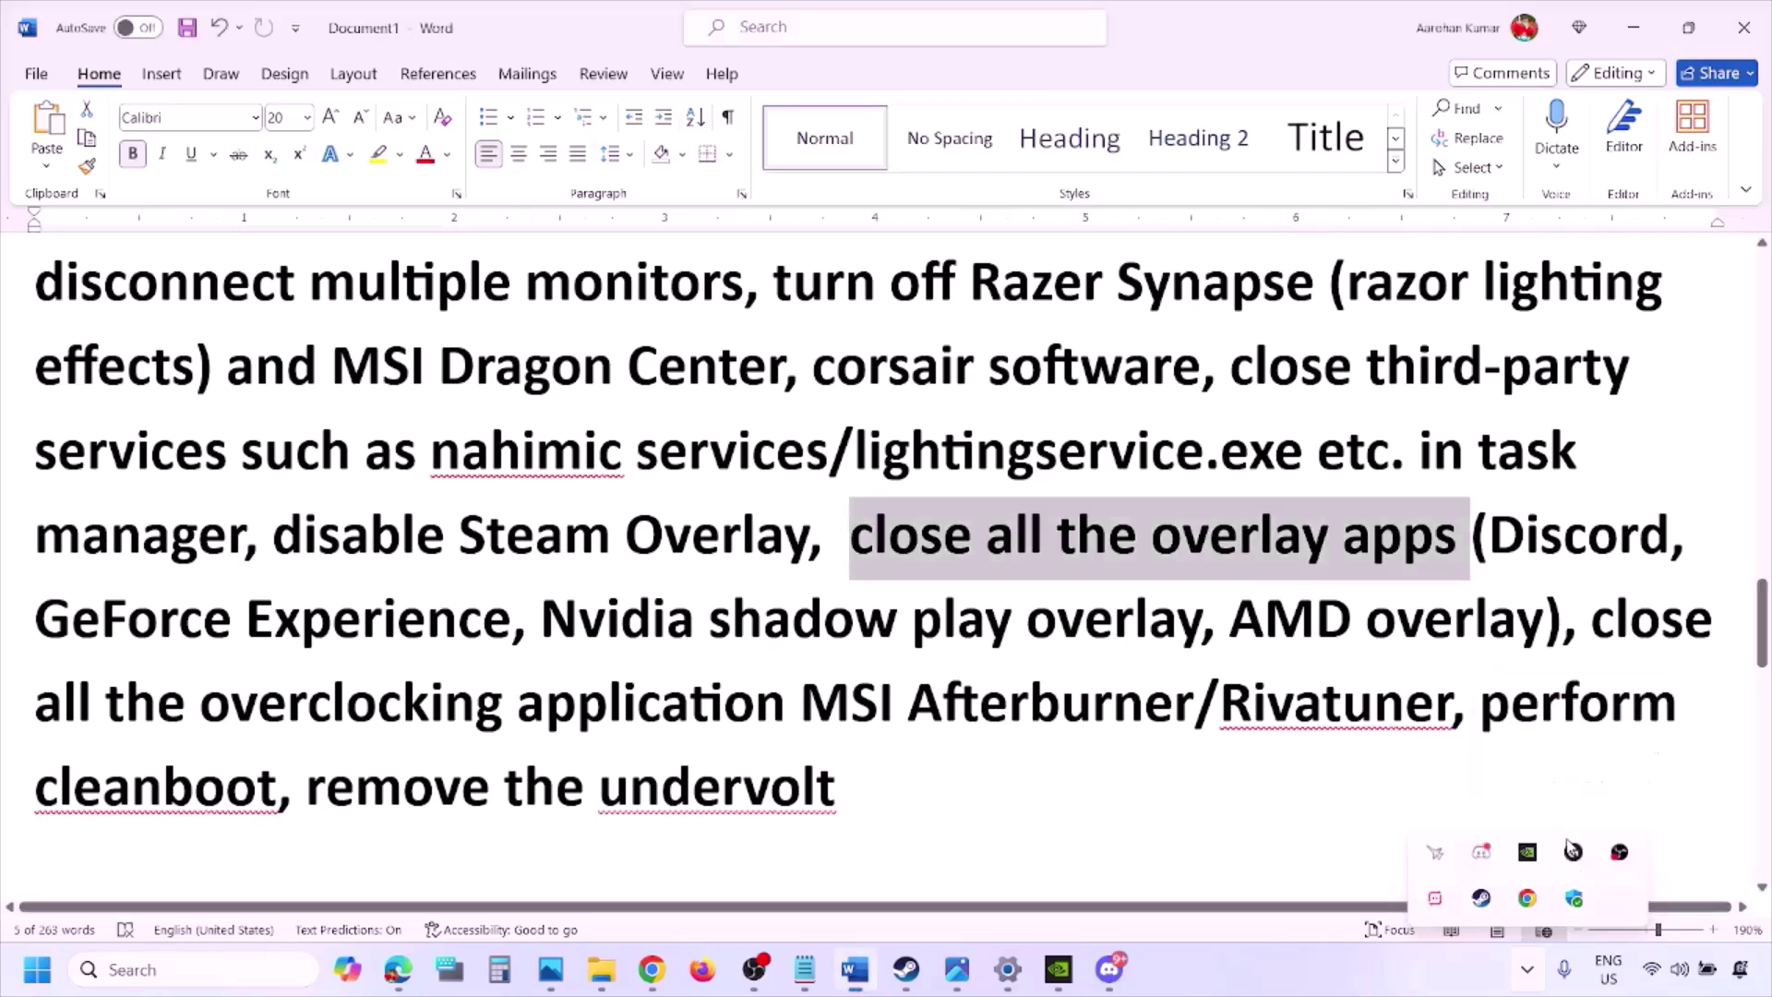
right_click(1480, 860)
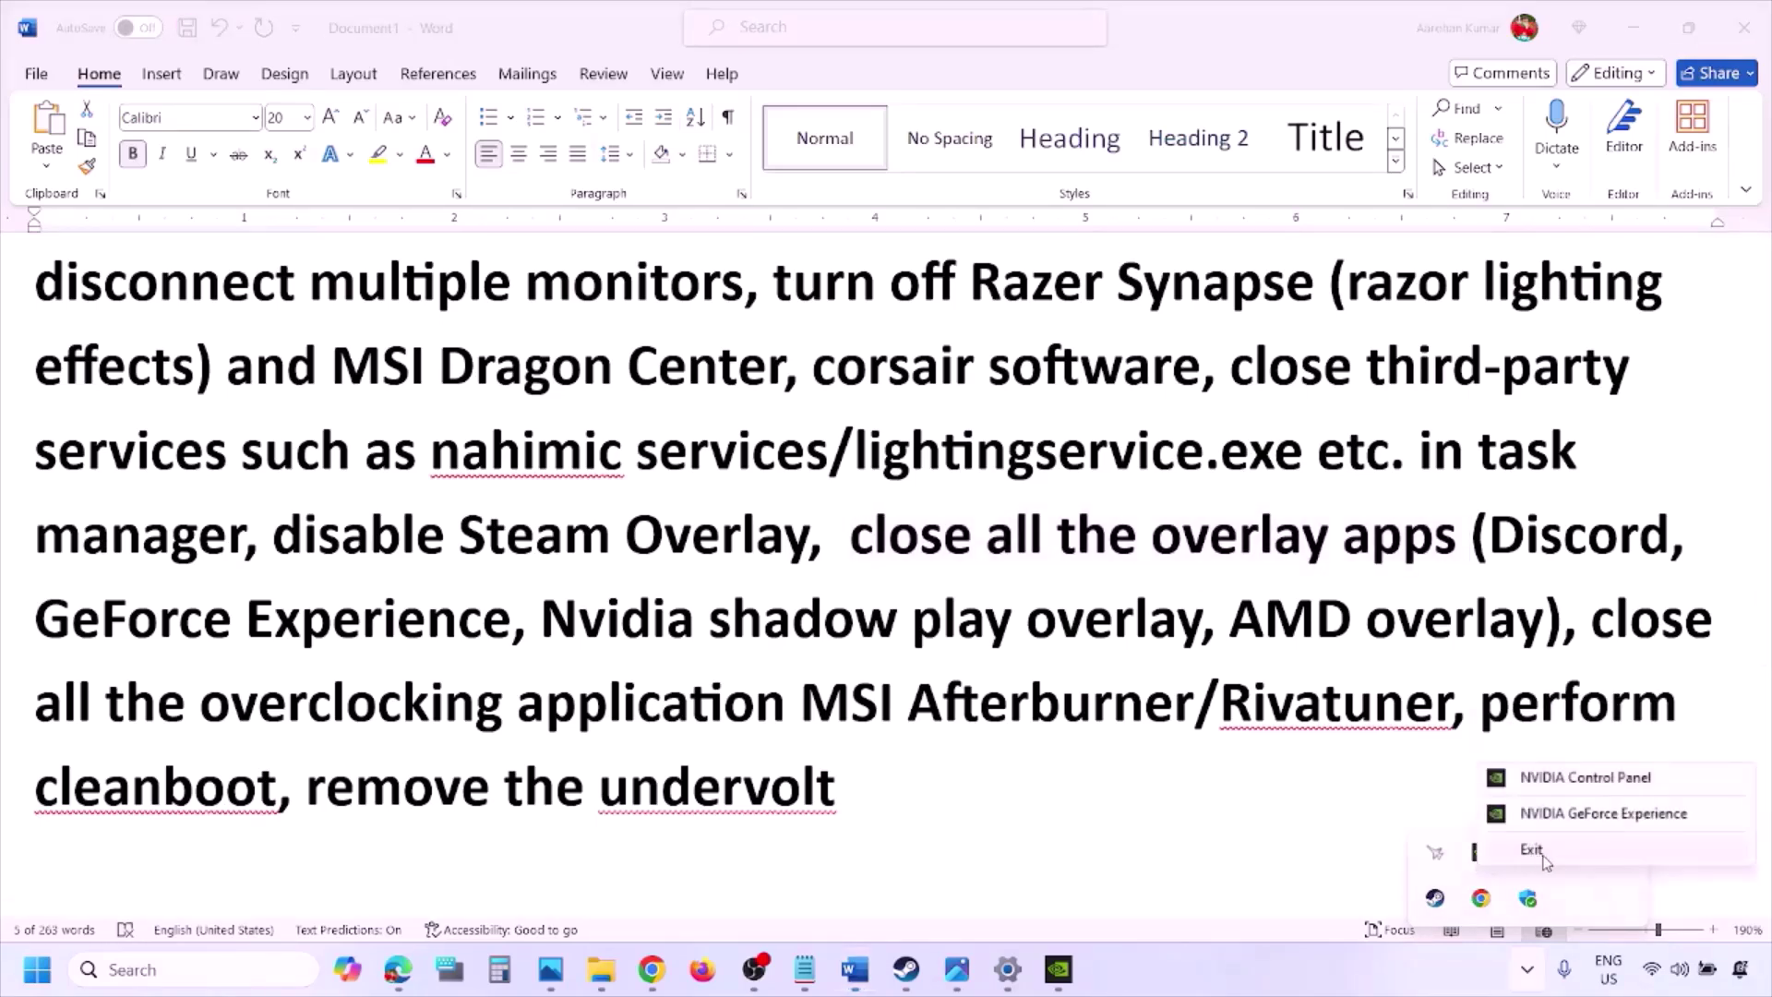
click(1541, 858)
Quit G HUB and the background app with the pink tray icon
right_click(1482, 854)
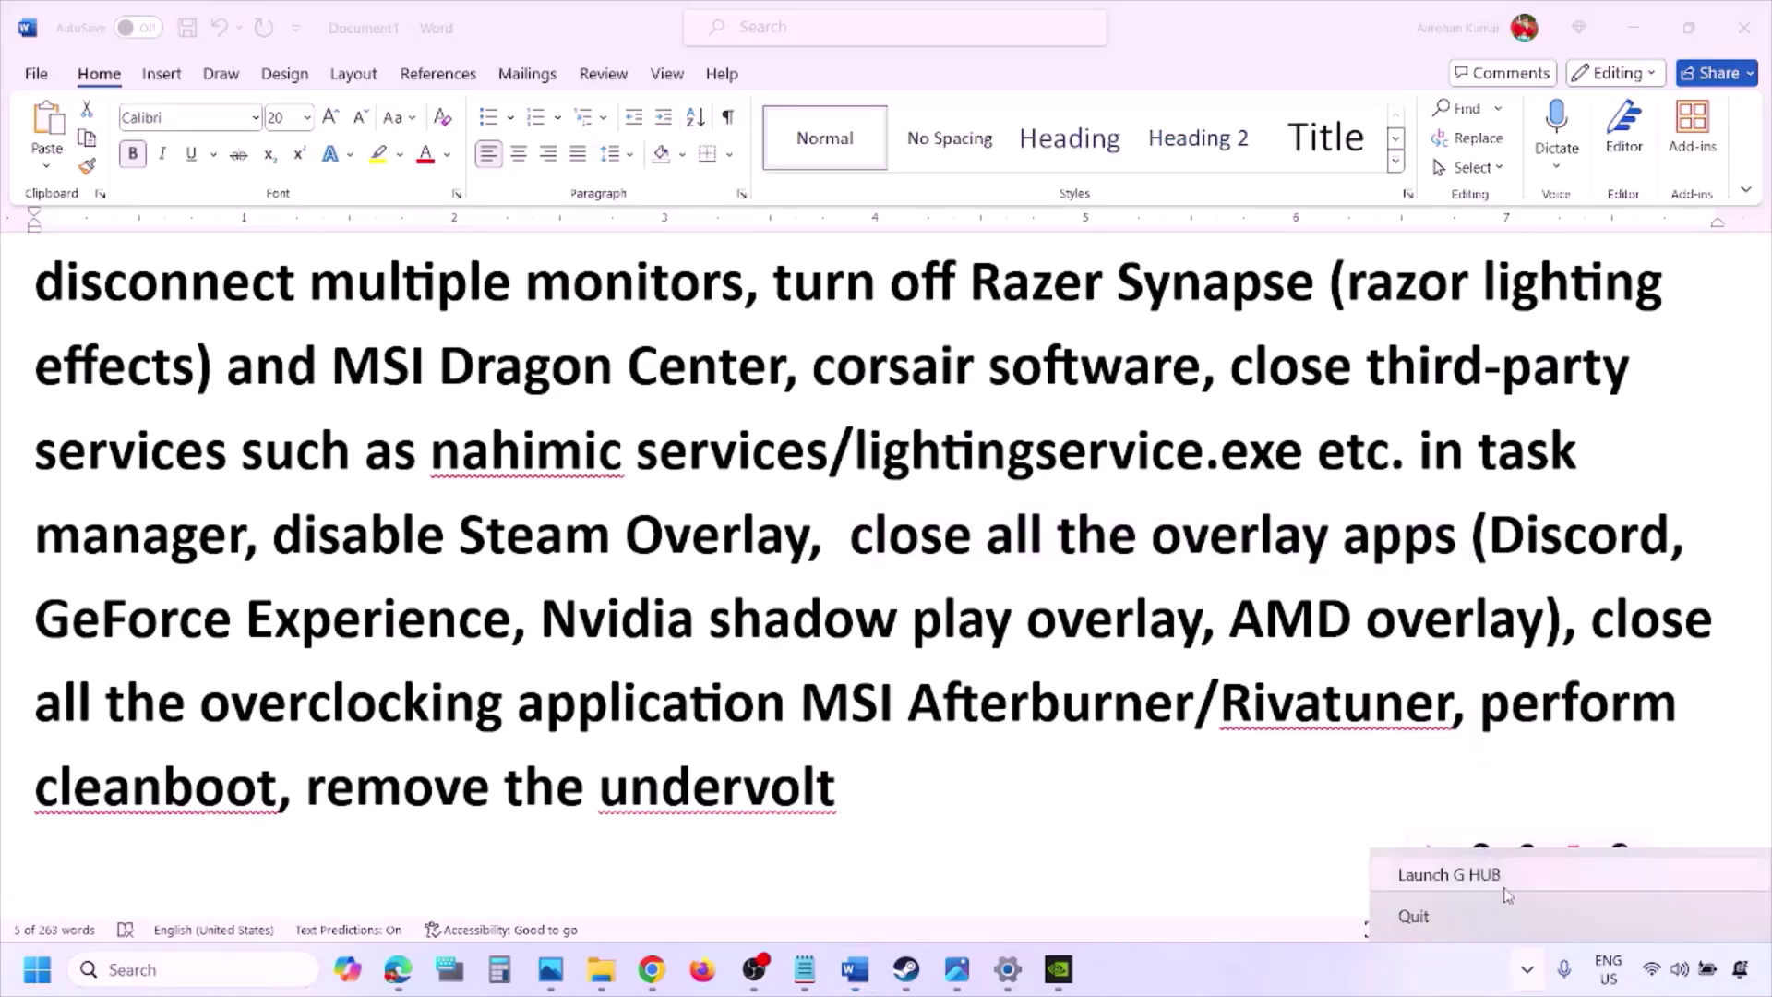
click(1465, 917)
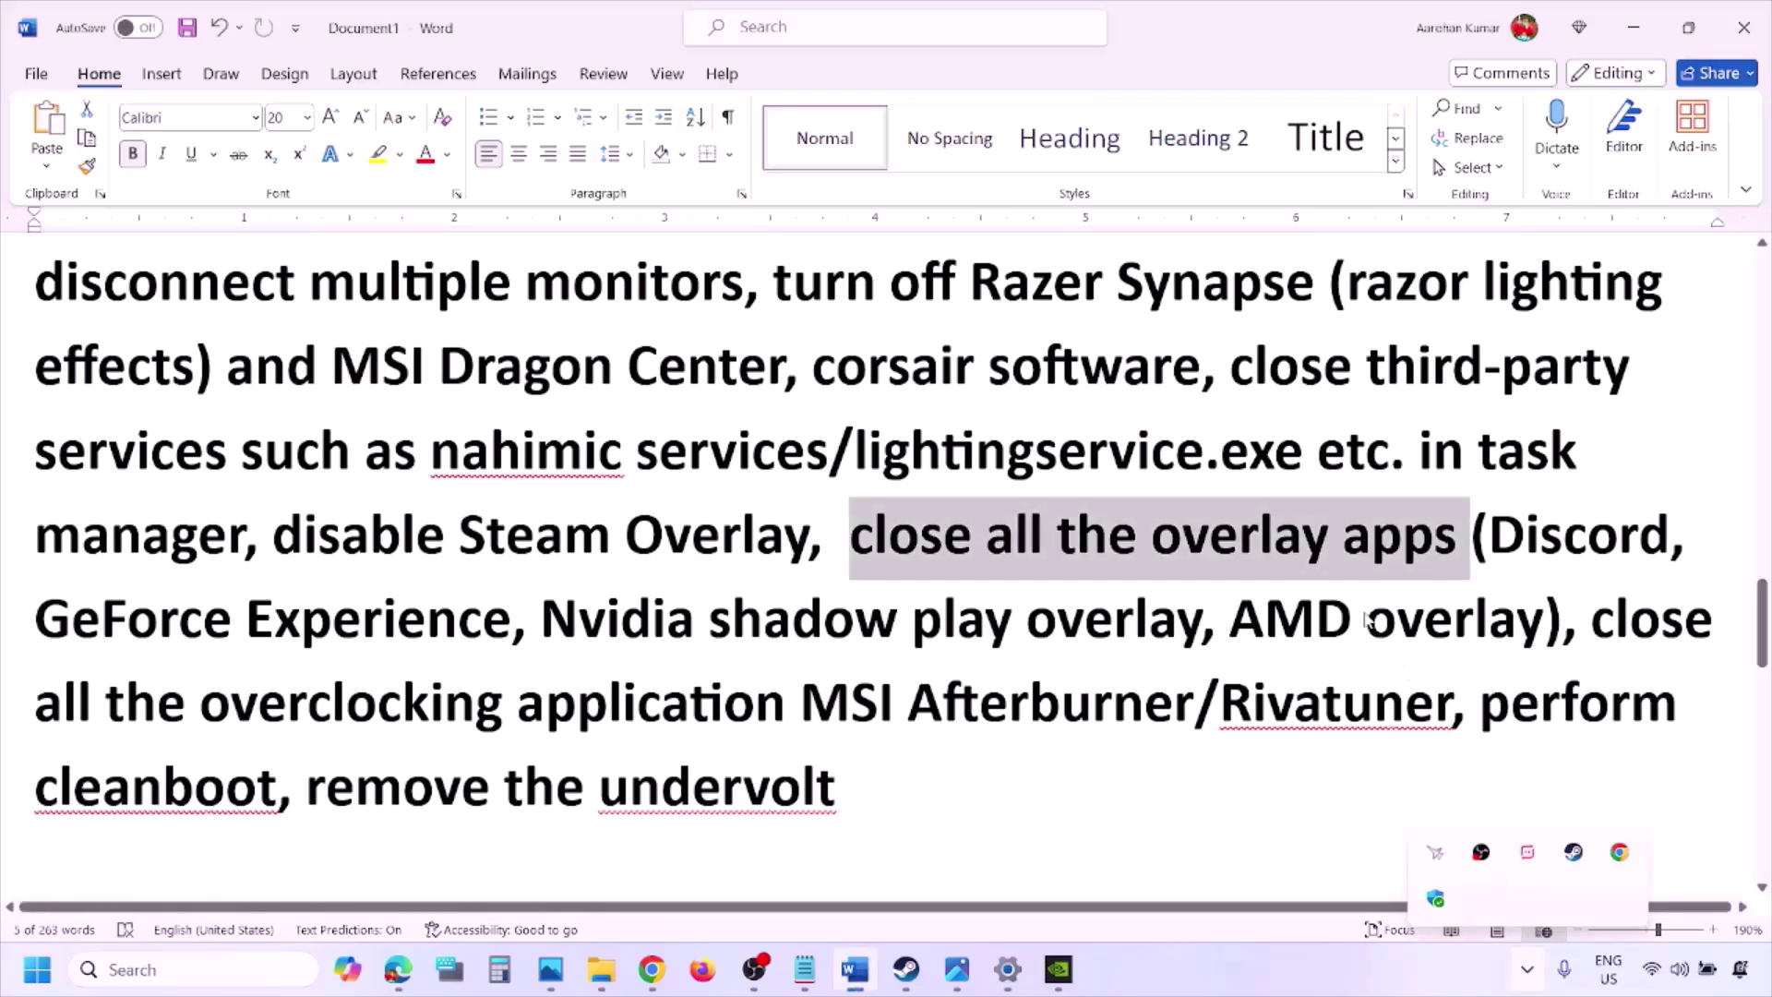
click(1527, 969)
right_click(1527, 858)
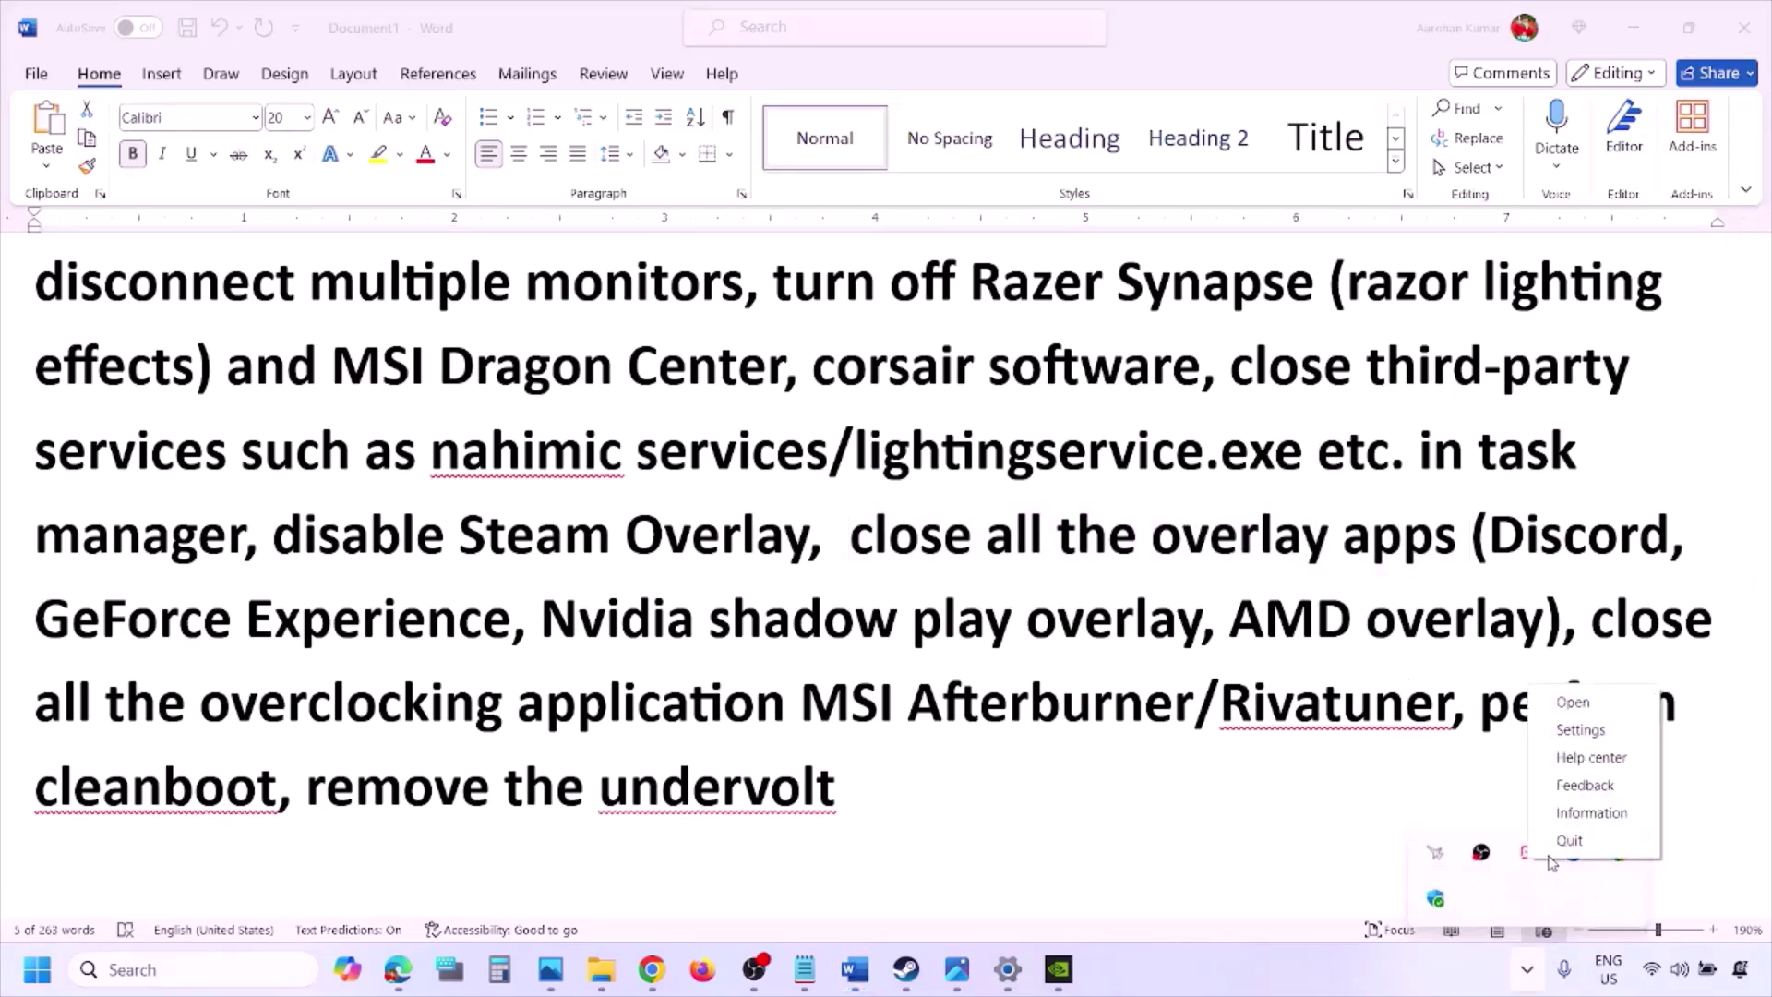
click(1569, 836)
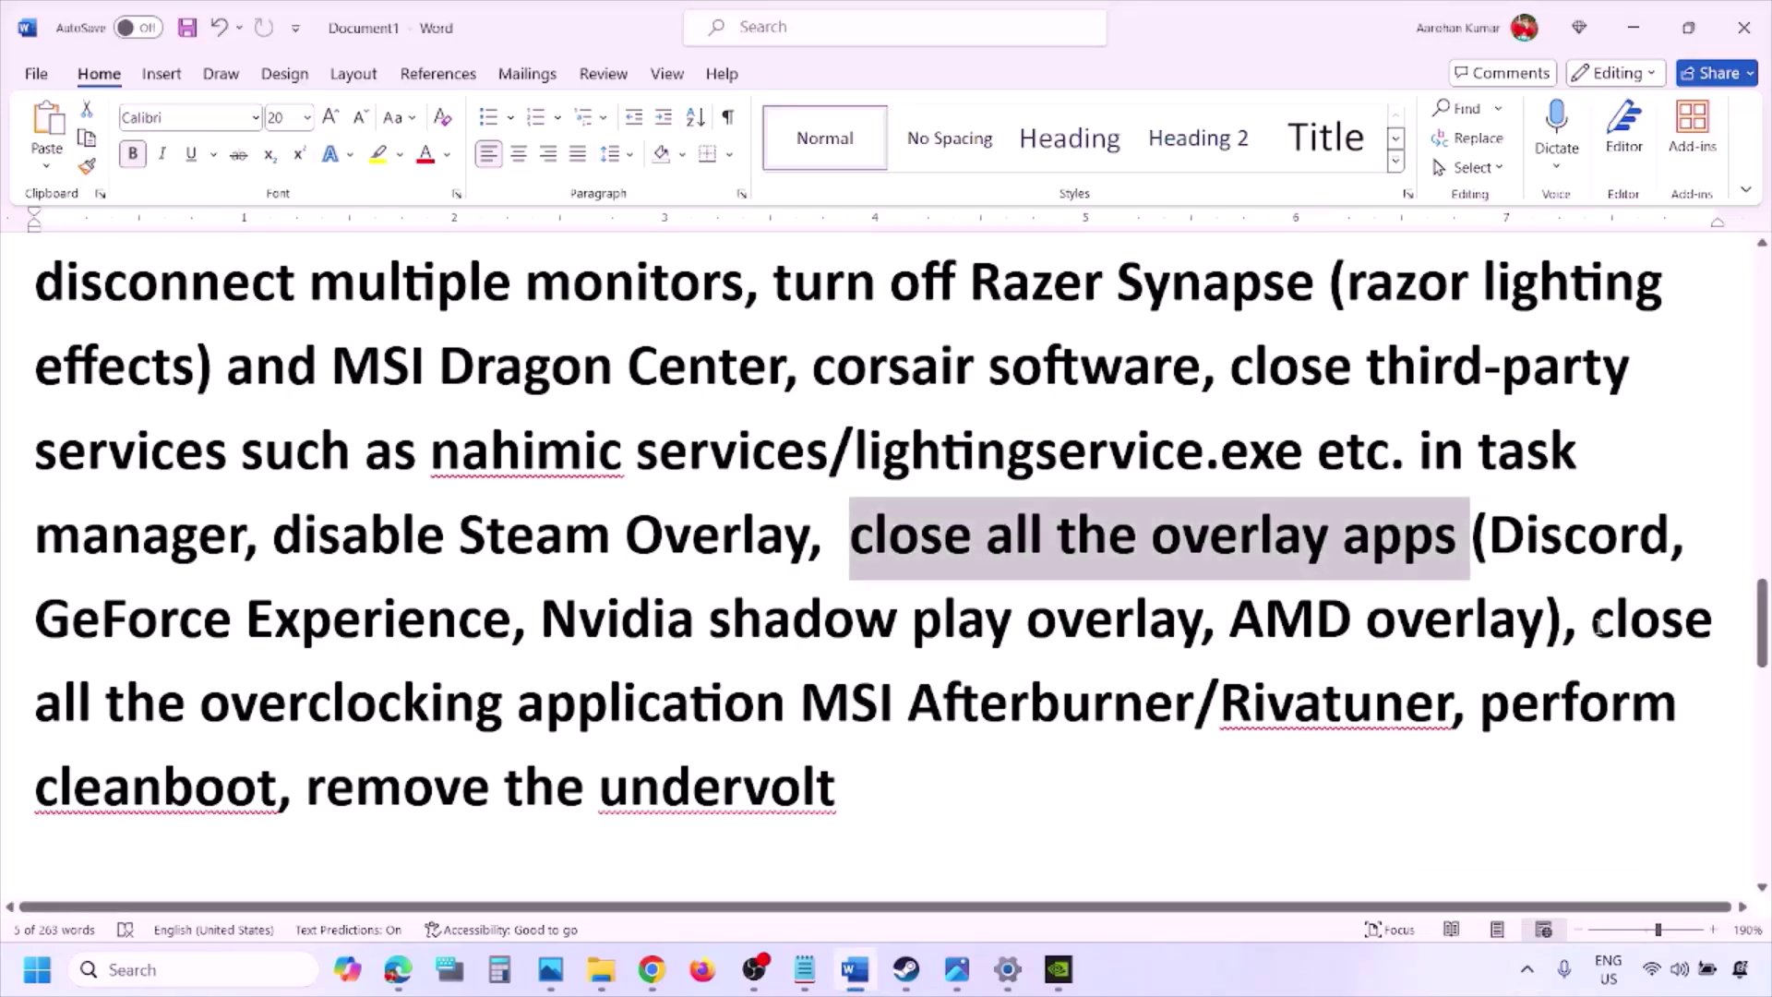
Highlight "close all the overclocking application" in the Step 9 text and close the MSI Afterburner background app
drag(1595, 623, 850, 706)
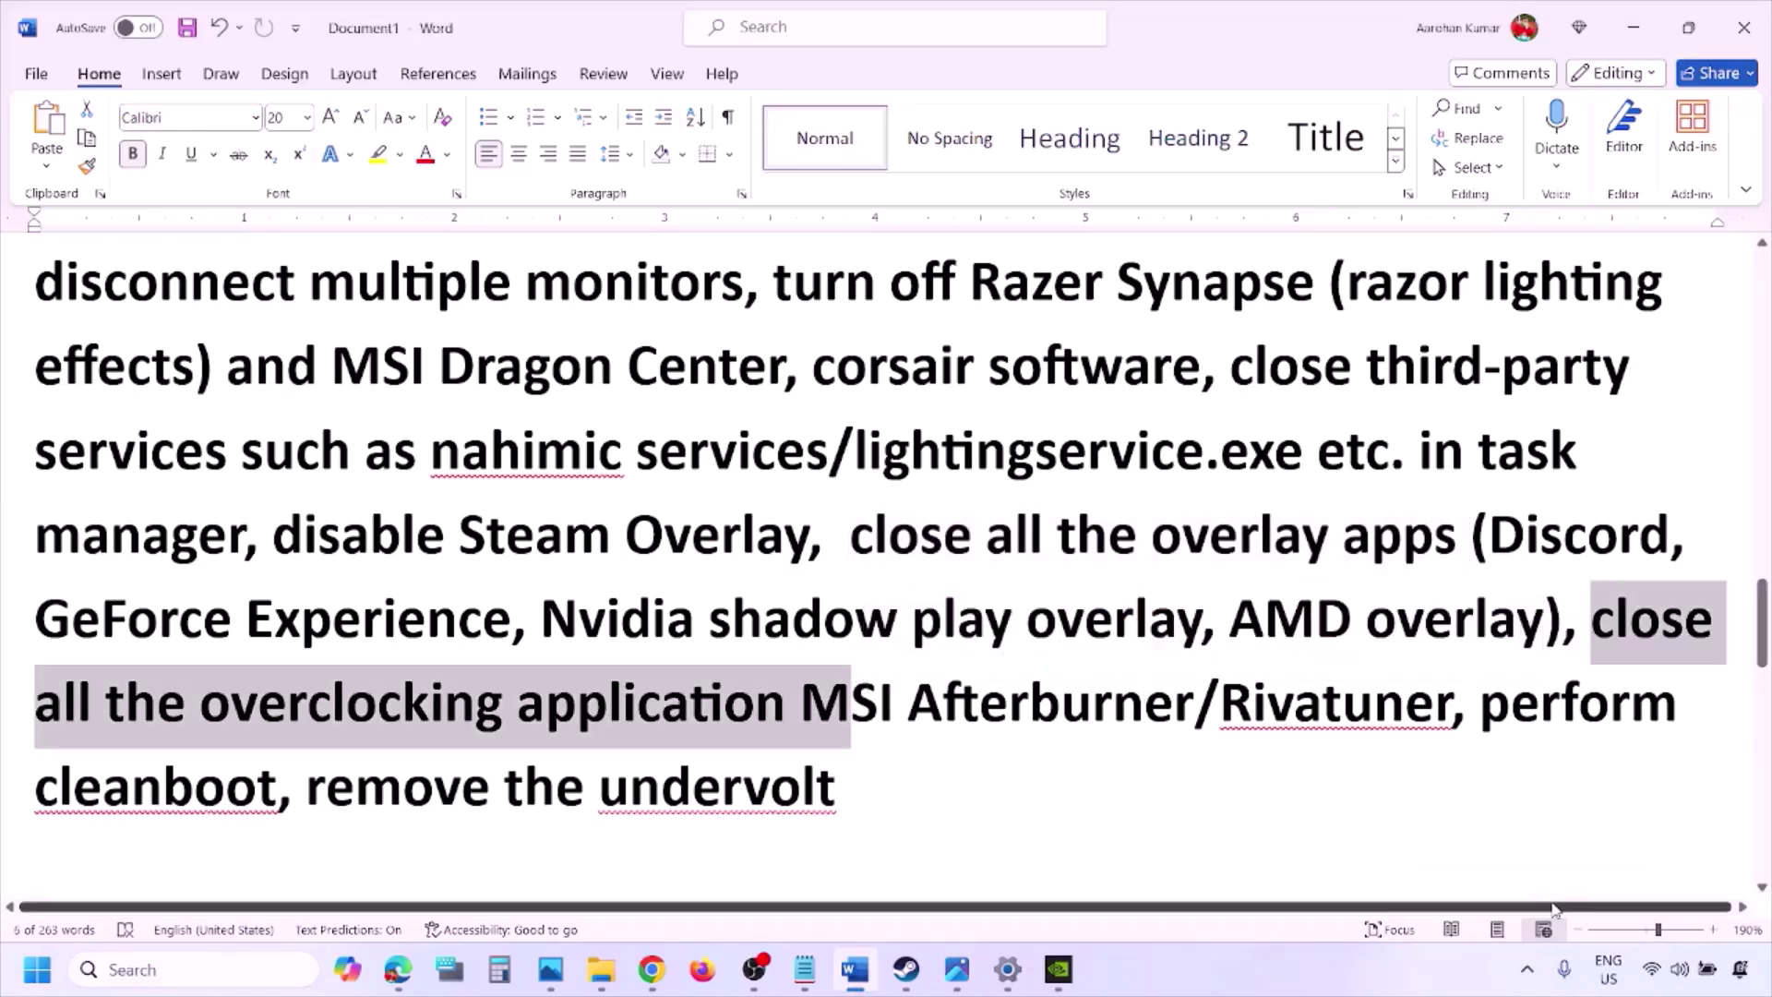
click(1525, 984)
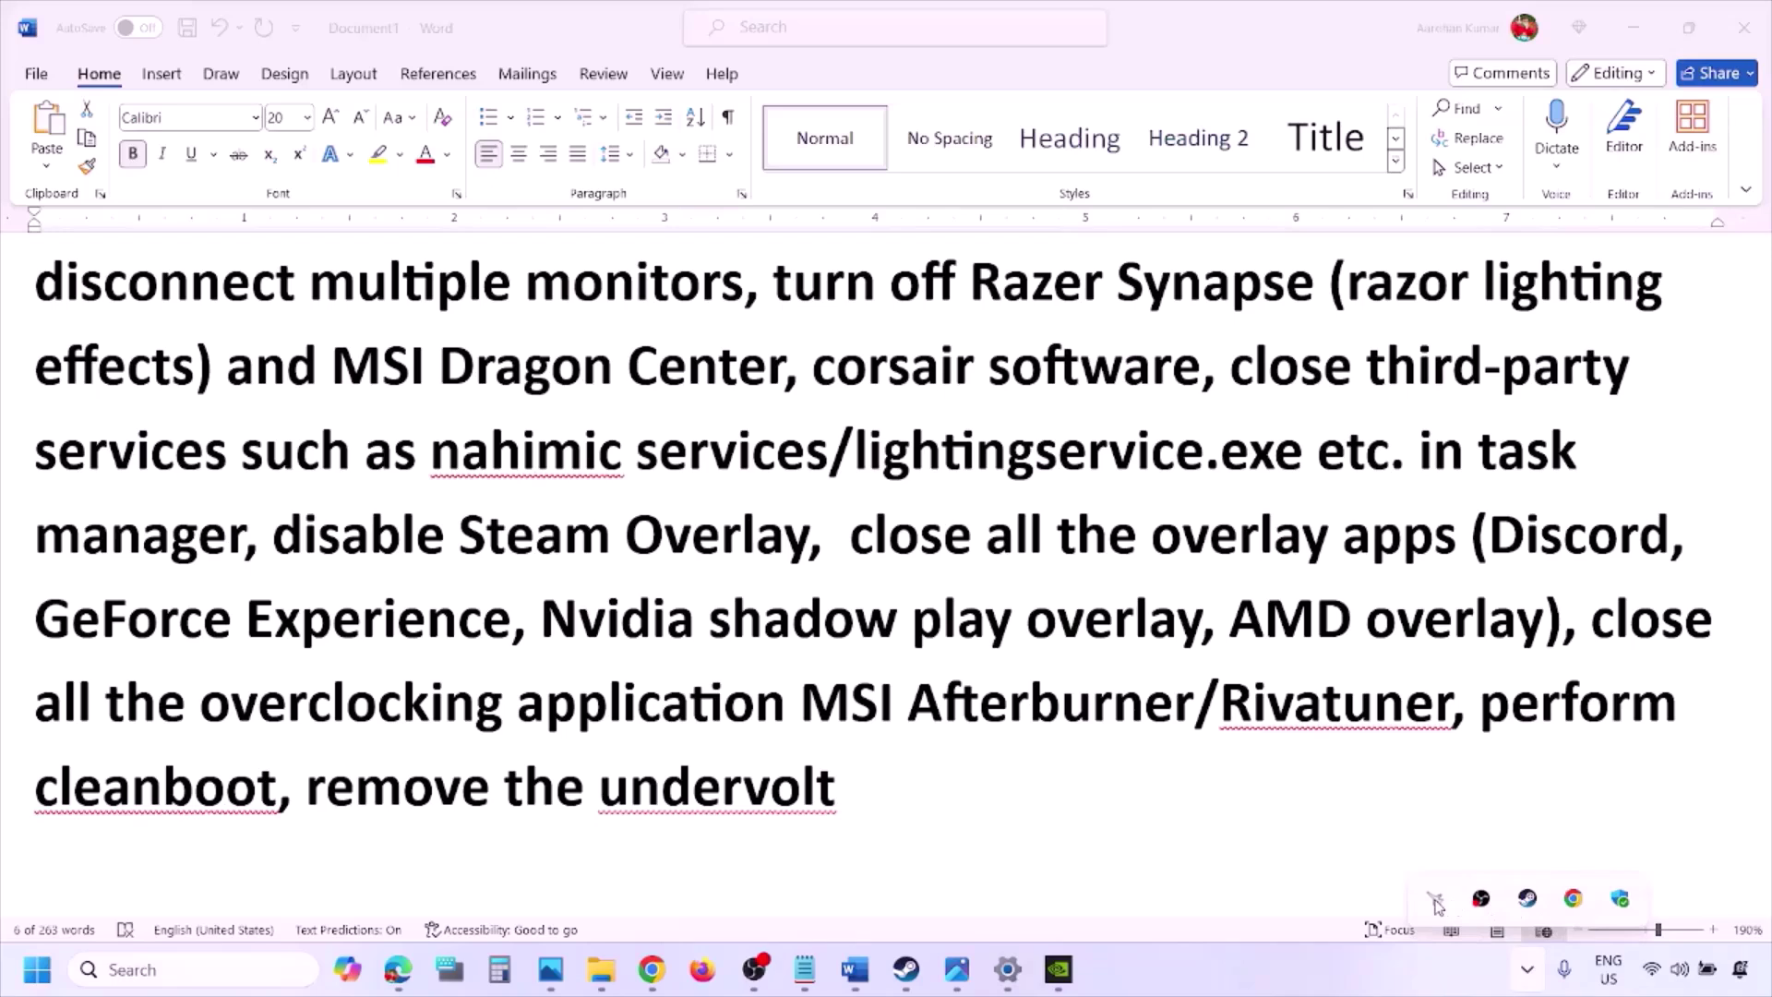
right_click(1433, 900)
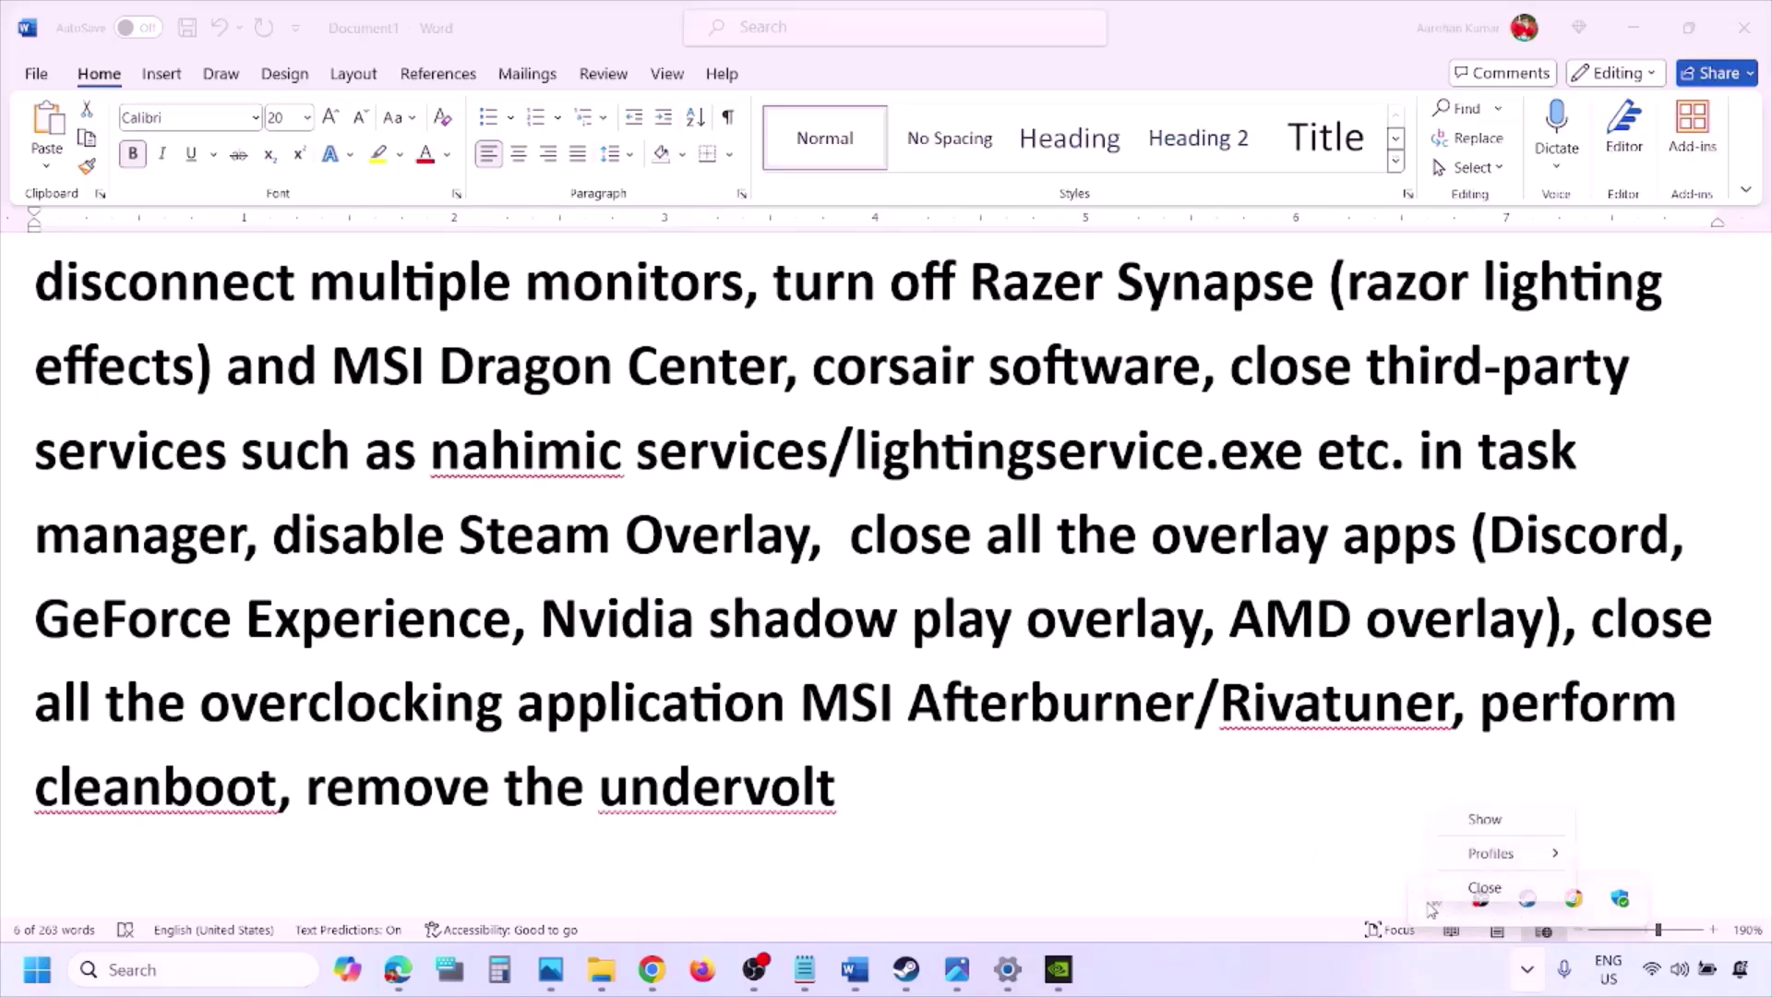
click(1484, 888)
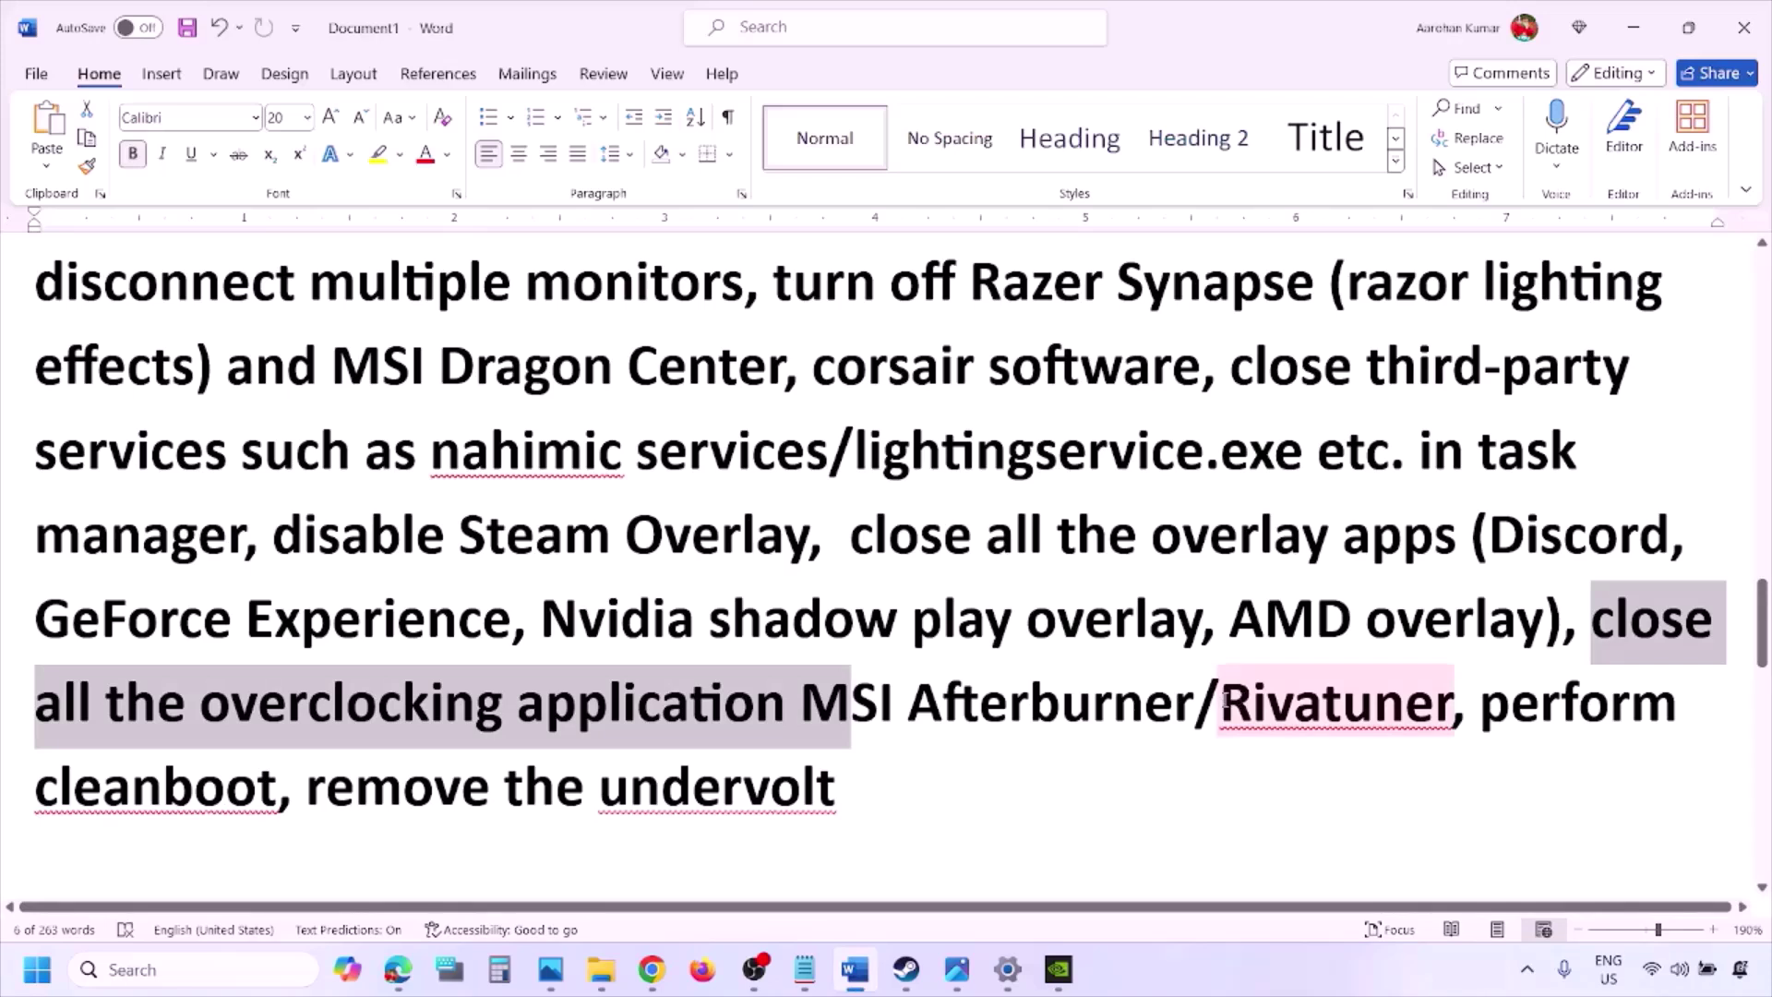
Mark the "perform cleanboot" advice in Step 9, then search Windows for "system" and open System Configuration
drag(1225, 702, 1630, 707)
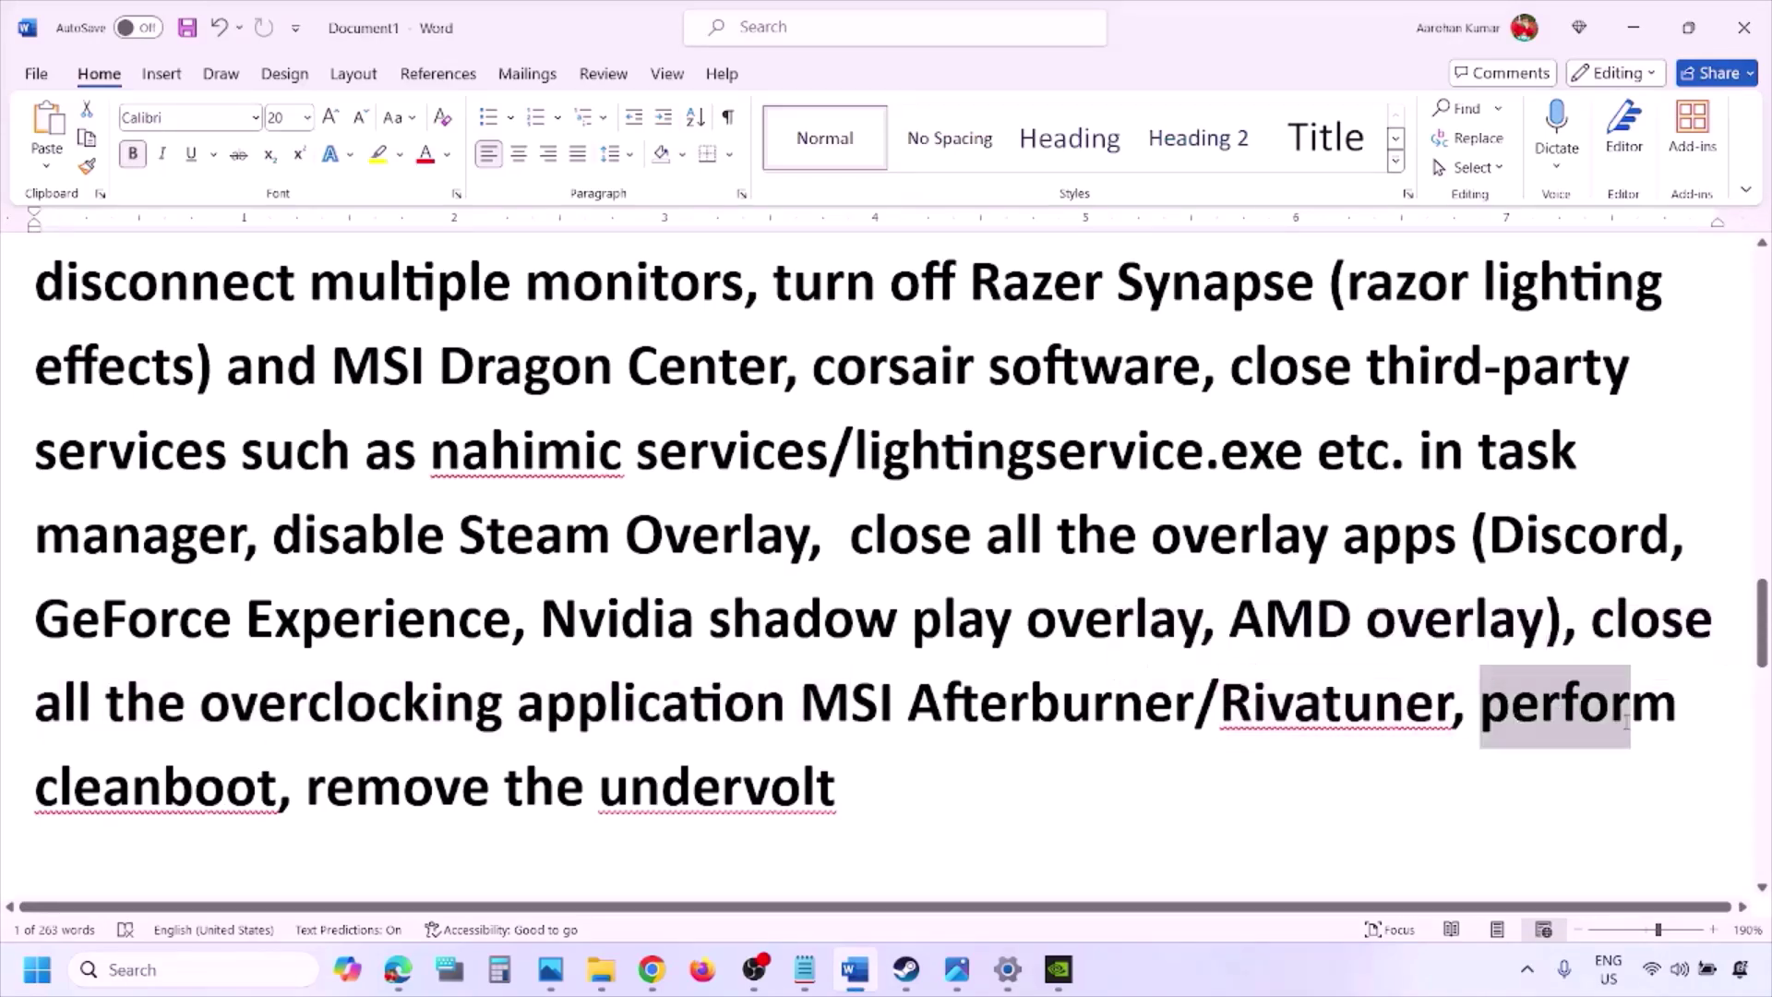
click(135, 967)
text(ystem)
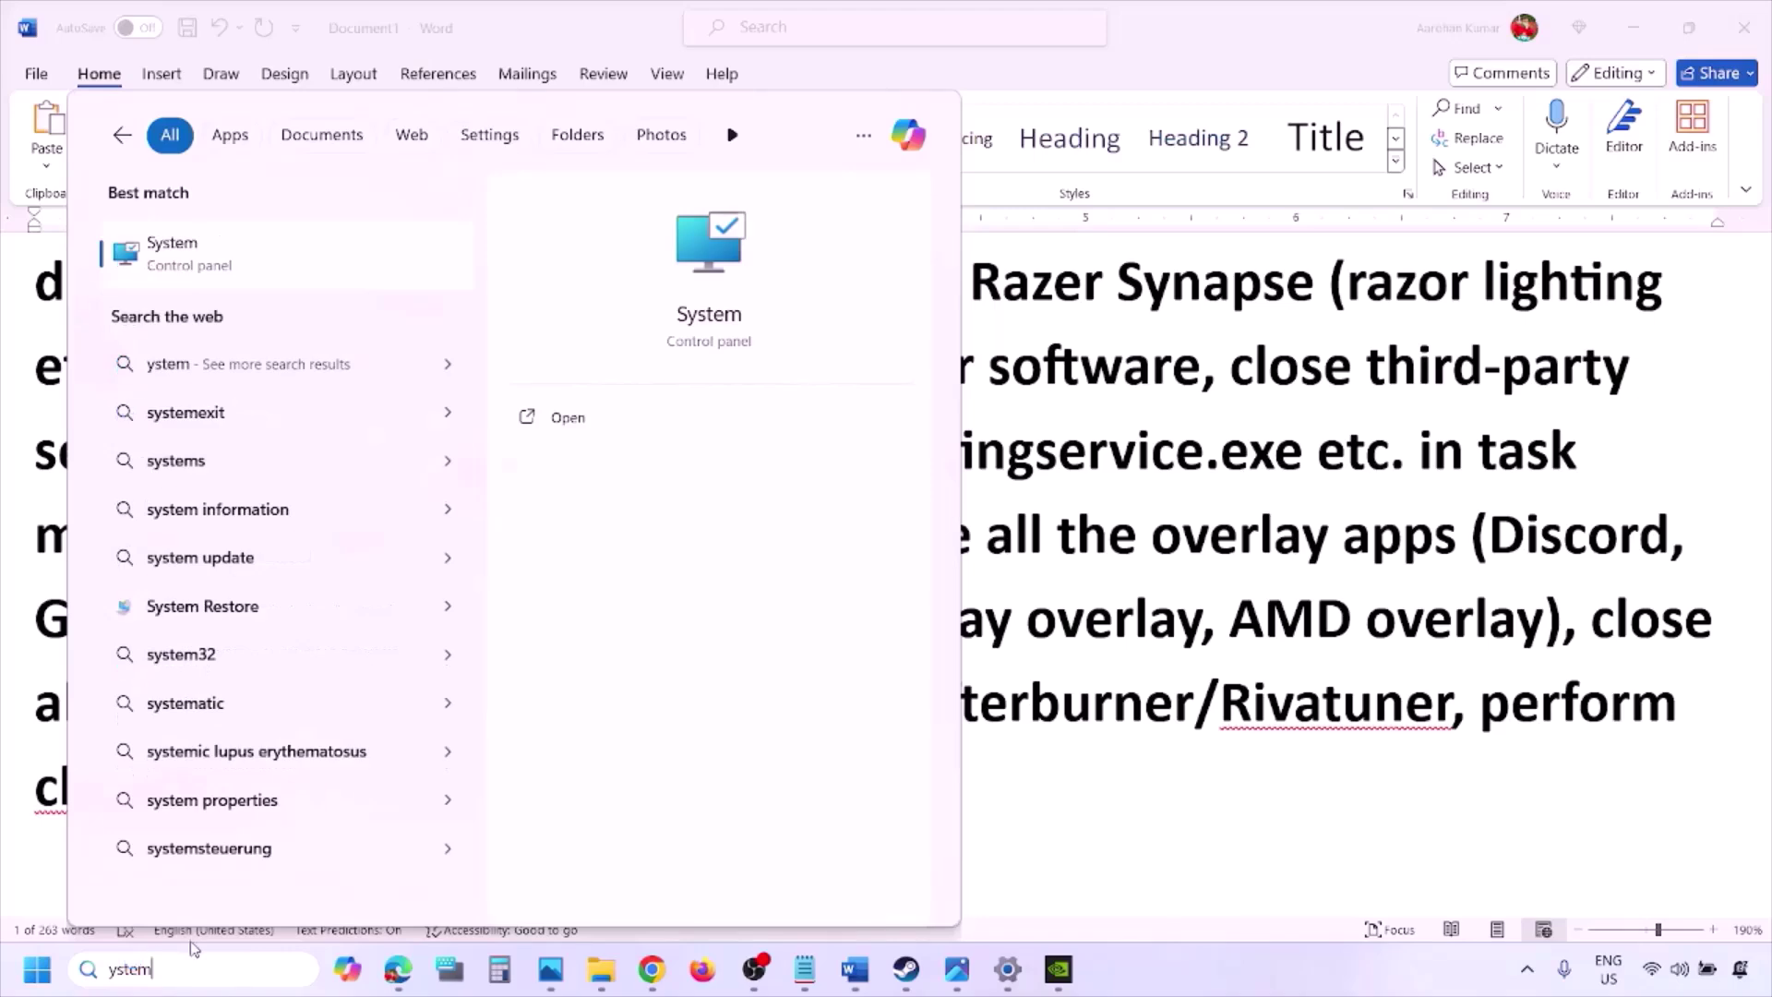
text(s)
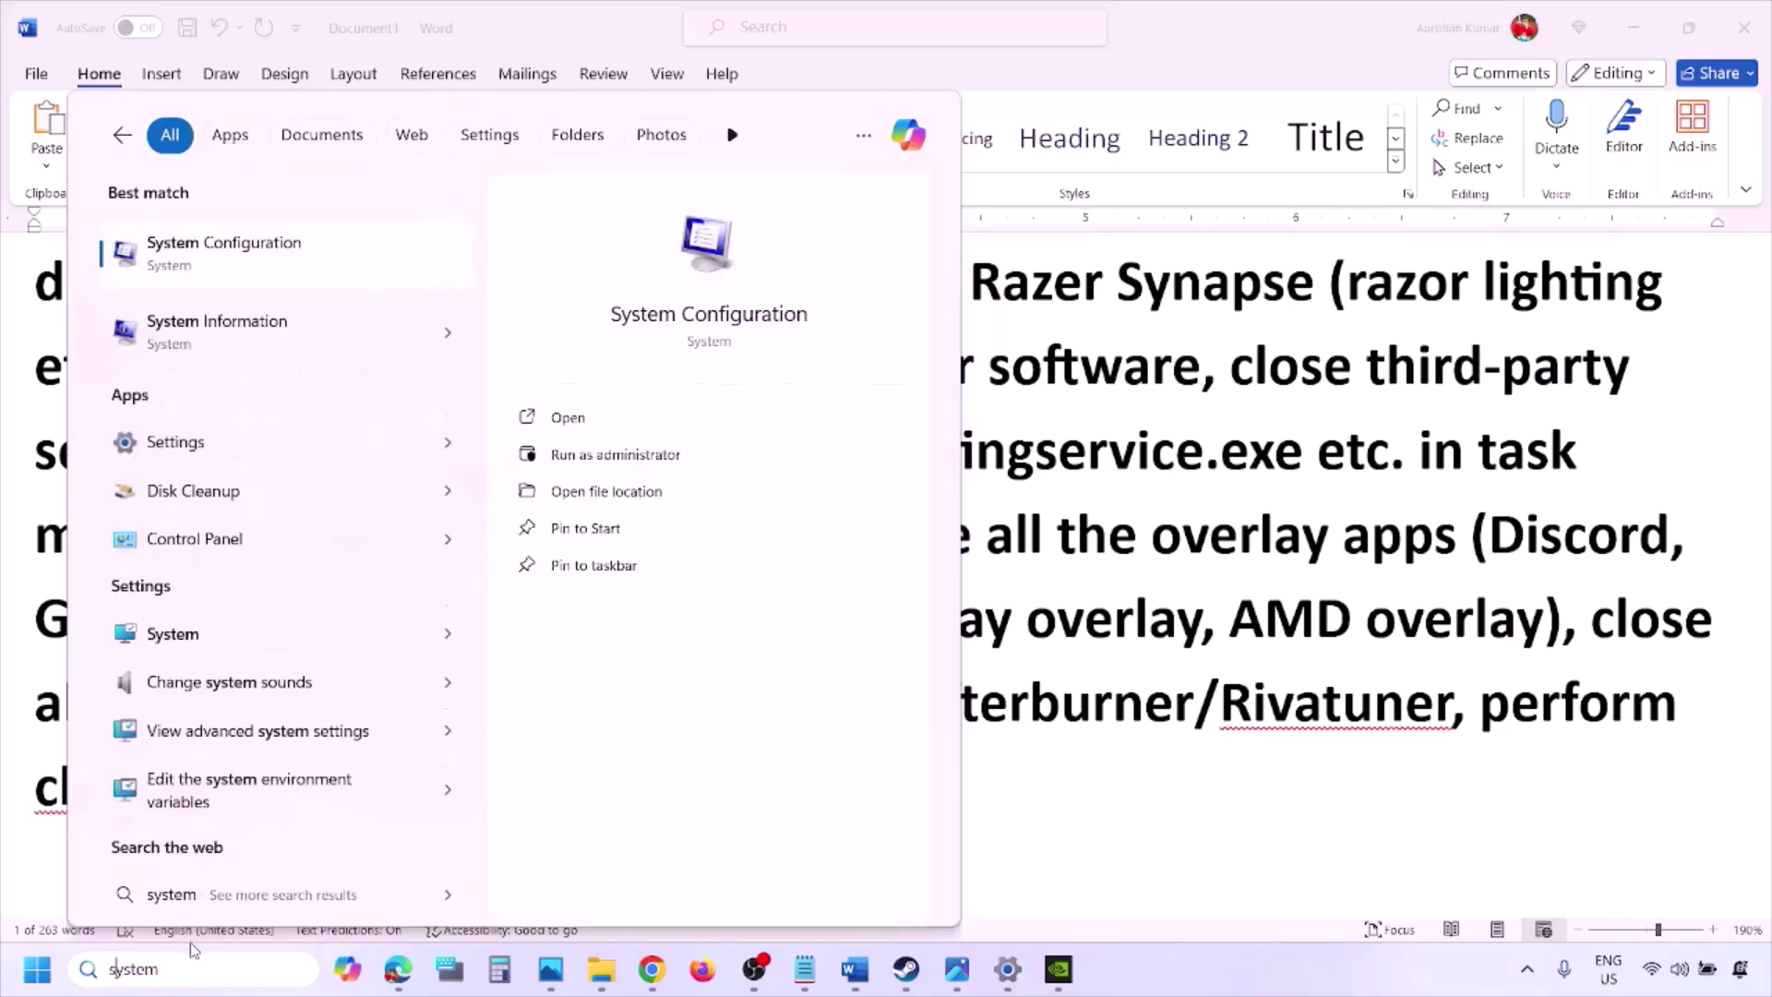
click(282, 259)
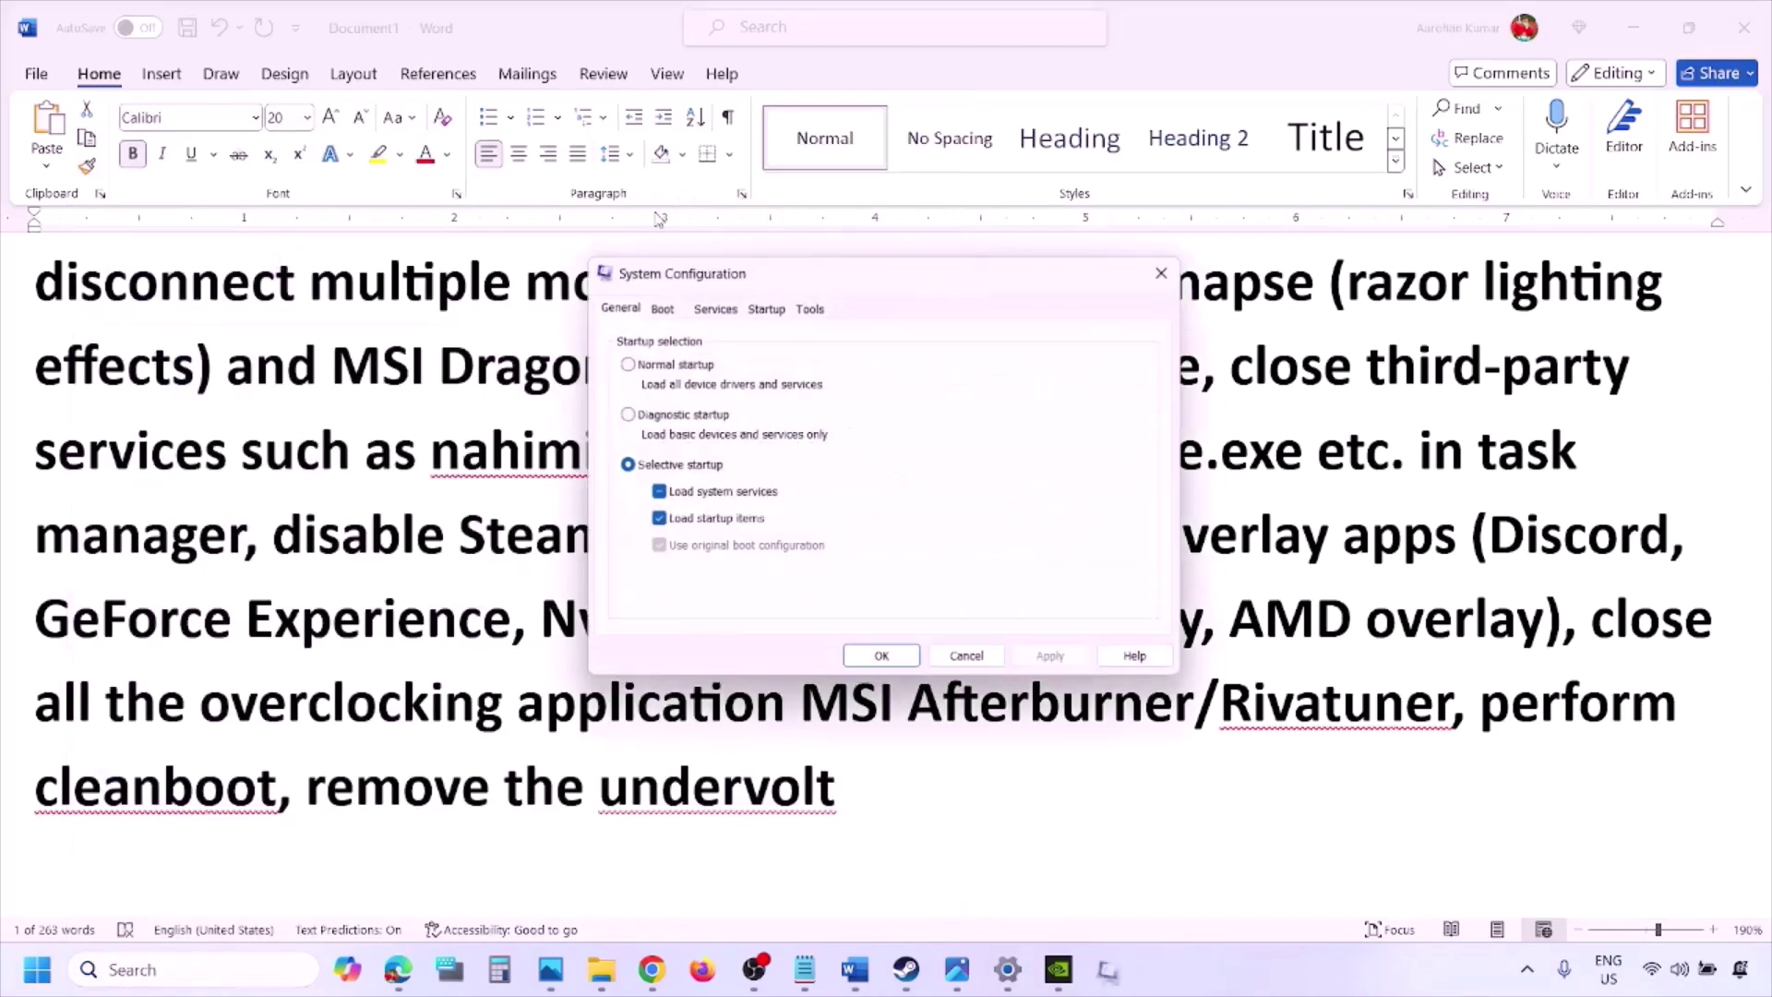
Hide all Microsoft services in System Configuration's list of services and accept the dialog
click(730, 306)
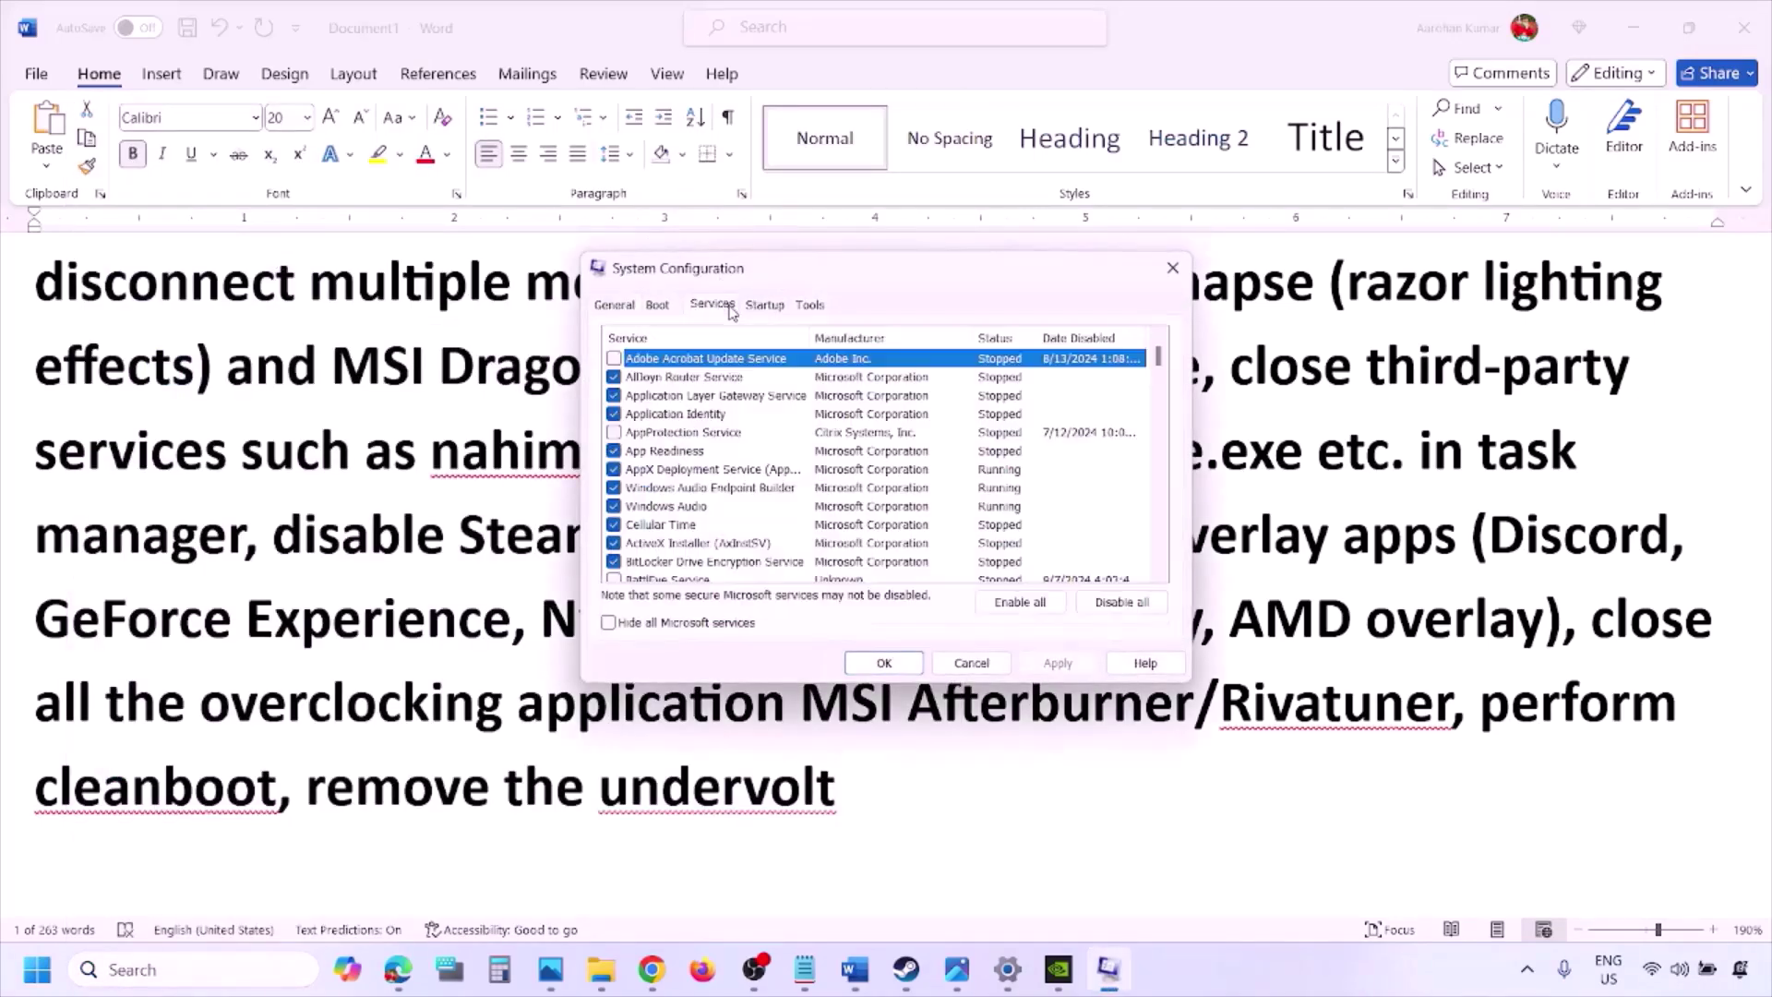
click(609, 626)
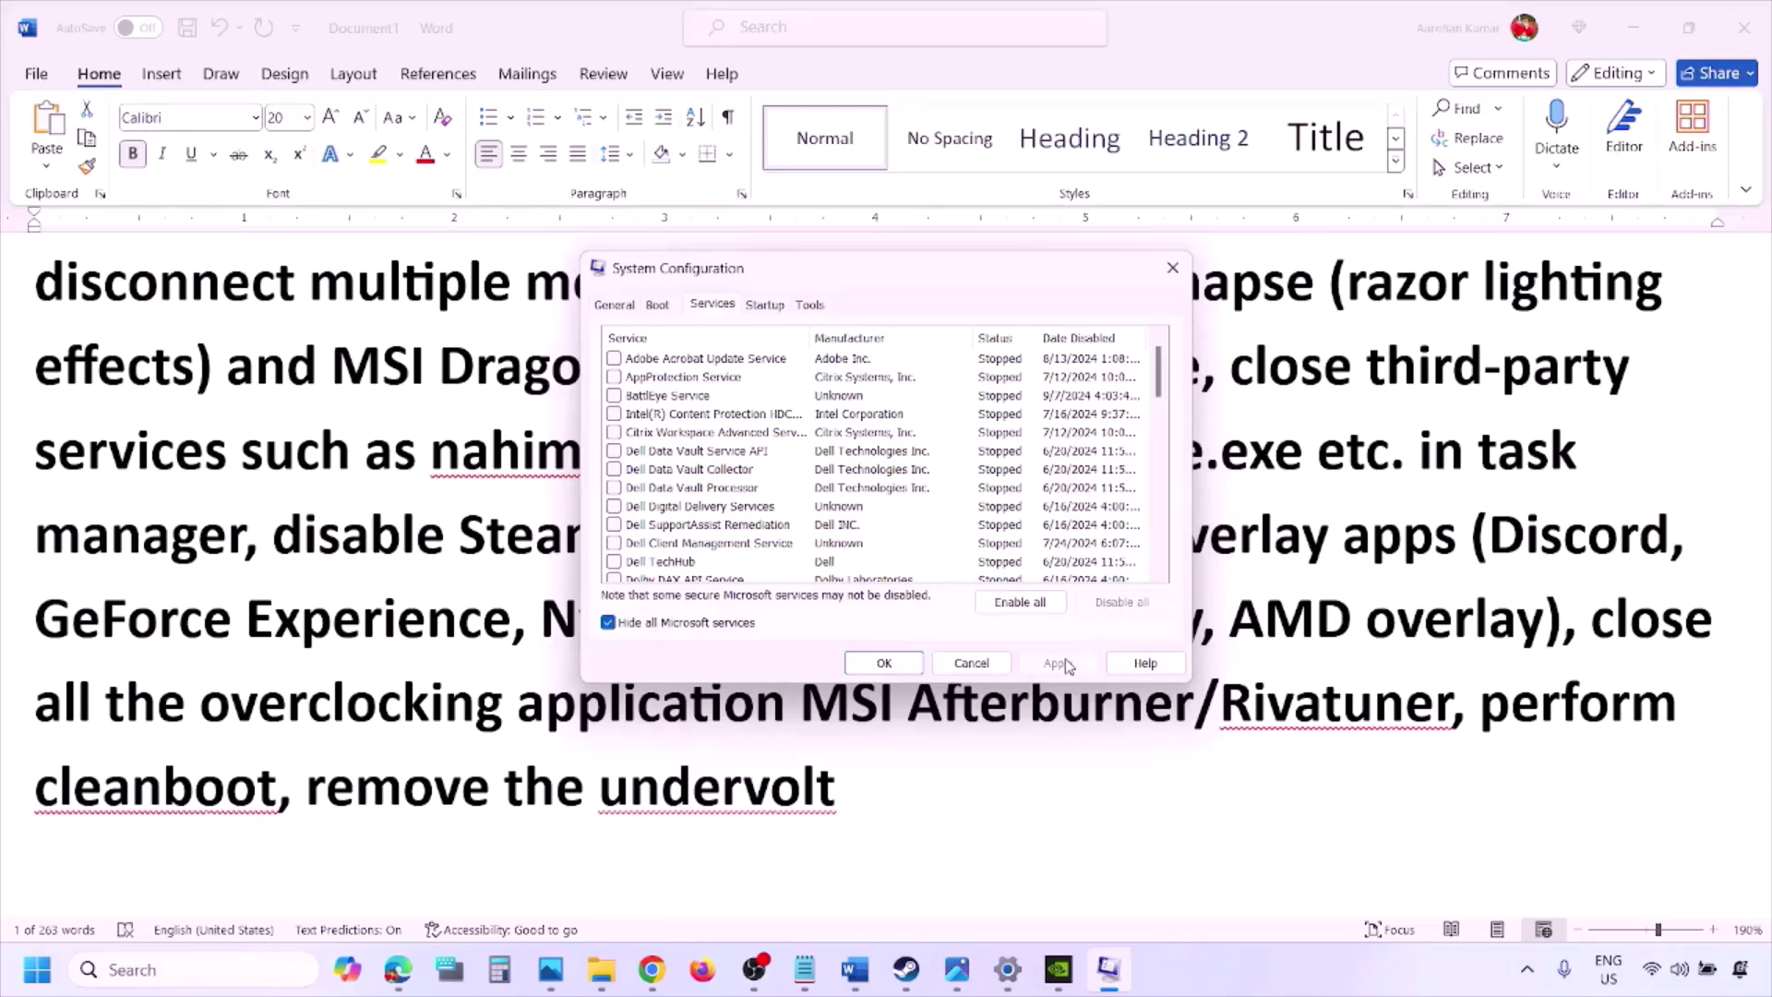
click(903, 659)
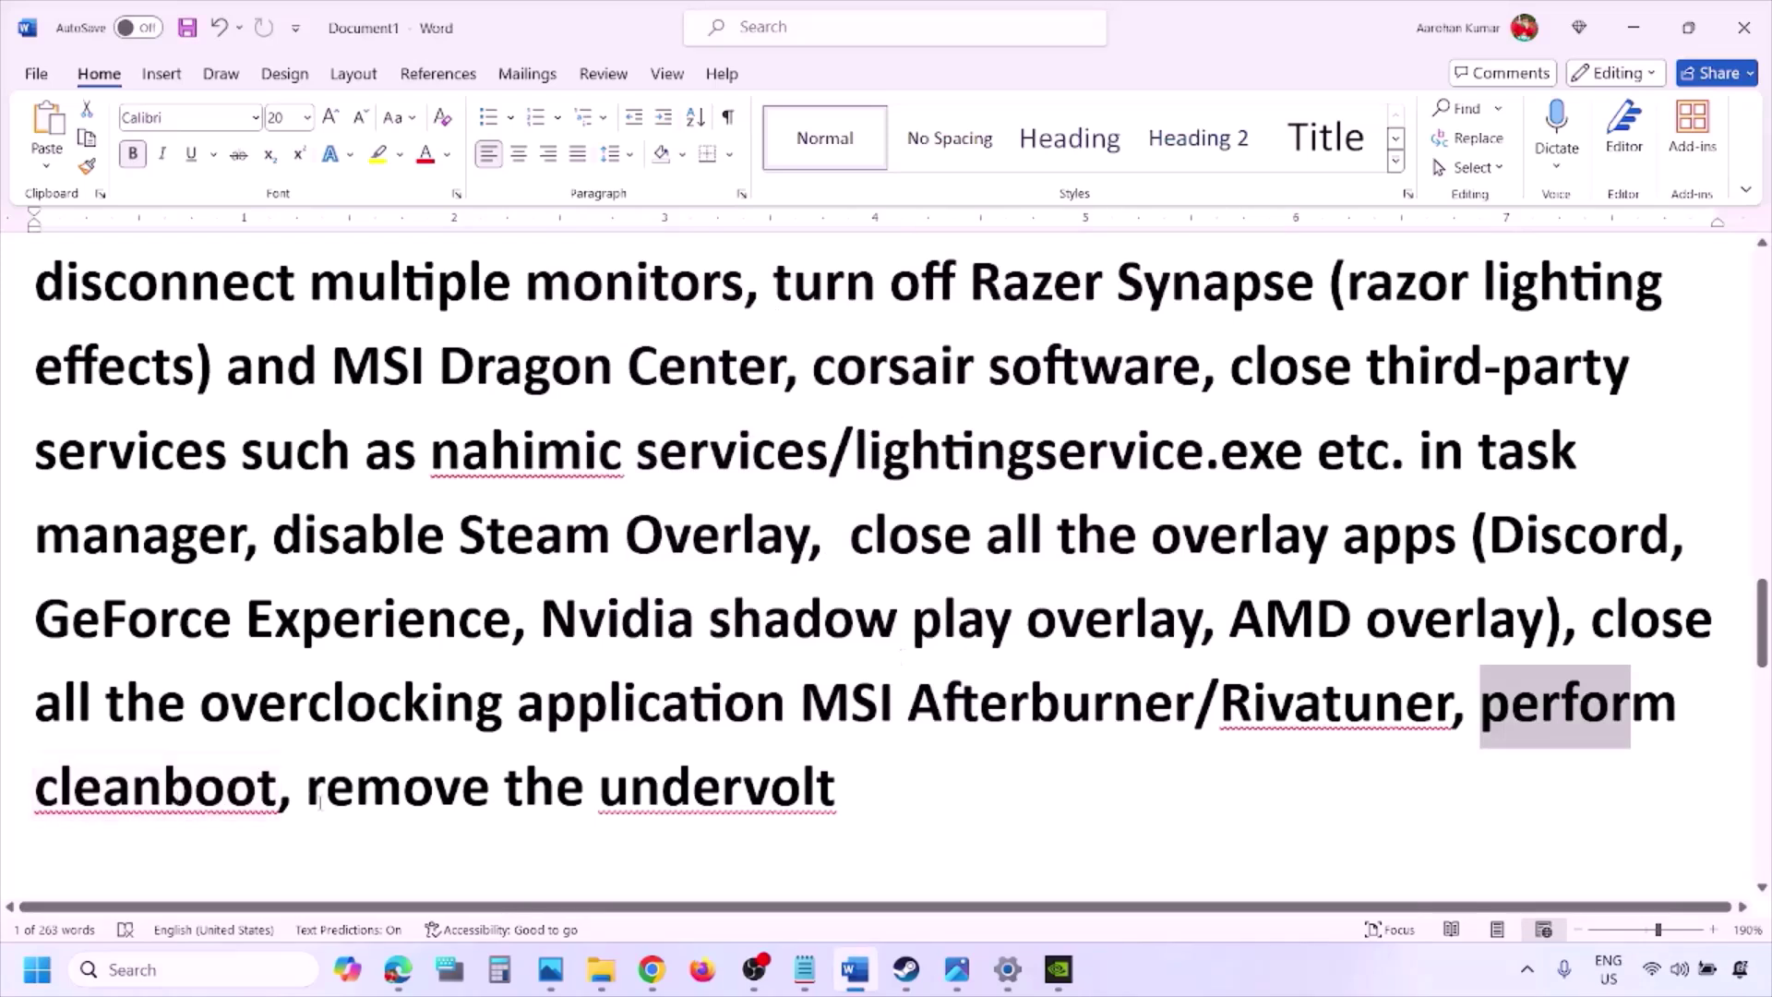
Highlight "remove the undervolt" in Step 9 of the document and the Step 10 heading "Increase the Virtual Memory"
drag(312, 791, 836, 789)
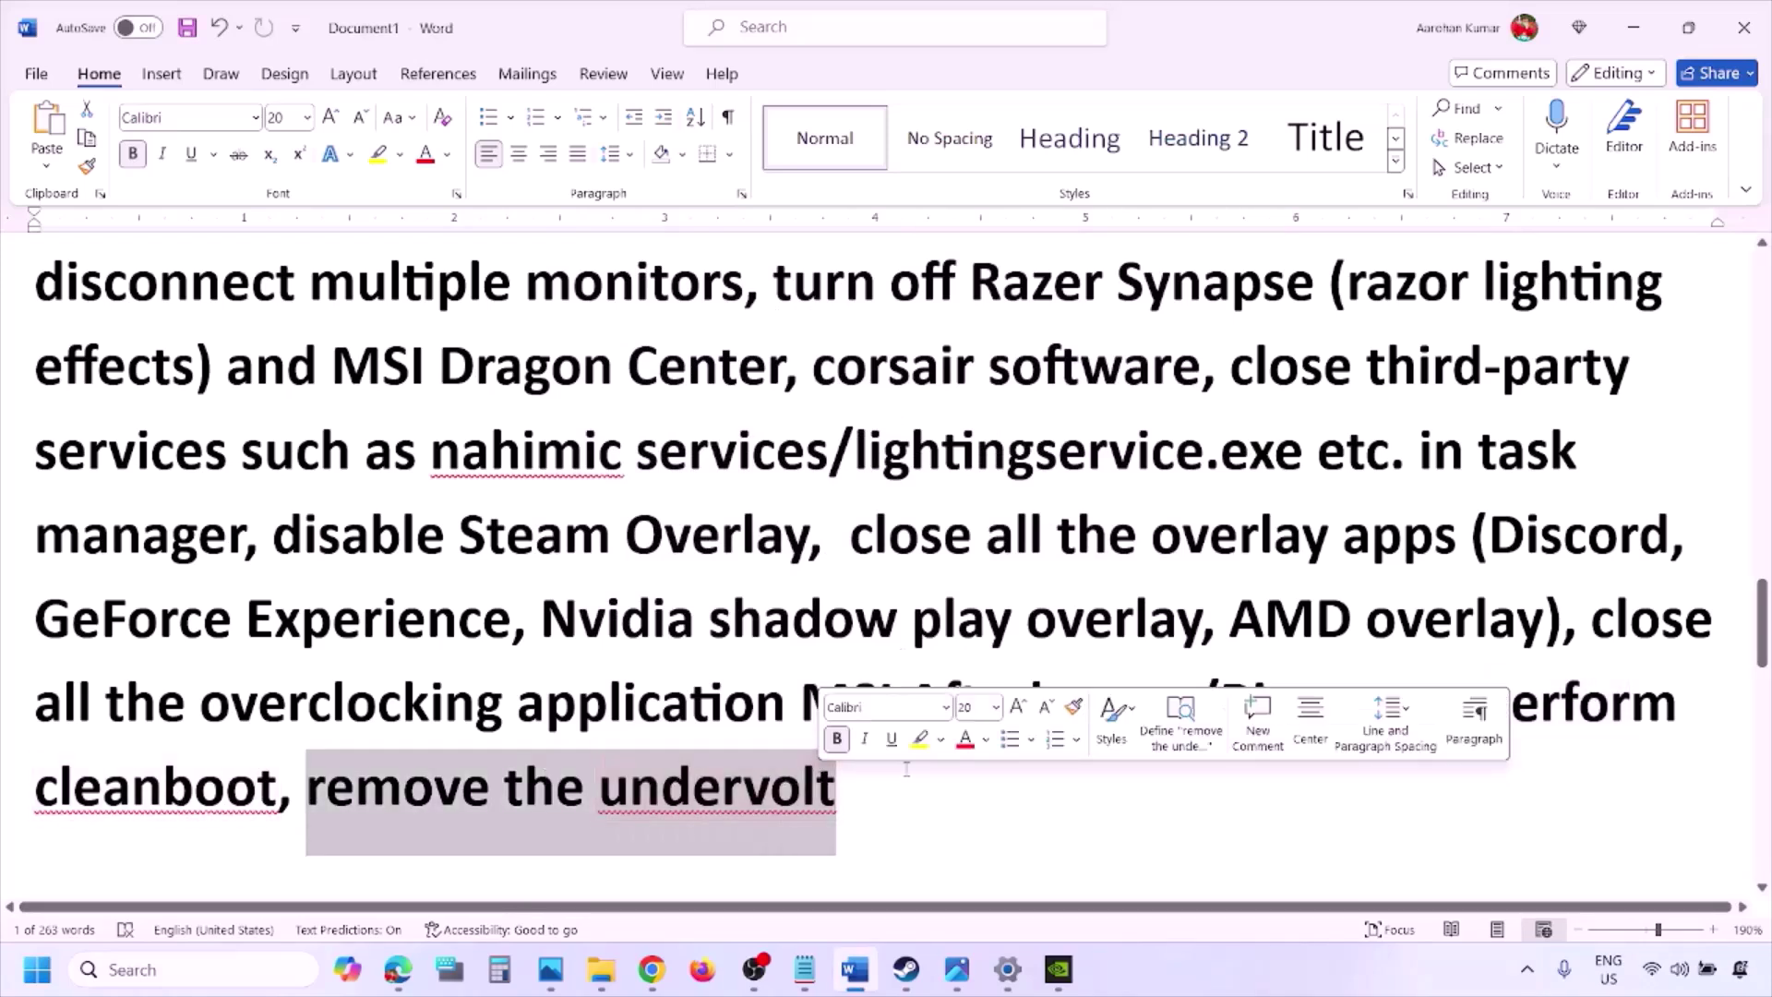
click(1108, 786)
scroll(1108, 786, down, 3)
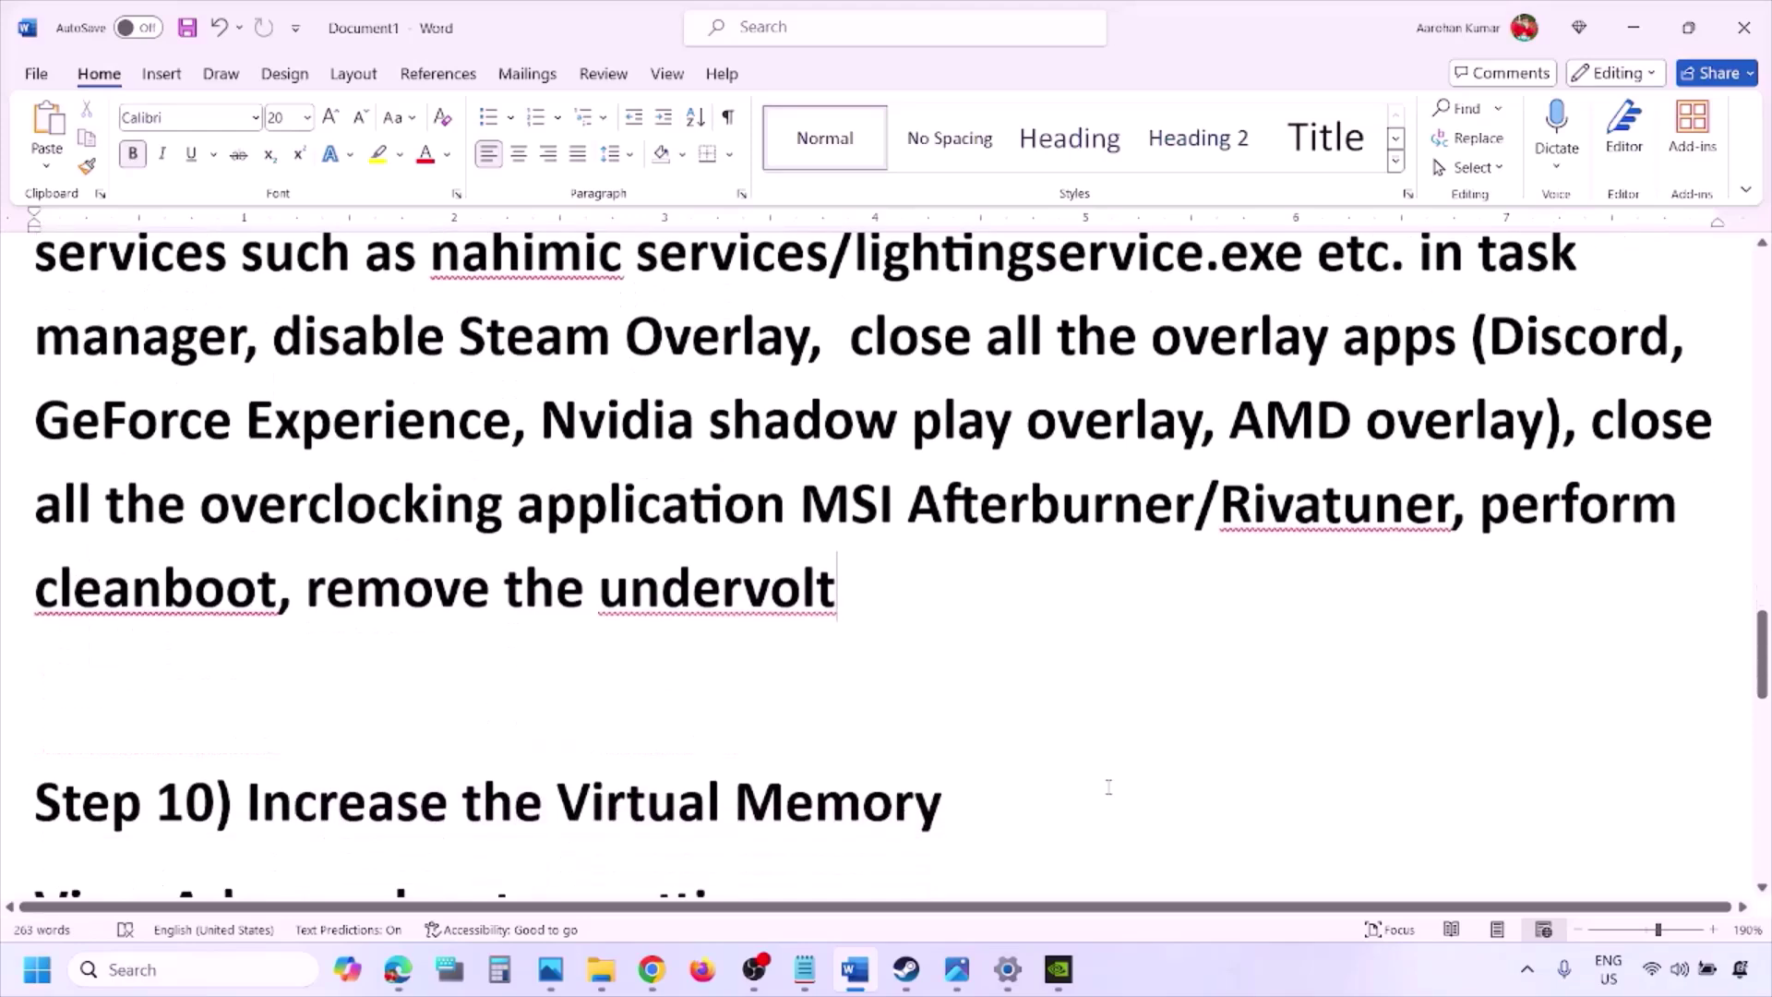
scroll(1109, 786, down, 2)
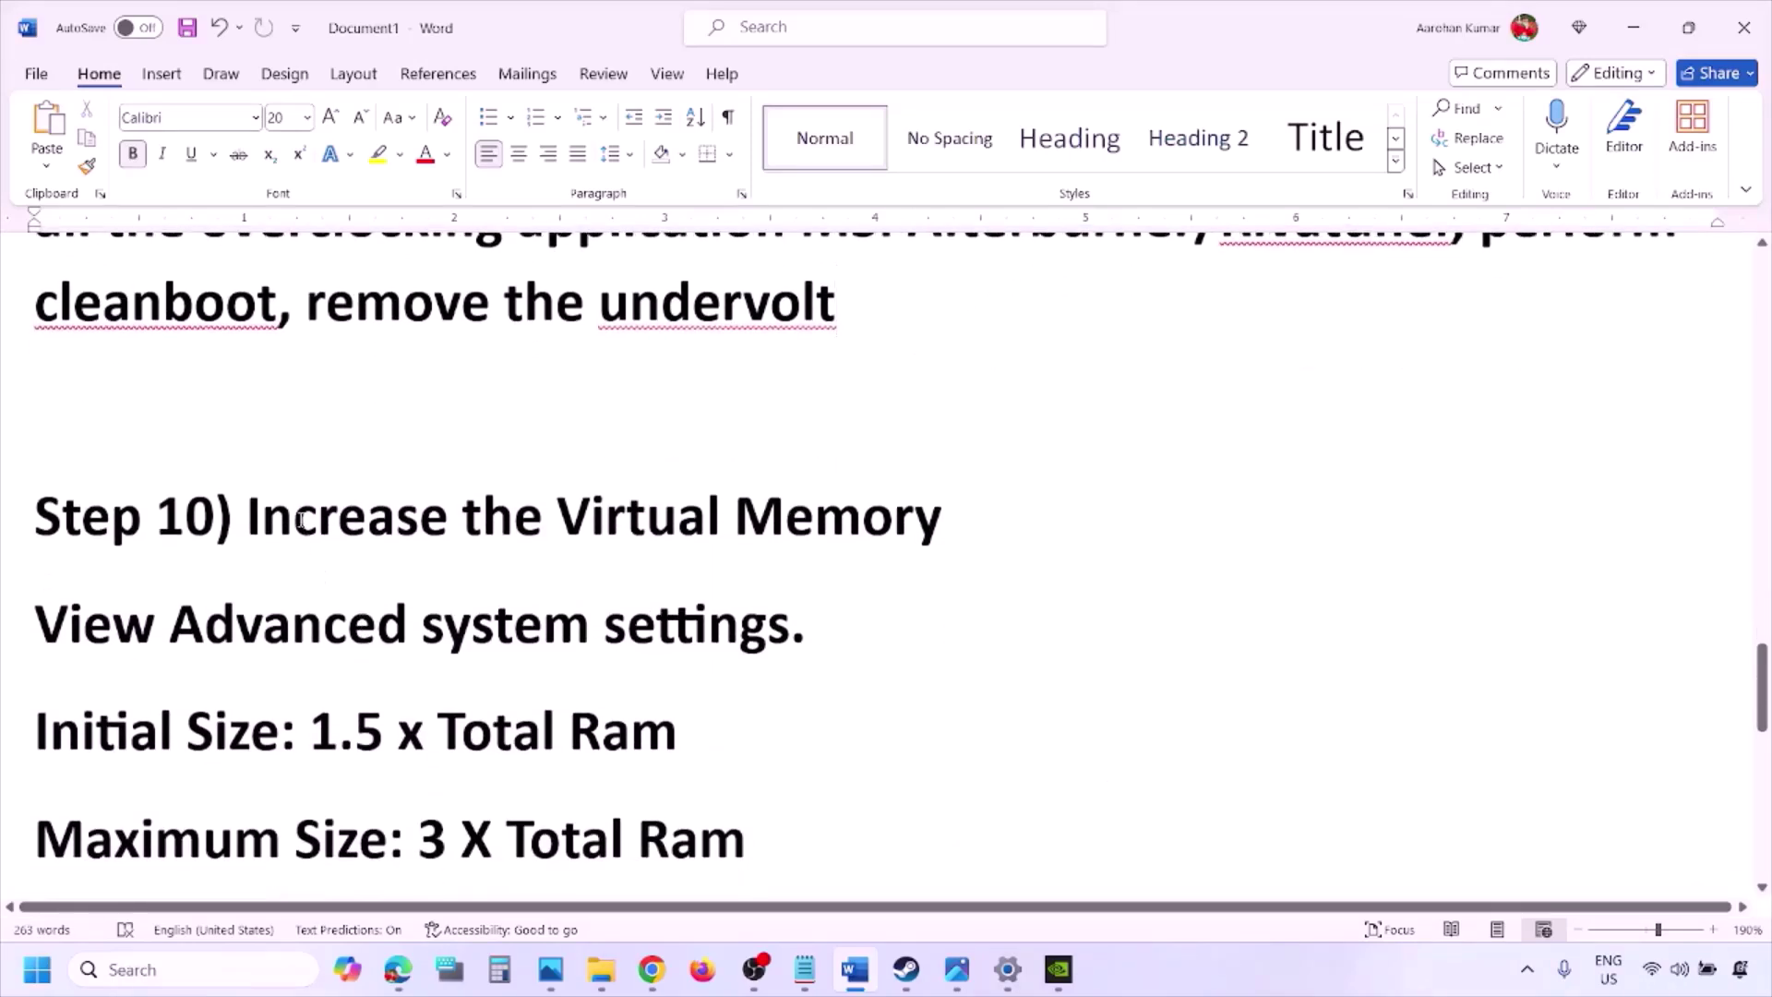
drag(294, 517, 942, 517)
click(941, 517)
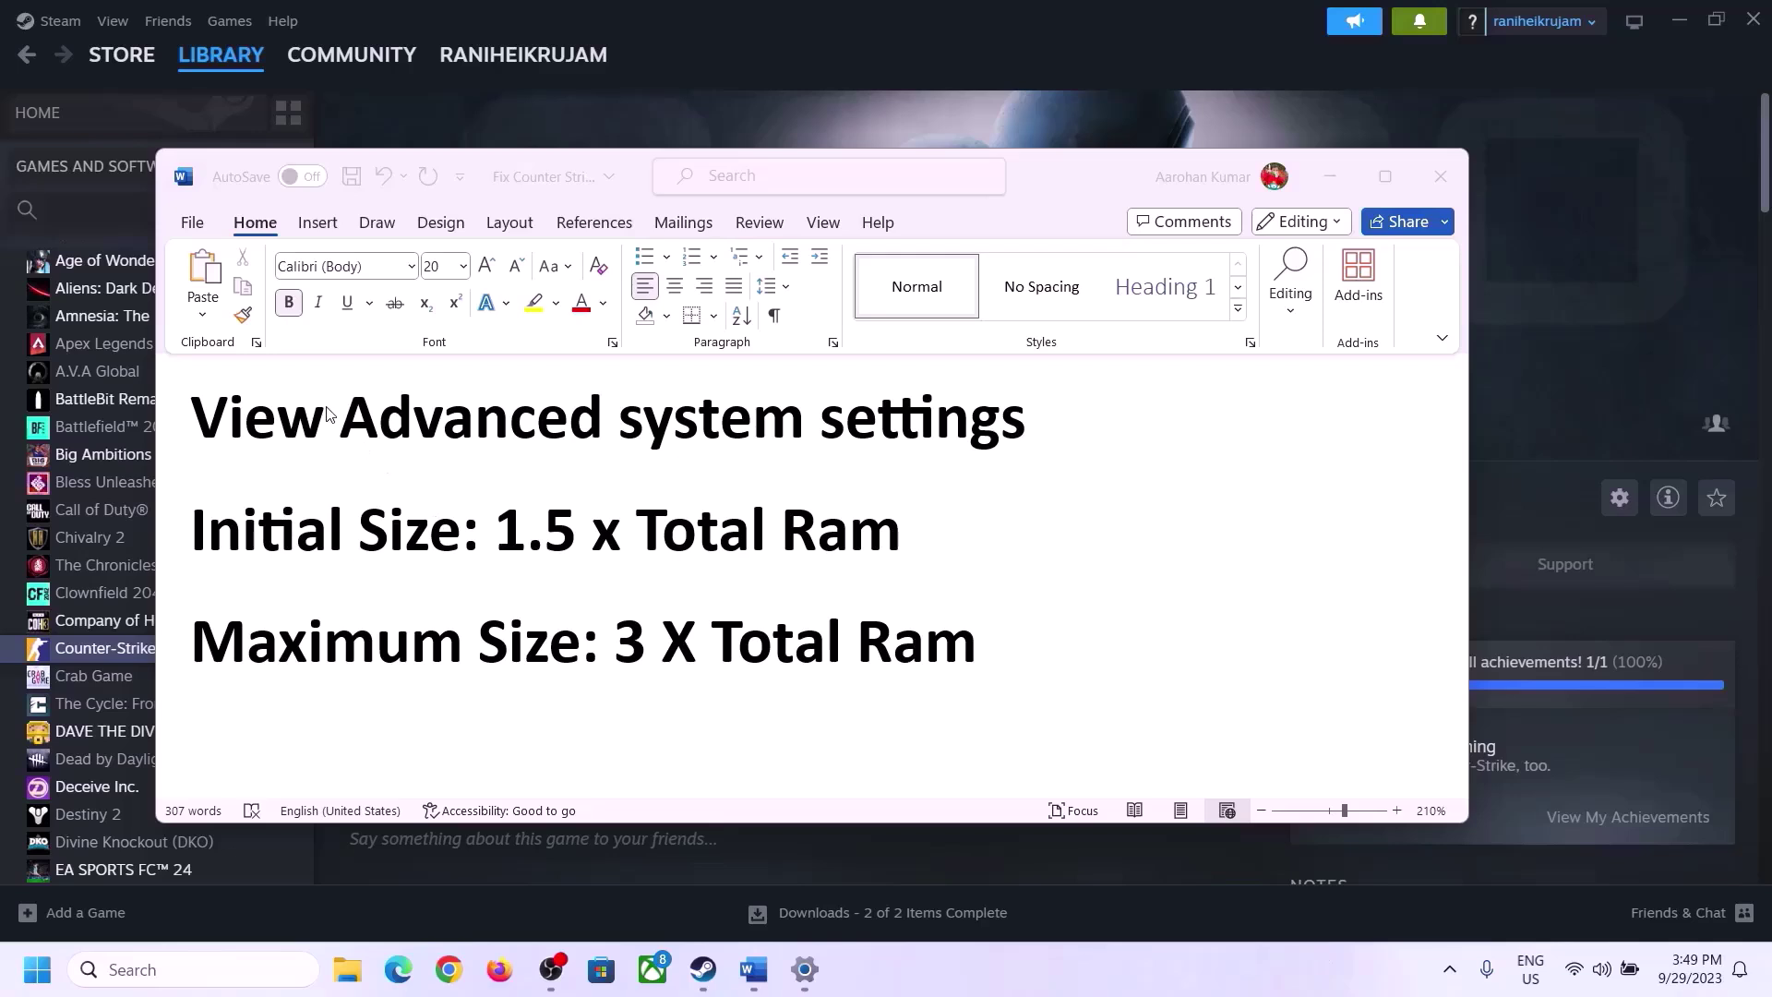
Copy "View Advanced system settings" from the document, search Windows for it and open System Properties over the document
drag(207, 427, 966, 449)
key(ctrl+c)
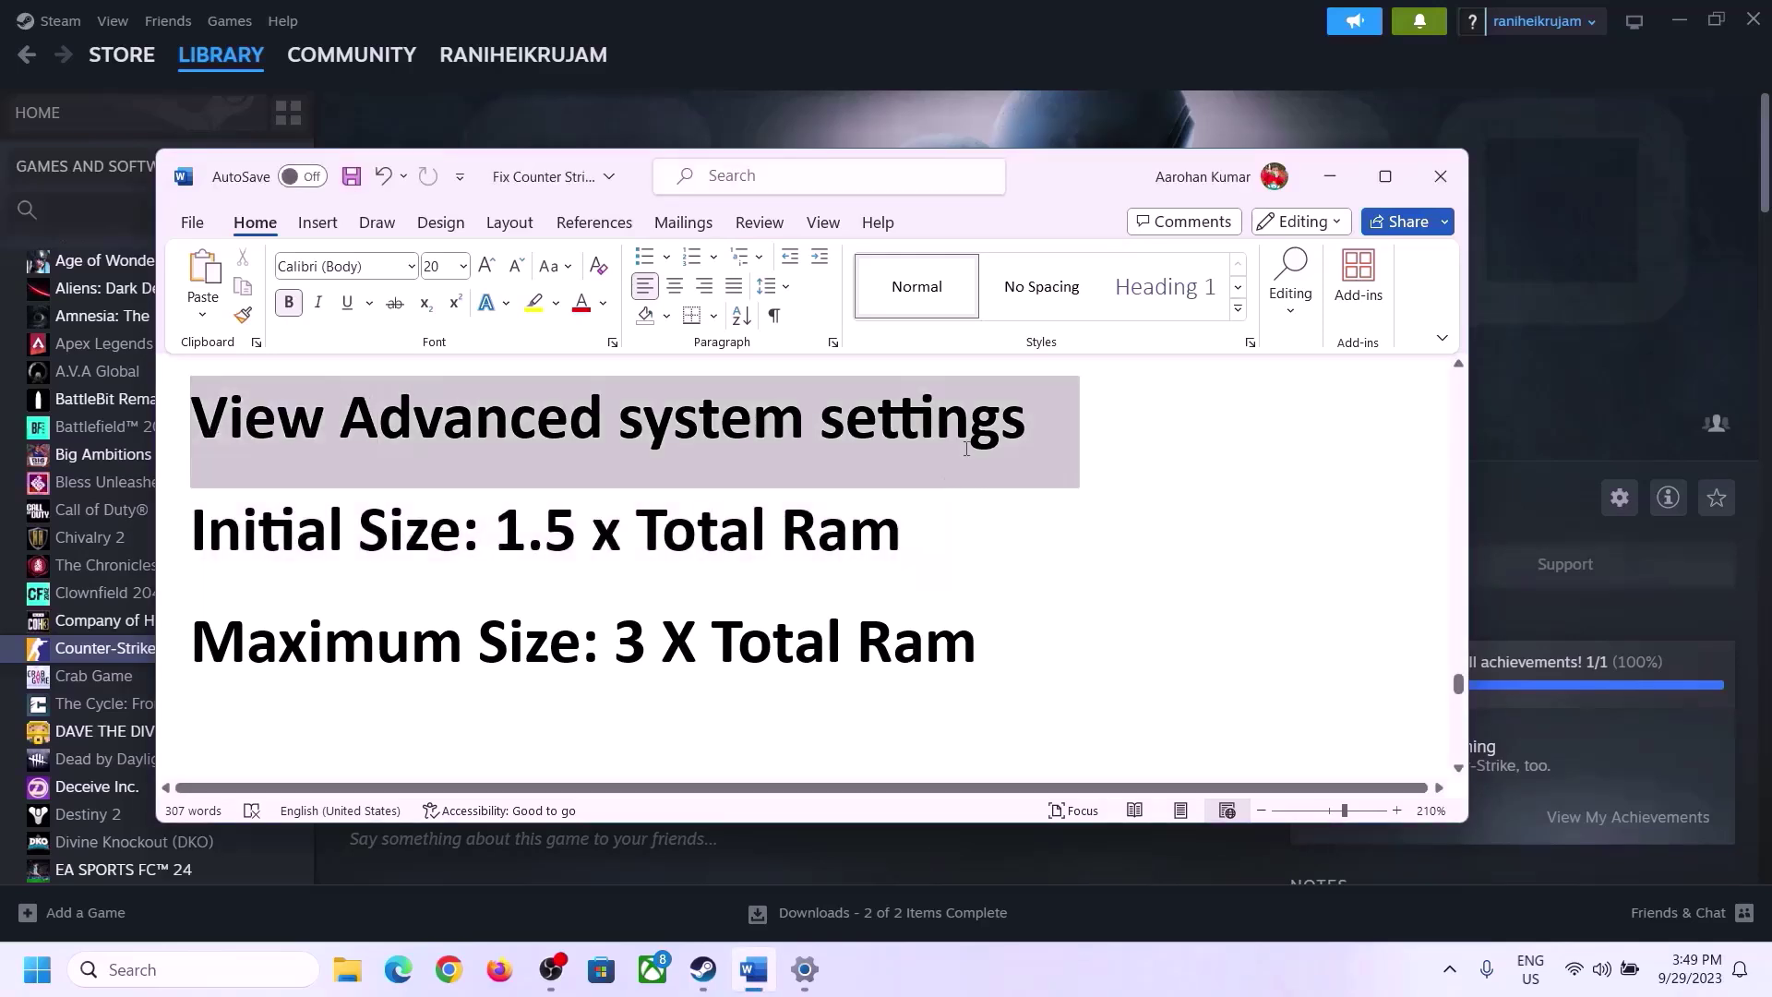
click(210, 969)
key(ctrl+v)
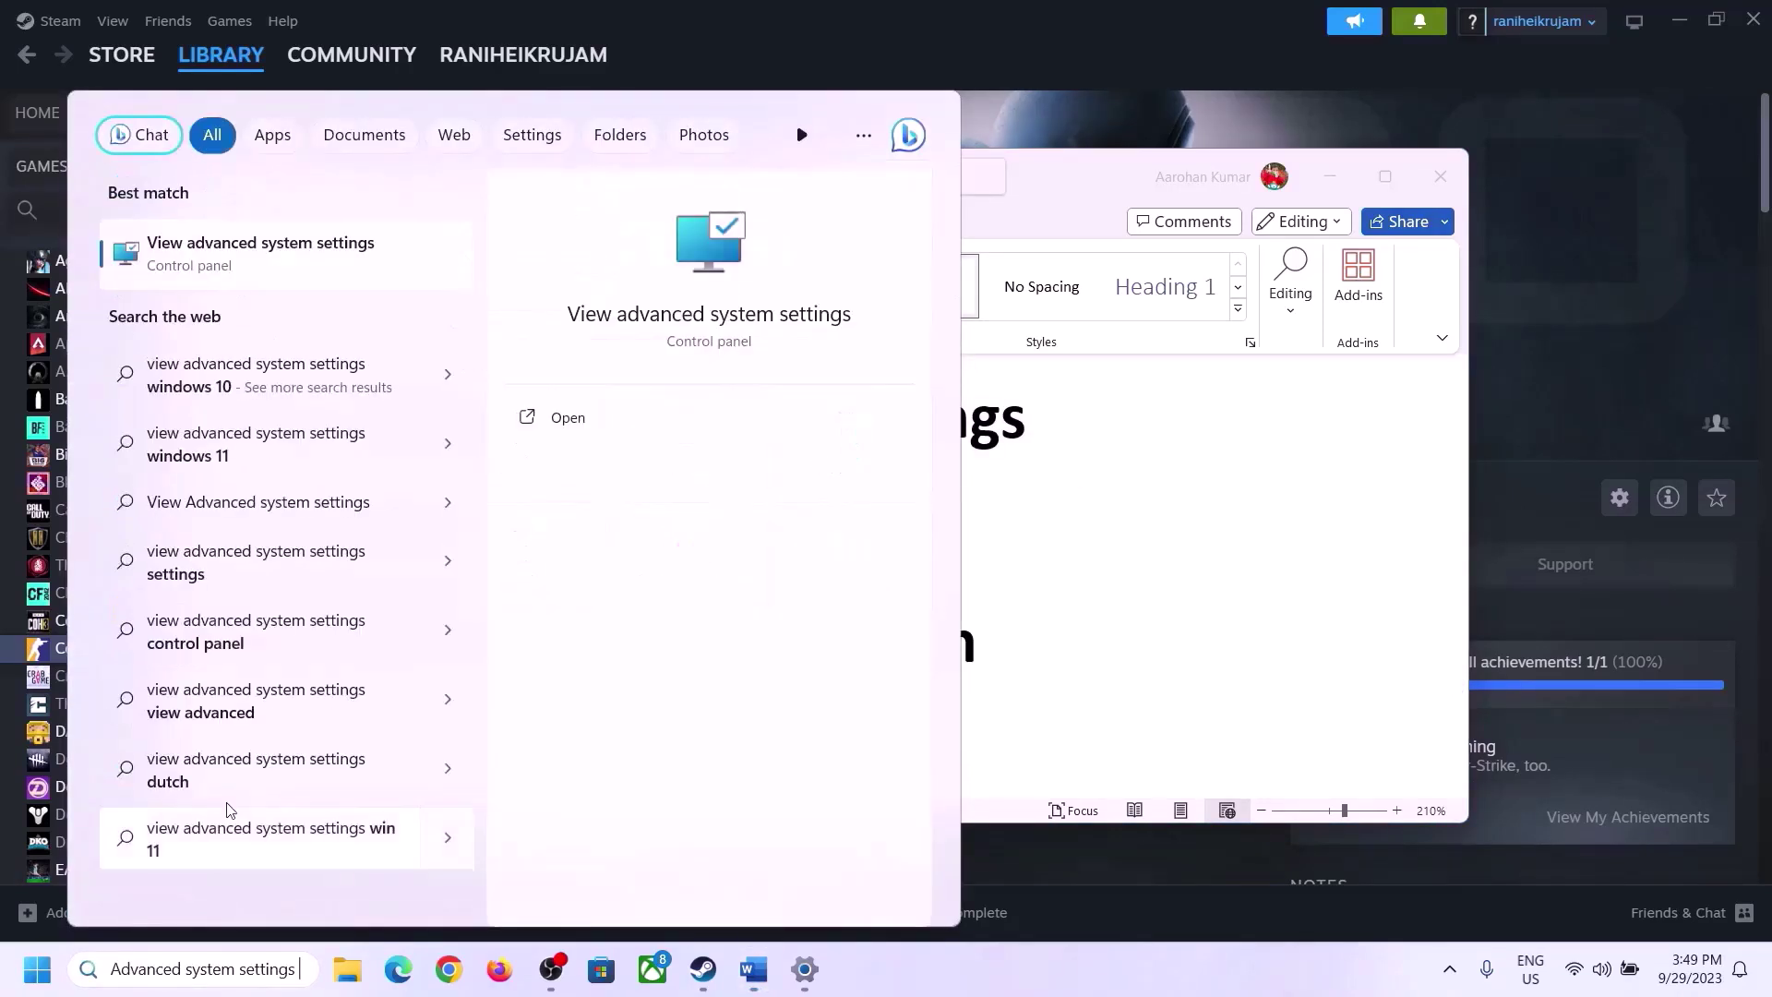
click(247, 270)
drag(360, 182, 794, 320)
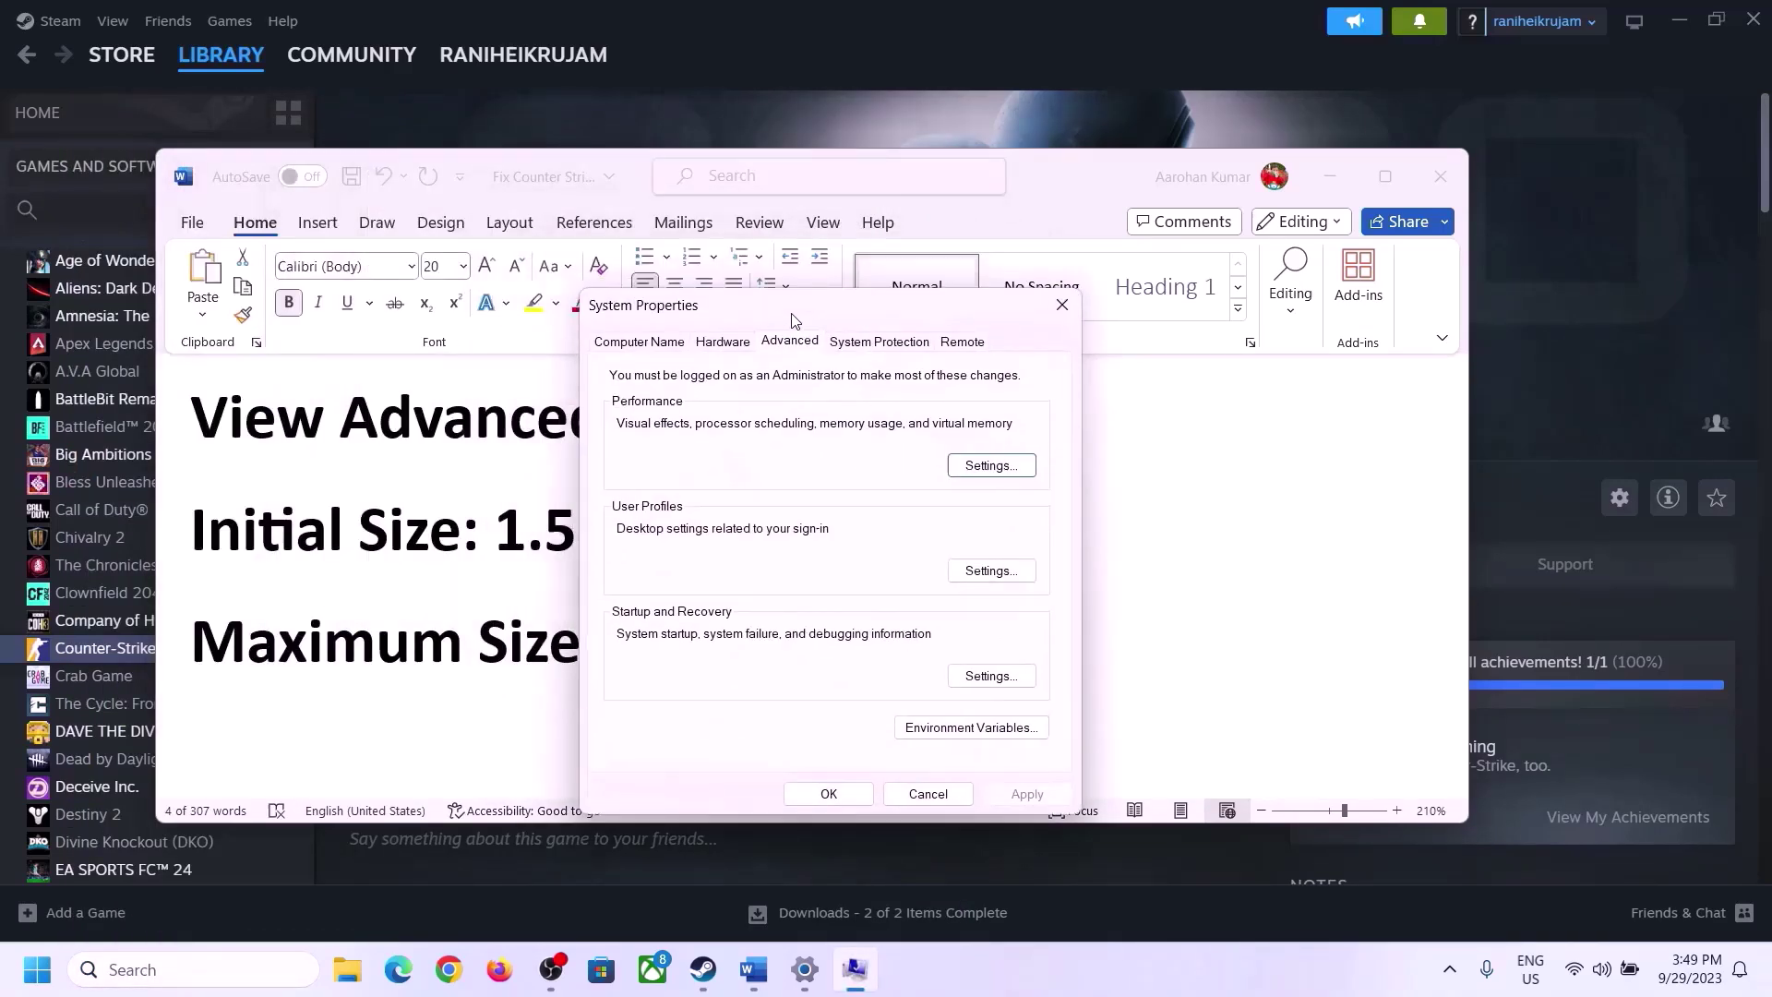
Open the Virtual Memory settings from the Performance options, turn off automatic paging file management and choose a custom size for drive C:
click(991, 466)
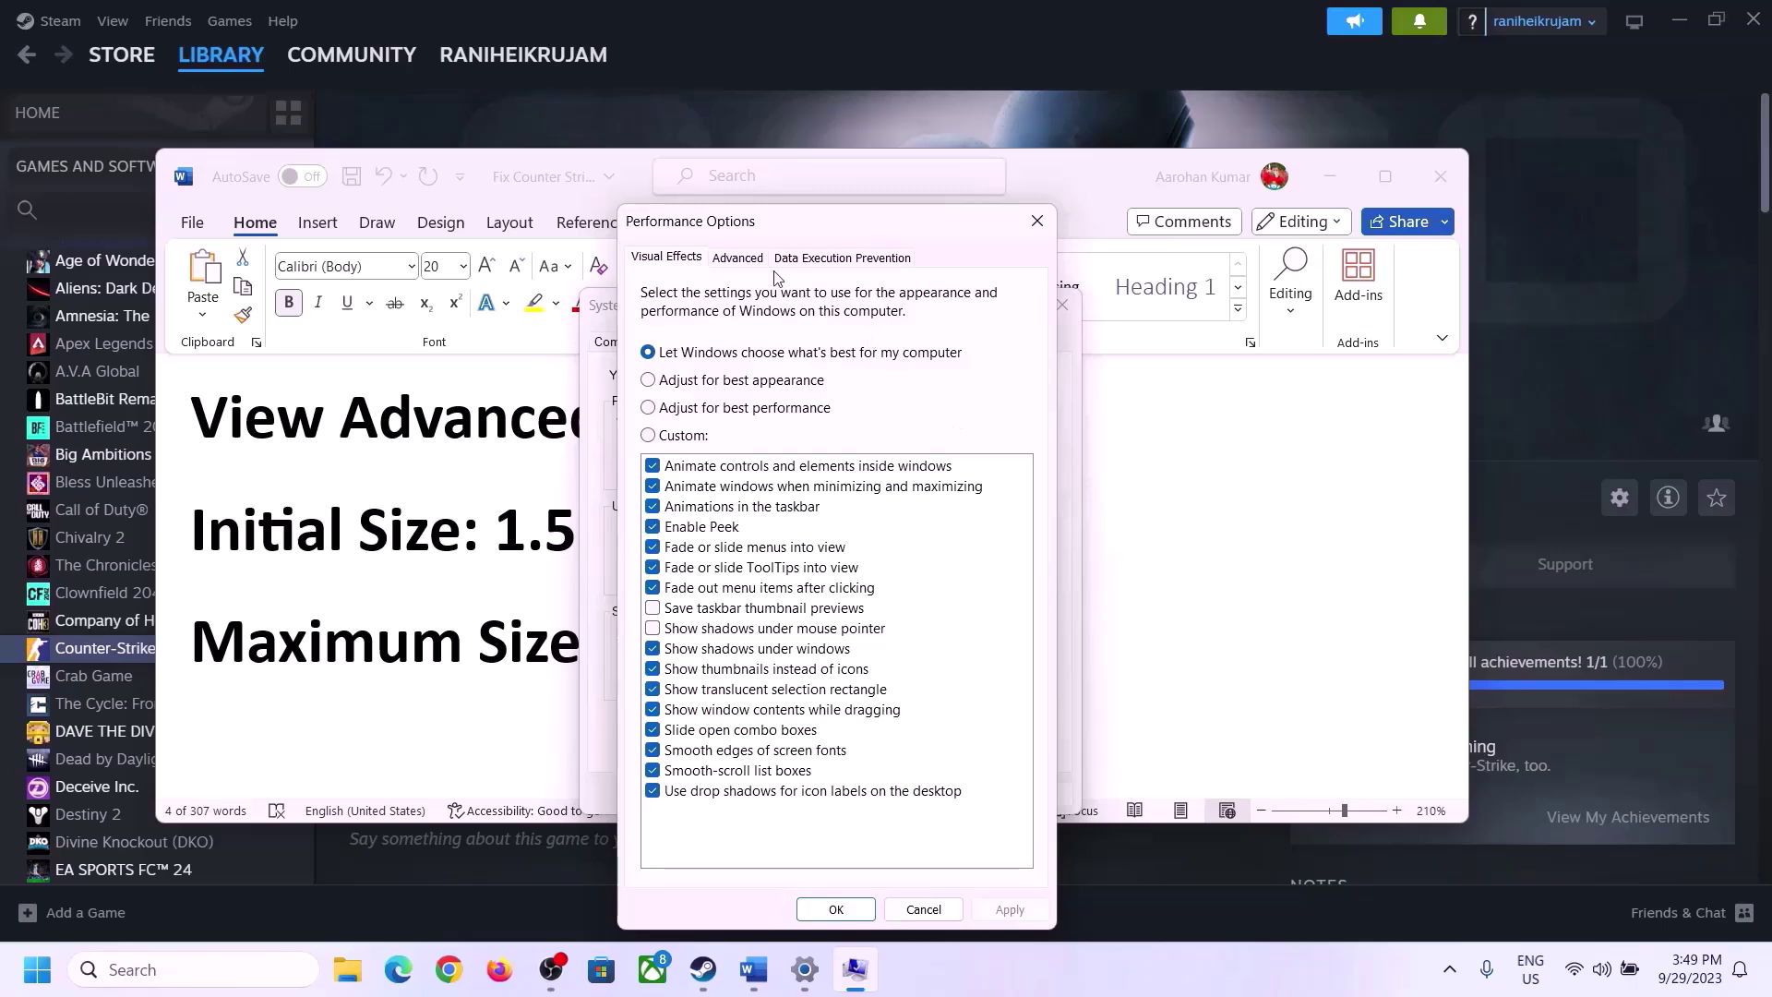
click(738, 258)
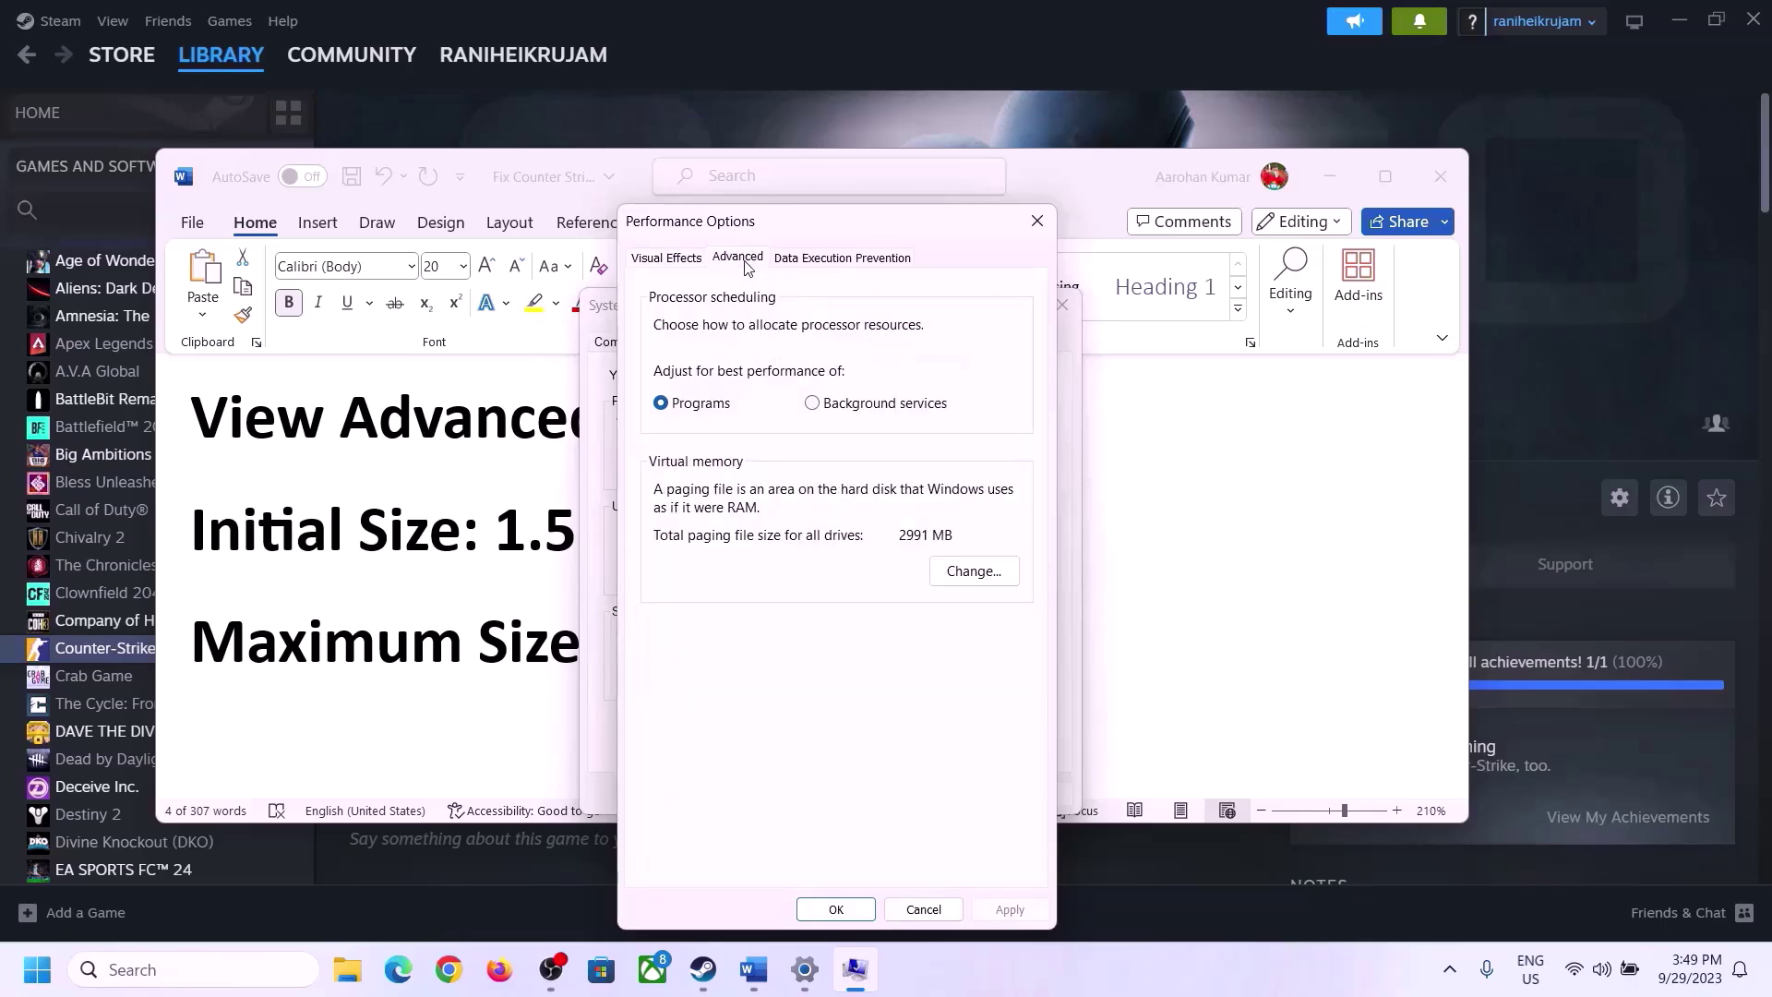
click(973, 572)
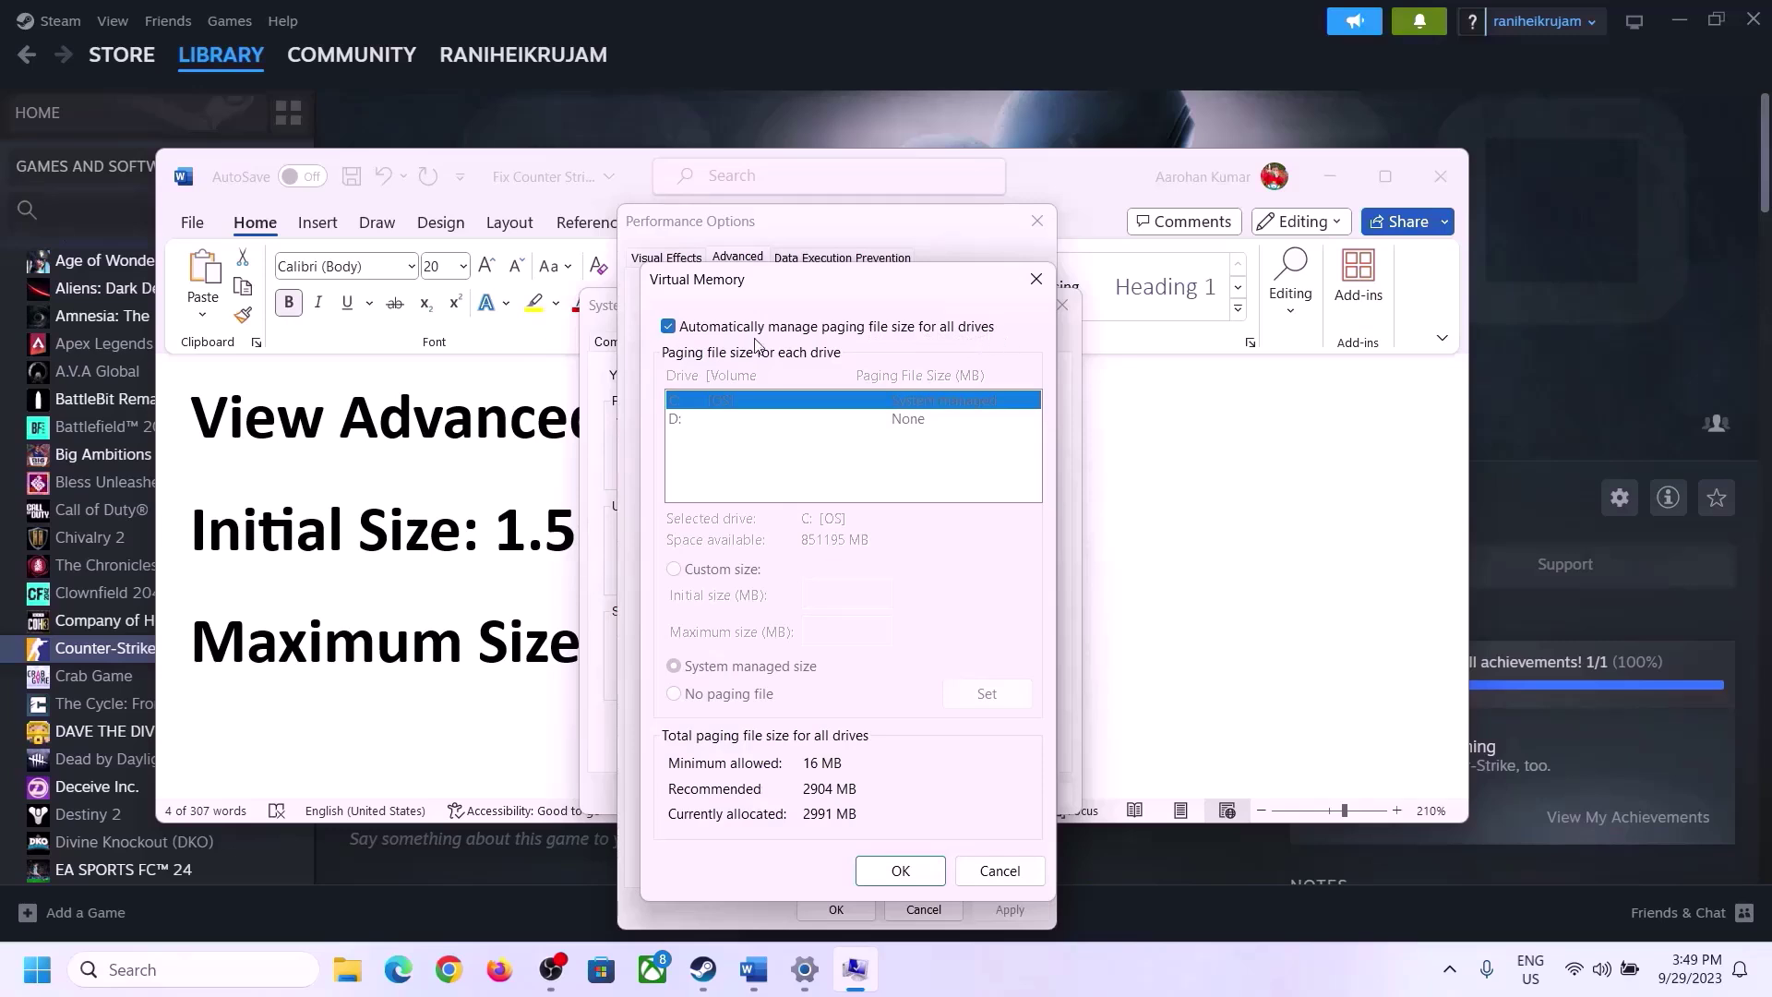
click(669, 326)
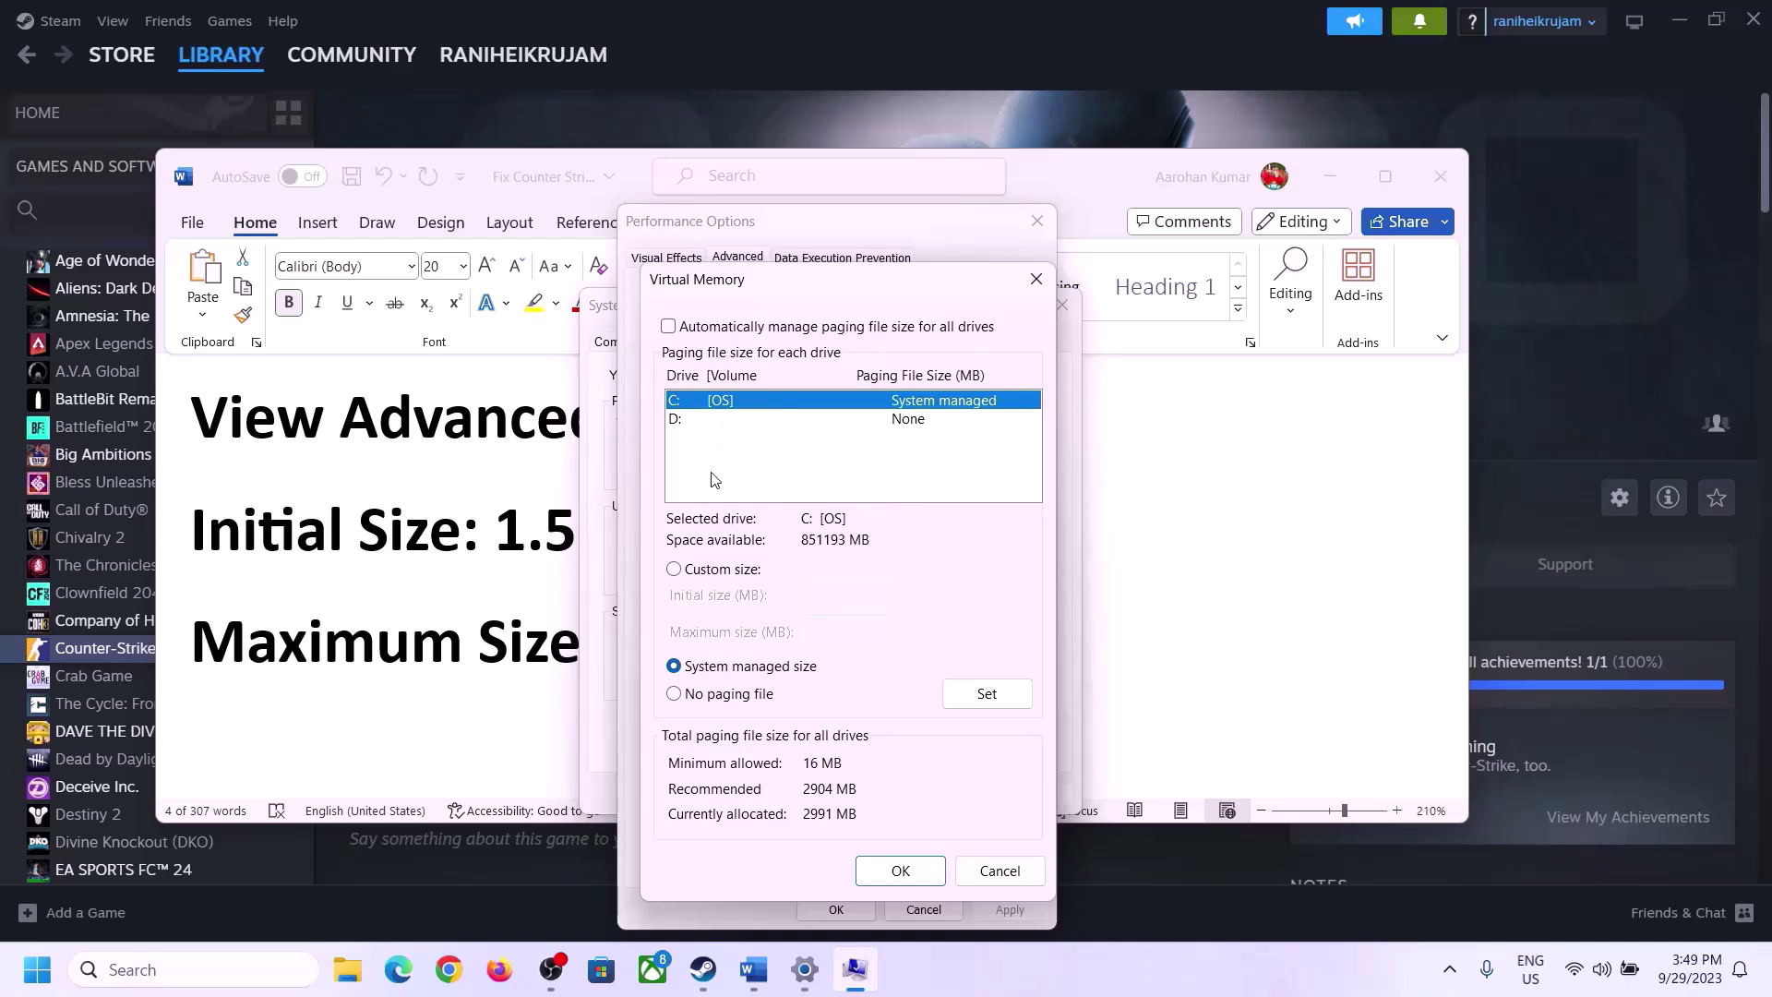
click(675, 570)
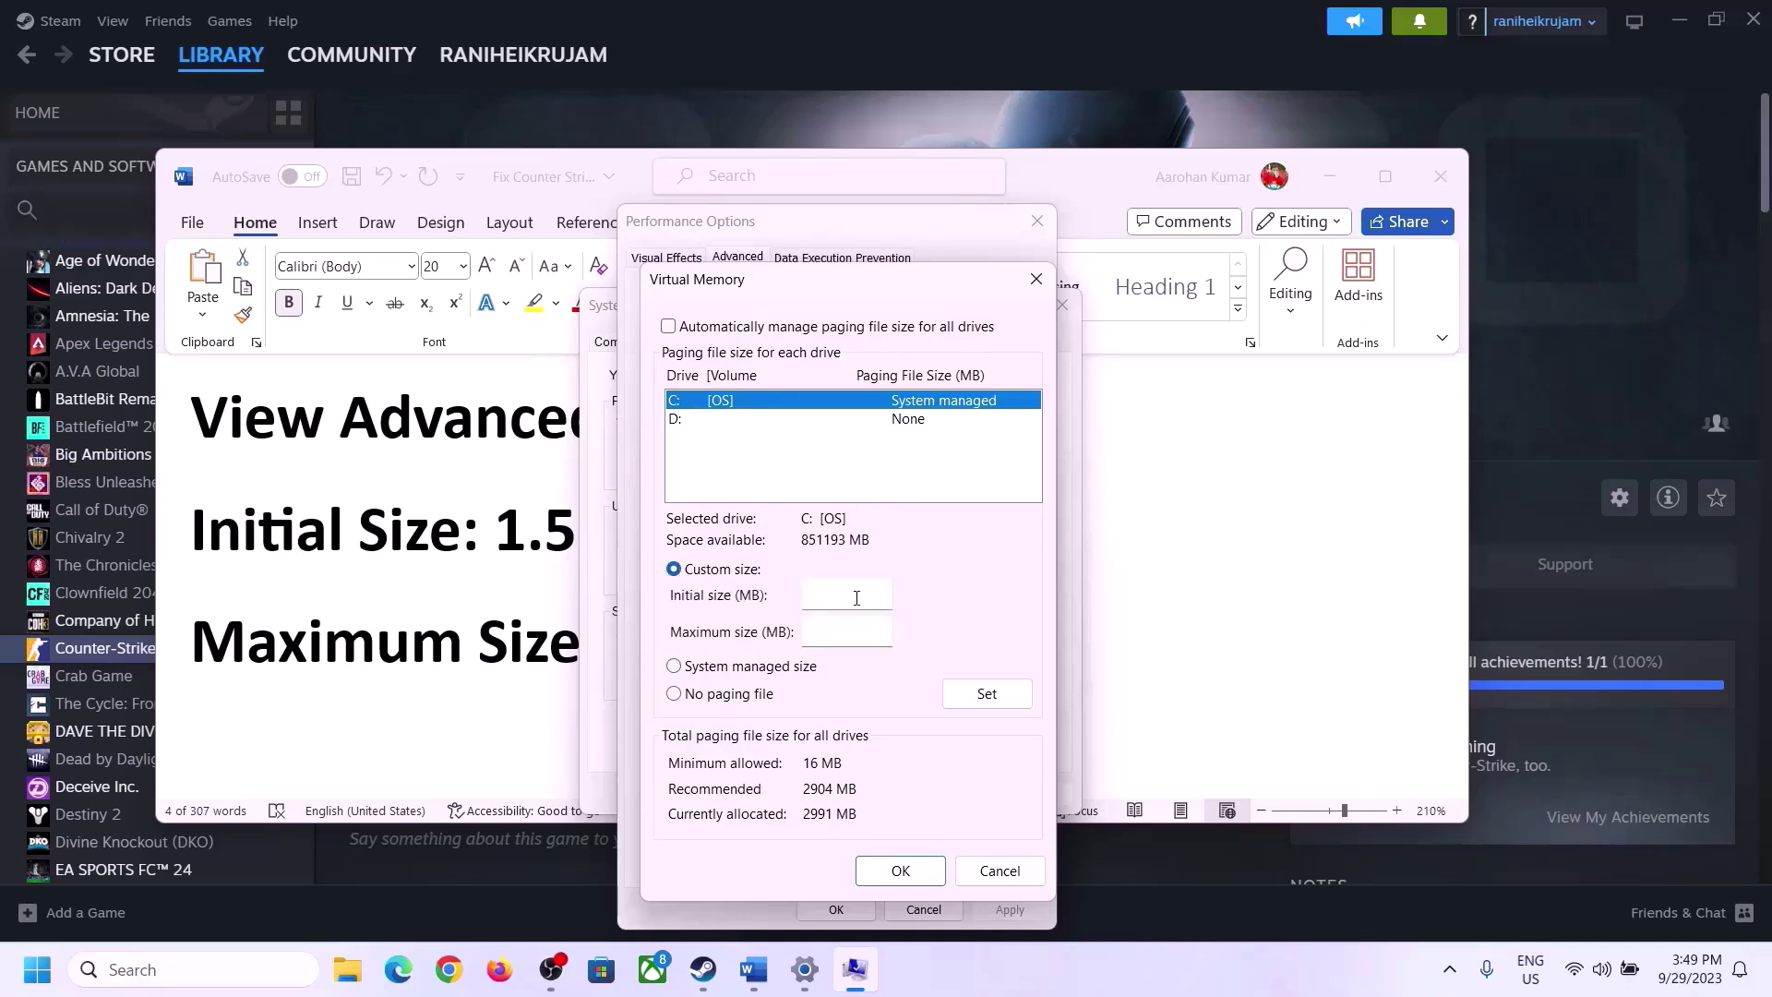
Highlight the initial size formula "1.5 x Total Ram" in the document, and mark the installed RAM figure on the Settings About page
click(490, 553)
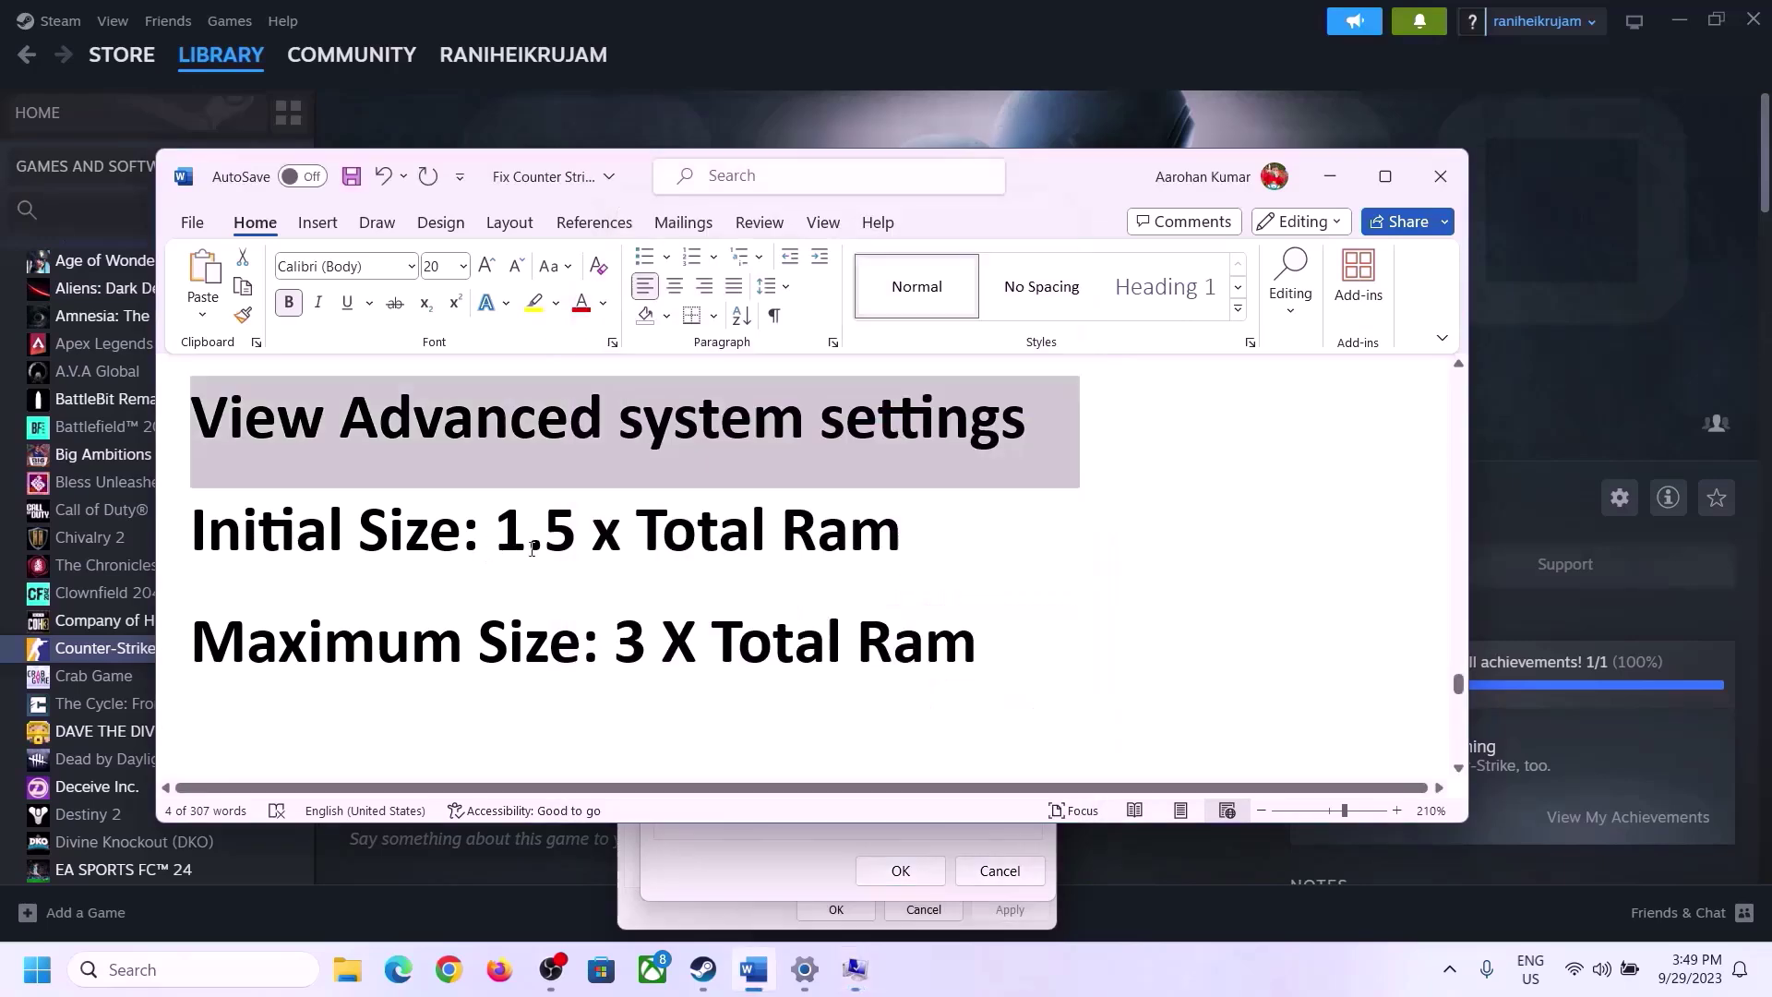
drag(532, 530, 822, 551)
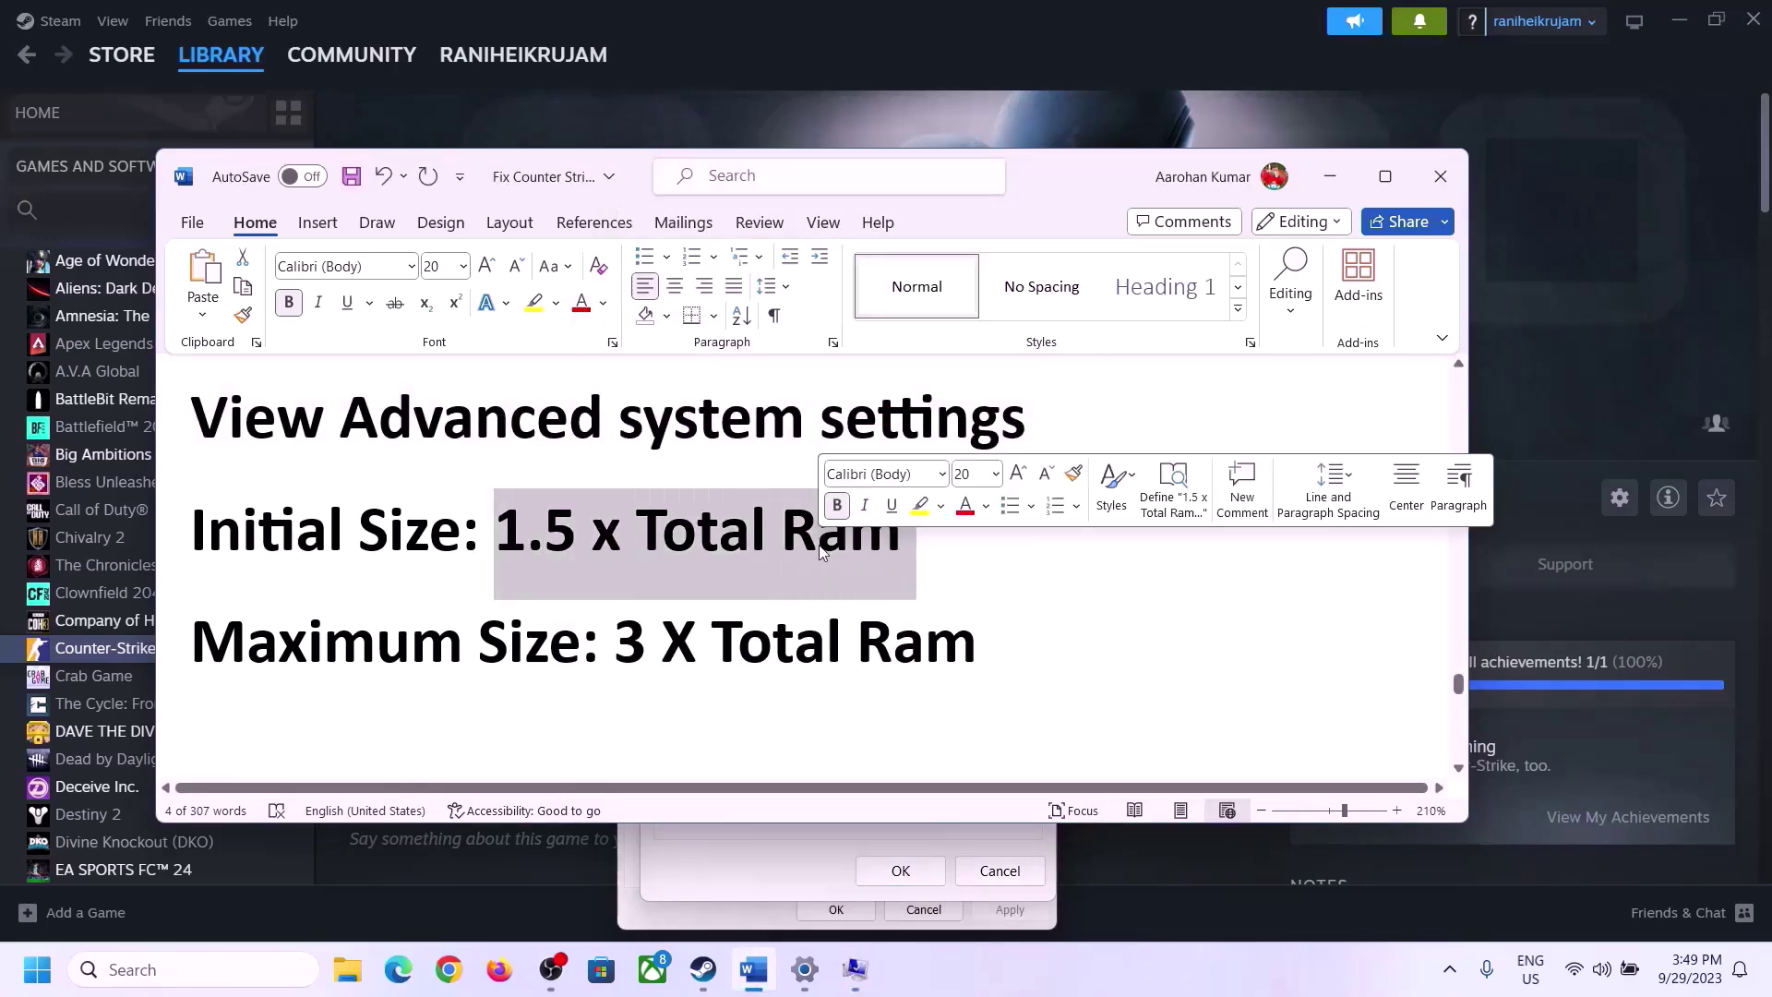
click(806, 974)
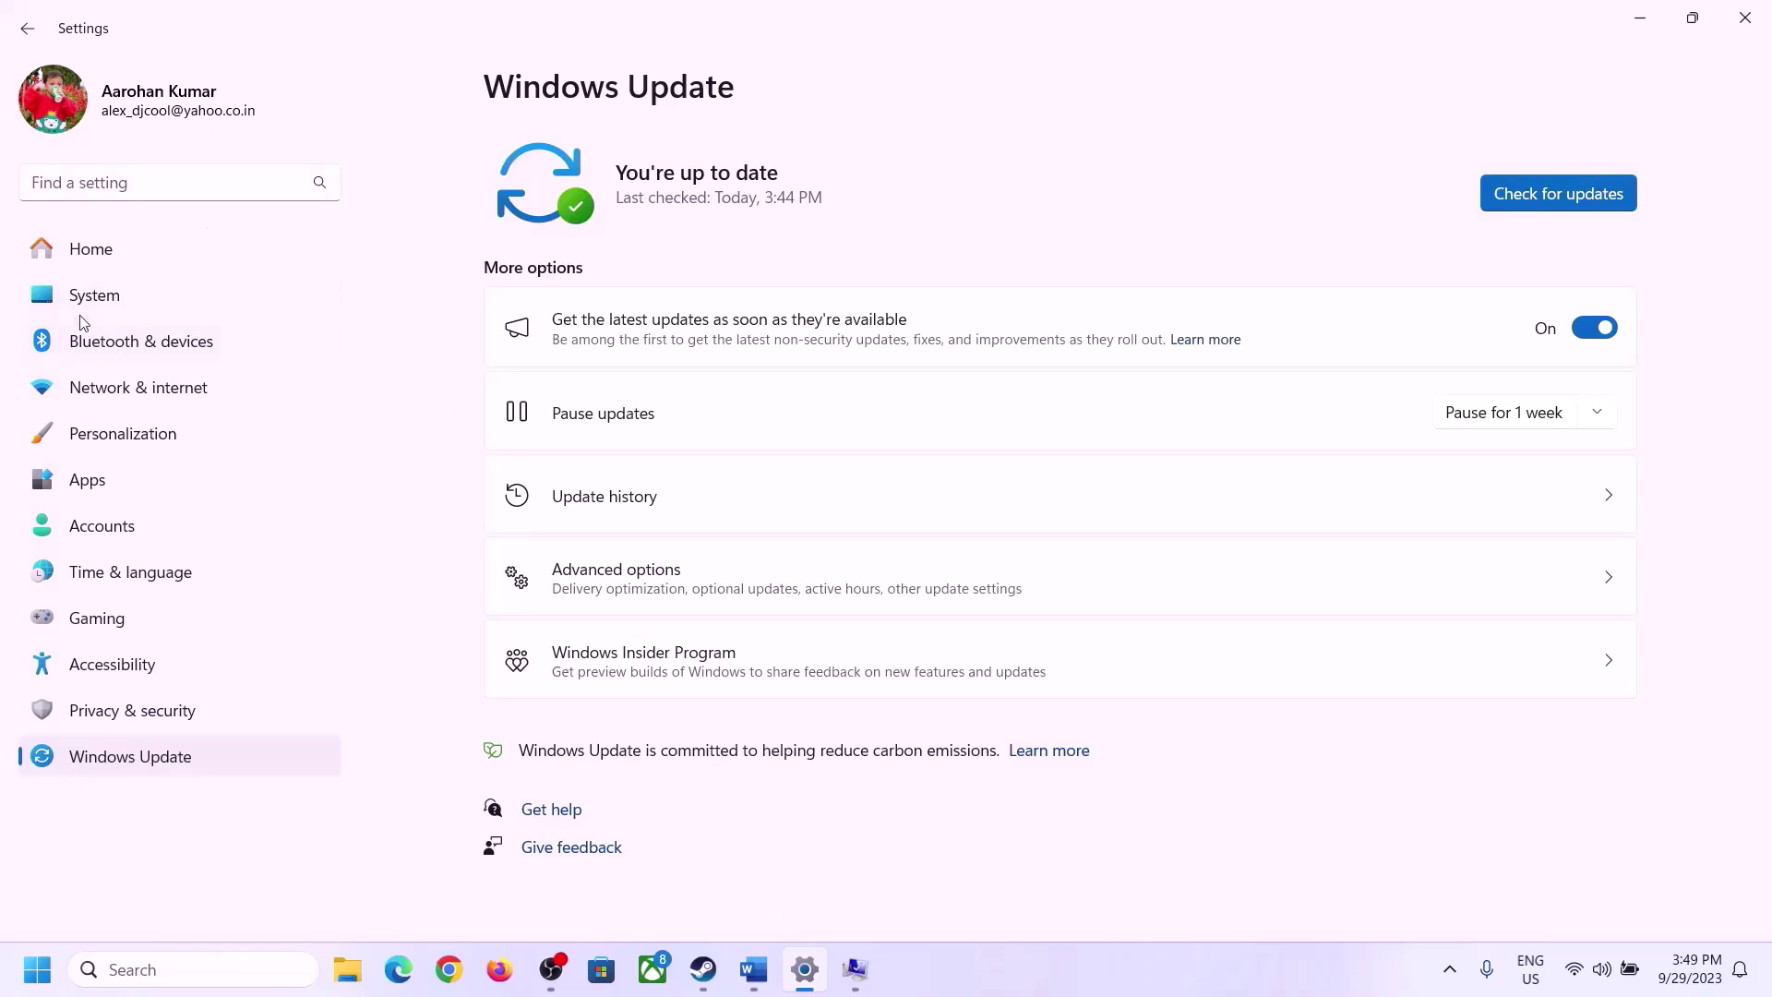
click(83, 297)
scroll(633, 752, down, 10)
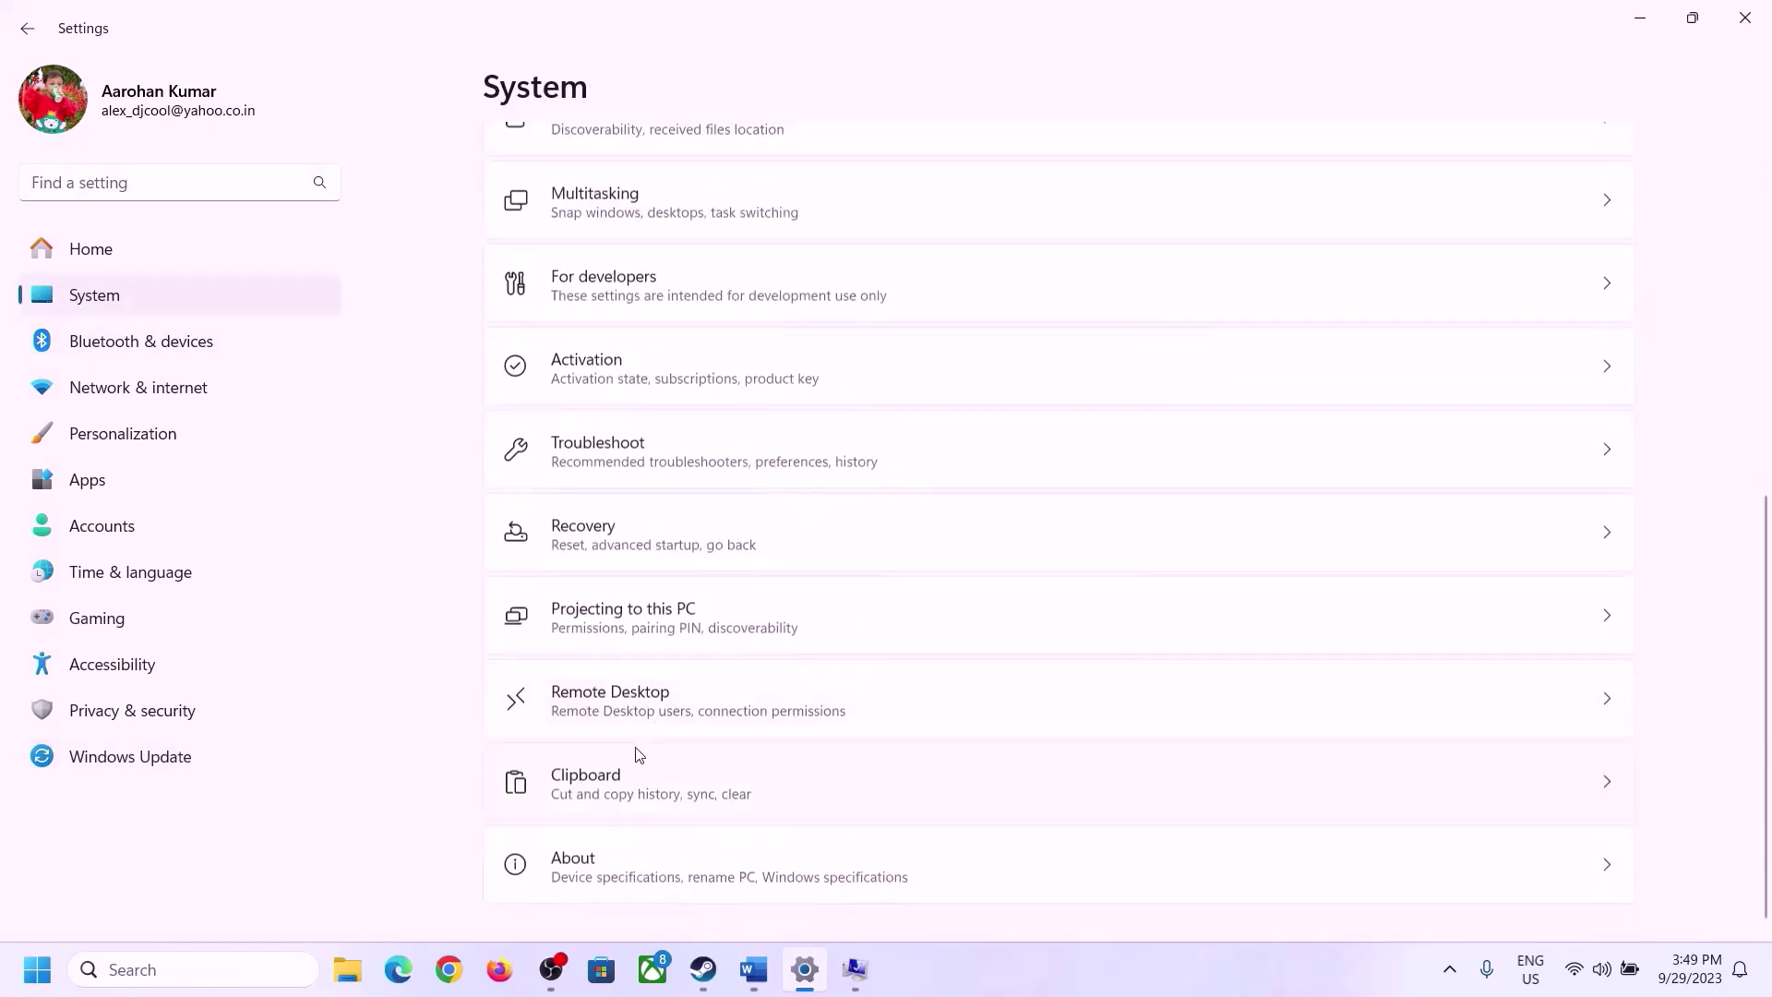
click(584, 878)
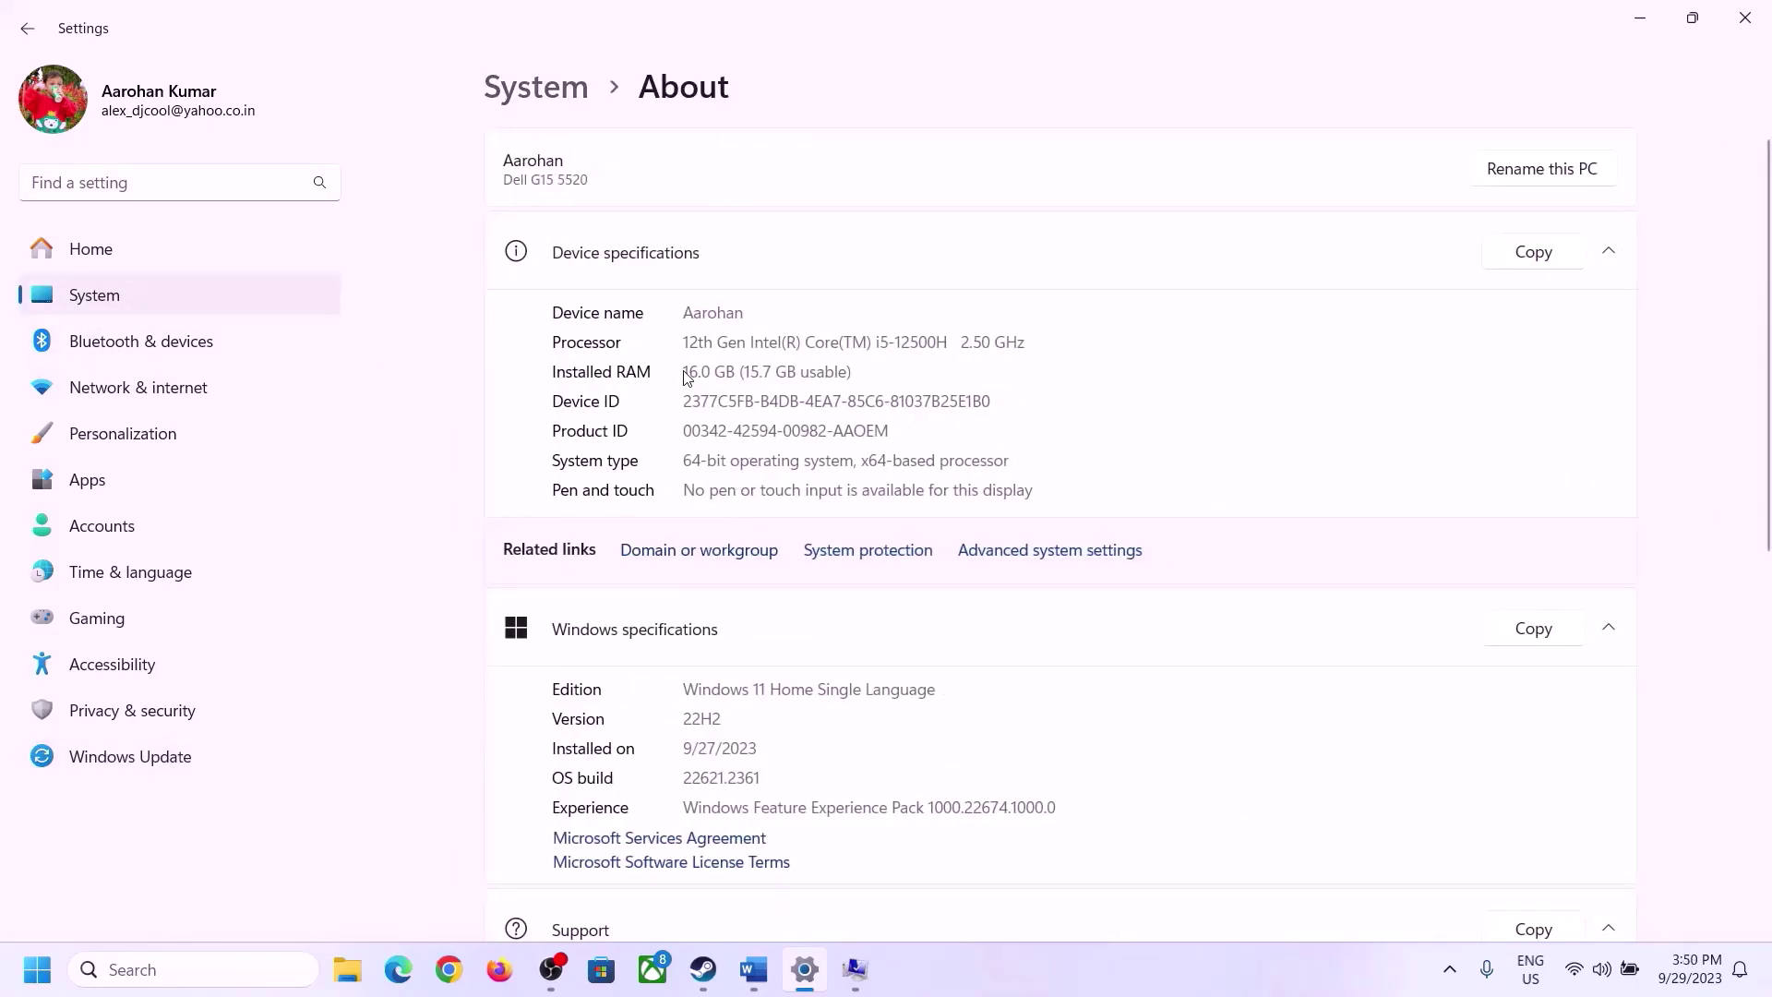
drag(697, 370, 675, 374)
drag(702, 372, 675, 362)
click(712, 375)
Launch Calculator with the Run command "calc" and show it beside the size formulas in the Word document
click(855, 969)
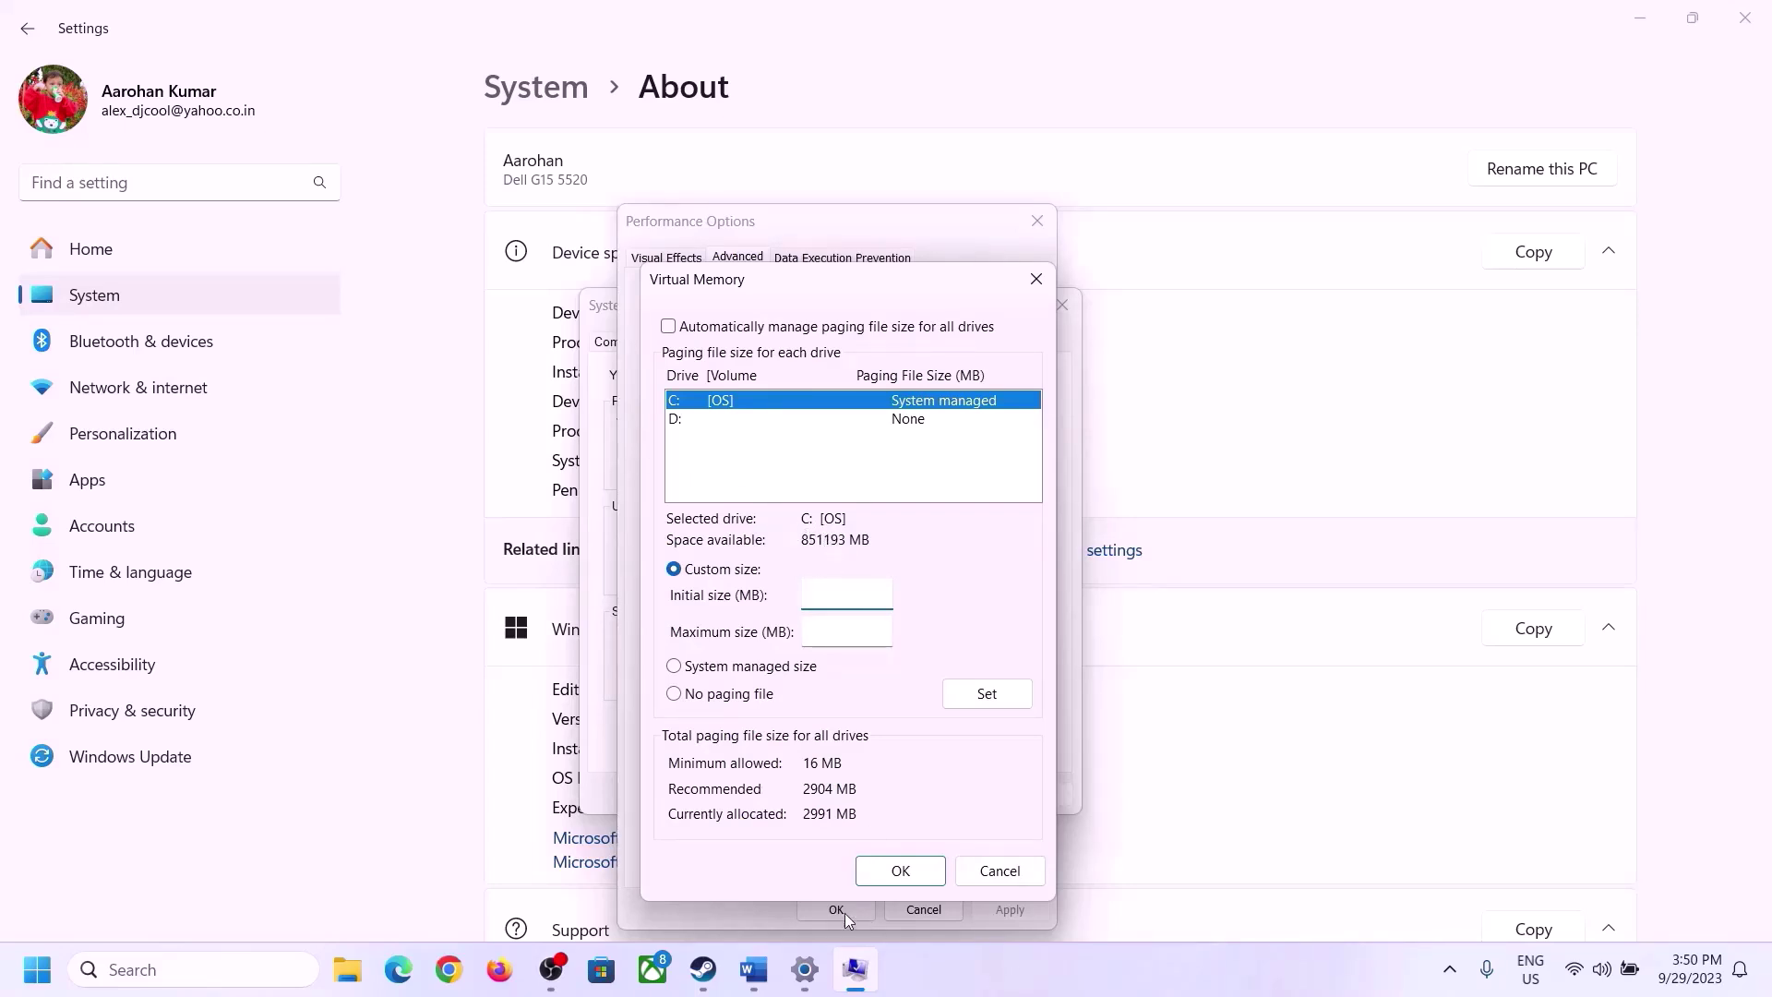
mouse_move(799, 854)
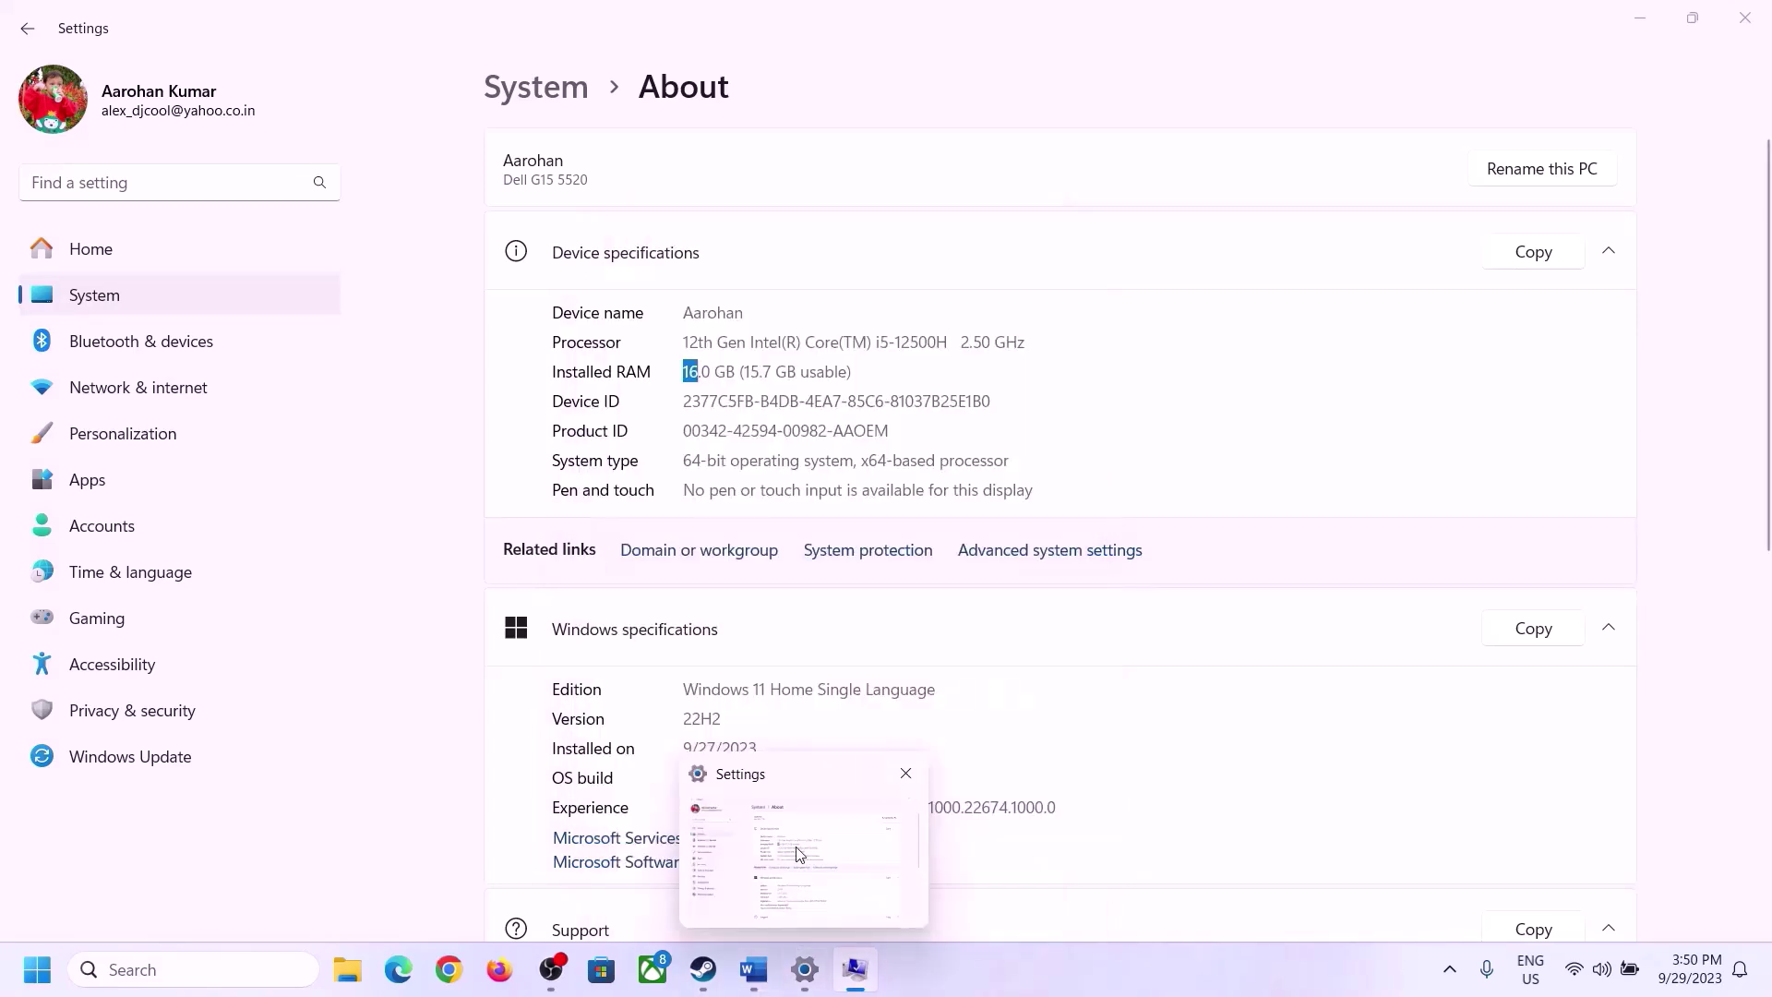
key(super+r)
text(c)
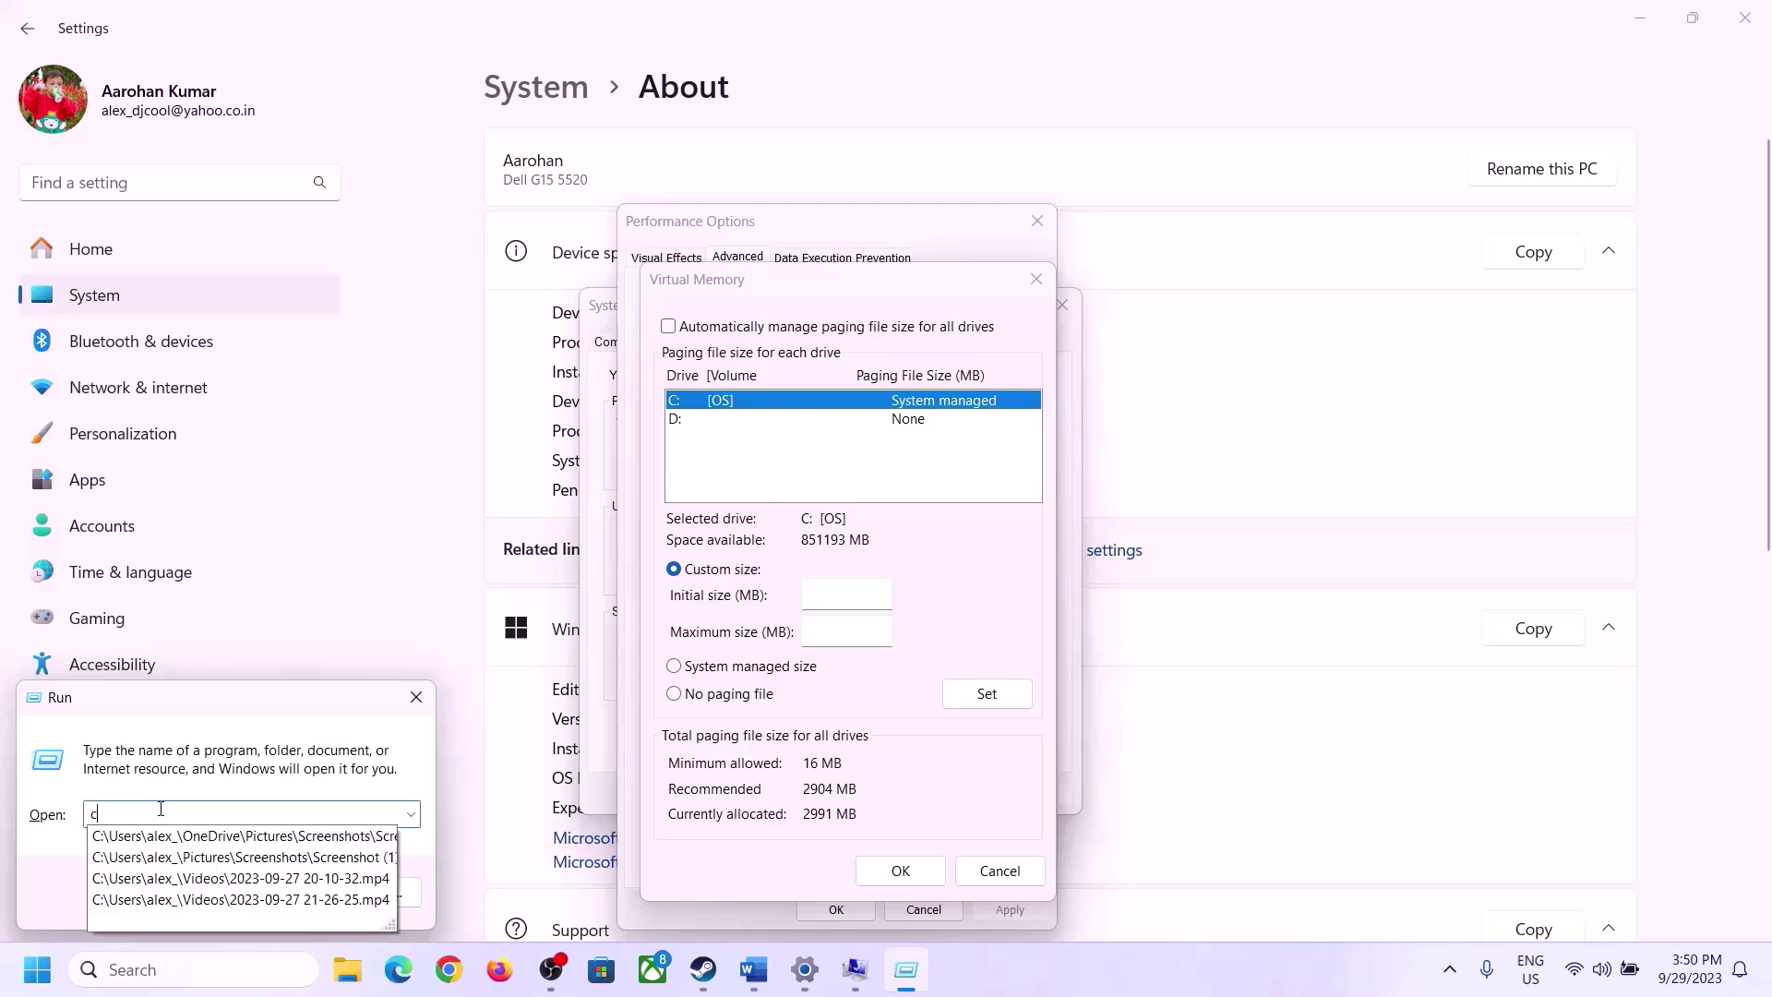
text(alc)
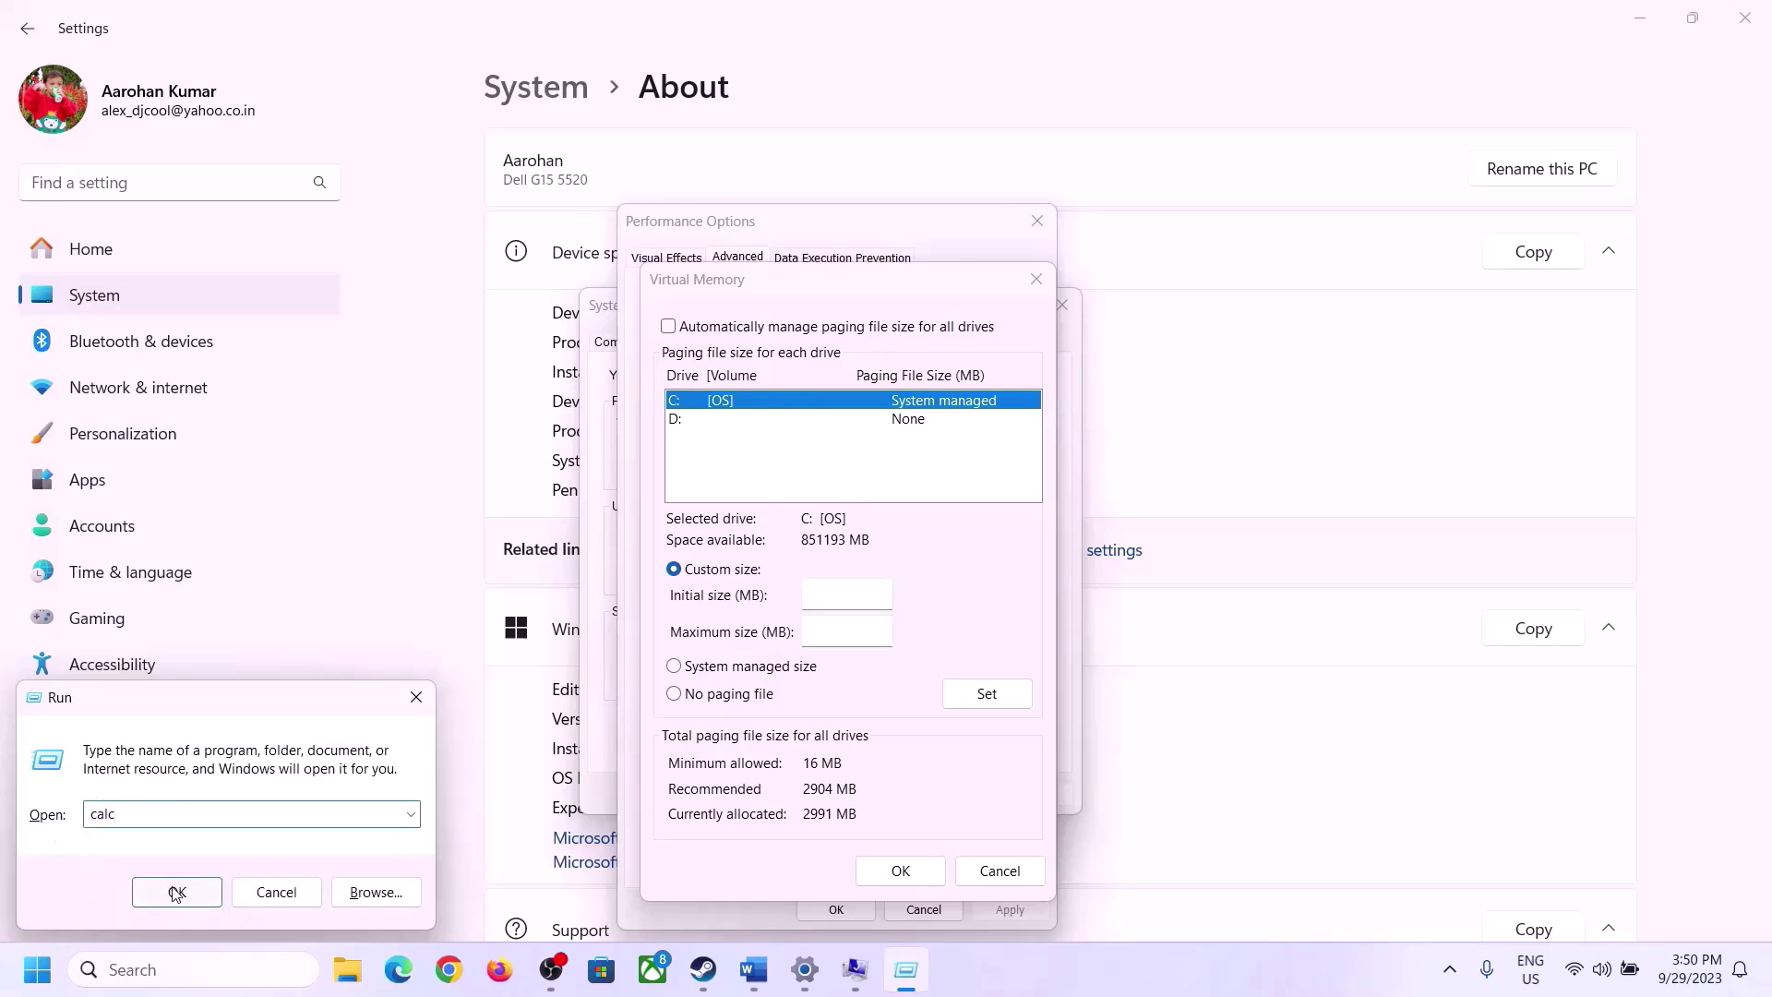
click(175, 892)
drag(217, 29, 1289, 303)
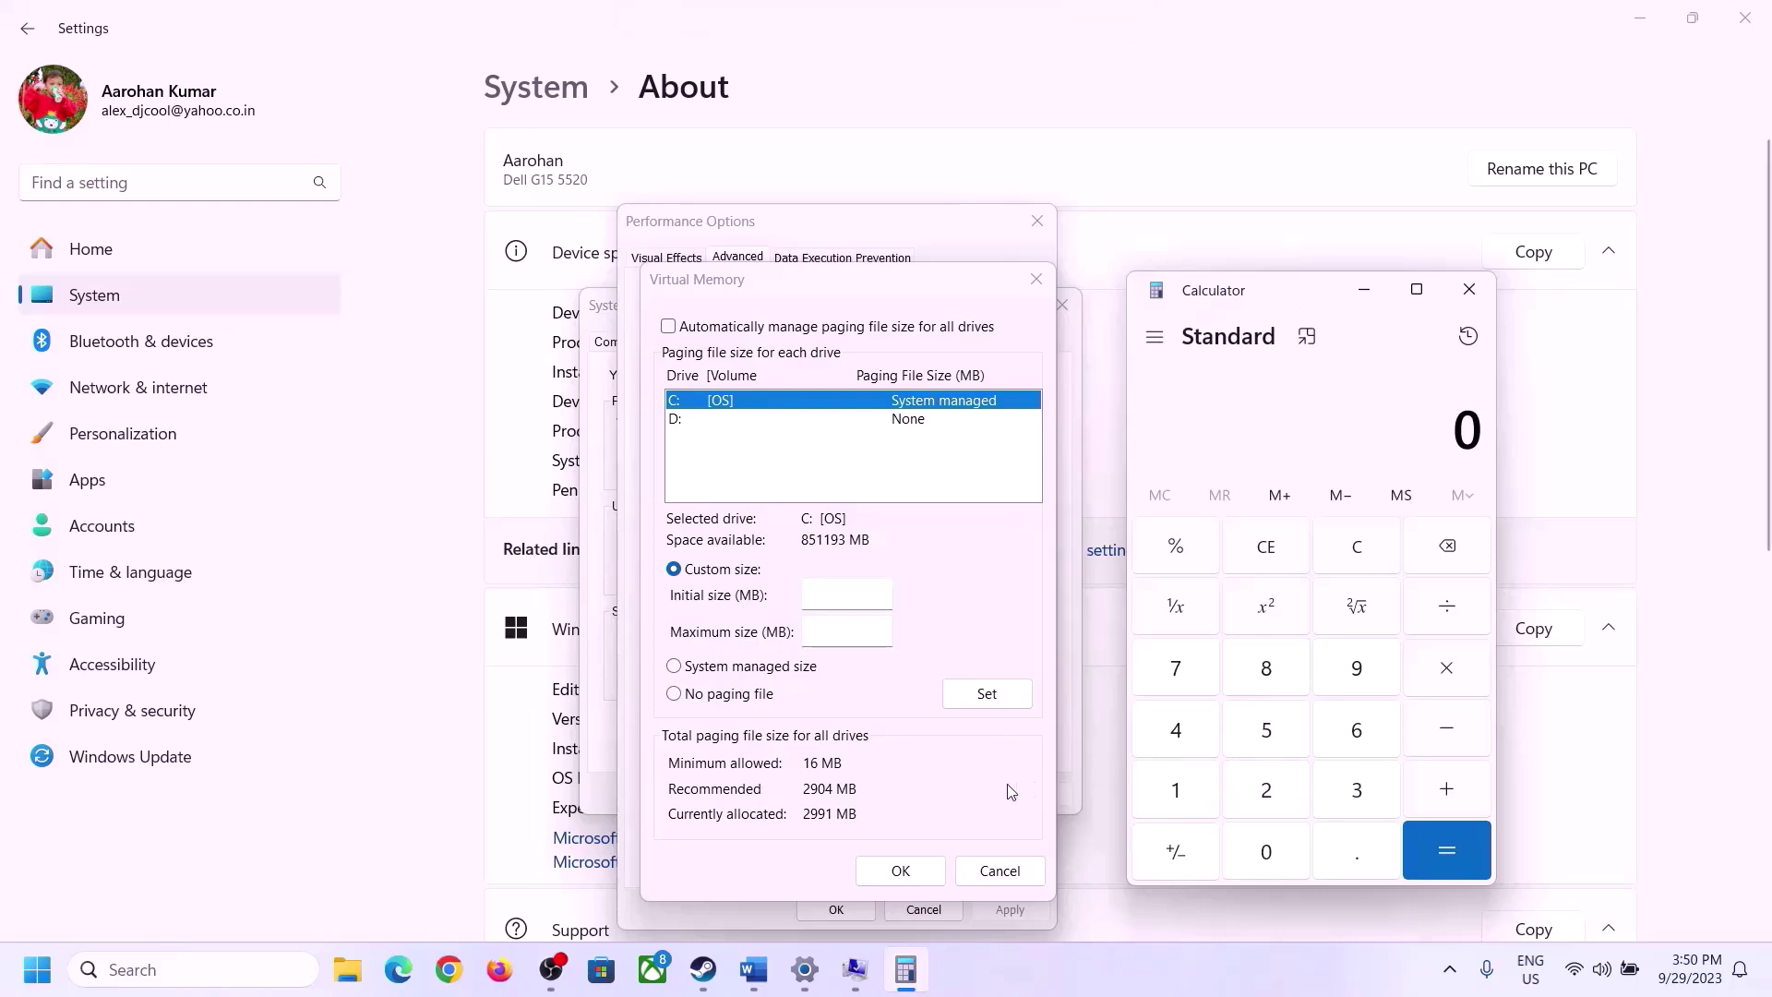
click(753, 969)
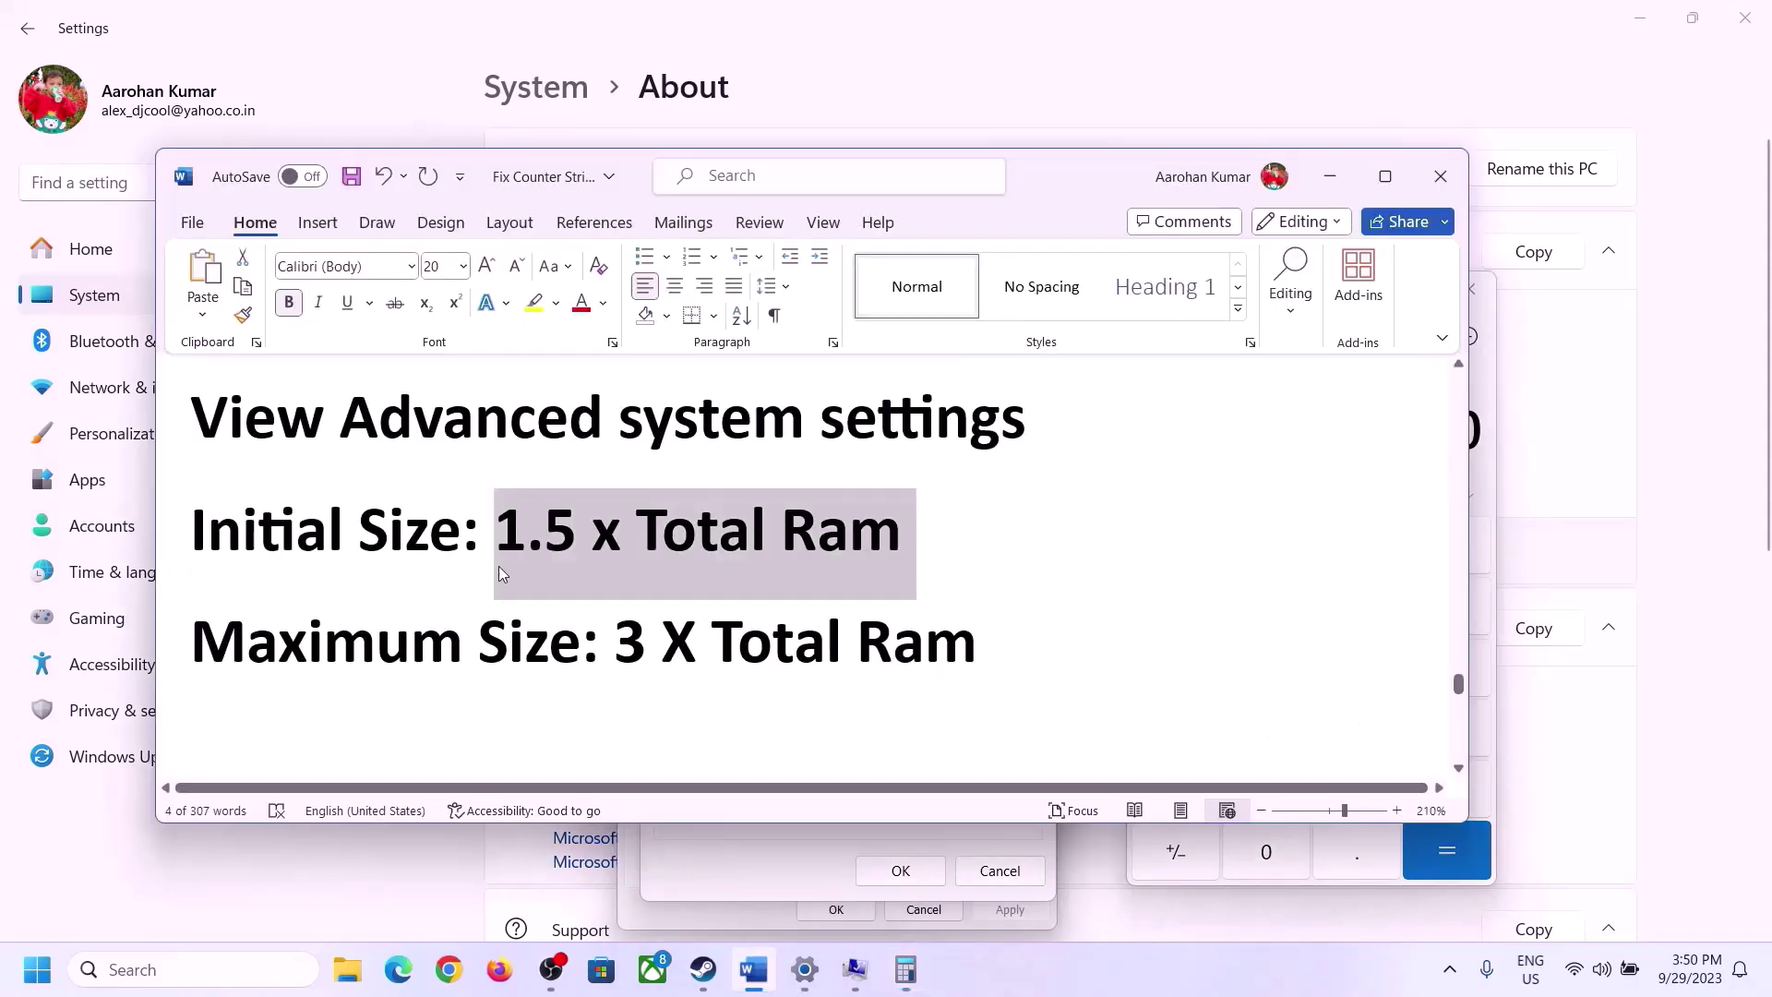
click(905, 969)
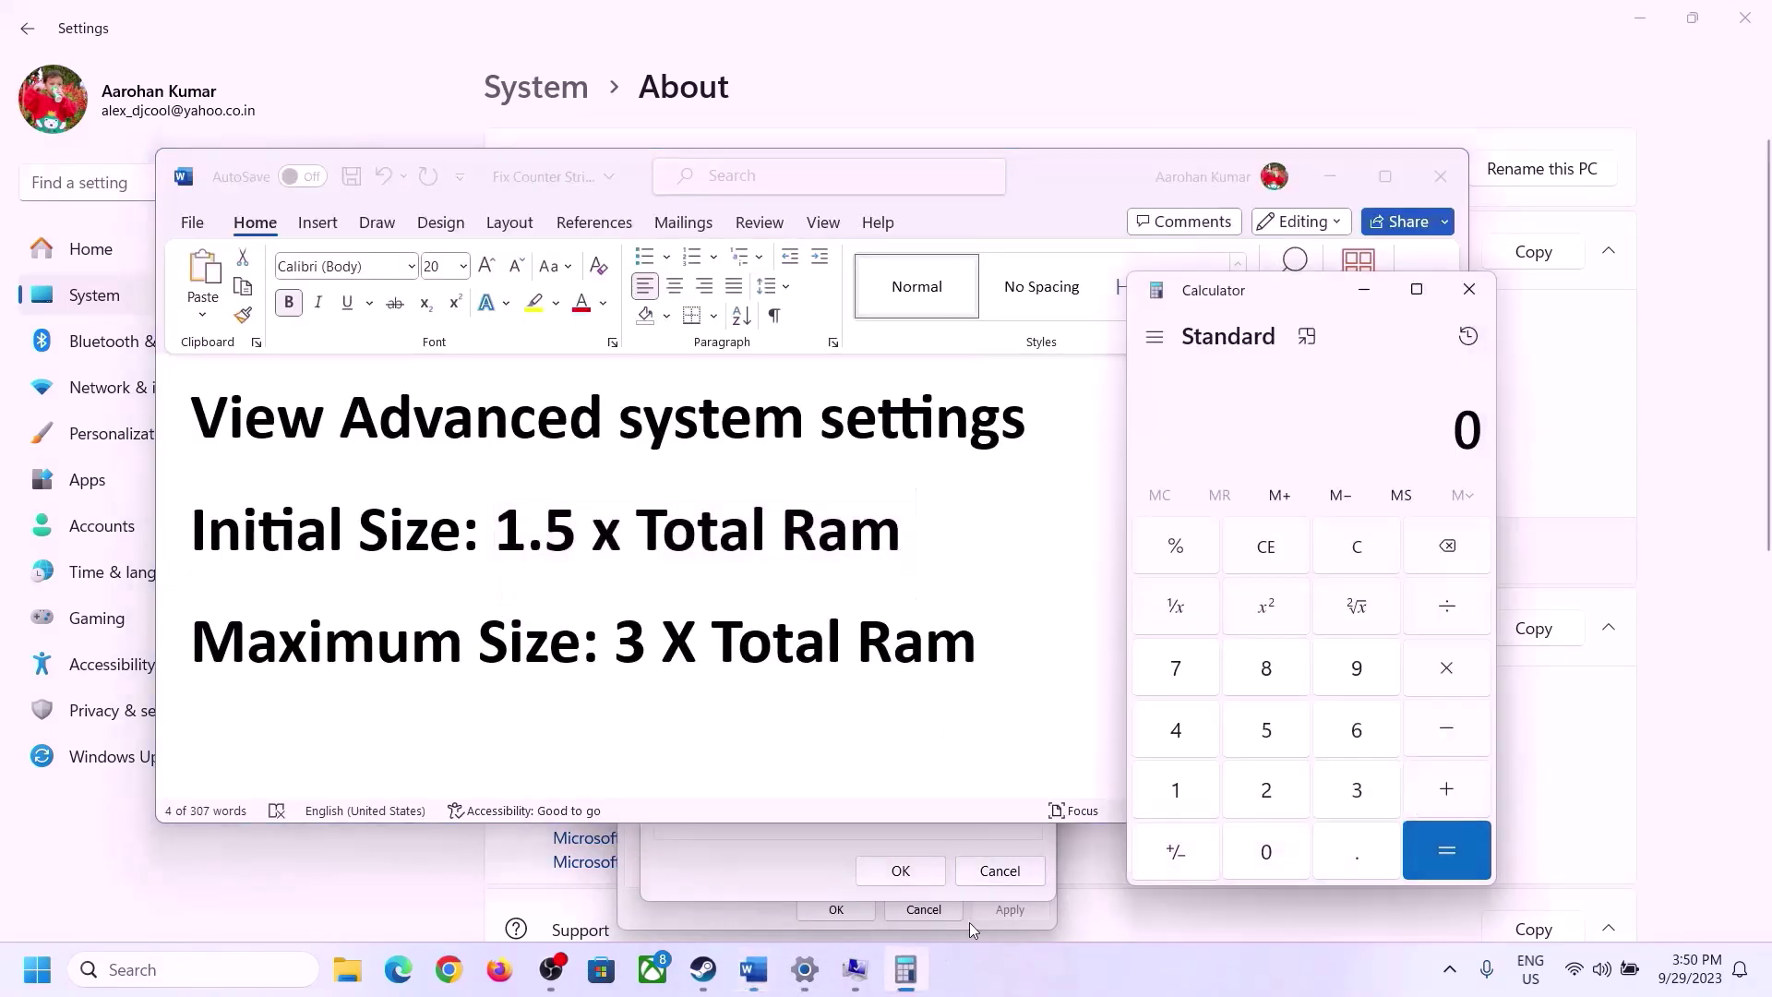
click(1178, 795)
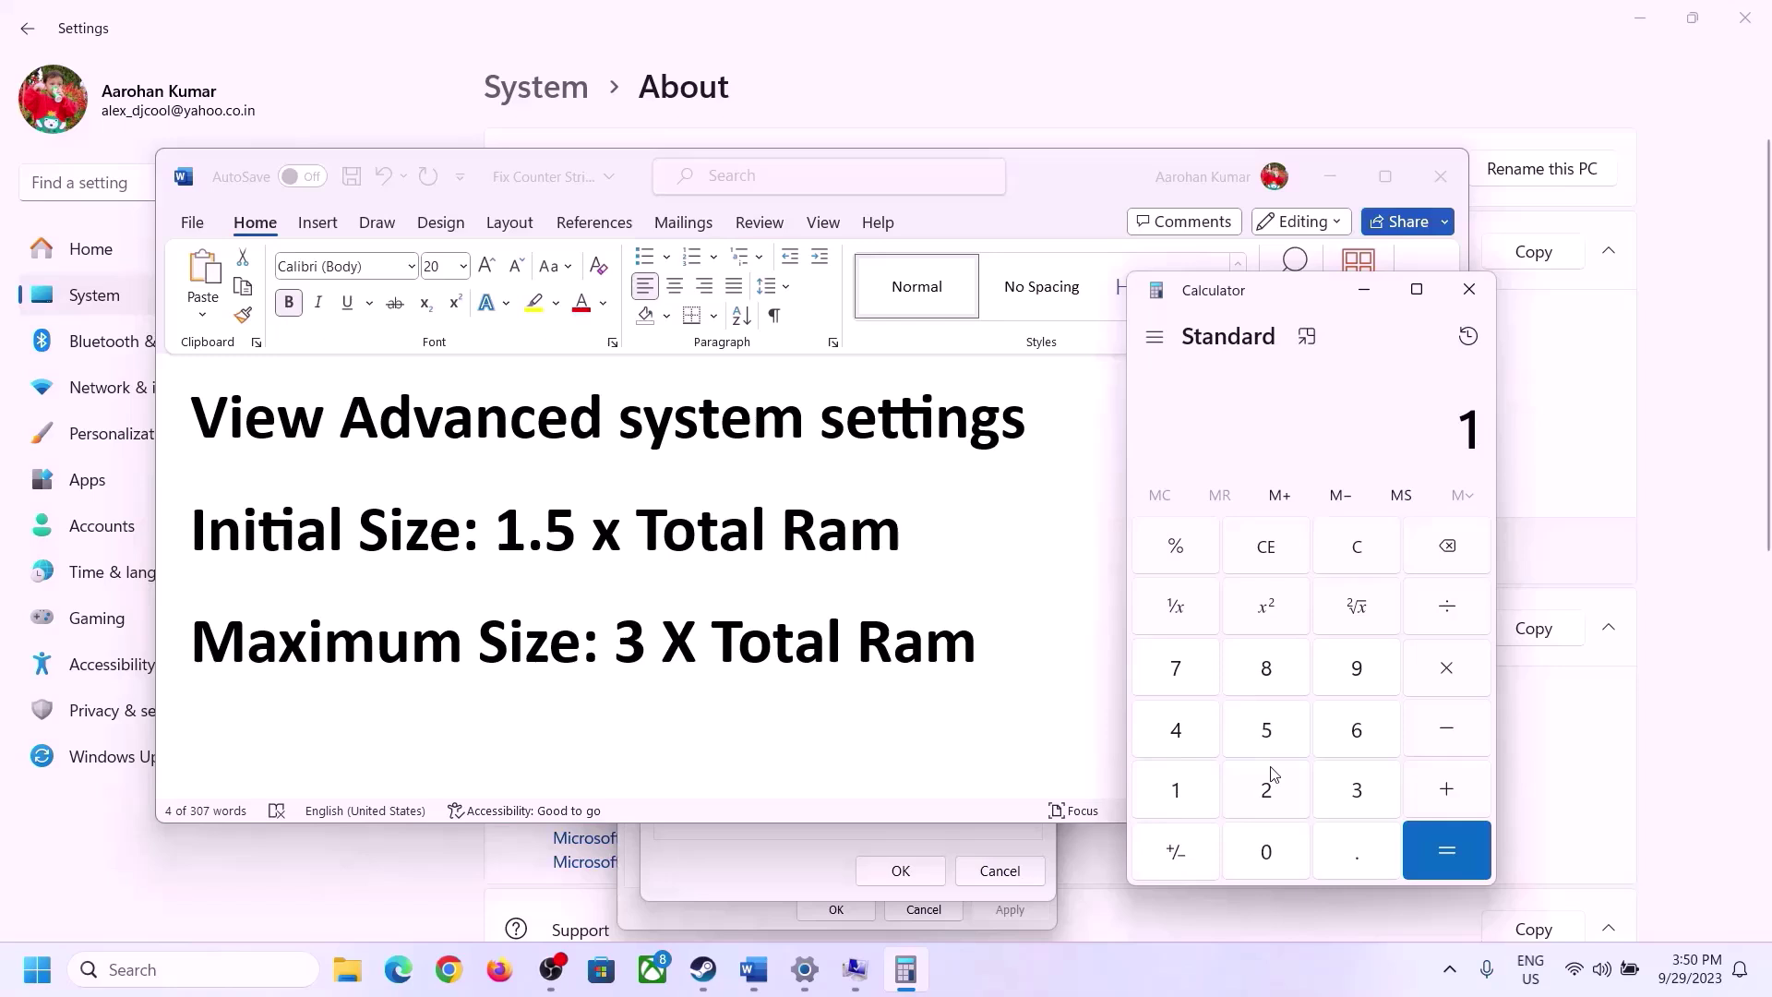
click(1351, 743)
click(1359, 559)
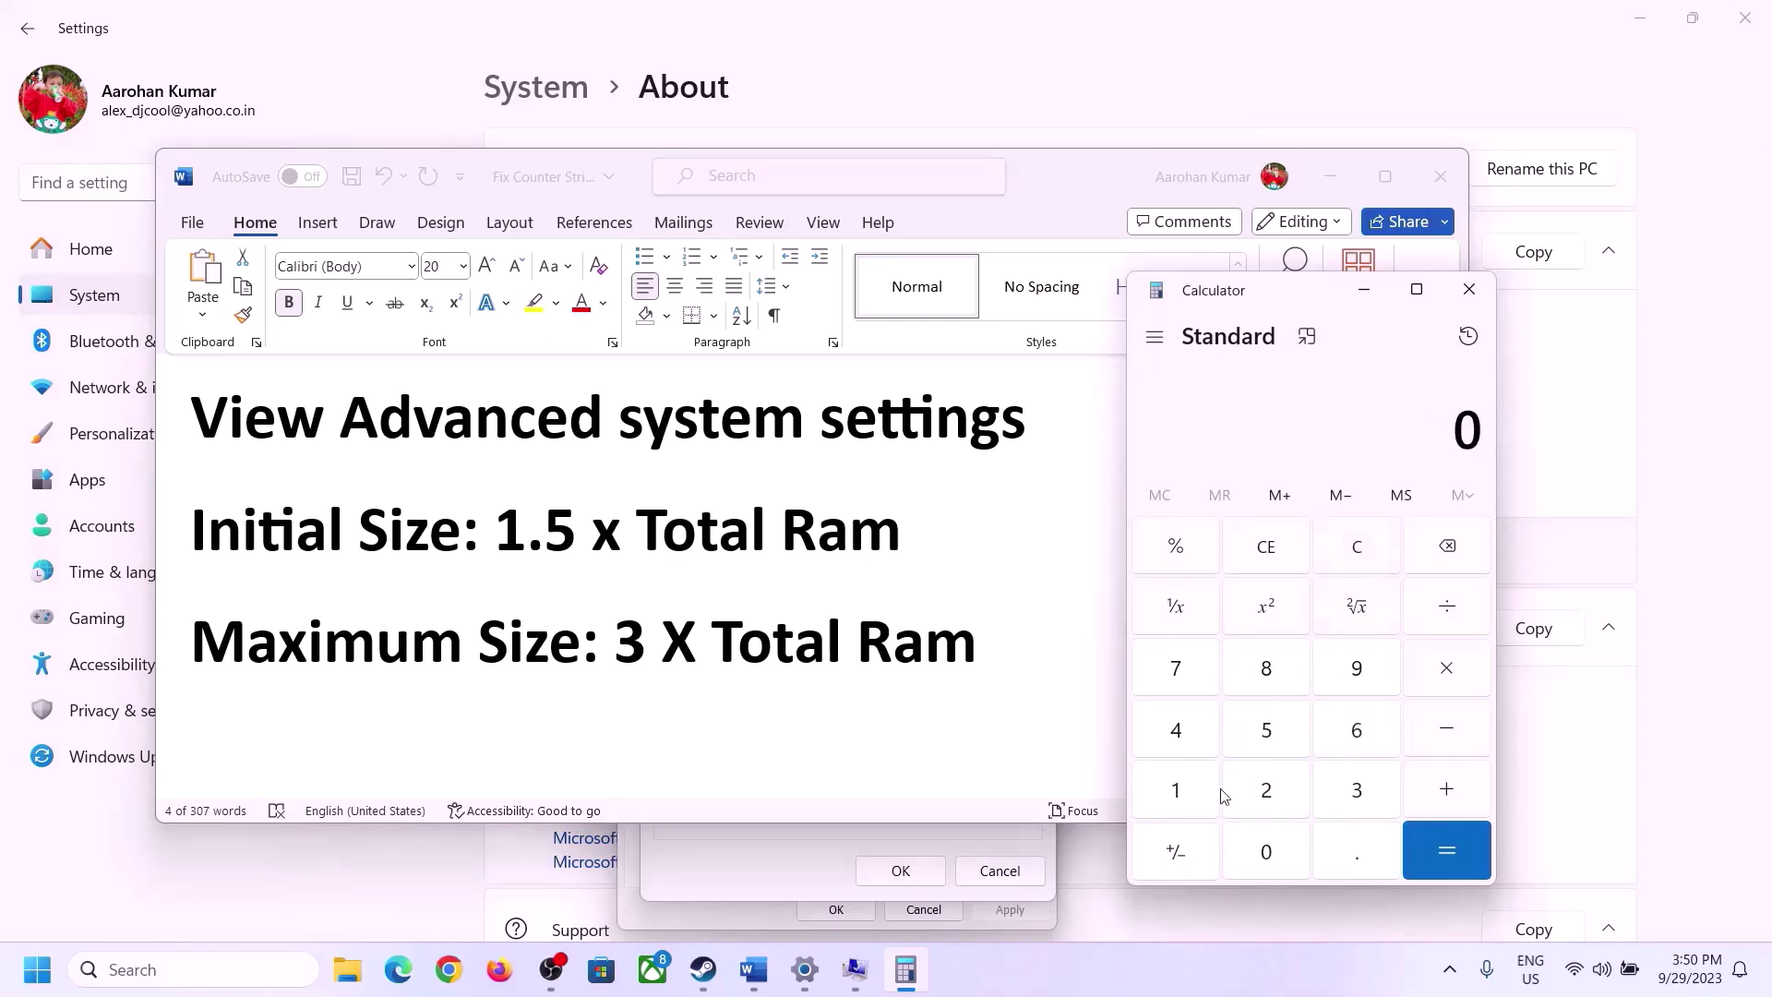
Convert the 16 GB of RAM to megabytes in Calculator by computing 16 × 1024
click(1189, 792)
click(1329, 744)
click(1447, 678)
click(1176, 801)
click(1268, 866)
click(1270, 796)
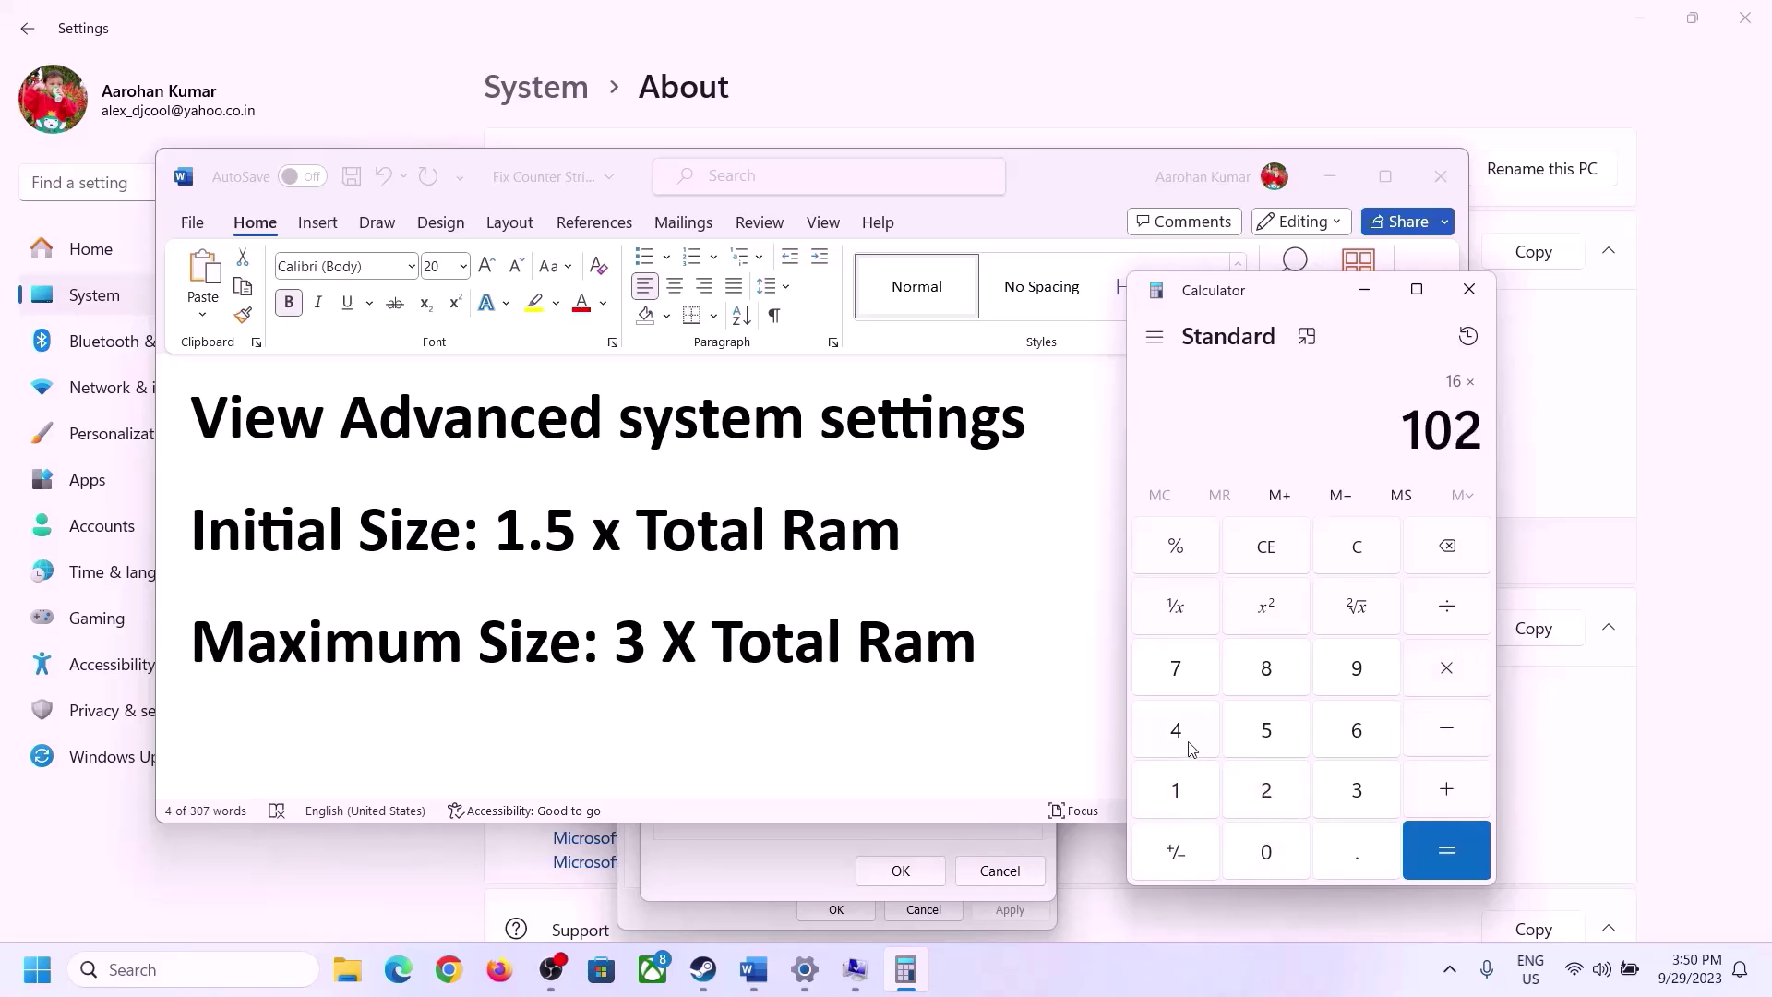
click(1191, 748)
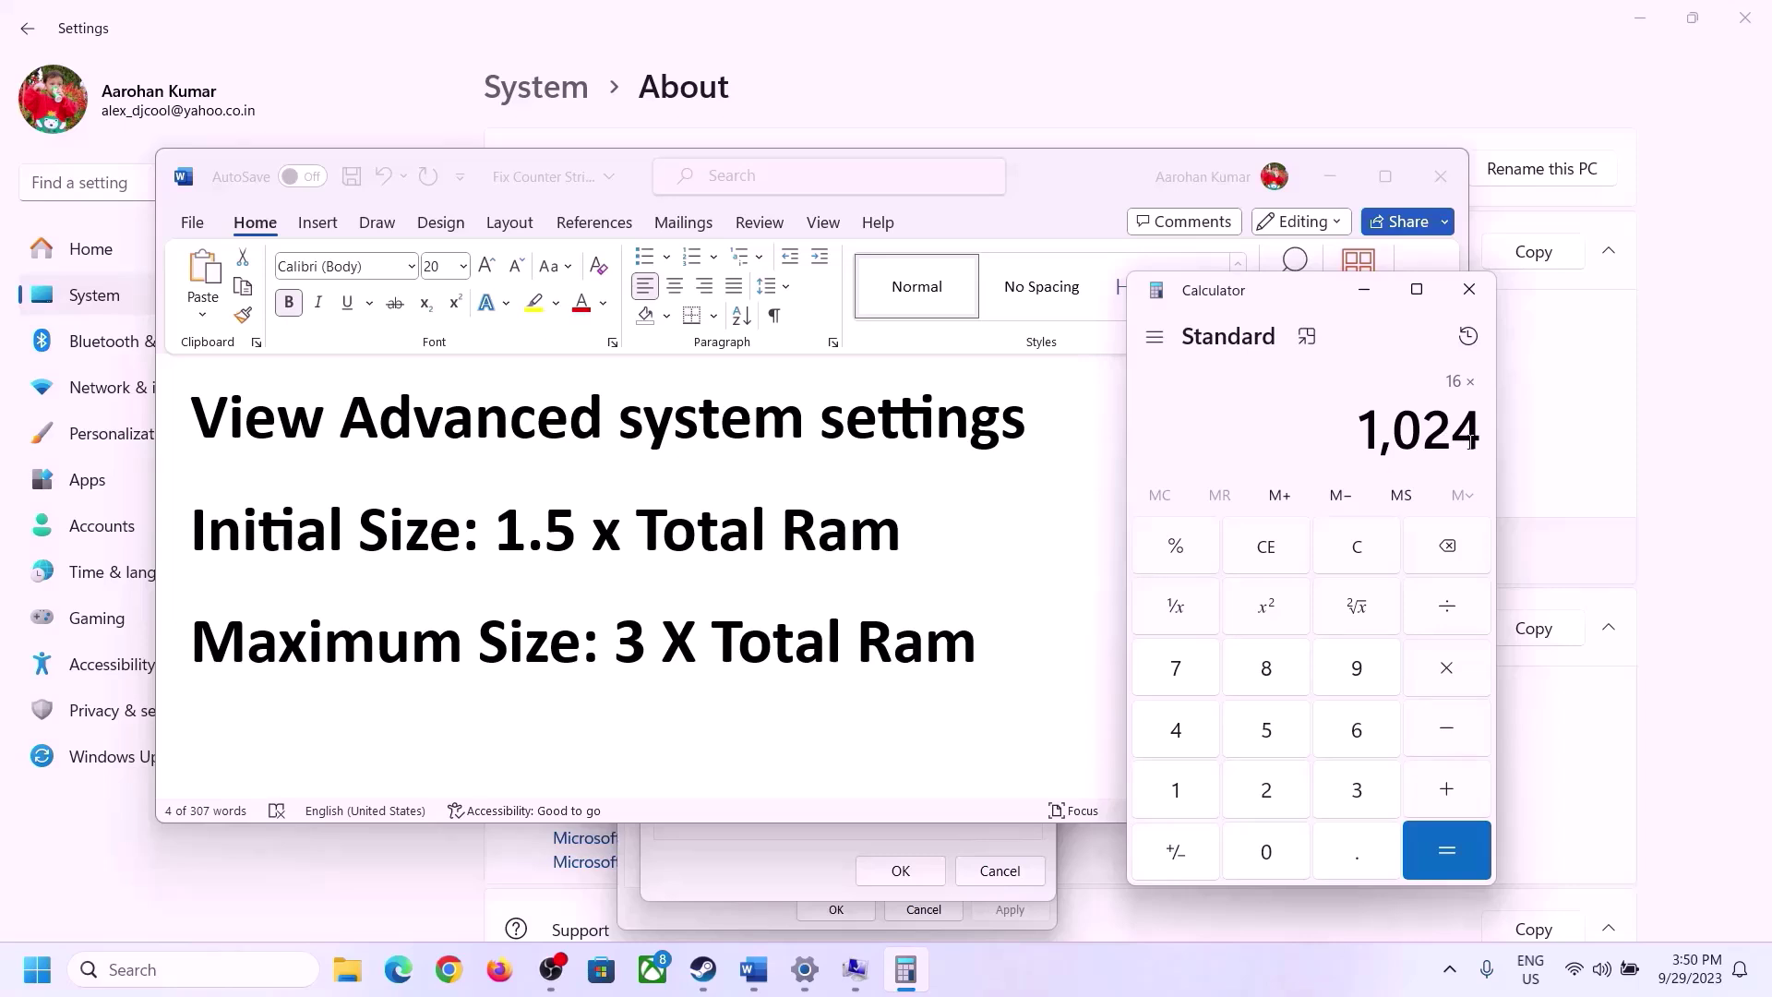
click(1447, 850)
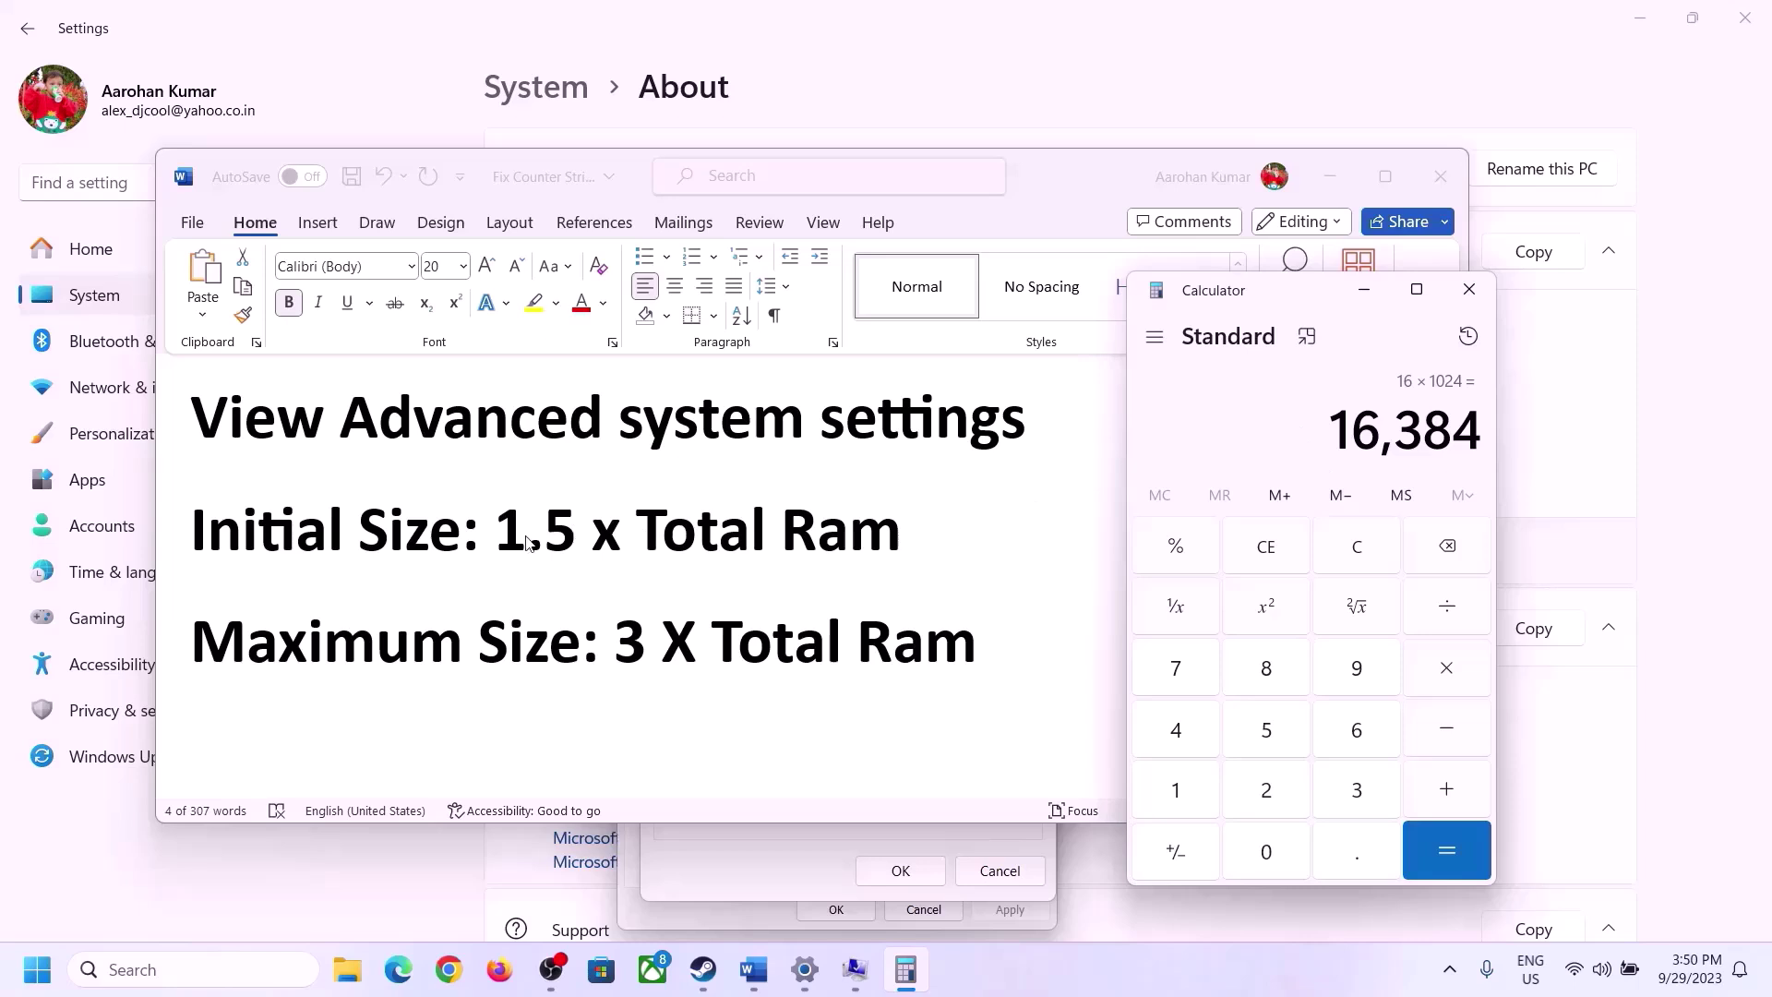
Multiply the RAM size in megabytes by 1.5 in Calculator to get the initial paging file size
click(1450, 679)
click(1179, 793)
click(1351, 865)
click(1276, 739)
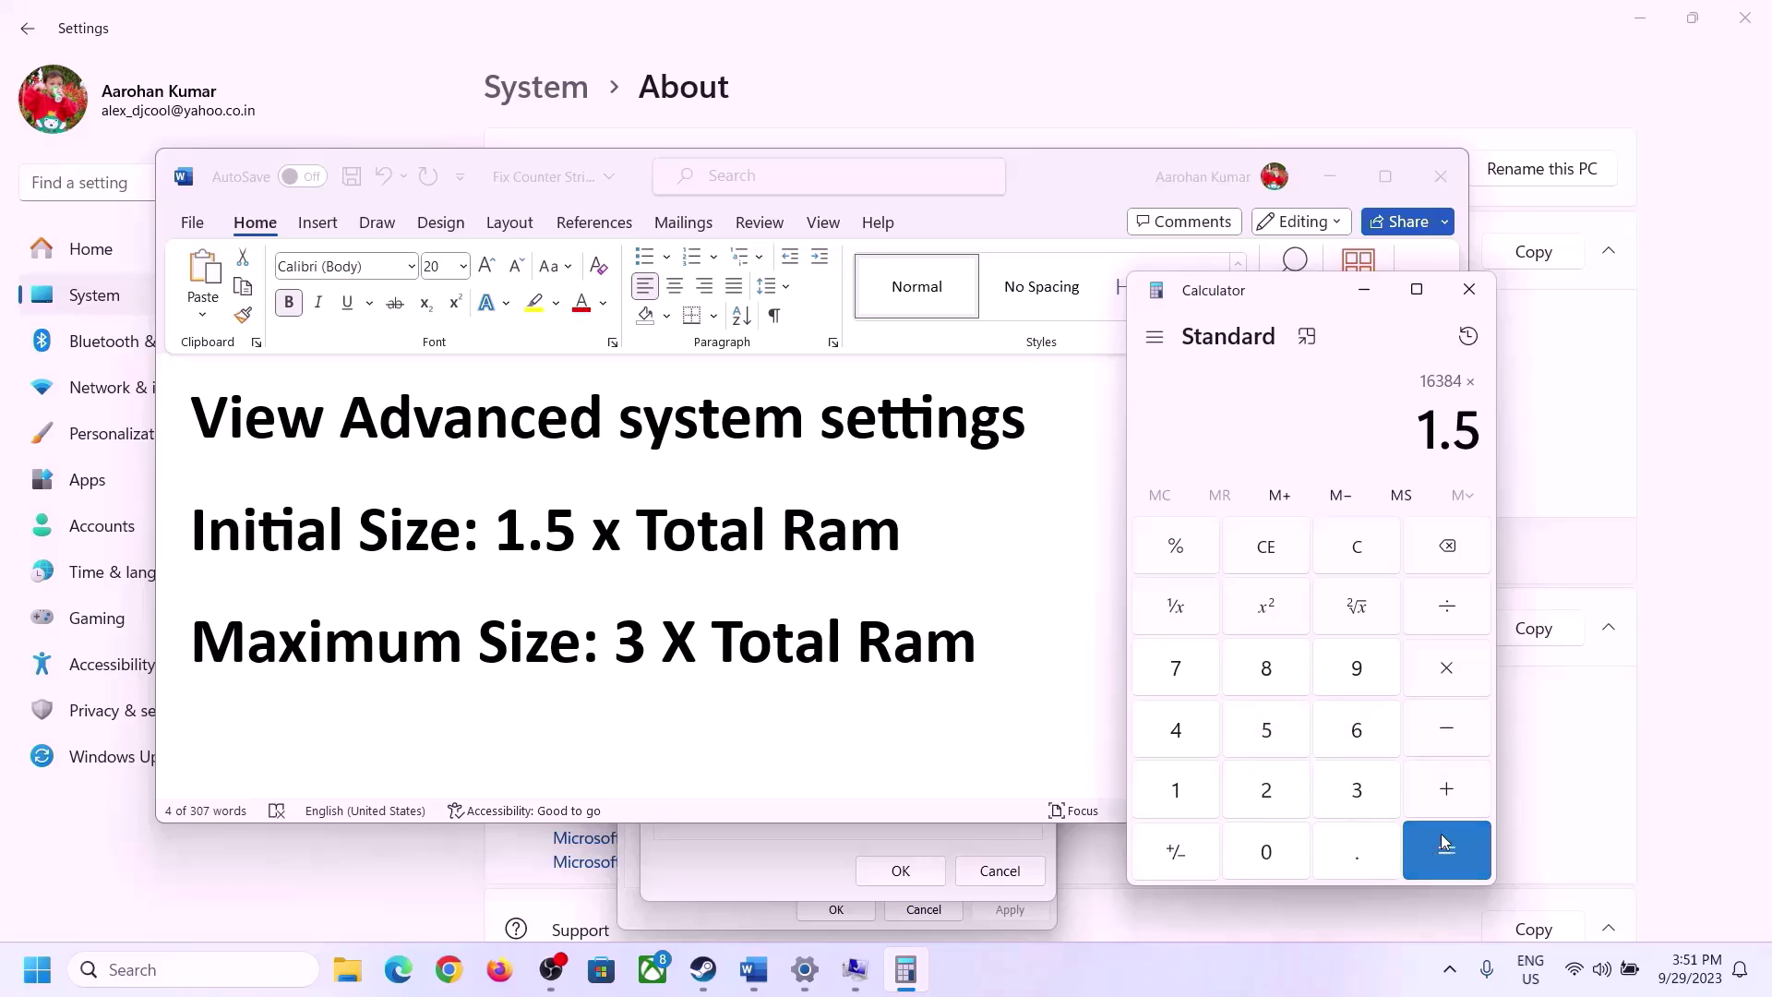
click(1447, 849)
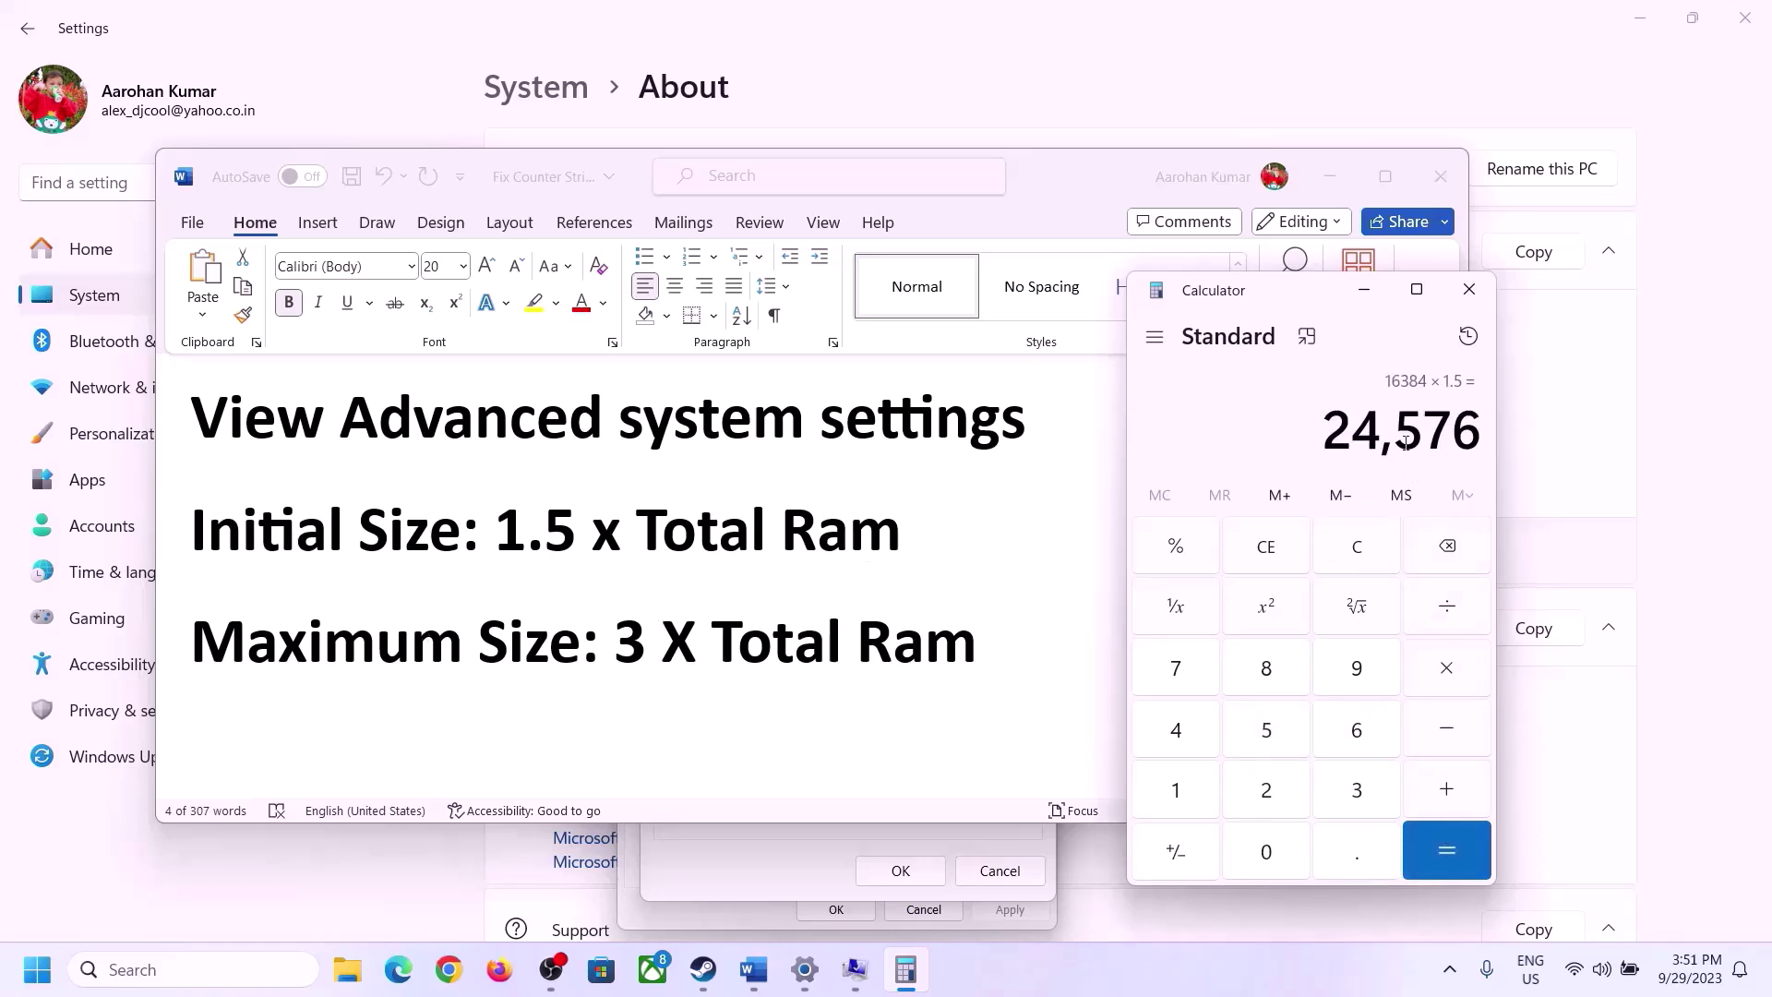
Set the custom initial size of drive C:'s paging file to 24576 MB in the Virtual Memory dialog
click(819, 830)
click(838, 598)
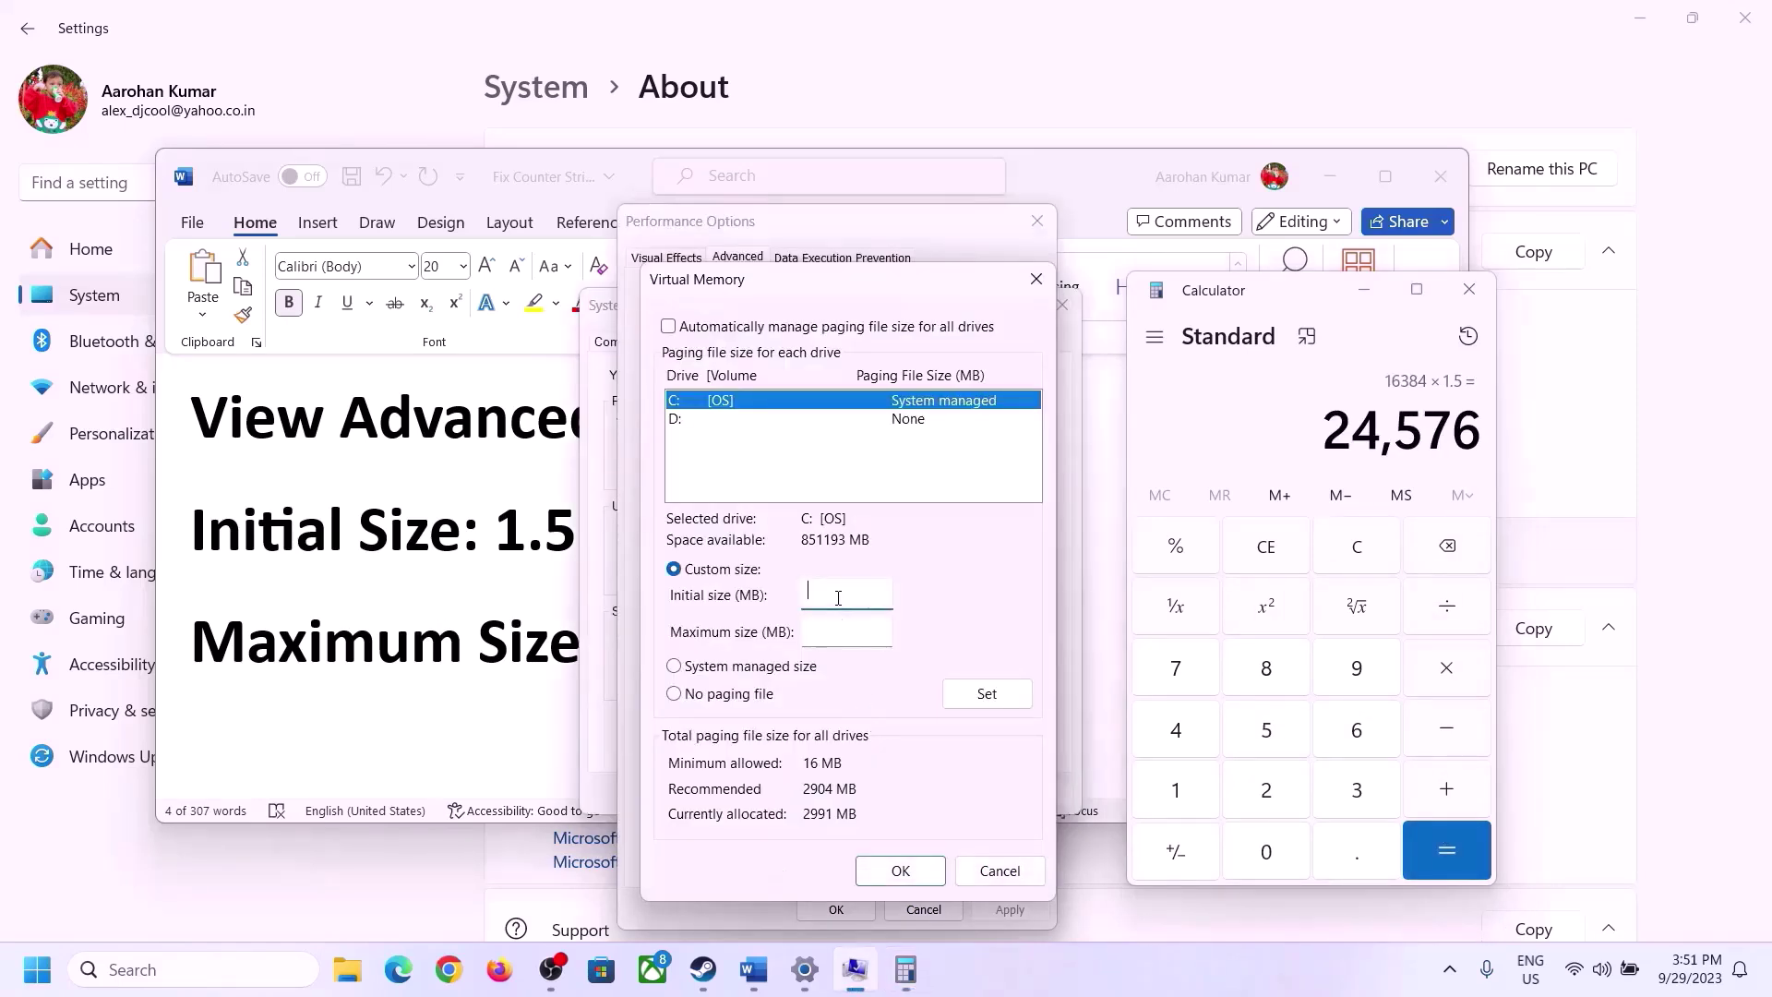
text(24576)
click(888, 630)
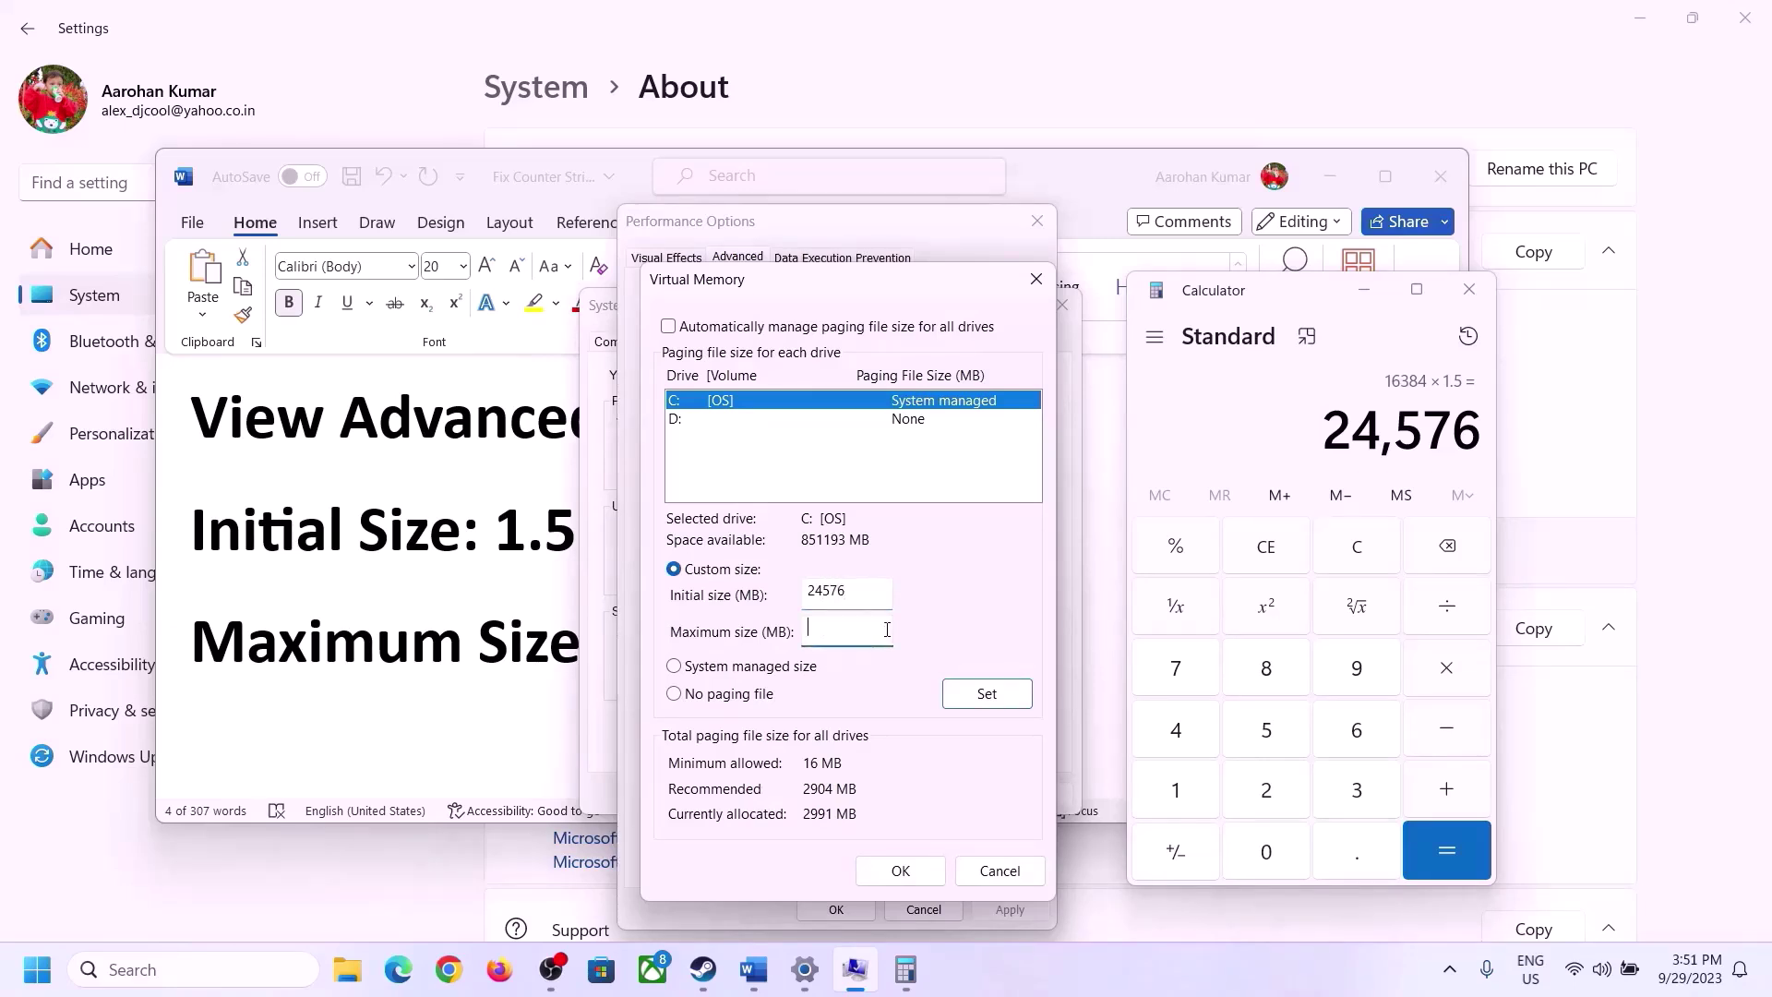
Clear Calculator, recheck the installed RAM in Settings and compute 16 × 1024 again for the maximum size
click(508, 652)
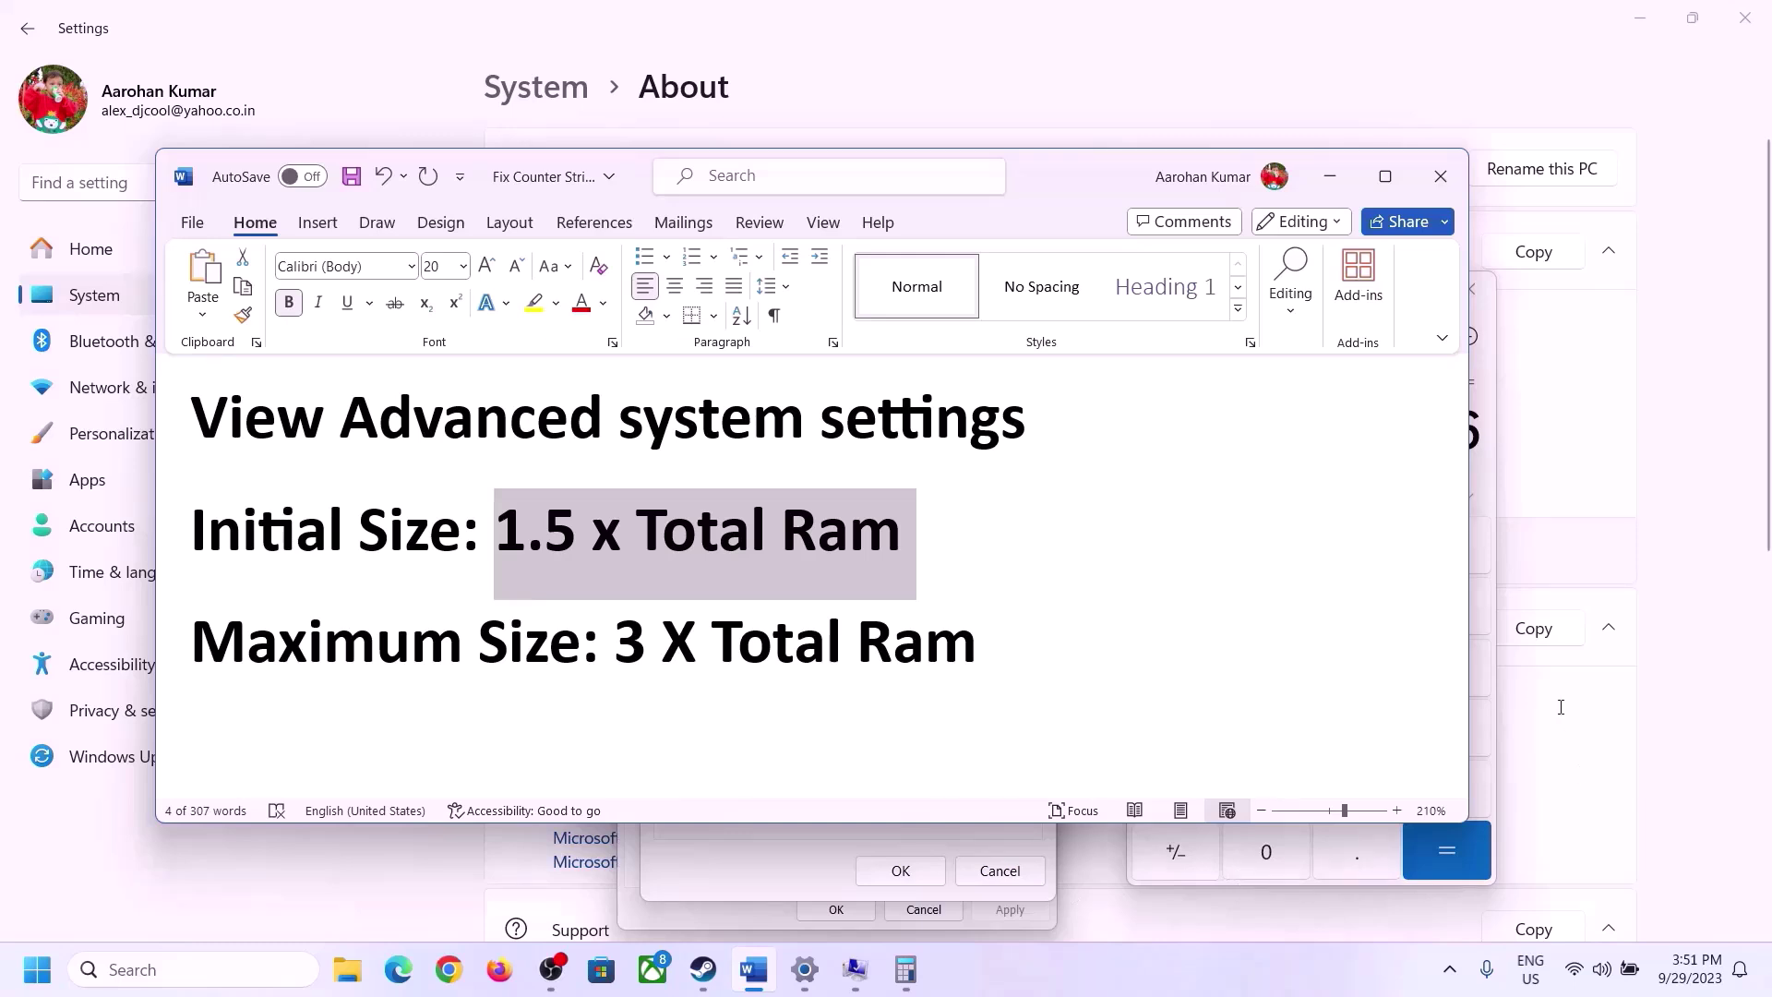
click(1491, 493)
click(1371, 547)
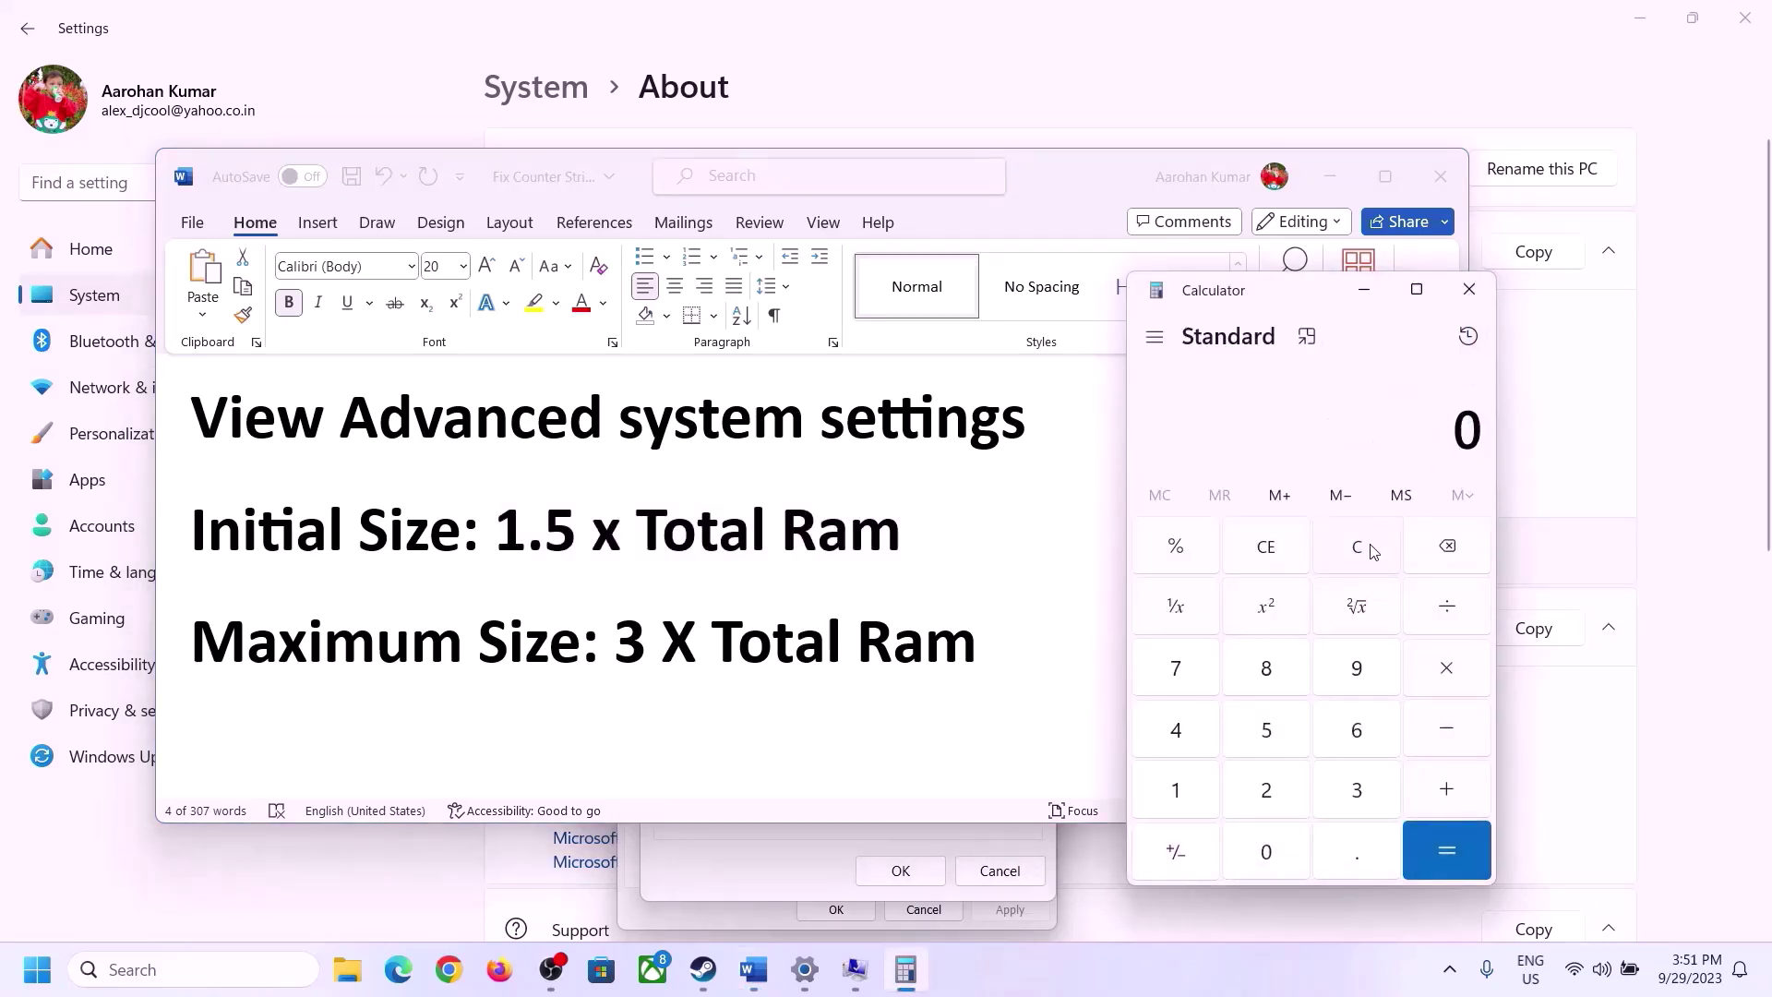
click(805, 969)
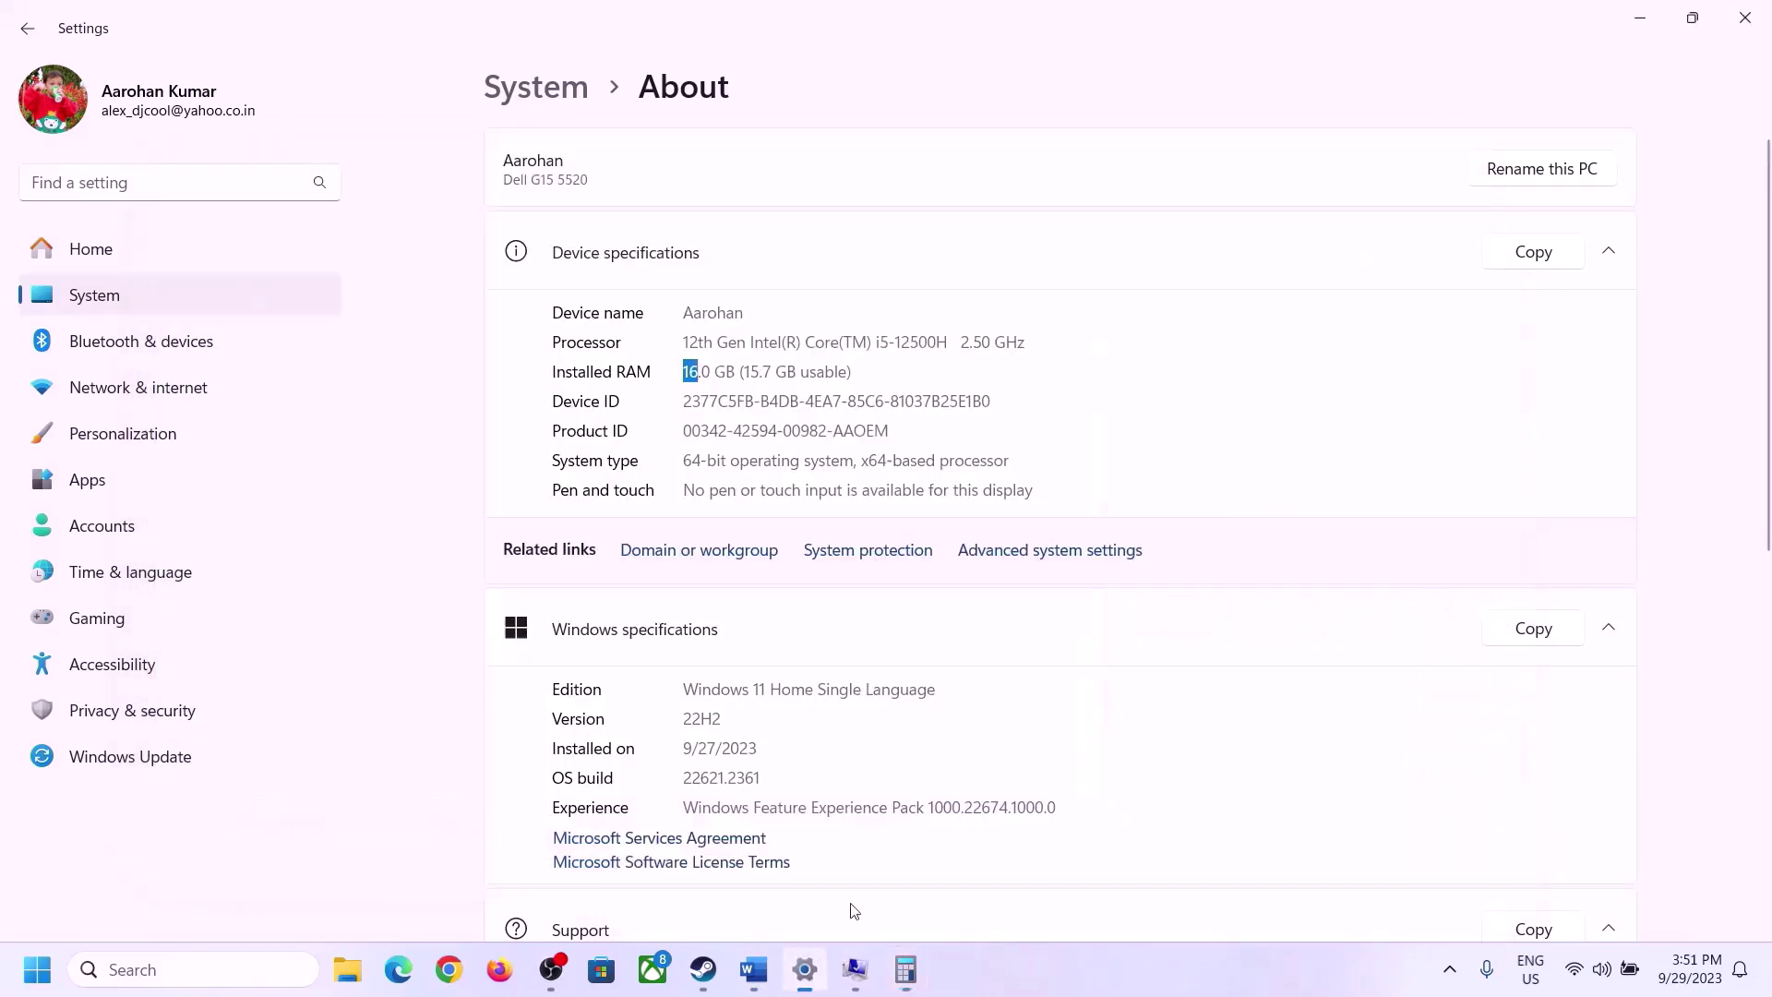
click(905, 969)
click(1194, 782)
click(1351, 731)
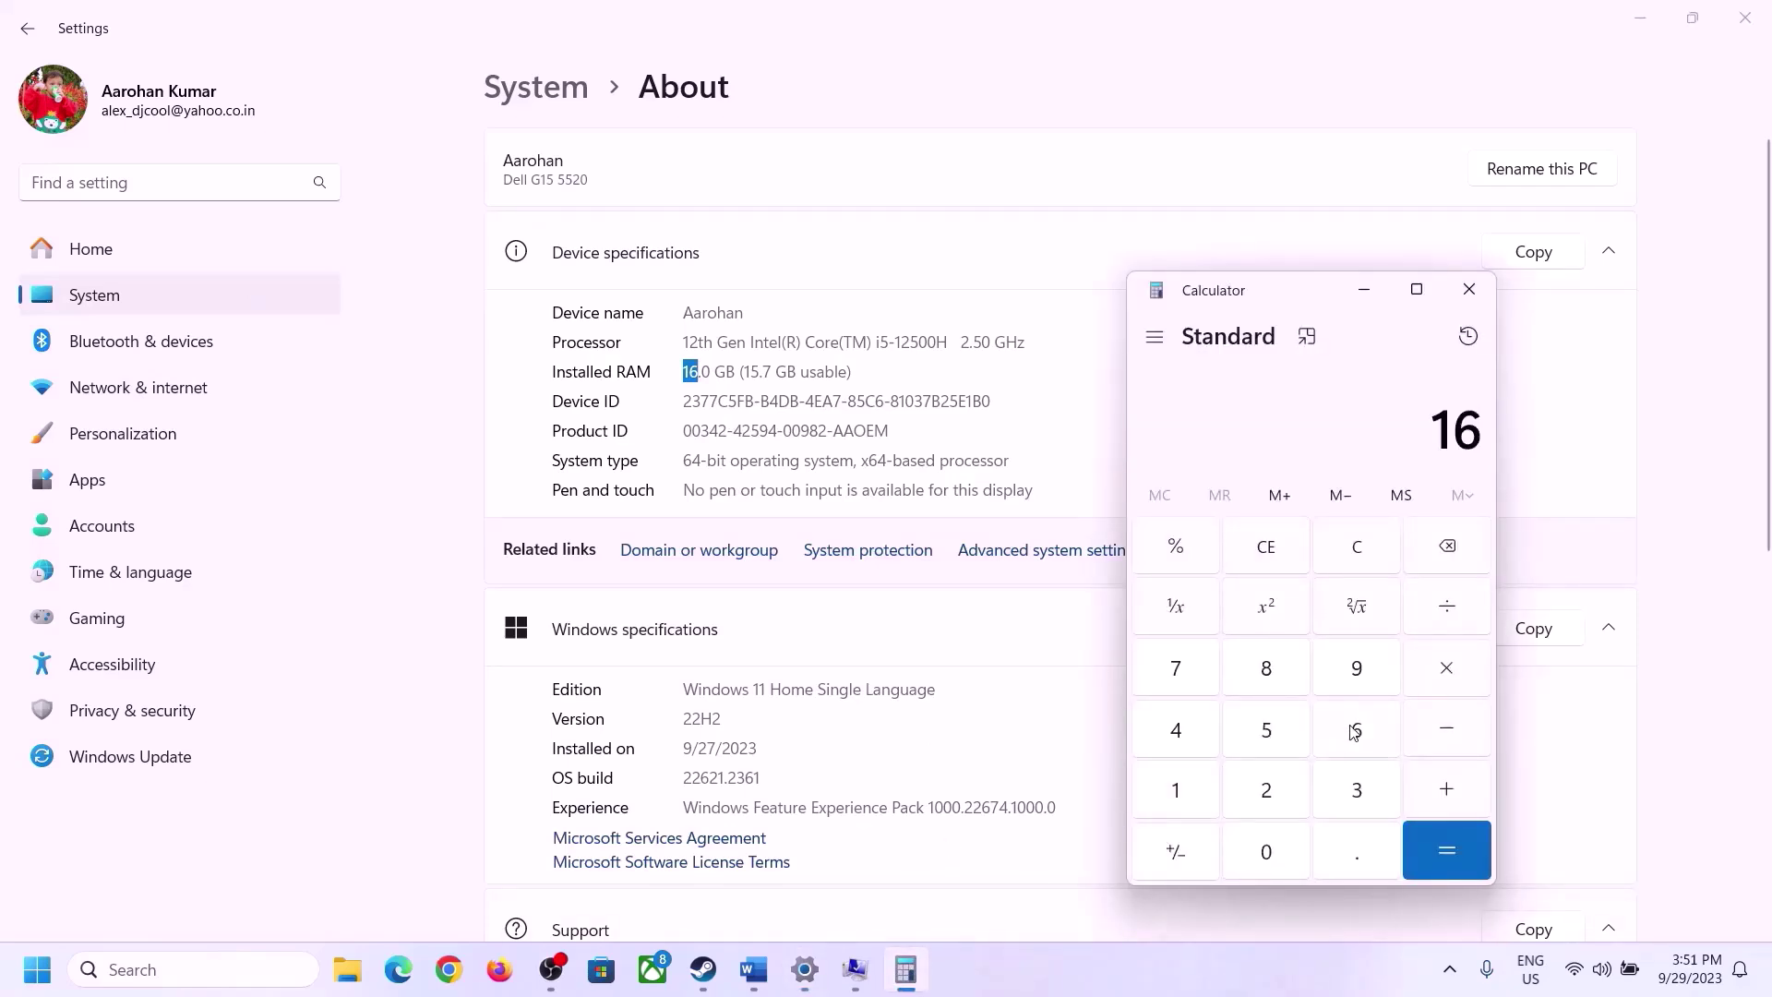
click(1441, 671)
click(1187, 783)
click(1251, 846)
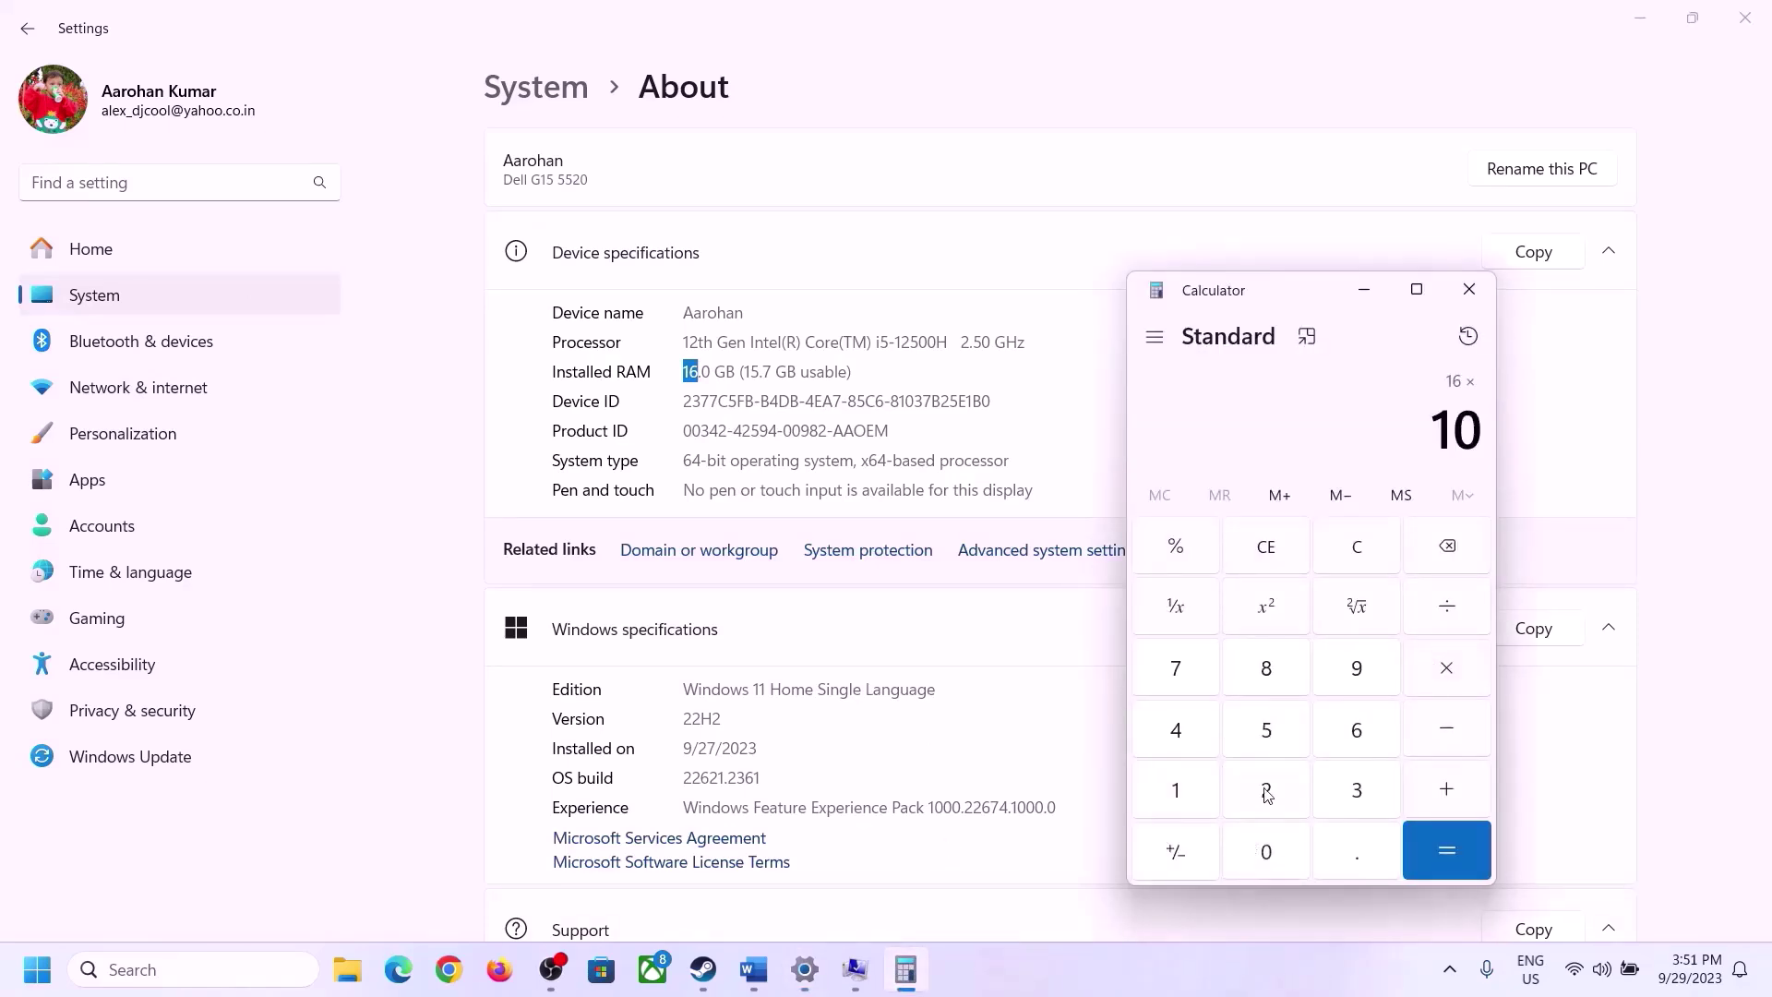
click(1268, 791)
click(1177, 734)
click(1434, 866)
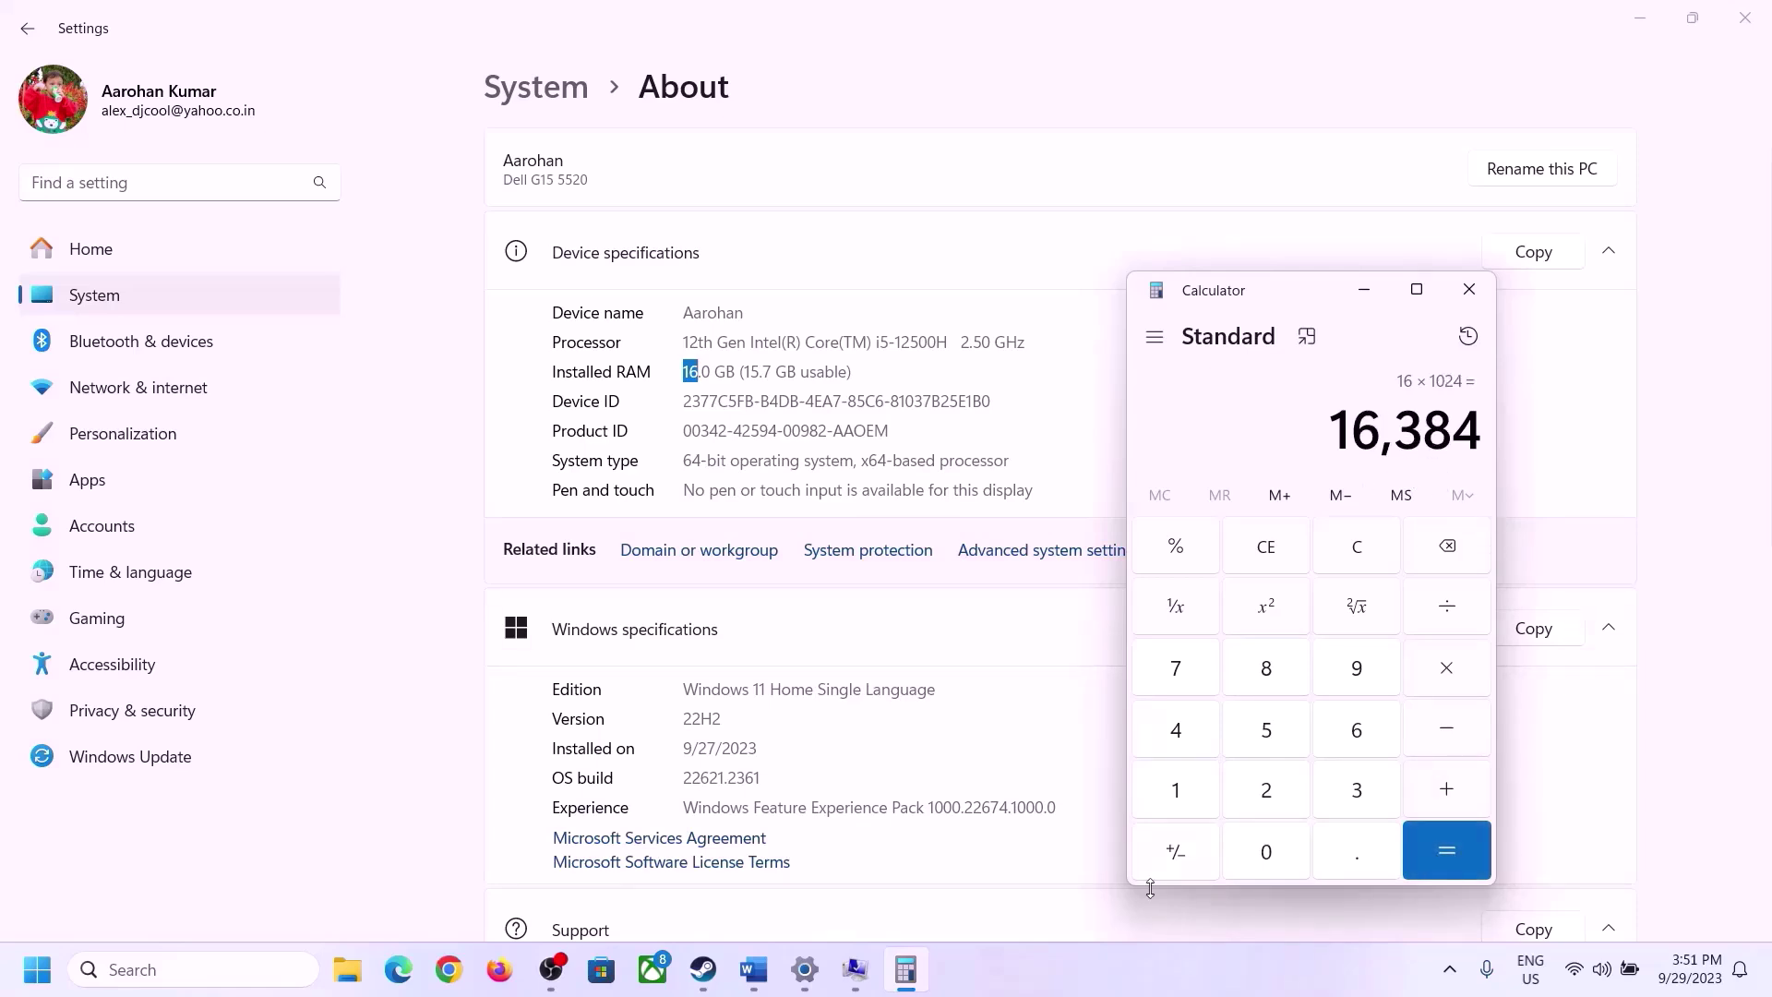
Check the maximum size rule in the Word notes, then multiply the RAM size in megabytes by 3 in Calculator
click(753, 969)
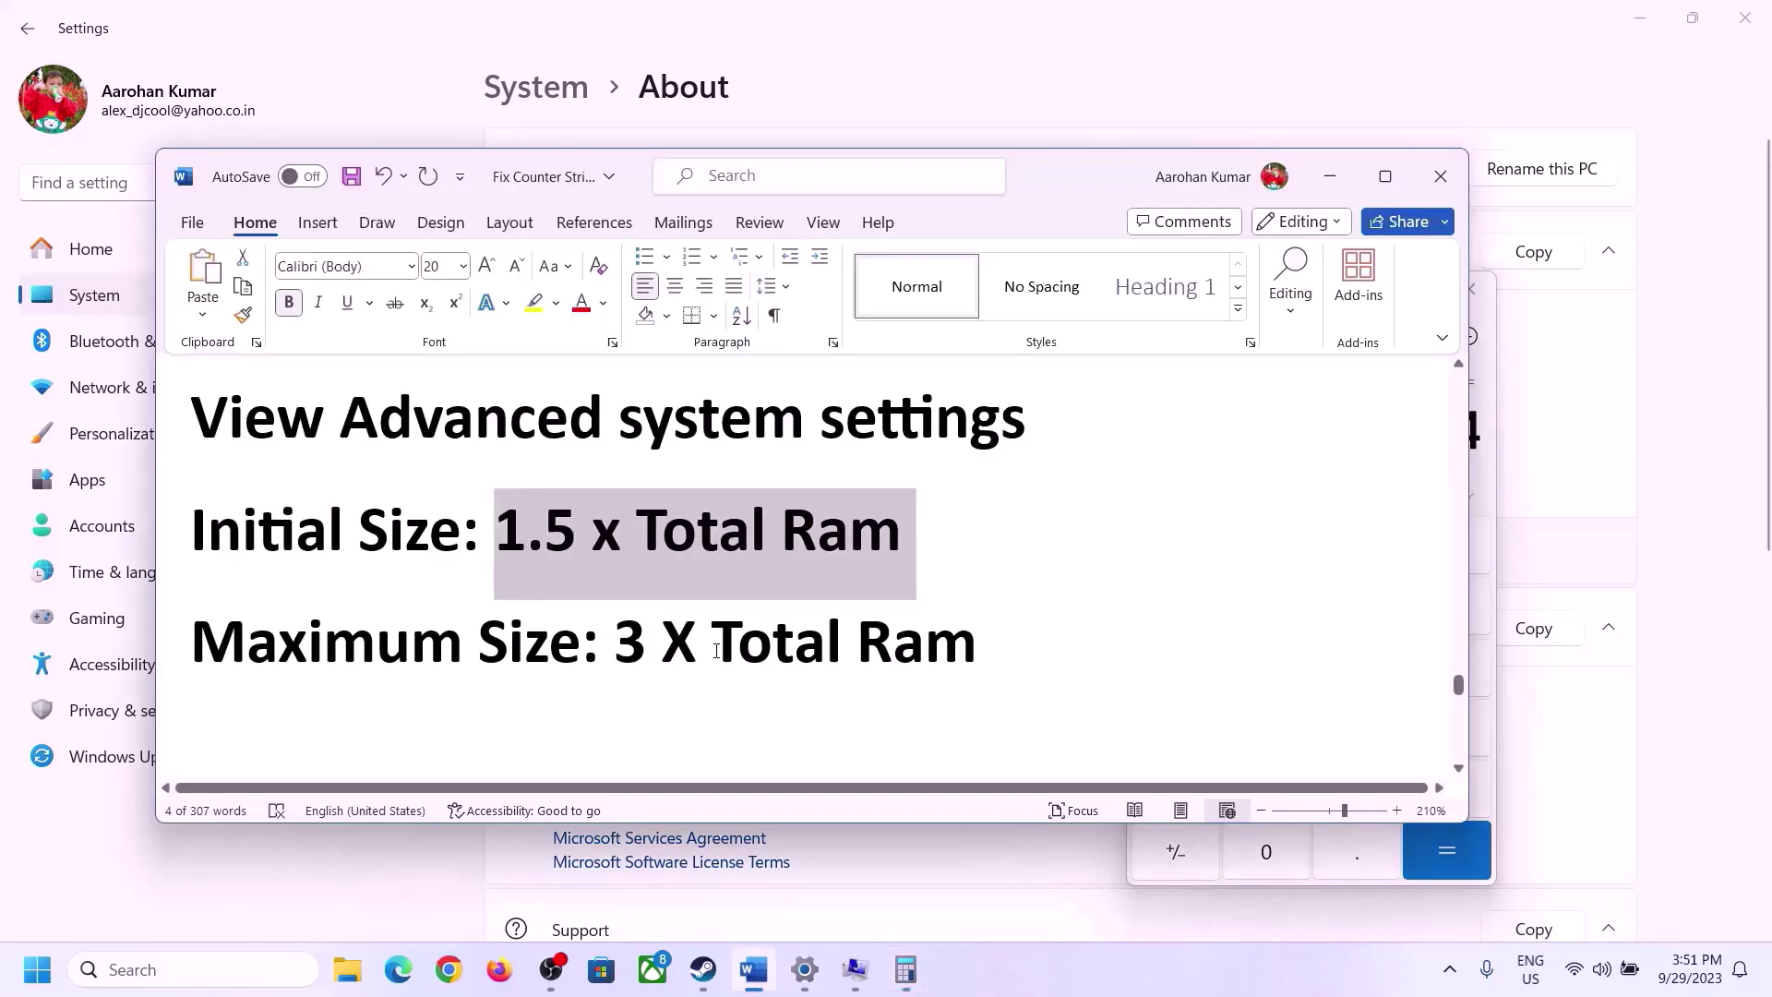
click(906, 969)
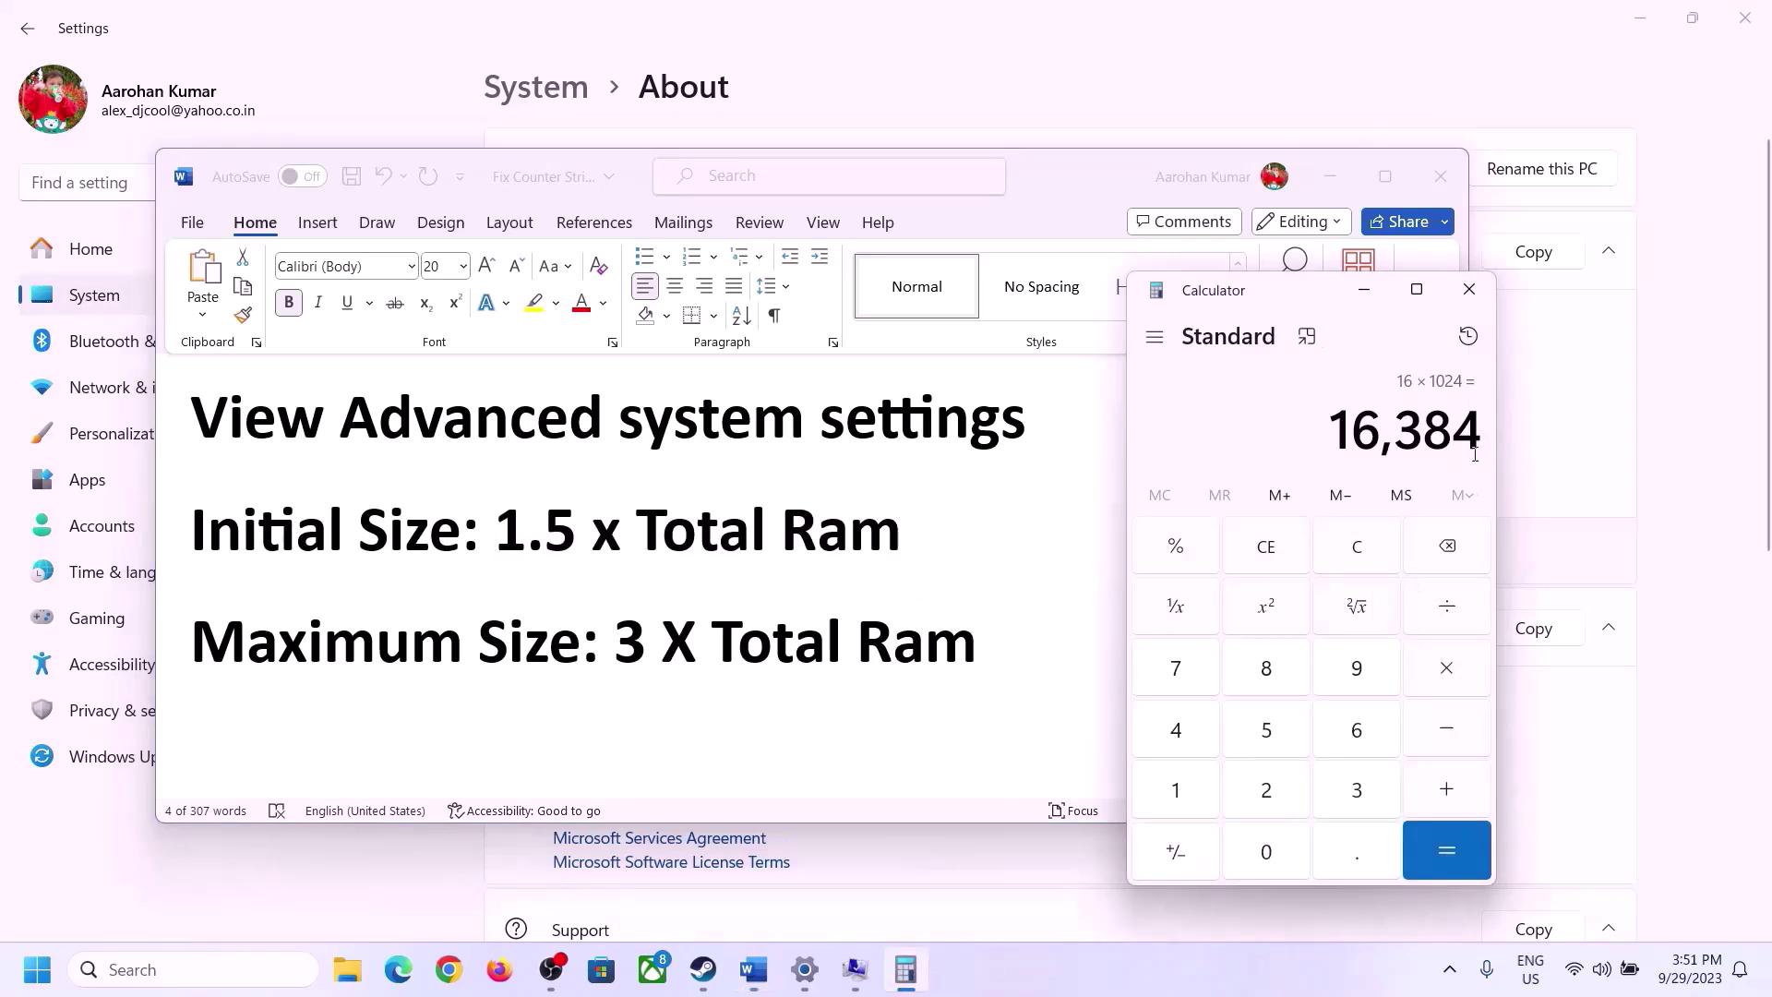
click(1446, 669)
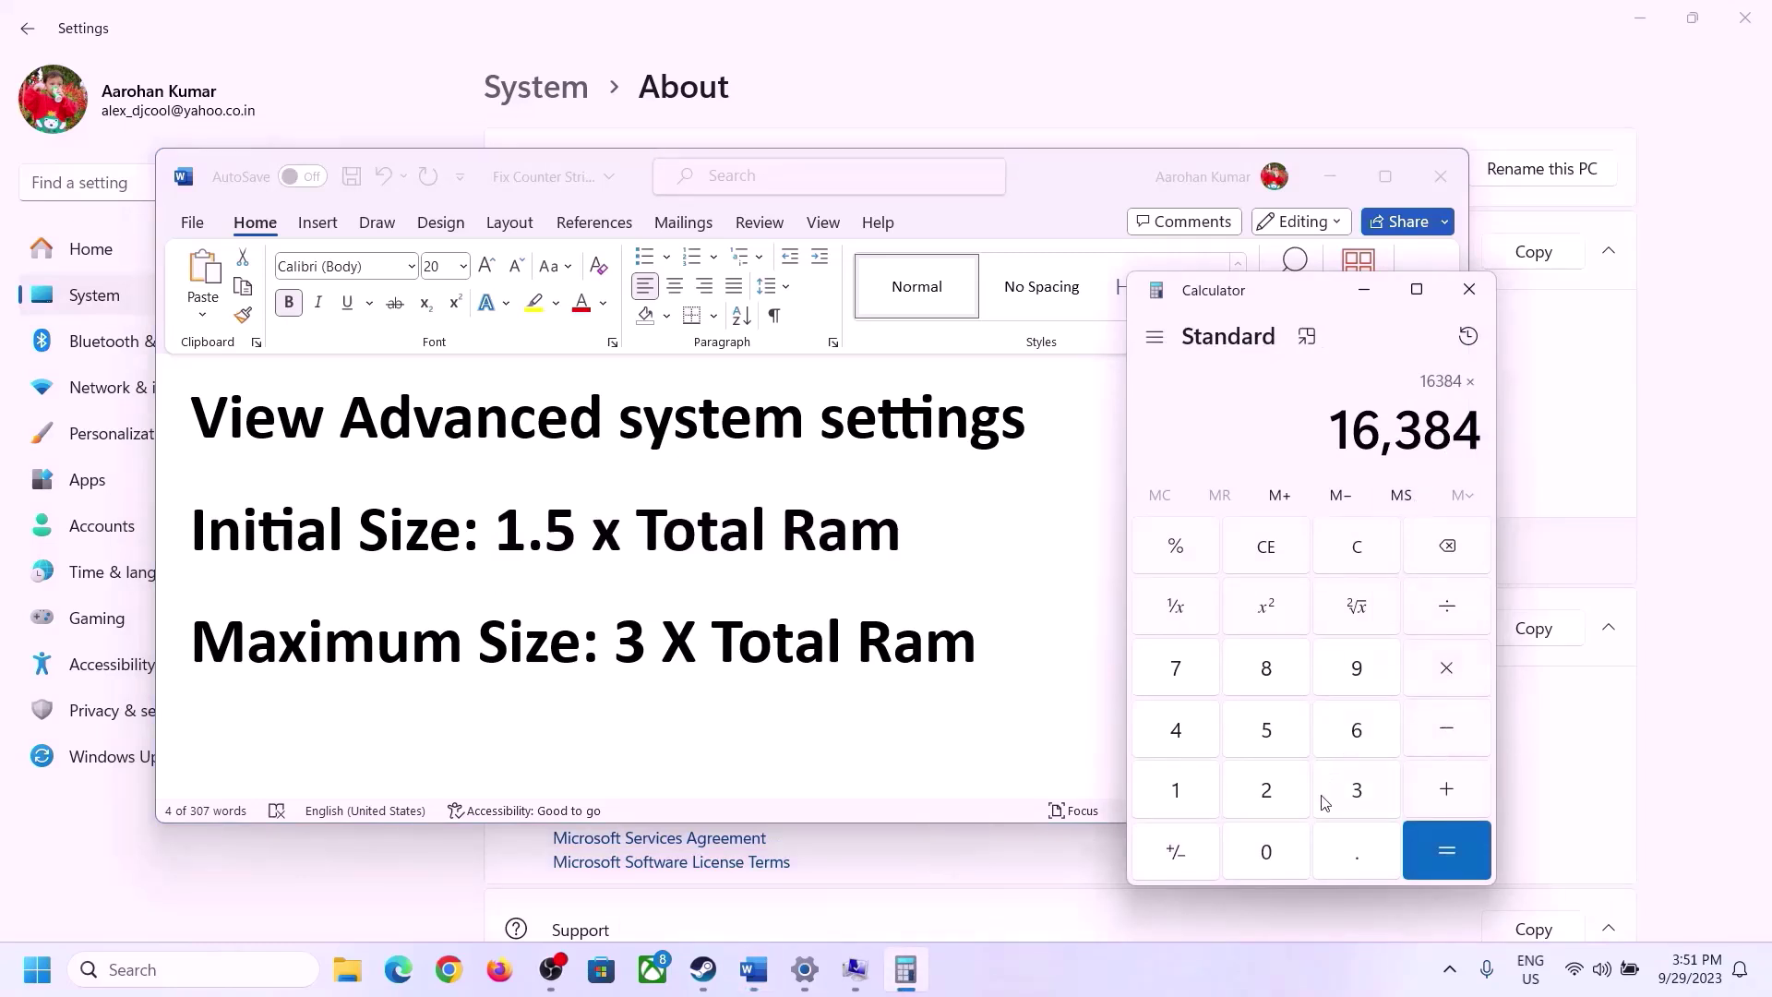
click(1354, 791)
click(1471, 852)
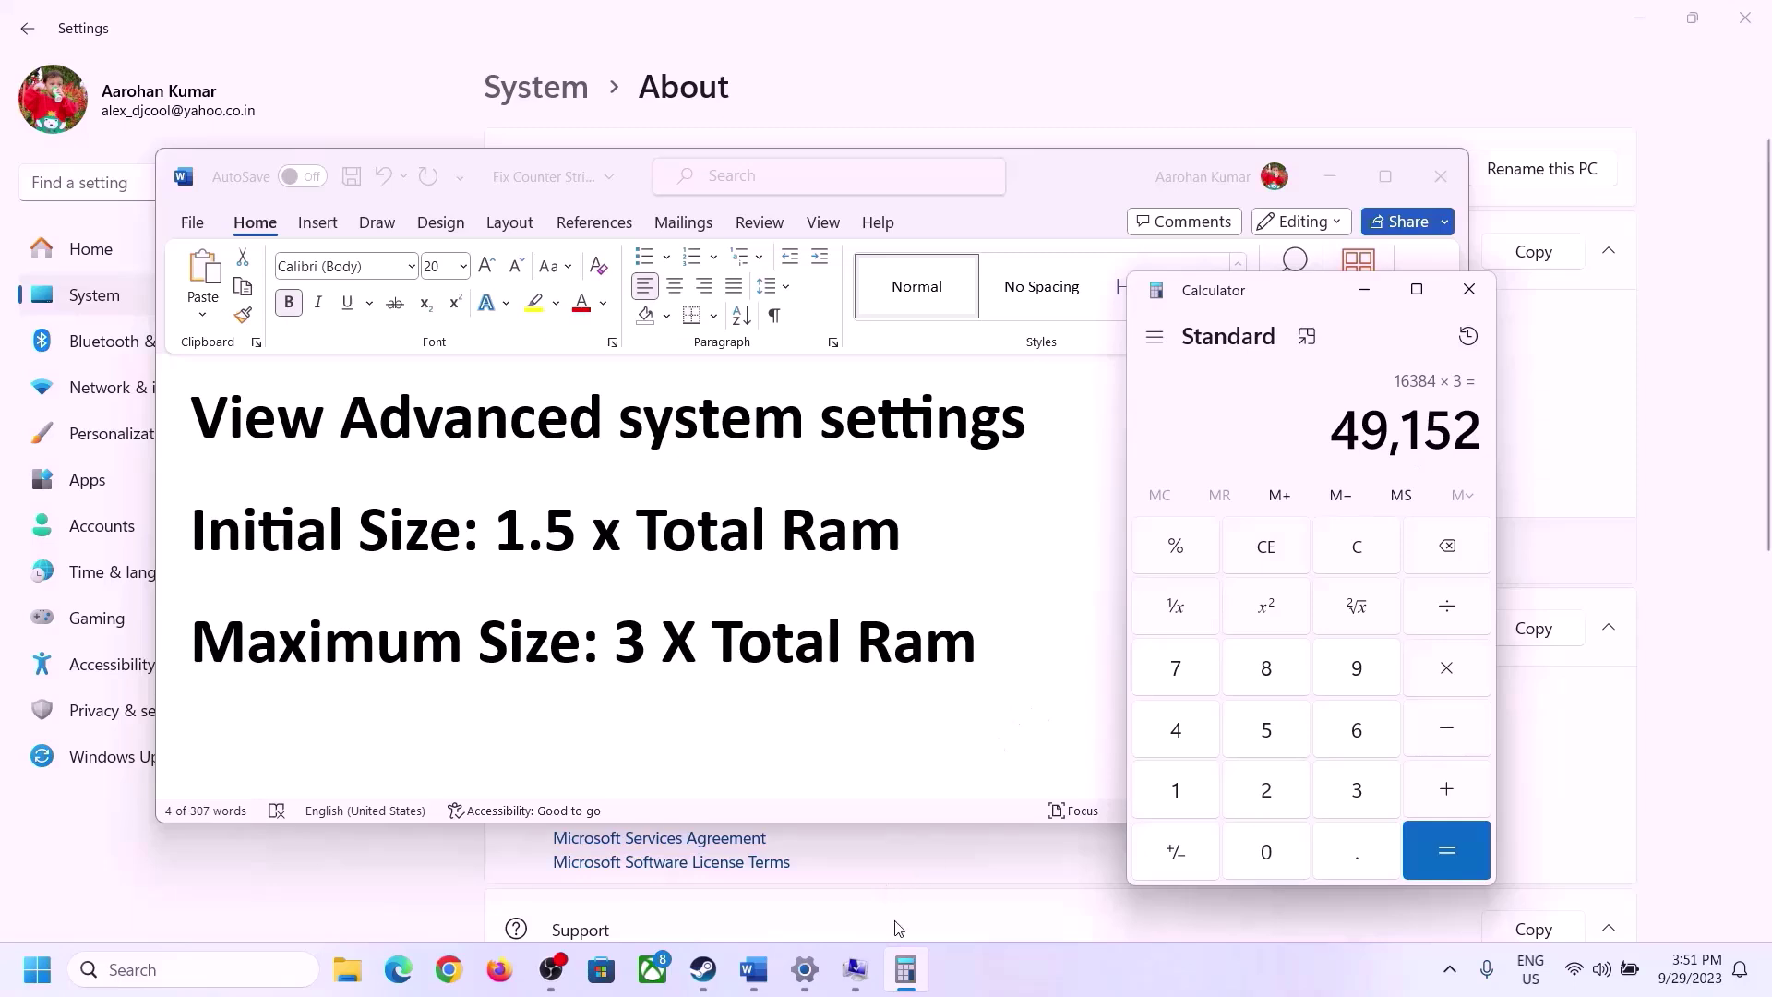
Set the custom maximum size of drive C:'s paging file to 49152 MB in the Virtual Memory dialog and confirm the dialog
click(855, 969)
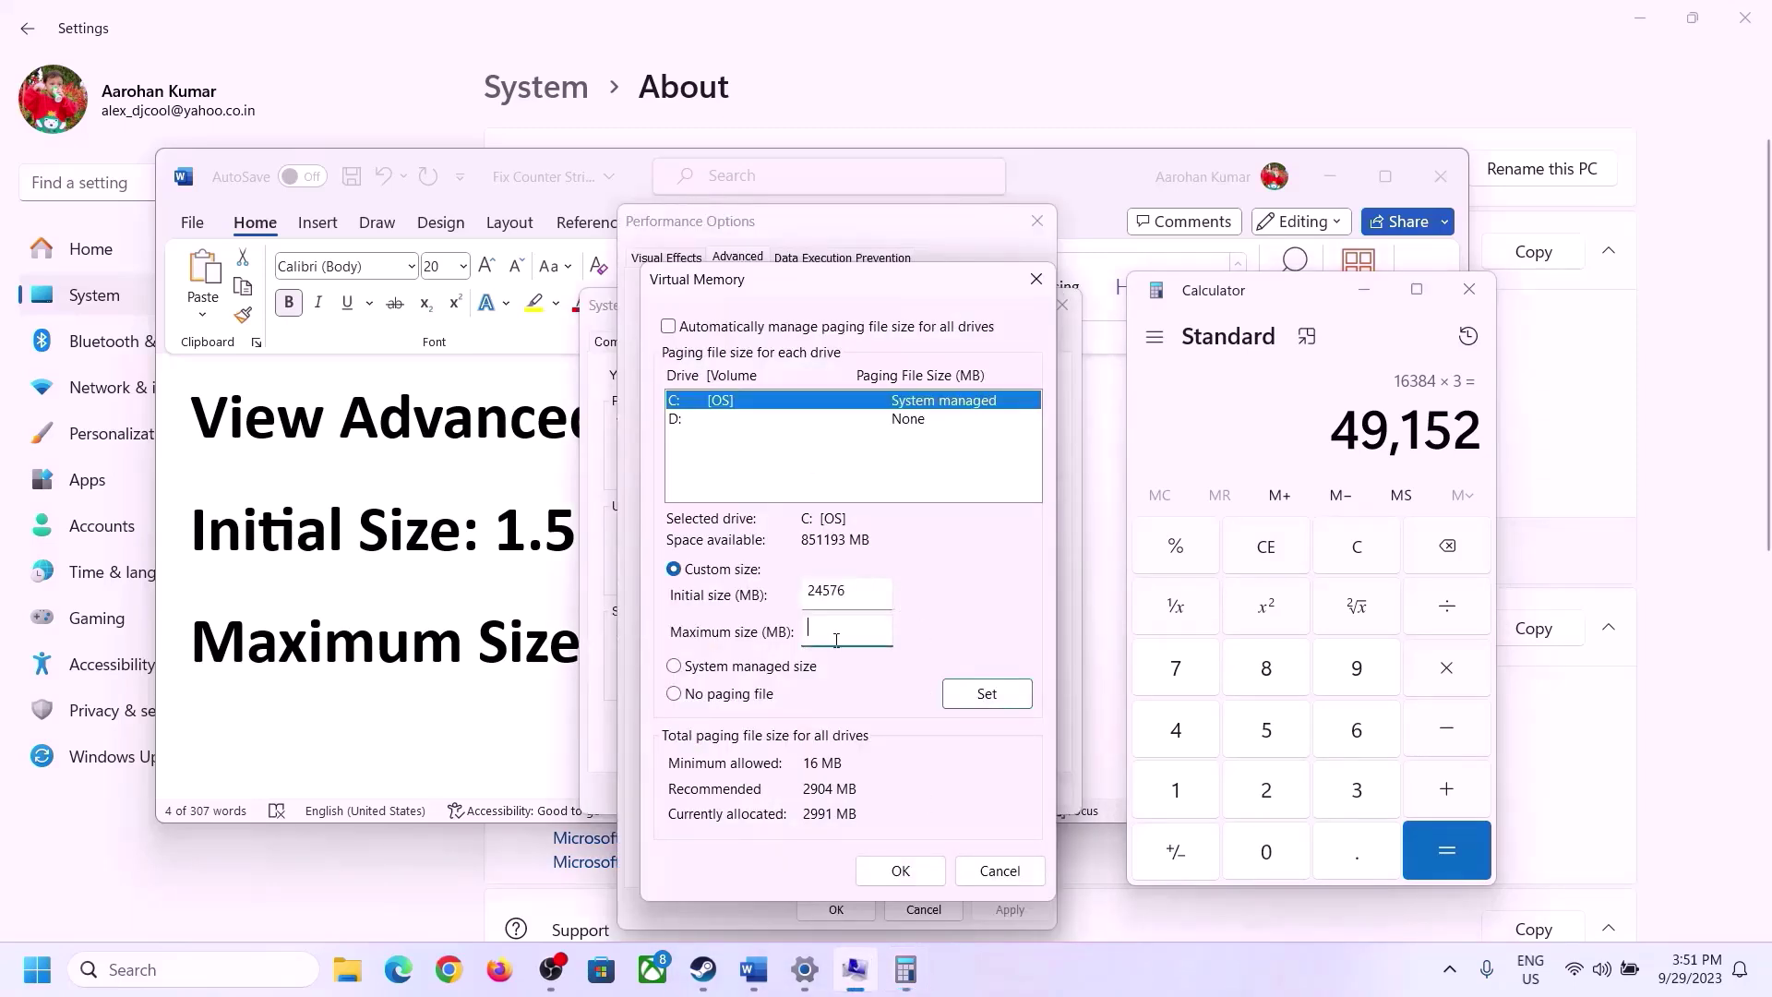
text(49152)
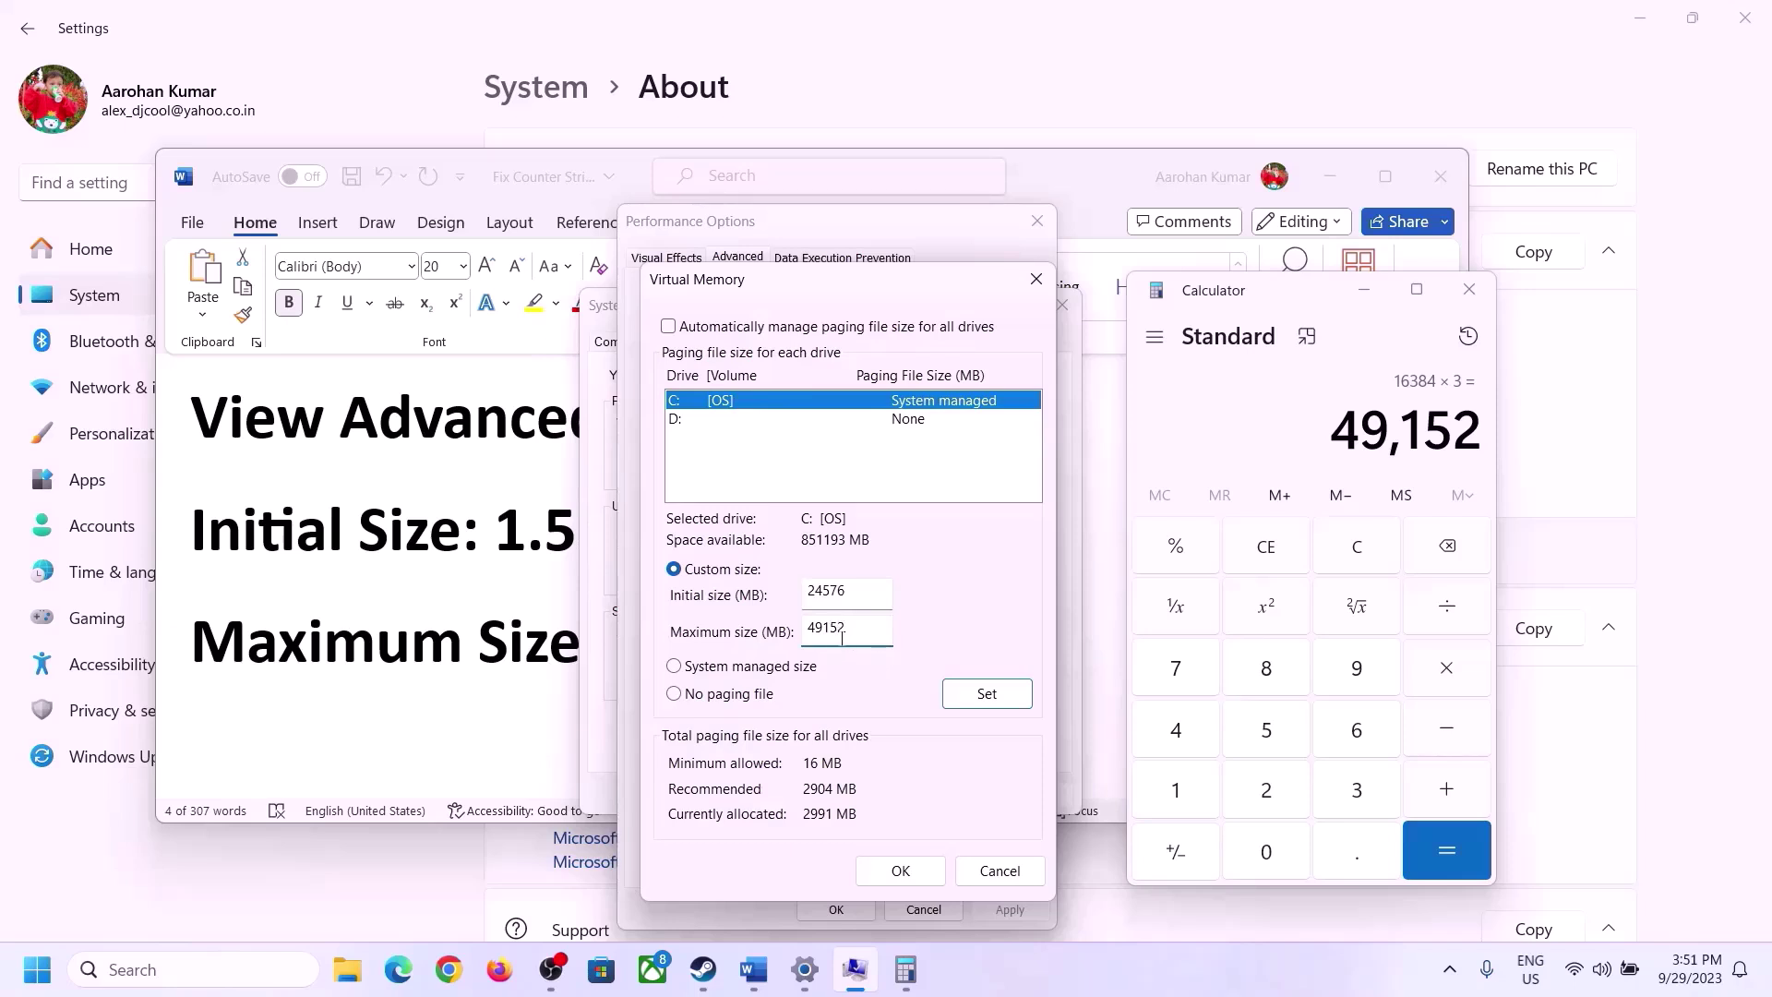
click(986, 695)
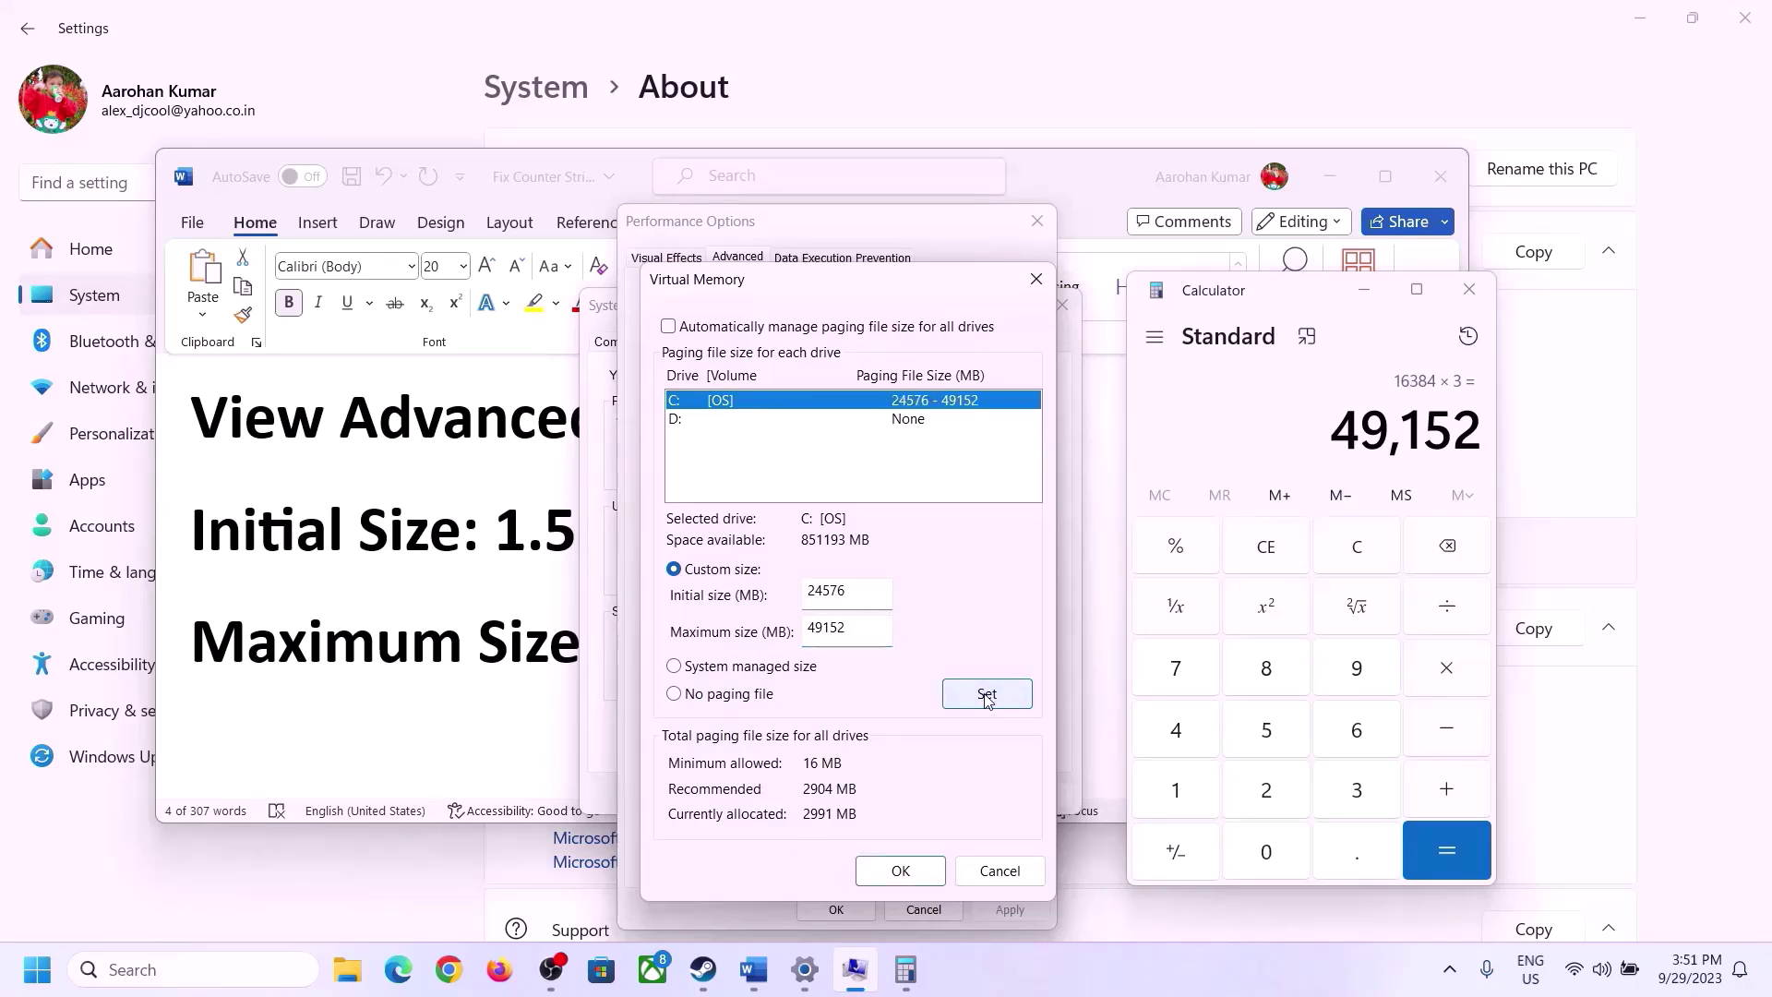
click(900, 871)
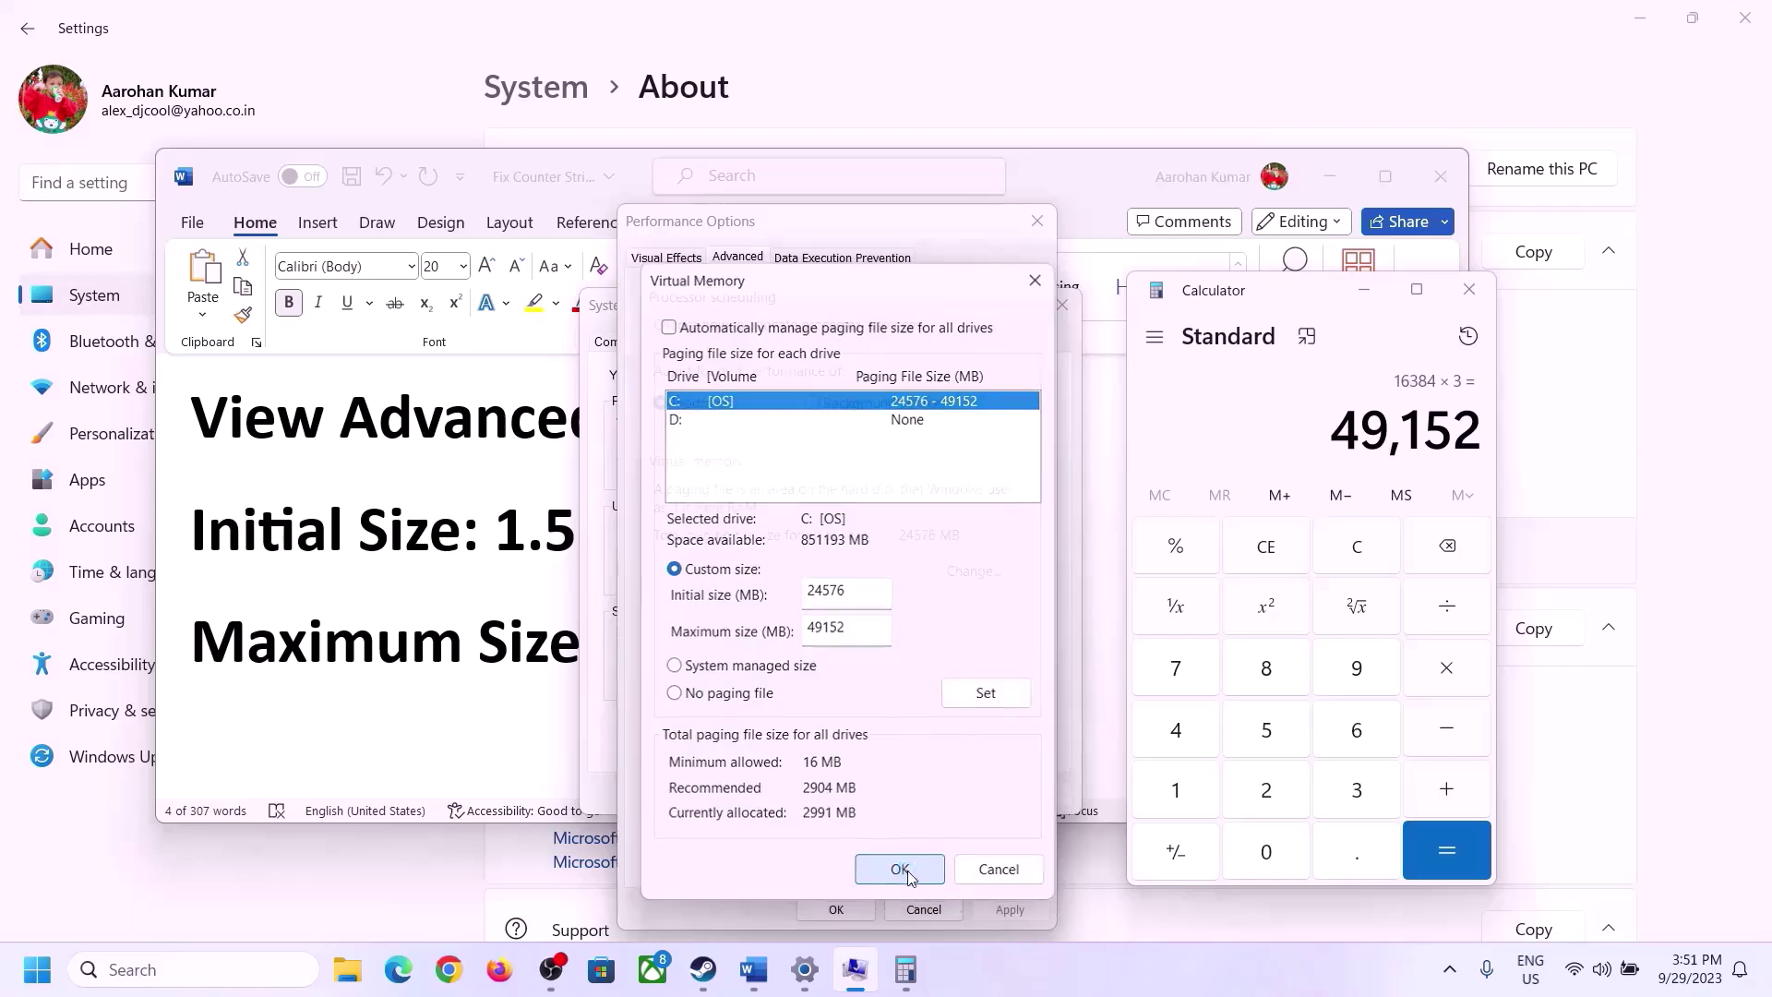
Accept the changes in Performance Options and System Properties, and dismiss the restart prompt without restarting
click(1097, 567)
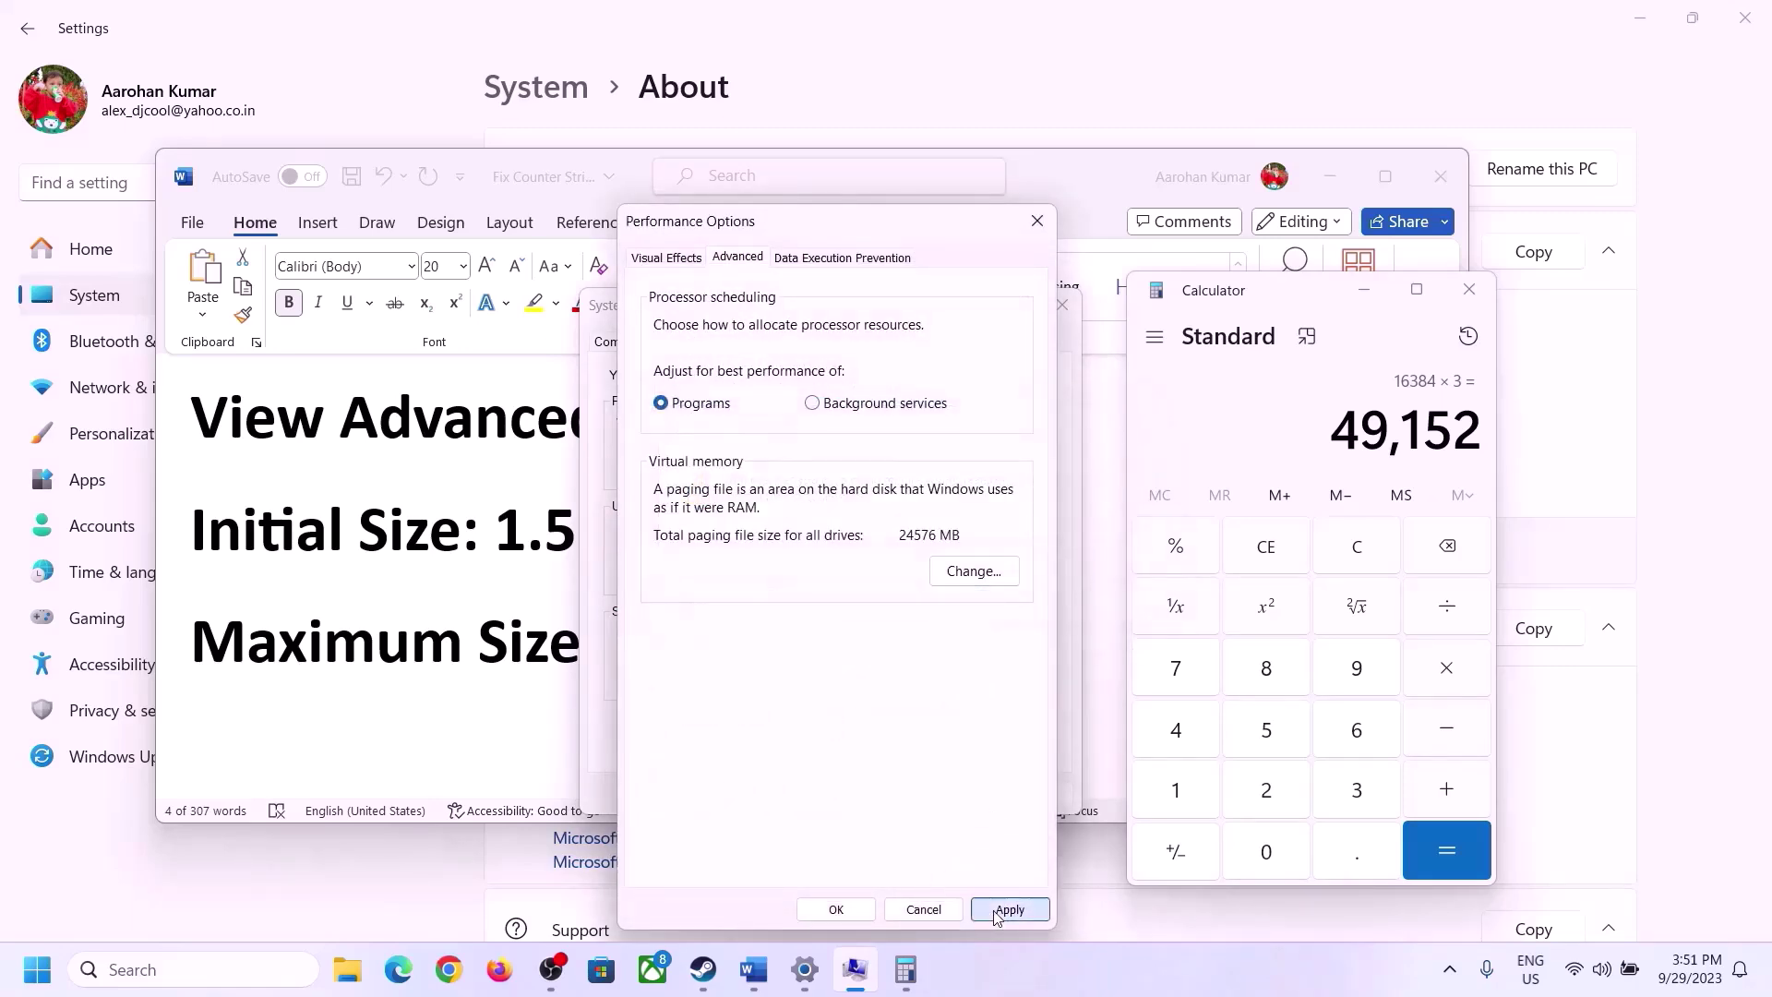
click(852, 911)
click(835, 792)
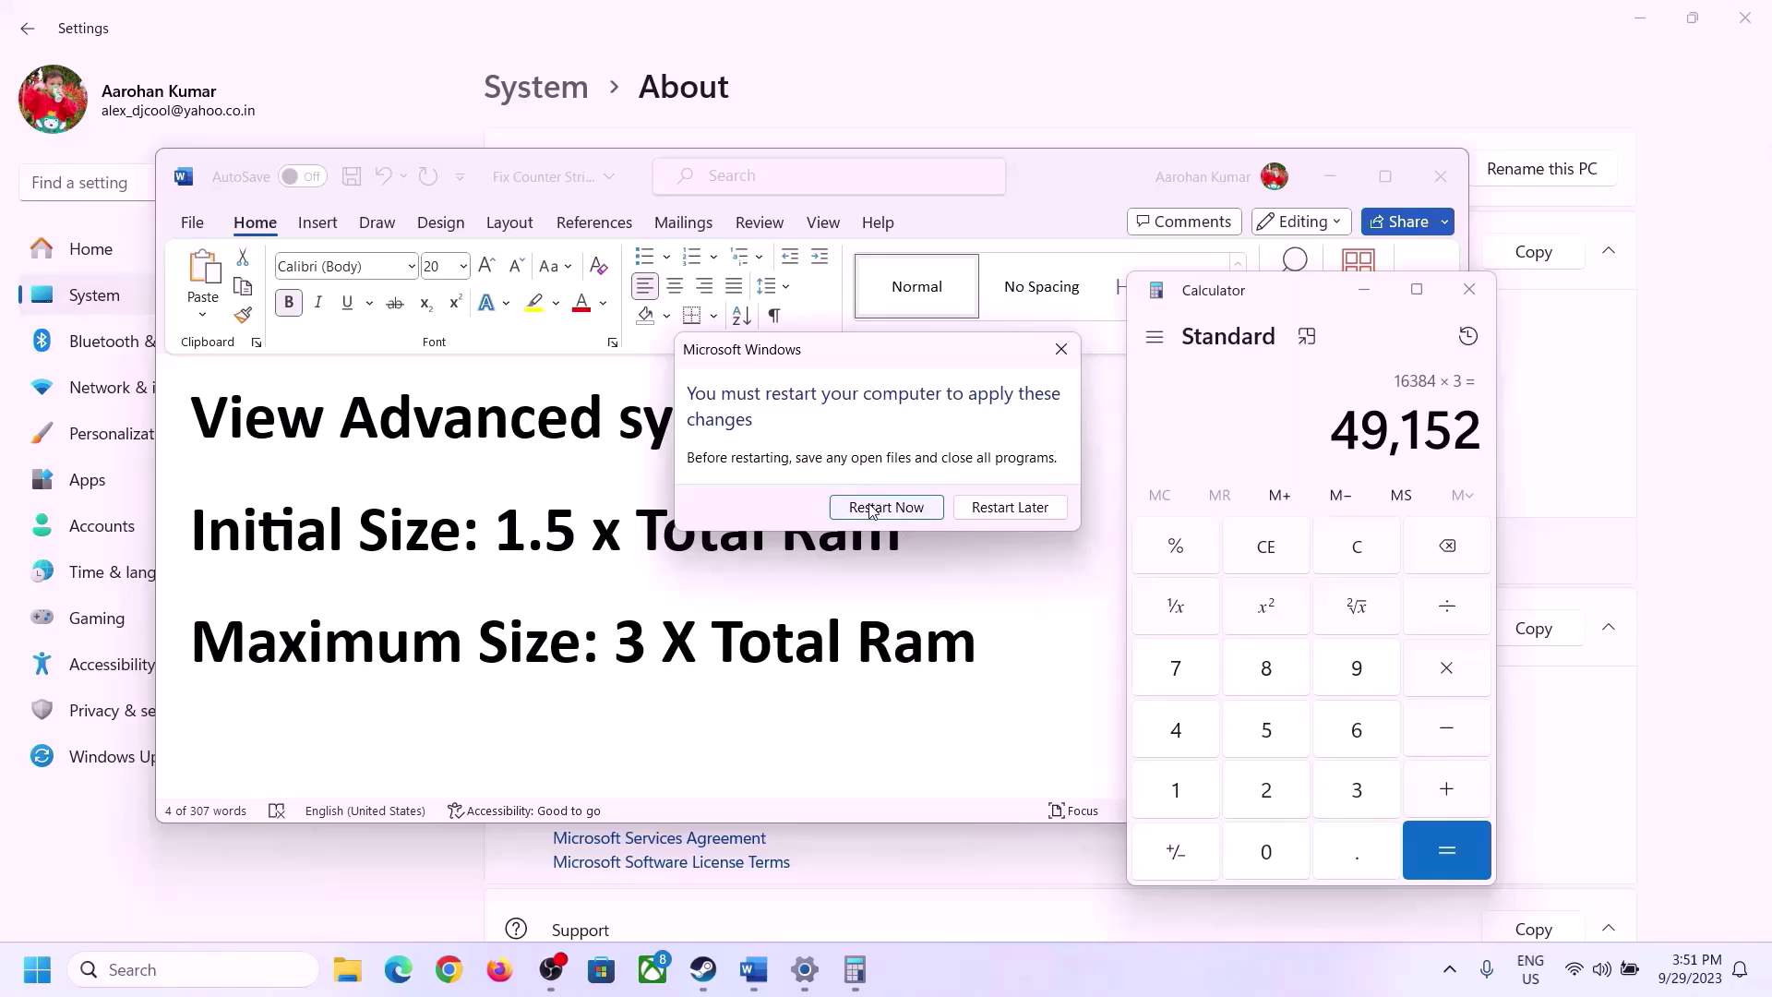
click(1061, 349)
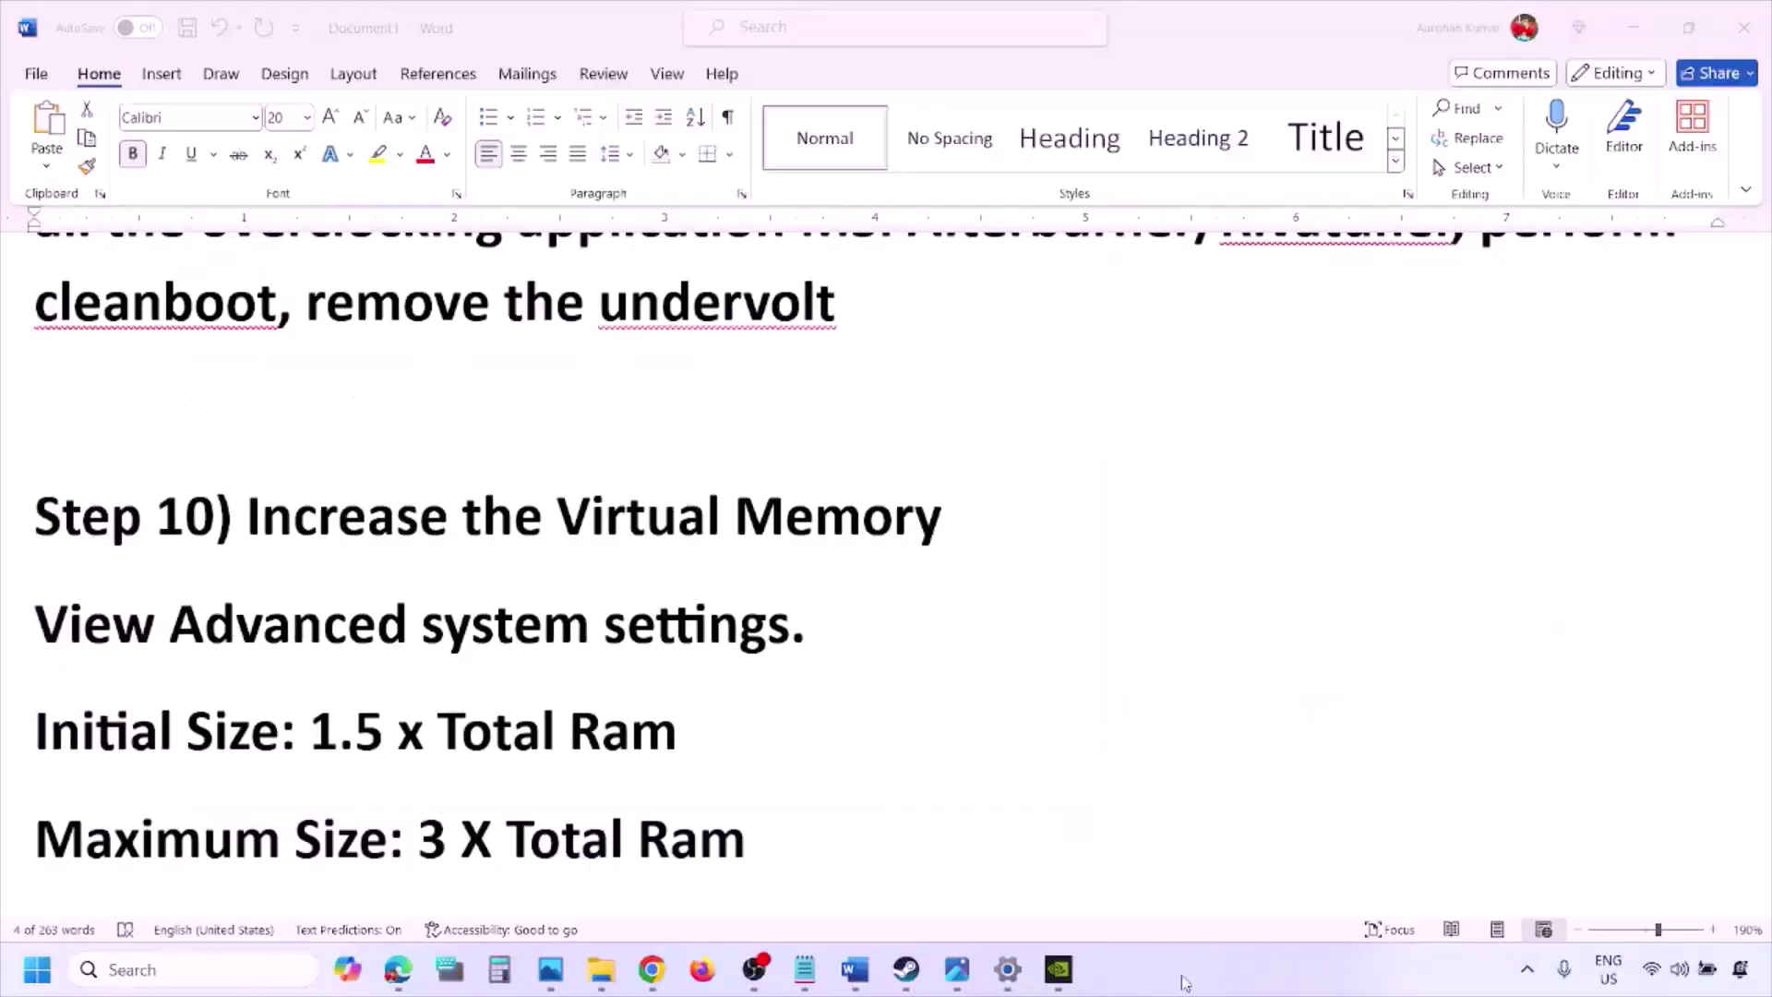
Review the Step 11 instruction on updating the BIOS in the Word troubleshooting notes
scroll(613, 661, down, 4)
click(263, 675)
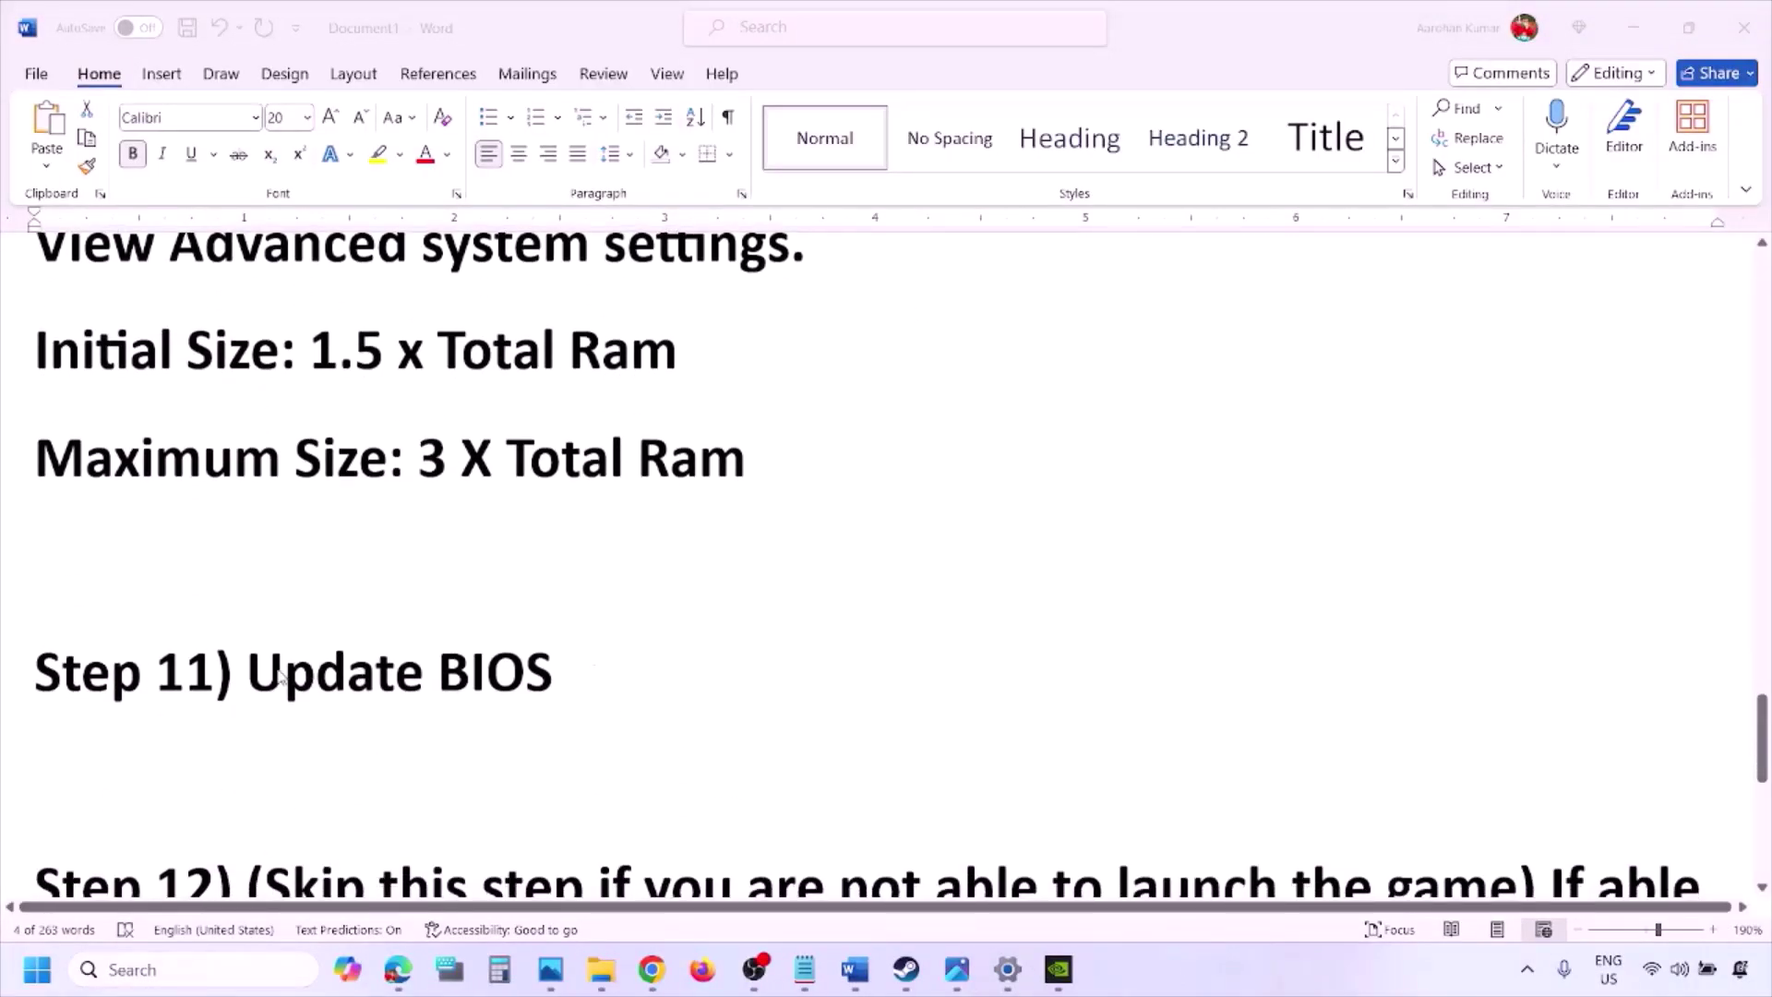
drag(247, 674, 590, 661)
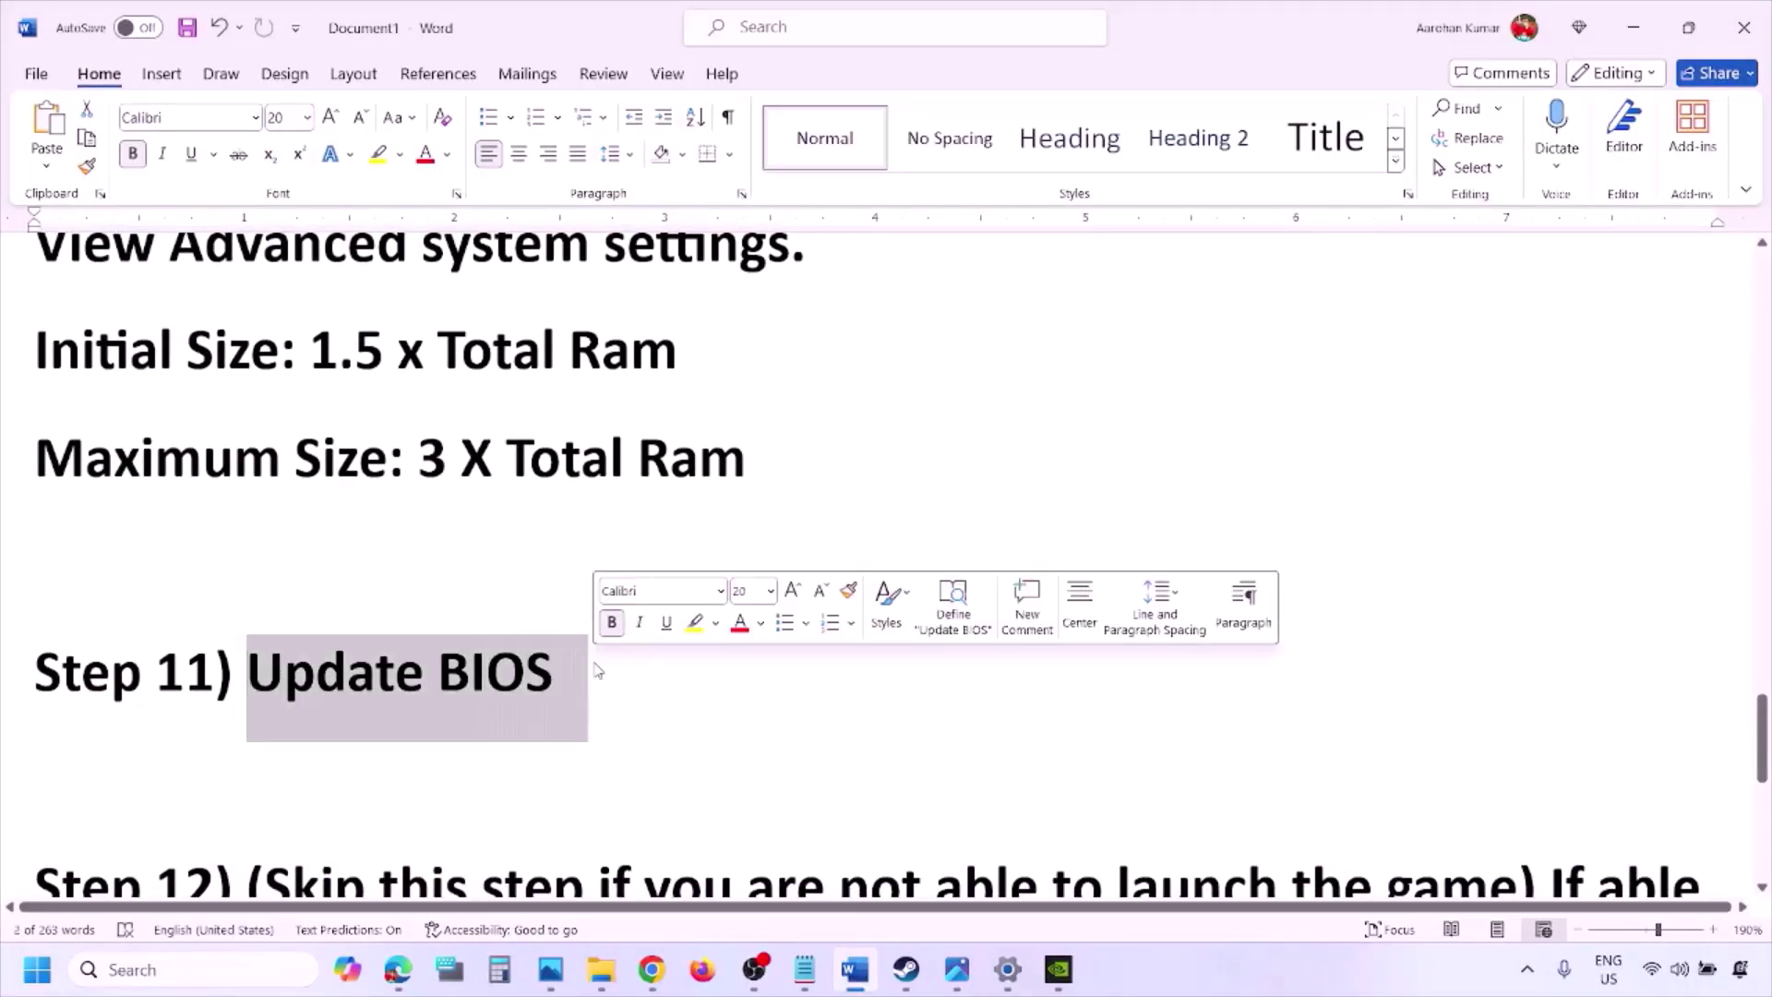
click(597, 670)
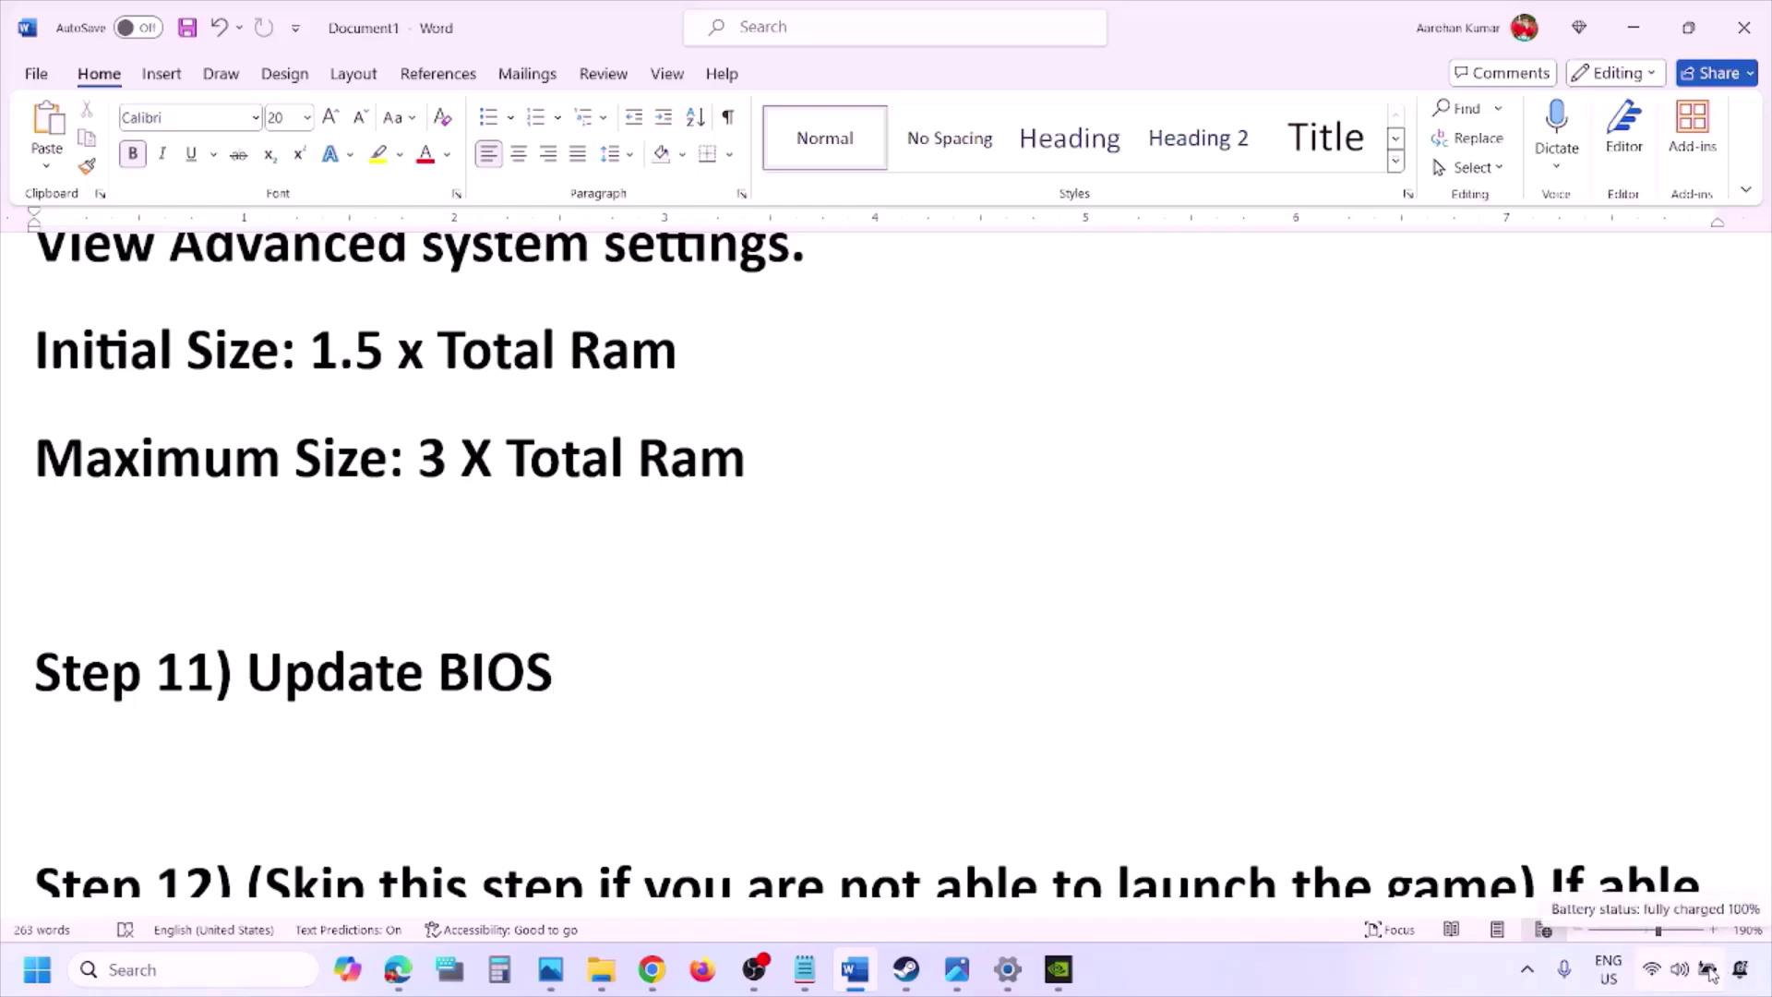
click(1386, 971)
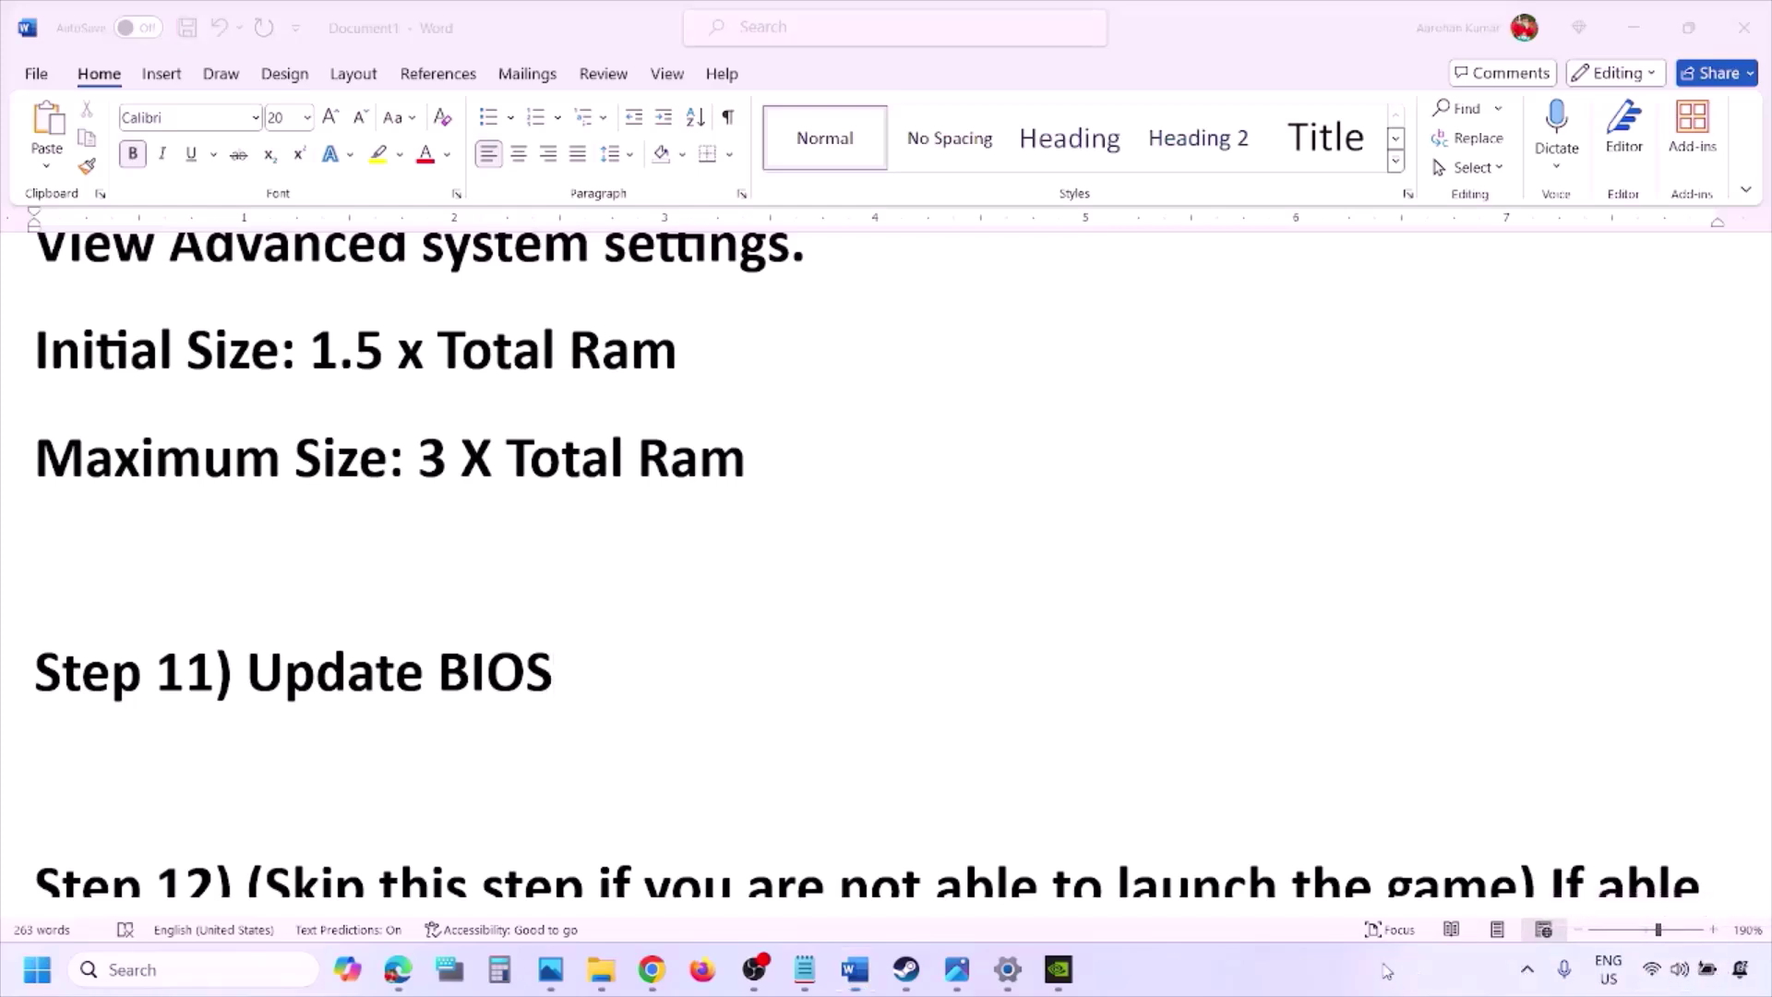
Read Step 12 of the Word notes on switching to windowed mode and lowering the game's video settings and graphics preset
scroll(773, 715, down, 3)
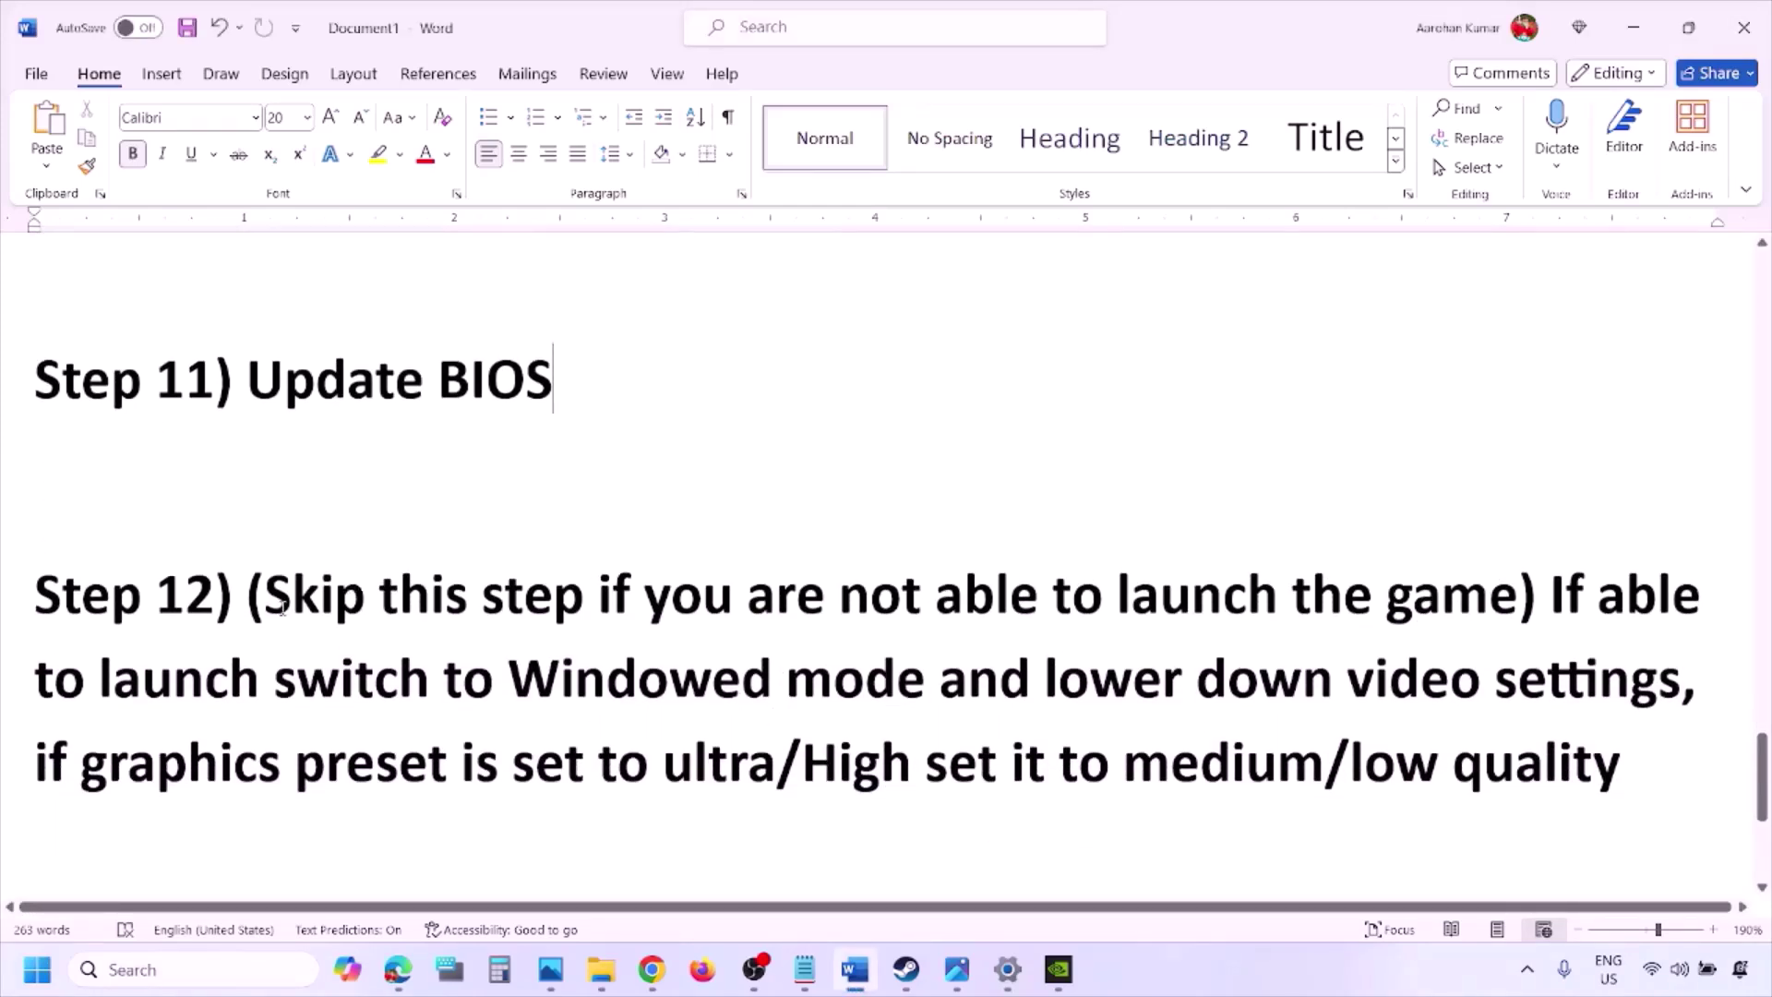
drag(268, 595, 1593, 701)
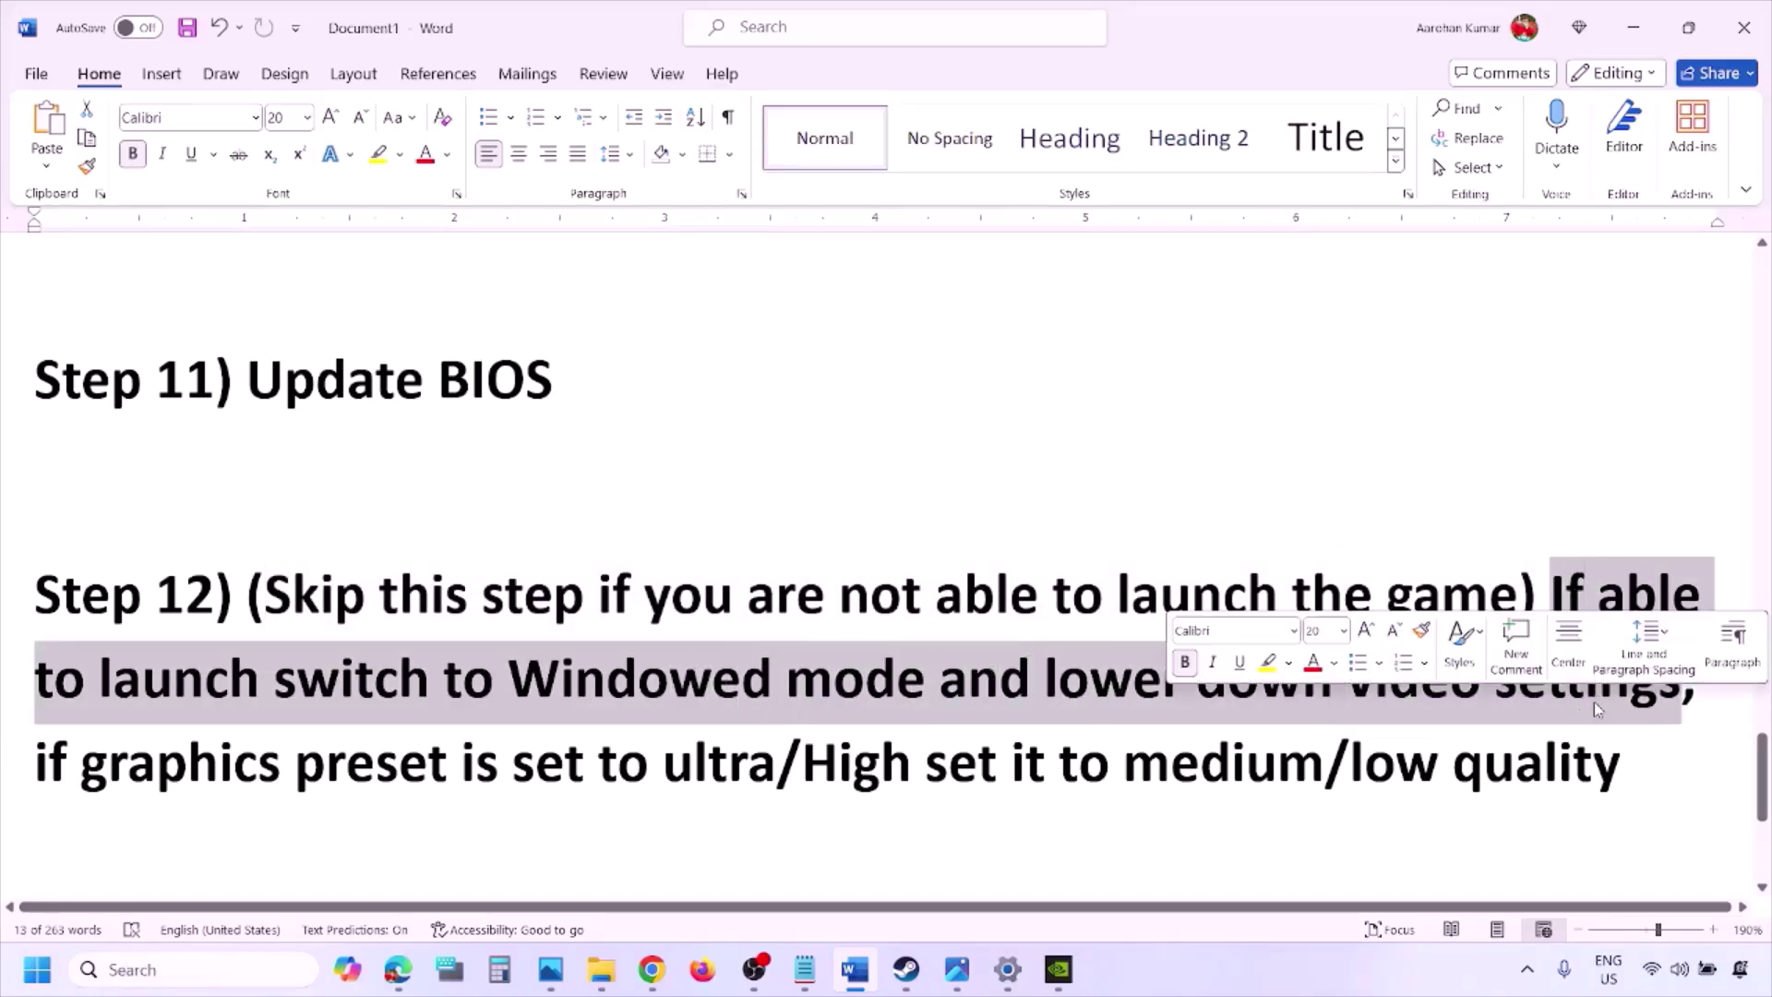
drag(97, 762, 966, 787)
click(1076, 780)
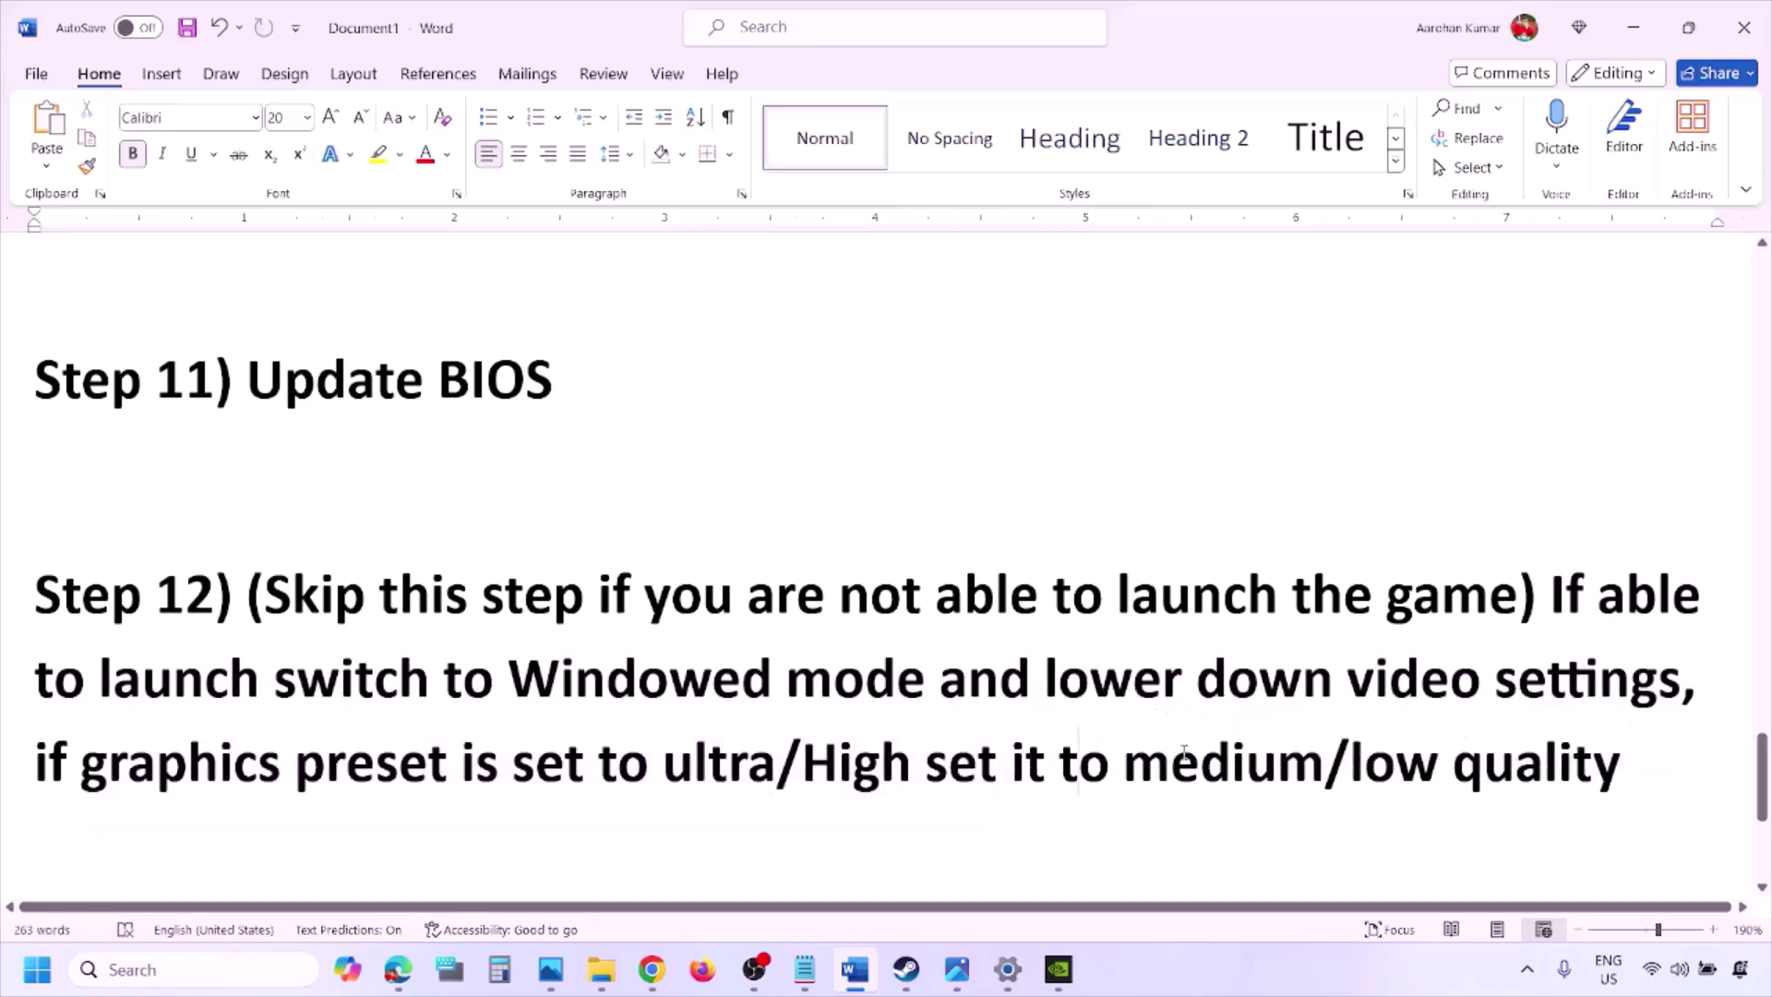
drag(1176, 752, 1620, 766)
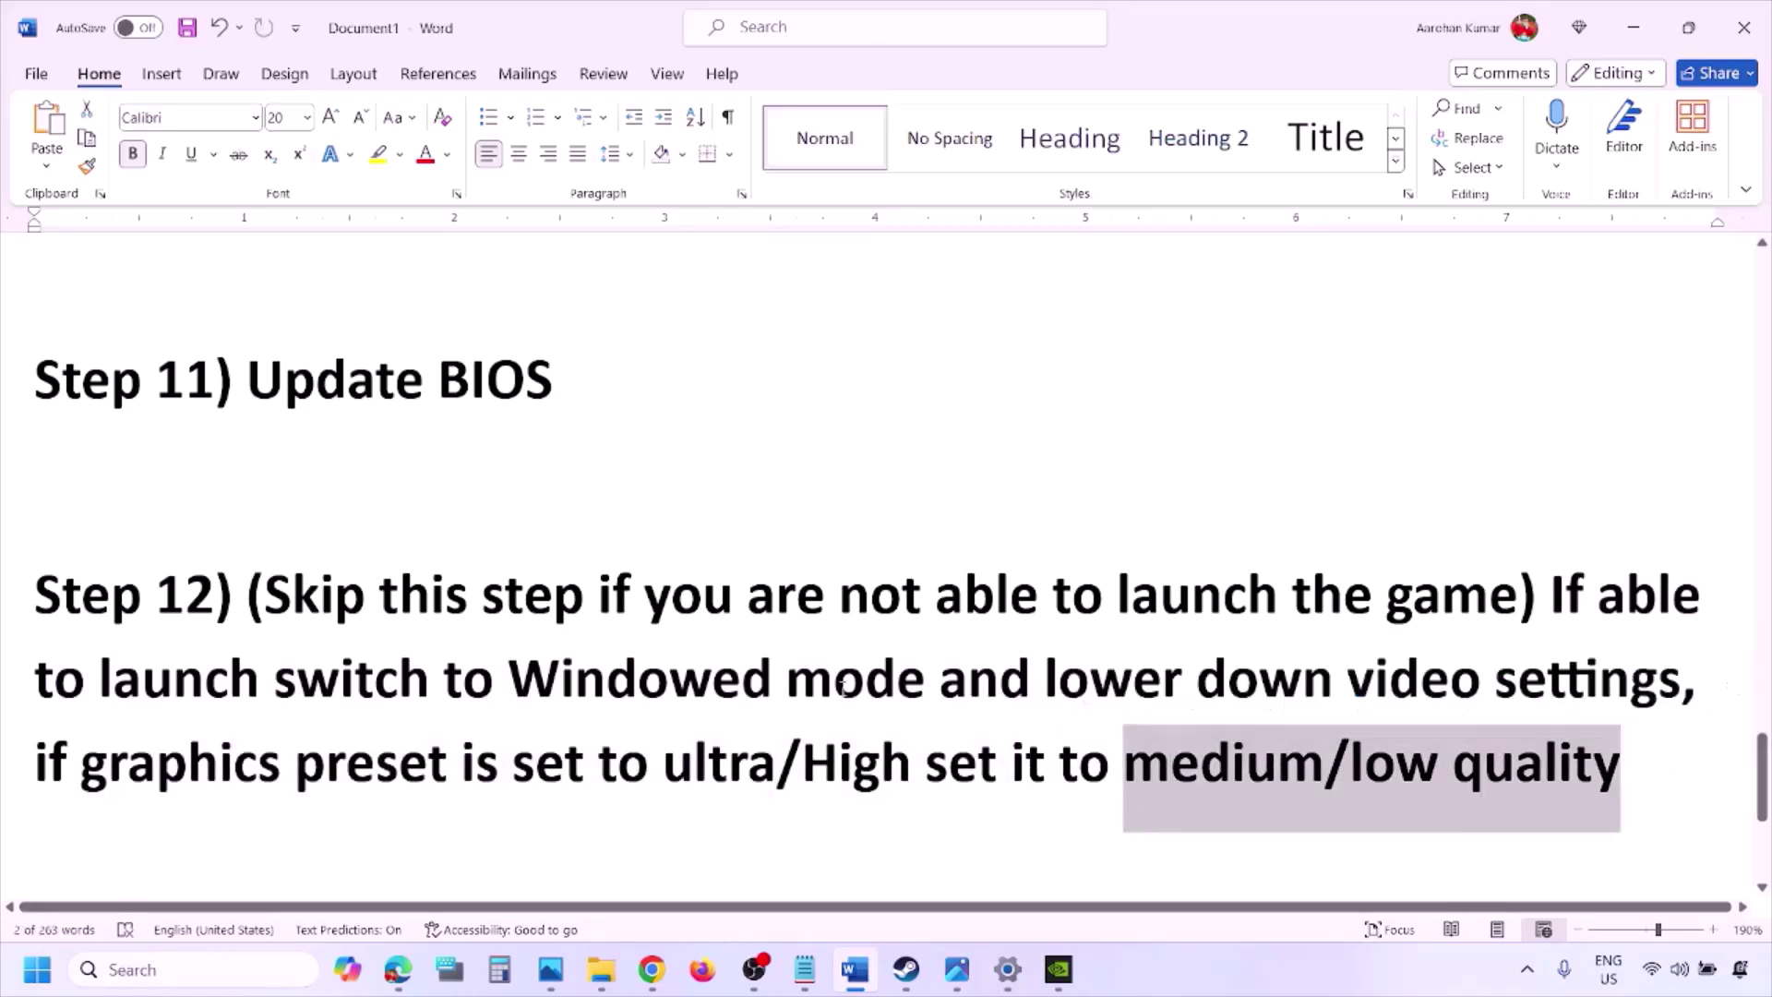
click(836, 683)
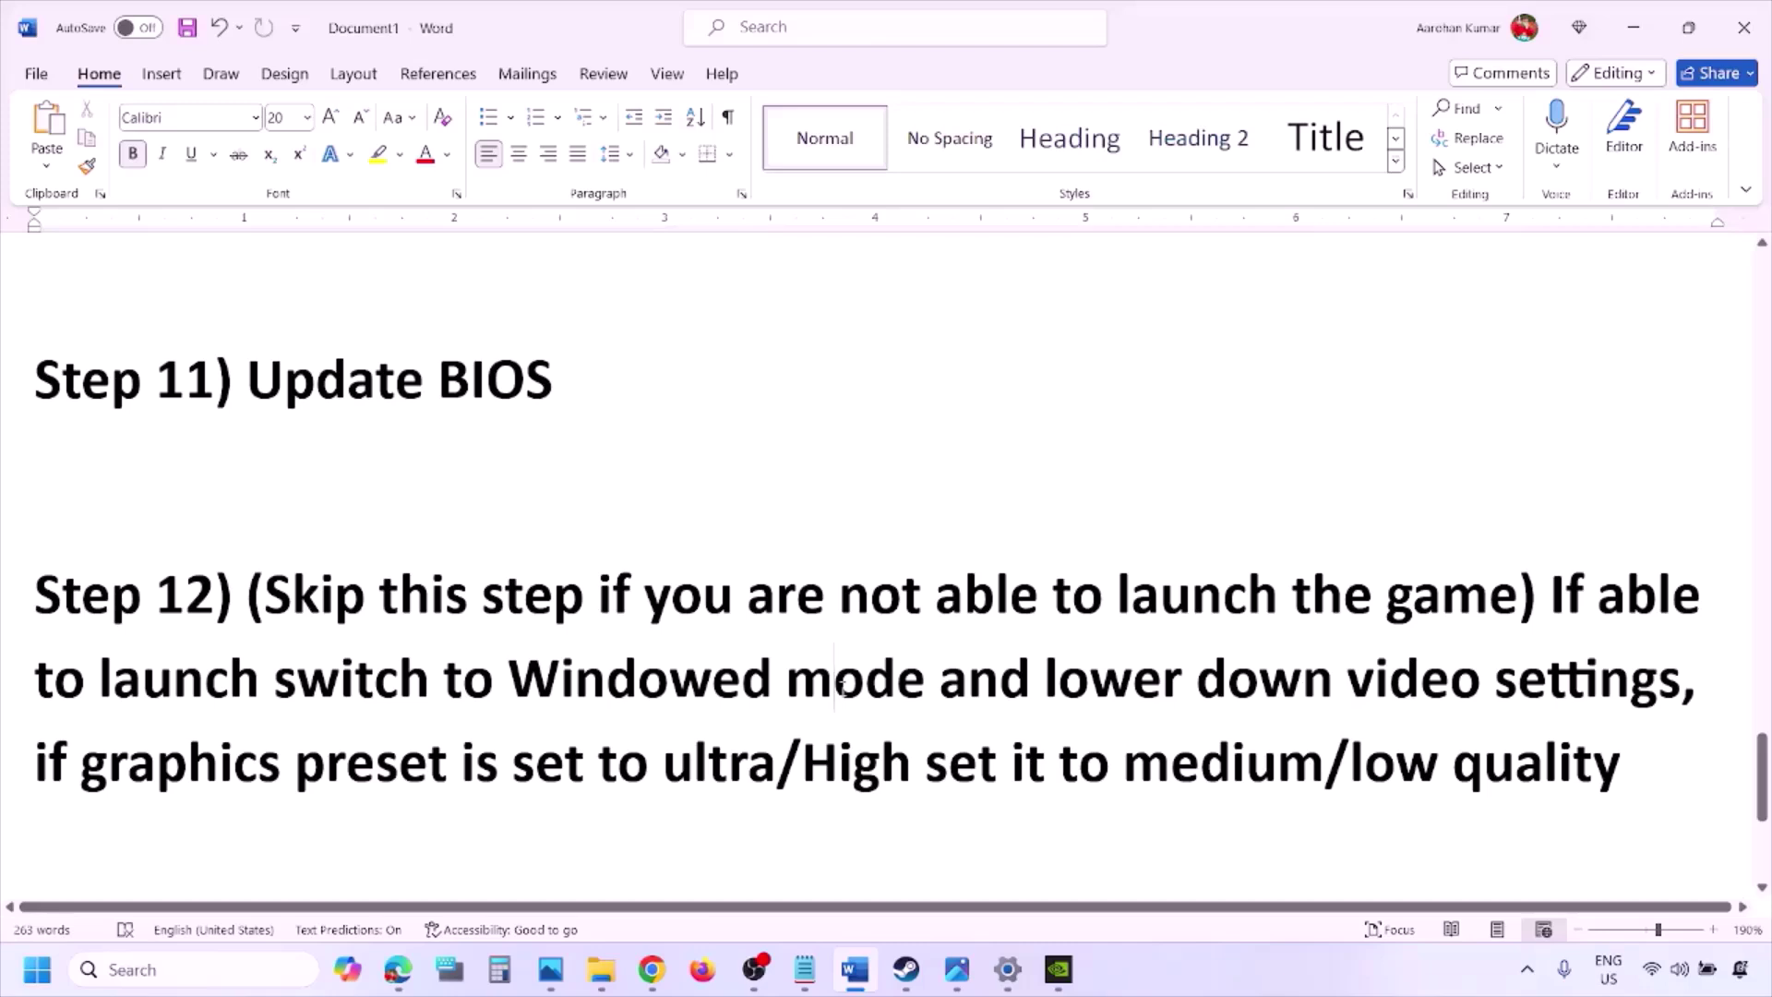